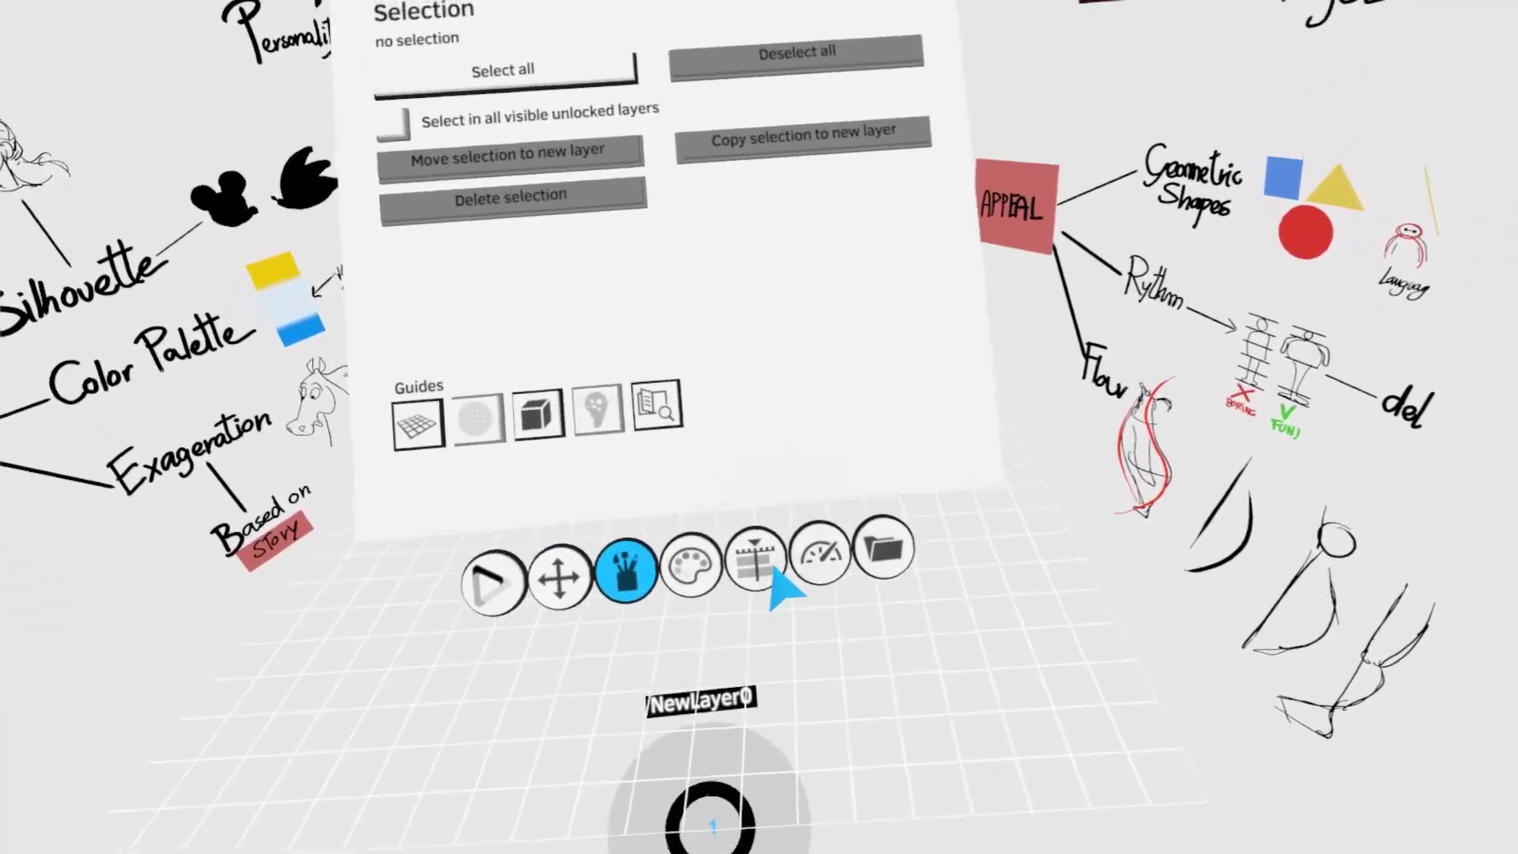
# - Make the Char layer active and choose the Paint tool with the first brush
pyautogui.click(764, 572)
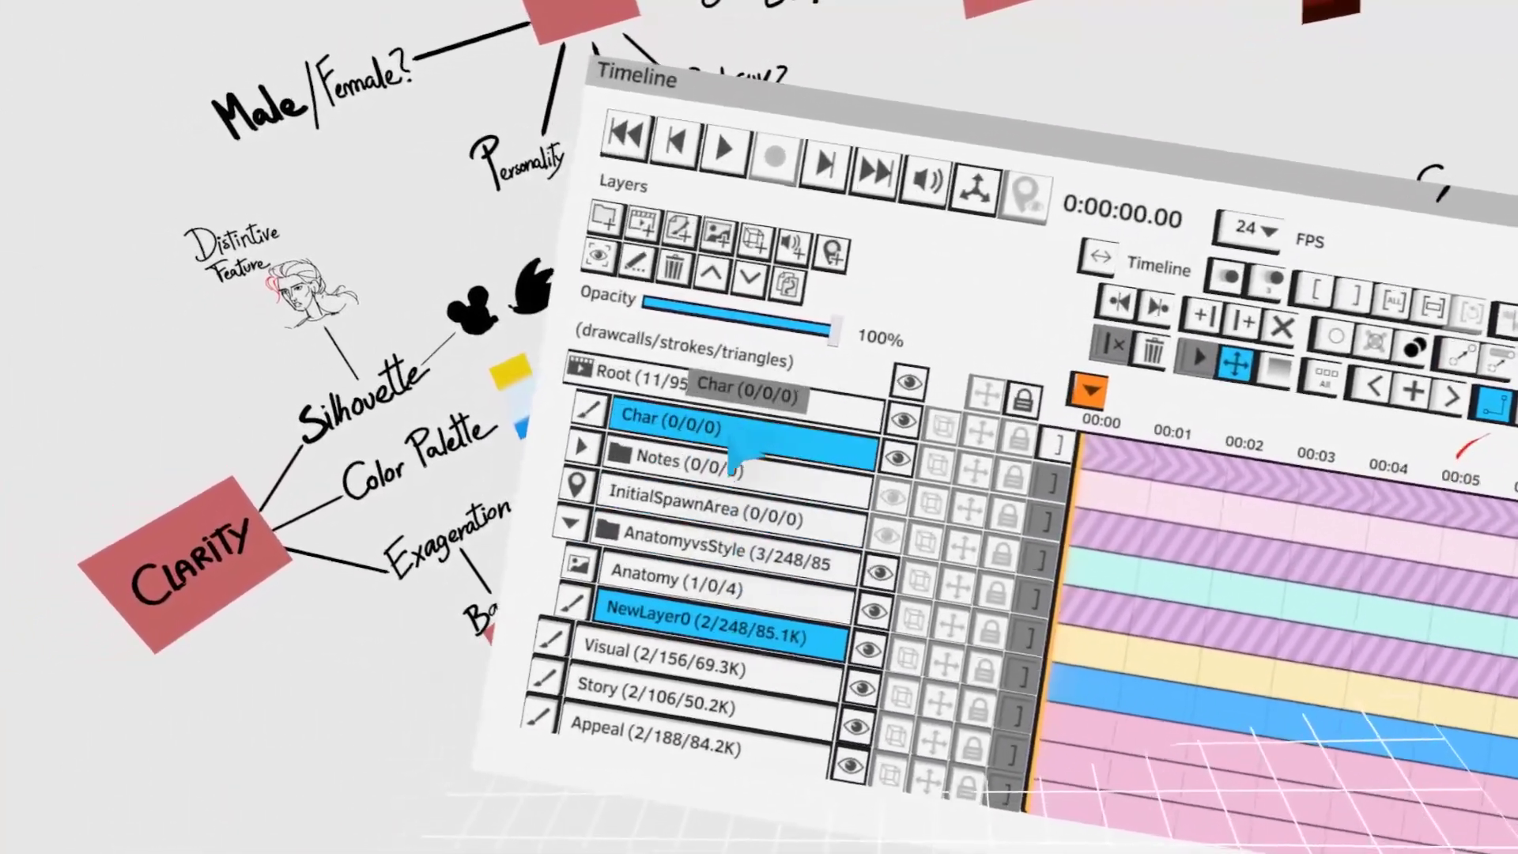
pyautogui.click(720, 433)
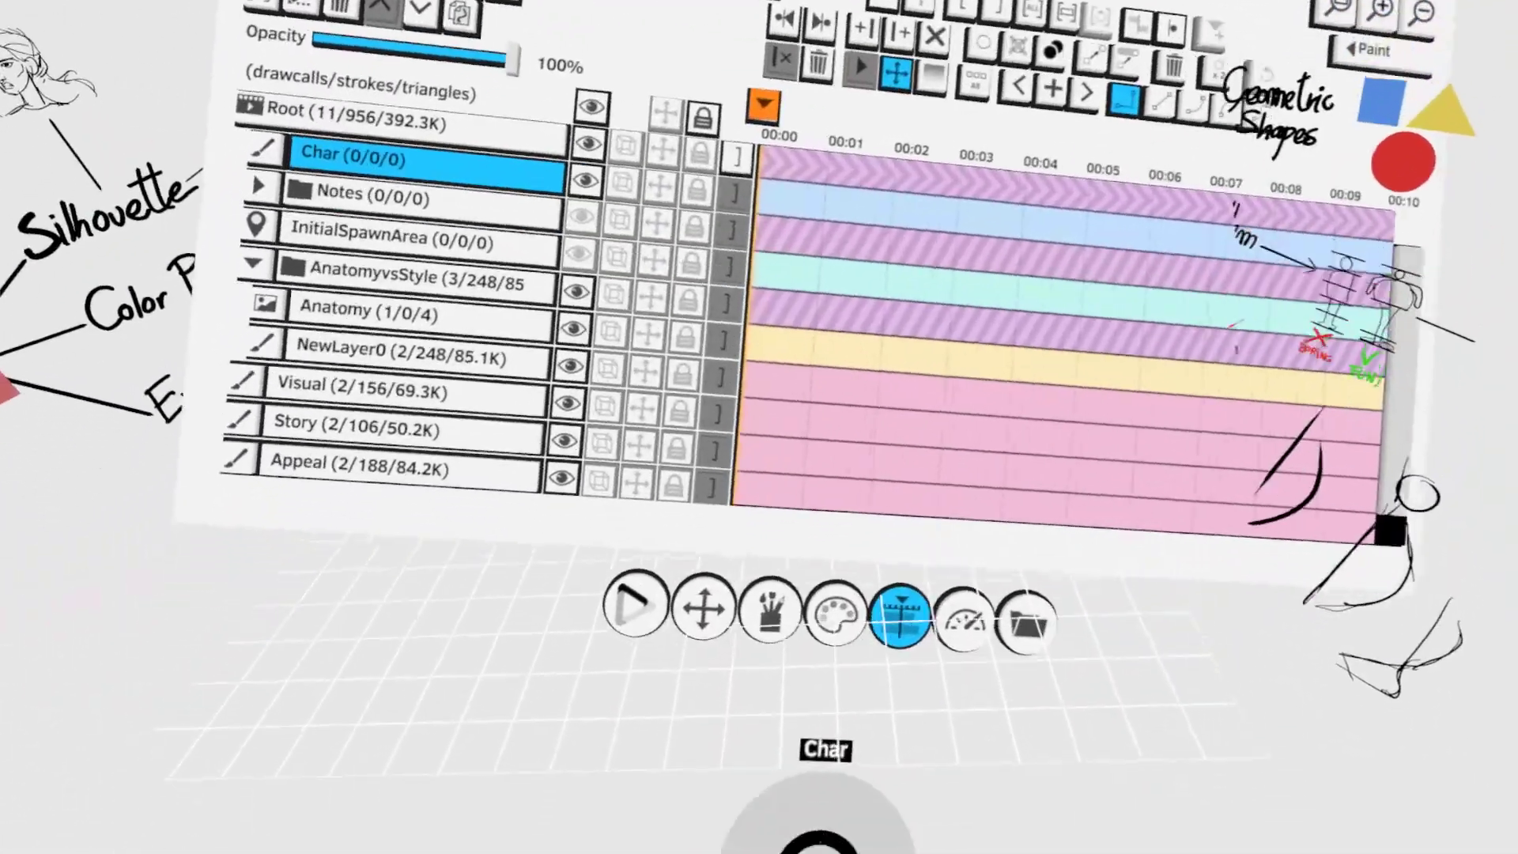
pyautogui.click(752, 627)
pyautogui.click(704, 377)
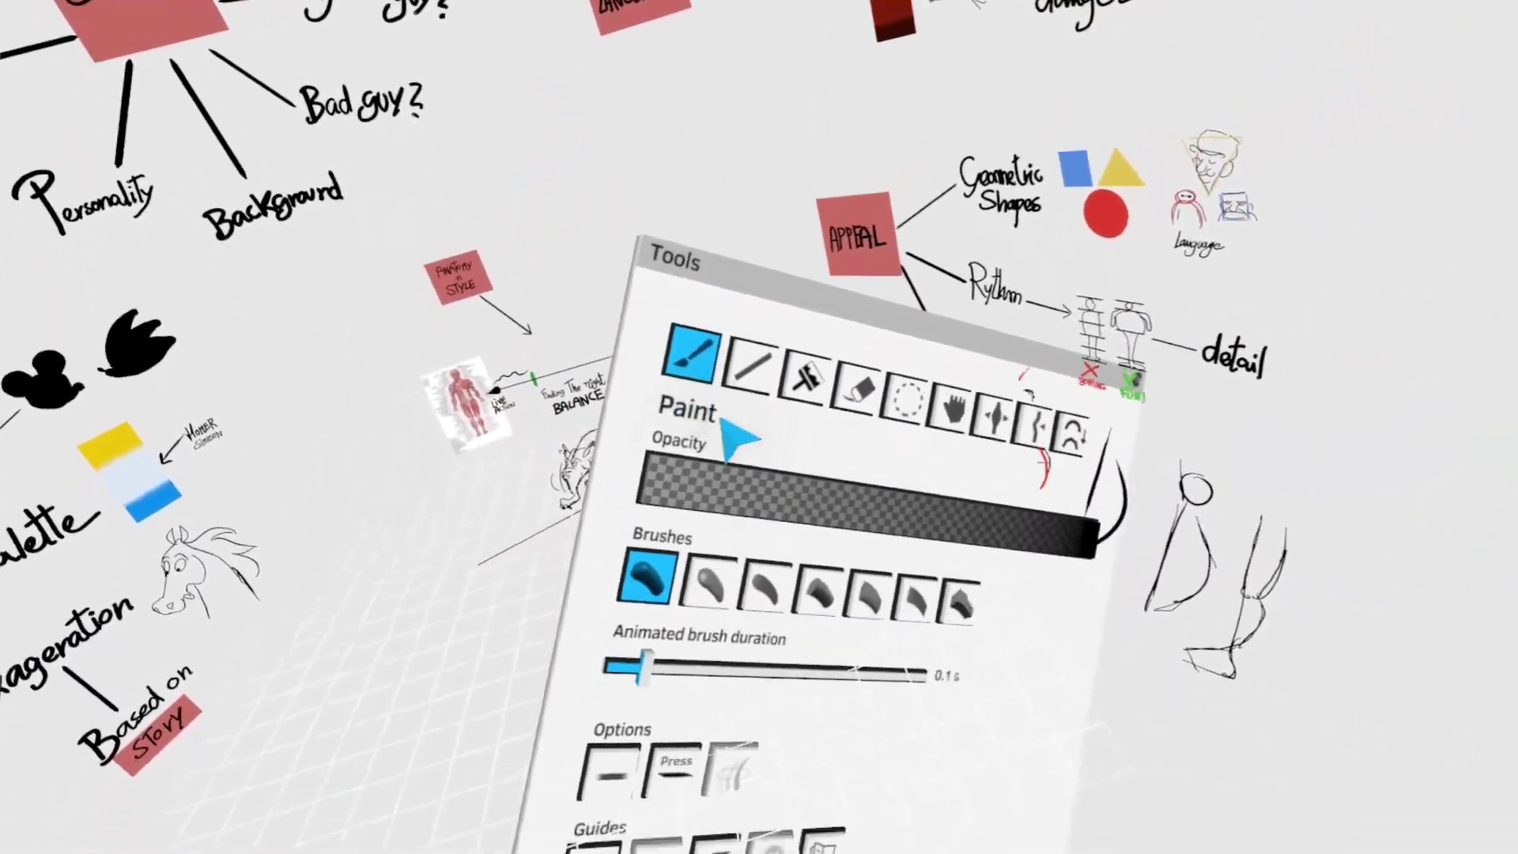
pyautogui.click(781, 660)
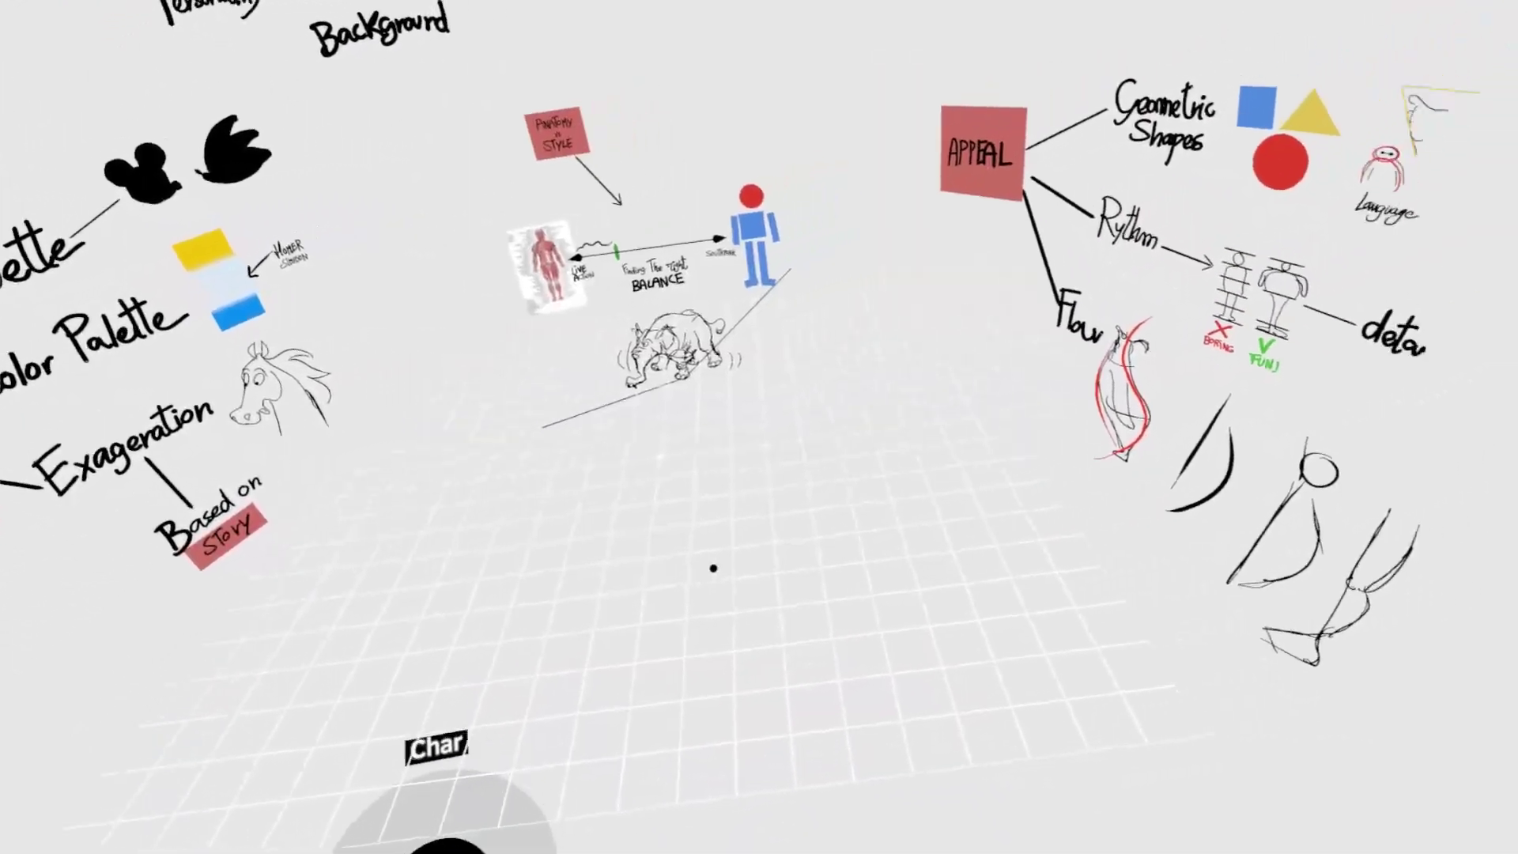
# - Handwrite the note "Alien" in the empty area above the floor grid, with "Strong/dumb" beneath it
pyautogui.moveTo(593, 557)
pyautogui.mouseDown()
pyautogui.moveTo(830, 609)
pyautogui.moveTo(830, 661)
pyautogui.mouseUp()
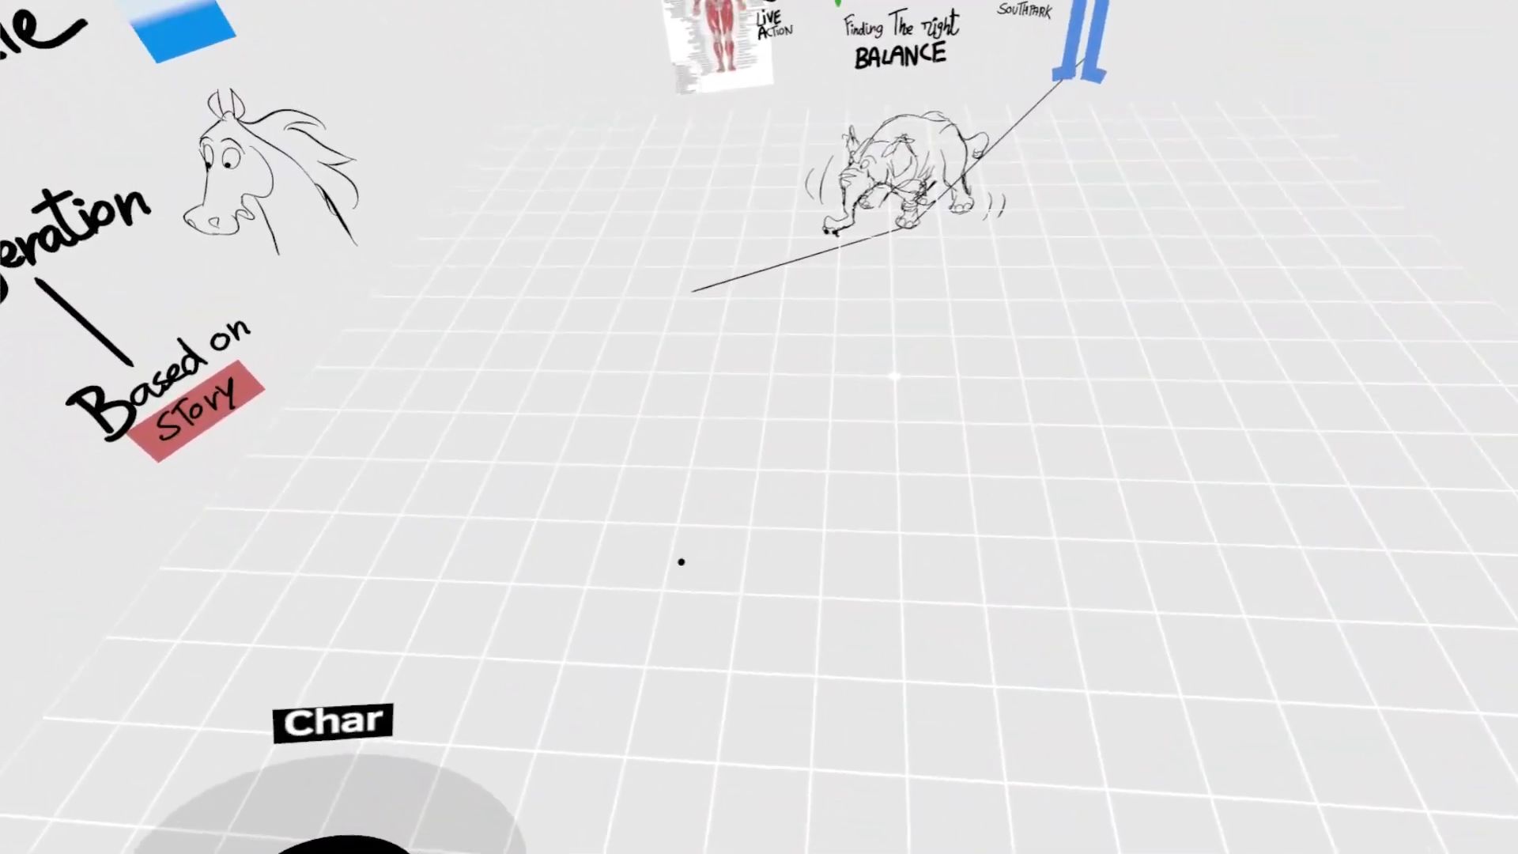
pyautogui.moveTo(645, 603)
pyautogui.mouseDown()
pyautogui.moveTo(687, 591)
pyautogui.moveTo(667, 565)
pyautogui.moveTo(694, 589)
pyautogui.moveTo(743, 570)
pyautogui.moveTo(798, 593)
pyautogui.mouseUp()
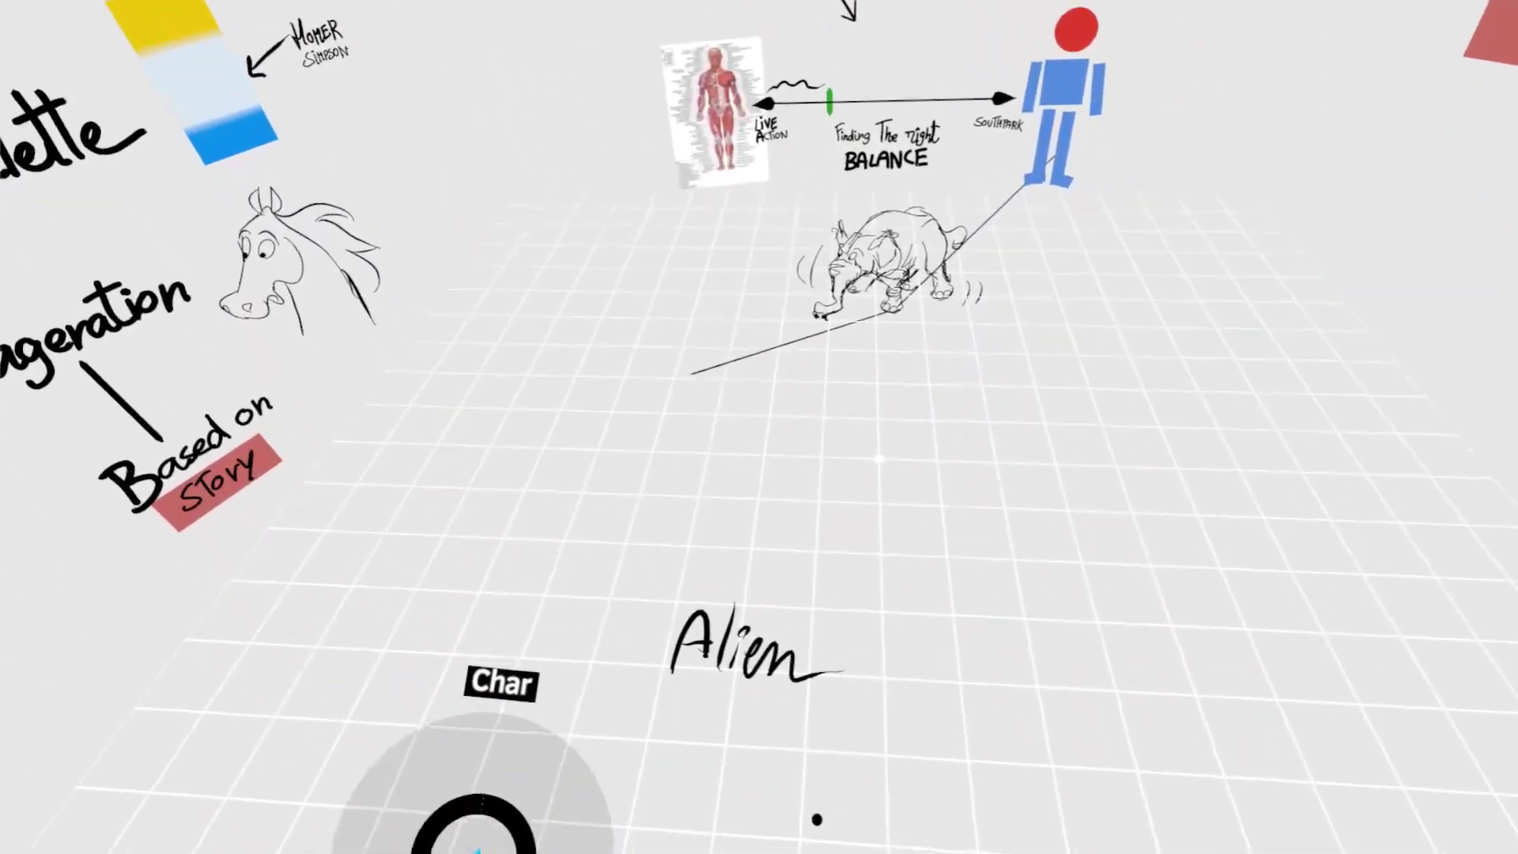
pyautogui.moveTo(714, 489)
pyautogui.mouseDown()
pyautogui.moveTo(566, 629)
pyautogui.moveTo(542, 573)
pyautogui.moveTo(639, 634)
pyautogui.mouseUp()
pyautogui.moveTo(621, 542)
pyautogui.mouseDown()
pyautogui.moveTo(707, 513)
pyautogui.moveTo(632, 617)
pyautogui.moveTo(682, 607)
pyautogui.moveTo(644, 566)
pyautogui.mouseUp()
pyautogui.moveTo(657, 554); pyautogui.dragTo(699, 605)
pyautogui.moveTo(728, 552)
pyautogui.mouseDown()
pyautogui.moveTo(719, 634)
pyautogui.moveTo(712, 599)
pyautogui.mouseUp()
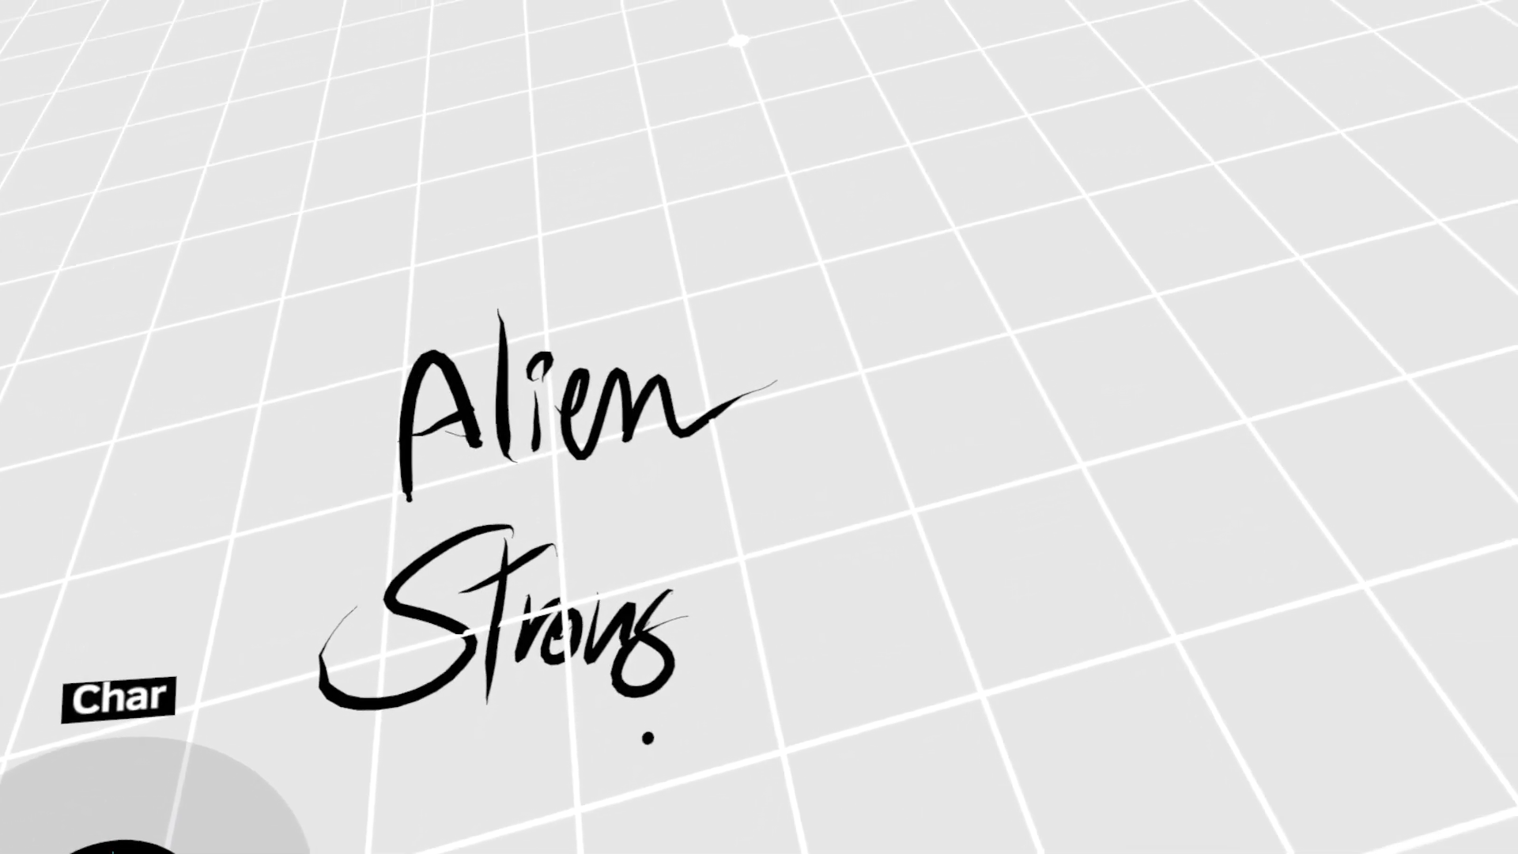
pyautogui.moveTo(777, 530); pyautogui.dragTo(657, 770)
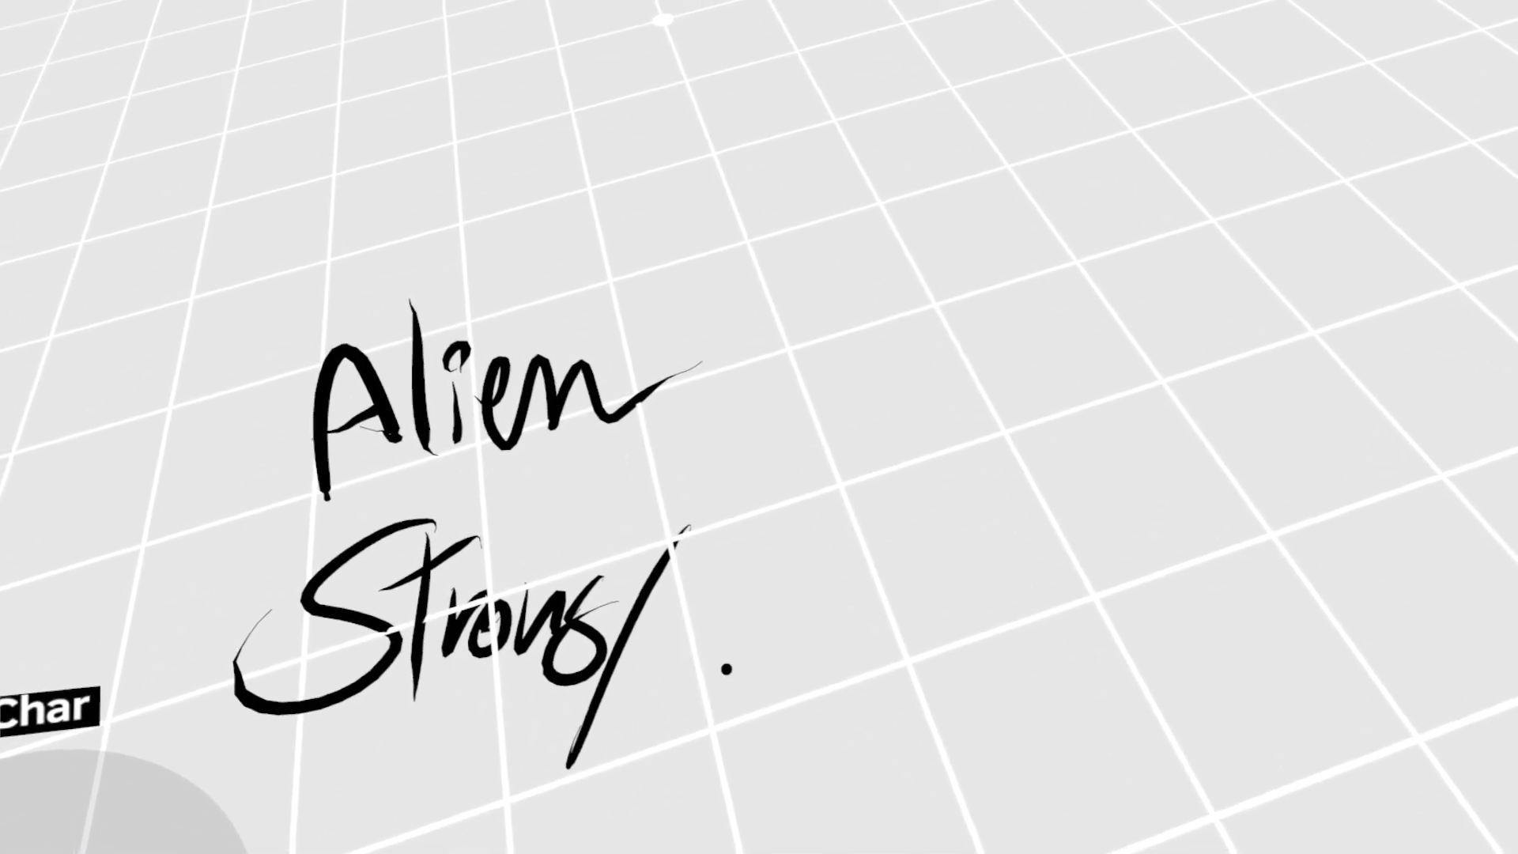
pyautogui.moveTo(713, 642)
pyautogui.mouseDown()
pyautogui.moveTo(706, 610)
pyautogui.moveTo(662, 706)
pyautogui.moveTo(722, 685)
pyautogui.mouseUp()
pyautogui.moveTo(771, 616); pyautogui.dragTo(759, 695)
pyautogui.click(799, 695)
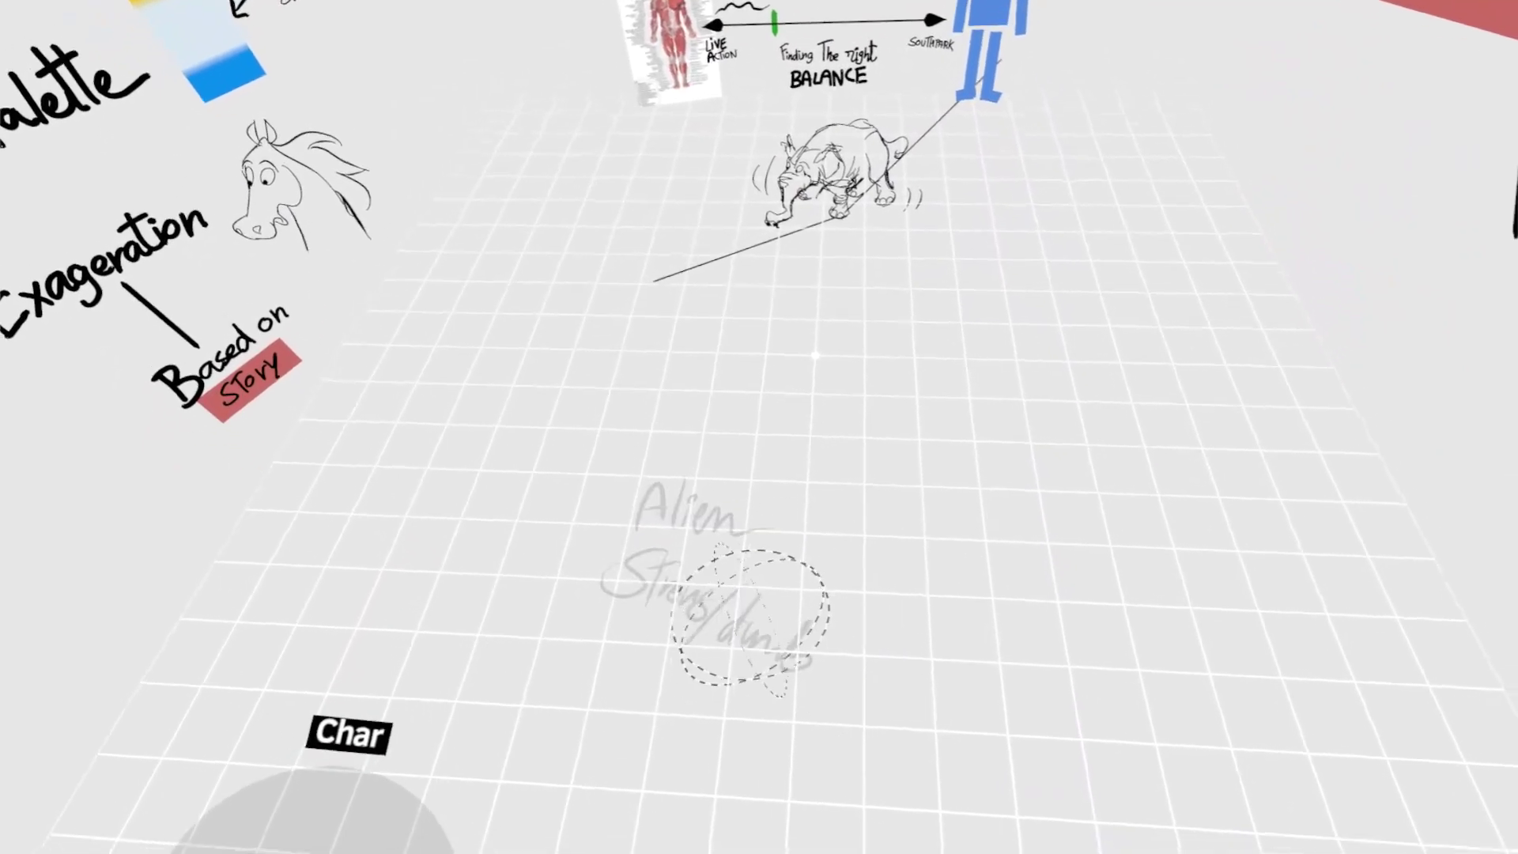
# - Handwrite "Vegan" below the "Strong/dumb" note
pyautogui.moveTo(756, 627); pyautogui.dragTo(757, 500)
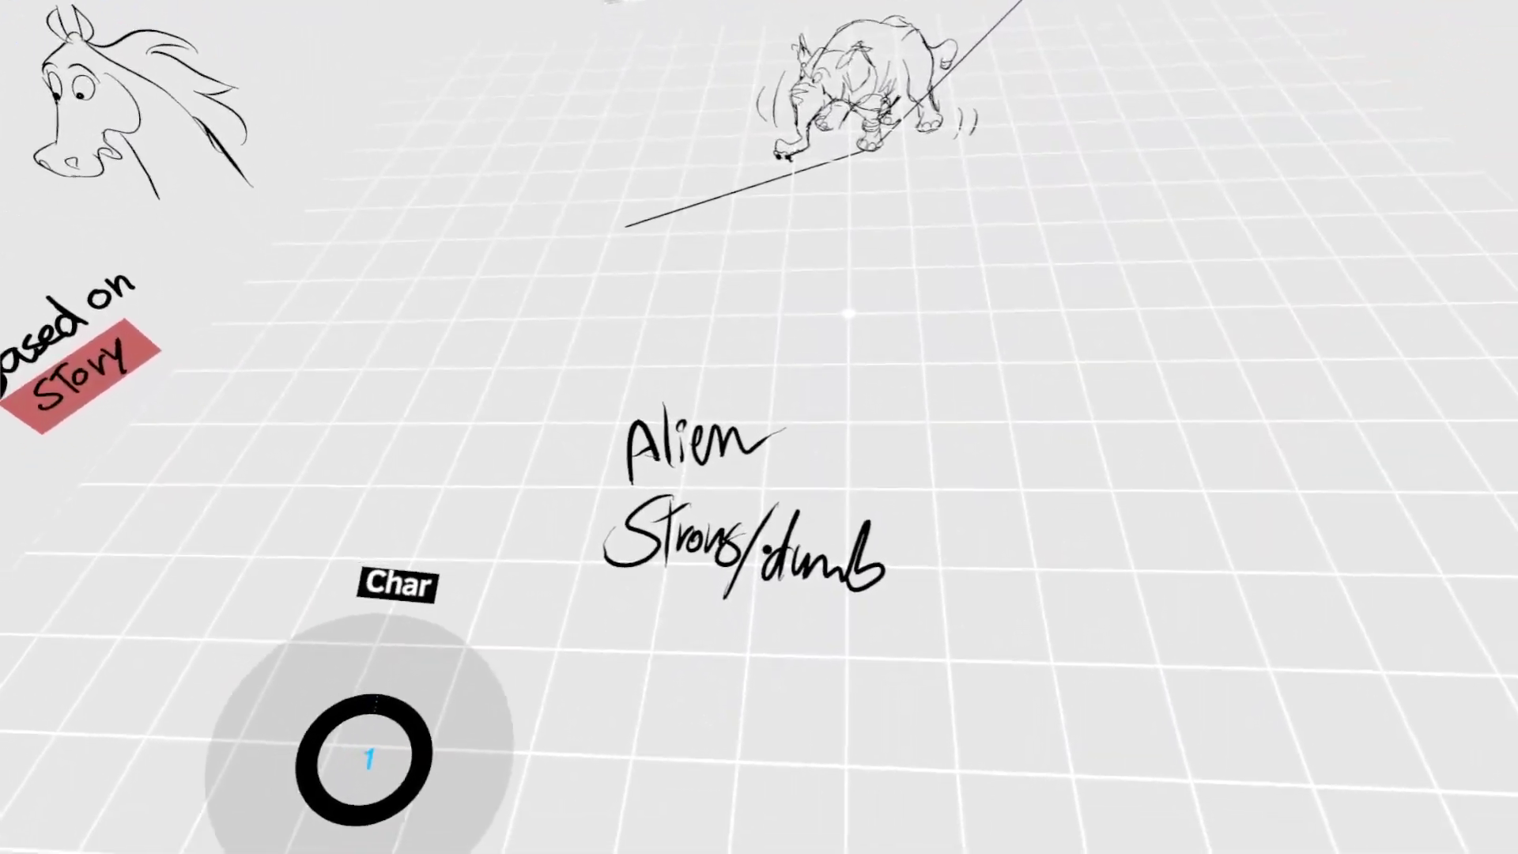
pyautogui.moveTo(605, 494)
pyautogui.mouseDown()
pyautogui.moveTo(645, 592)
pyautogui.moveTo(671, 476)
pyautogui.mouseUp()
pyautogui.moveTo(655, 585)
pyautogui.mouseDown()
pyautogui.moveTo(699, 585)
pyautogui.moveTo(695, 666)
pyautogui.moveTo(602, 648)
pyautogui.mouseUp()
pyautogui.moveTo(719, 556); pyautogui.dragTo(778, 625)
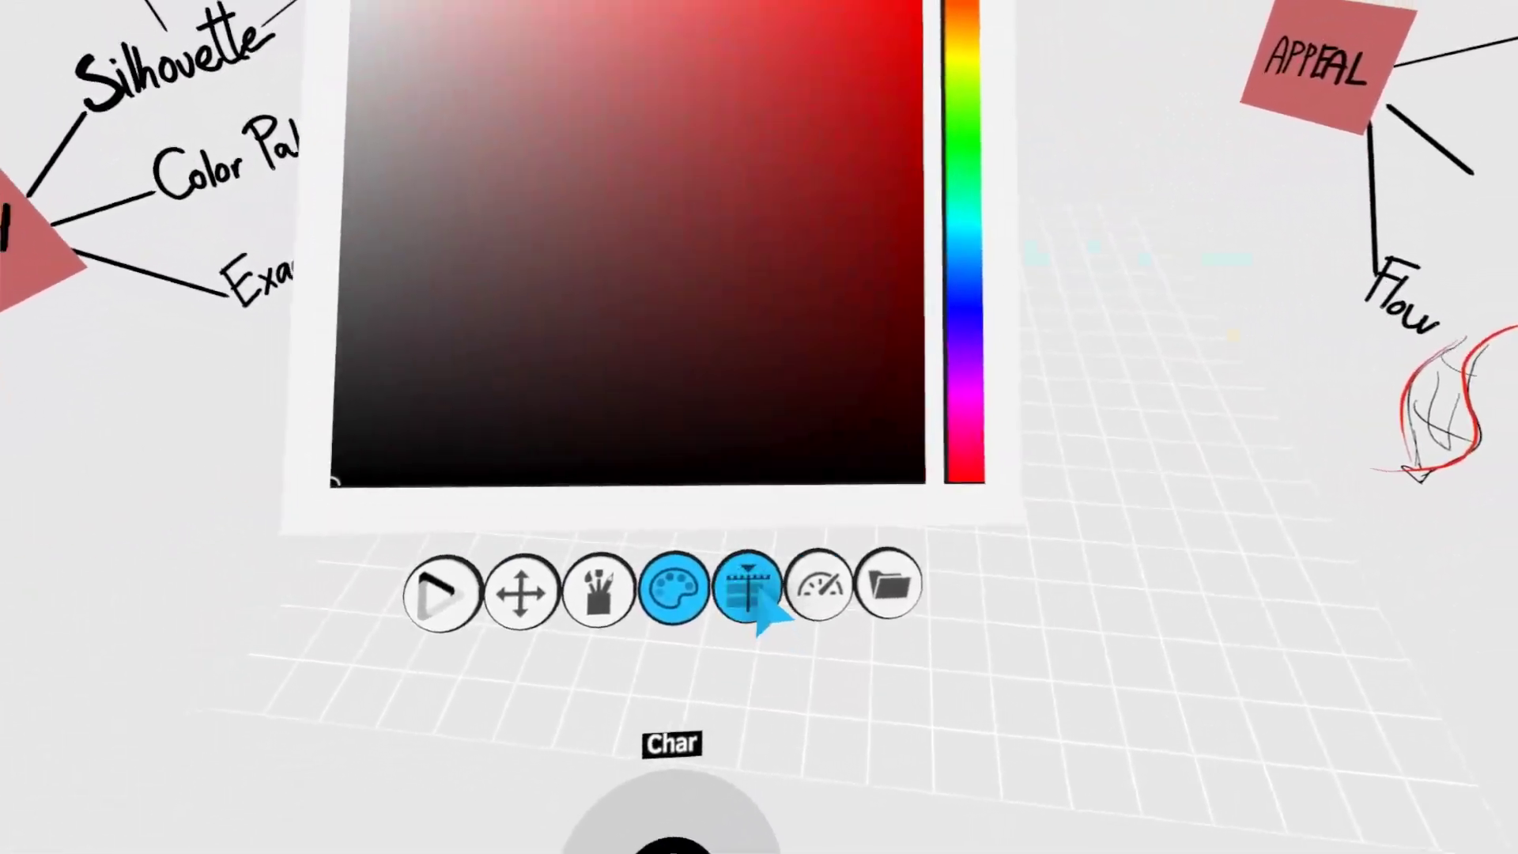
# - Hide the Story layer and leave the Visual layer shown
pyautogui.click(826, 739)
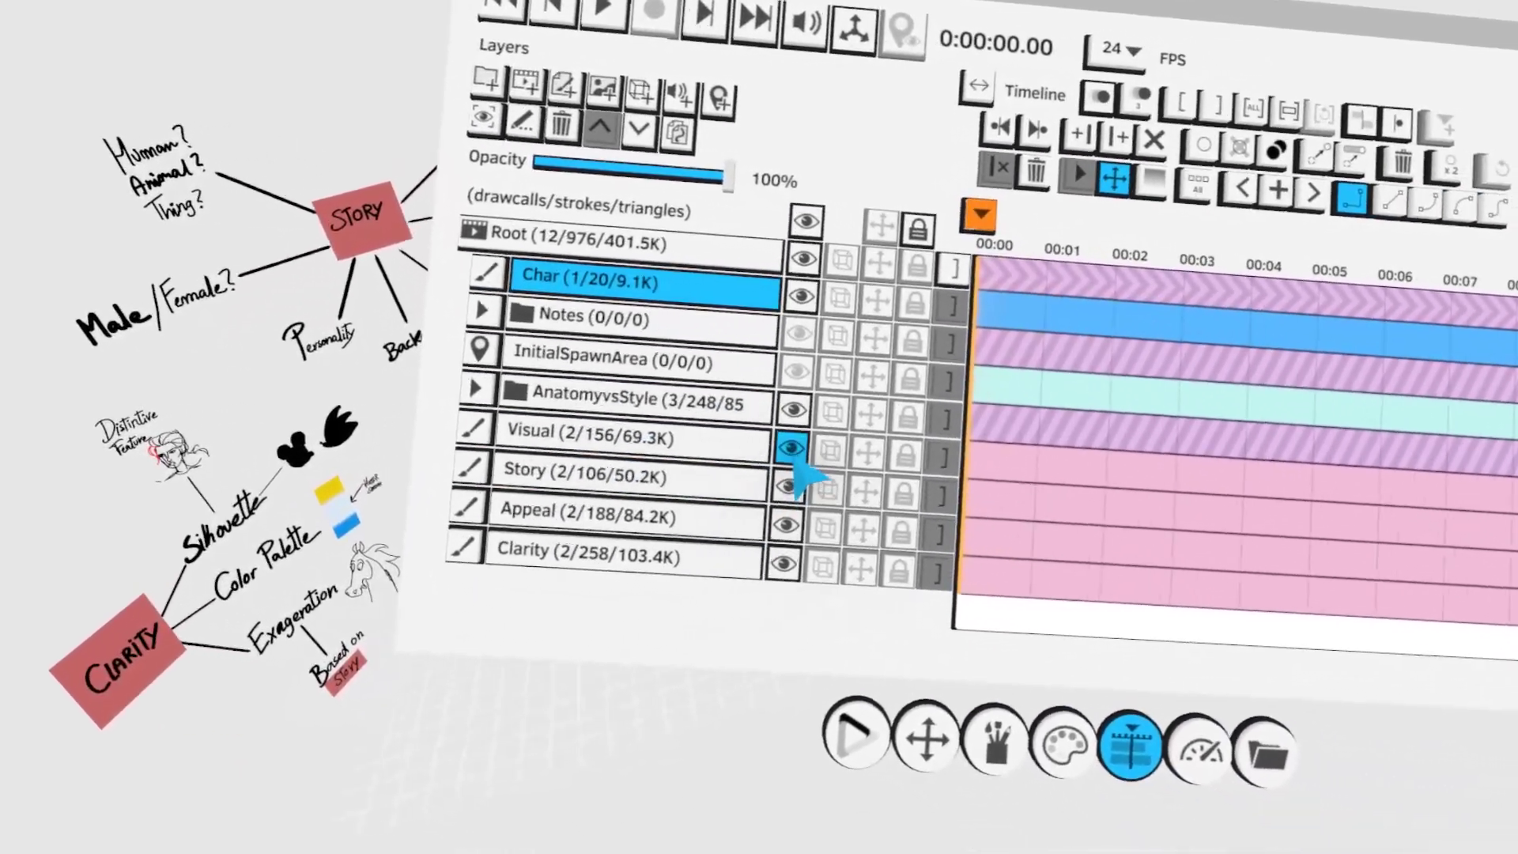
pyautogui.click(793, 453)
pyautogui.click(801, 490)
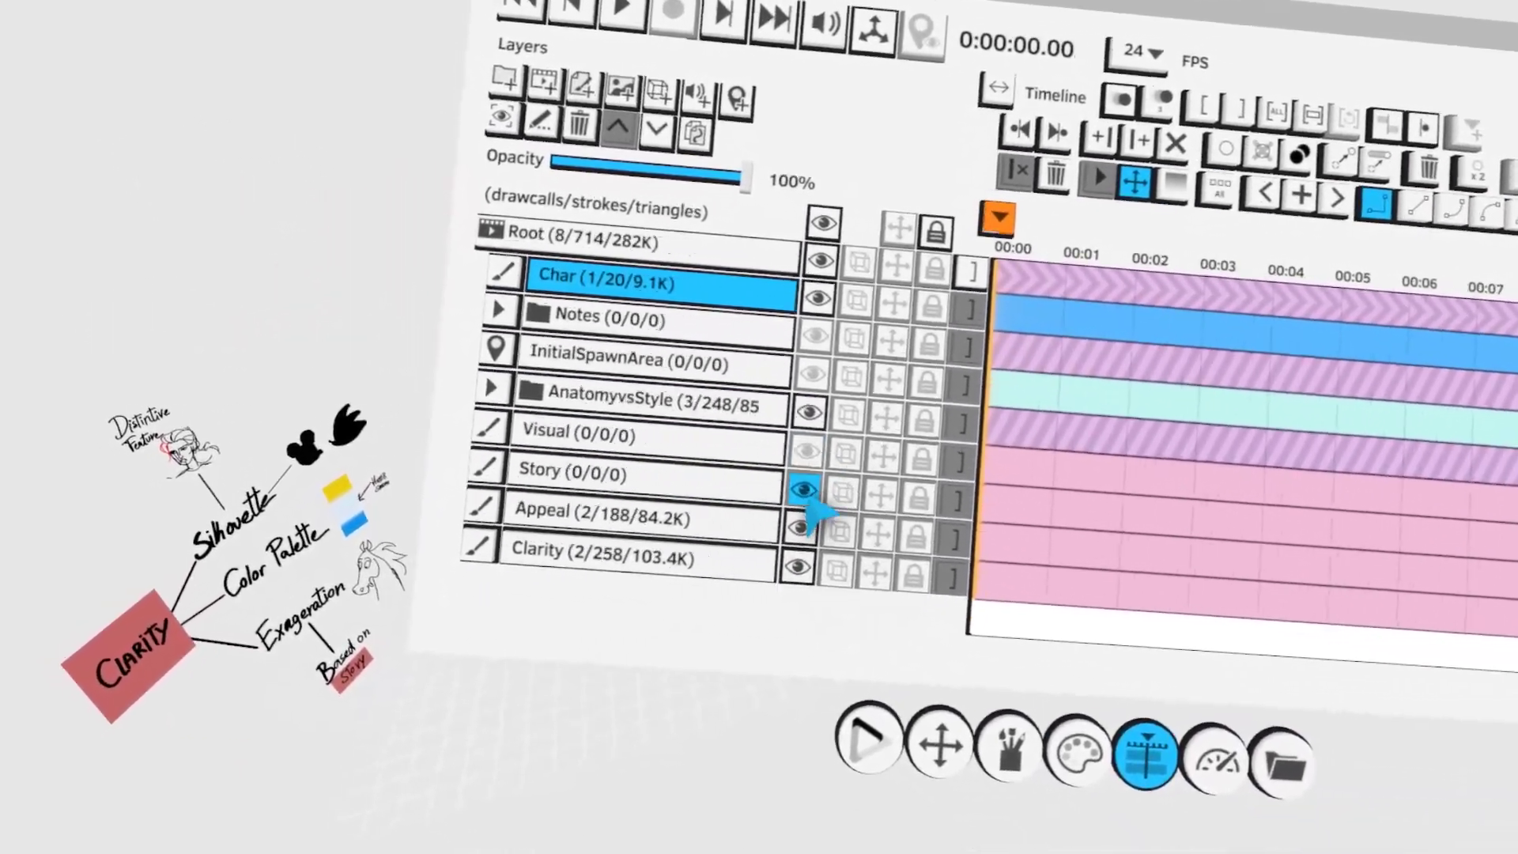
pyautogui.click(845, 468)
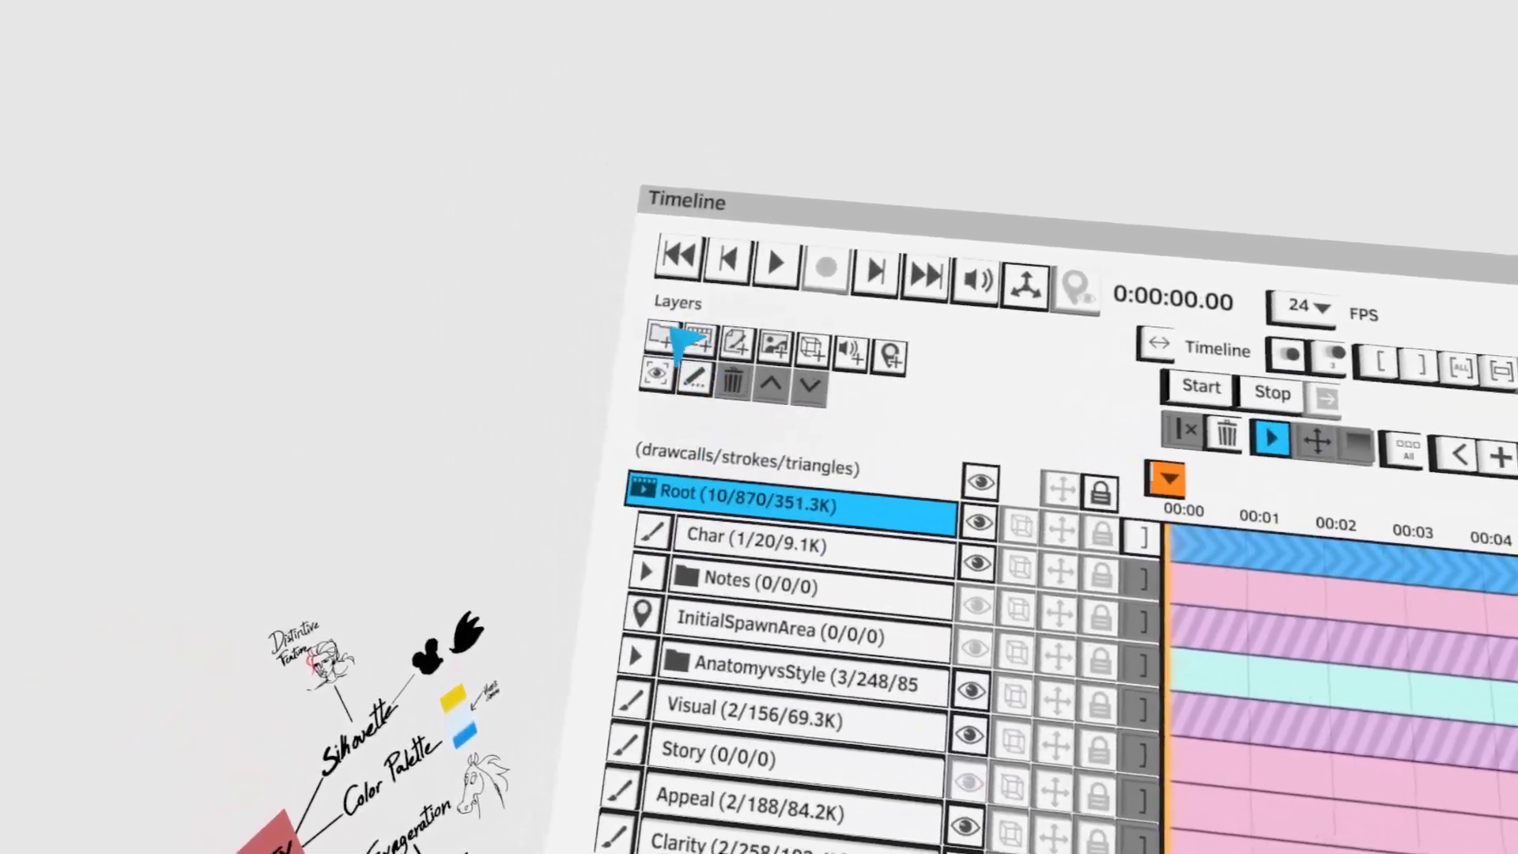
# - Create a new layer group above the Char layer and name it Notes2
pyautogui.click(665, 313)
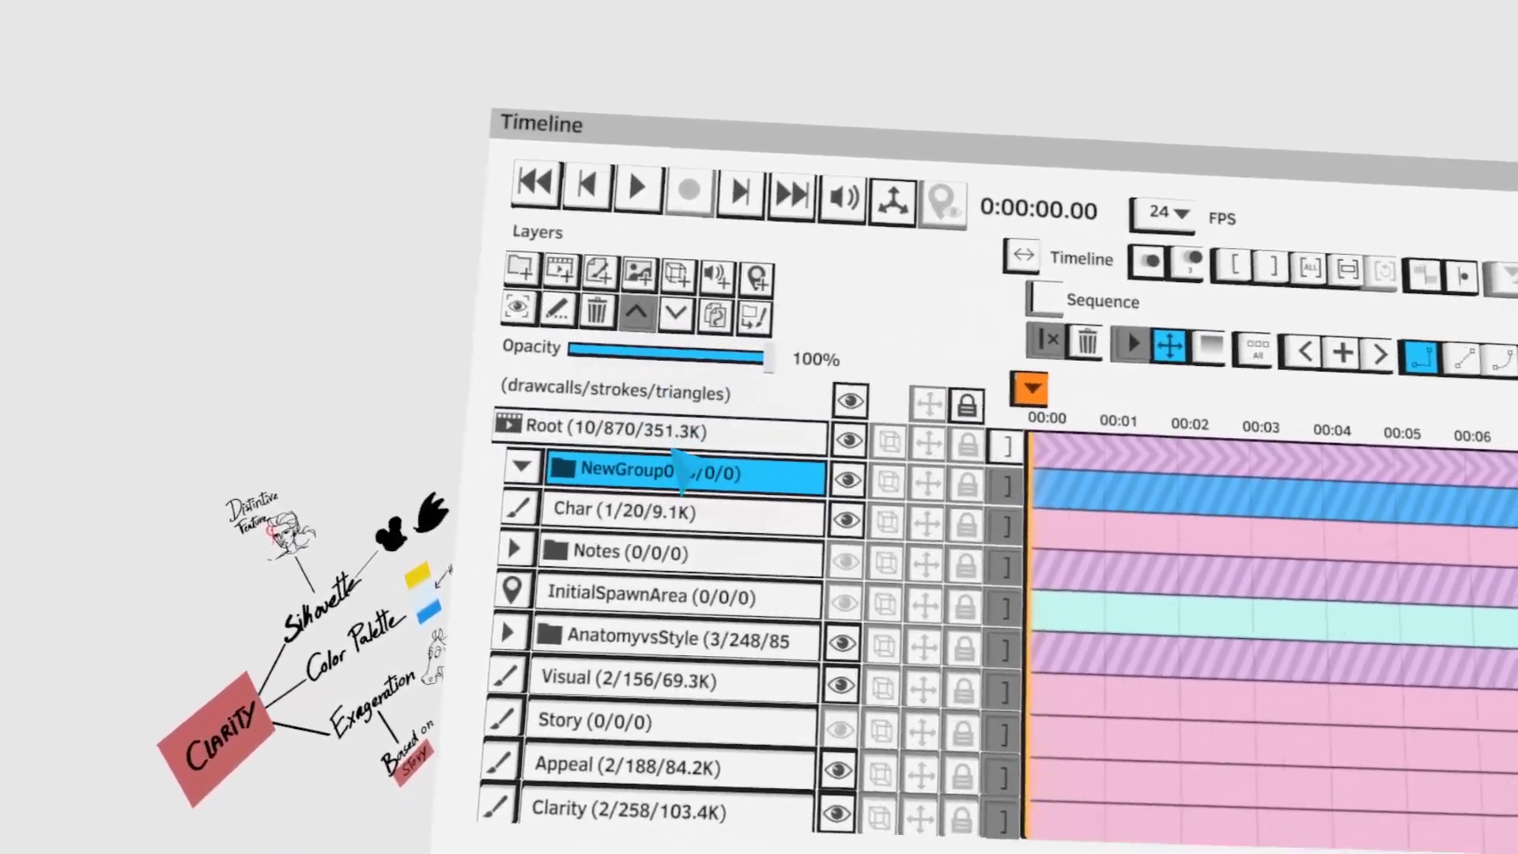
pyautogui.doubleClick(696, 471)
pyautogui.click(1113, 334)
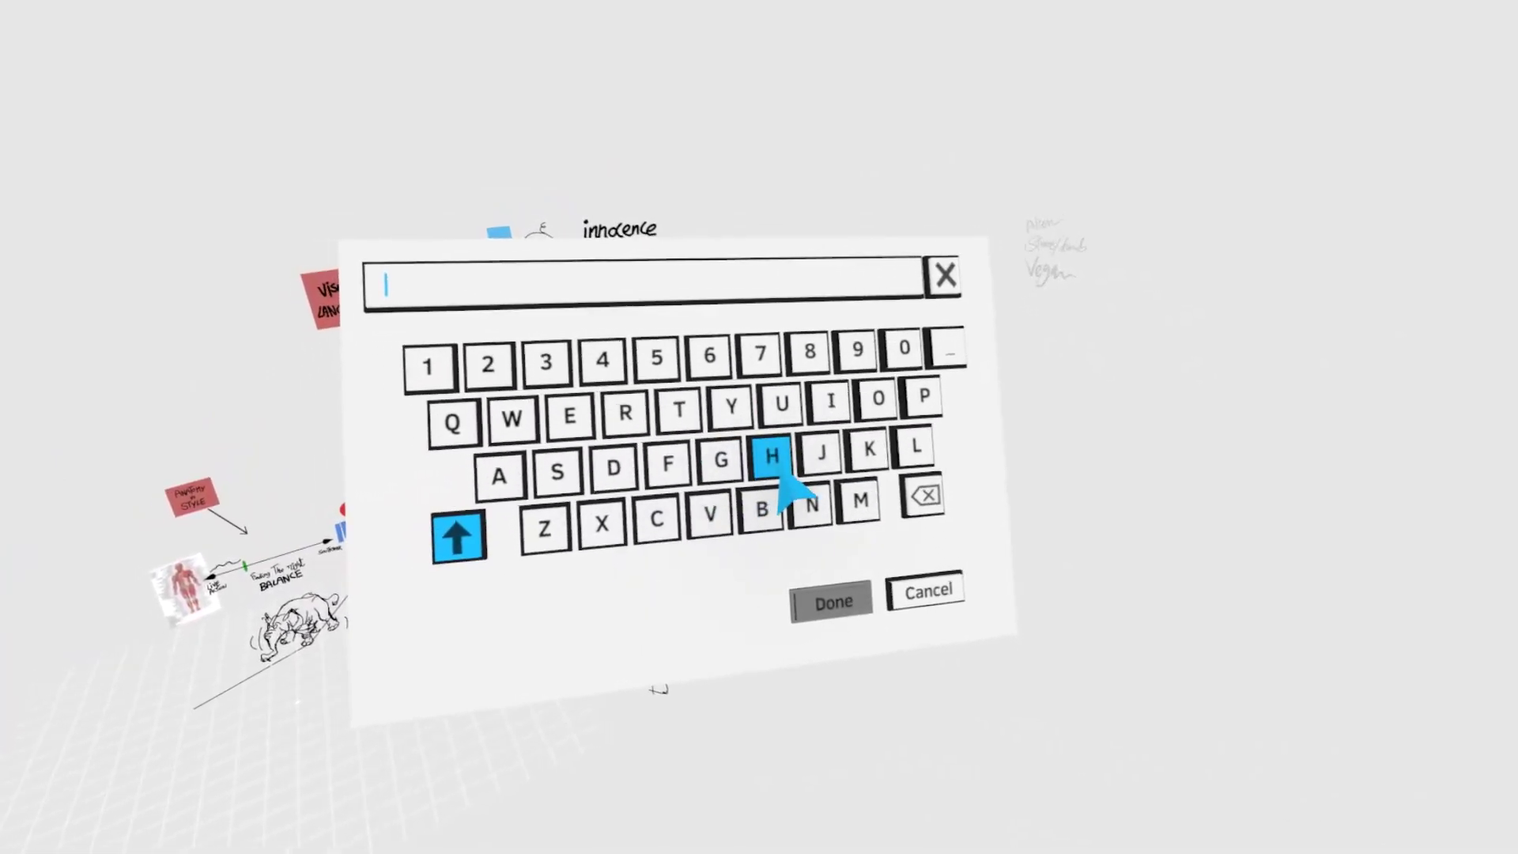
pyautogui.click(811, 505)
pyautogui.click(876, 398)
pyautogui.click(677, 409)
pyautogui.click(567, 415)
pyautogui.click(556, 472)
pyautogui.click(601, 386)
pyautogui.click(931, 641)
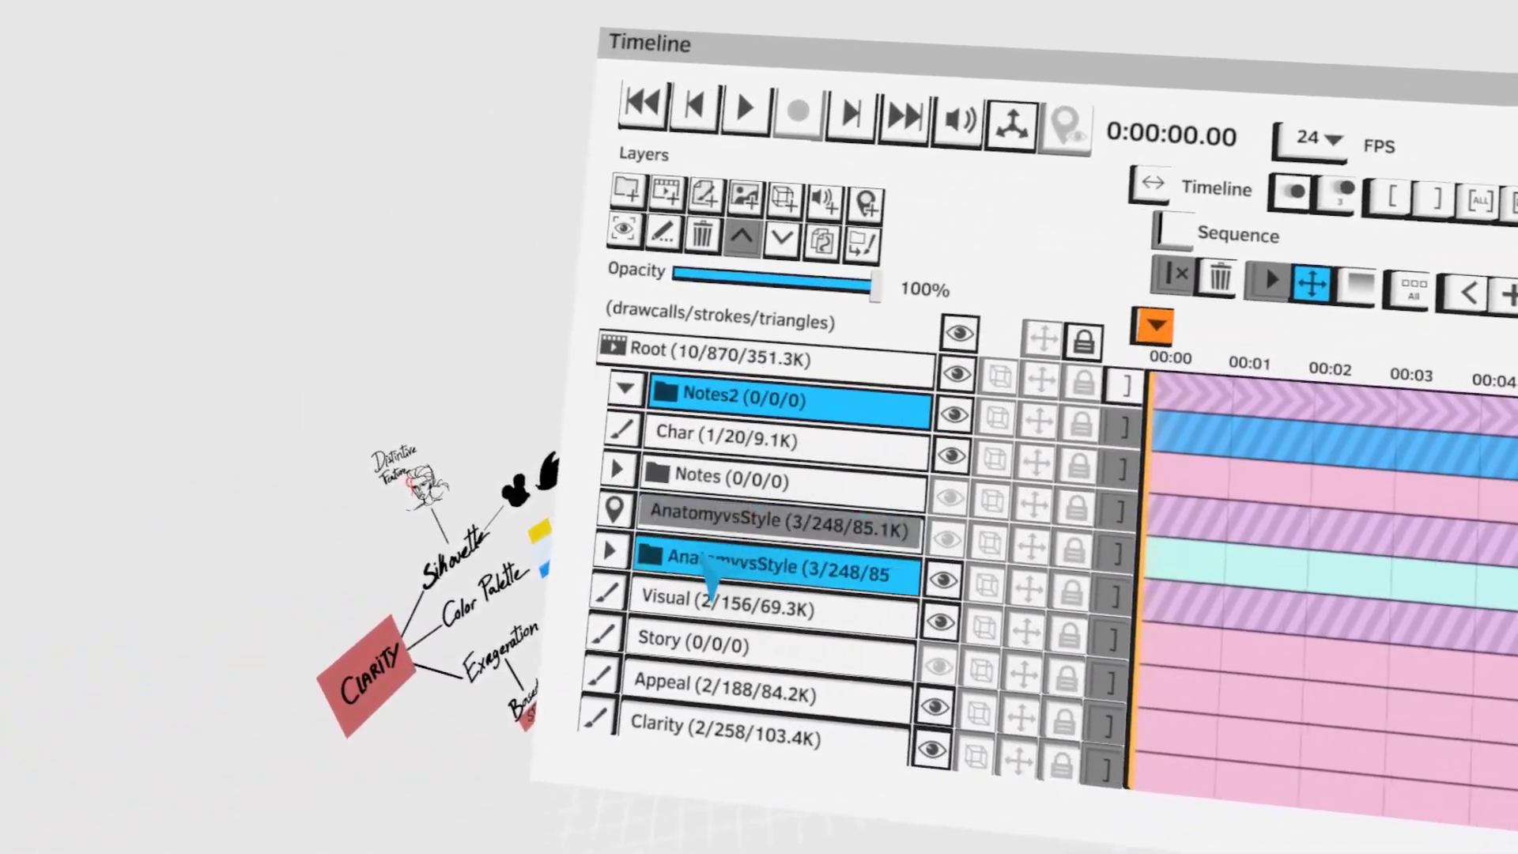
# - Move the Visual layer up the layer stack into the Notes2 group
pyautogui.click(698, 516)
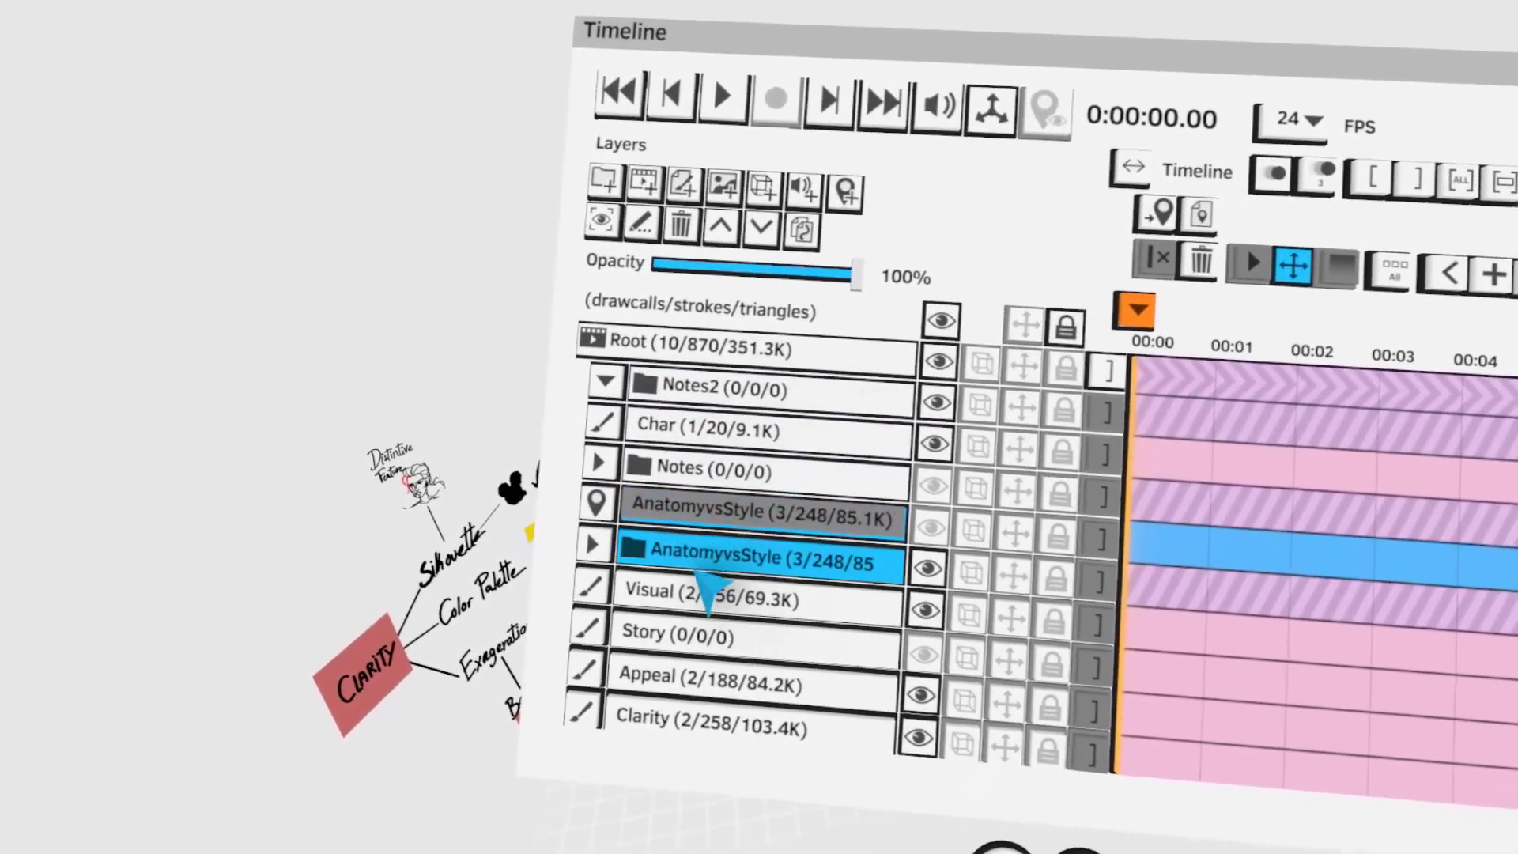
pyautogui.click(696, 589)
pyautogui.click(720, 227)
pyautogui.click(719, 227)
pyautogui.click(719, 227)
pyautogui.click(719, 227)
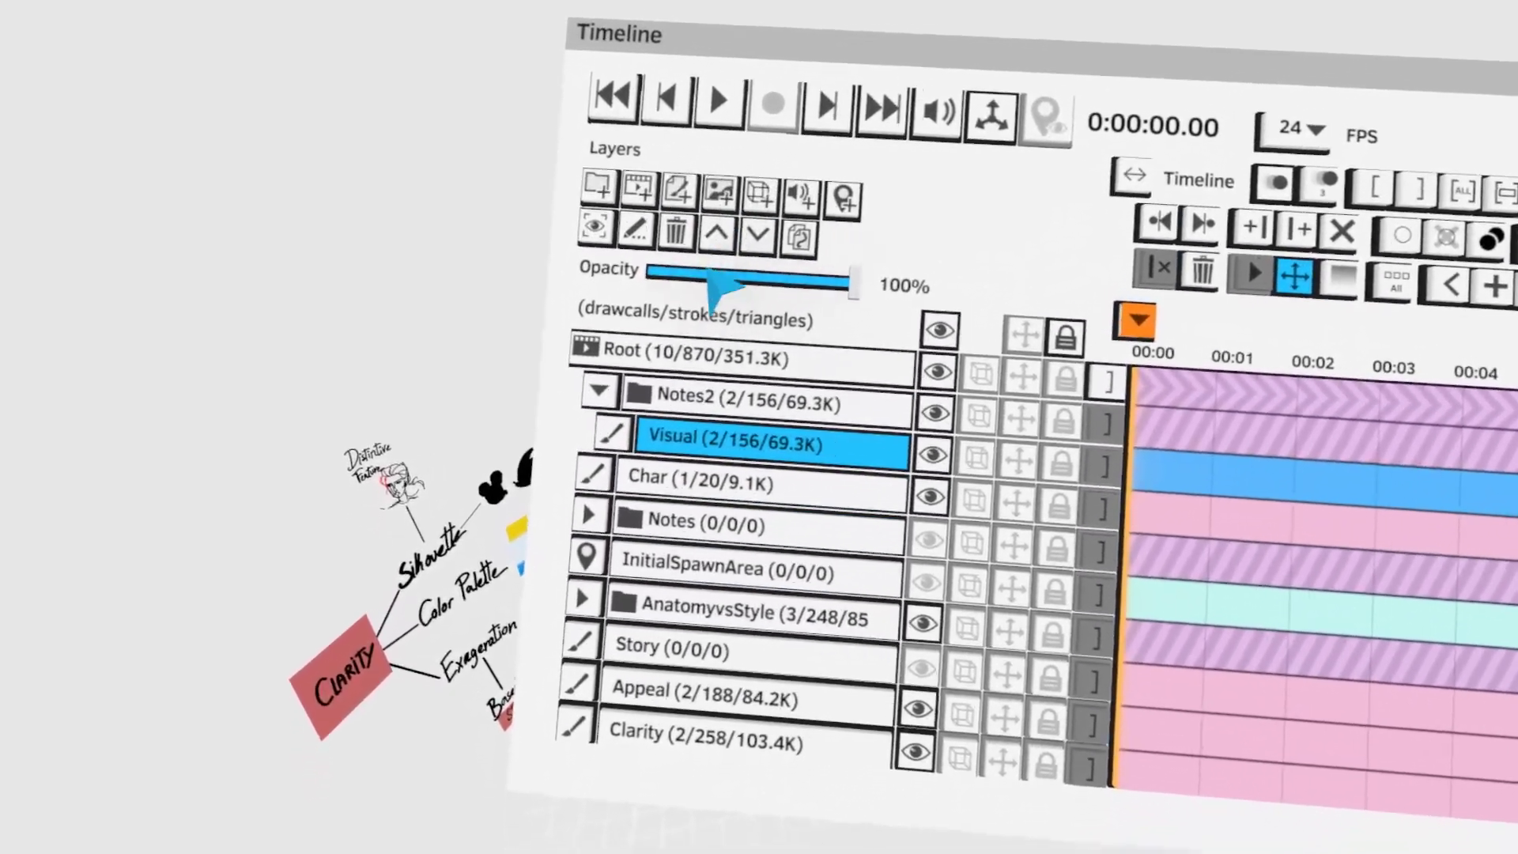
# - Move the Story and Appeal layers up into the Notes2 group
pyautogui.click(672, 651)
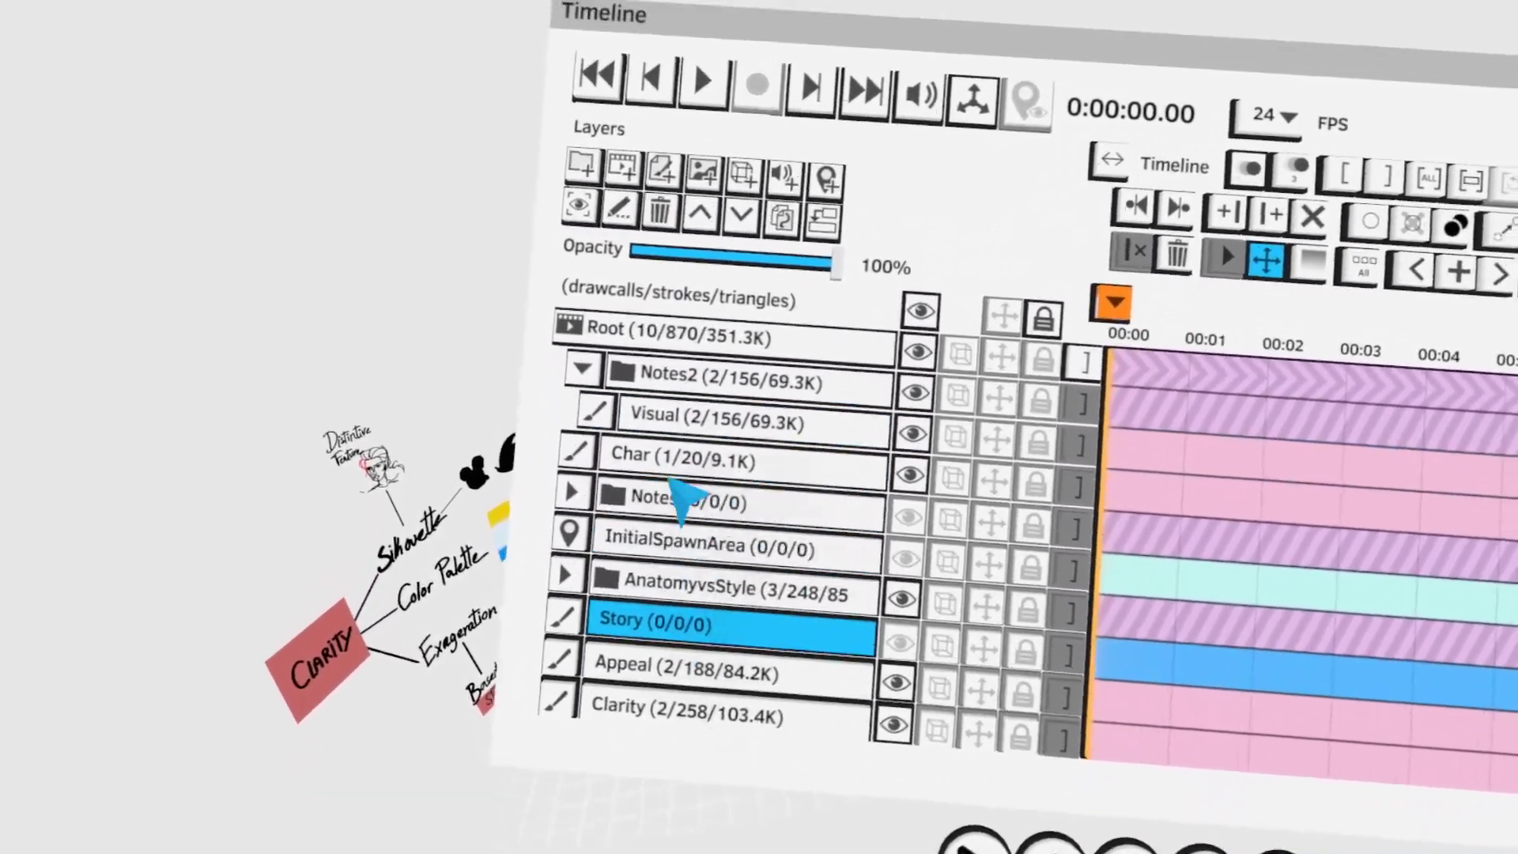
pyautogui.click(717, 235)
pyautogui.click(708, 231)
pyautogui.click(707, 230)
pyautogui.click(707, 230)
pyautogui.click(708, 231)
pyautogui.click(682, 686)
pyautogui.click(708, 231)
pyautogui.click(706, 229)
pyautogui.click(706, 230)
pyautogui.click(706, 229)
pyautogui.click(706, 230)
# - Move the Clarity layer into the Notes2 group and collapse the group
pyautogui.click(680, 696)
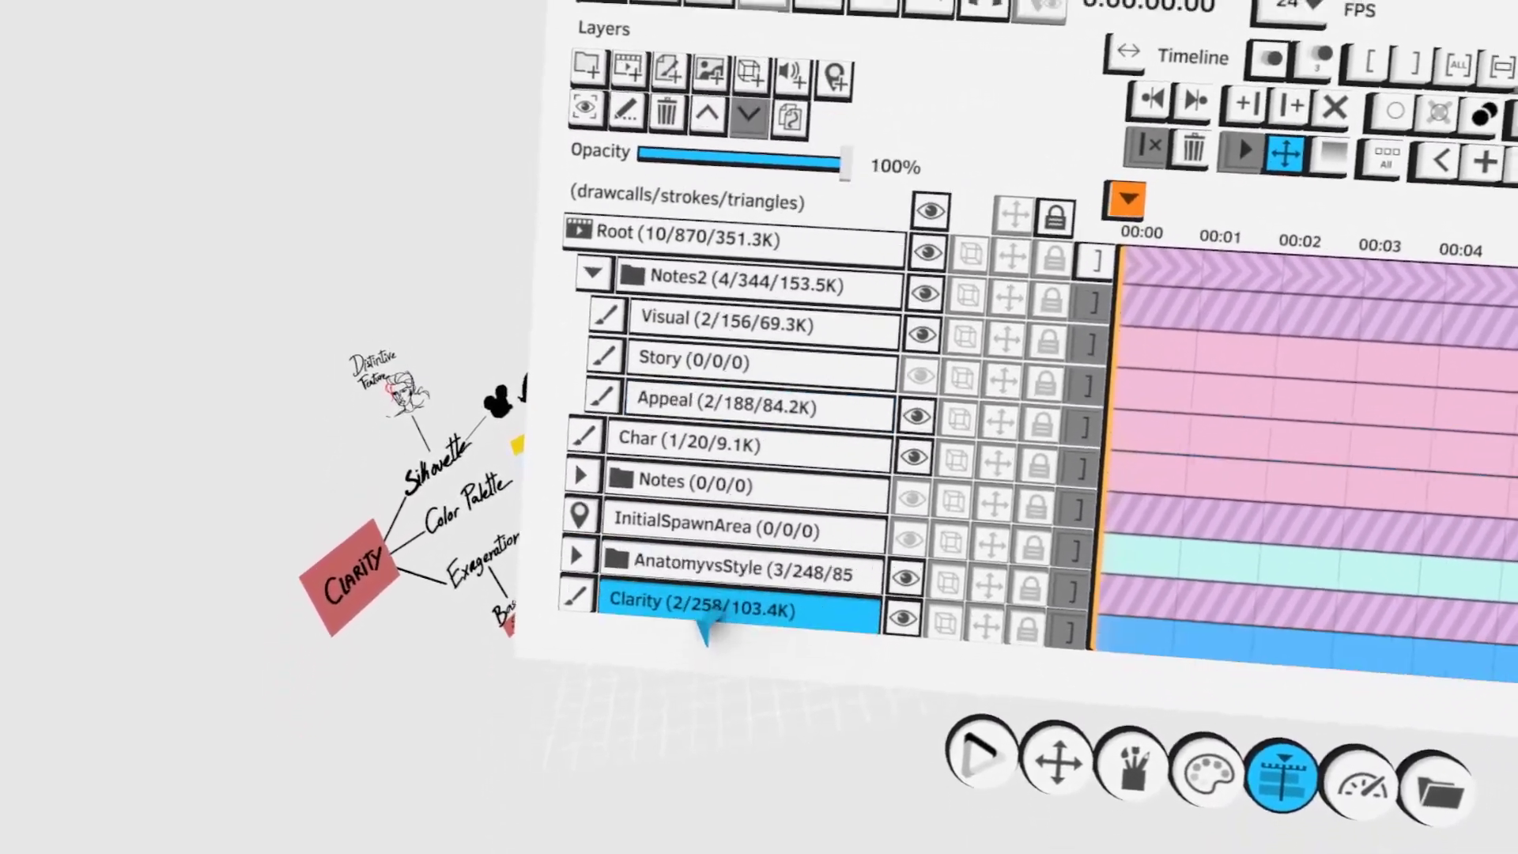
pyautogui.click(709, 108)
pyautogui.click(709, 108)
pyautogui.click(709, 108)
pyautogui.click(710, 108)
pyautogui.click(709, 108)
pyautogui.click(709, 109)
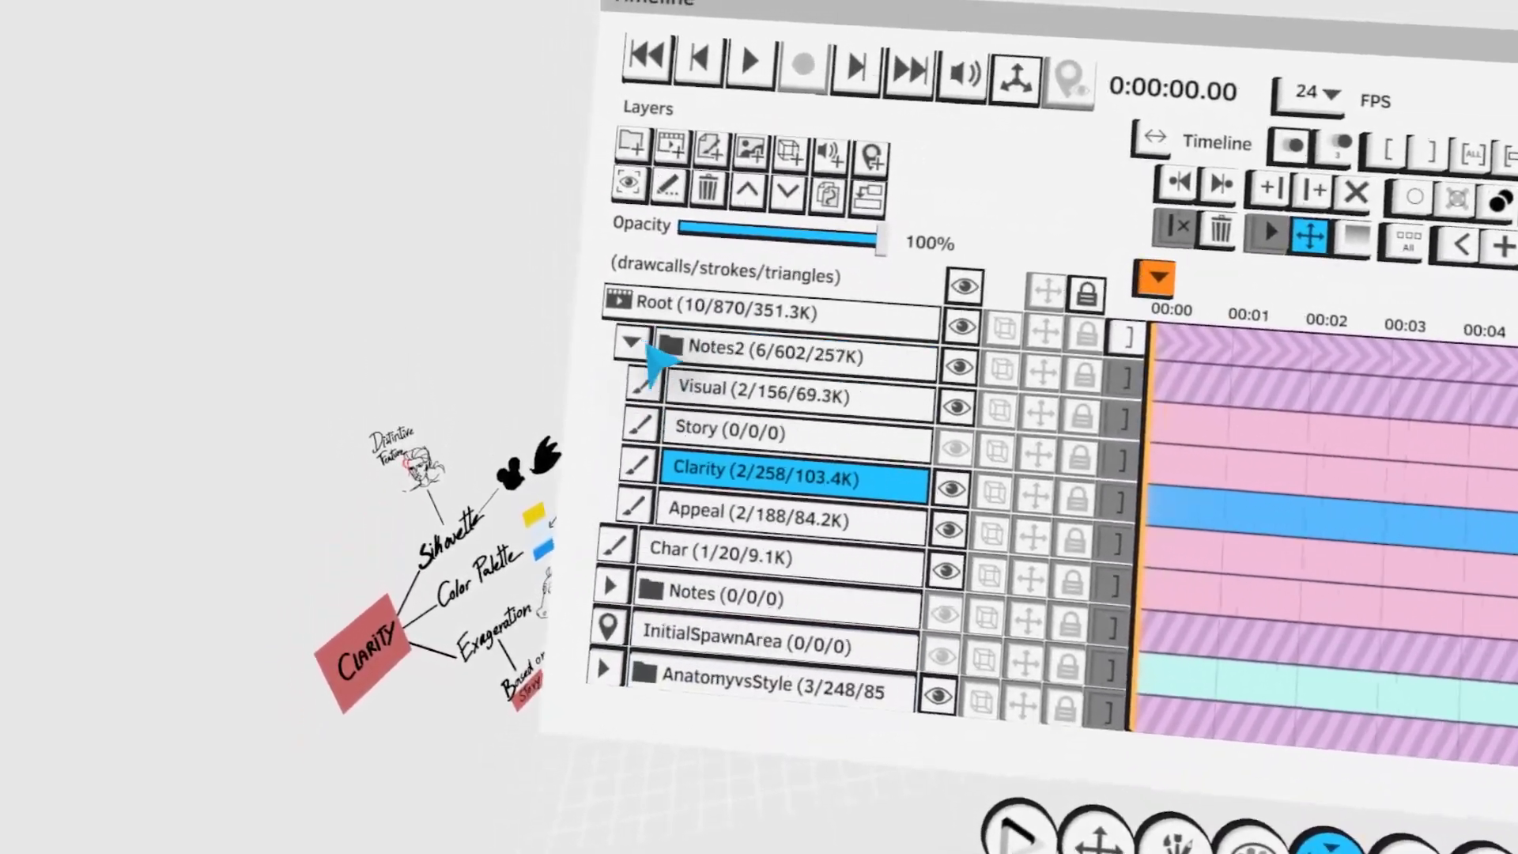
pyautogui.click(625, 342)
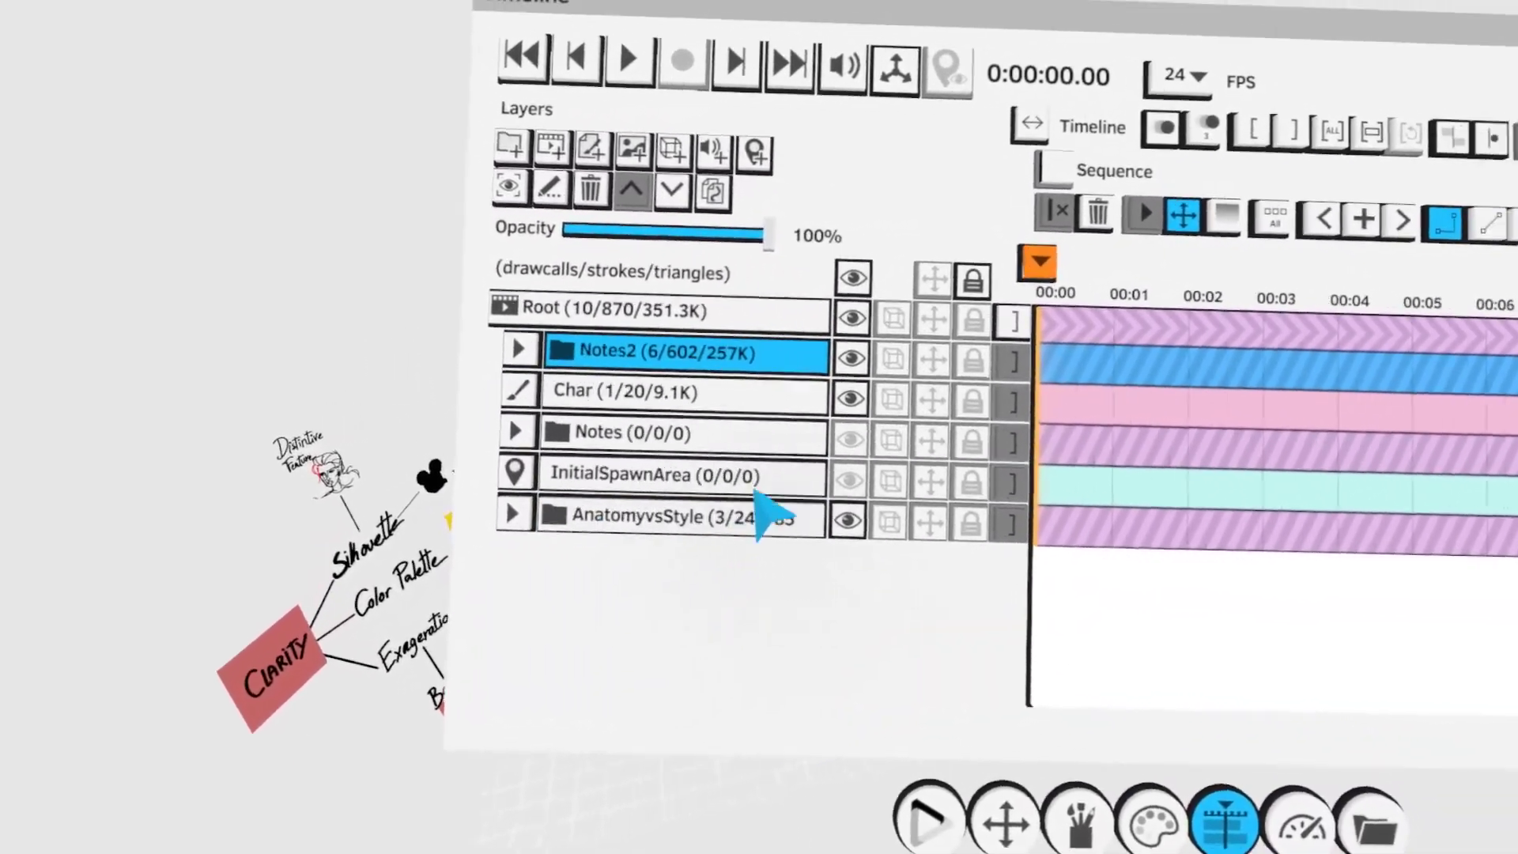
# - Enable transforming for the Notes2 group and move the mind-map notes away from the drawing area
pyautogui.click(838, 375)
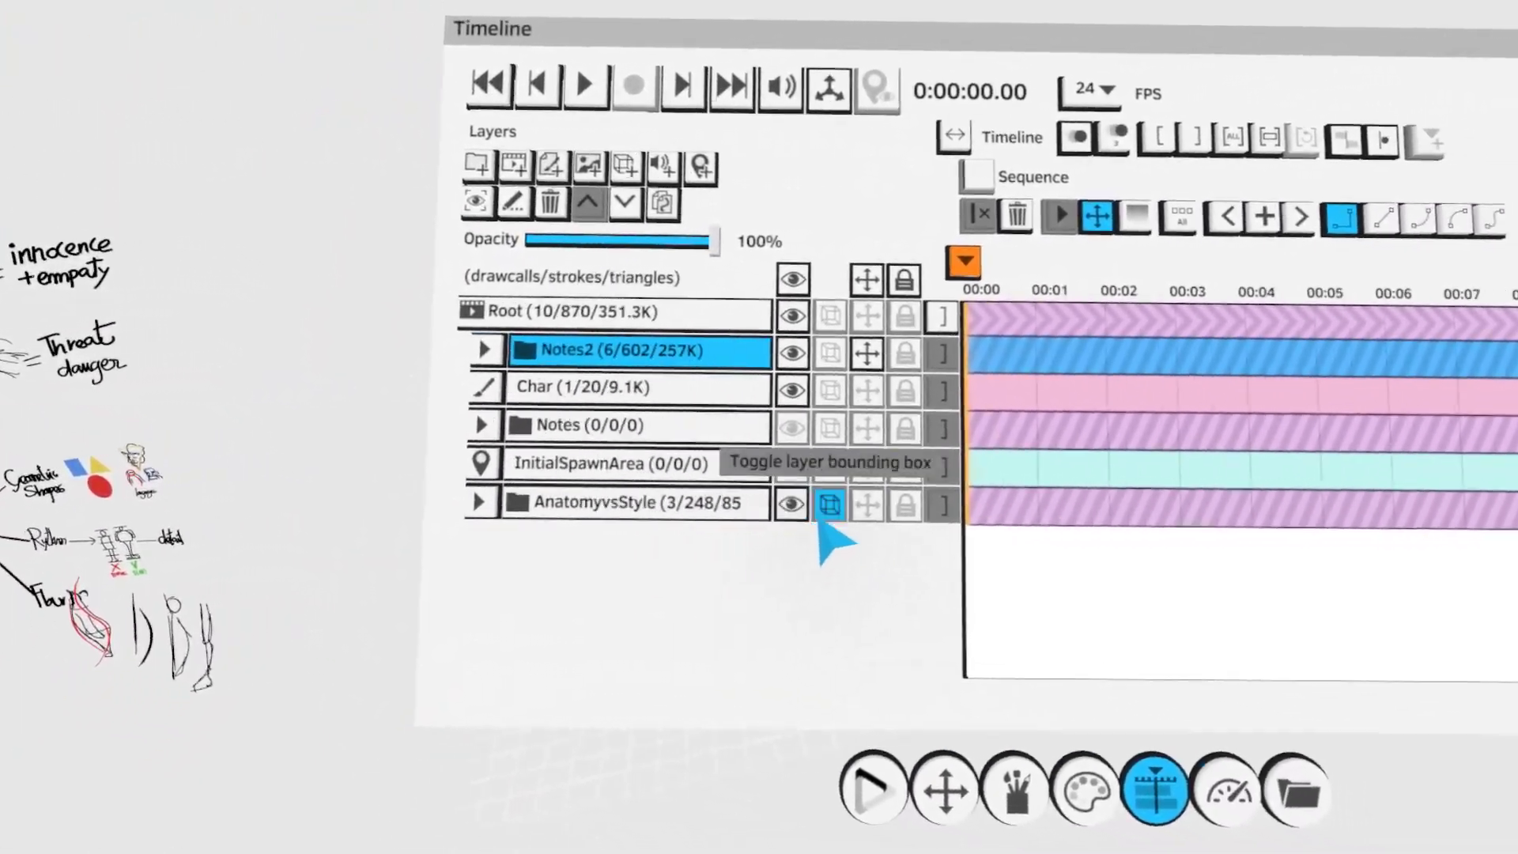
pyautogui.click(867, 527)
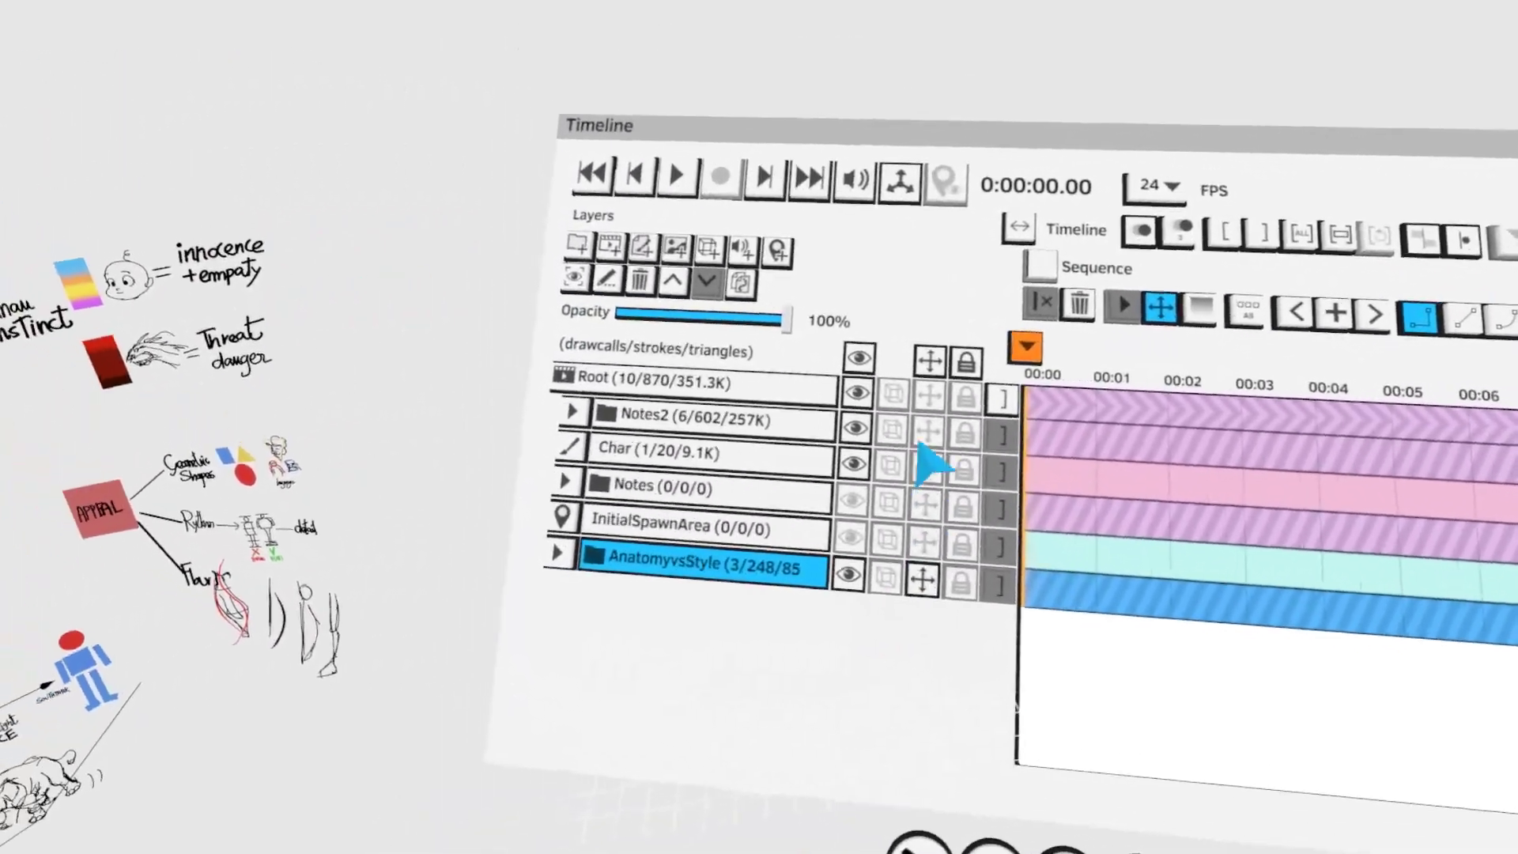
pyautogui.click(889, 428)
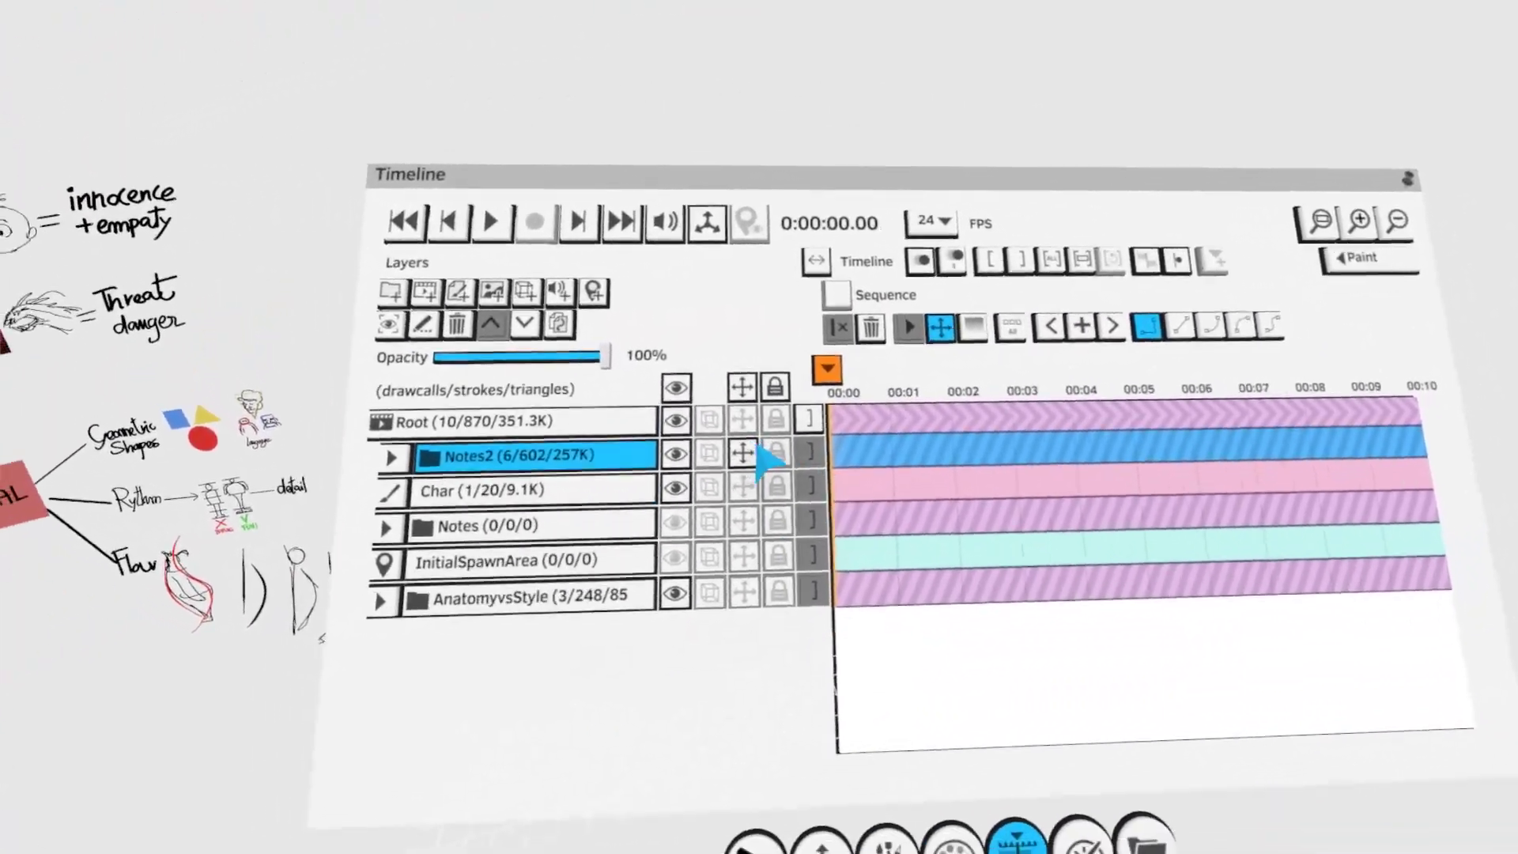
pyautogui.click(752, 450)
# - Activate the Char layer and handwrite "Trash guy" below "Vegan" with the Paint tool
pyautogui.click(822, 472)
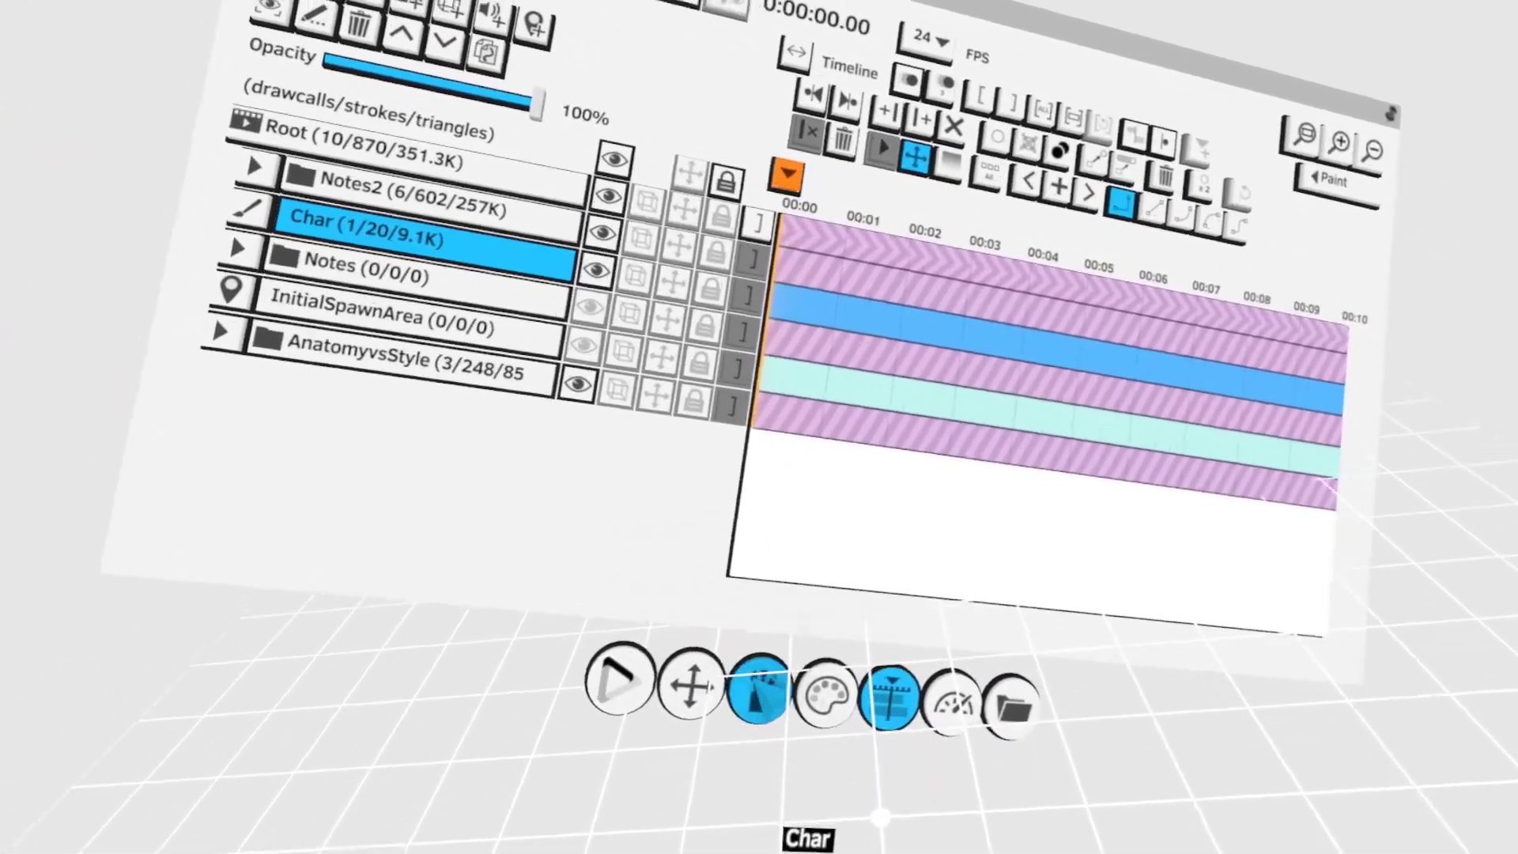
pyautogui.click(762, 695)
pyautogui.click(712, 396)
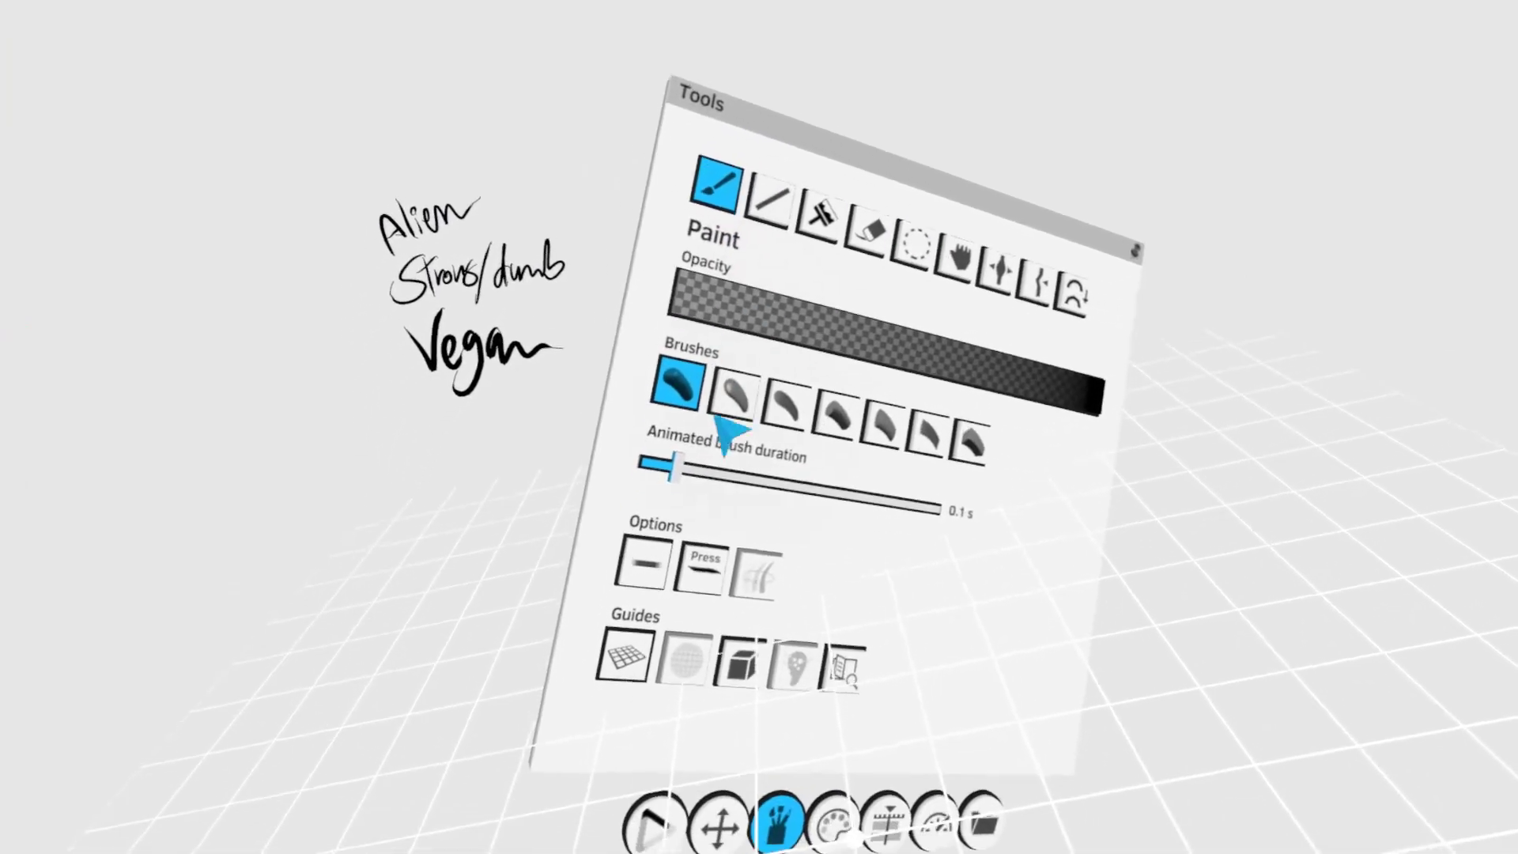
pyautogui.press('Escape')
pyautogui.moveTo(647, 509)
pyautogui.mouseDown()
pyautogui.moveTo(648, 614)
pyautogui.moveTo(669, 443)
pyautogui.mouseUp()
pyautogui.moveTo(637, 497); pyautogui.dragTo(682, 490)
pyautogui.moveTo(696, 428)
pyautogui.mouseDown()
pyautogui.moveTo(702, 501)
pyautogui.moveTo(688, 459)
pyautogui.moveTo(722, 479)
pyautogui.moveTo(698, 456)
pyautogui.moveTo(679, 547)
pyautogui.mouseUp()
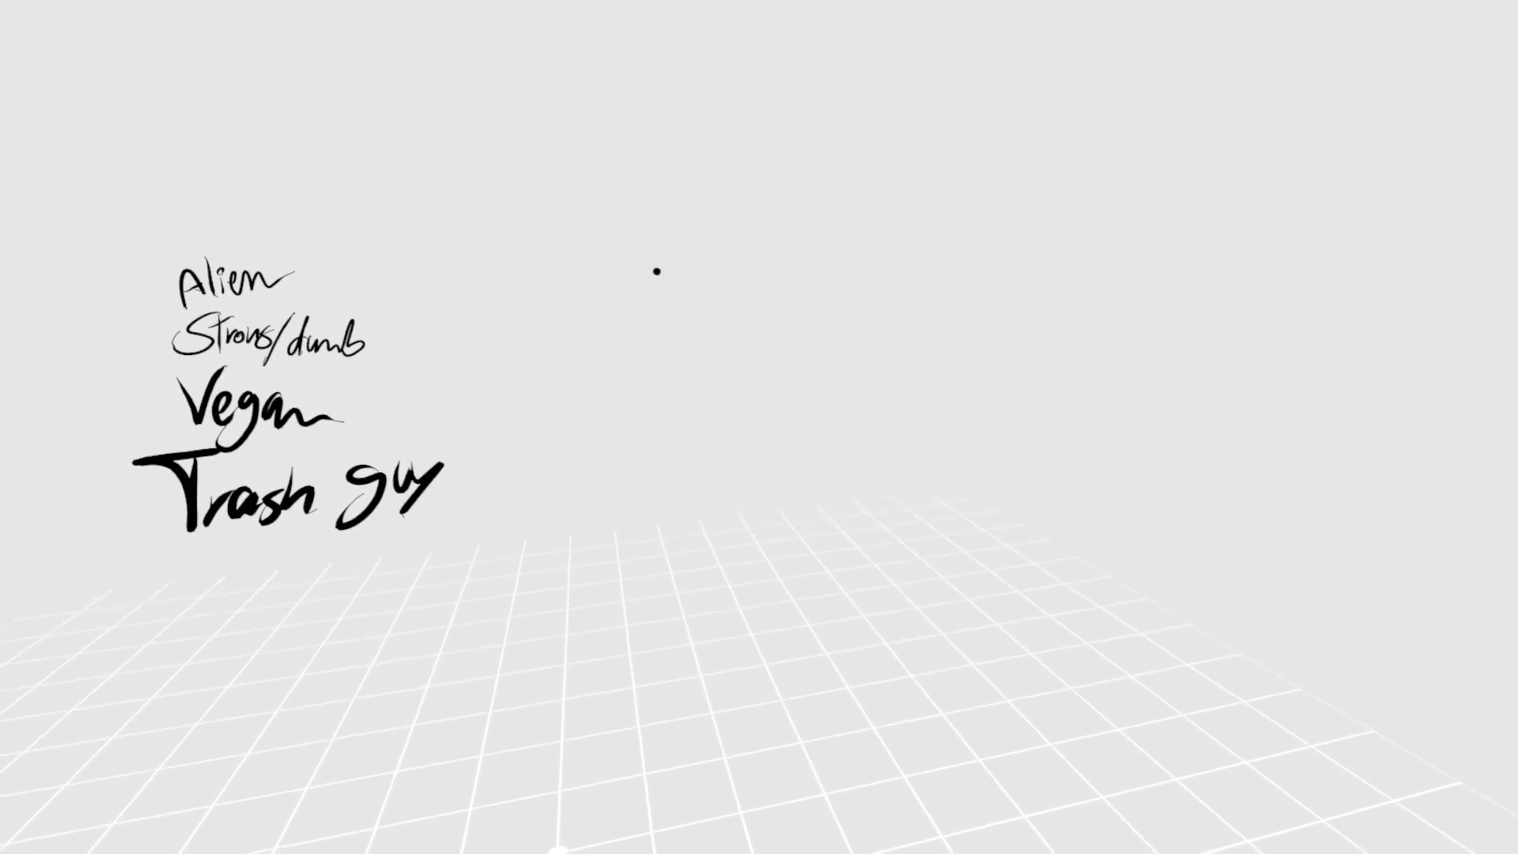
# - Sketch the character's large inverted-triangle torso beside the notes, tapering down into a narrow waist
pyautogui.moveTo(702, 566); pyautogui.dragTo(767, 320)
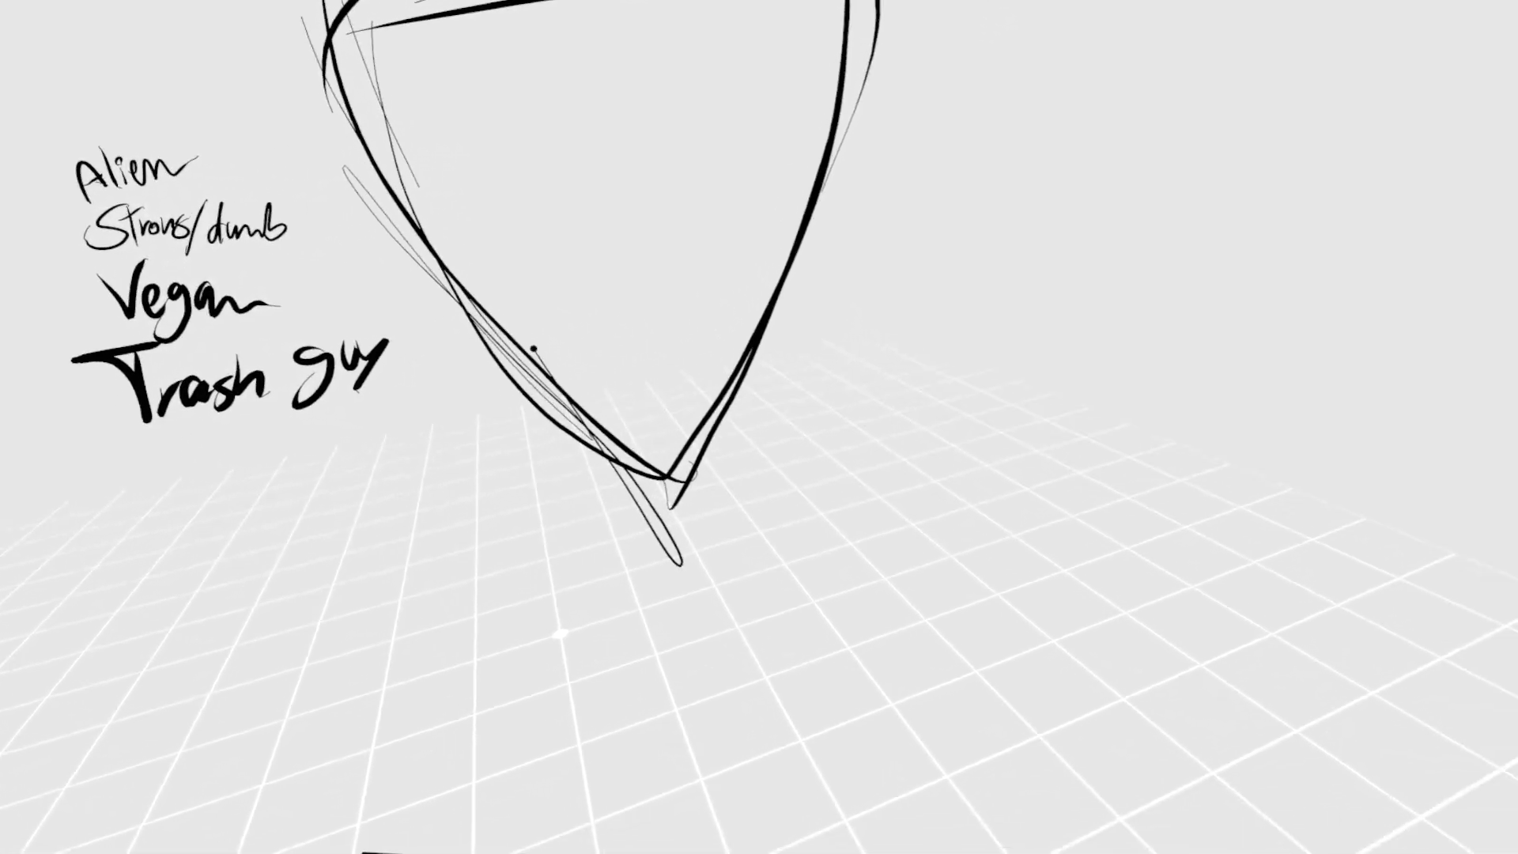
pyautogui.moveTo(632, 650); pyautogui.dragTo(650, 521)
pyautogui.moveTo(814, 95)
pyautogui.mouseDown()
pyautogui.moveTo(746, 261)
pyautogui.moveTo(726, 559)
pyautogui.mouseUp()
pyautogui.moveTo(679, 439); pyautogui.dragTo(407, 245)
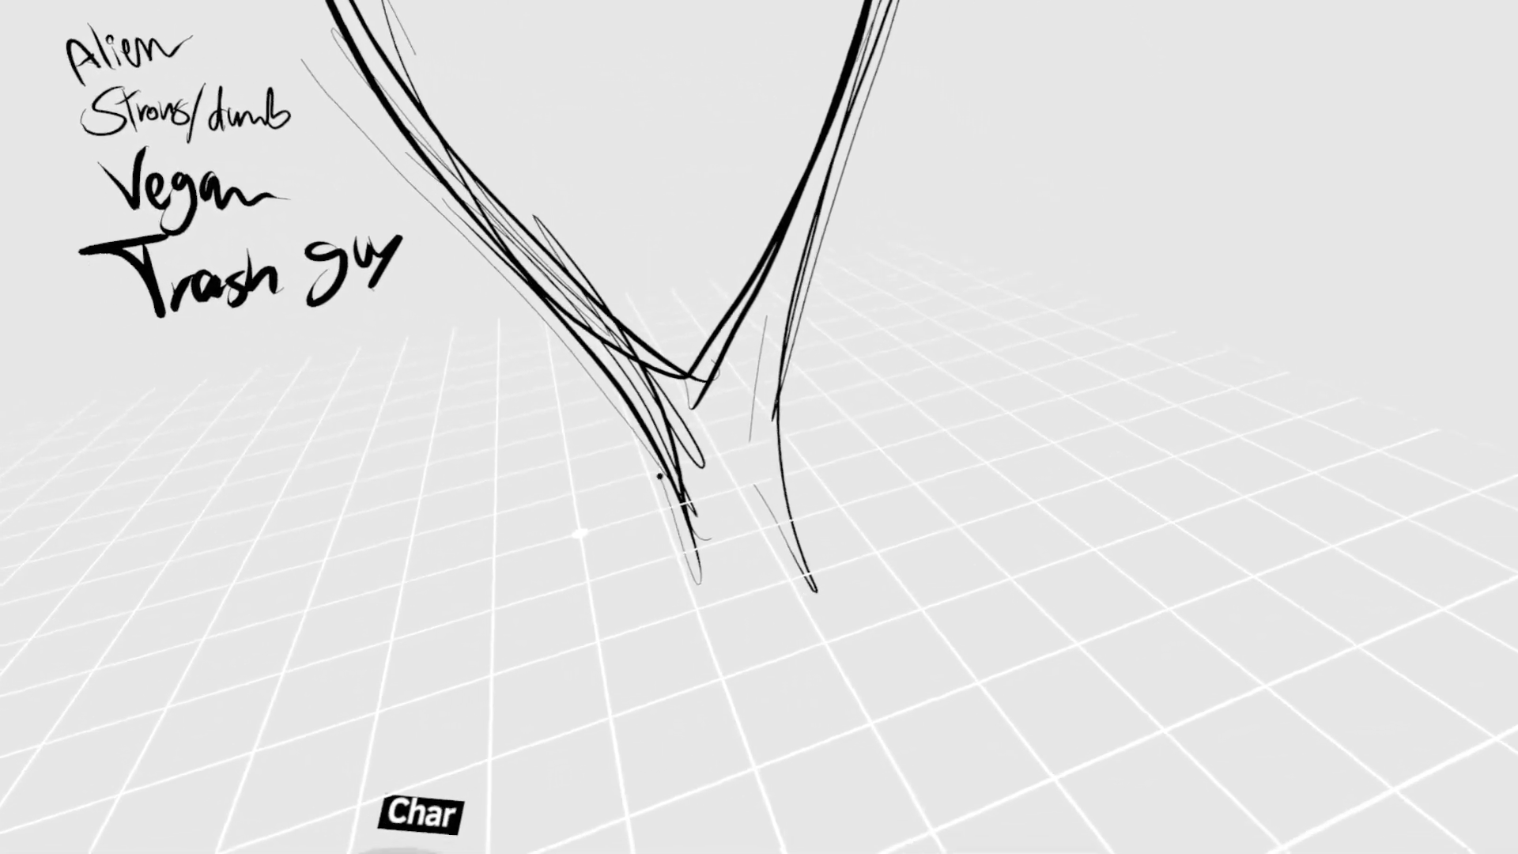
pyautogui.moveTo(678, 559)
pyautogui.mouseDown()
pyautogui.moveTo(581, 684)
pyautogui.moveTo(699, 623)
pyautogui.mouseUp()
pyautogui.moveTo(584, 674)
pyautogui.mouseDown()
pyautogui.moveTo(670, 653)
pyautogui.moveTo(730, 668)
pyautogui.mouseUp()
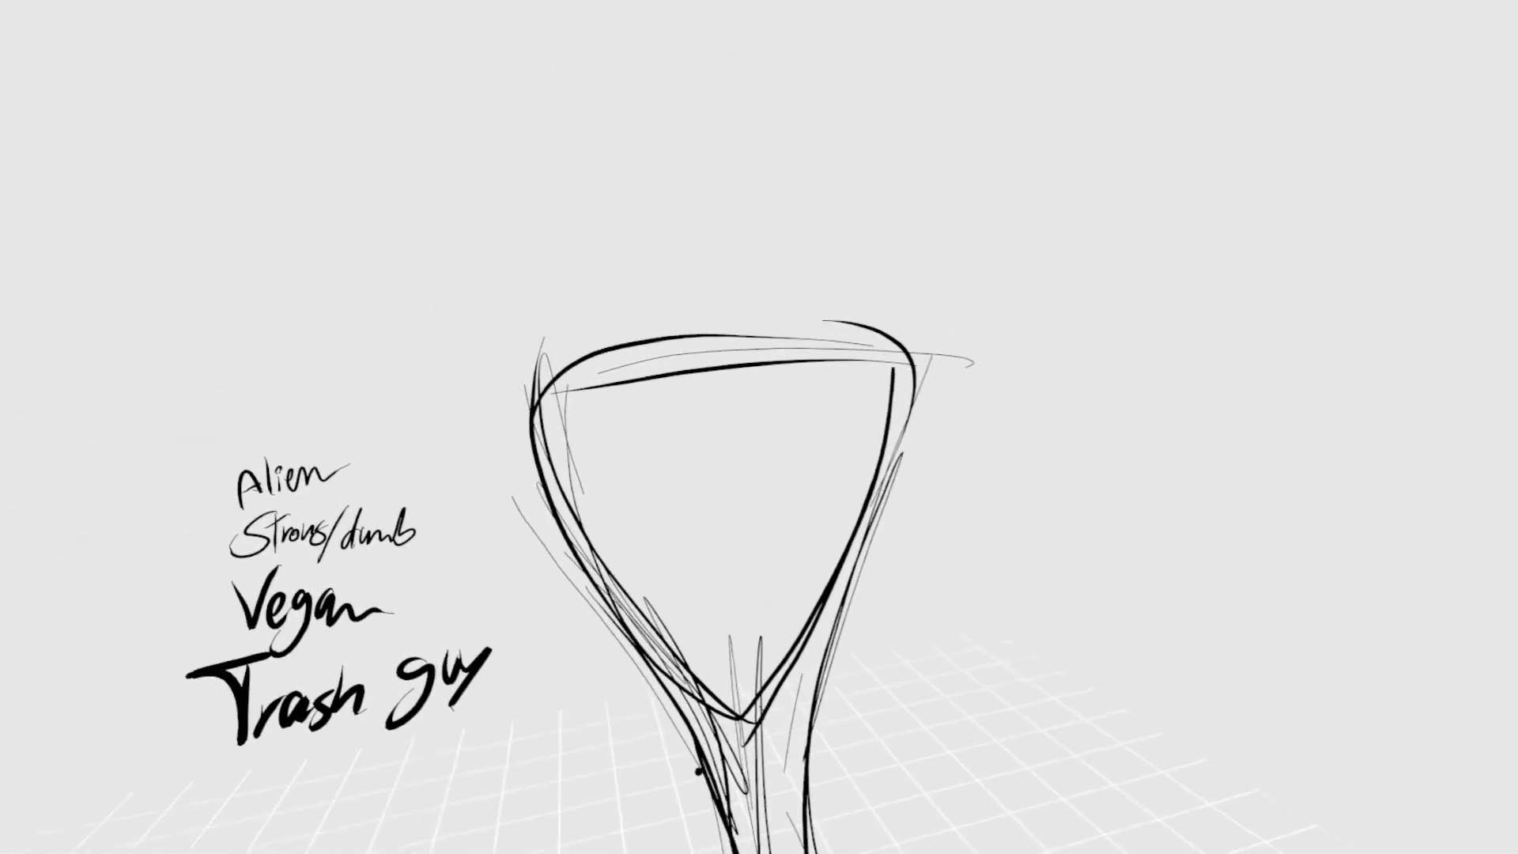
# - Sketch the chest contours over the upper torso, a rounded shoulder and the sloping sides of the neck
pyautogui.moveTo(719, 218); pyautogui.dragTo(659, 265)
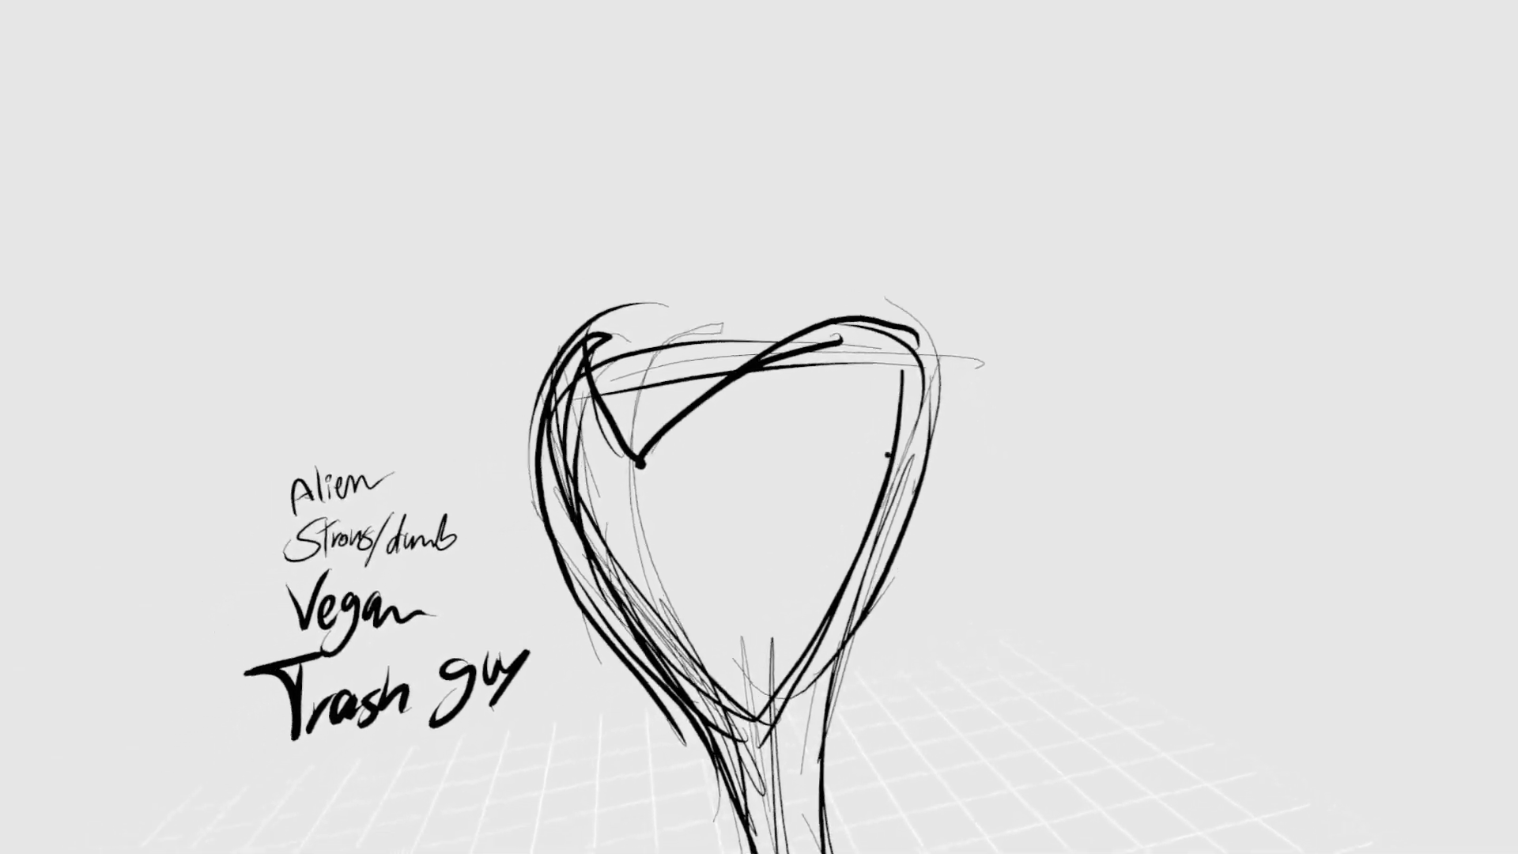
pyautogui.moveTo(710, 361); pyautogui.dragTo(805, 332)
pyautogui.moveTo(651, 359); pyautogui.dragTo(699, 320)
pyautogui.moveTo(565, 385); pyautogui.dragTo(639, 314)
pyautogui.moveTo(850, 397); pyautogui.dragTo(799, 306)
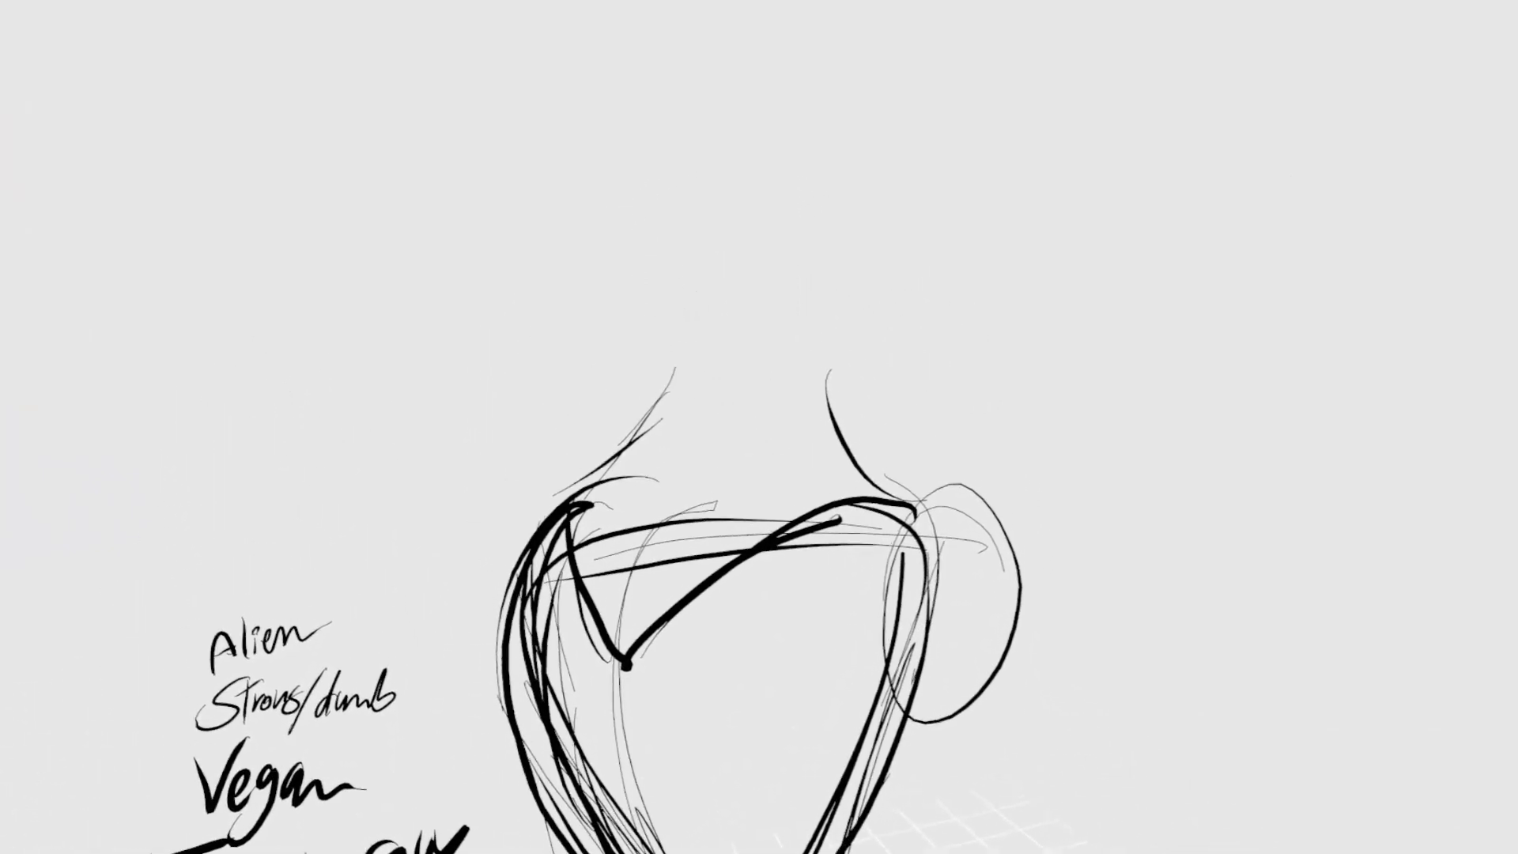
pyautogui.moveTo(596, 578)
pyautogui.mouseDown()
pyautogui.moveTo(651, 434)
pyautogui.moveTo(568, 550)
pyautogui.mouseUp()
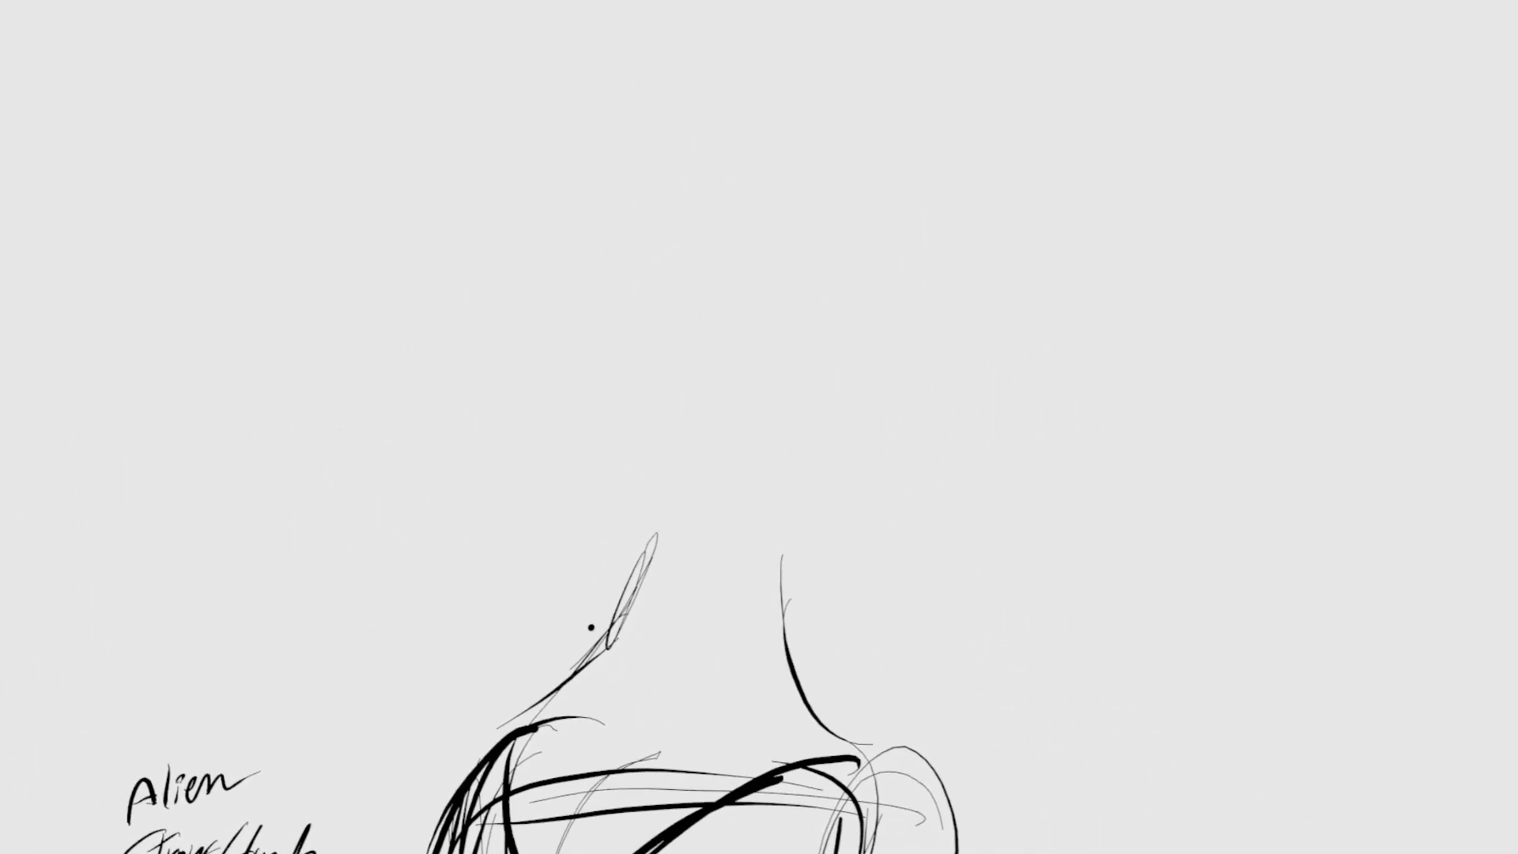
# - Sketch the tall head outline above the neck, with its tip ending in a spiral curl
pyautogui.moveTo(642, 192)
pyautogui.mouseDown()
pyautogui.moveTo(739, 211)
pyautogui.moveTo(744, 261)
pyautogui.moveTo(732, 237)
pyautogui.moveTo(747, 227)
pyautogui.mouseUp()
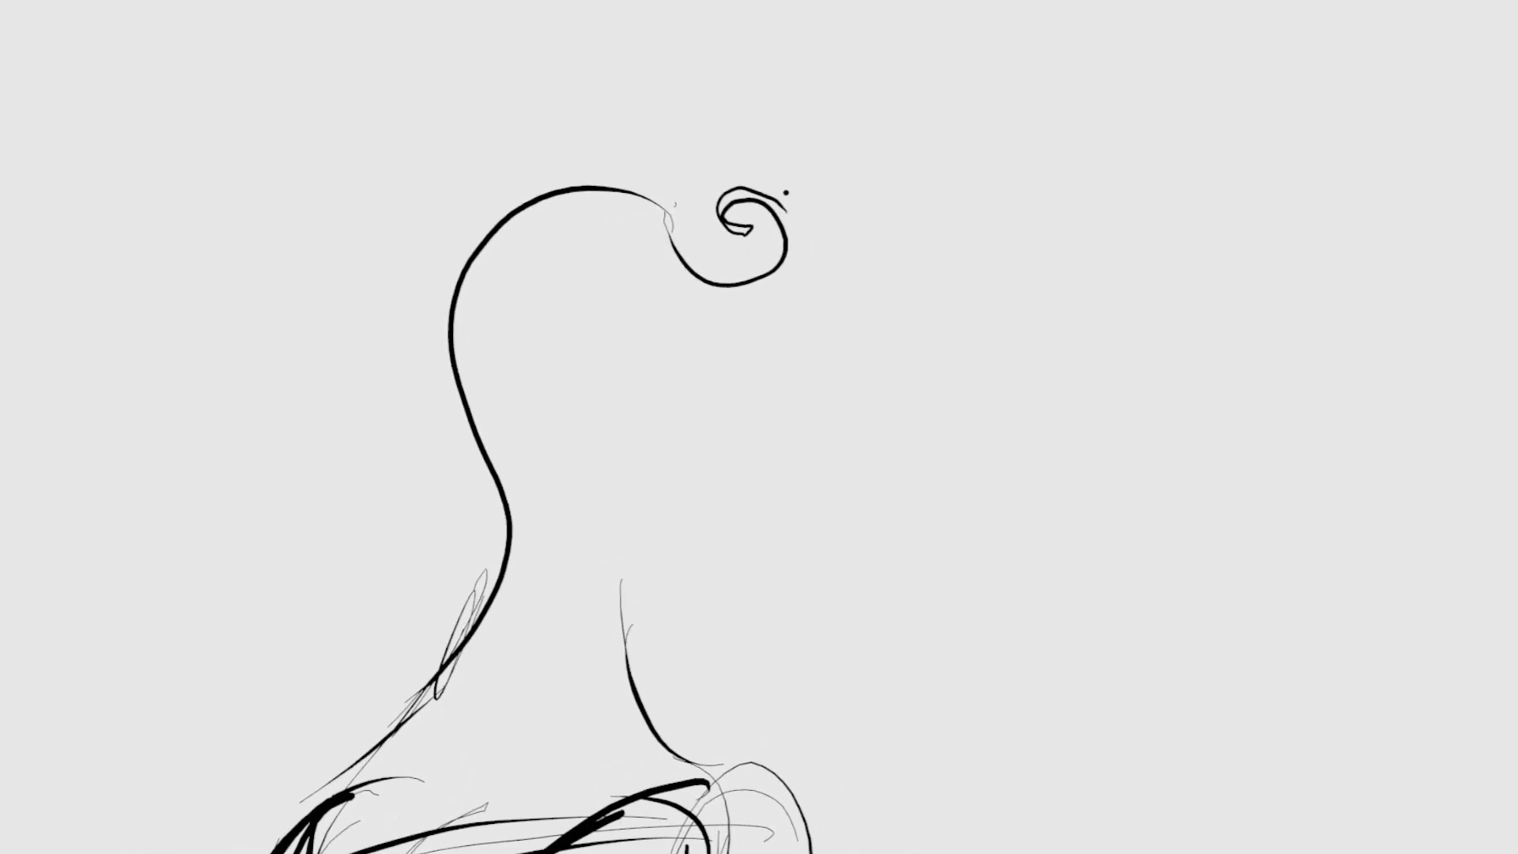
pyautogui.moveTo(794, 281); pyautogui.dragTo(661, 257)
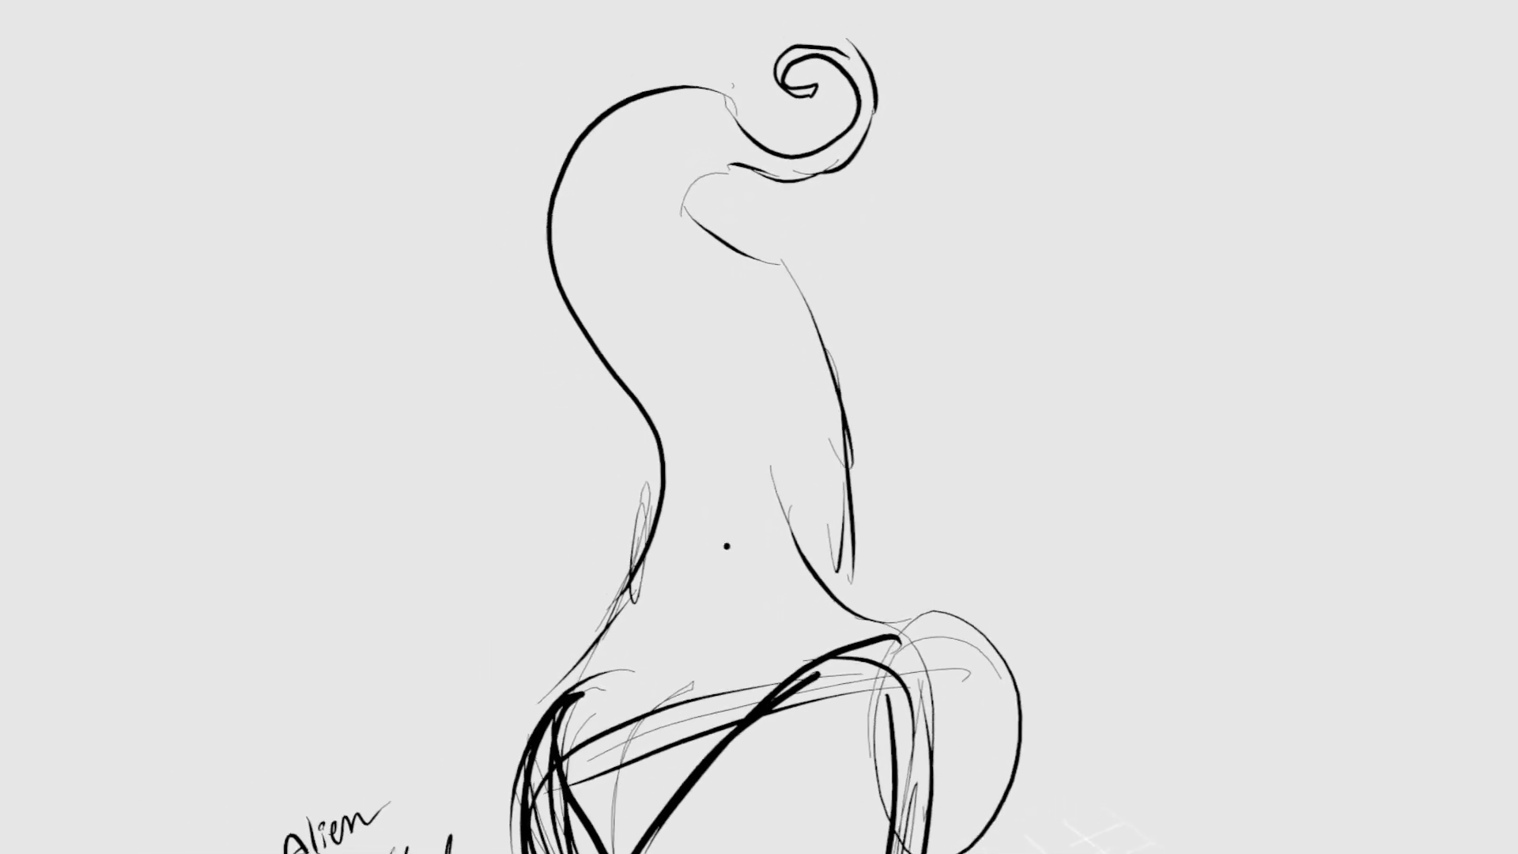
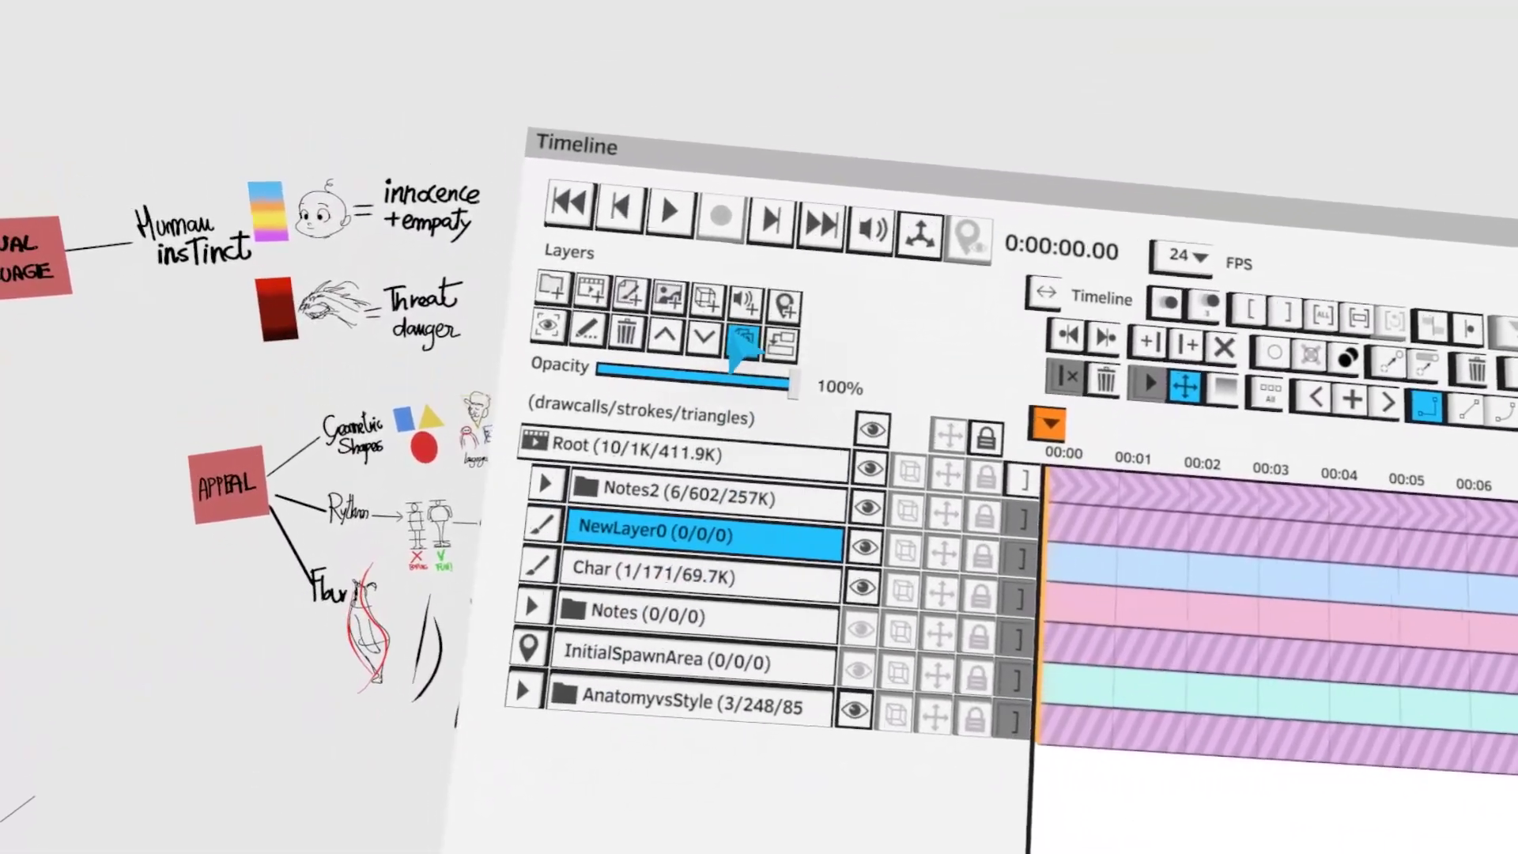
# - Move NewLayer0 below the Char layer, make Char the active layer and lower its opacity to 54%
pyautogui.click(704, 339)
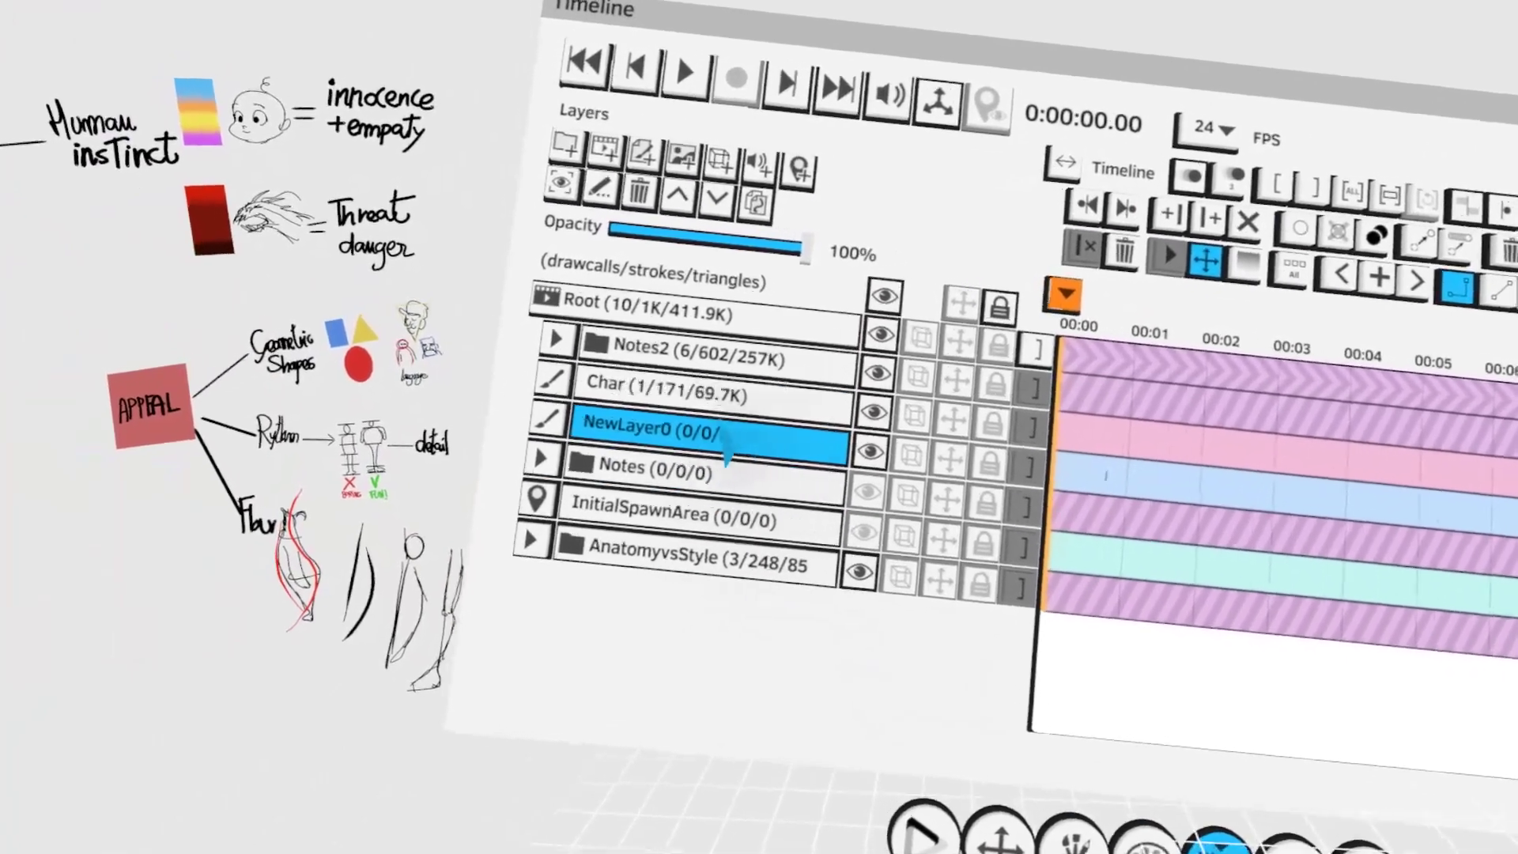
pyautogui.click(704, 387)
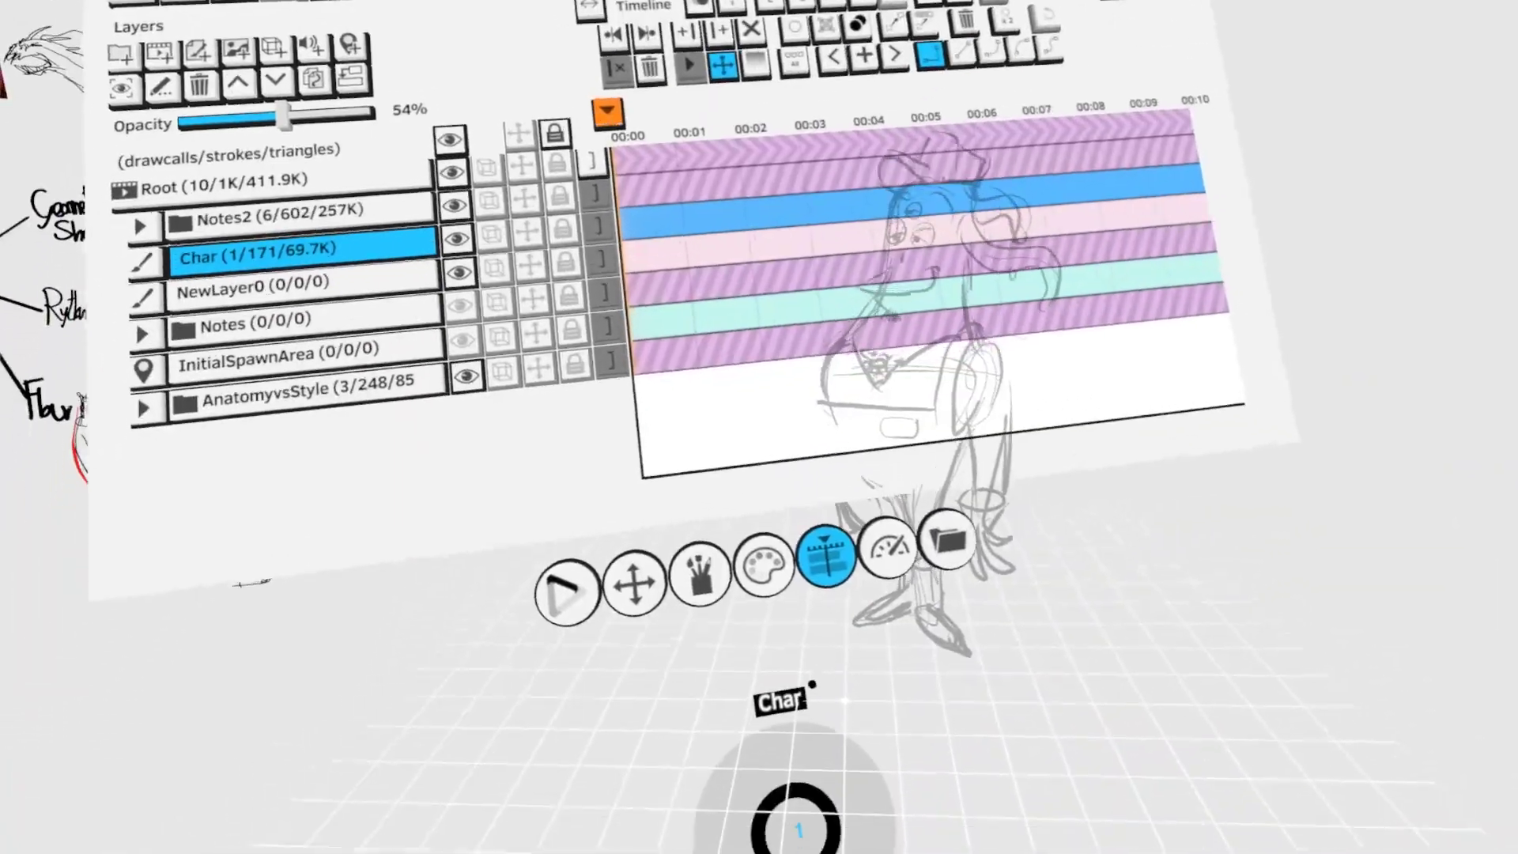
pyautogui.click(647, 706)
# - Sketch the character's missing arm beside the torso, ending in a flared glove cuff and a hand
pyautogui.click(675, 297)
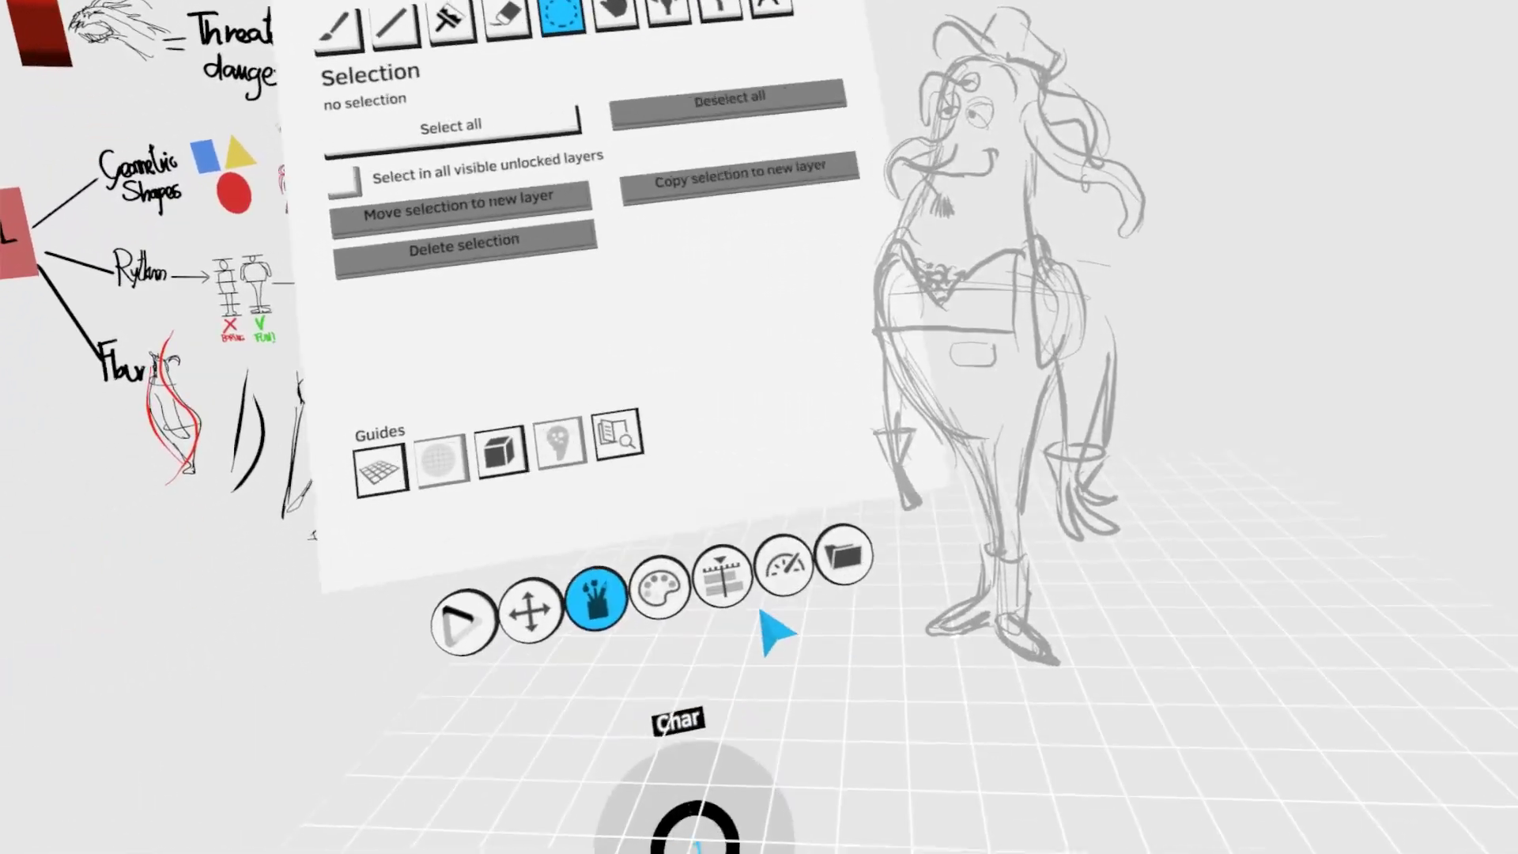
pyautogui.click(722, 576)
pyautogui.click(715, 505)
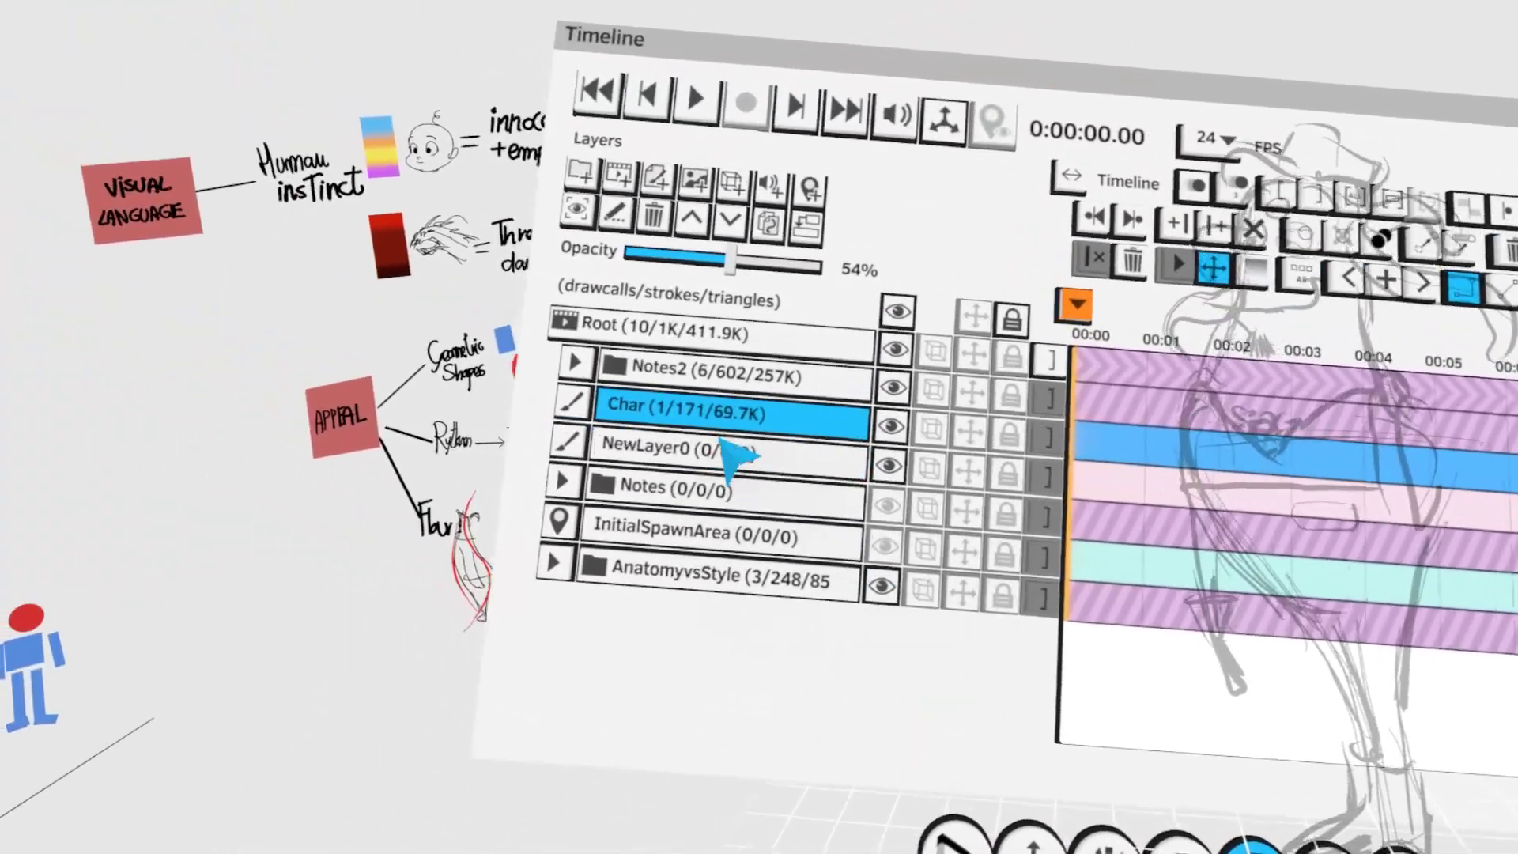
# - Activate NewLayer0, arrange the color and tool settings around the sketch, and choose Paint with the wireframe display on
pyautogui.click(720, 443)
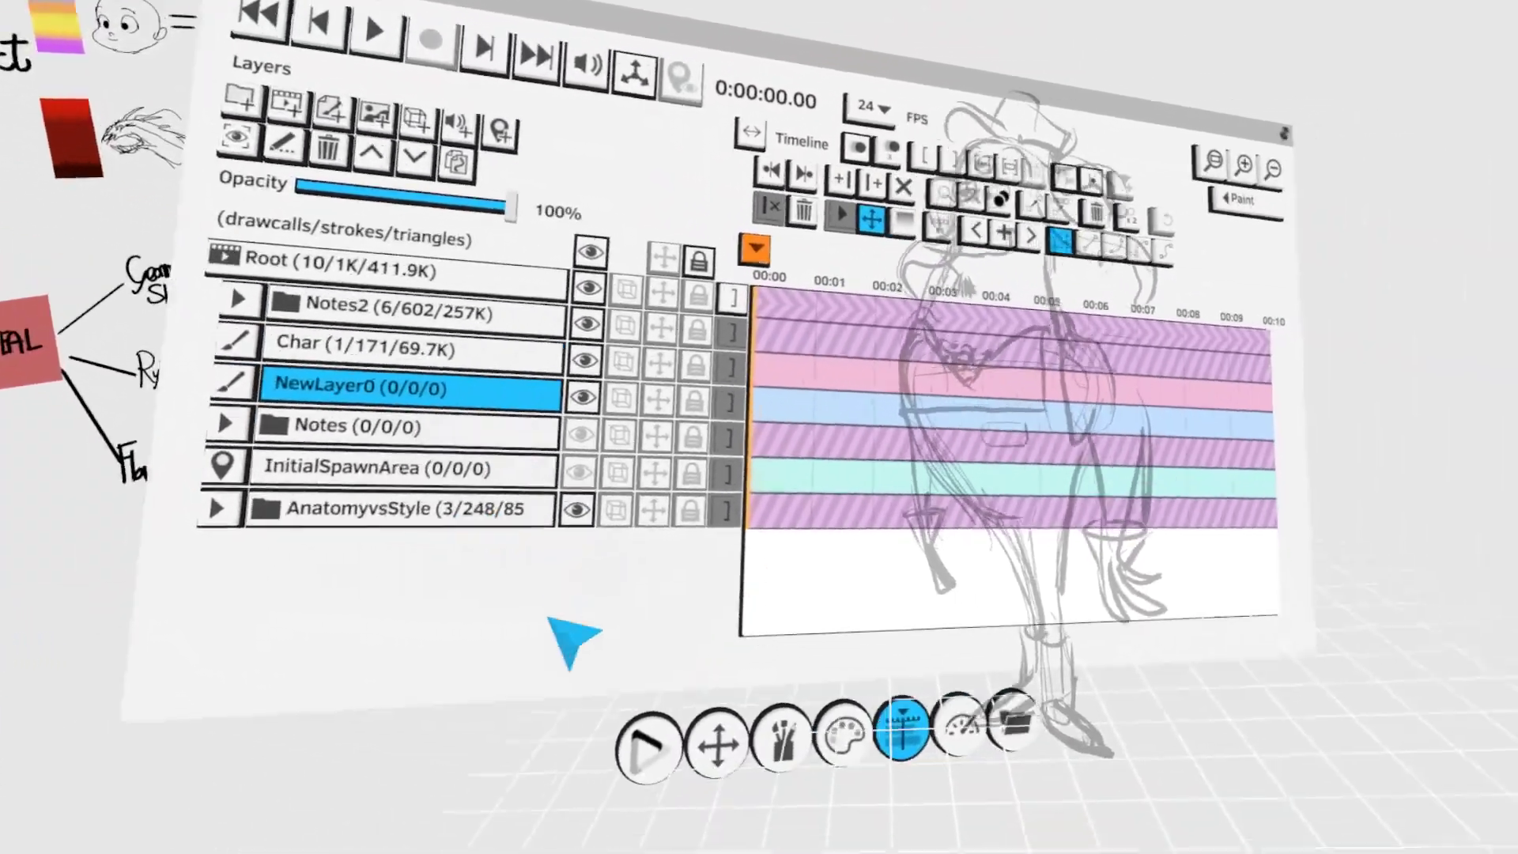
pyautogui.click(702, 560)
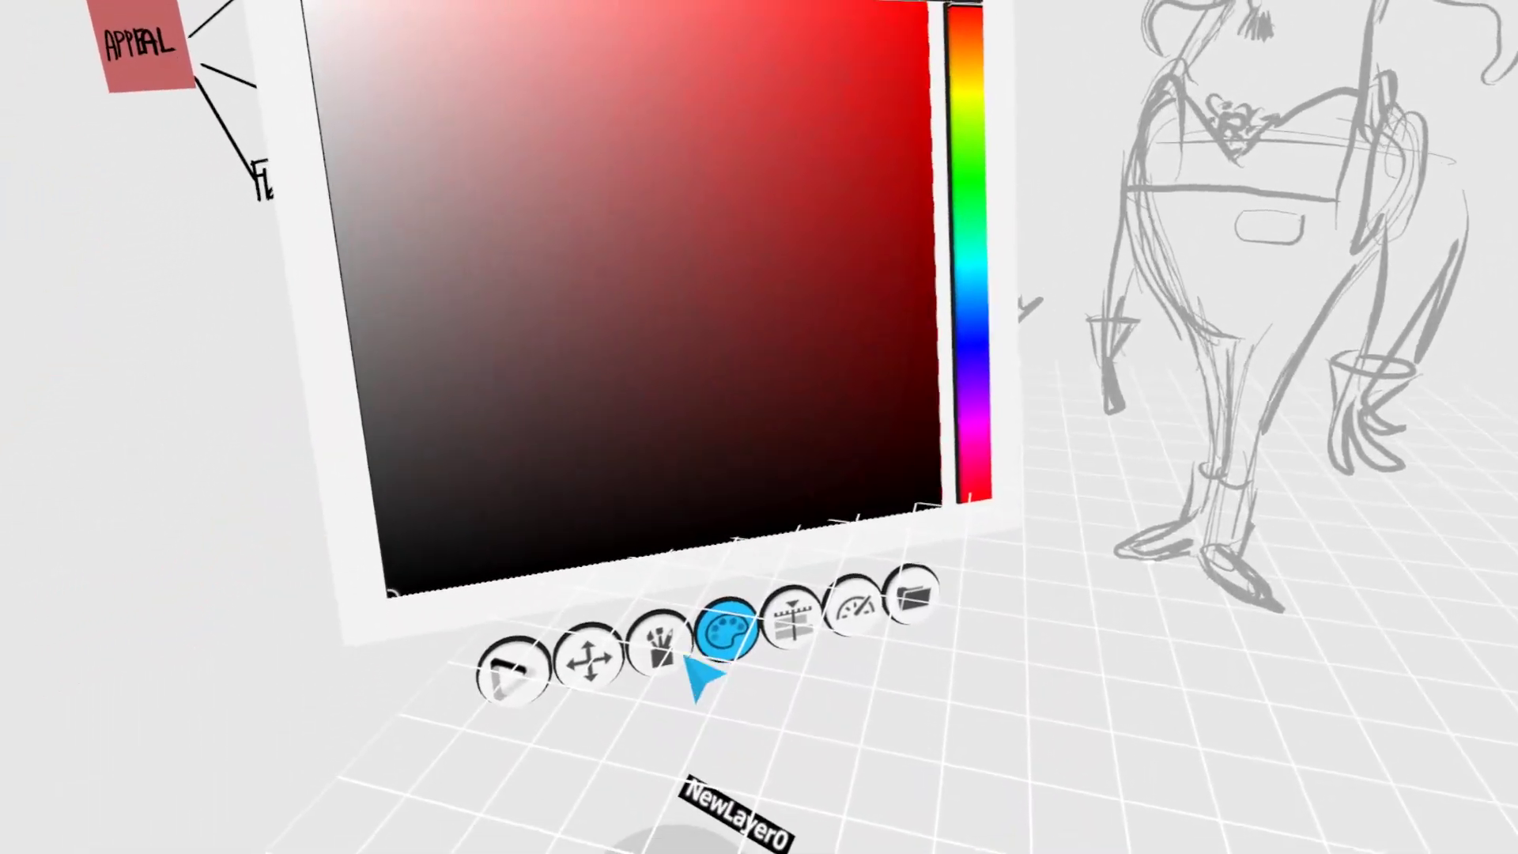
pyautogui.click(668, 650)
pyautogui.moveTo(712, 292)
pyautogui.mouseDown()
pyautogui.moveTo(553, 315)
pyautogui.moveTo(1110, 203)
pyautogui.mouseUp()
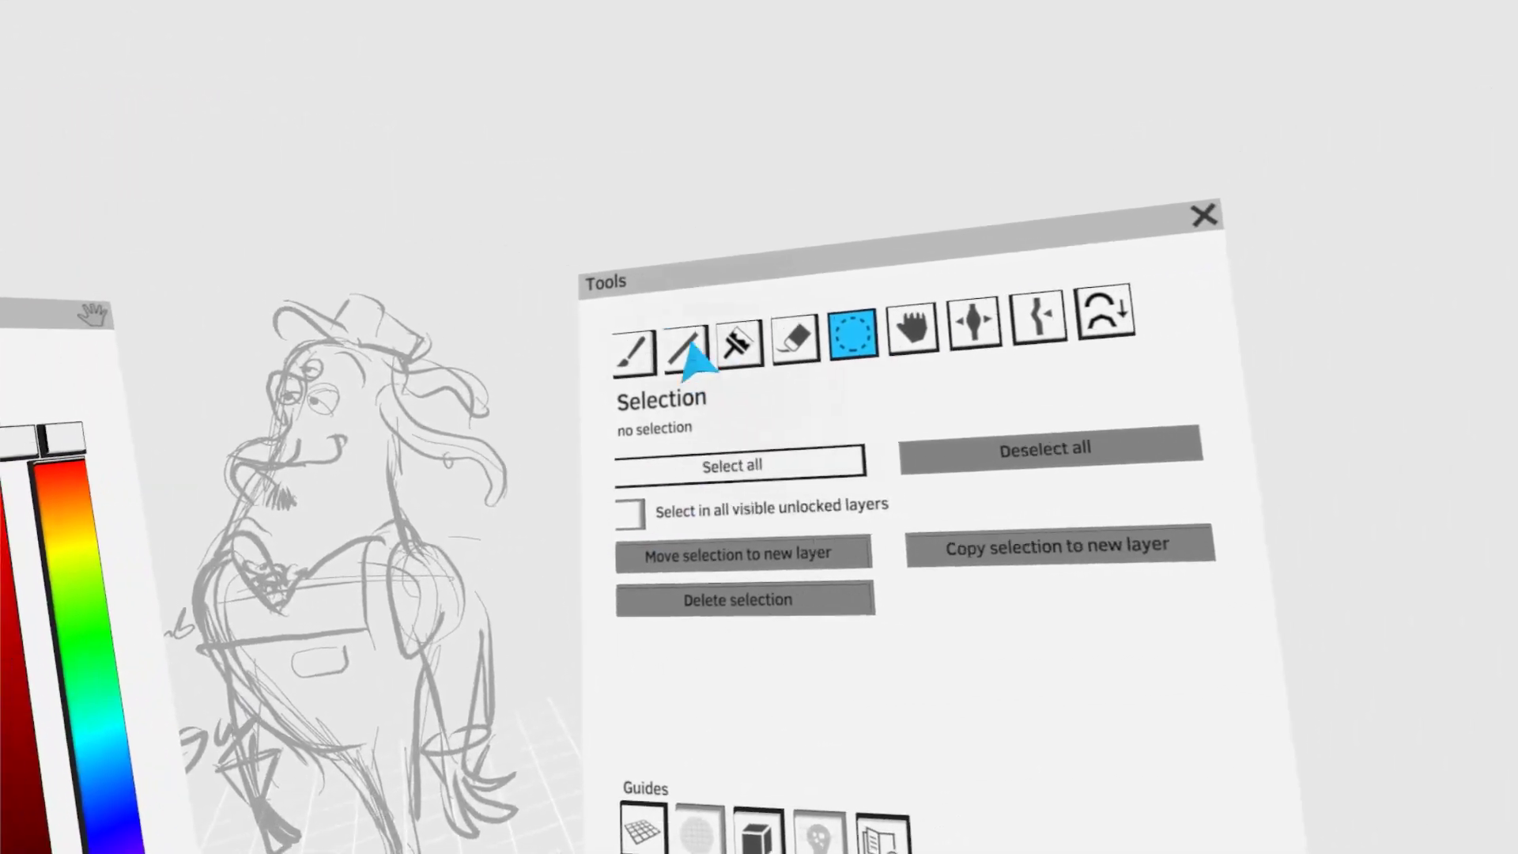
pyautogui.click(634, 351)
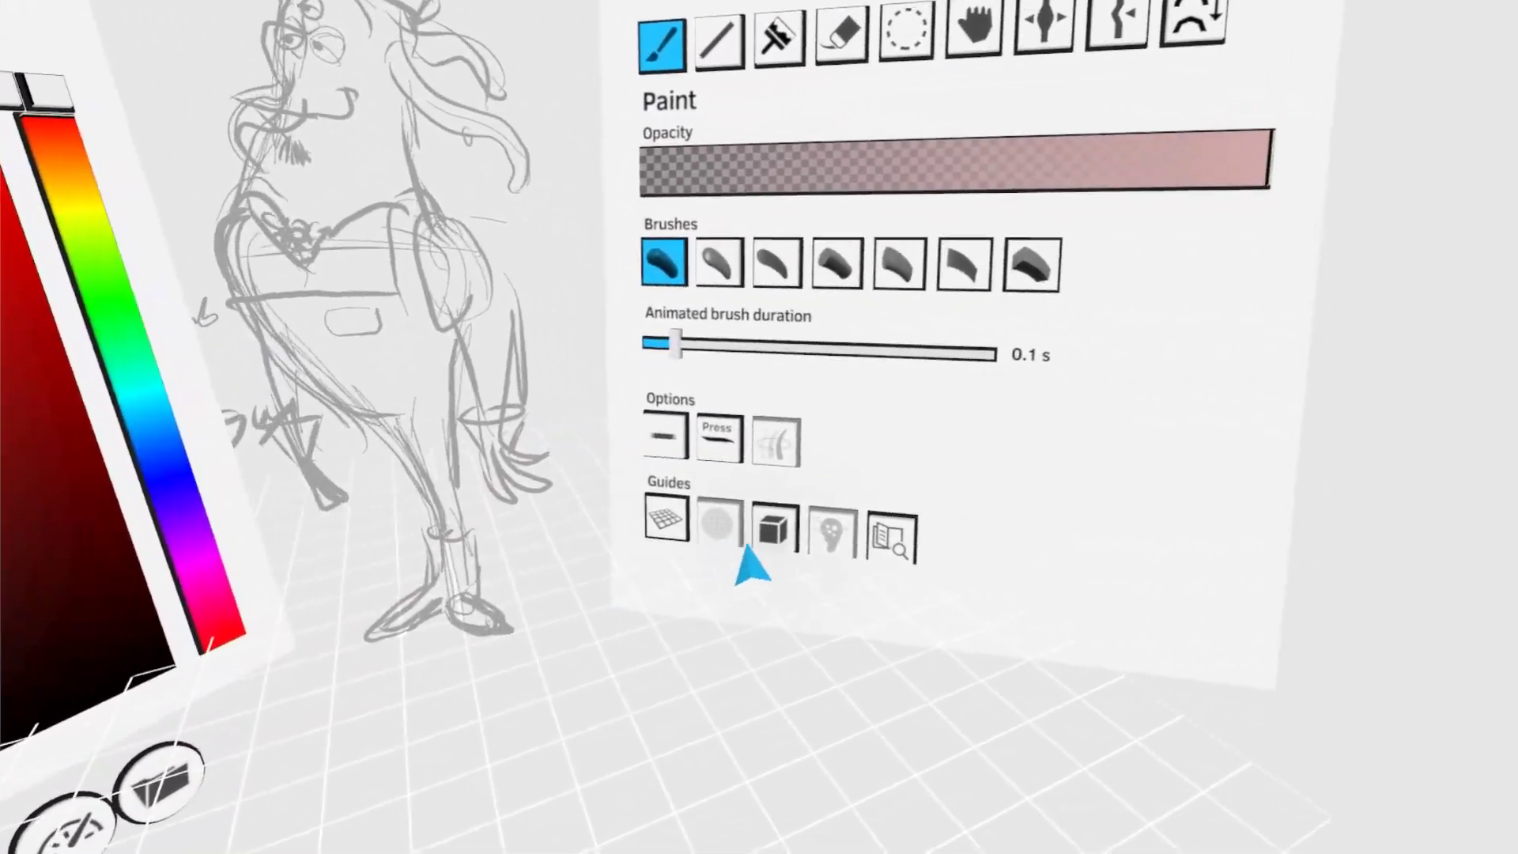
pyautogui.click(774, 529)
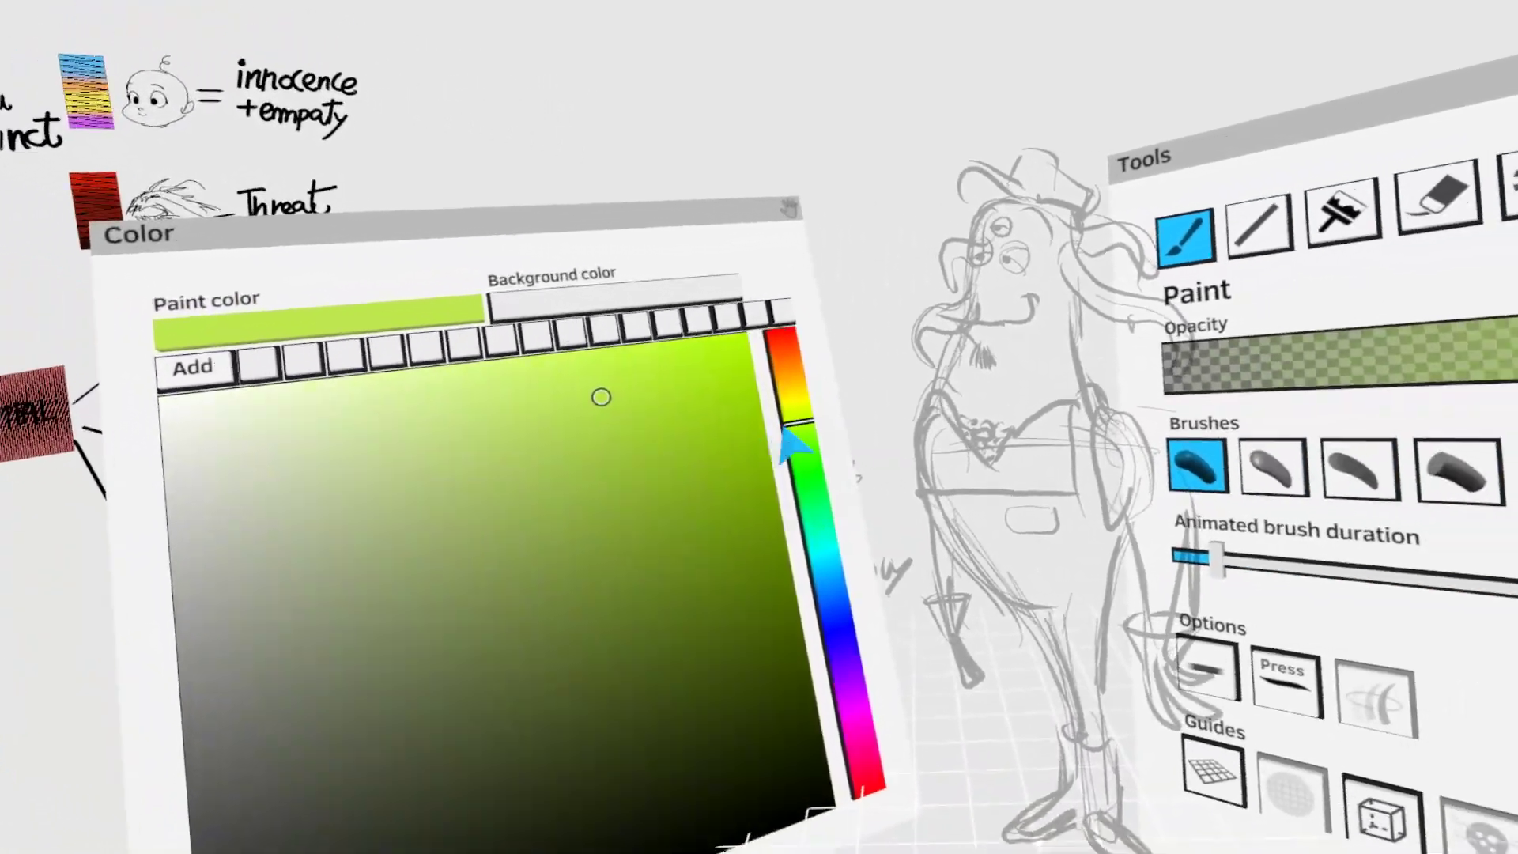
# - Paint a purple volume over the head and torso, widen its base with Thicken & thin, and deselect it
pyautogui.moveTo(793, 446)
pyautogui.mouseDown()
pyautogui.moveTo(780, 576)
pyautogui.moveTo(917, 660)
pyautogui.mouseUp()
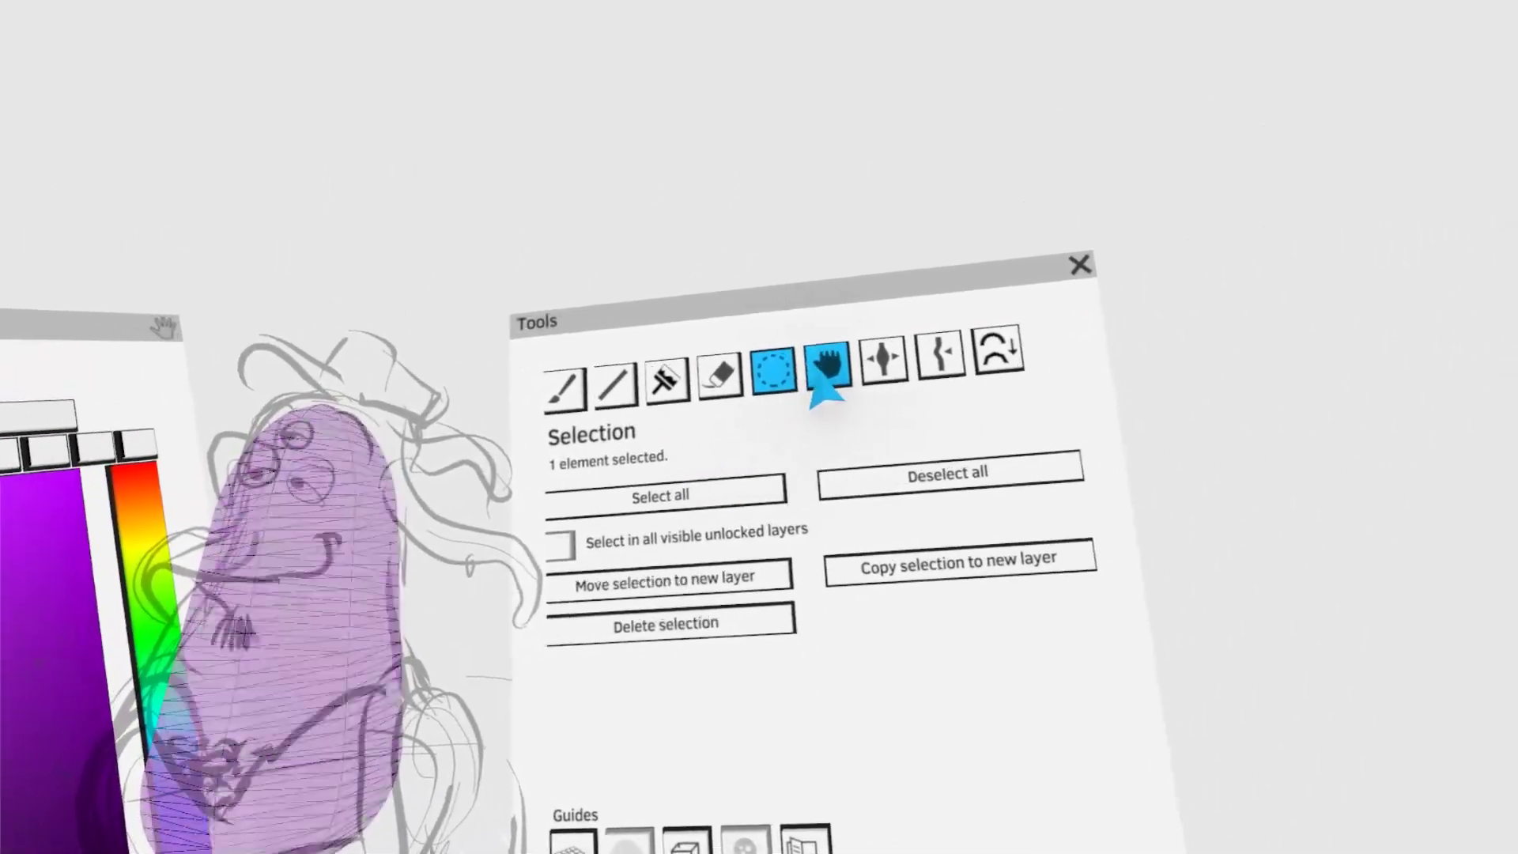
pyautogui.click(1132, 332)
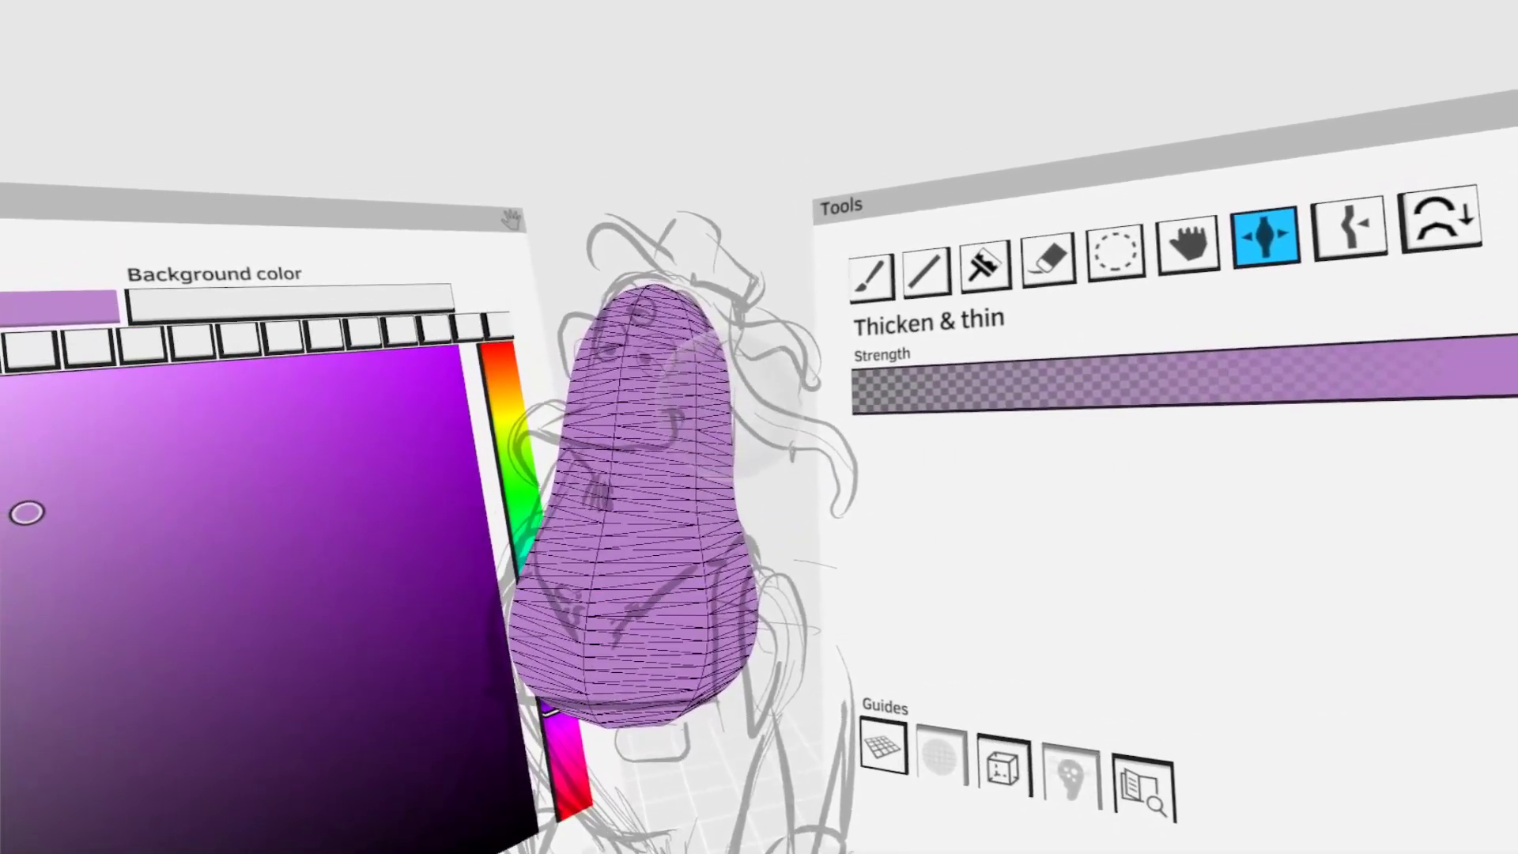
pyautogui.press('s')
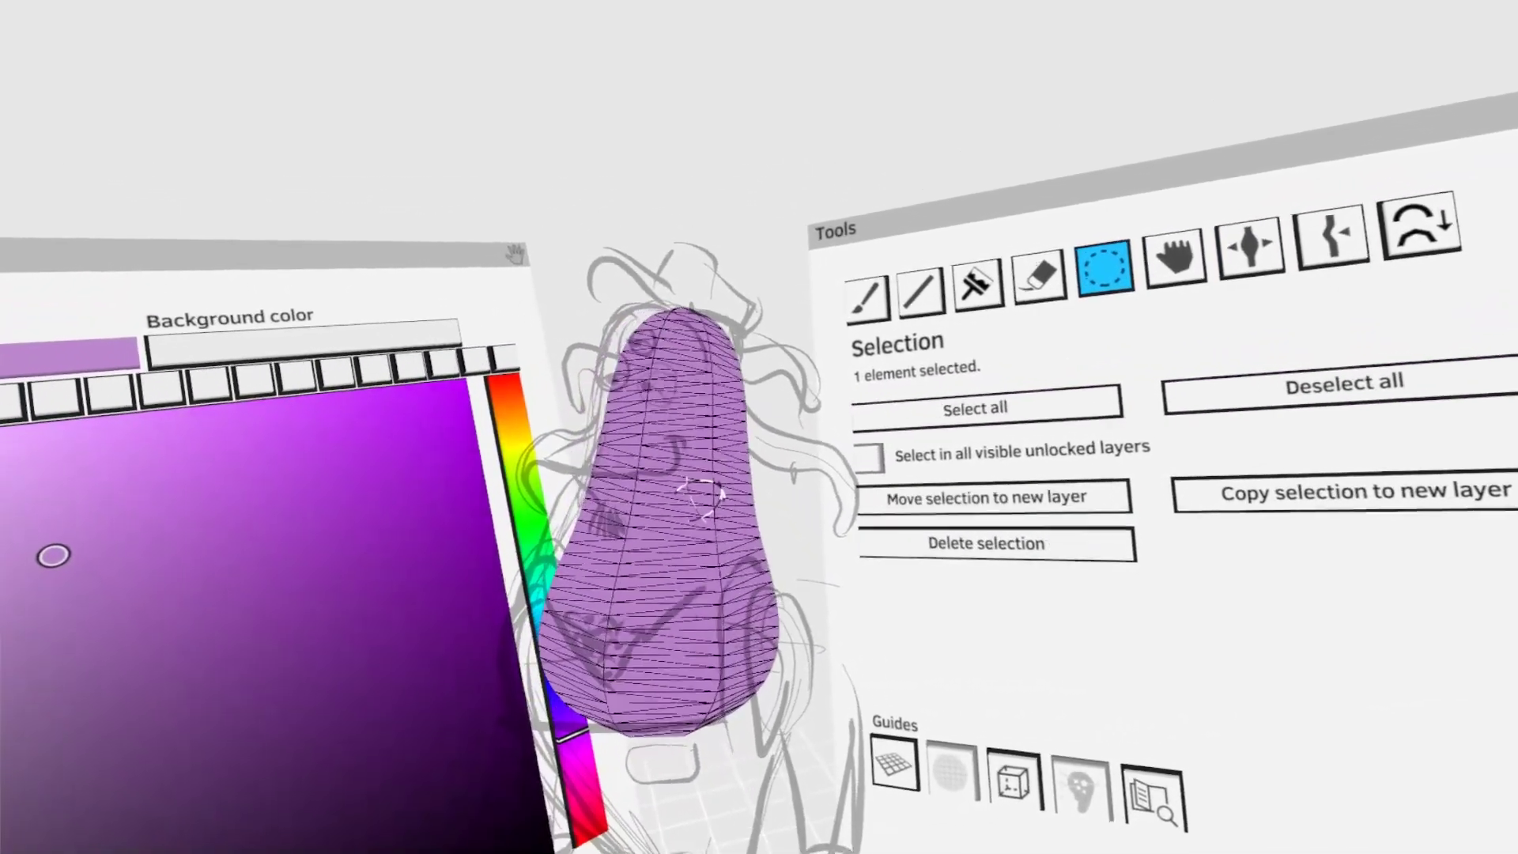
pyautogui.click(987, 482)
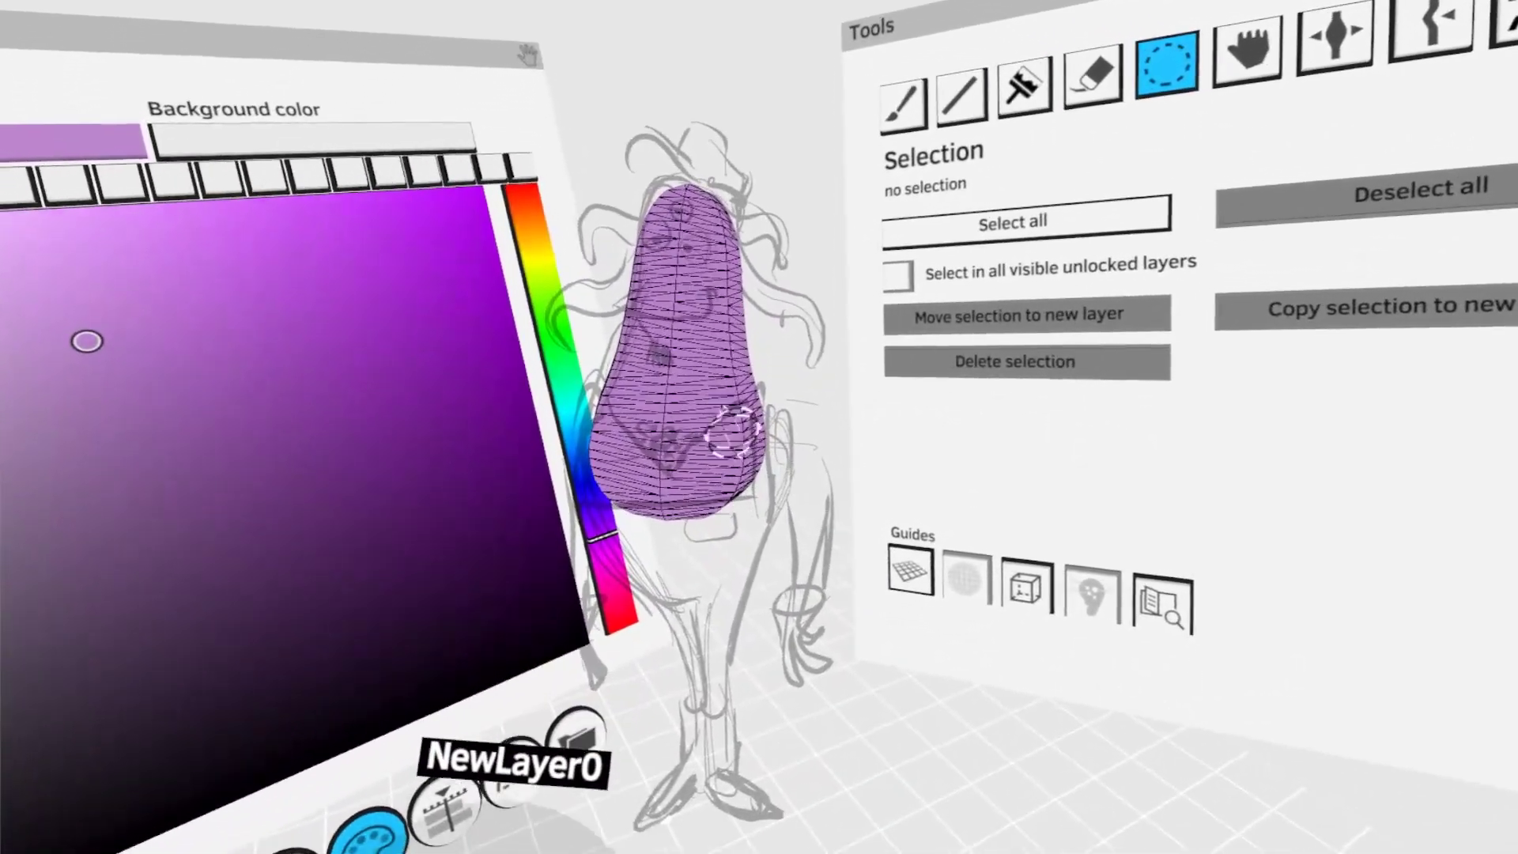
pyautogui.click(697, 386)
pyautogui.click(877, 500)
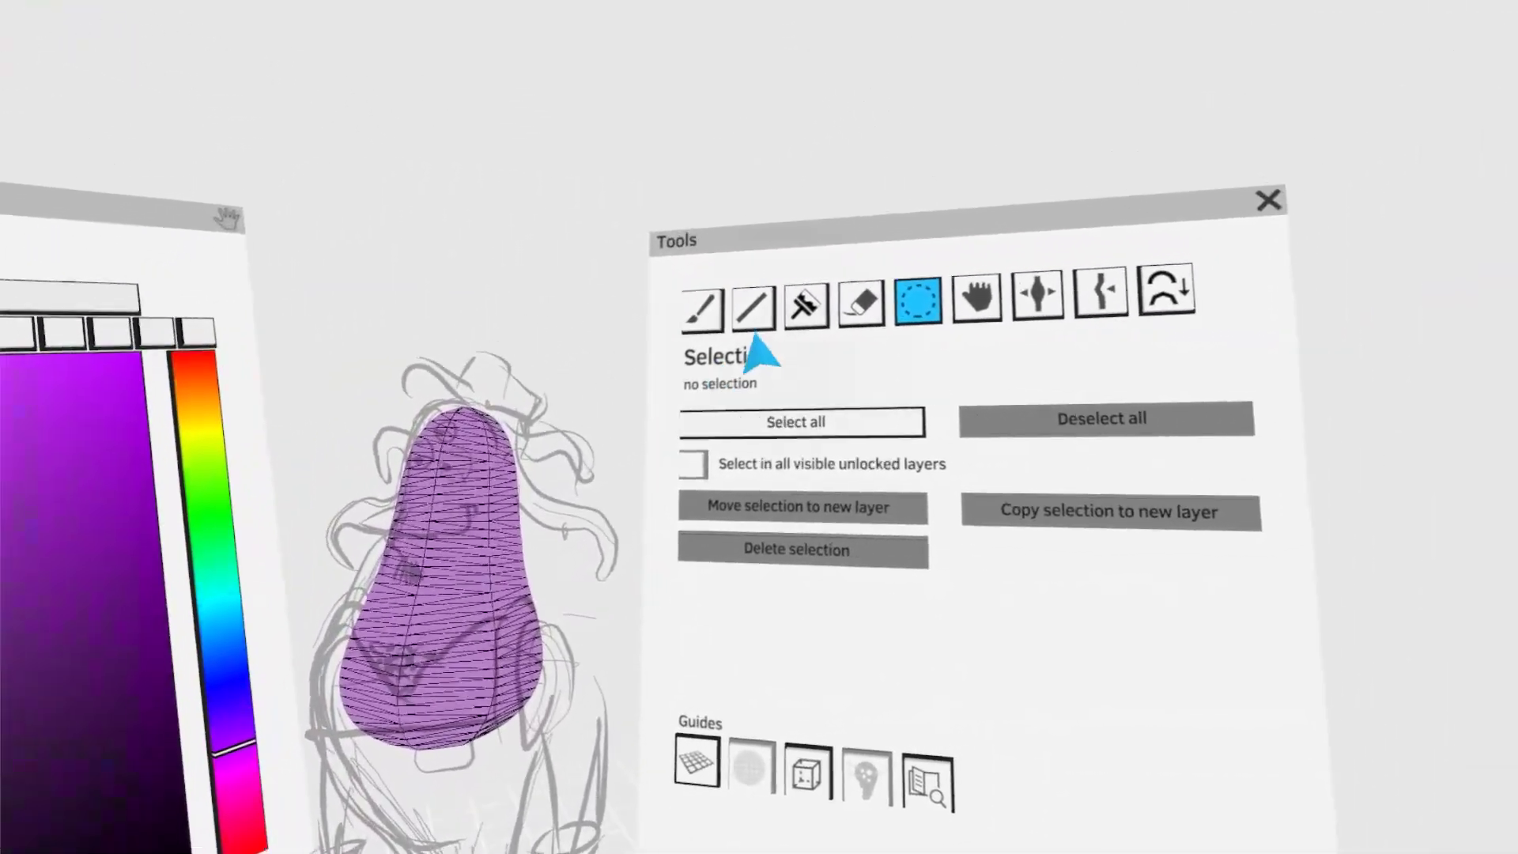
# - Paint a light grey rounded shape diagonally across the lower purple torso, using the second brush
pyautogui.click(702, 308)
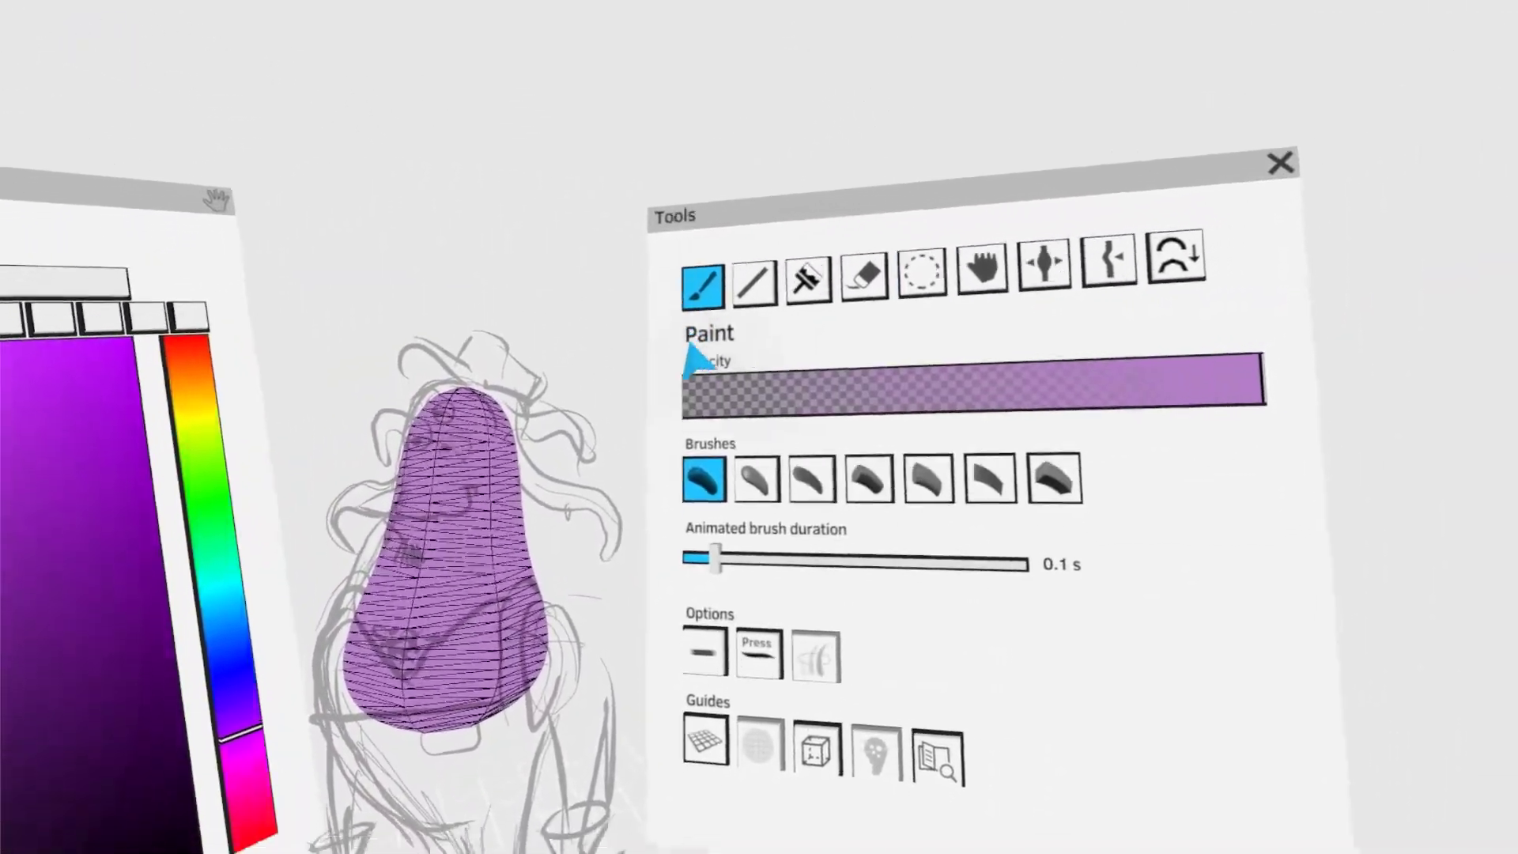
pyautogui.click(755, 399)
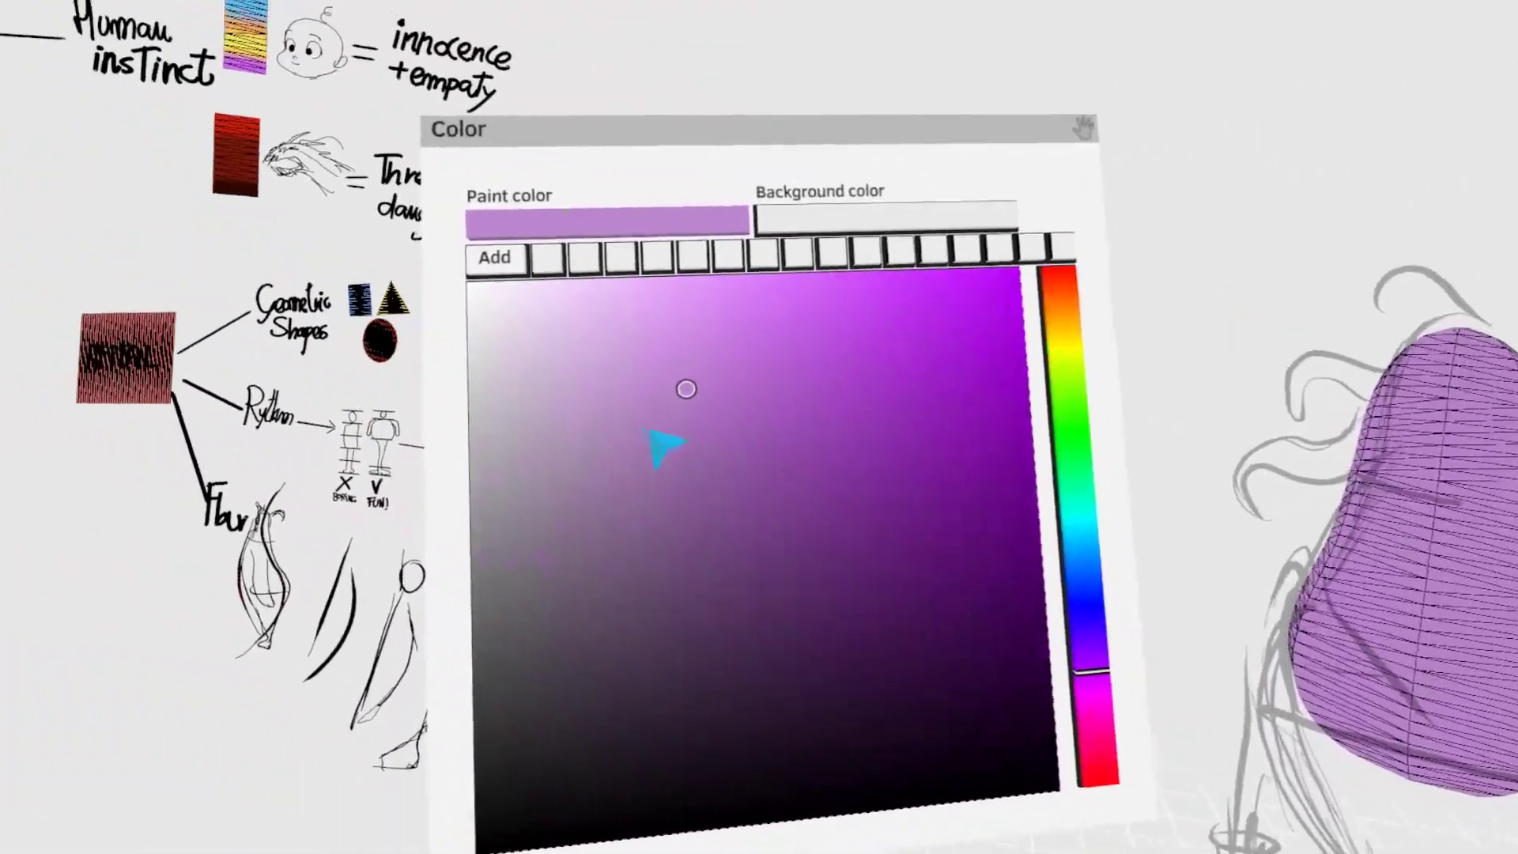
pyautogui.moveTo(653, 436)
pyautogui.mouseDown()
pyautogui.moveTo(648, 525)
pyautogui.moveTo(566, 507)
pyautogui.mouseUp()
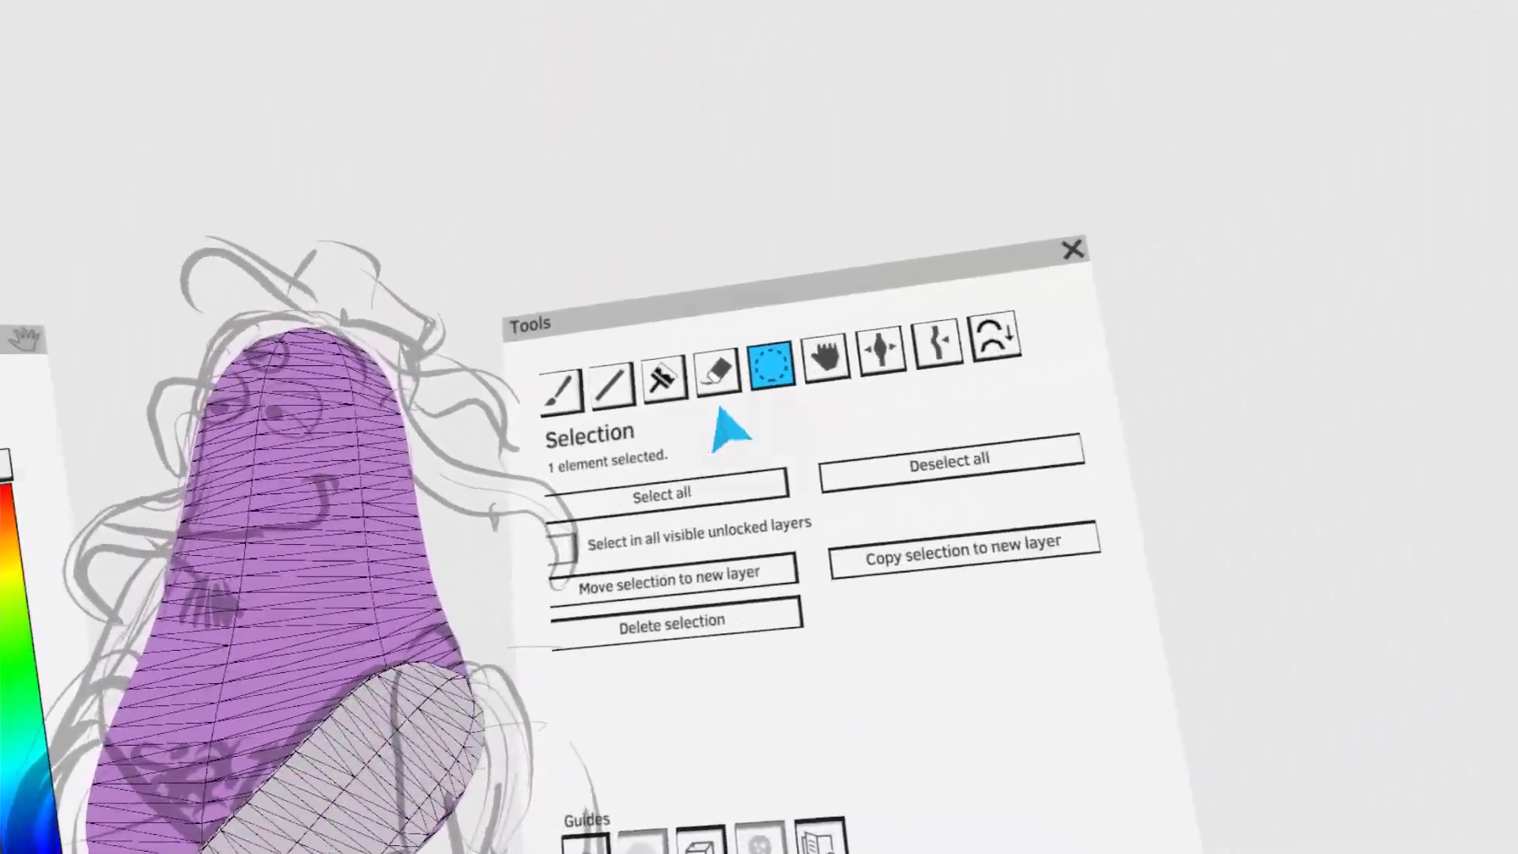
# - Adjust the grey shape around the torso and add a second one on the opposite side, forming a V-shaped neckline
pyautogui.click(941, 269)
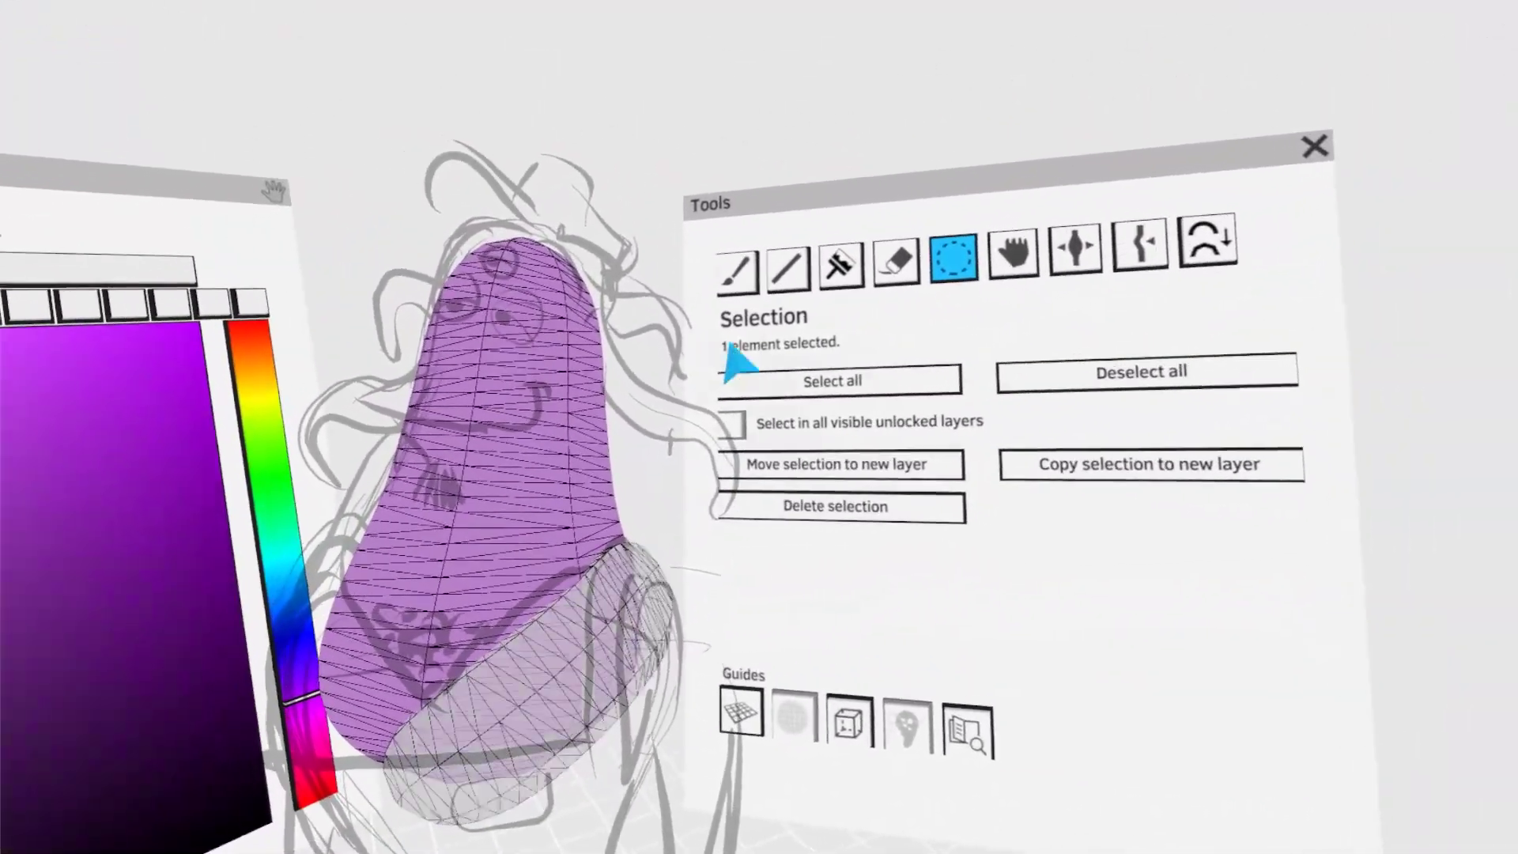
pyautogui.click(726, 259)
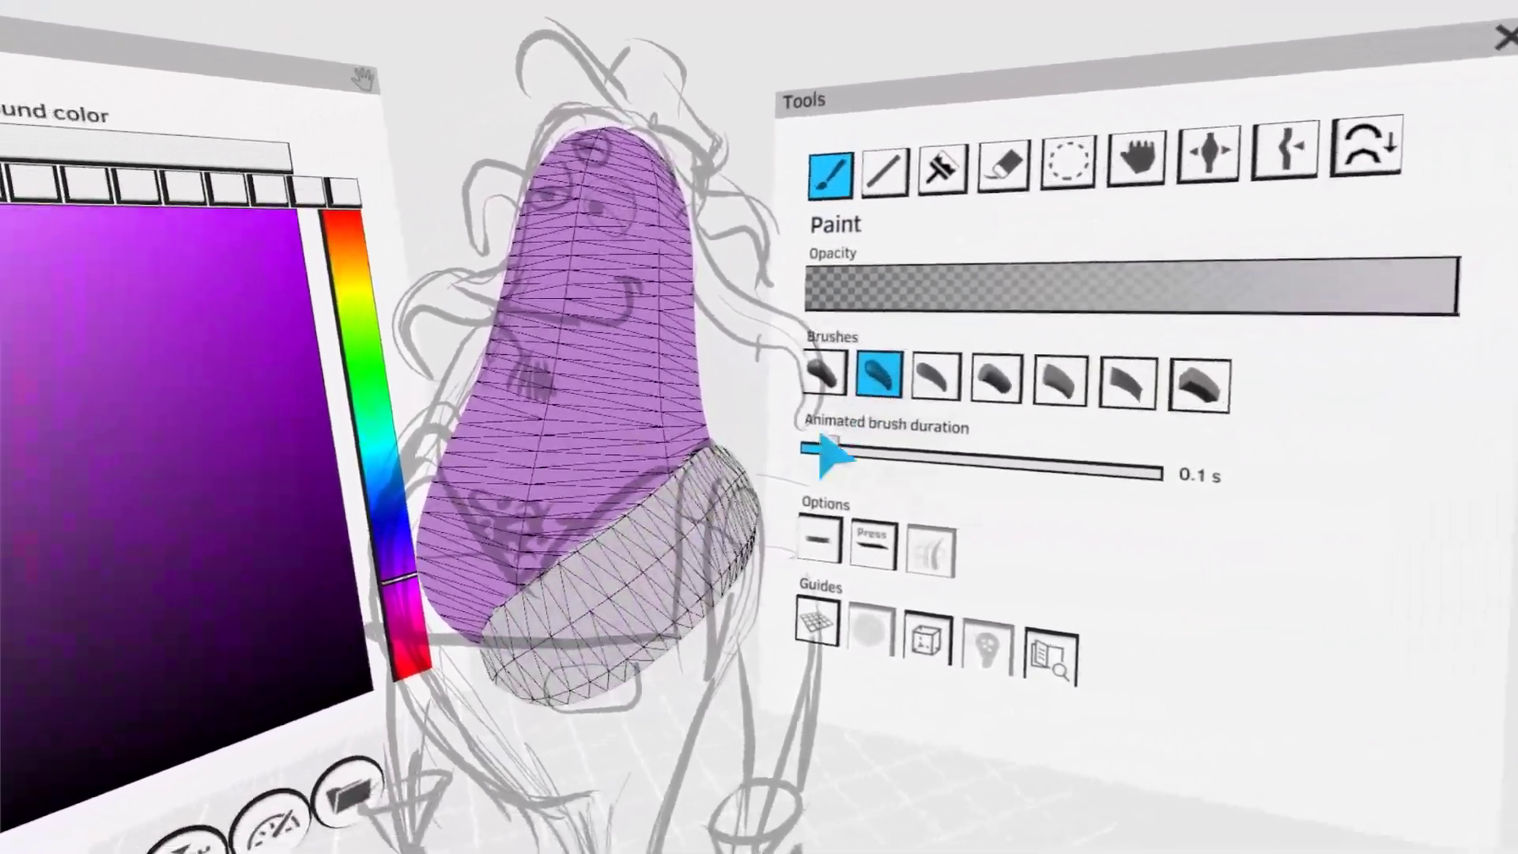
pyautogui.click(1068, 162)
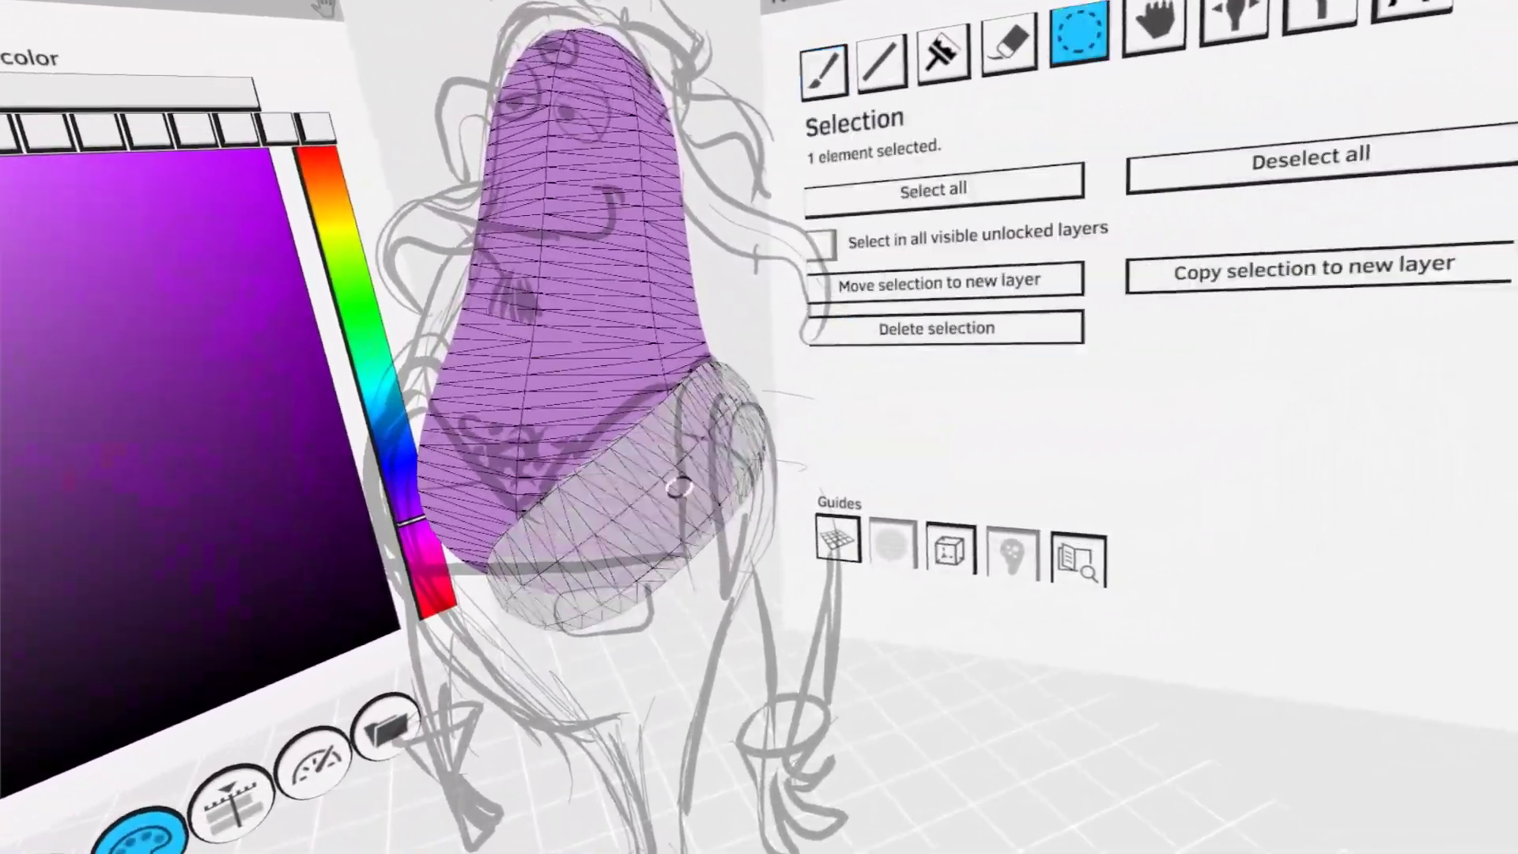
pyautogui.moveTo(664, 505)
pyautogui.mouseDown()
pyautogui.moveTo(620, 556)
pyautogui.moveTo(686, 553)
pyautogui.moveTo(641, 576)
pyautogui.moveTo(671, 581)
pyautogui.moveTo(653, 569)
pyautogui.mouseUp()
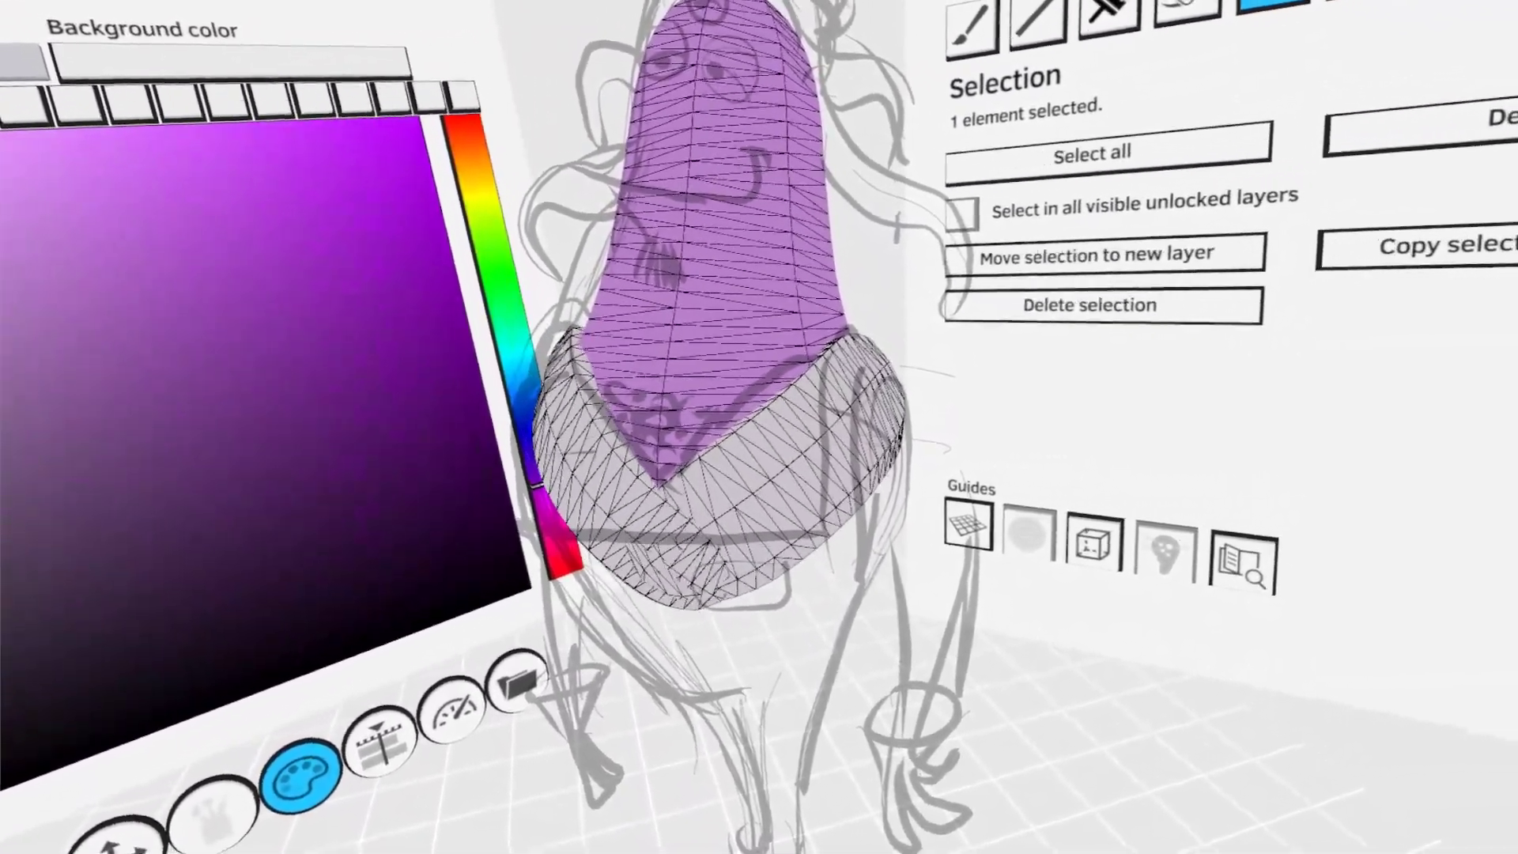
# - Return to Paint with the first brush and set the paint color to a muted orange-brown
pyautogui.click(970, 30)
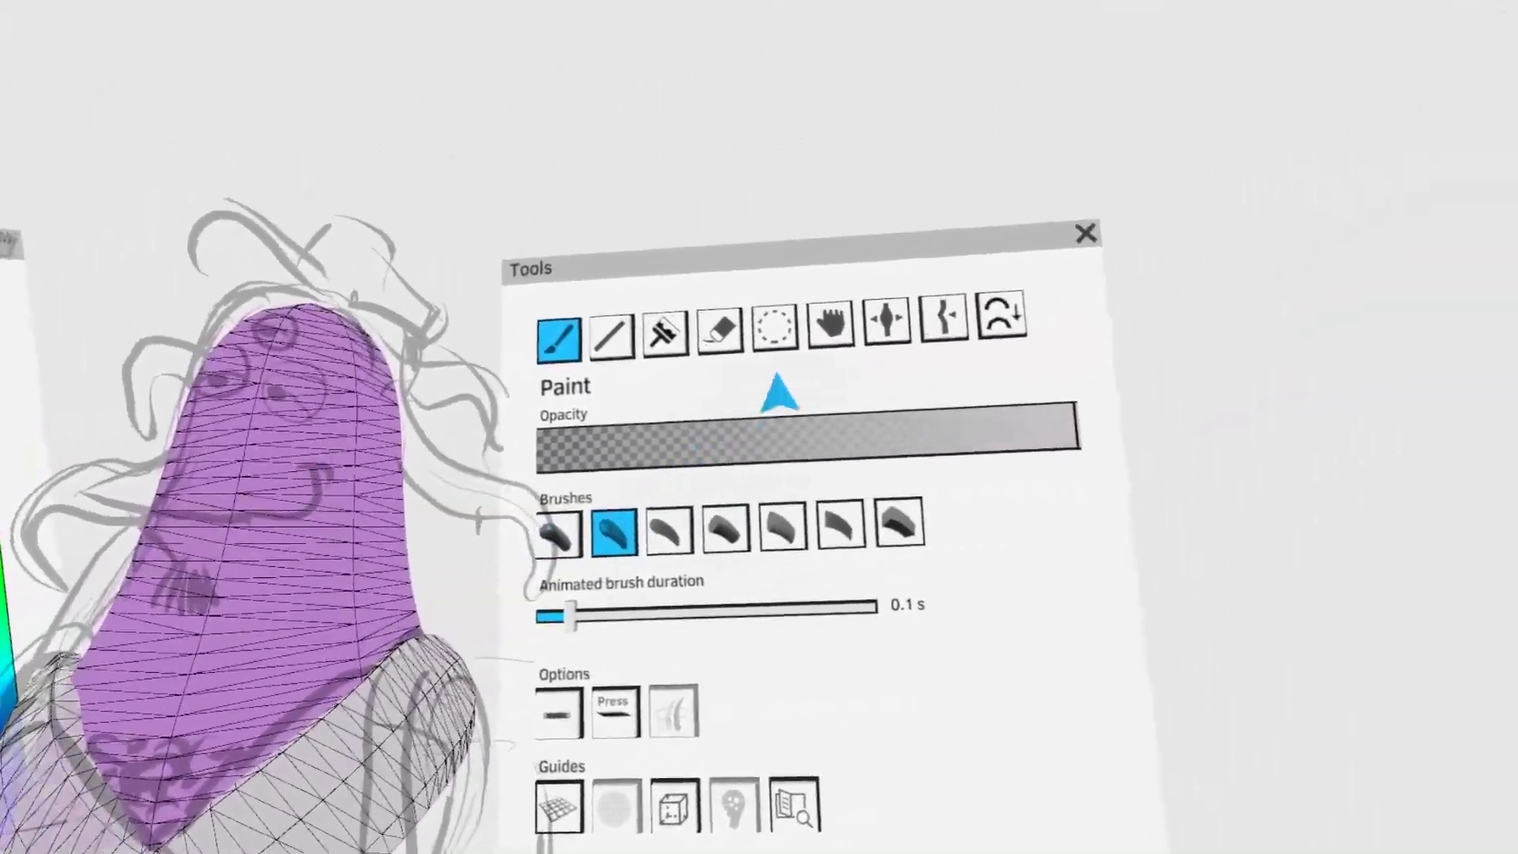
pyautogui.click(1046, 222)
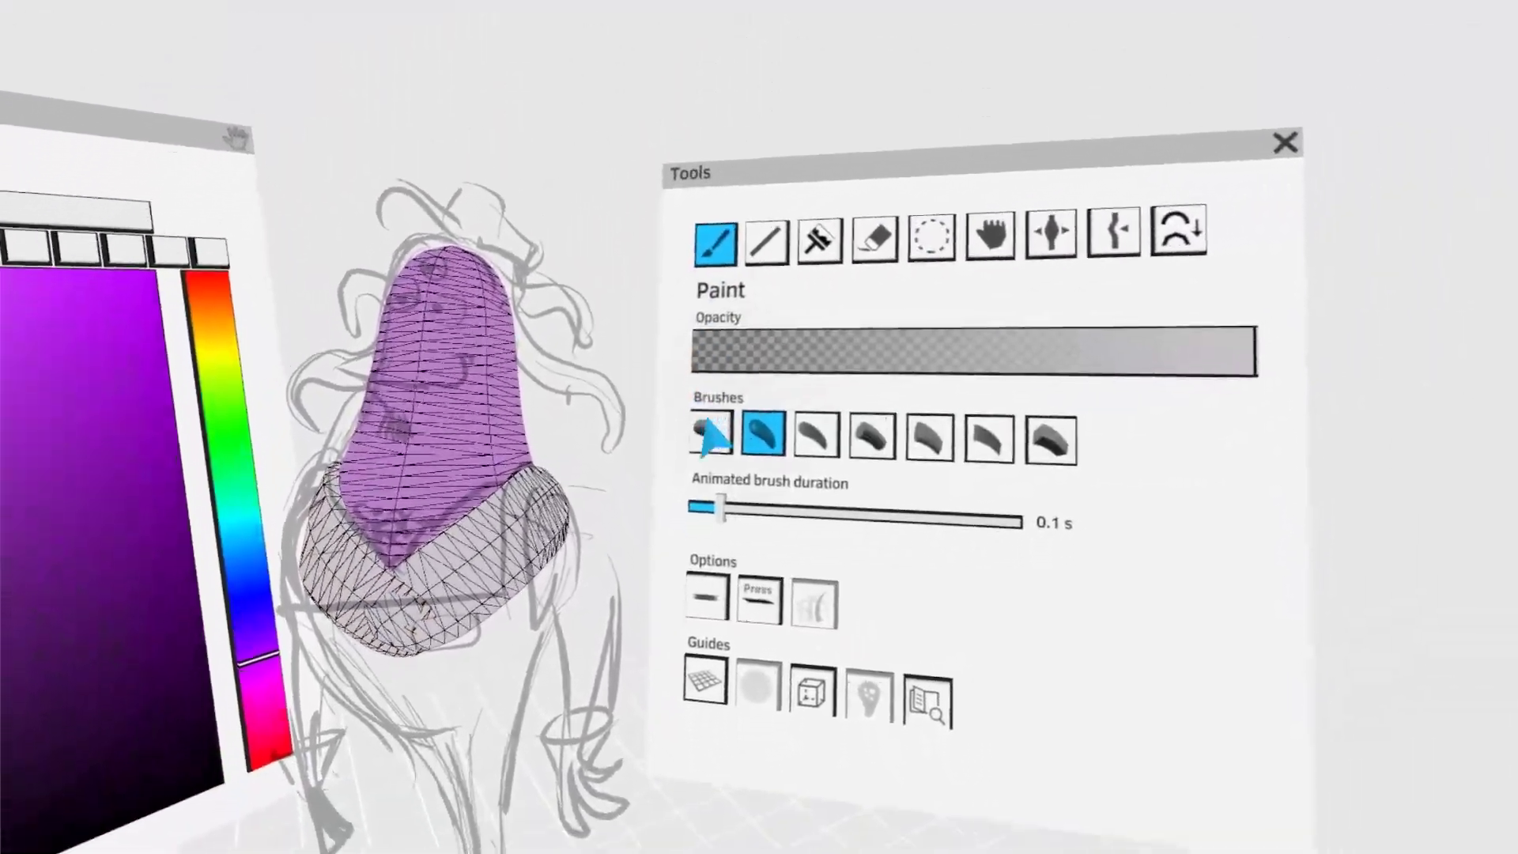
pyautogui.click(714, 435)
pyautogui.click(729, 332)
pyautogui.click(854, 417)
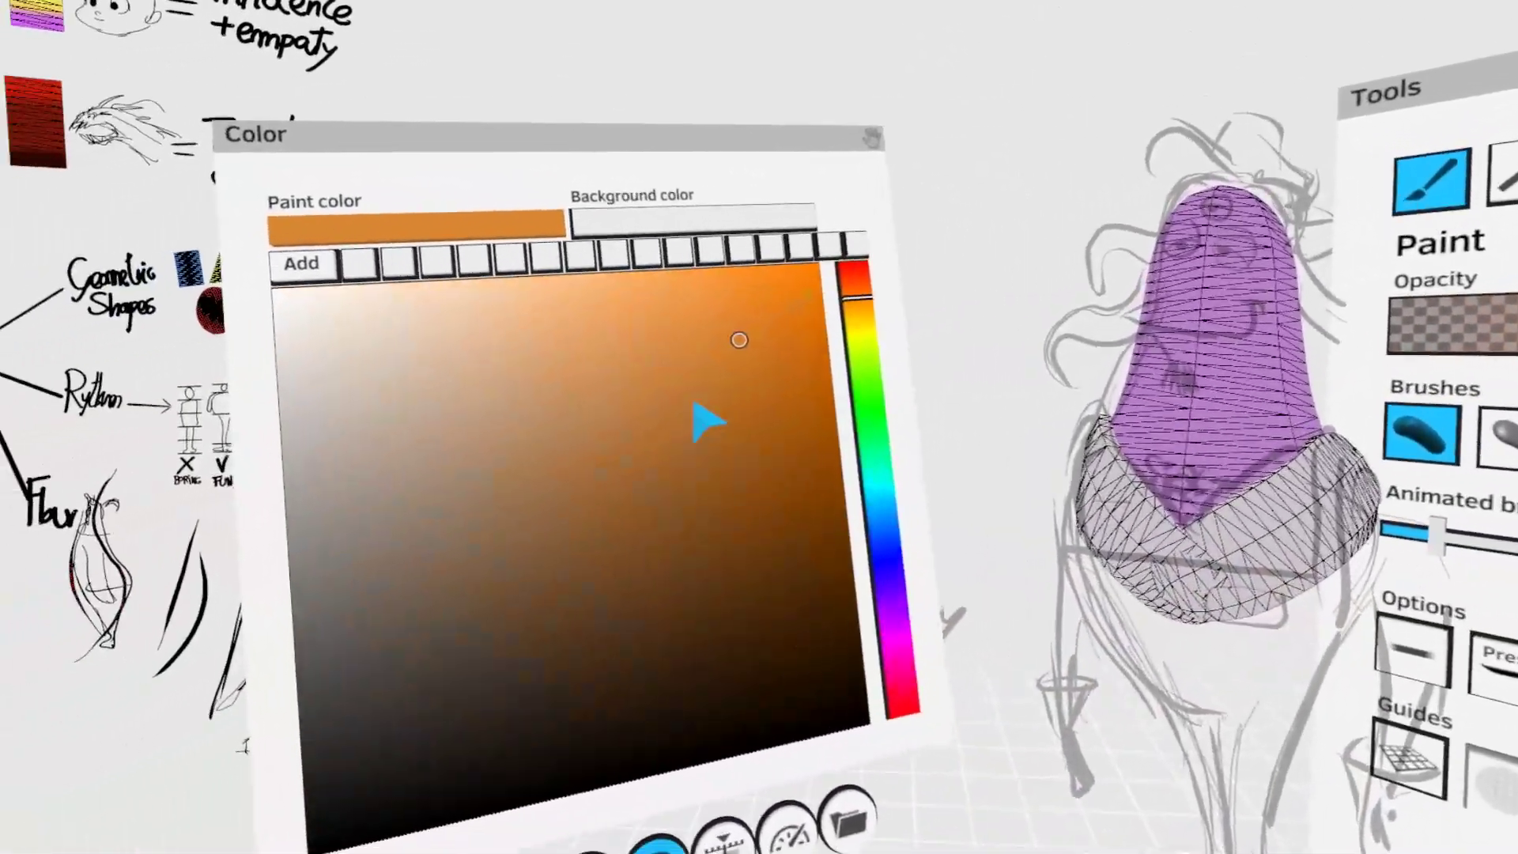
pyautogui.click(589, 486)
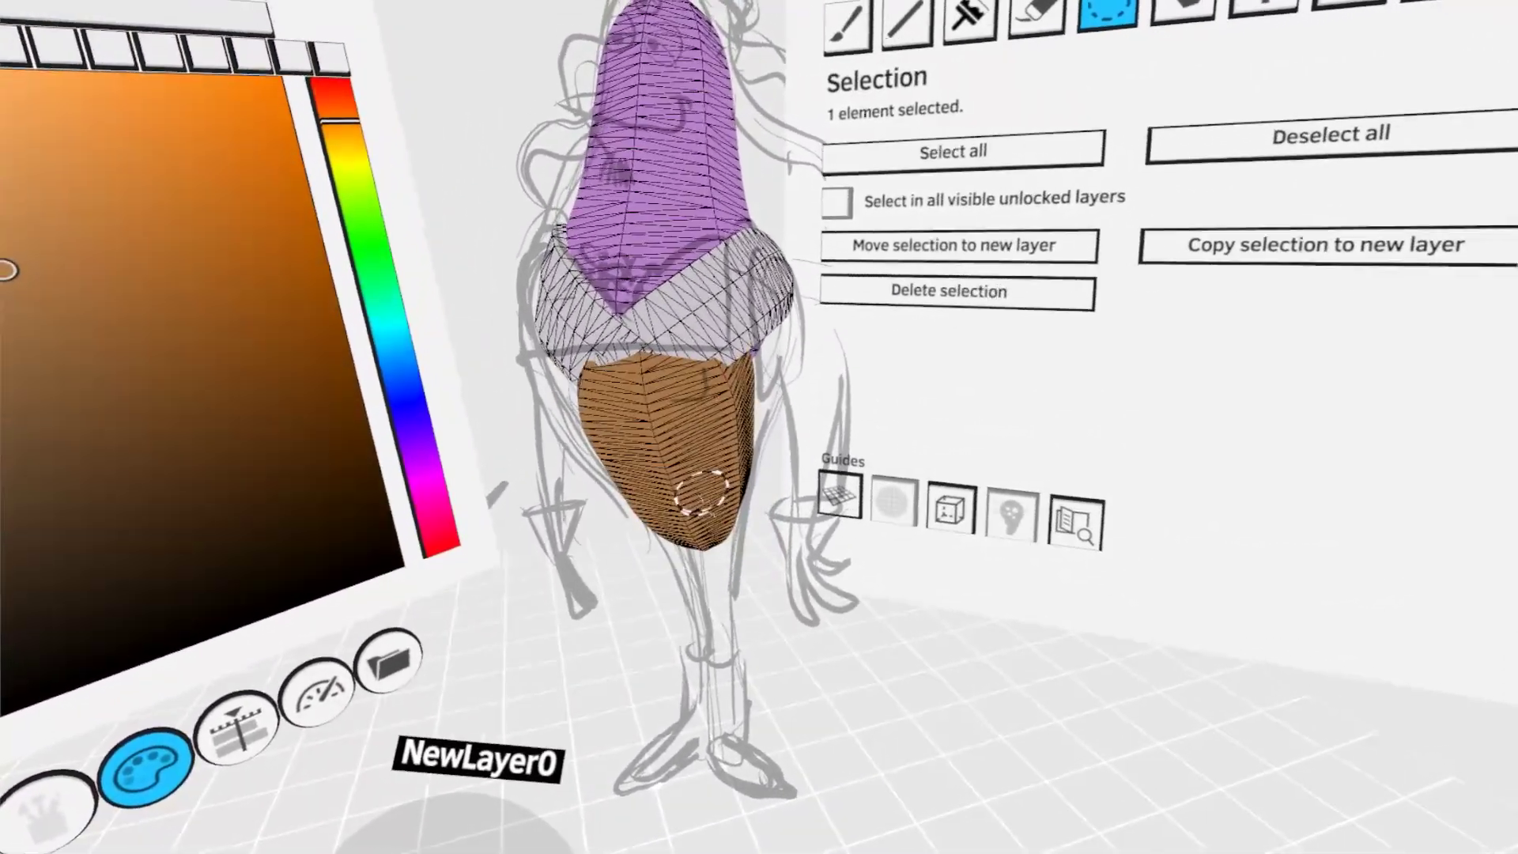
pyautogui.press('Delete')
pyautogui.click(729, 313)
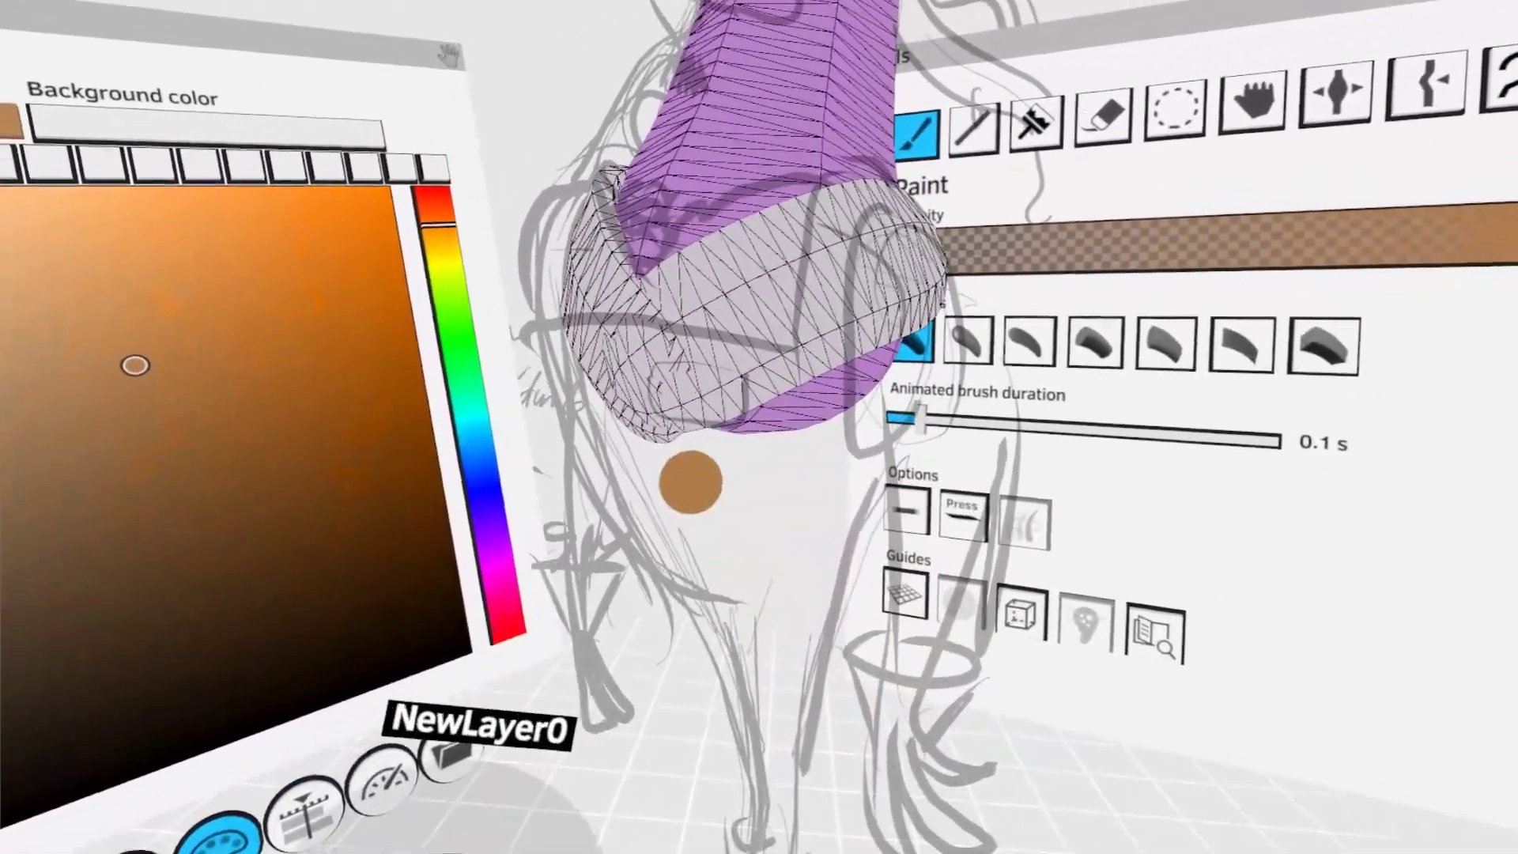
pyautogui.moveTo(667, 301); pyautogui.dragTo(623, 376)
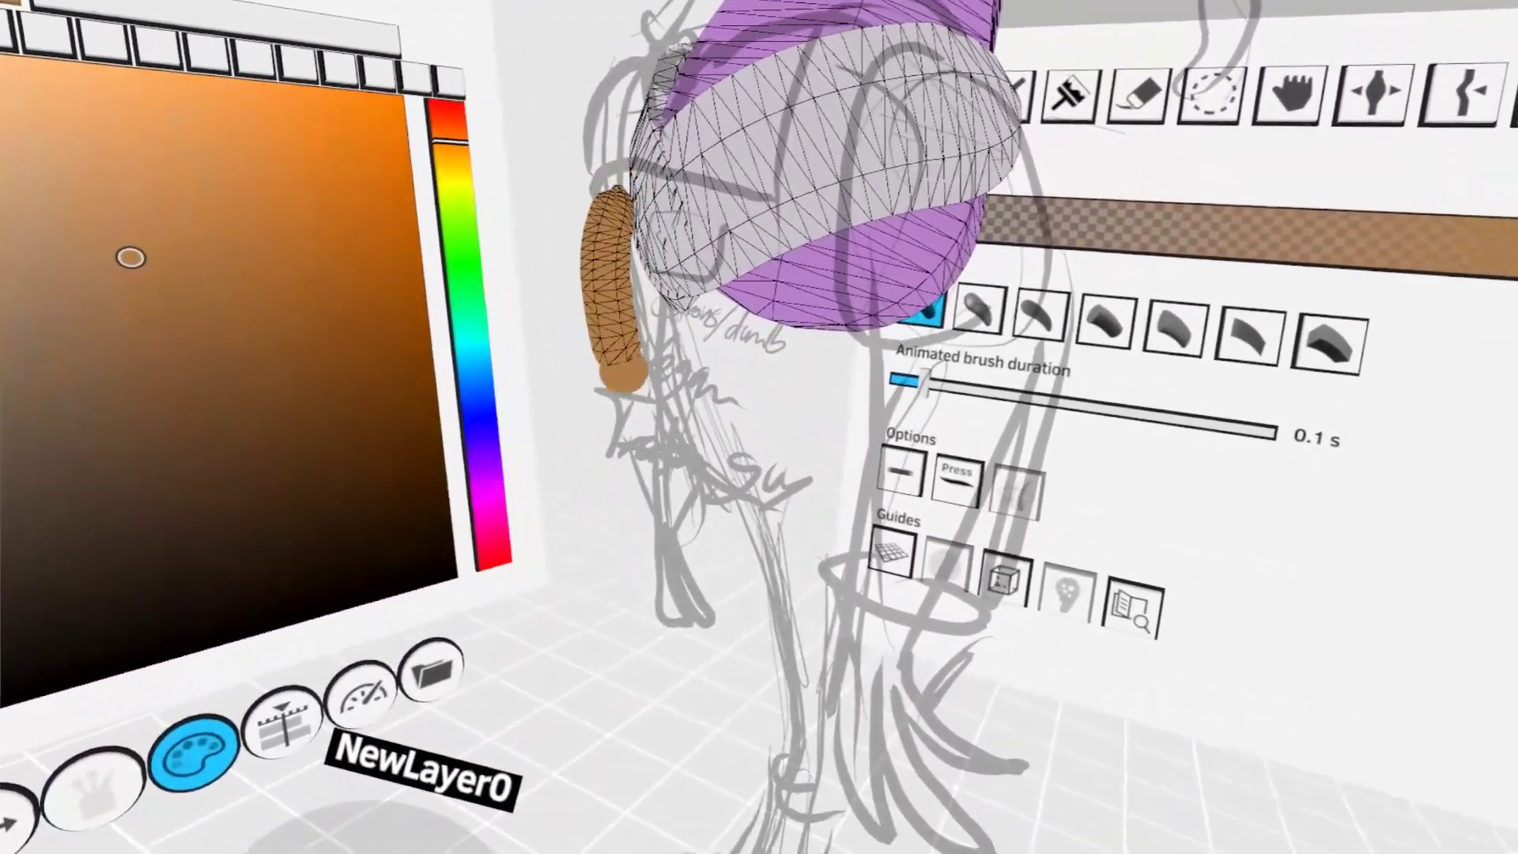
pyautogui.click(1205, 115)
pyautogui.moveTo(752, 509); pyautogui.dragTo(728, 447)
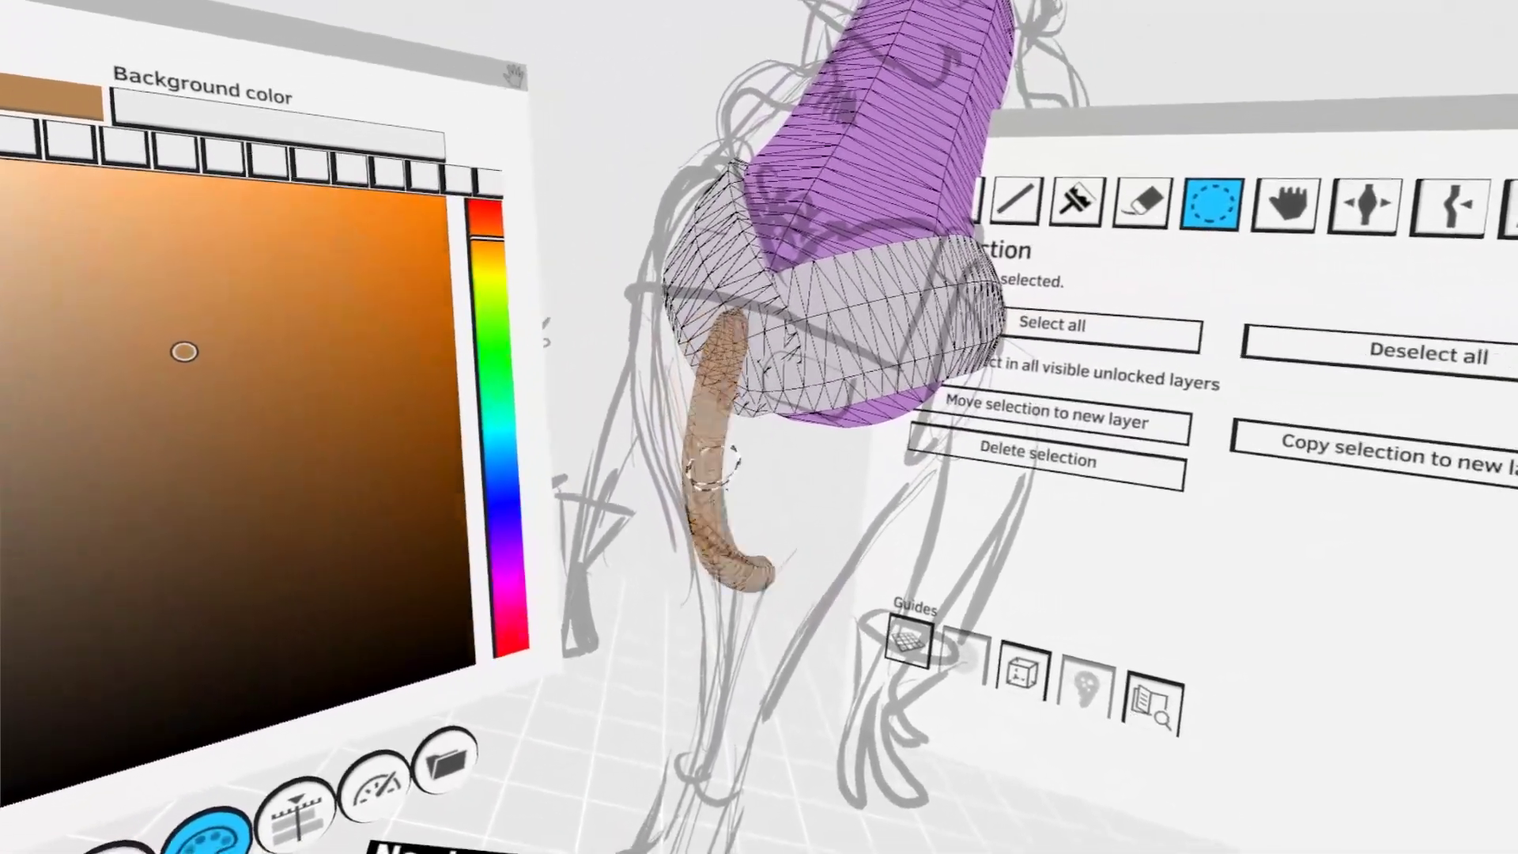
pyautogui.press('Delete')
# - Build rounded, bowl-shaped brown trousers below the grey shirt, starting with a straight slanted stroke from the hip towards the legs
pyautogui.click(742, 345)
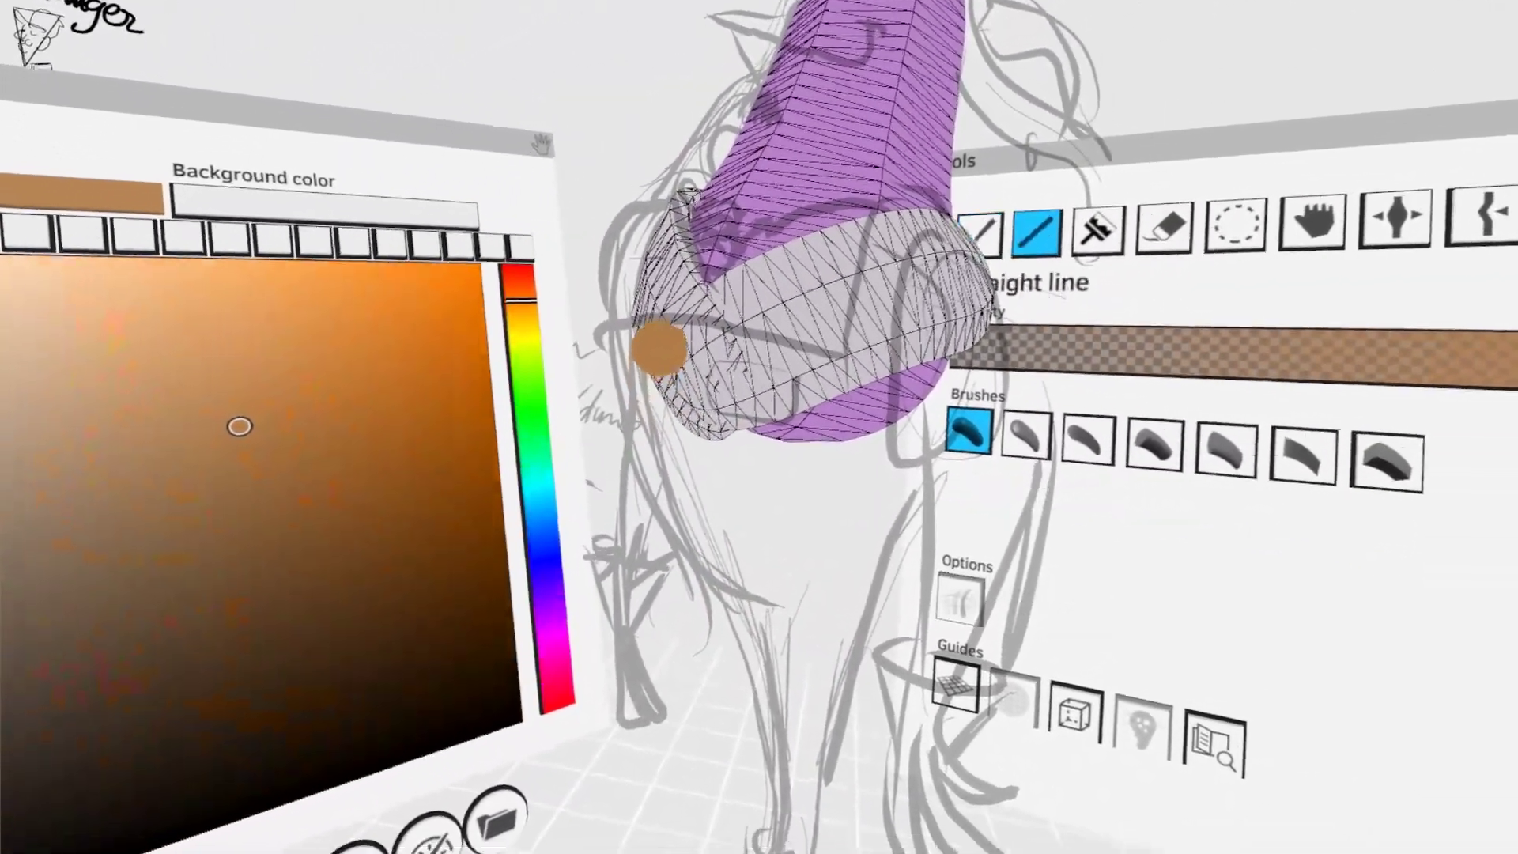
pyautogui.moveTo(659, 348); pyautogui.dragTo(632, 370)
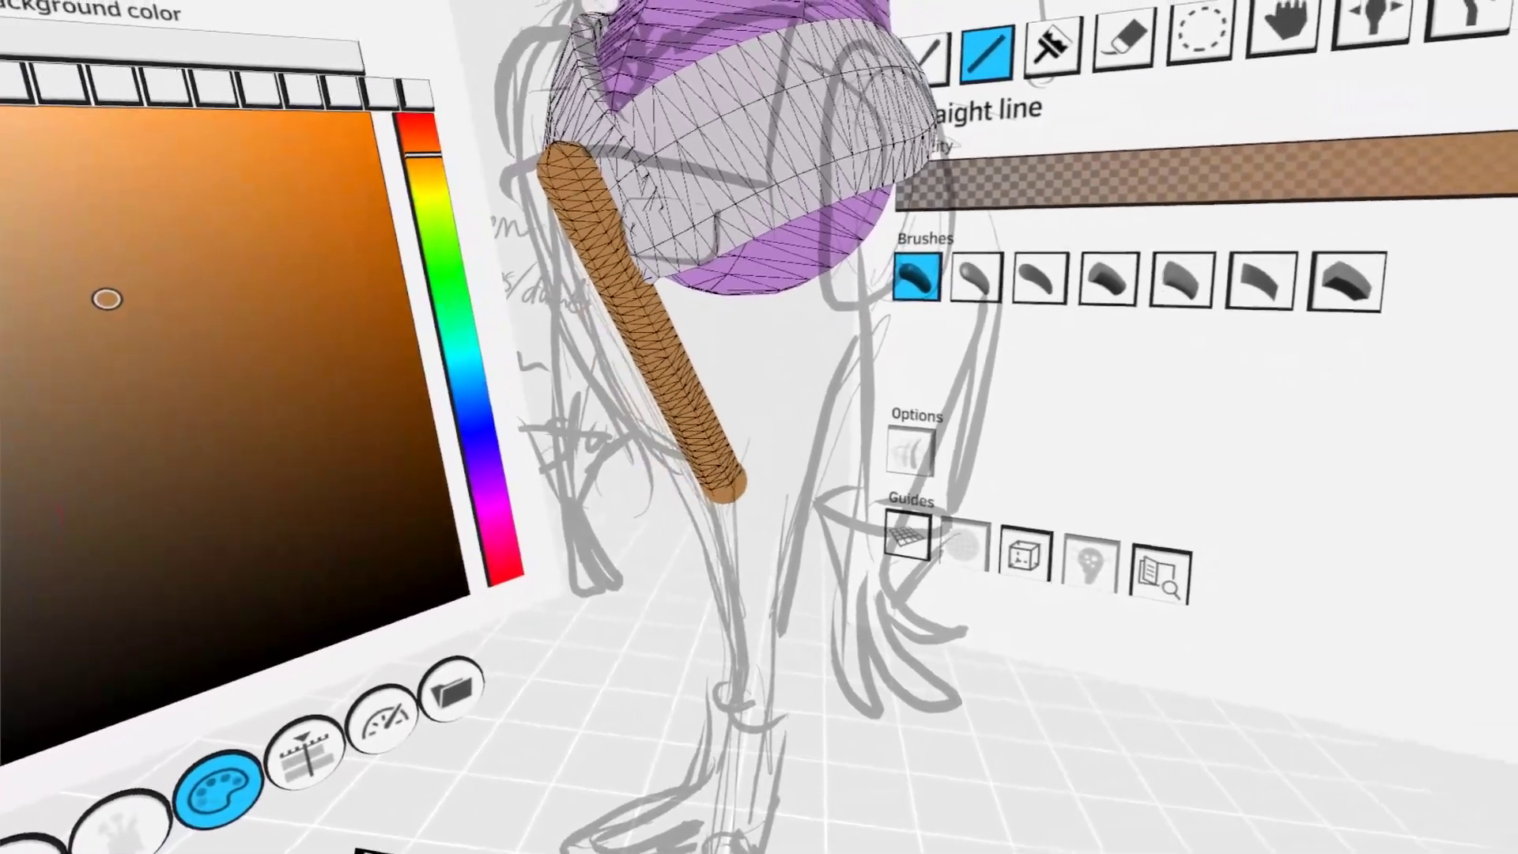
pyautogui.click(1200, 32)
pyautogui.click(720, 518)
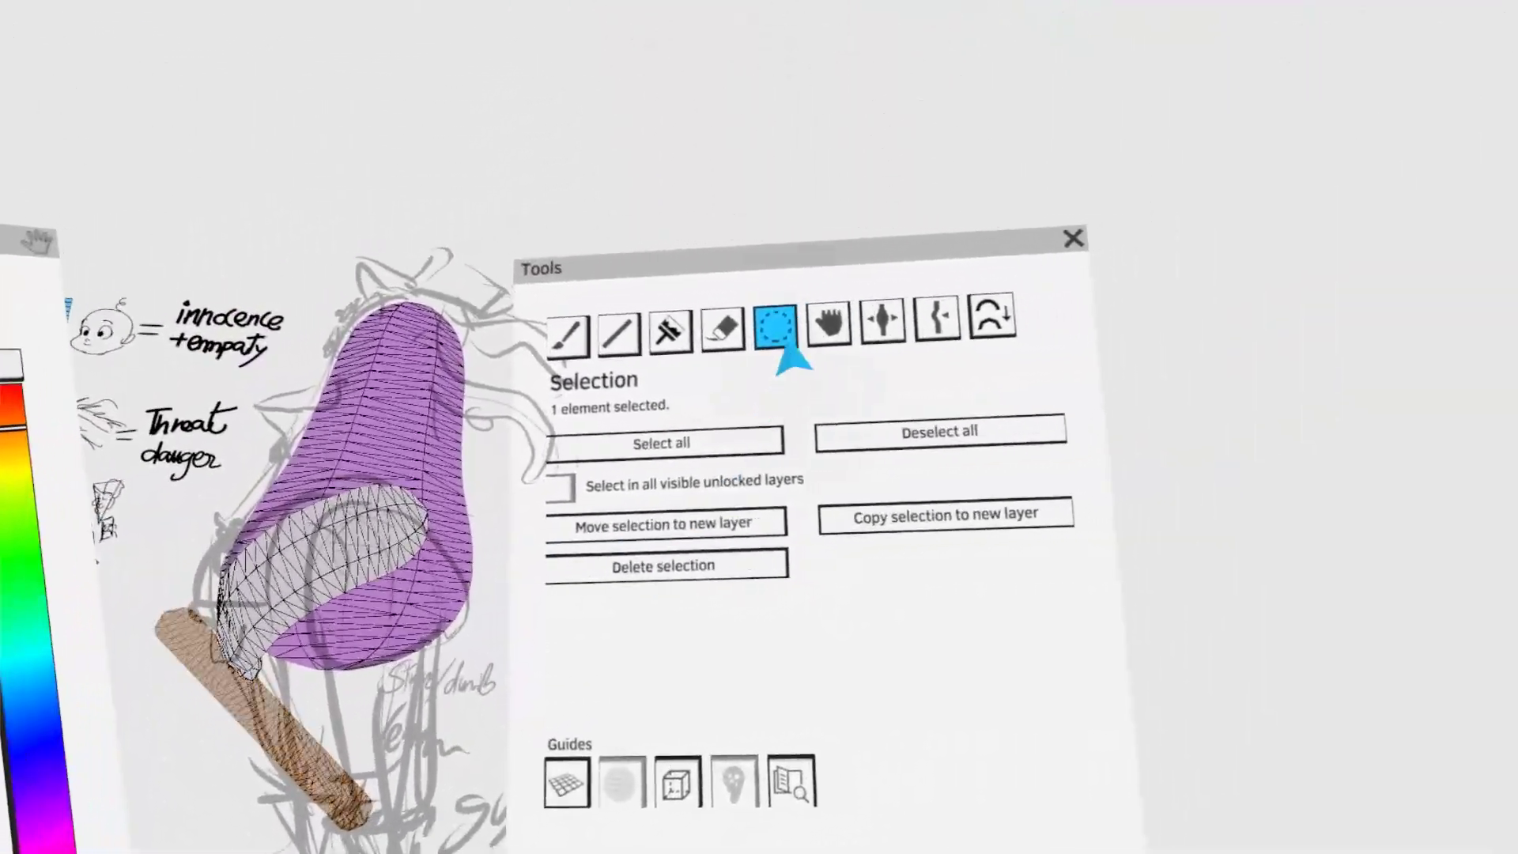
pyautogui.click(1125, 325)
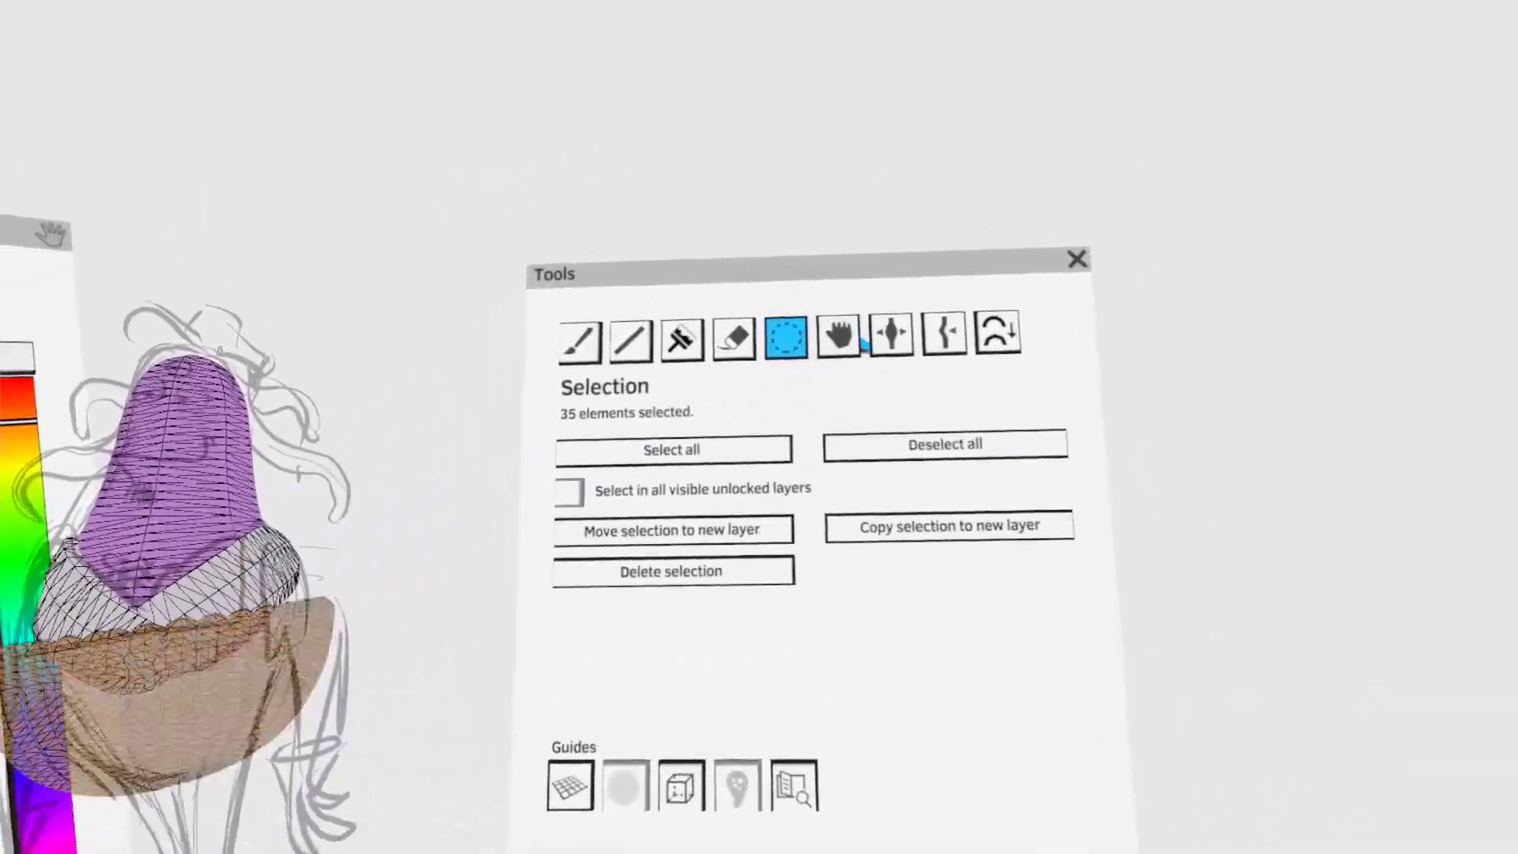
pyautogui.click(846, 337)
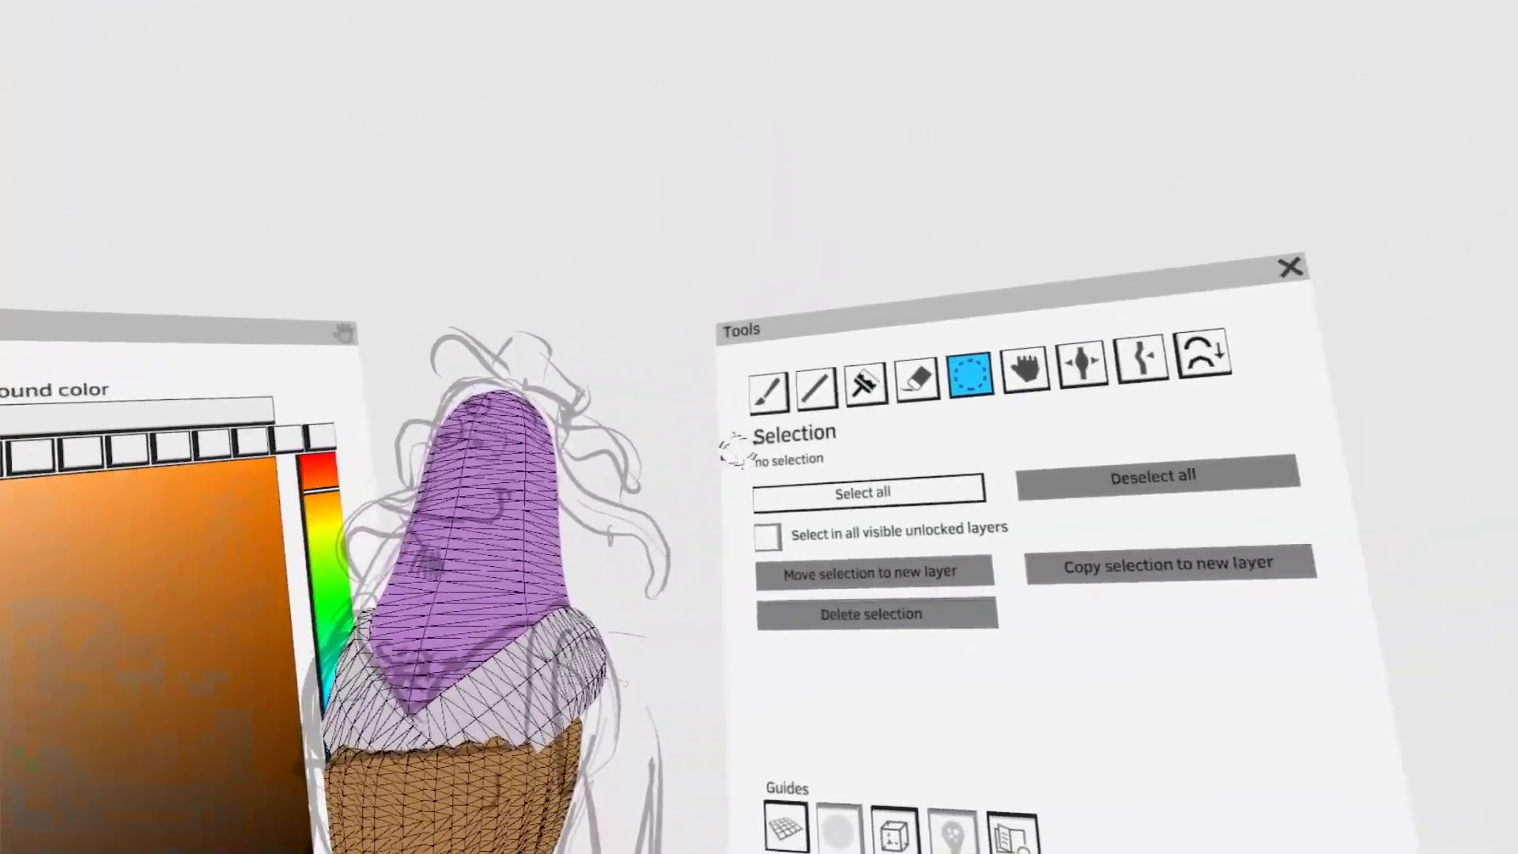
# - Paint a brown waistband along the upper edge of the trousers and shape it with Grab
pyautogui.click(675, 258)
pyautogui.click(725, 437)
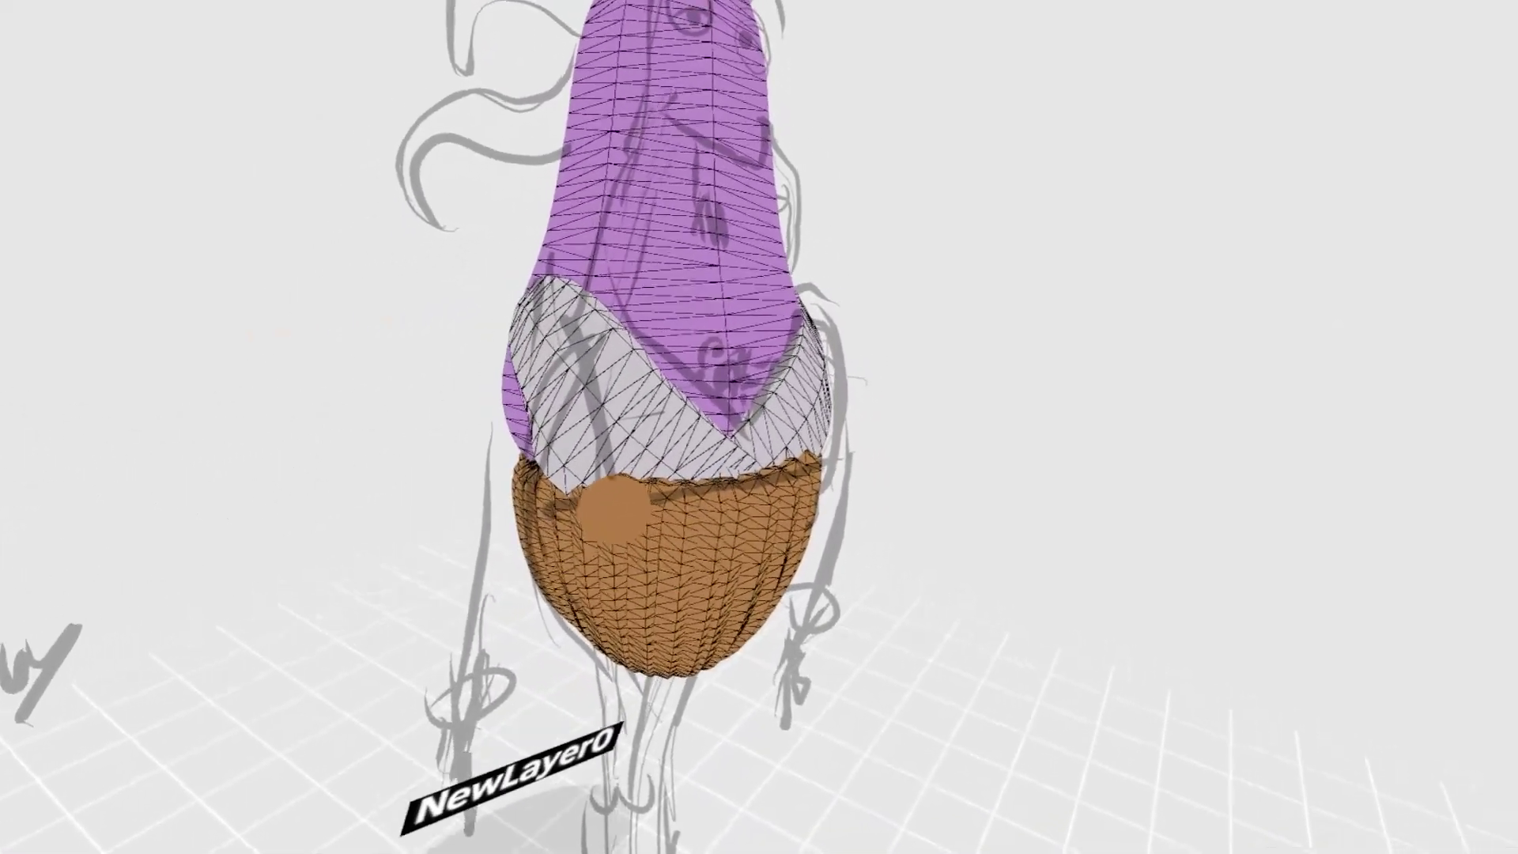
pyautogui.moveTo(613, 509)
pyautogui.mouseDown()
pyautogui.moveTo(786, 479)
pyautogui.moveTo(764, 457)
pyautogui.mouseUp()
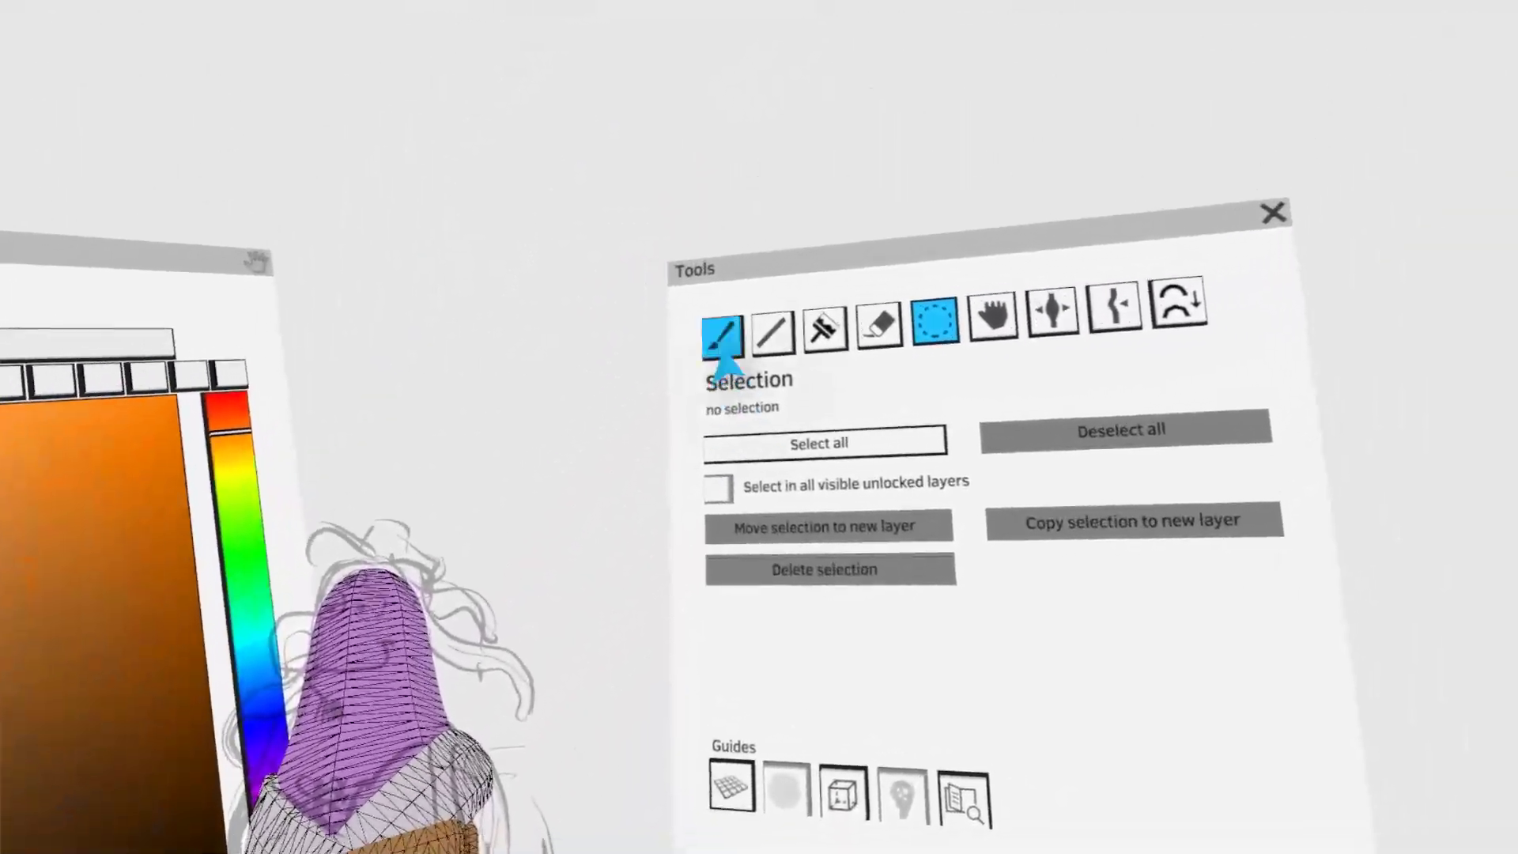
pyautogui.click(722, 347)
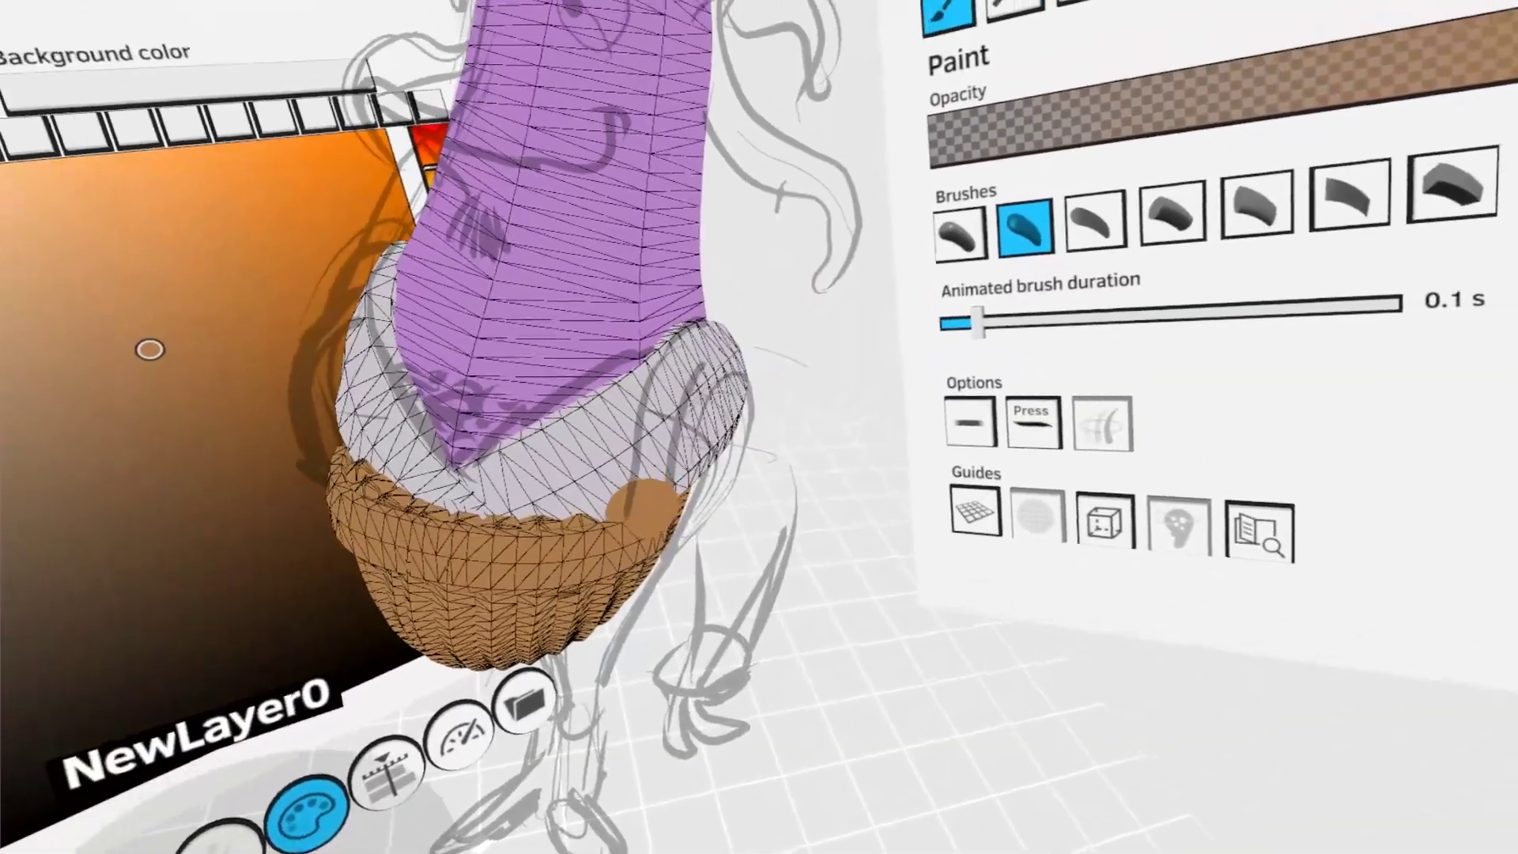
# - Draw a straight brown strap from the waistband up to the shoulder and bend it over to the back with Grab
pyautogui.moveTo(652, 502); pyautogui.dragTo(678, 344)
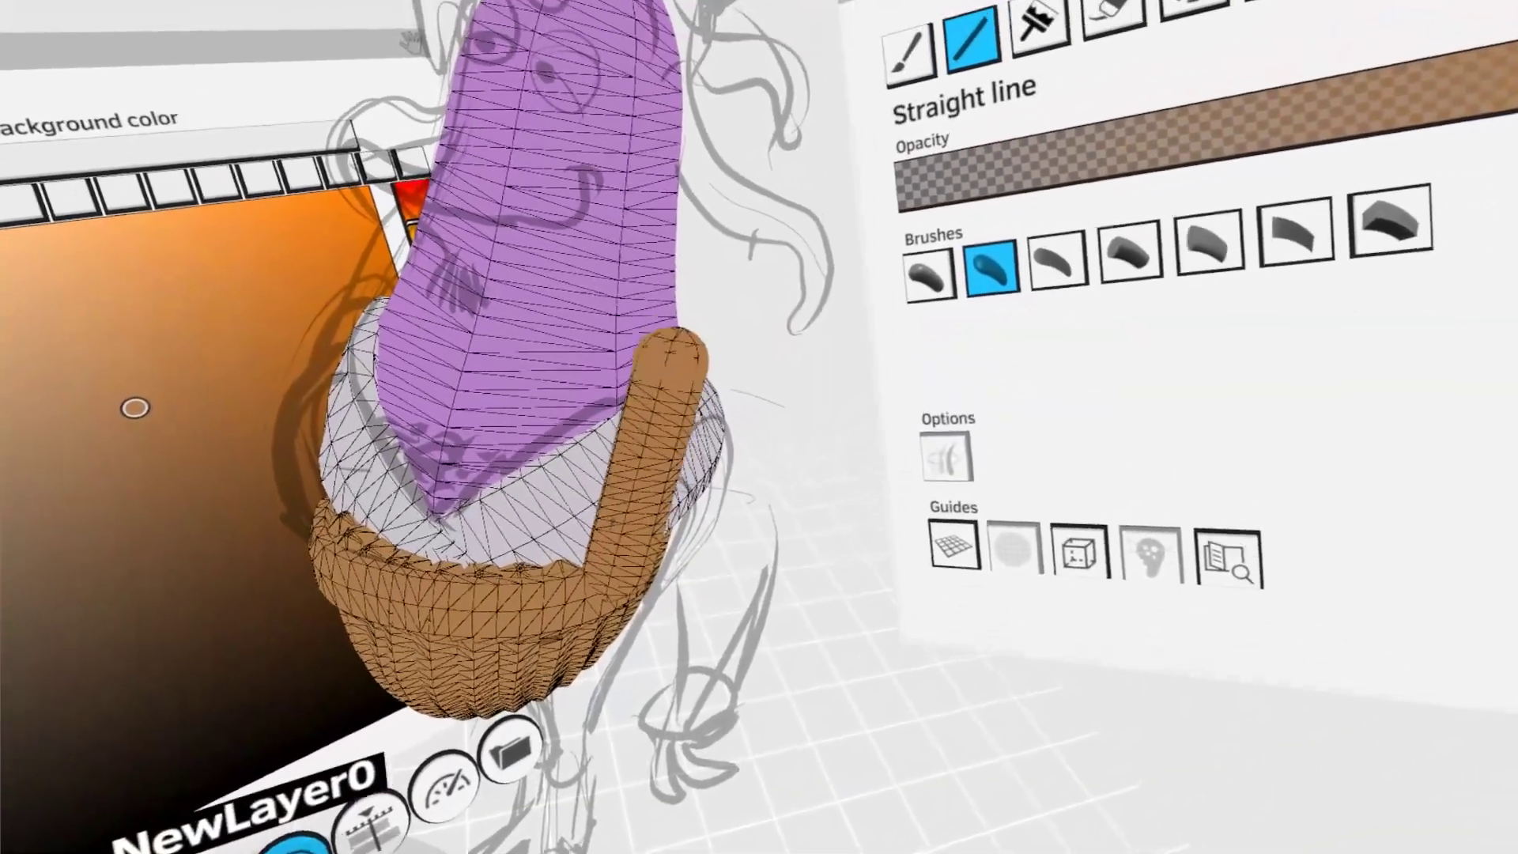
pyautogui.click(690, 405)
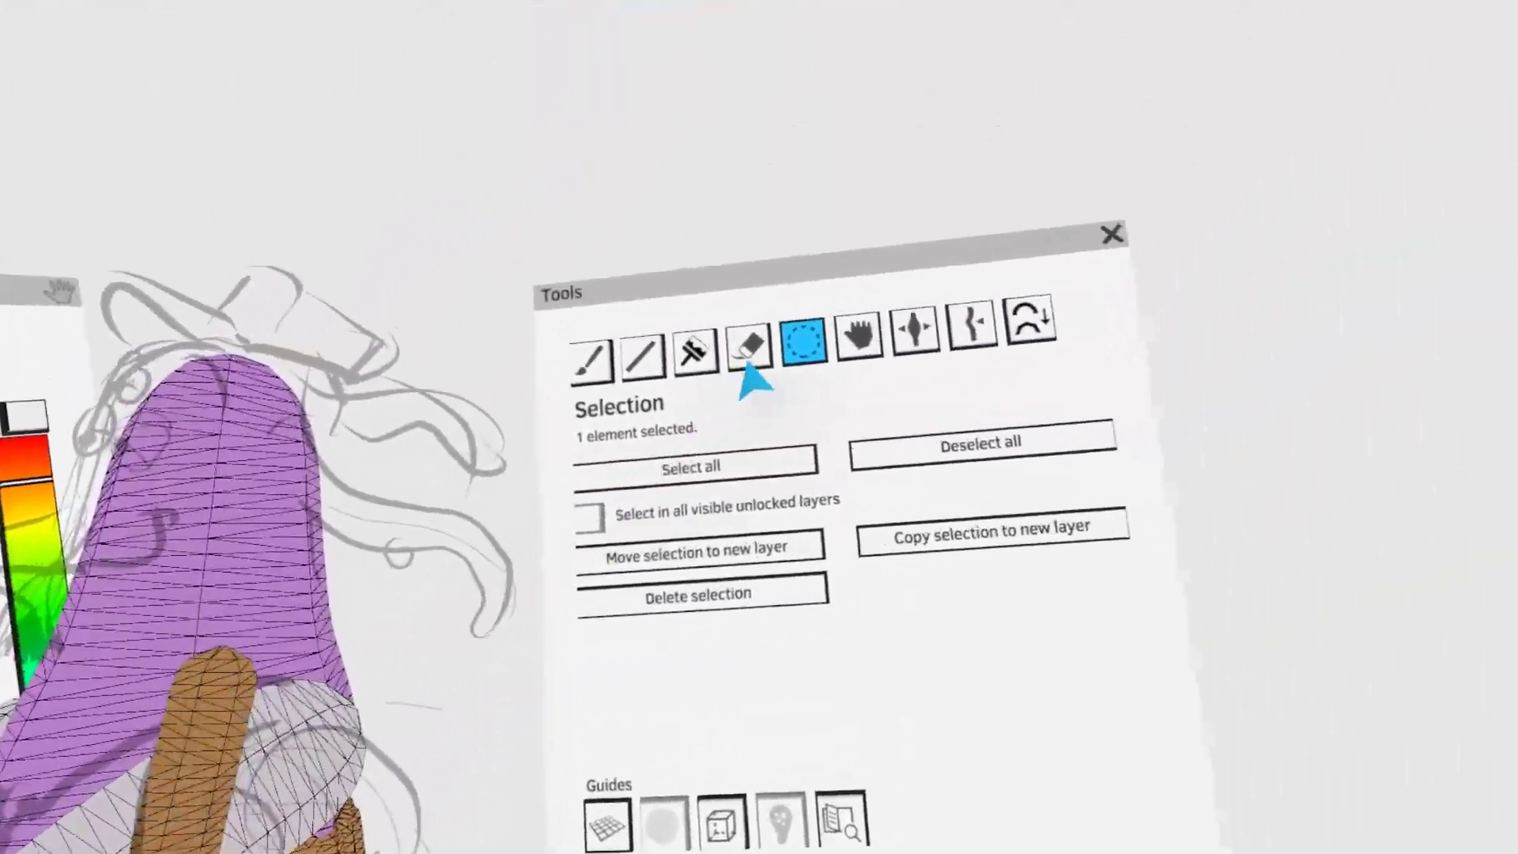
pyautogui.click(857, 336)
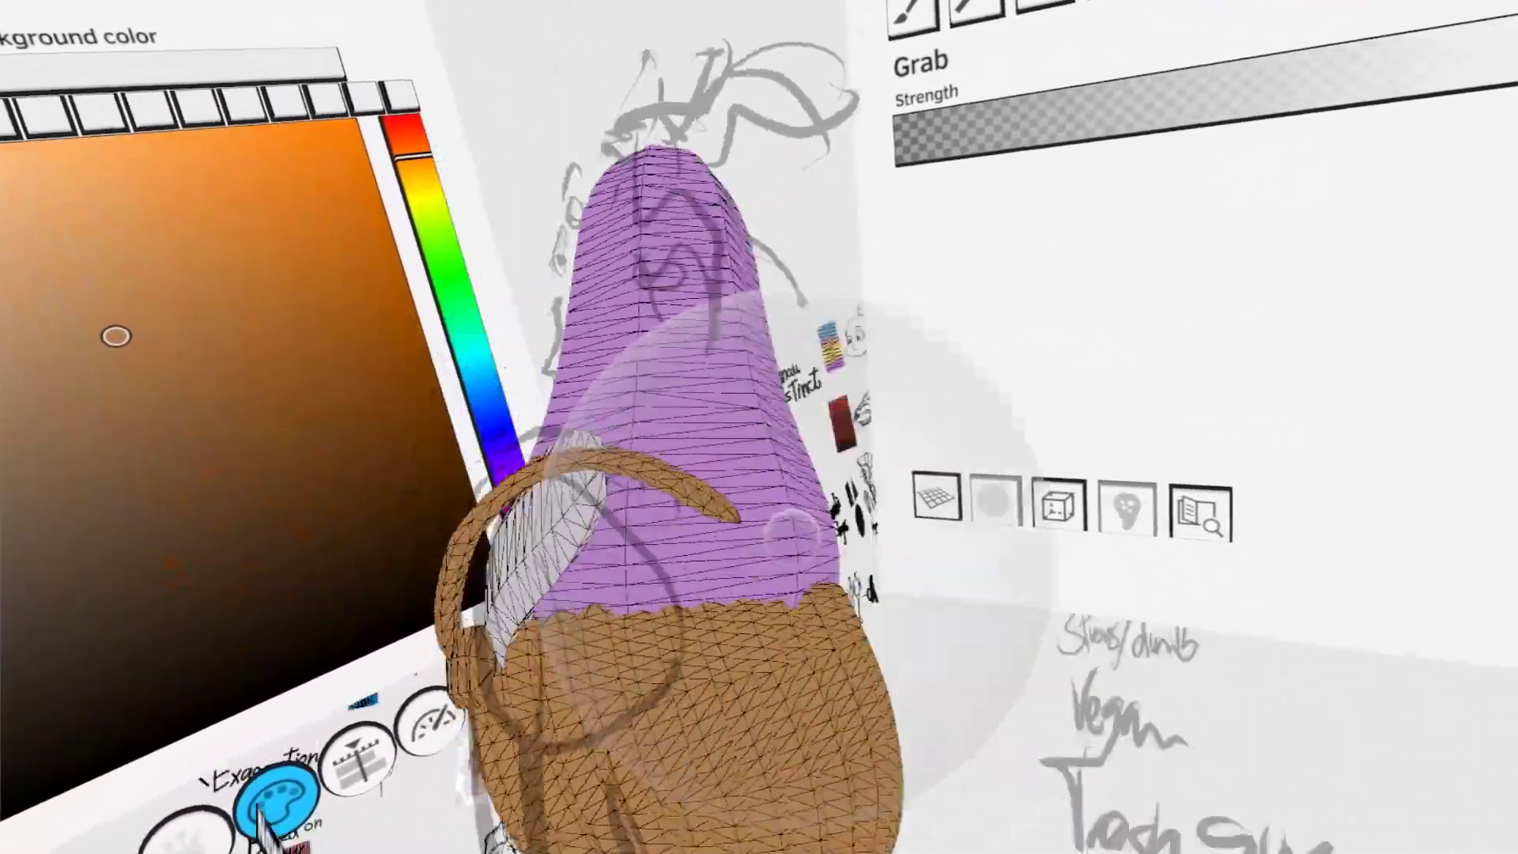
pyautogui.moveTo(793, 535); pyautogui.dragTo(694, 610)
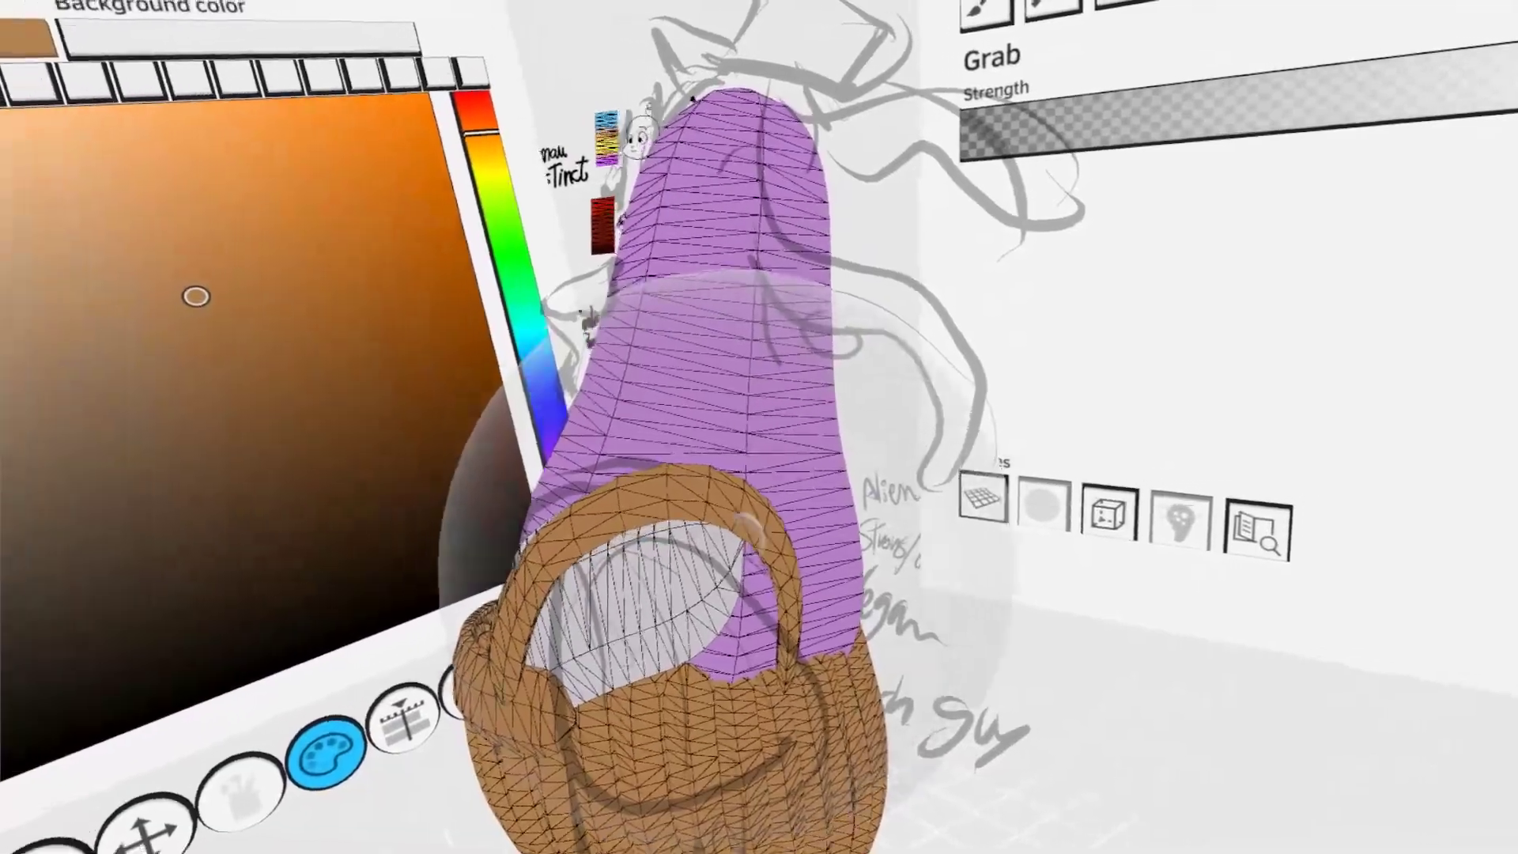
pyautogui.moveTo(747, 528)
pyautogui.mouseDown(button='middle')
pyautogui.moveTo(1107, 798)
pyautogui.moveTo(865, 625)
pyautogui.mouseUp(button='middle')
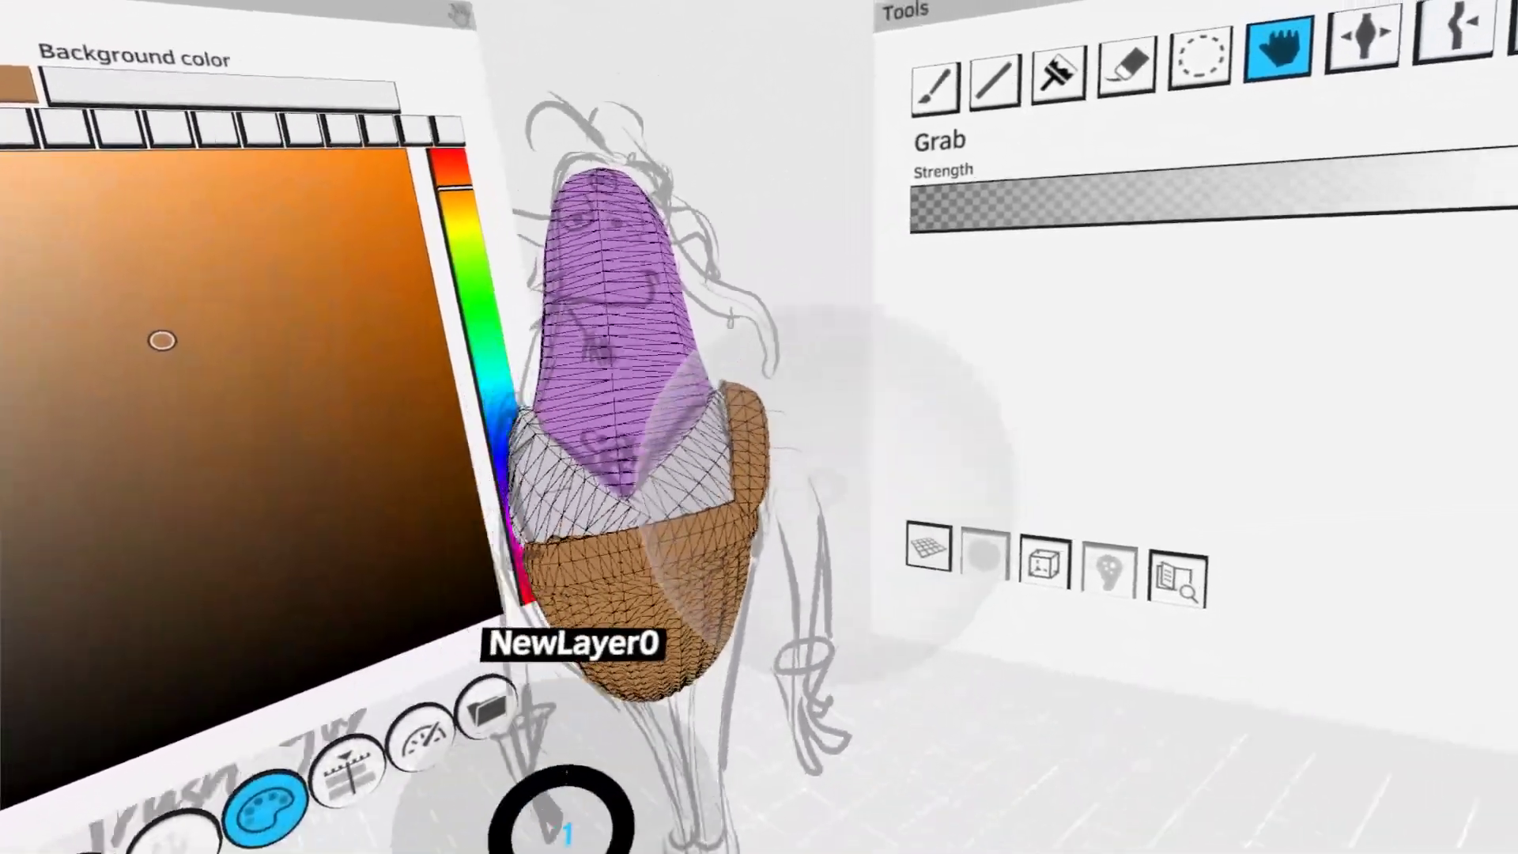
pyautogui.click(1200, 57)
pyautogui.moveTo(806, 474); pyautogui.dragTo(658, 459)
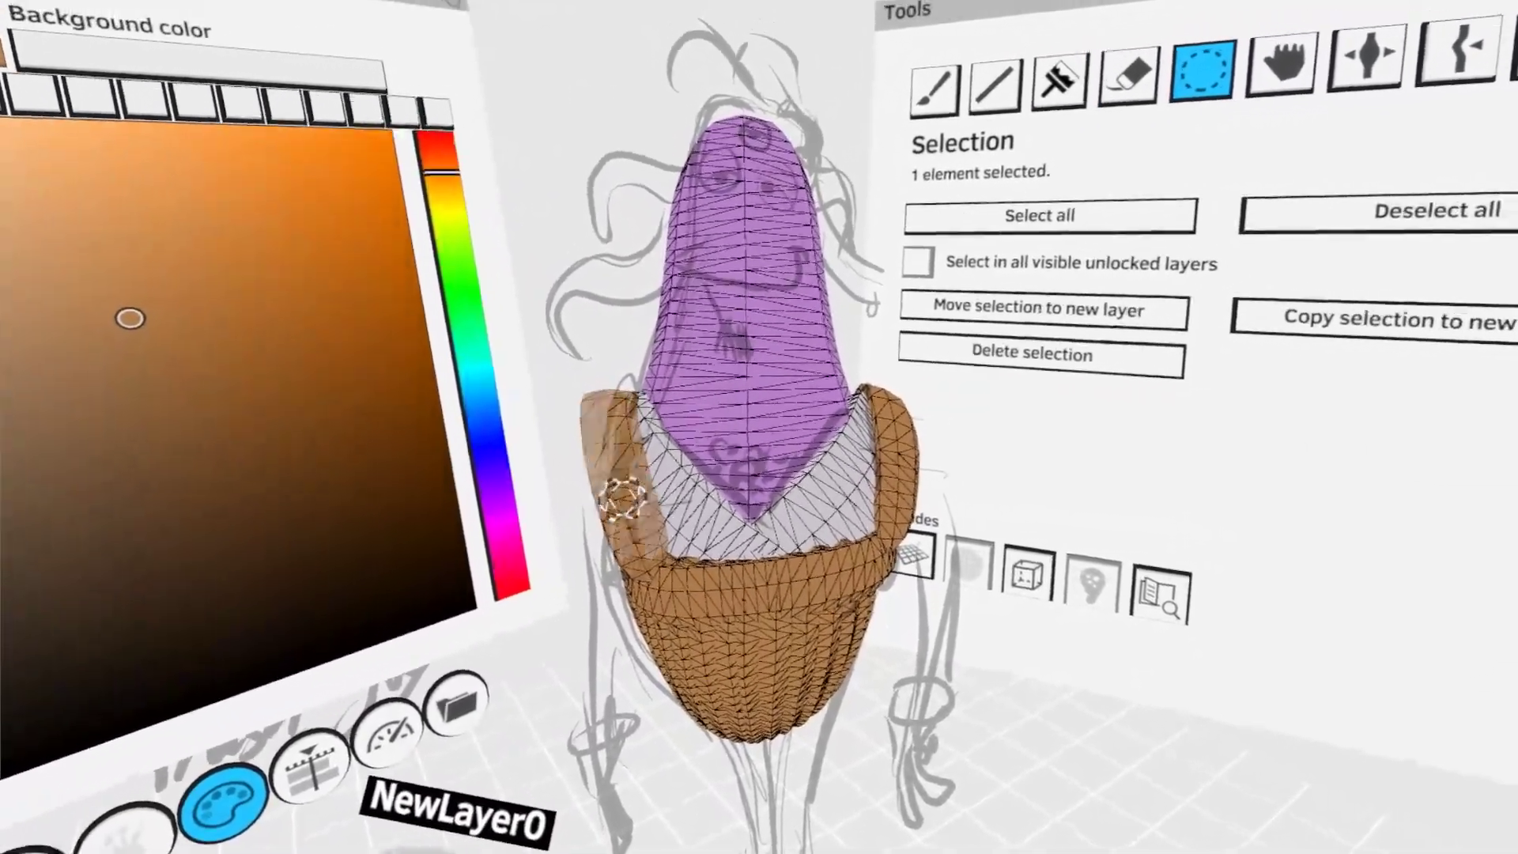
pyautogui.click(1041, 354)
pyautogui.click(935, 91)
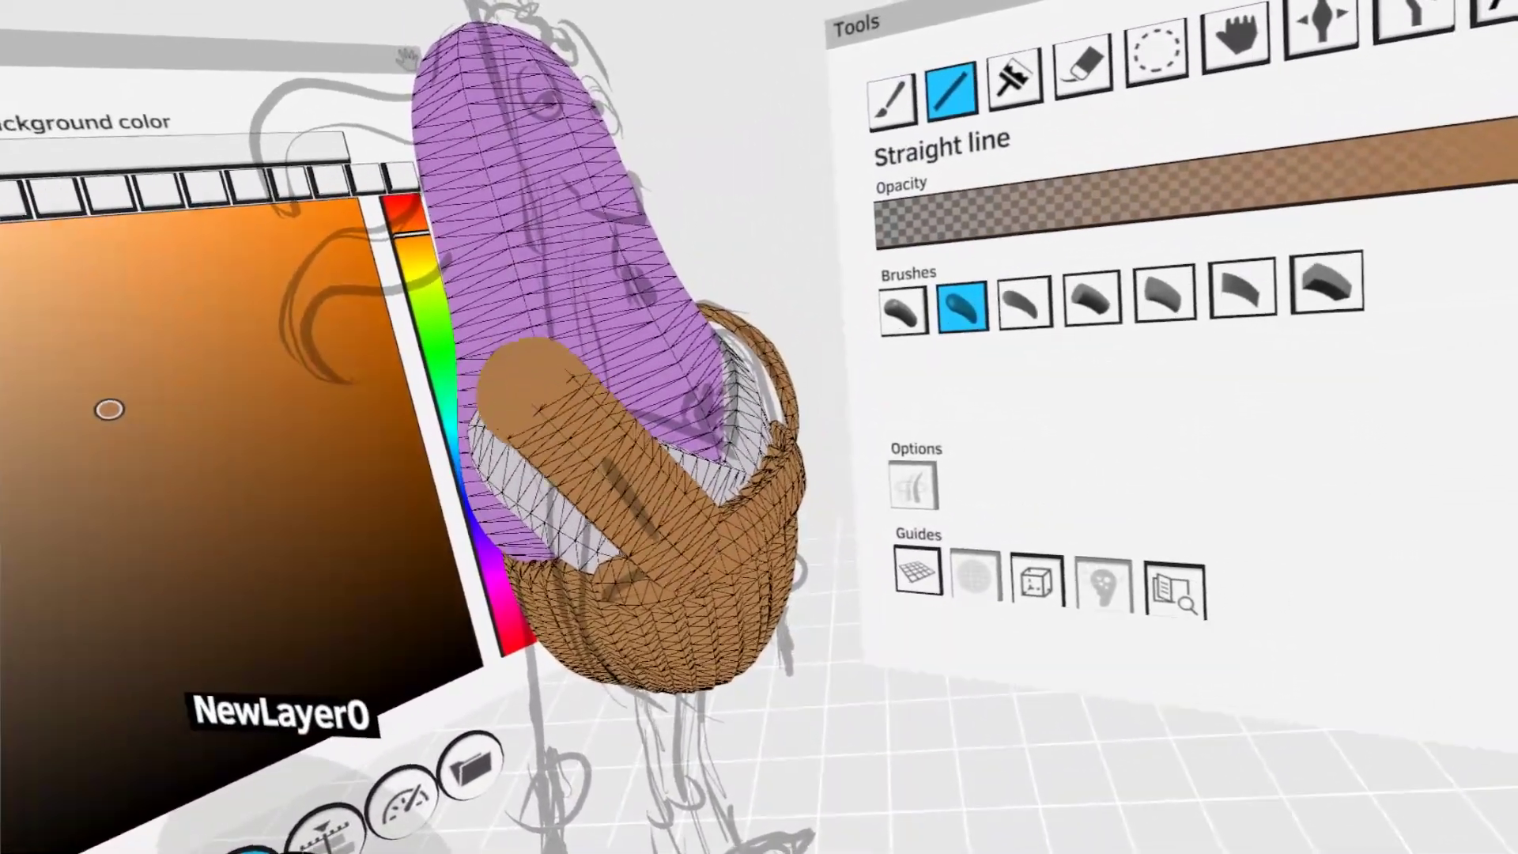
pyautogui.moveTo(526, 387); pyautogui.dragTo(506, 375)
pyautogui.hotkey('ctrl', 'z')
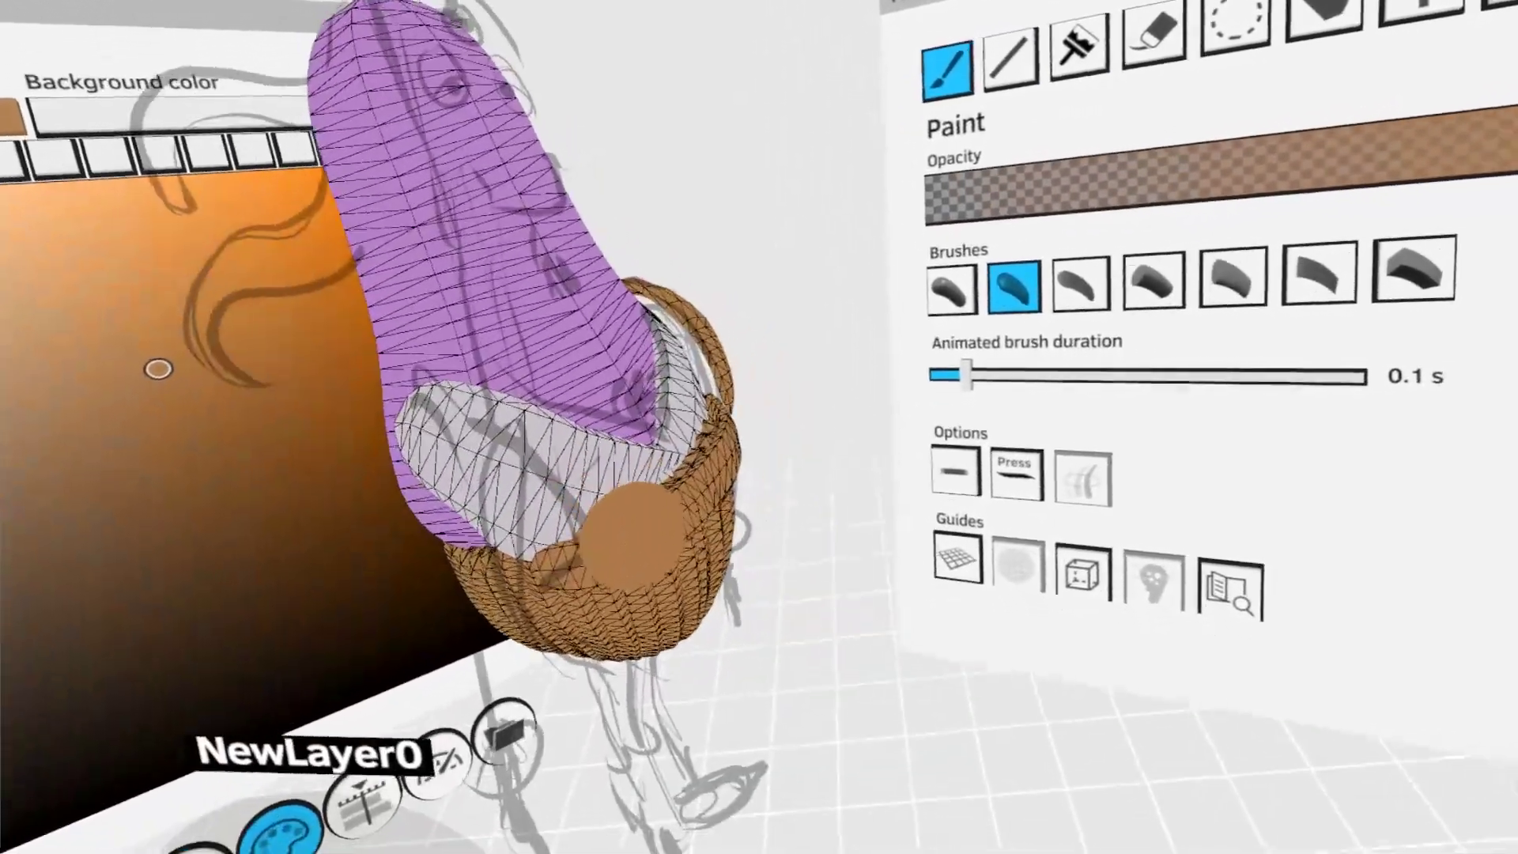
# - Draw a second straight brown strap from the waistband on the opposite side, slanting up towards the shoulder
pyautogui.moveTo(633, 542); pyautogui.dragTo(534, 357)
pyautogui.press('s')
pyautogui.moveTo(671, 450); pyautogui.dragTo(678, 780, button='middle')
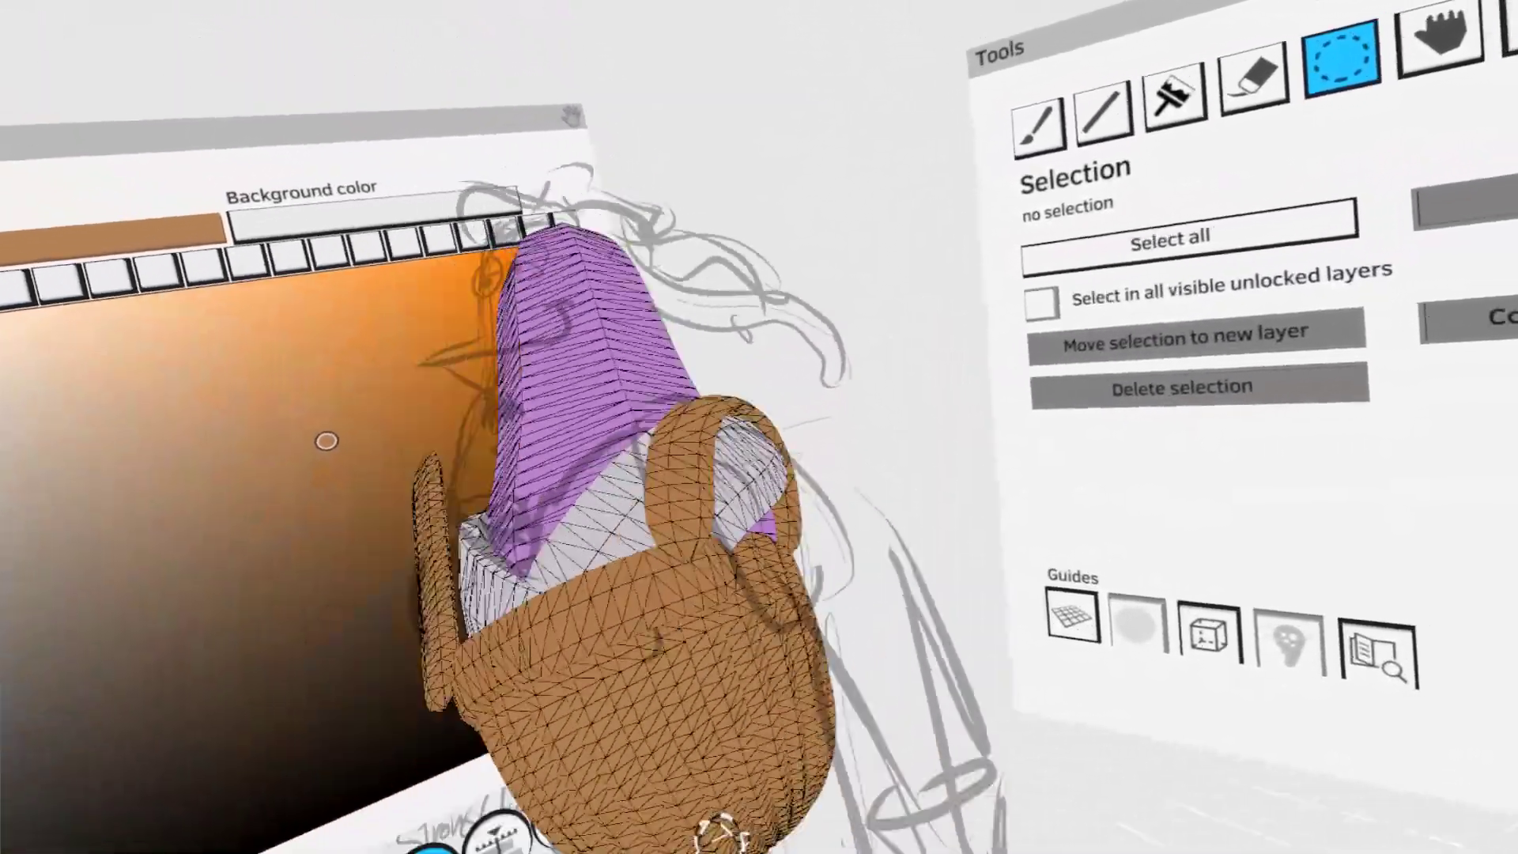
pyautogui.moveTo(721, 834); pyautogui.dragTo(729, 484, button='middle')
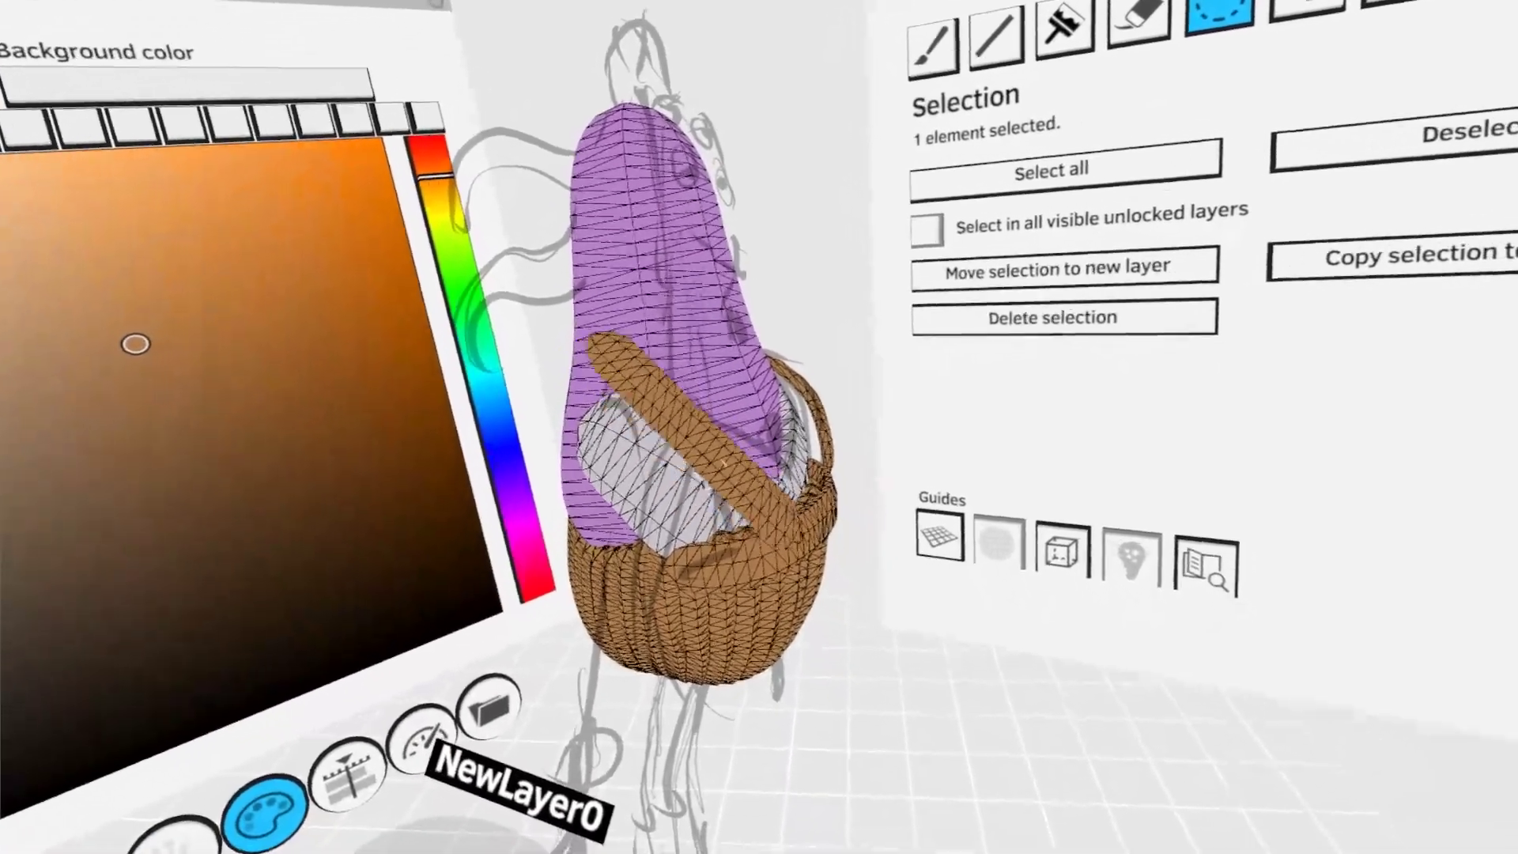
pyautogui.moveTo(724, 464); pyautogui.dragTo(661, 431)
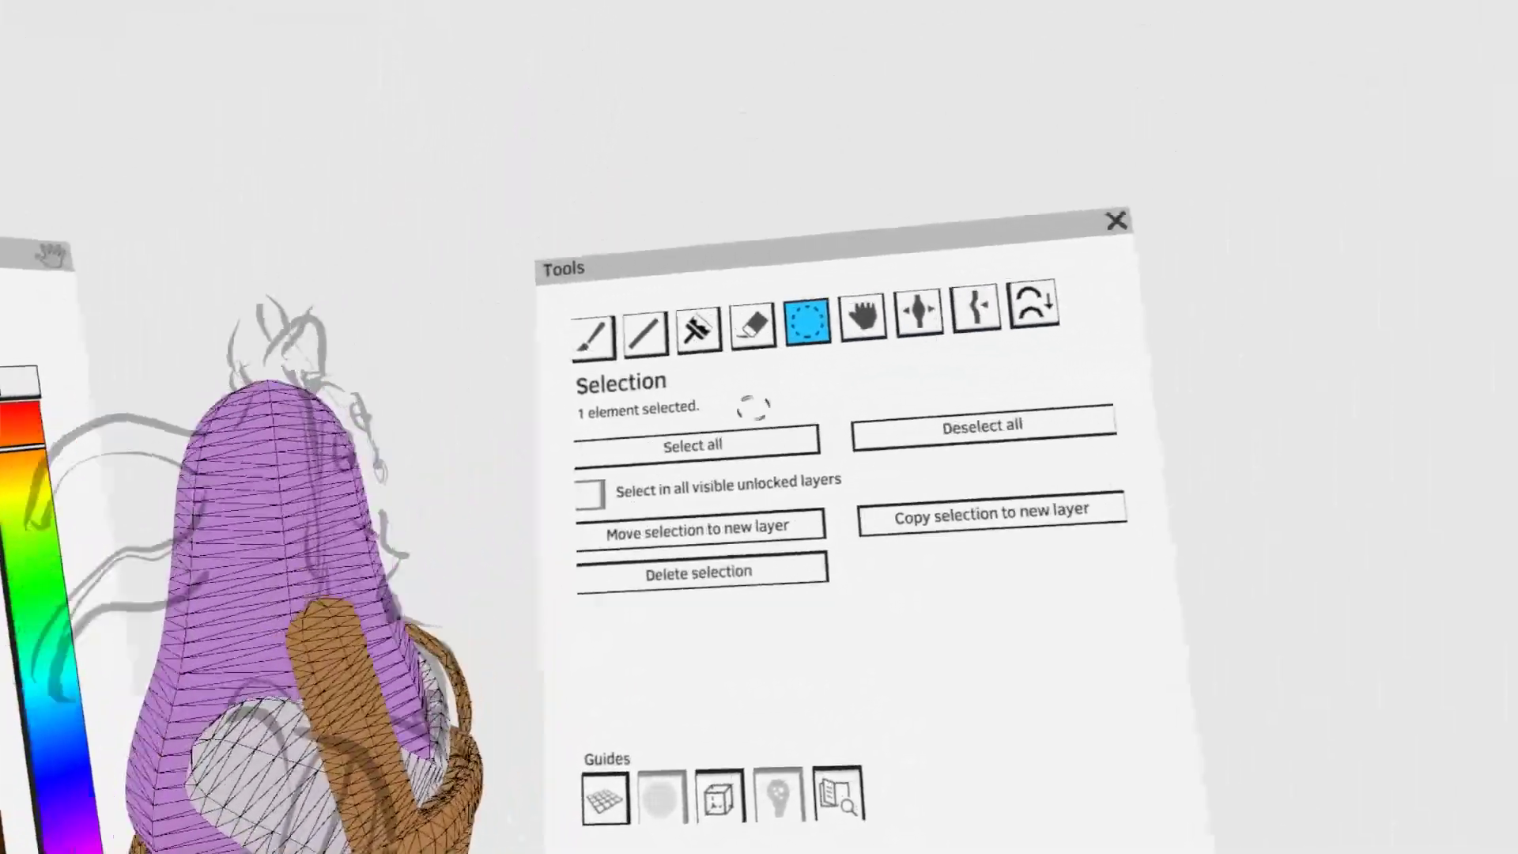
# - Bend the second strap over the shoulder with Grab until its end meets the back of the trousers
pyautogui.click(876, 315)
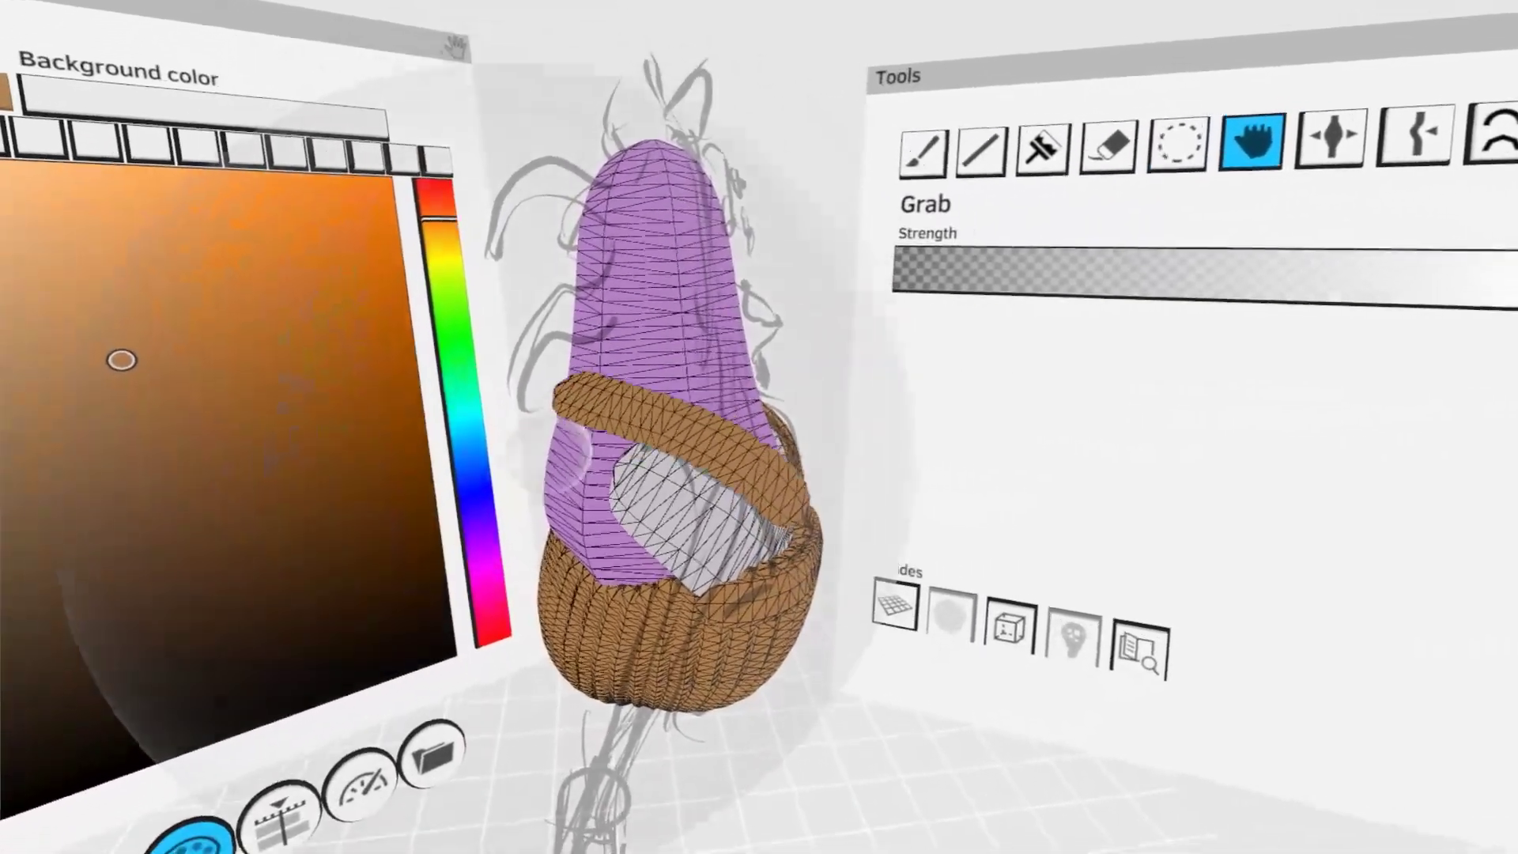
pyautogui.moveTo(560, 458)
pyautogui.mouseDown(button='middle')
pyautogui.moveTo(772, 542)
pyautogui.moveTo(774, 506)
pyautogui.moveTo(752, 486)
pyautogui.moveTo(623, 584)
pyautogui.mouseUp(button='middle')
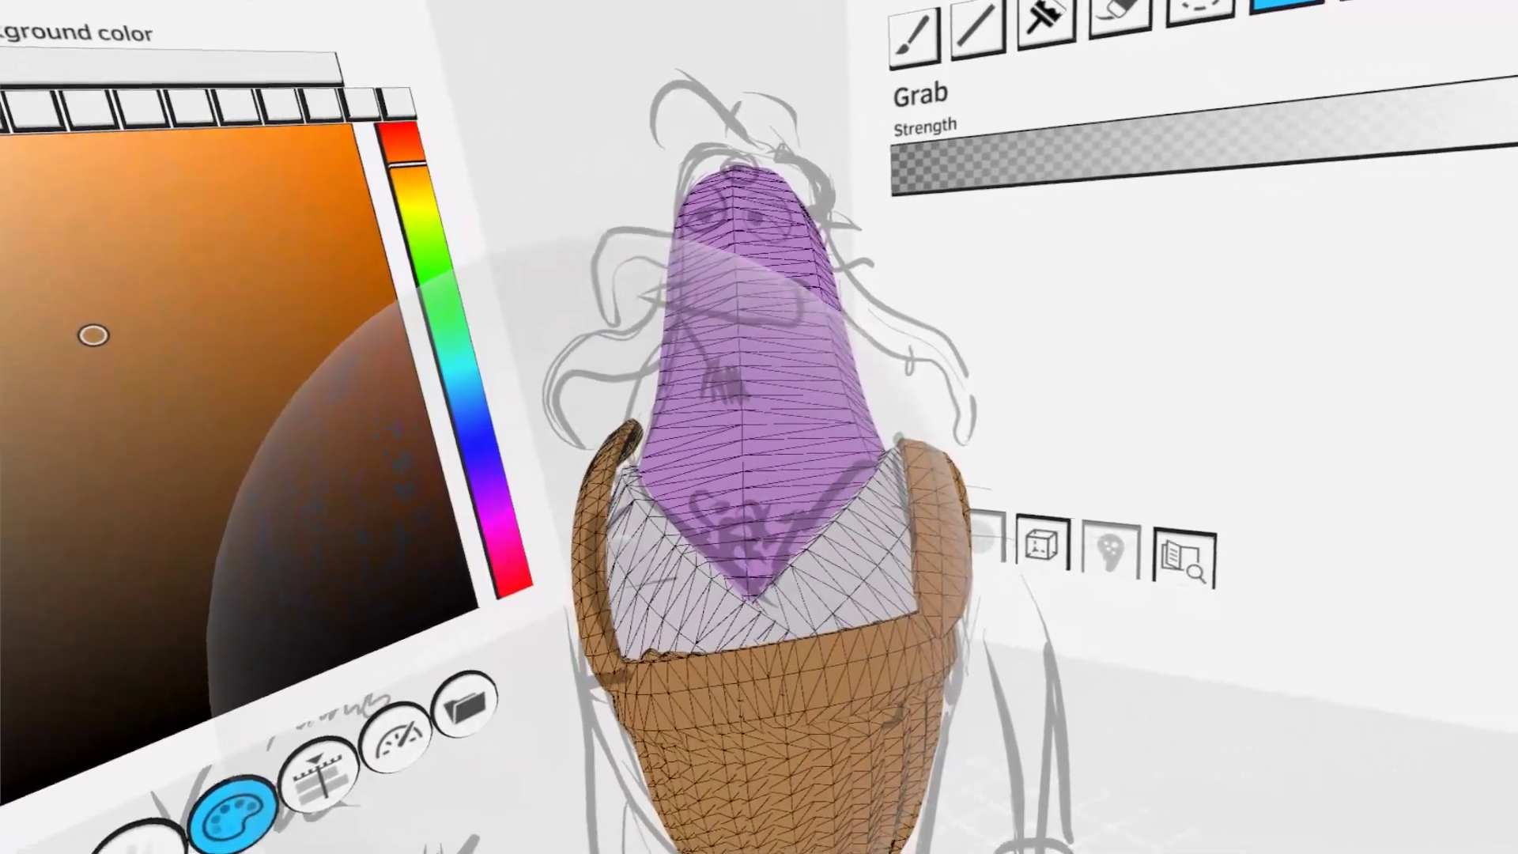
pyautogui.moveTo(609, 633)
pyautogui.mouseDown(button='middle')
pyautogui.moveTo(705, 634)
pyautogui.moveTo(589, 472)
pyautogui.mouseUp(button='middle')
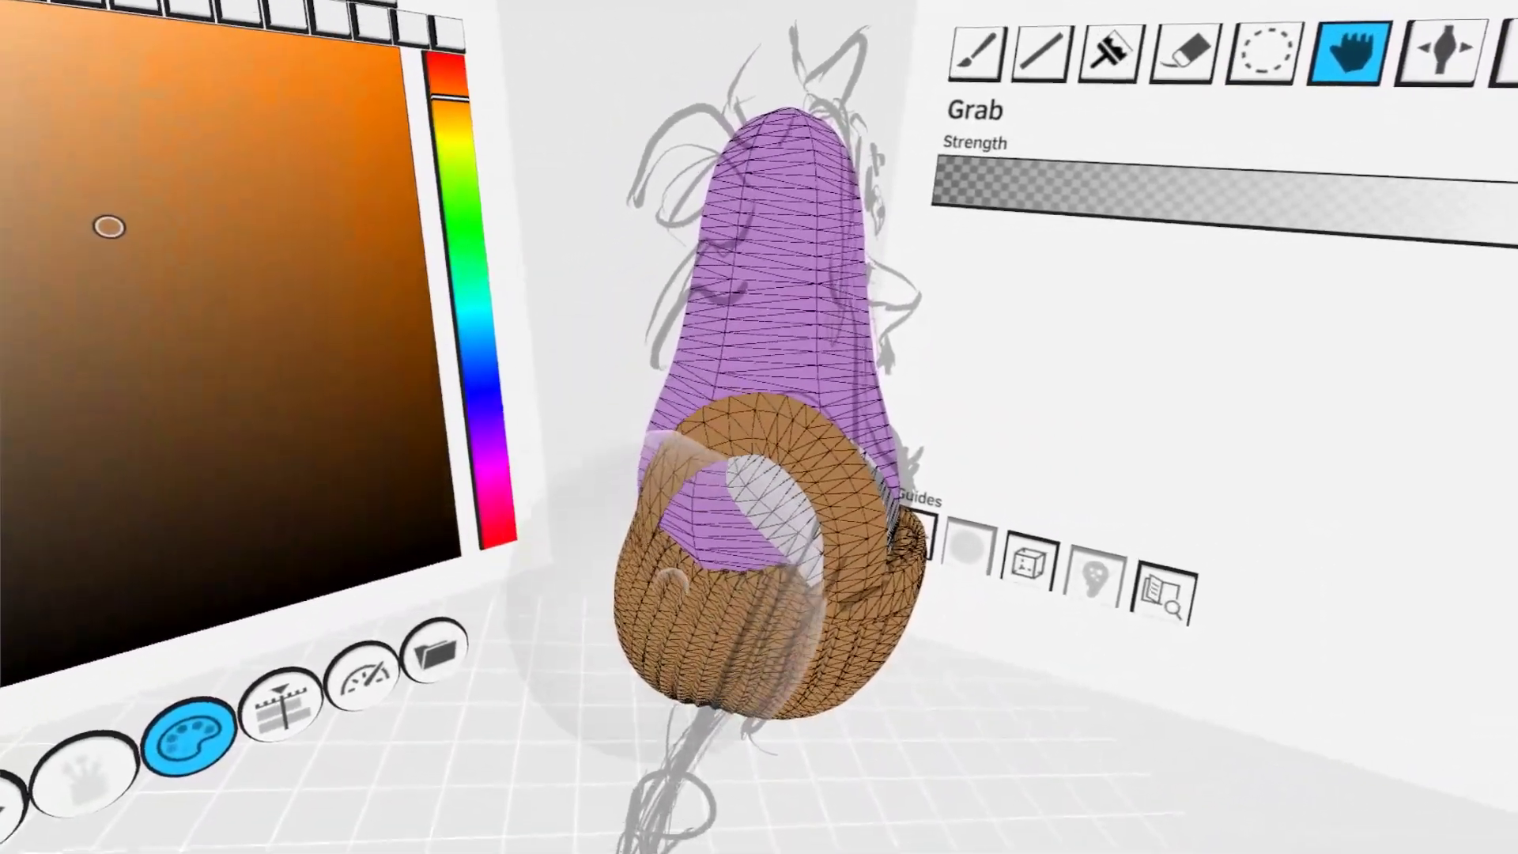
pyautogui.moveTo(706, 623); pyautogui.dragTo(898, 627, button='middle')
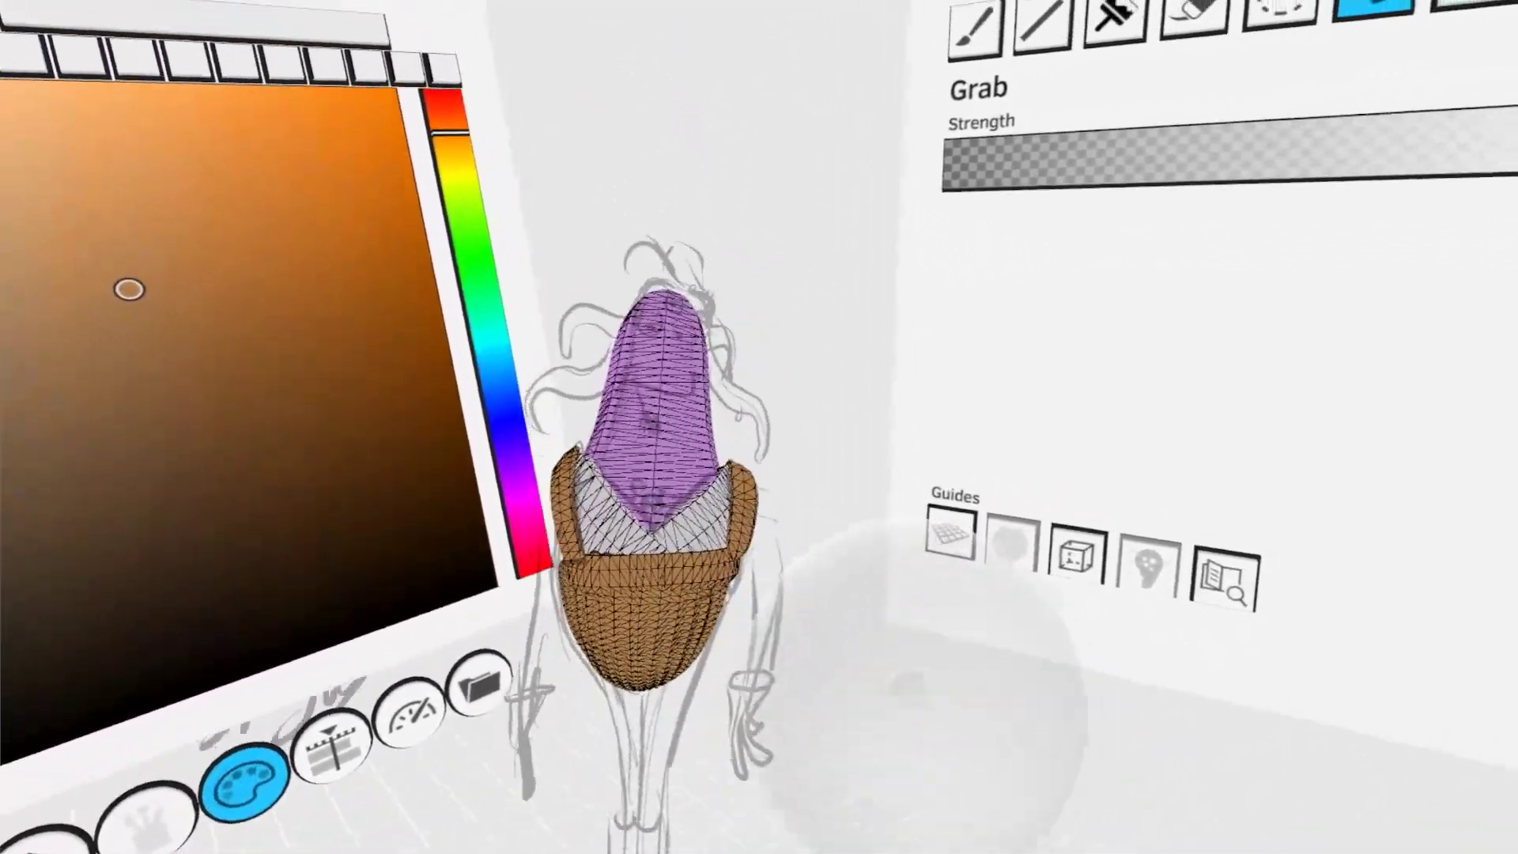
pyautogui.moveTo(907, 684); pyautogui.dragTo(817, 588, button='middle')
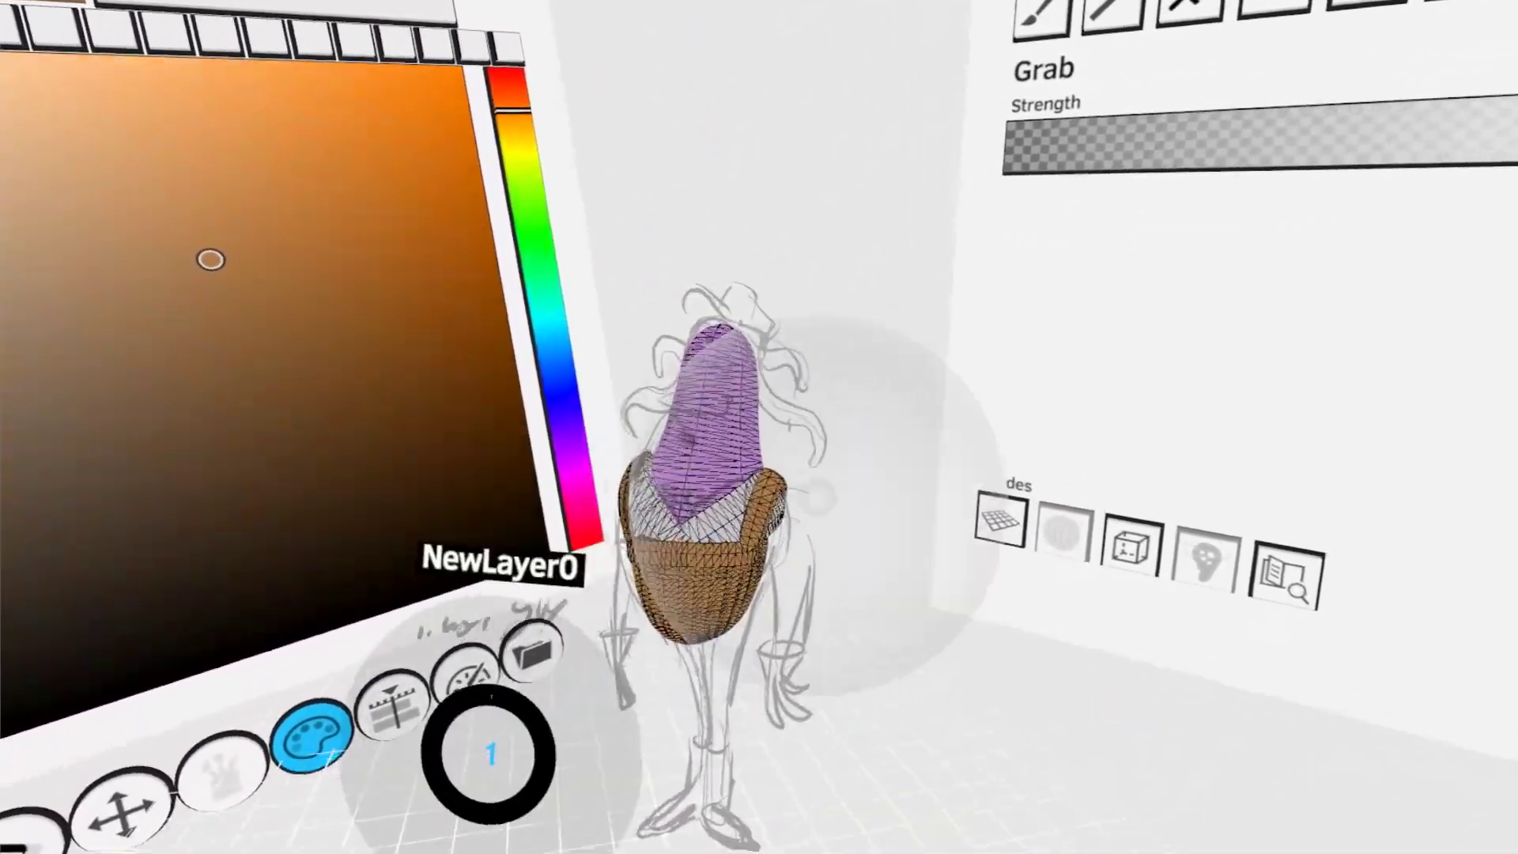
# - Paint a thick brown band across the upper edge of the trousers at the back, between the two straps
pyautogui.press('s')
pyautogui.click(721, 599)
pyautogui.moveTo(721, 599); pyautogui.dragTo(811, 530, button='middle')
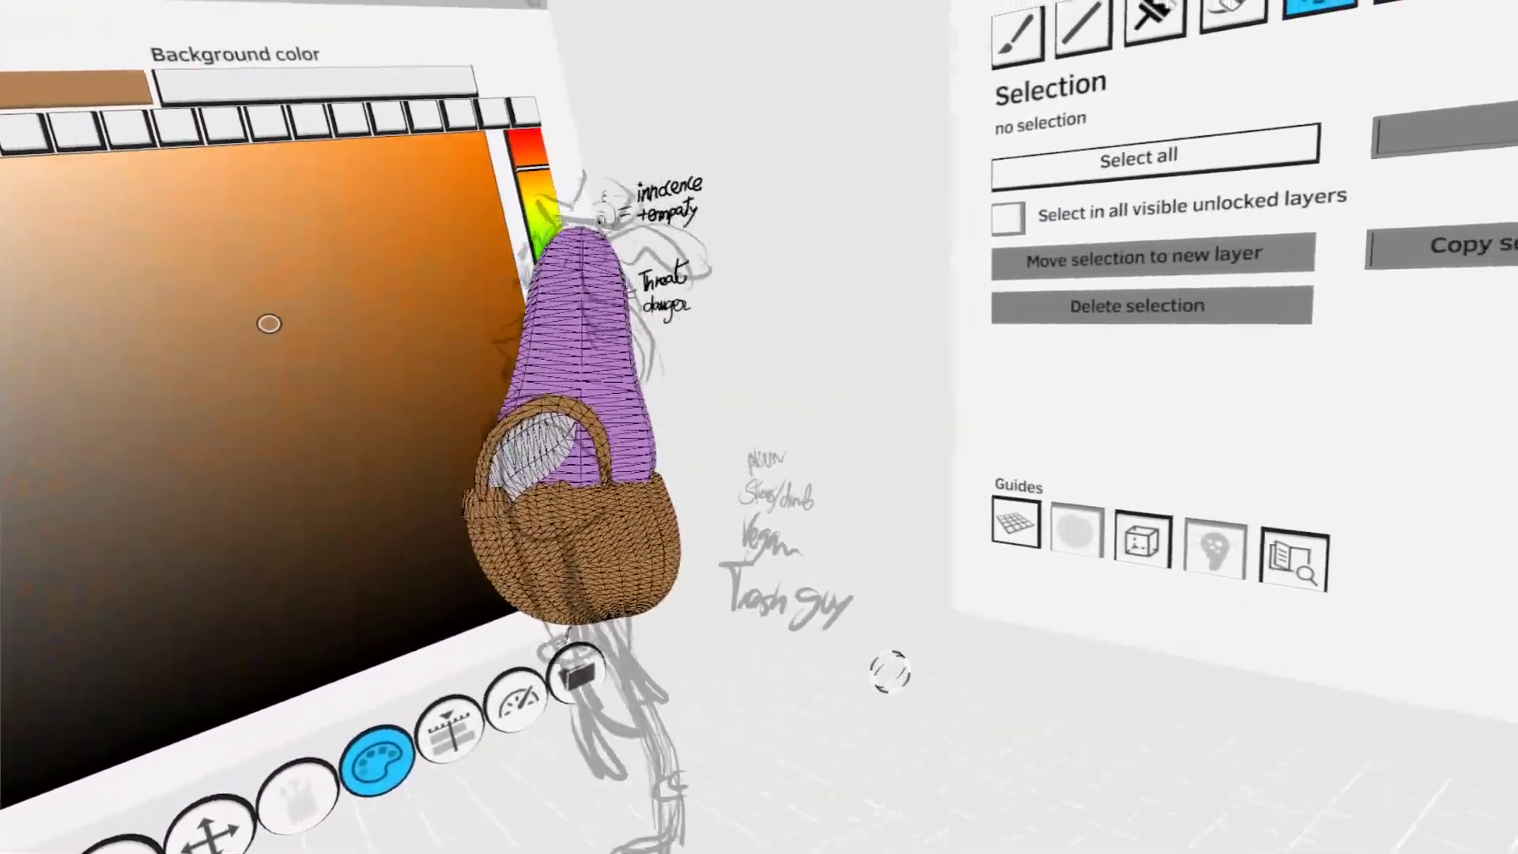
pyautogui.moveTo(890, 672); pyautogui.dragTo(802, 740, button='middle')
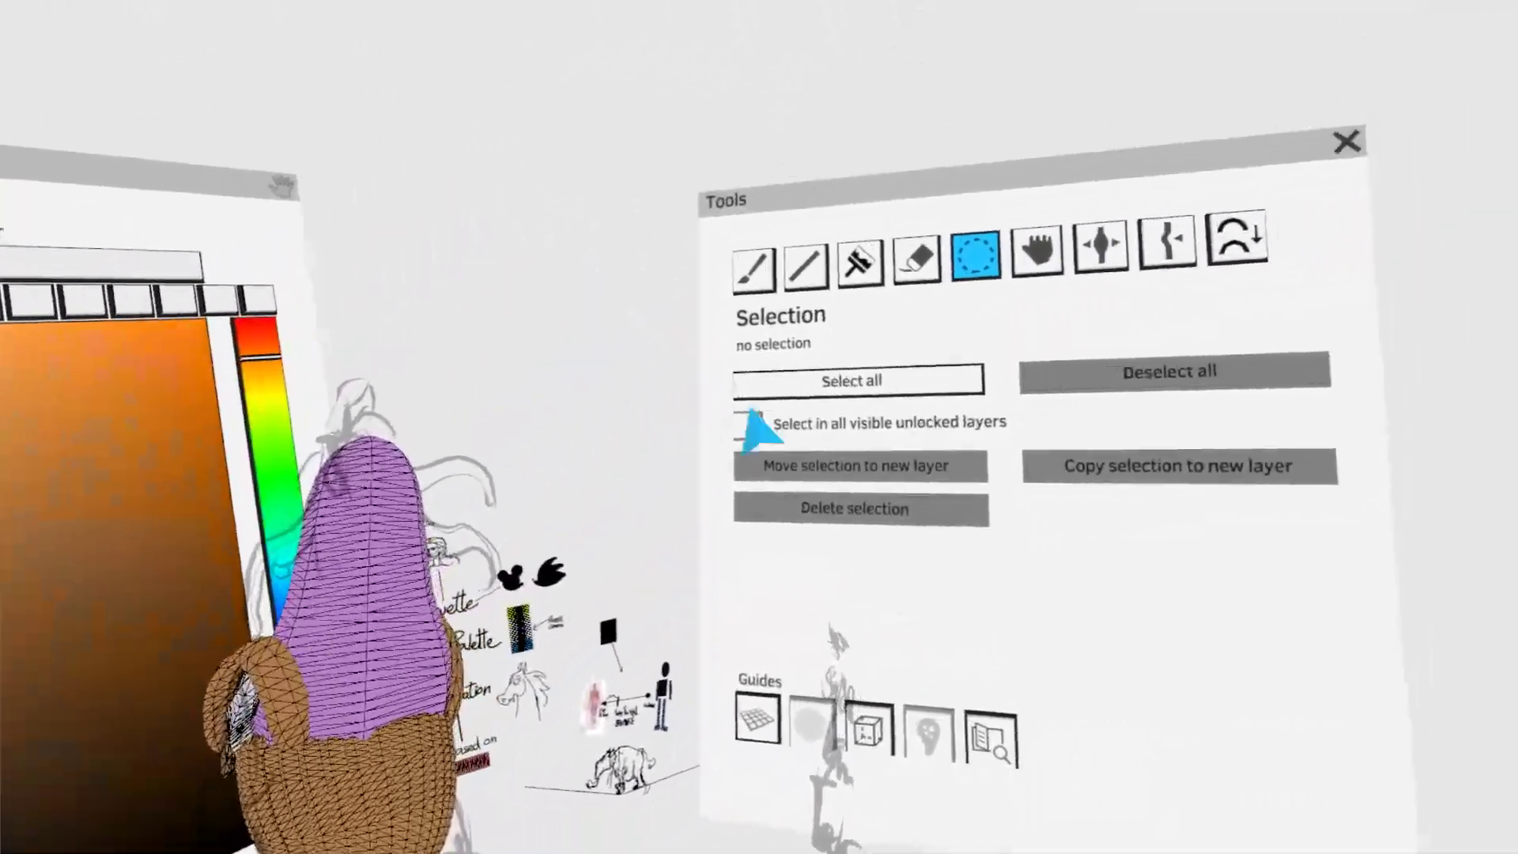
pyautogui.click(831, 233)
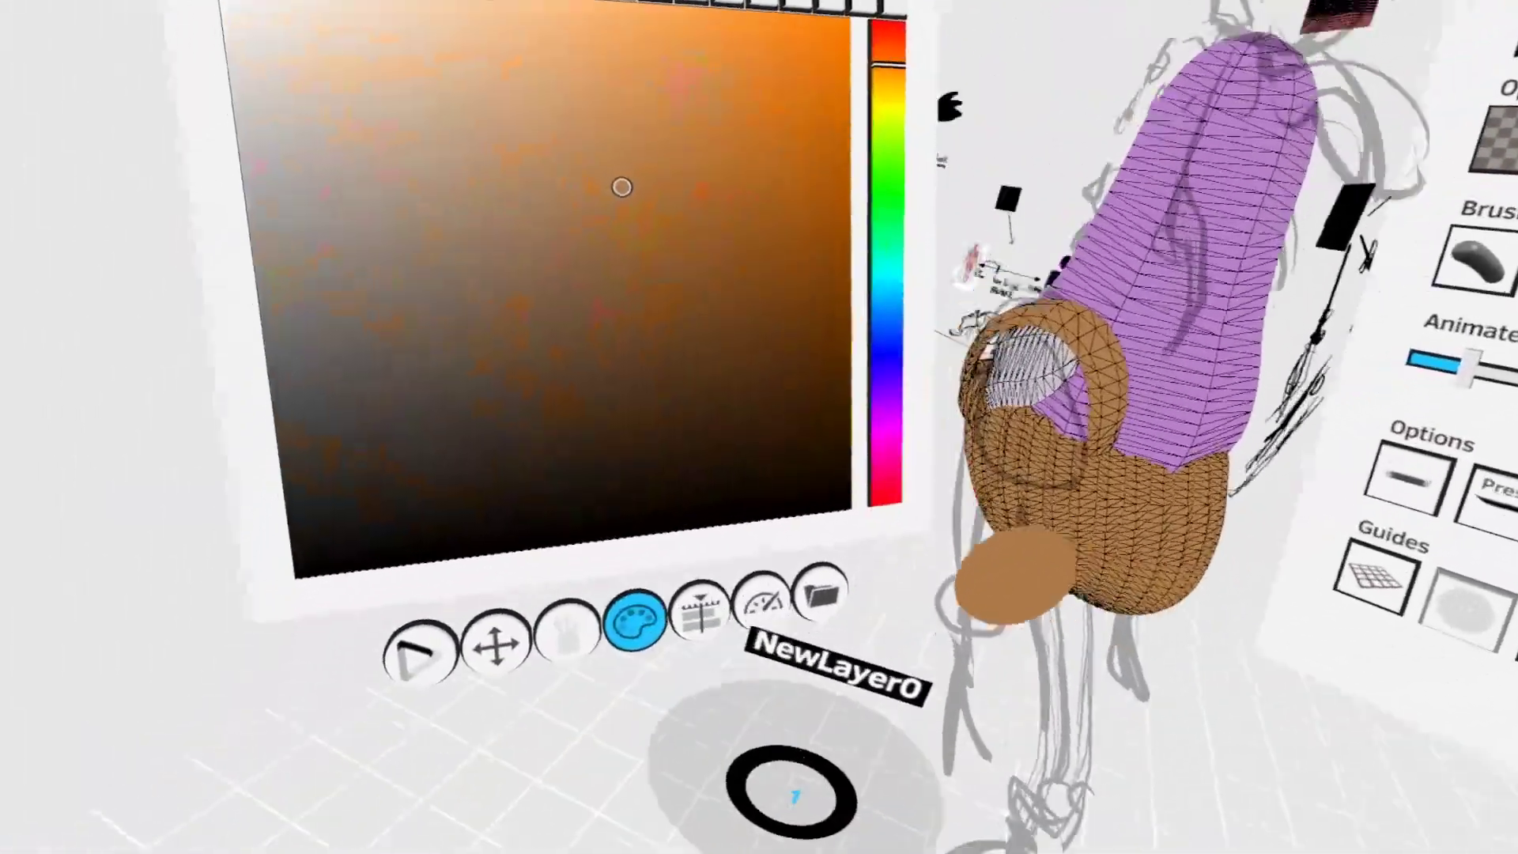
pyautogui.click(823, 623)
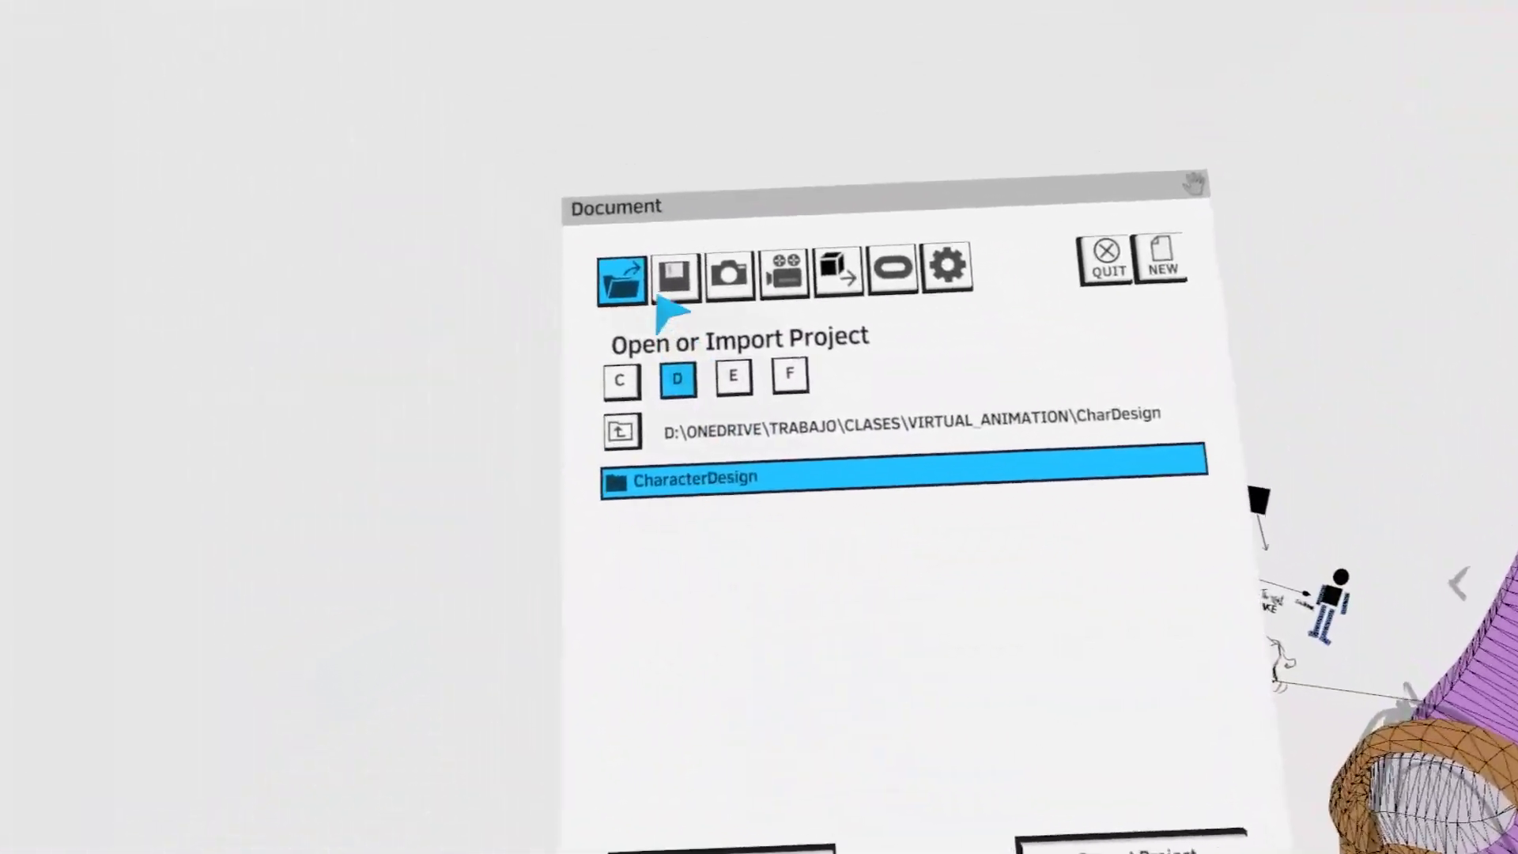
pyautogui.click(670, 273)
pyautogui.click(660, 595)
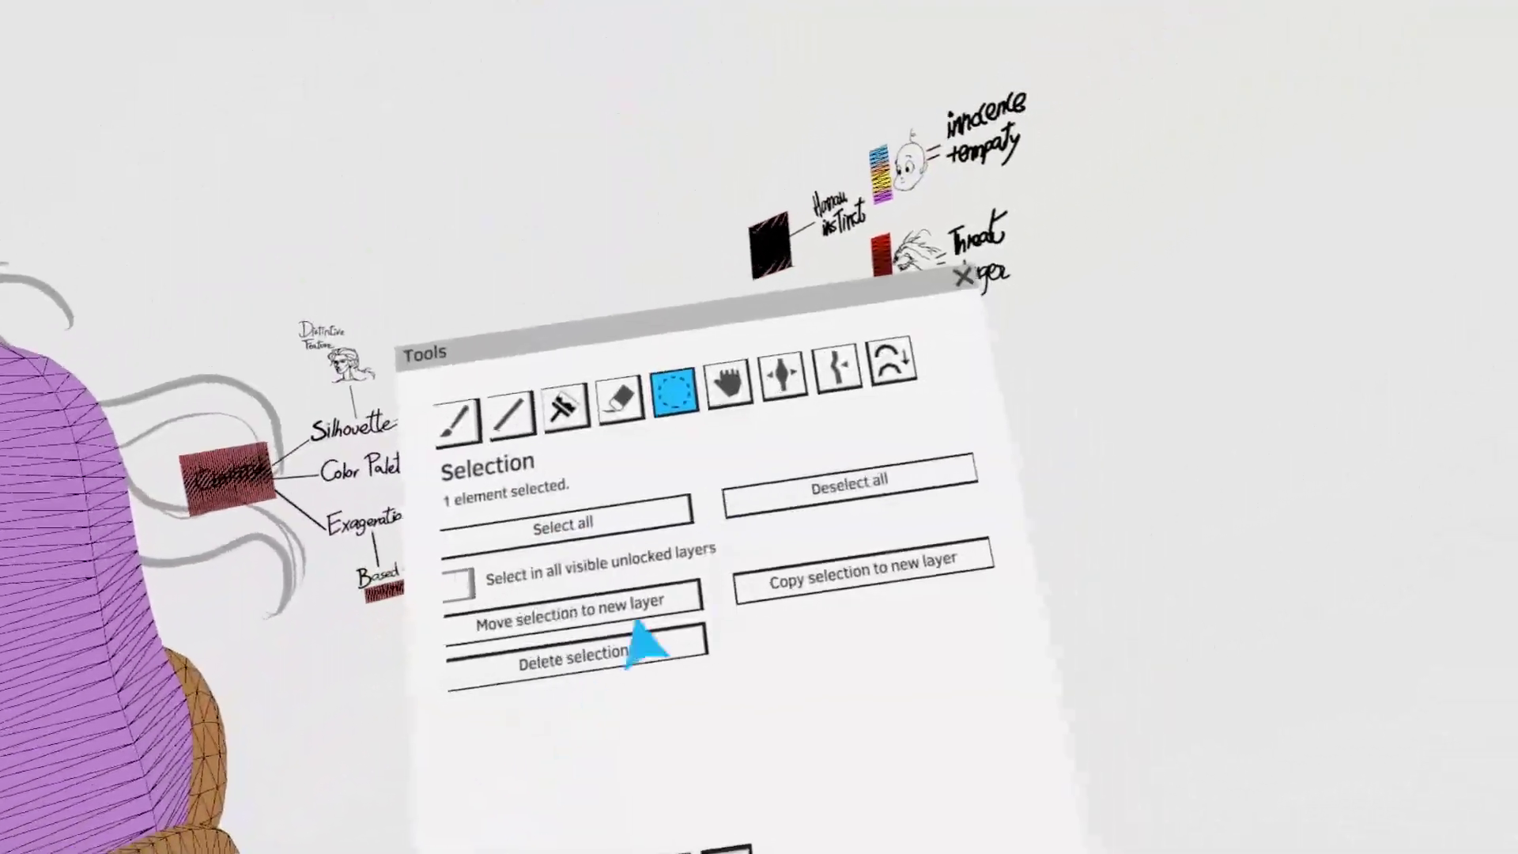
pyautogui.click(727, 385)
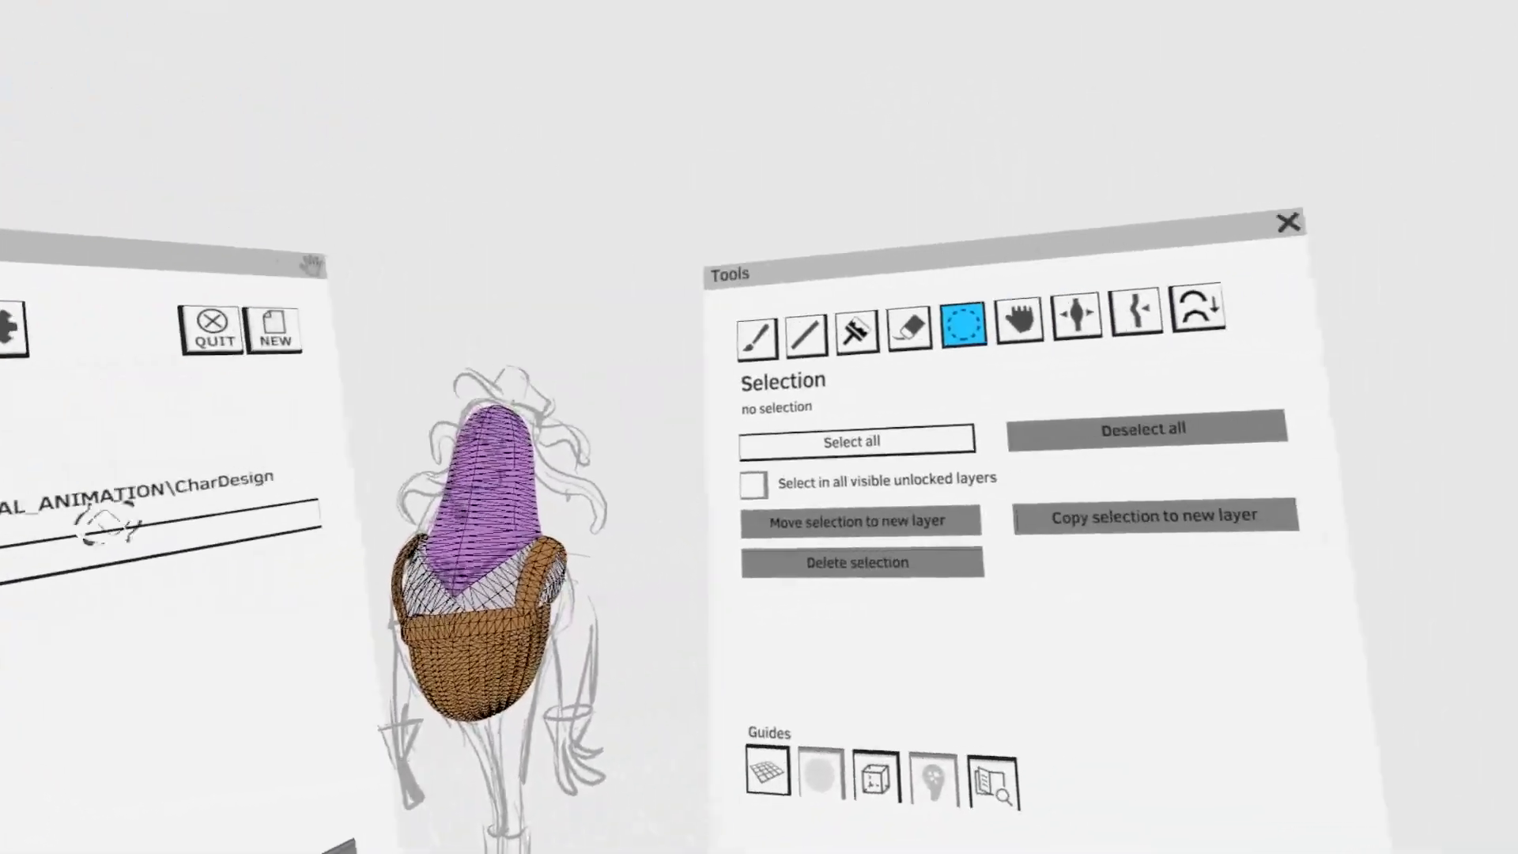
# - Paint one brown trouser leg tapering down to the ankle along the sketch and adjust it with Grab
pyautogui.click(756, 336)
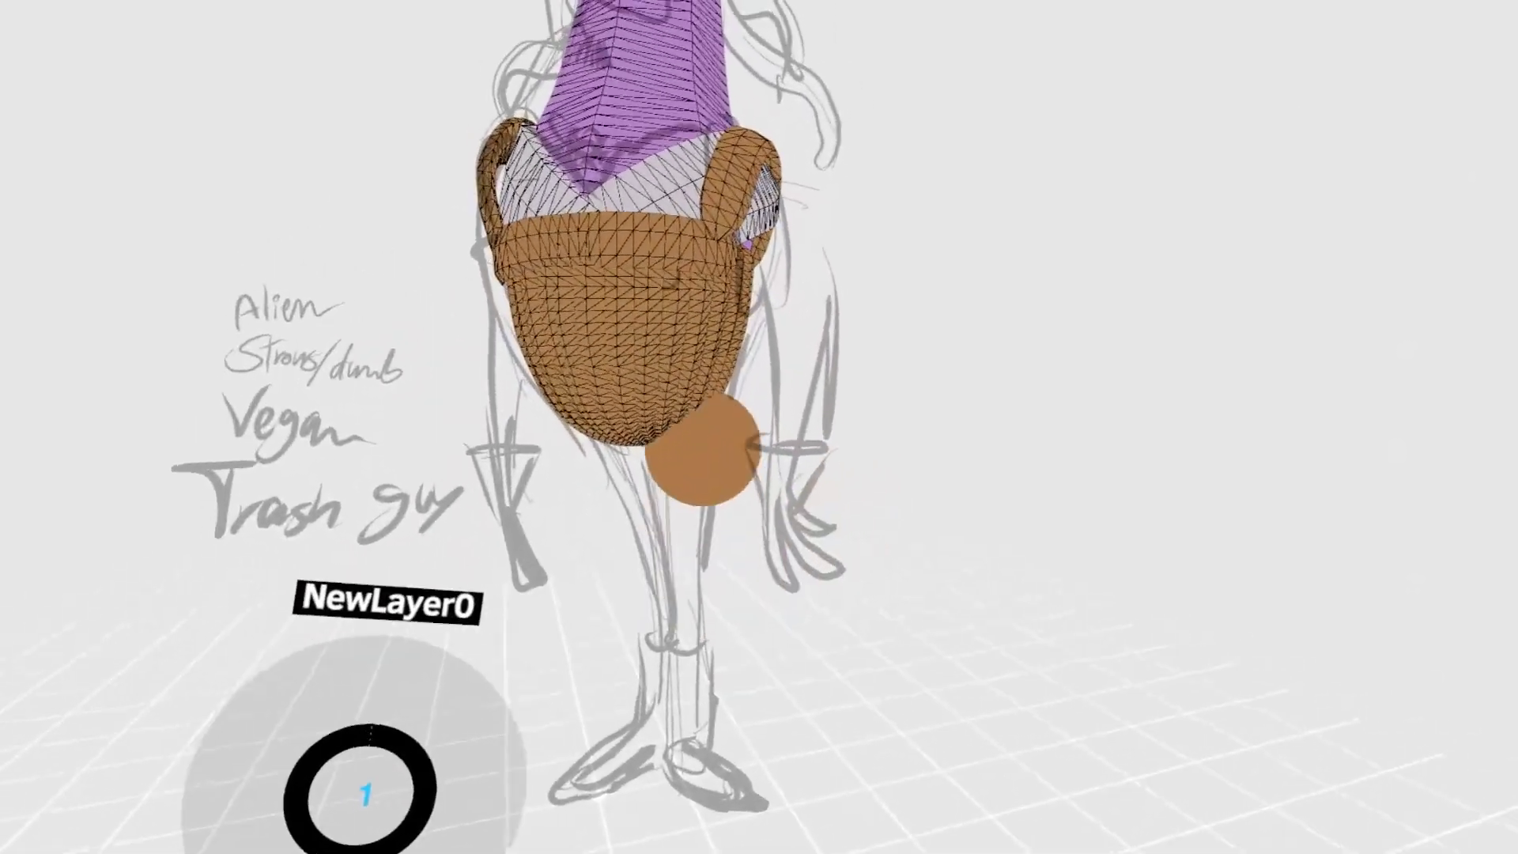
pyautogui.moveTo(698, 402); pyautogui.dragTo(703, 574)
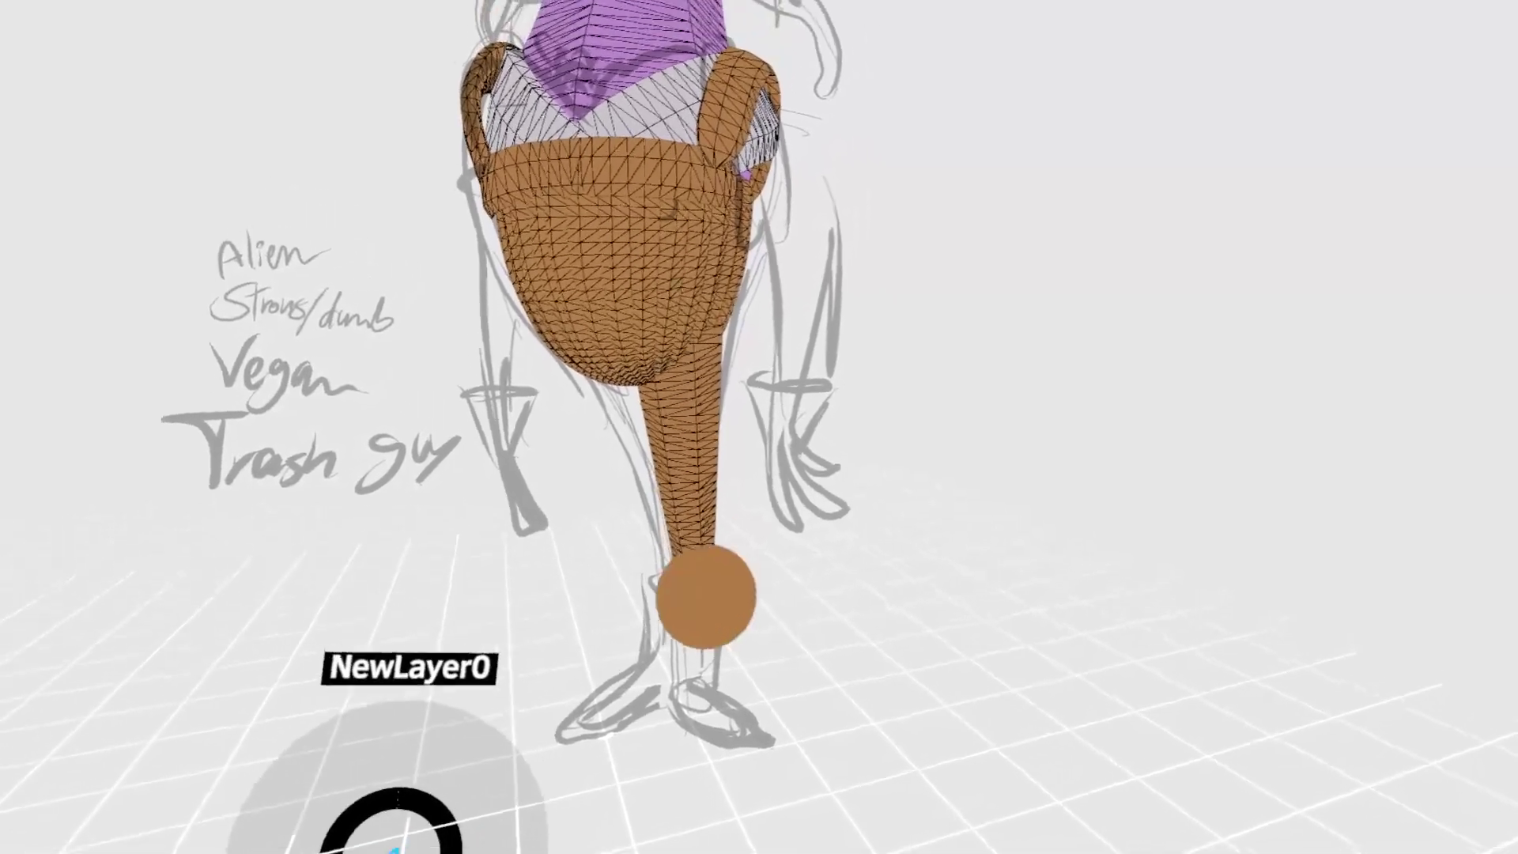
pyautogui.click(719, 518)
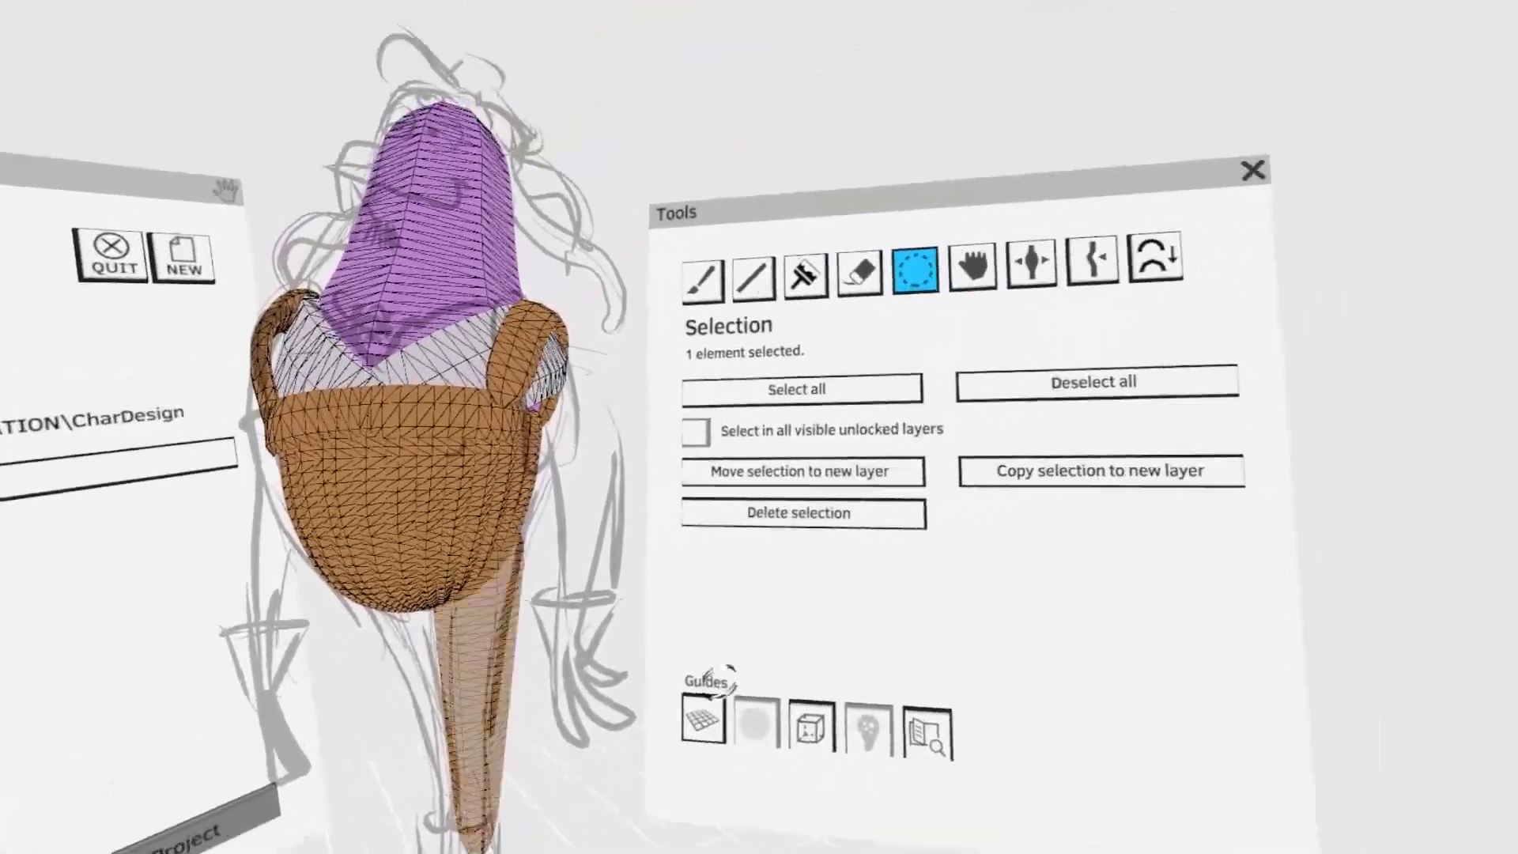
pyautogui.click(809, 347)
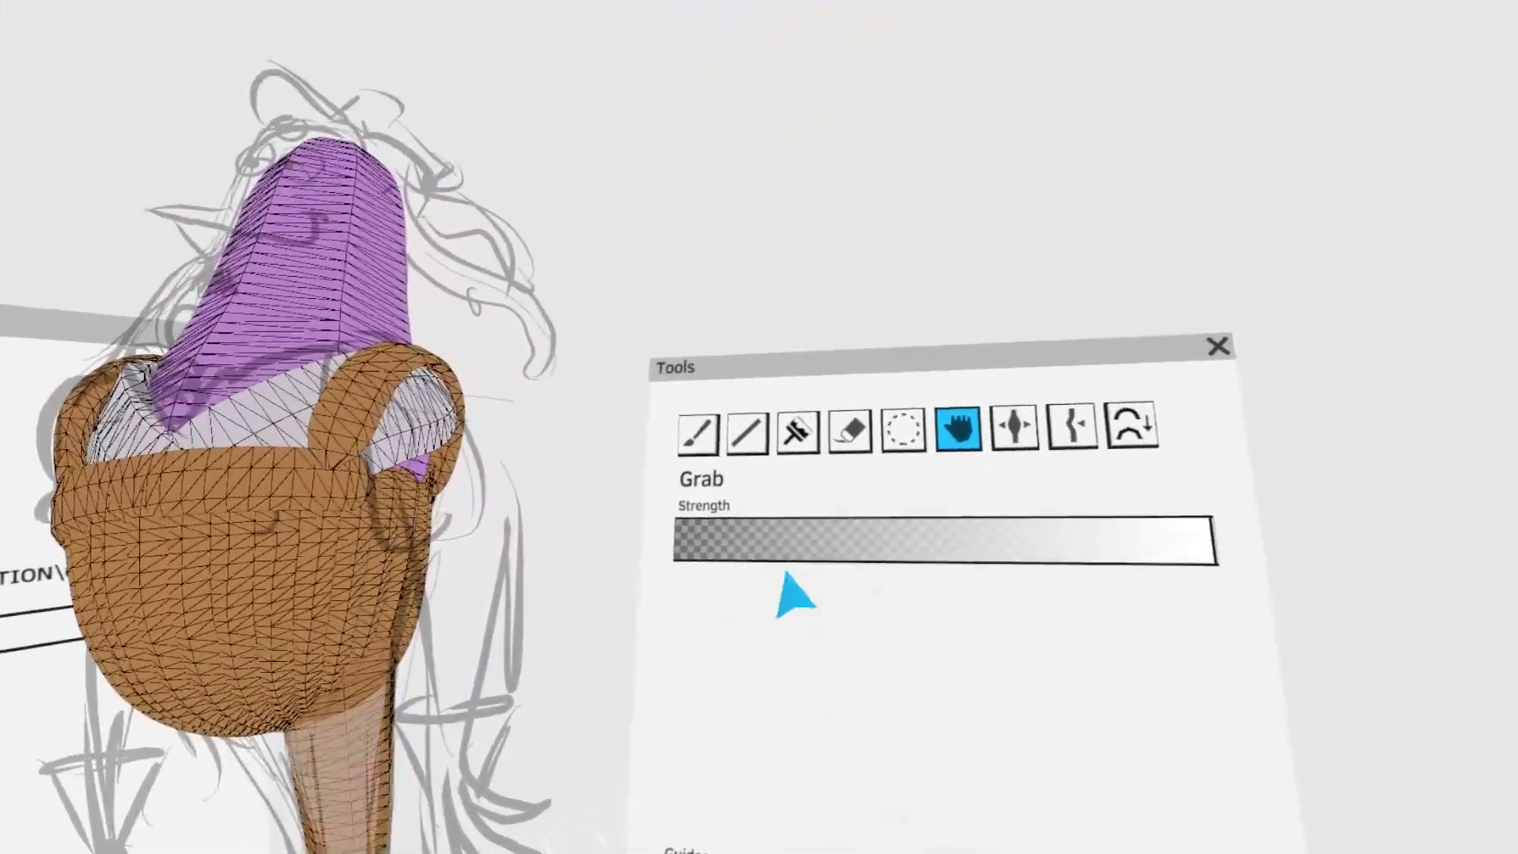
# - Paint a dark brown boot shaft around the lower end of the leg with the fourth brush and fit it to the sketch
pyautogui.click(713, 365)
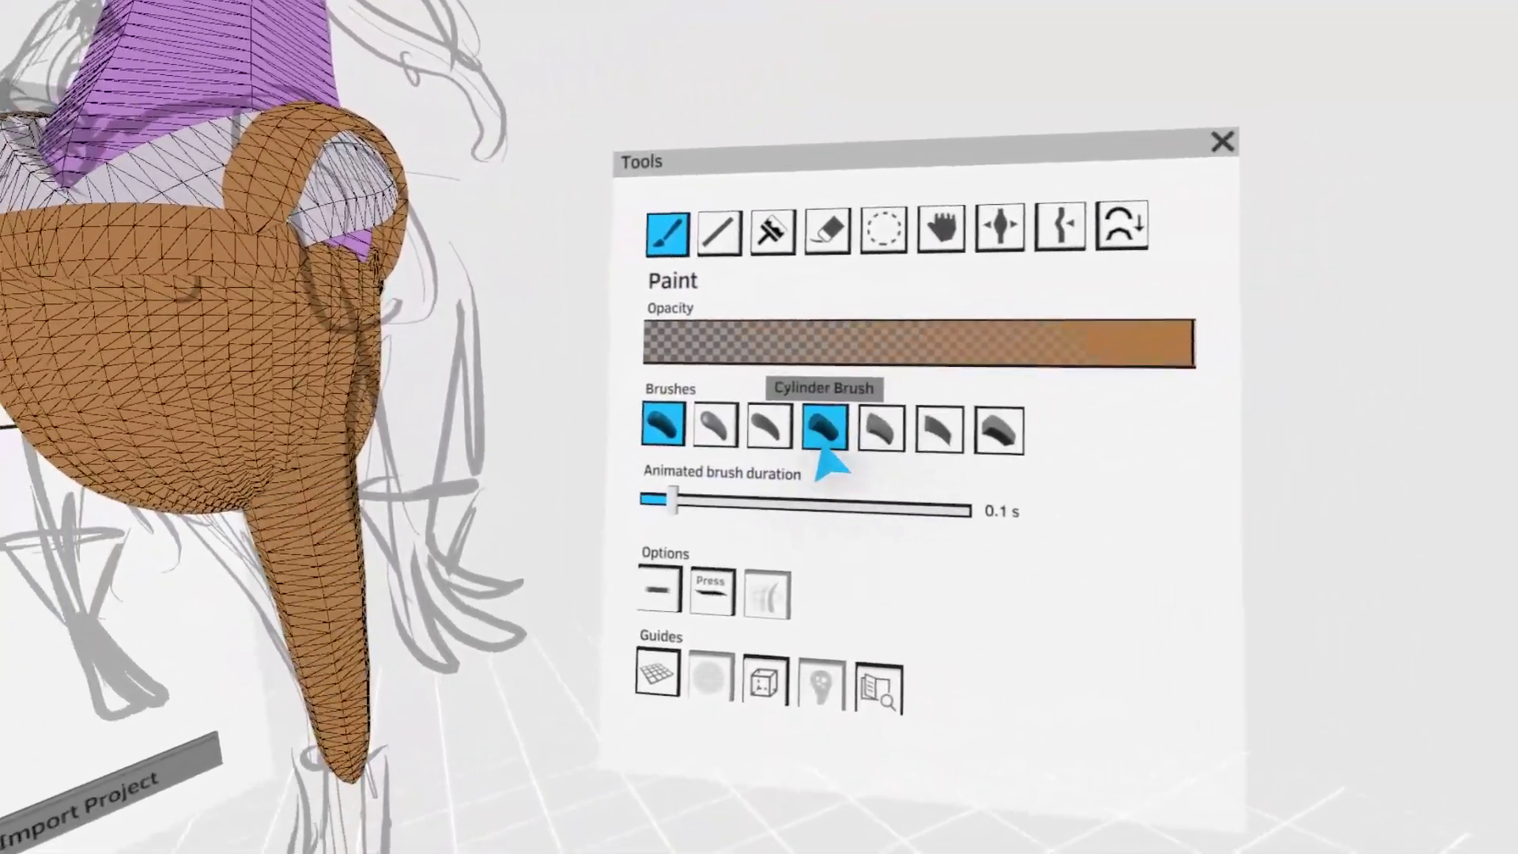
pyautogui.click(874, 452)
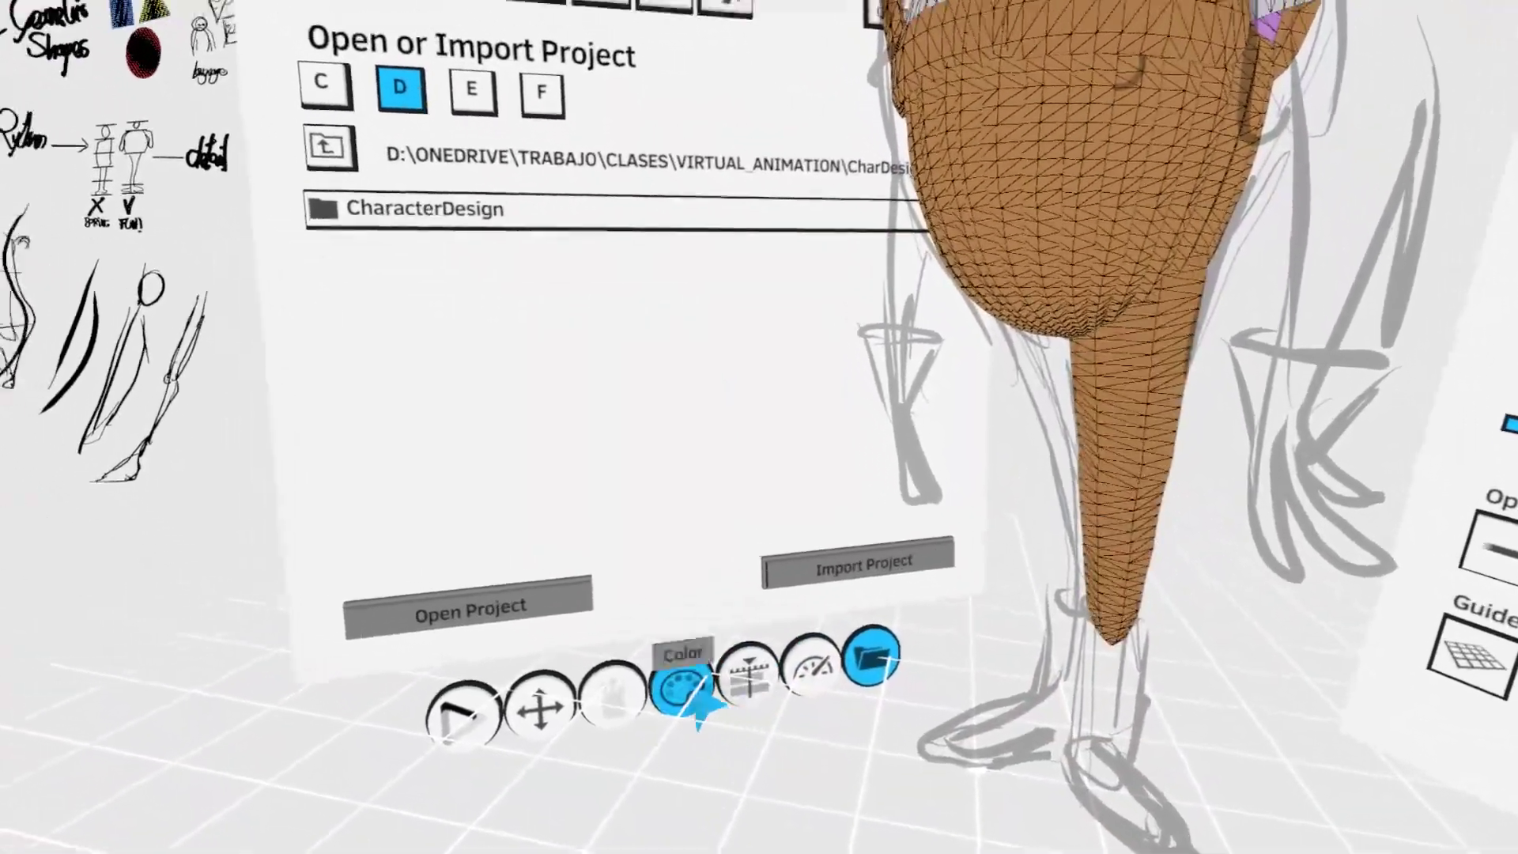
pyautogui.click(681, 682)
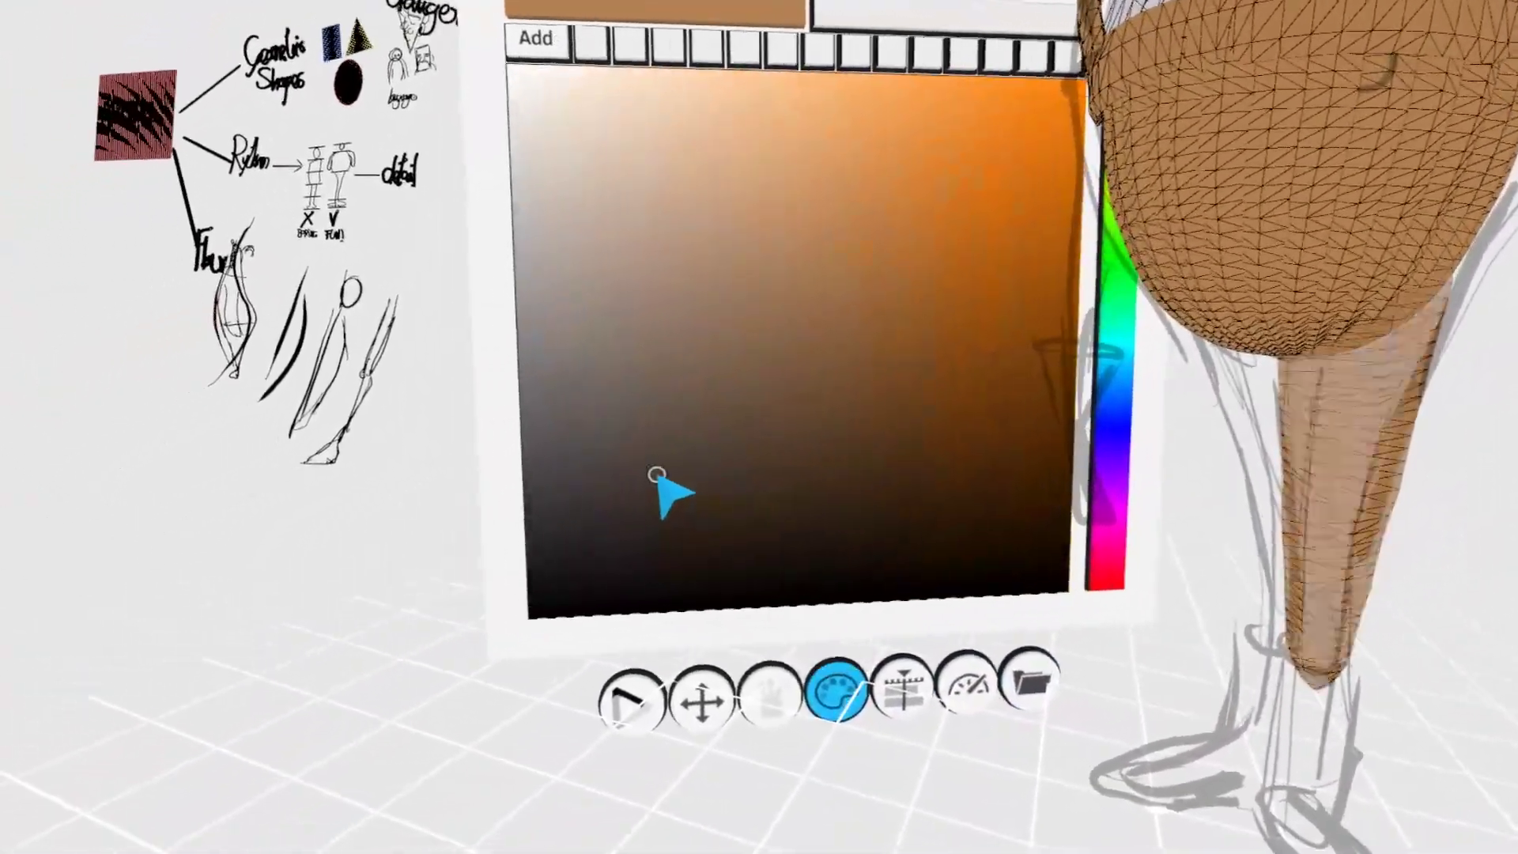
pyautogui.moveTo(657, 475)
pyautogui.mouseDown()
pyautogui.moveTo(729, 705)
pyautogui.moveTo(708, 769)
pyautogui.mouseUp()
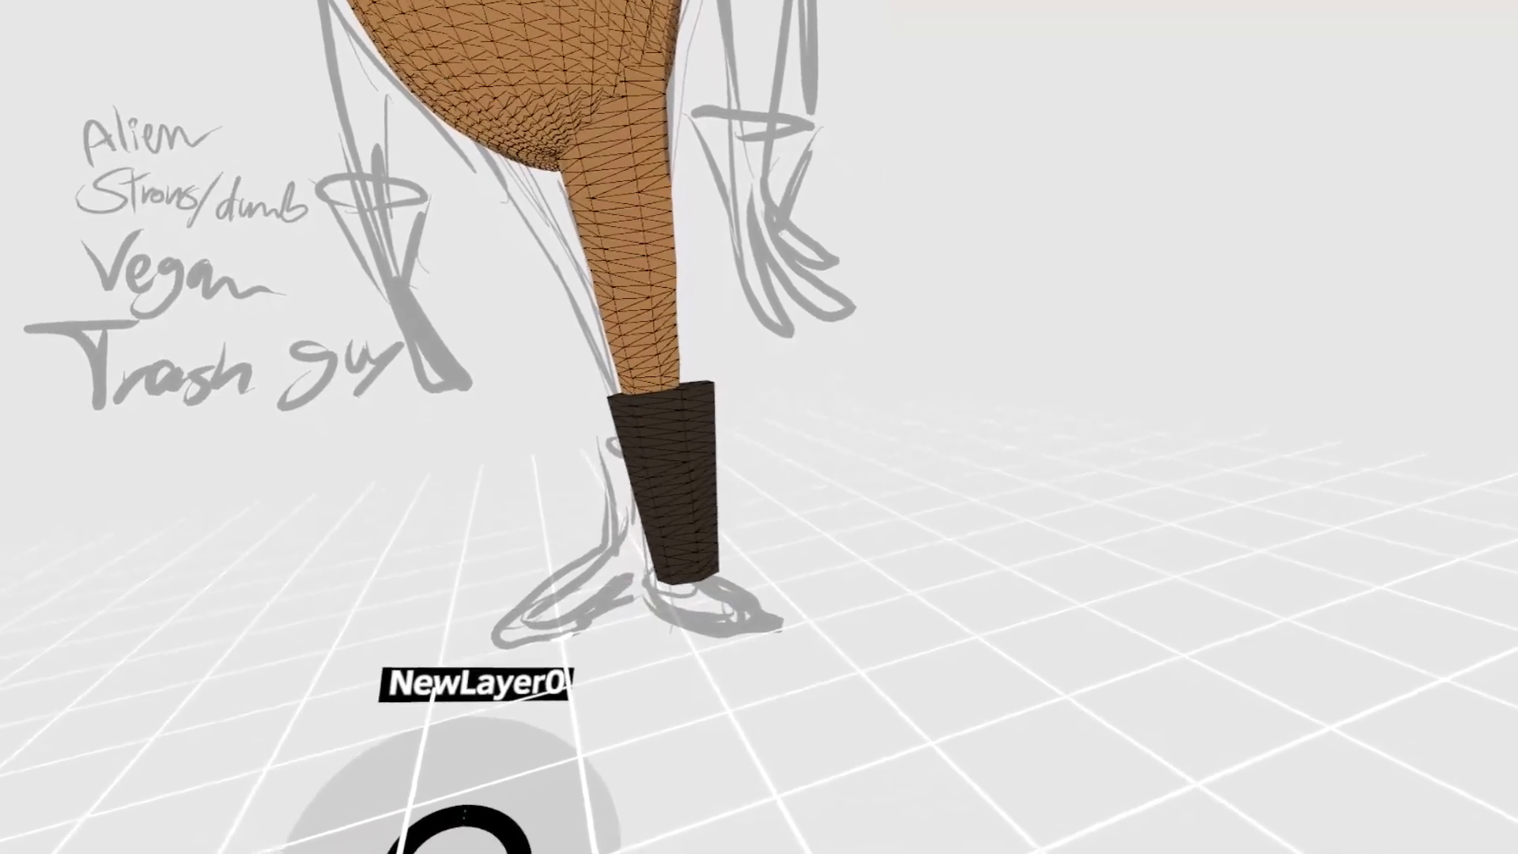
pyautogui.moveTo(726, 458); pyautogui.dragTo(715, 481)
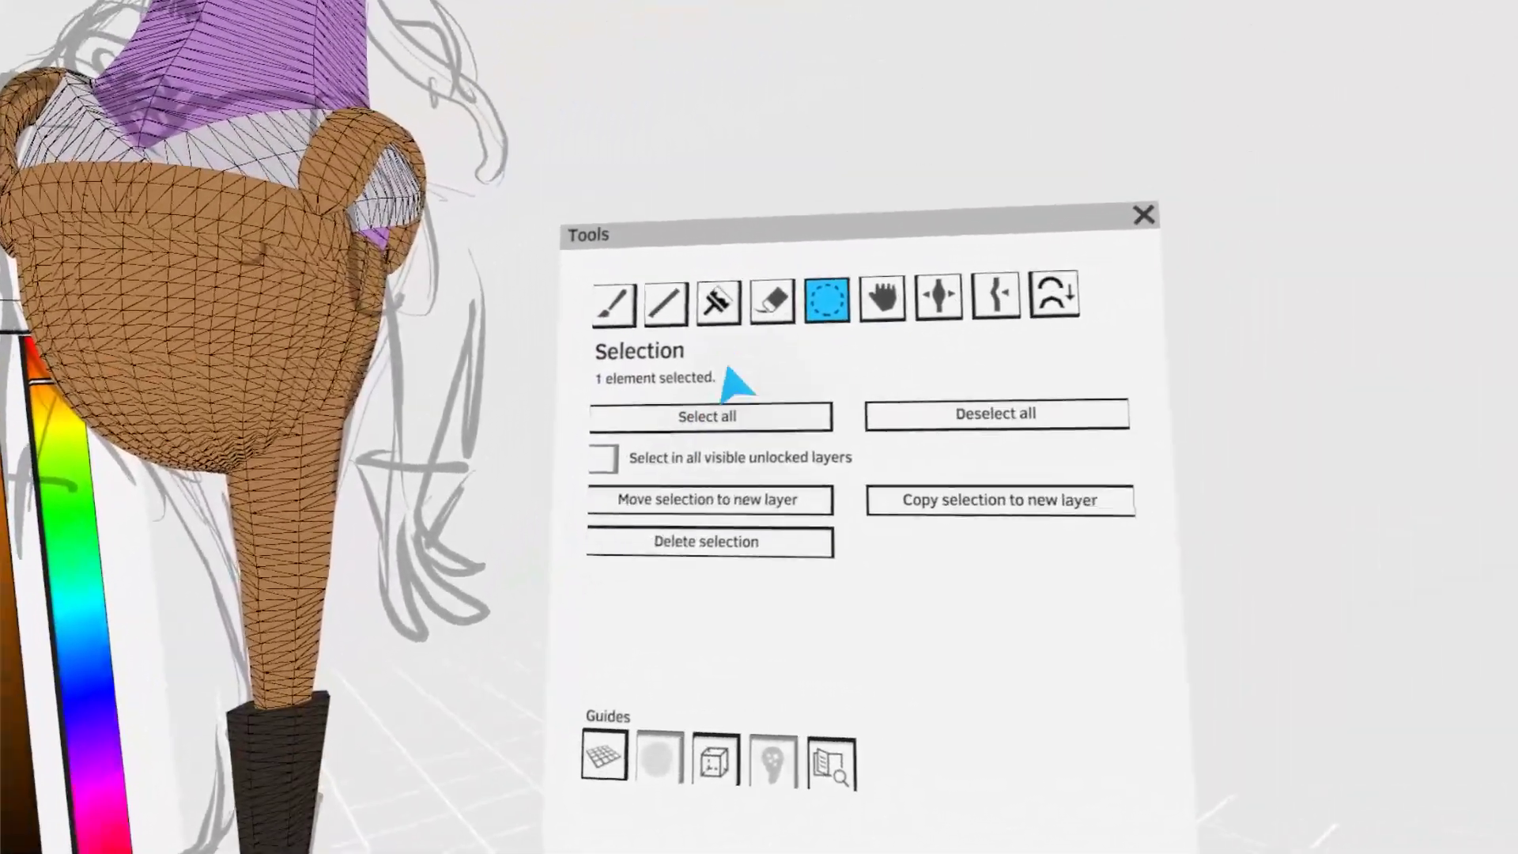
# - Paint the boot's foot with the block-shaped brush, running from the heel to the toe along the sketch
pyautogui.click(686, 276)
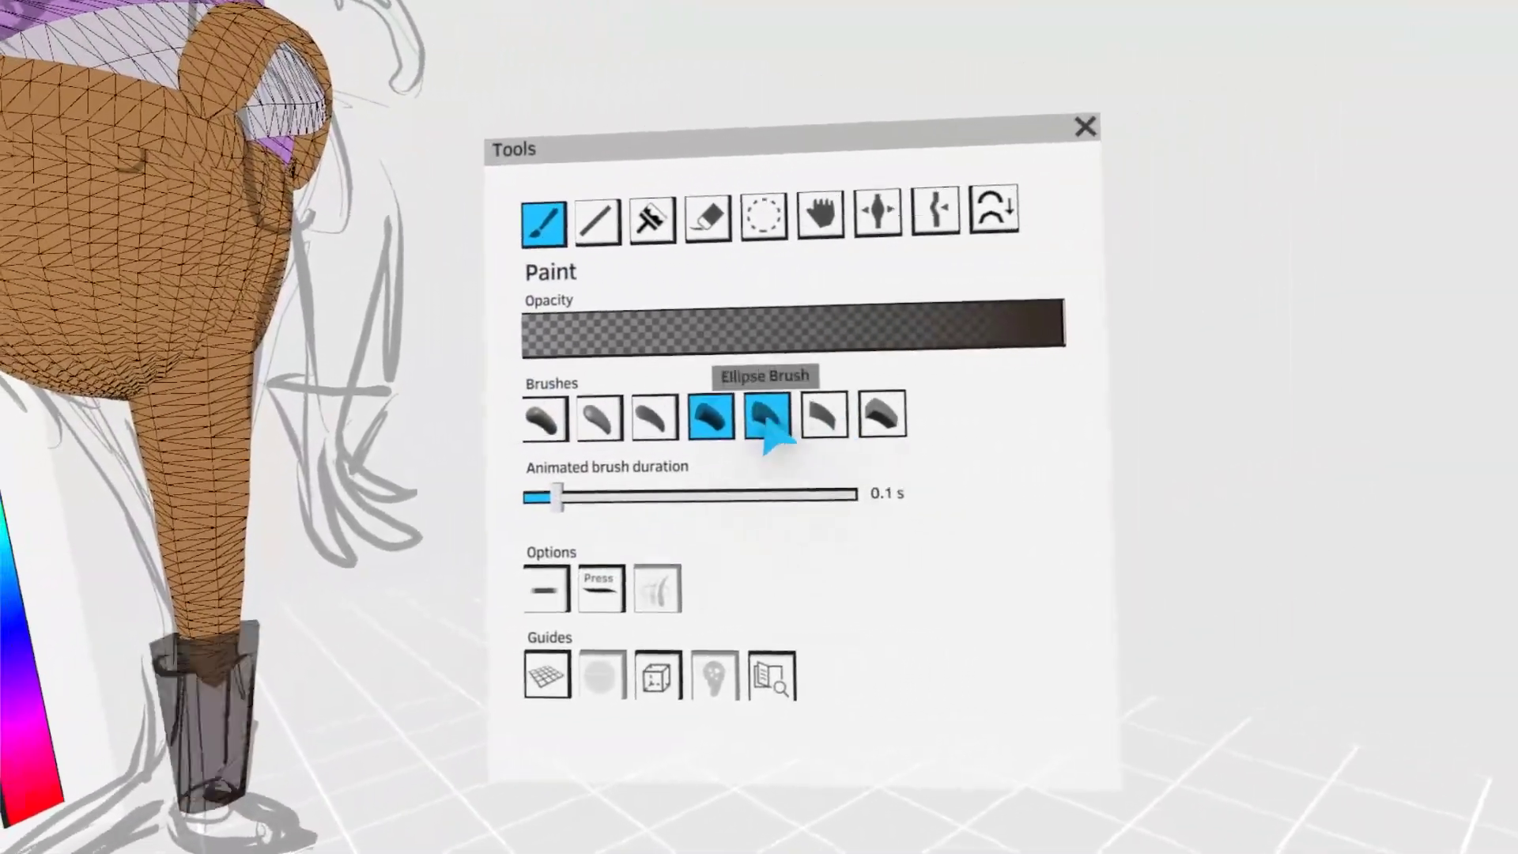
pyautogui.click(884, 412)
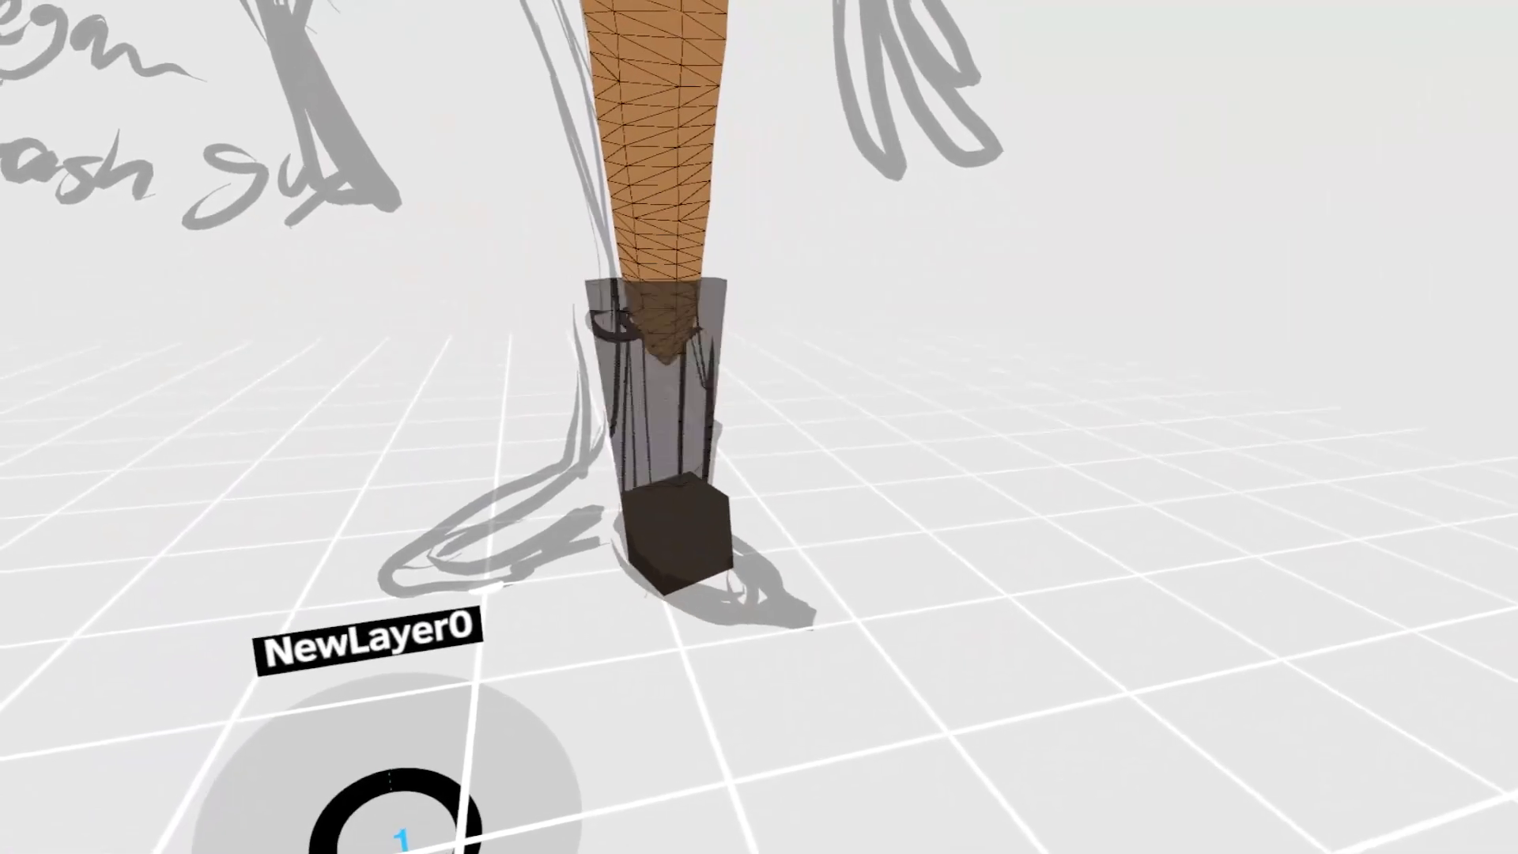
pyautogui.moveTo(678, 538)
pyautogui.mouseDown()
pyautogui.moveTo(822, 597)
pyautogui.moveTo(779, 618)
pyautogui.moveTo(768, 602)
pyautogui.mouseUp()
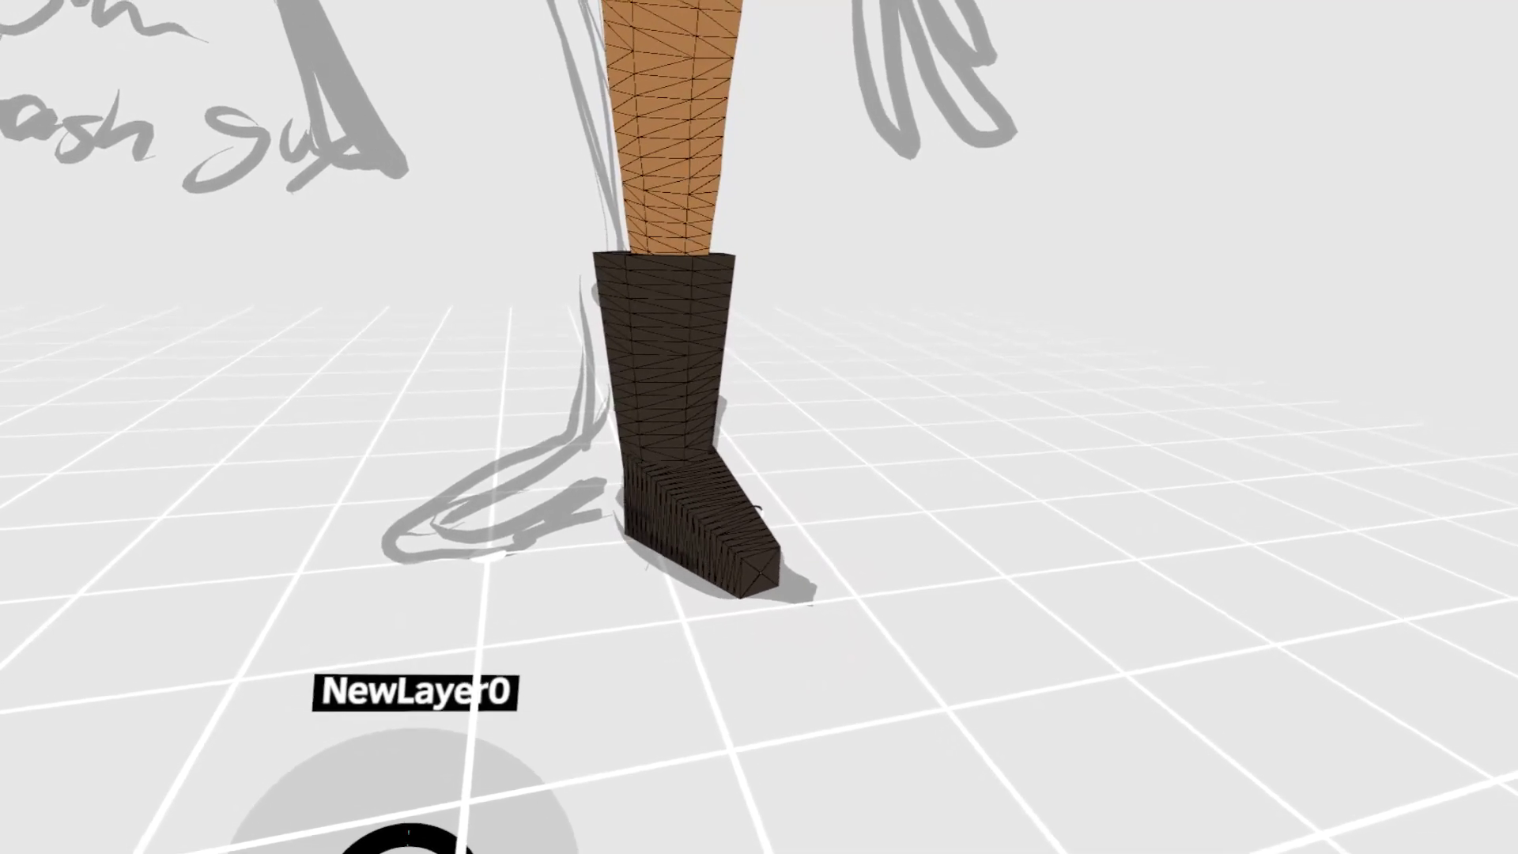
pyautogui.moveTo(965, 461); pyautogui.dragTo(774, 501, button='middle')
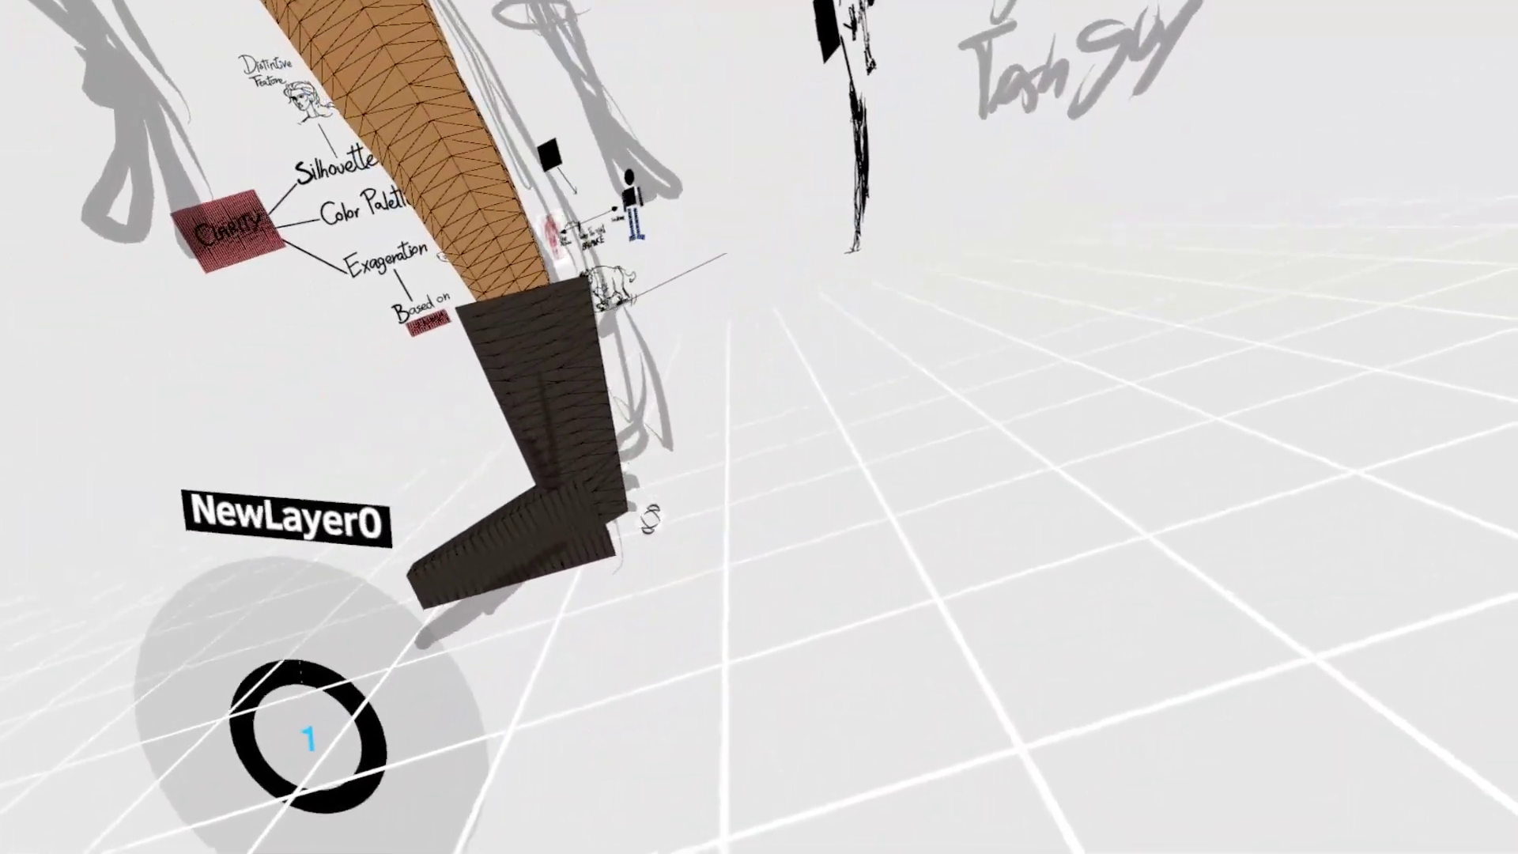
# - Paint a dark brown arm hanging from the shoulder beside the strap and bend it to the sketch with Grab
pyautogui.click(643, 502)
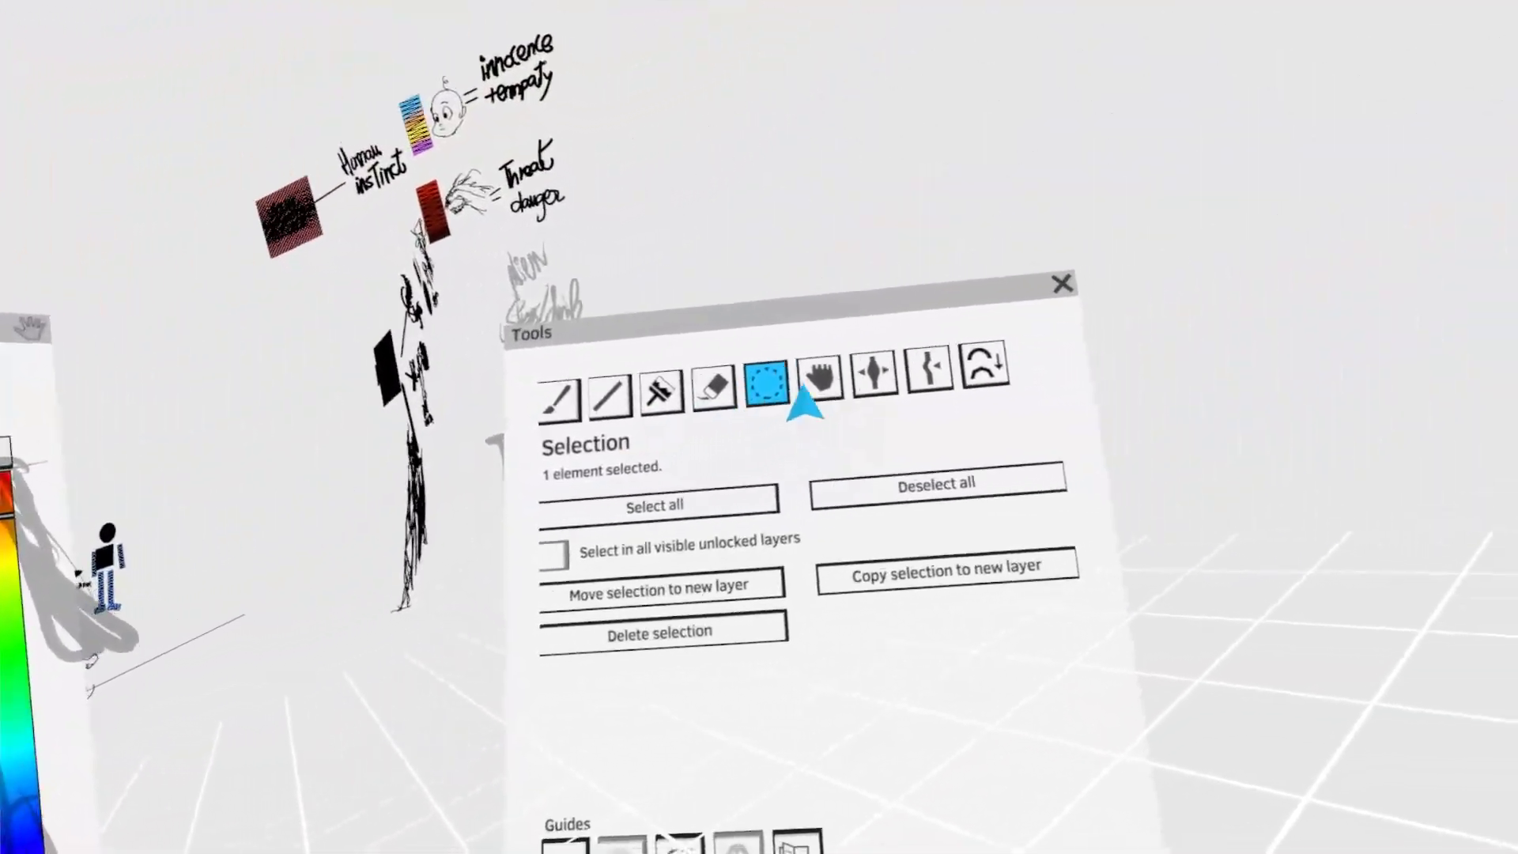
pyautogui.click(814, 381)
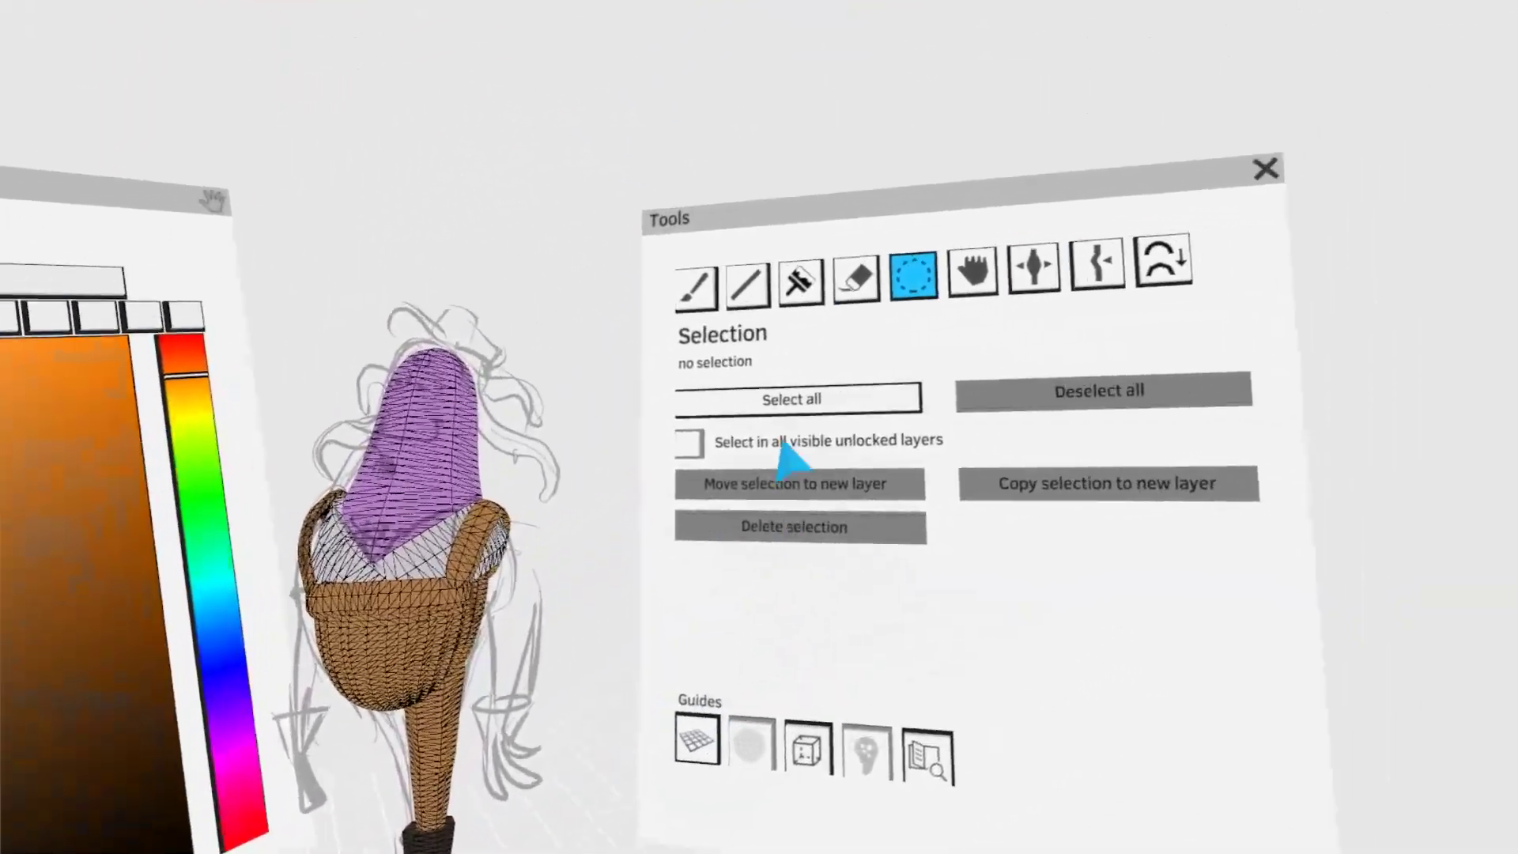
pyautogui.click(760, 313)
pyautogui.click(771, 413)
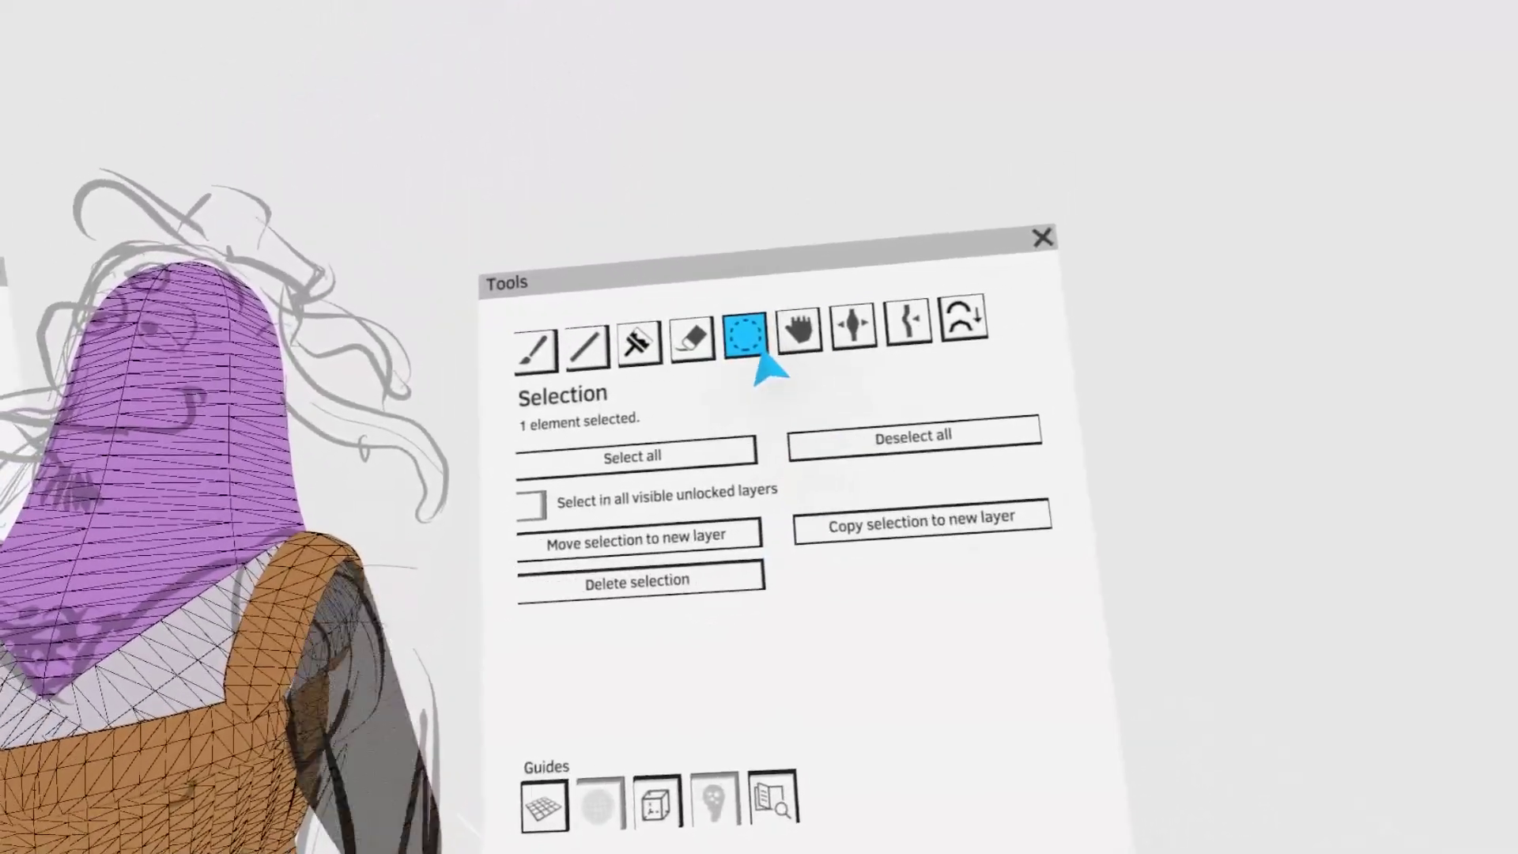
pyautogui.click(800, 332)
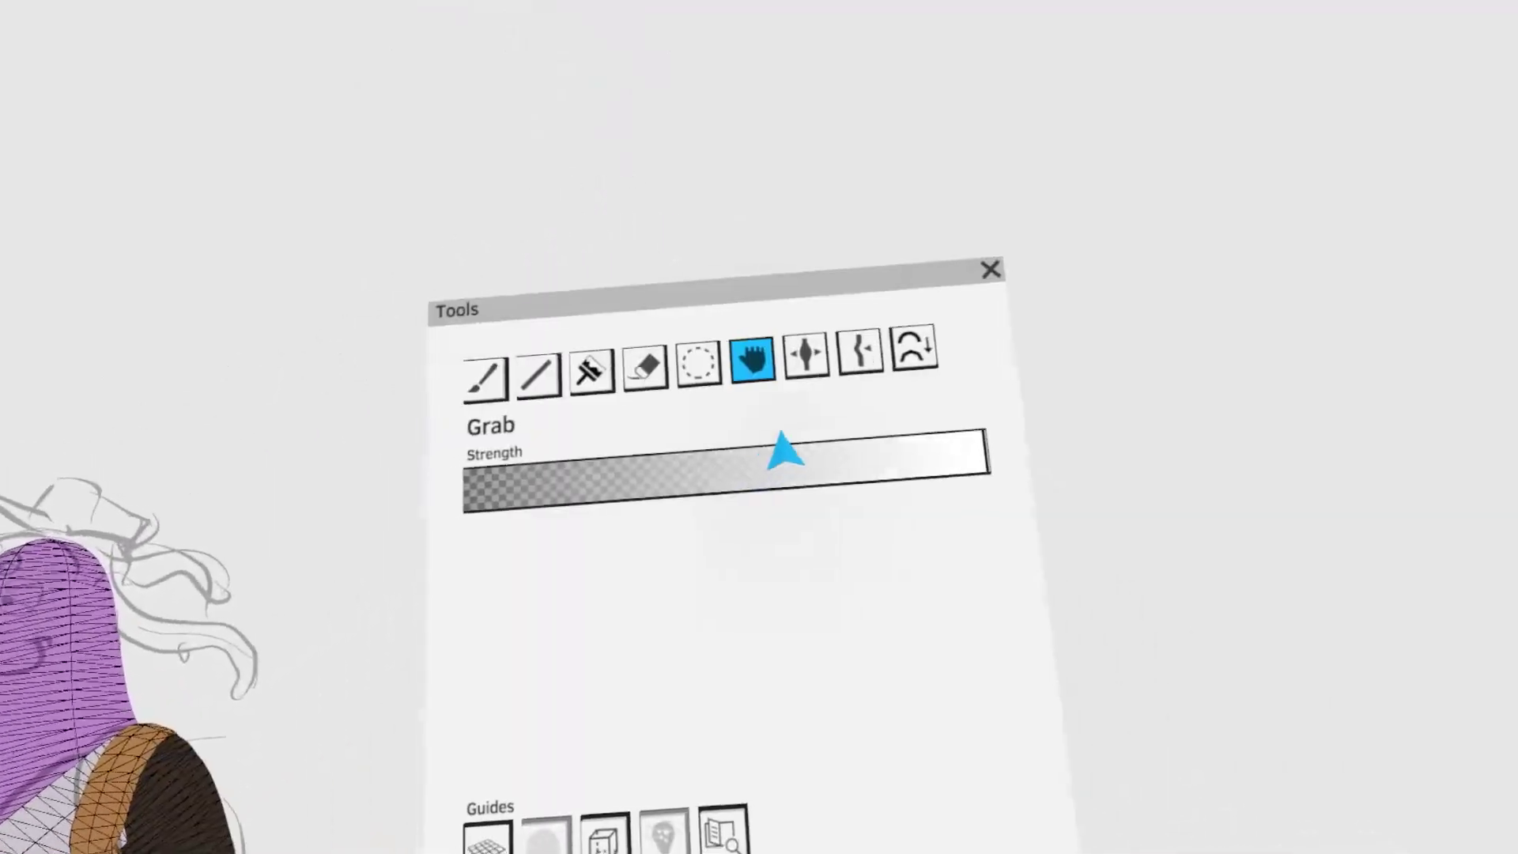
pyautogui.click(850, 316)
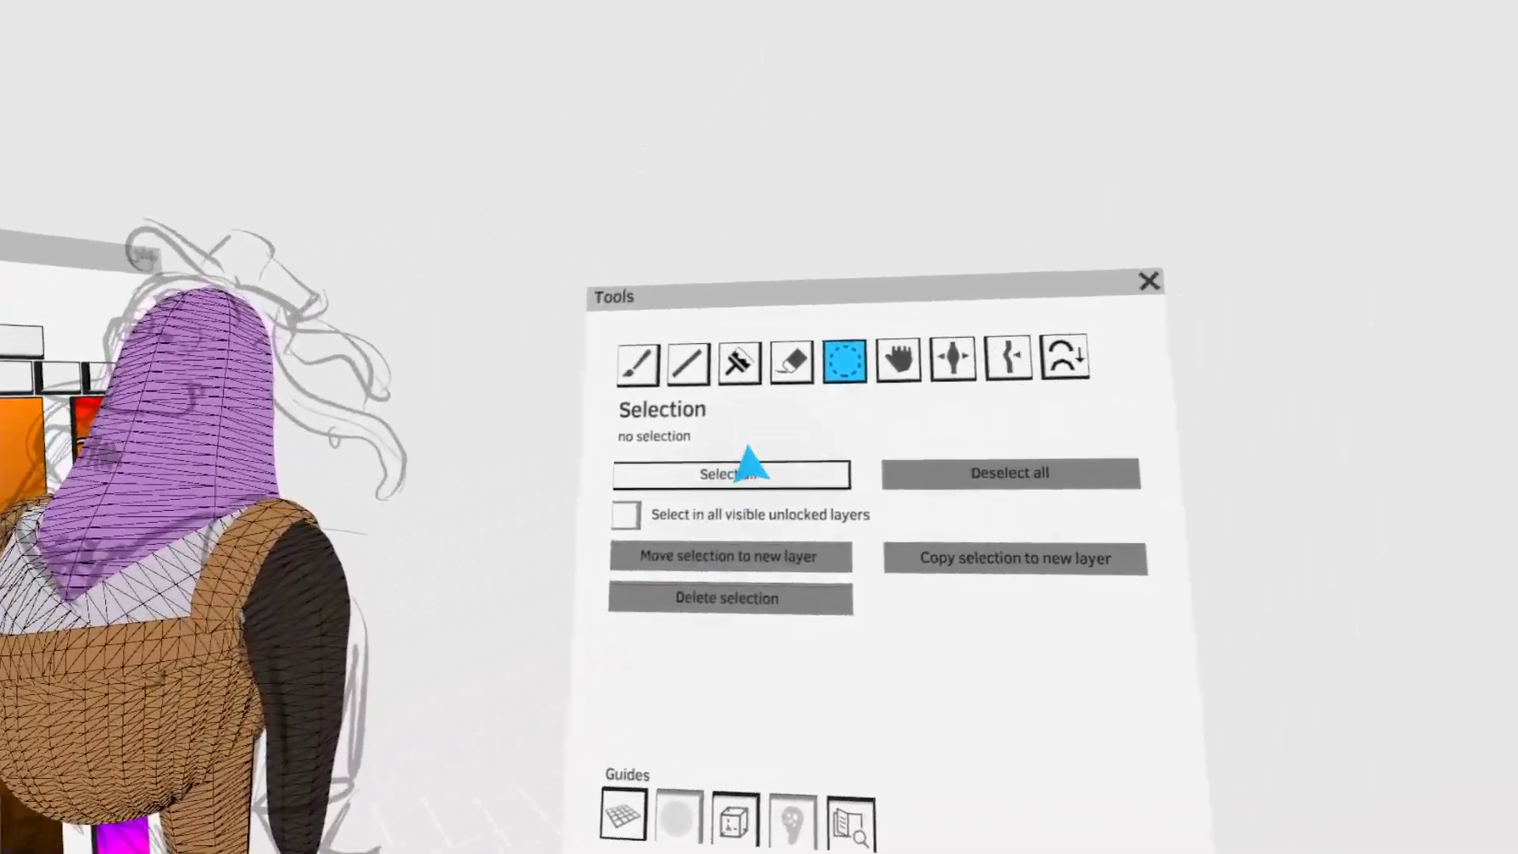
# - Colorize the arm purple below a light grey sleeve and paint a dark brown glove cuff around the wrist
pyautogui.click(738, 359)
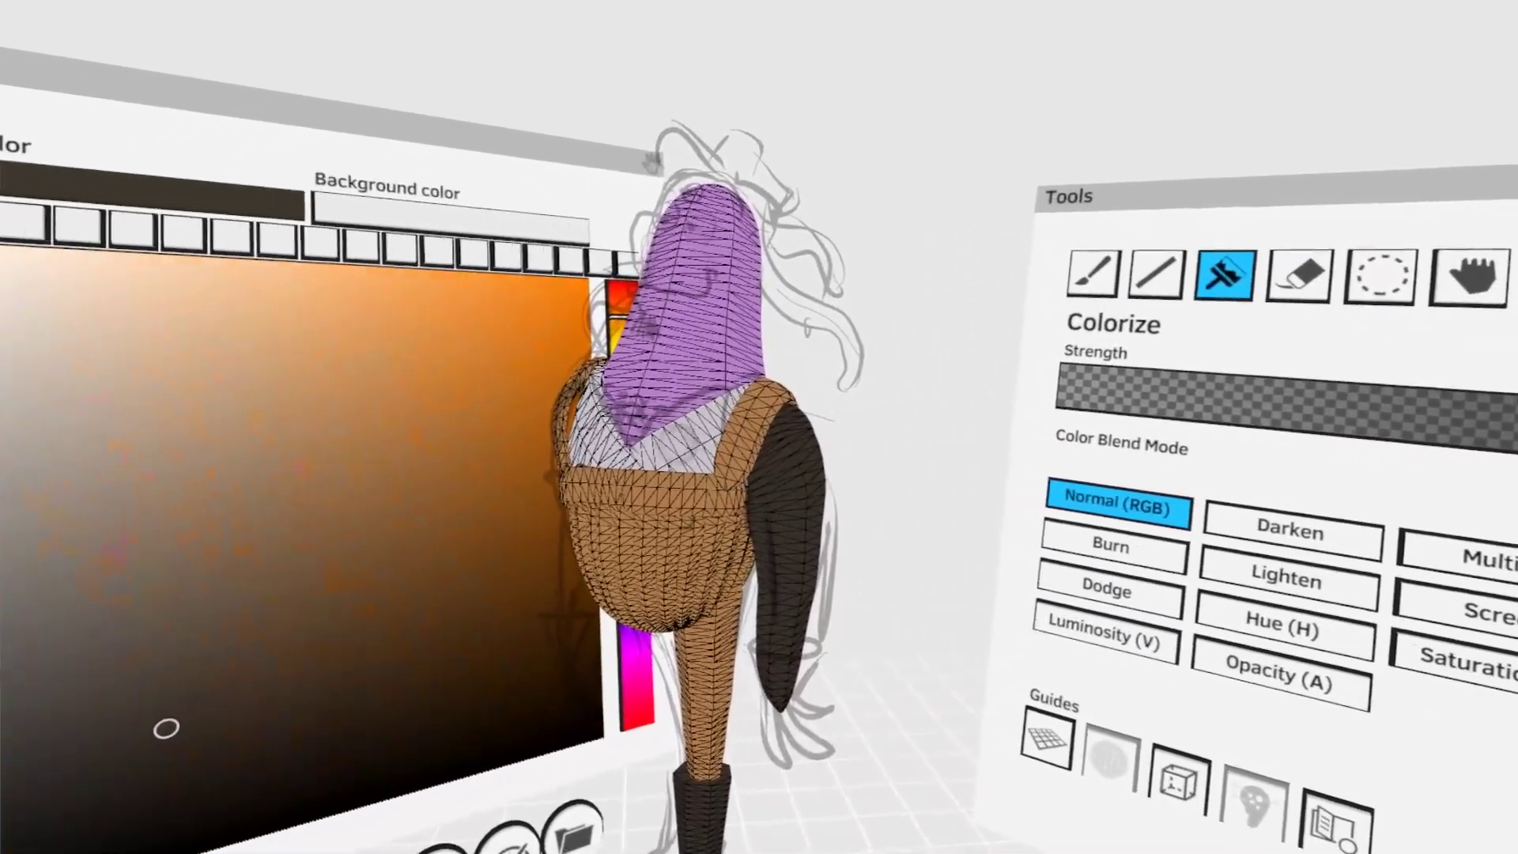
pyautogui.click(668, 431)
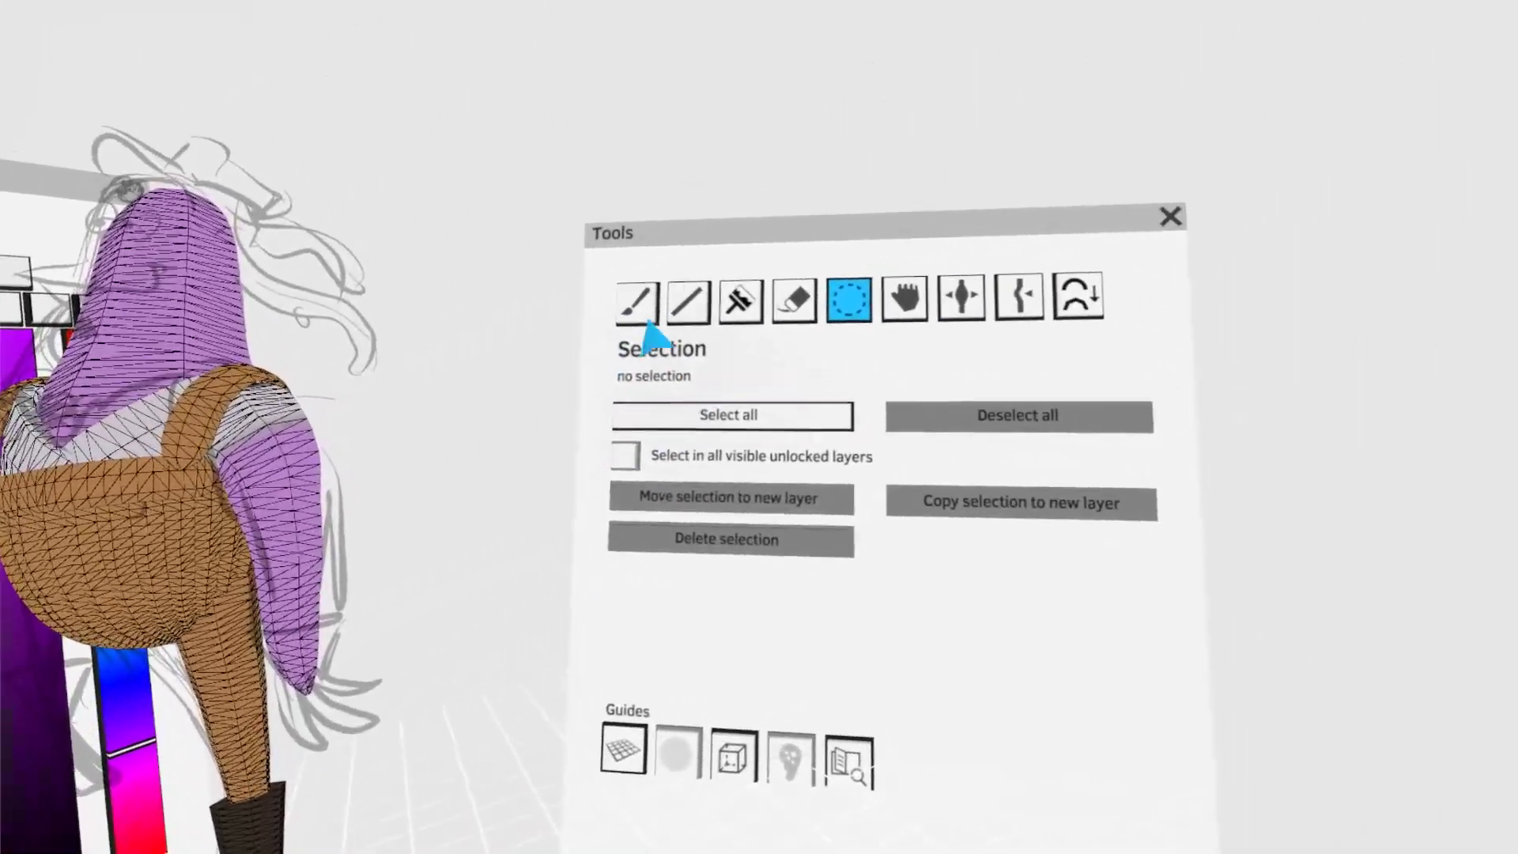
pyautogui.click(645, 318)
pyautogui.click(712, 450)
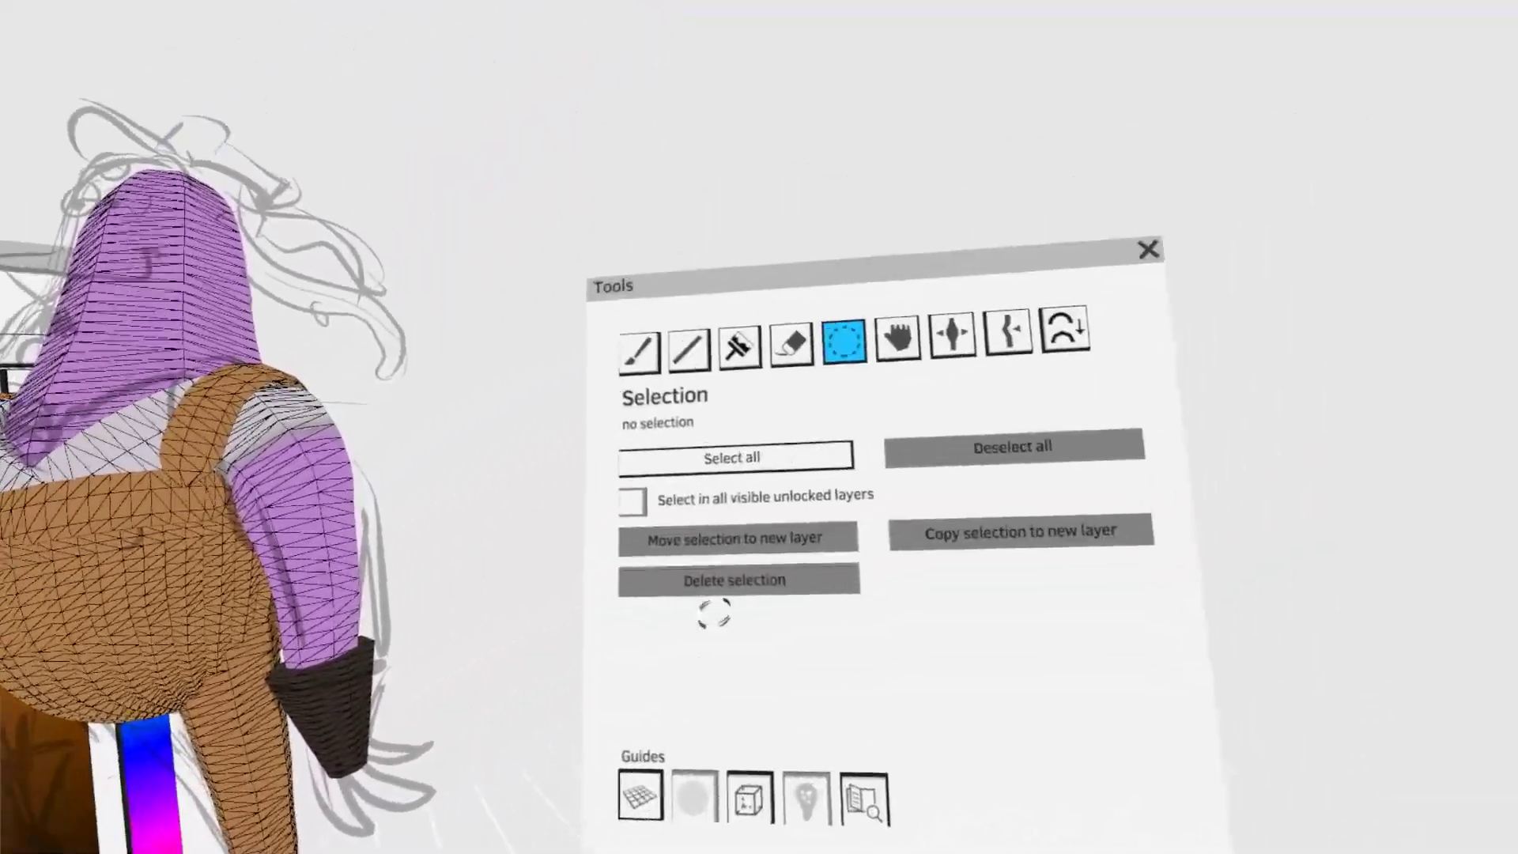
# - Paint one rounded dark brown finger from the glove's lower end and bend it into shape with Grab
pyautogui.click(720, 317)
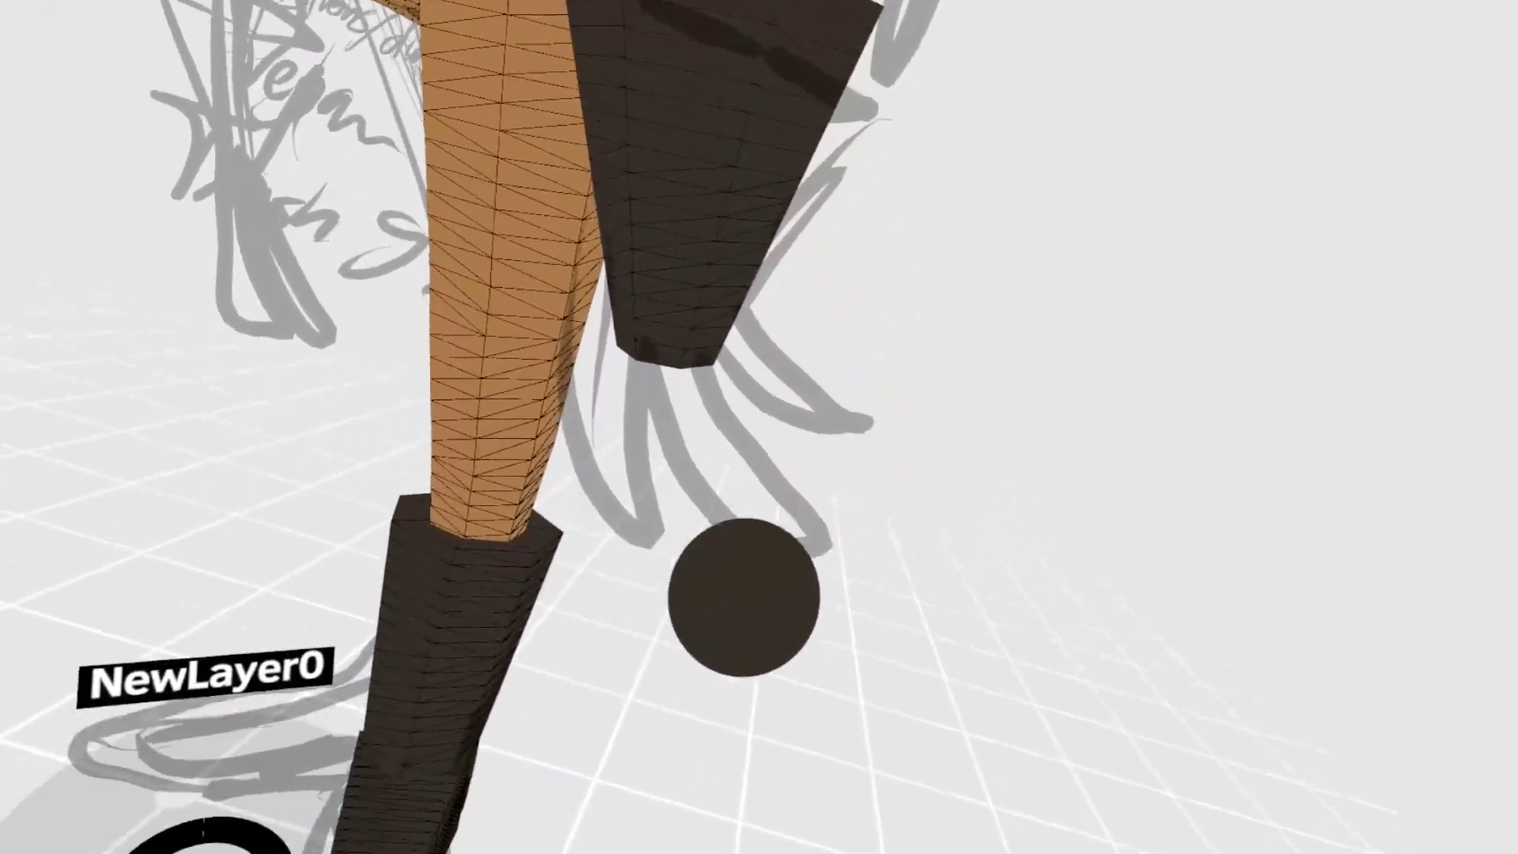
pyautogui.moveTo(673, 400)
pyautogui.mouseDown()
pyautogui.moveTo(671, 604)
pyautogui.moveTo(661, 593)
pyautogui.mouseUp()
pyautogui.moveTo(718, 551)
pyautogui.mouseDown()
pyautogui.moveTo(630, 624)
pyautogui.moveTo(674, 585)
pyautogui.mouseUp()
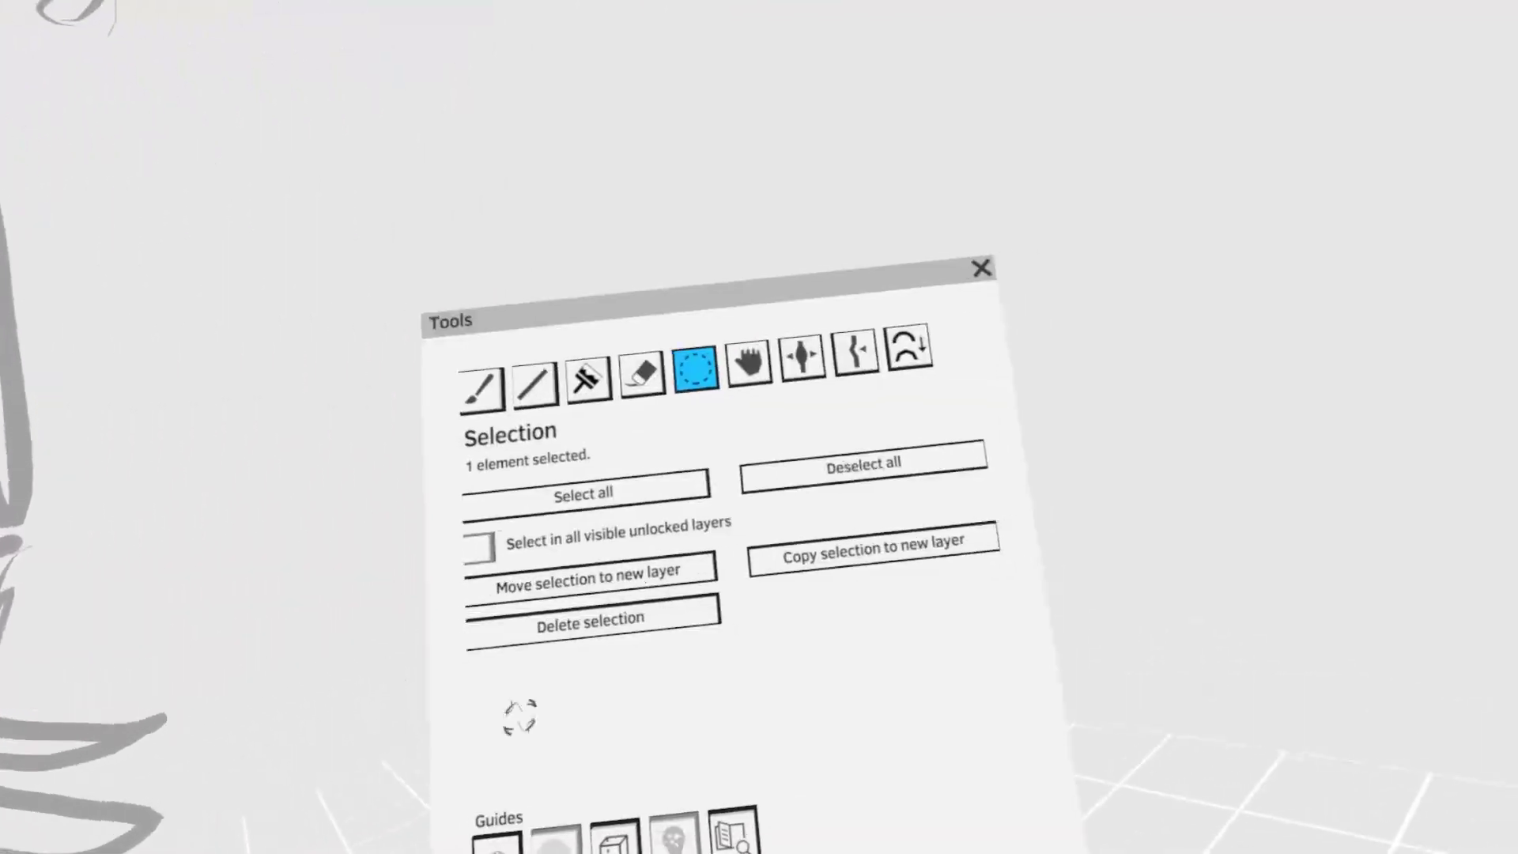
pyautogui.click(747, 364)
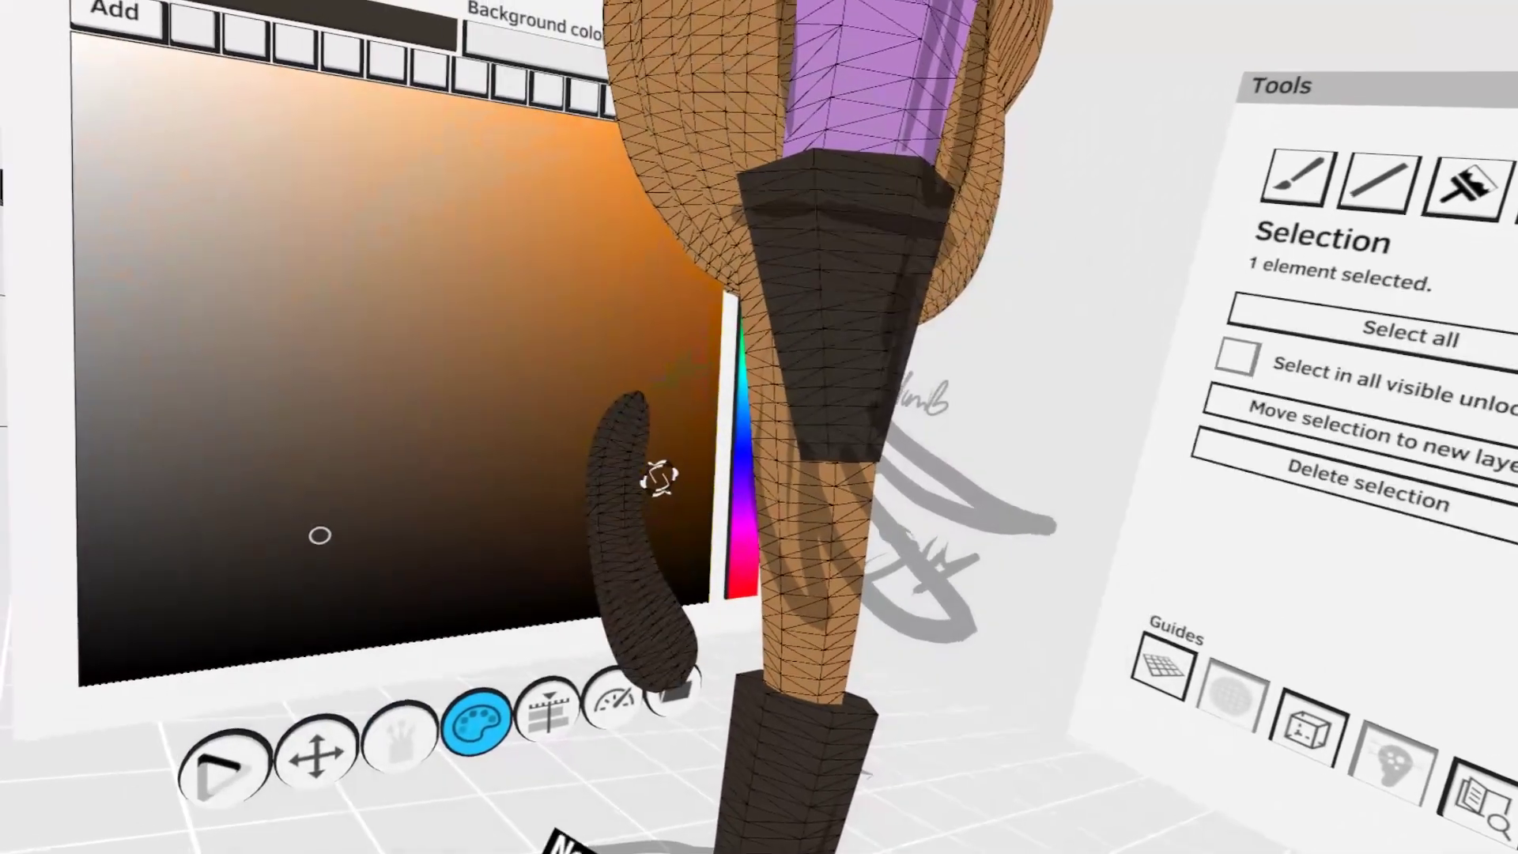
pyautogui.moveTo(657, 481); pyautogui.dragTo(760, 563)
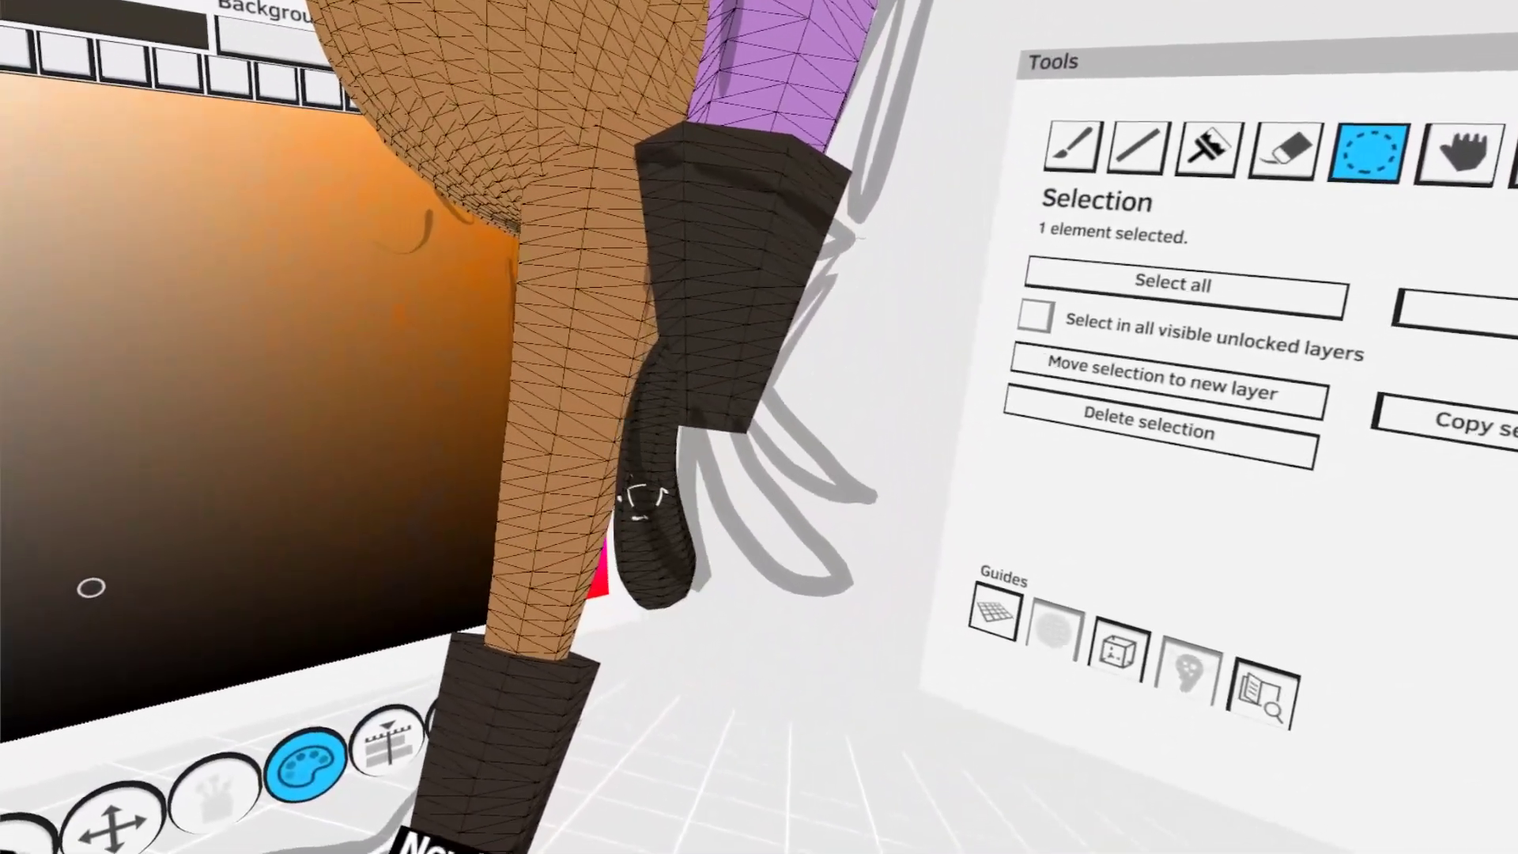
# - Duplicate the finger for the glove's remaining fingers and pose each copy along the sketched hand with Grab
pyautogui.moveTo(680, 533); pyautogui.dragTo(696, 497)
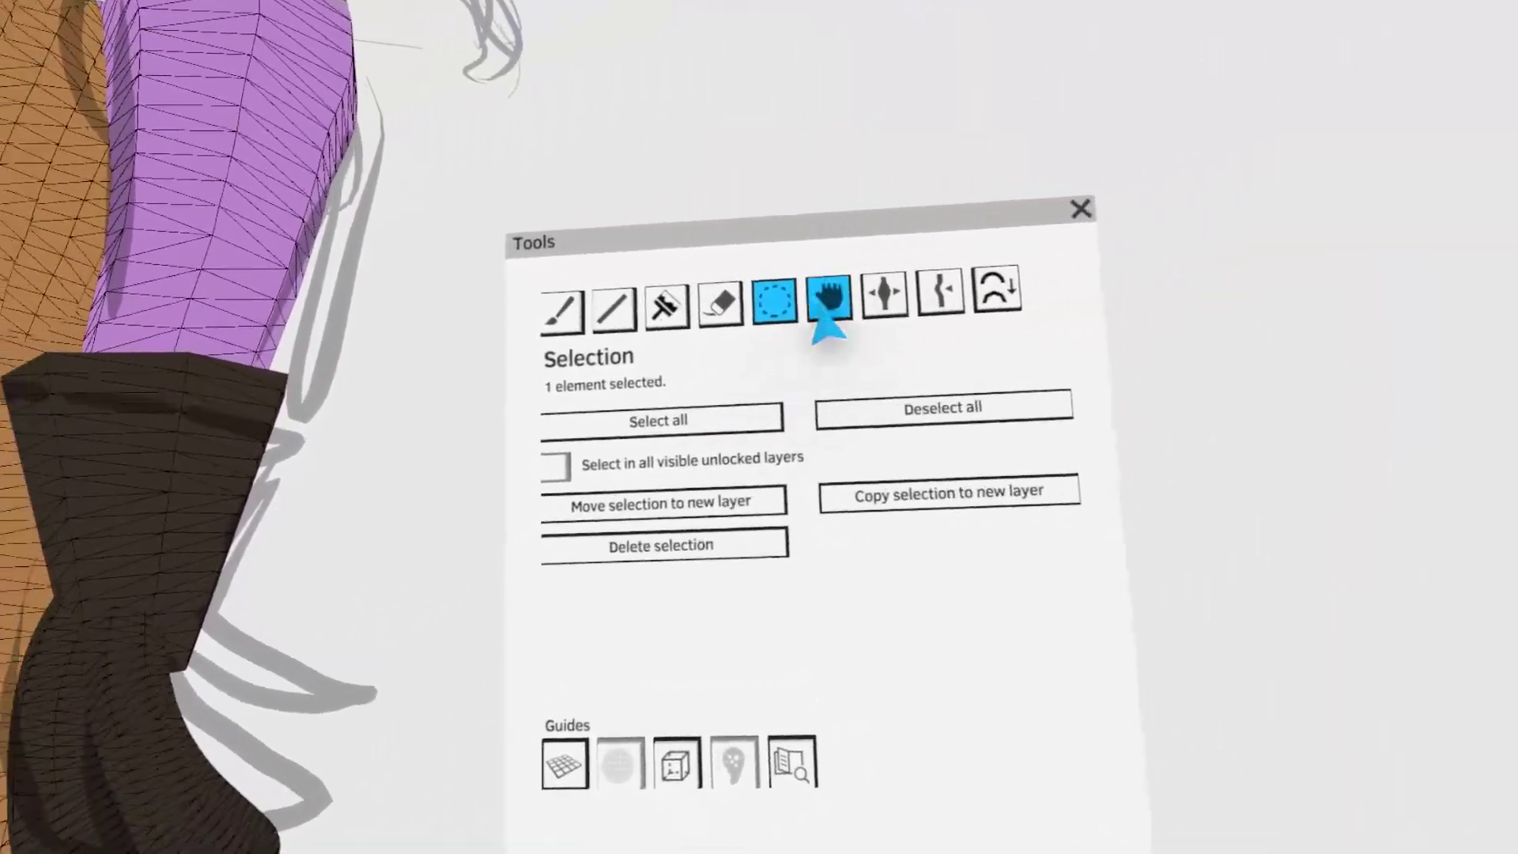
pyautogui.click(1334, 49)
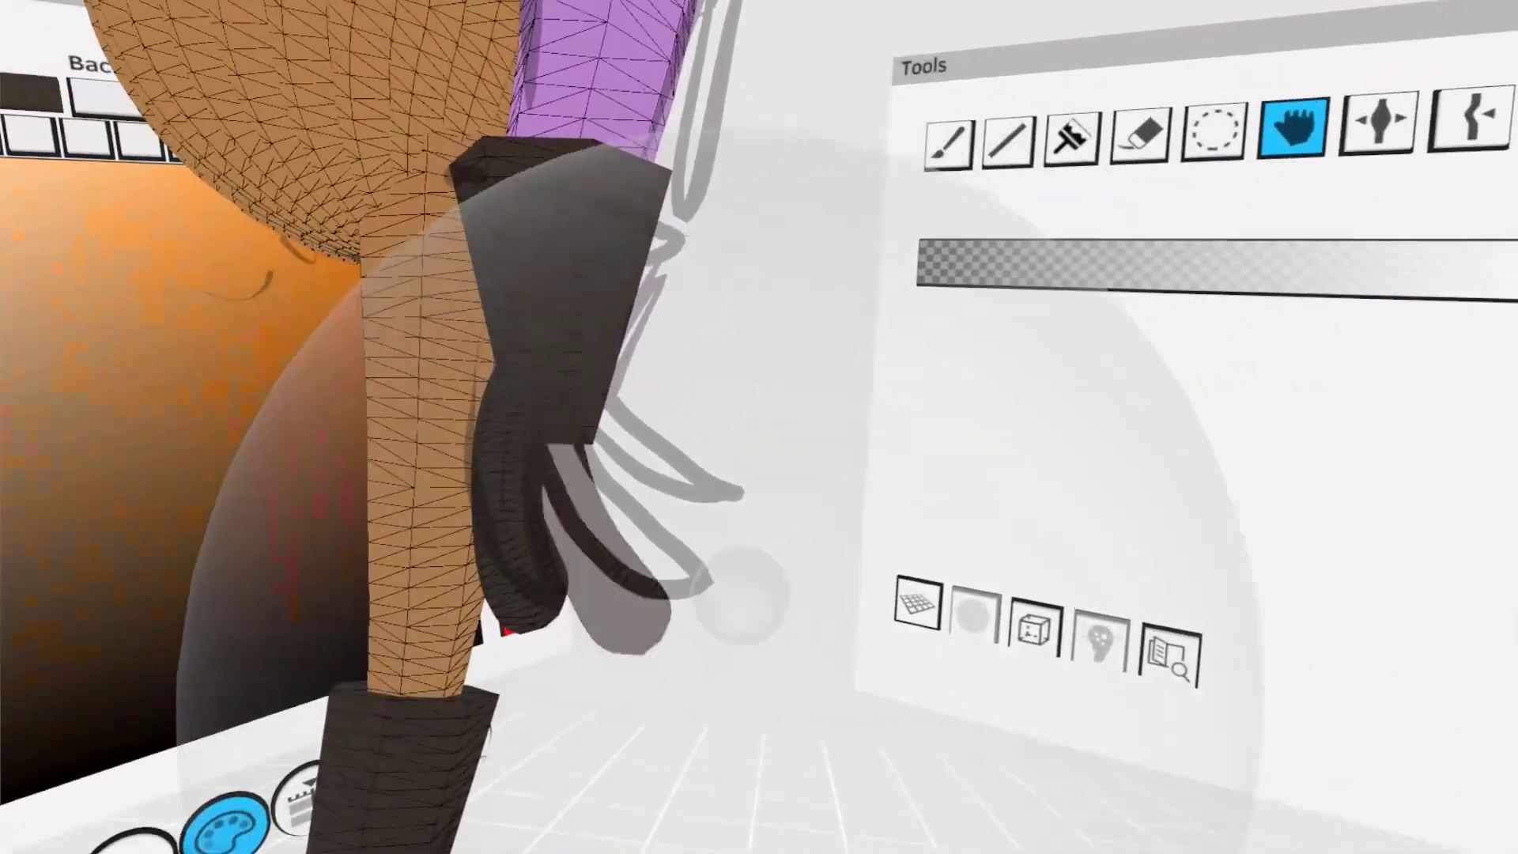
pyautogui.moveTo(712, 612); pyautogui.dragTo(772, 553)
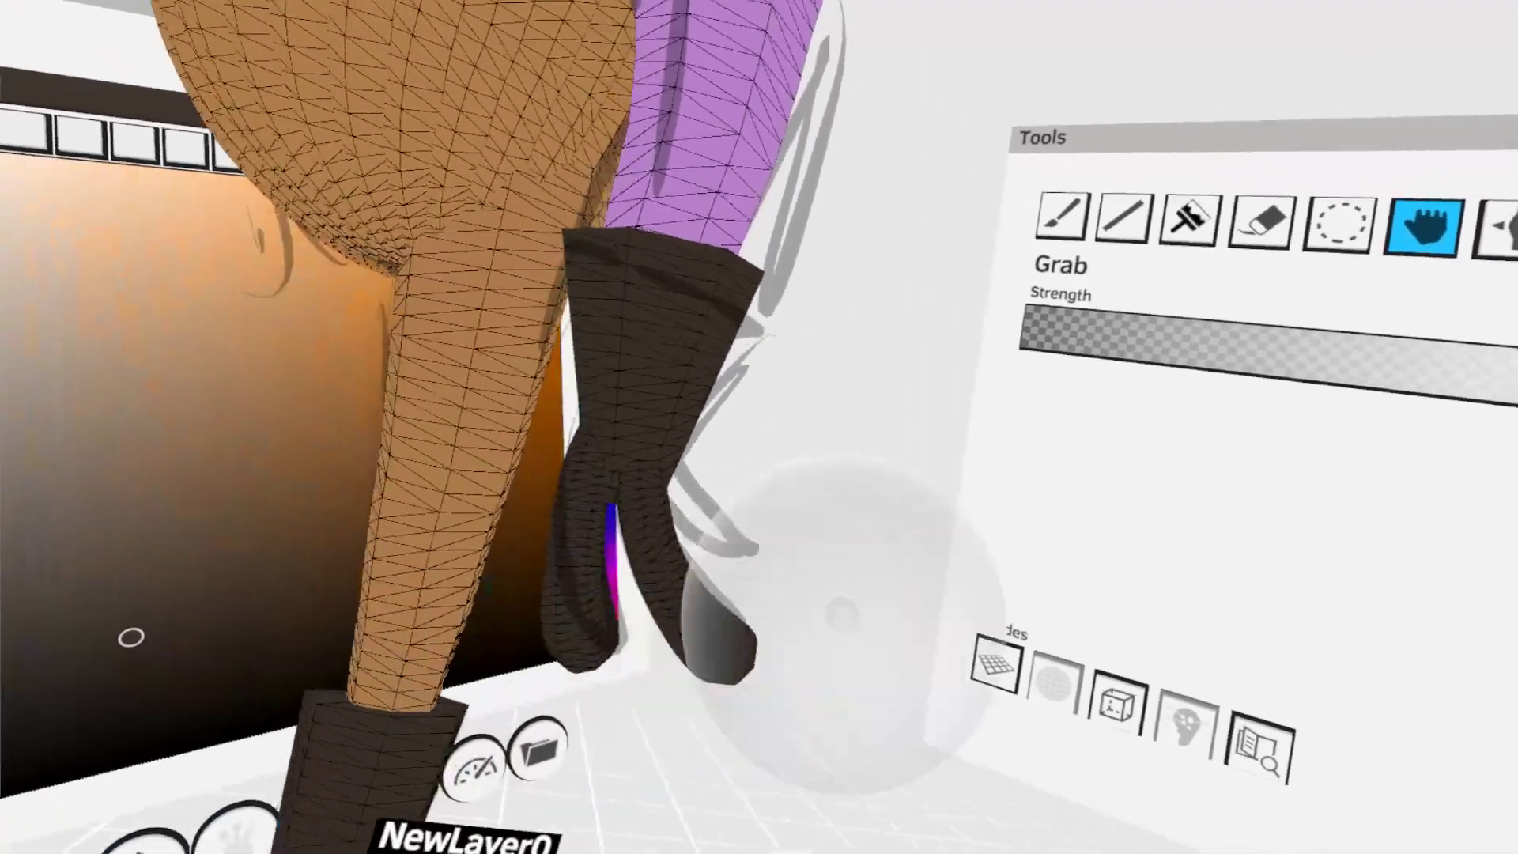
pyautogui.click(1271, 75)
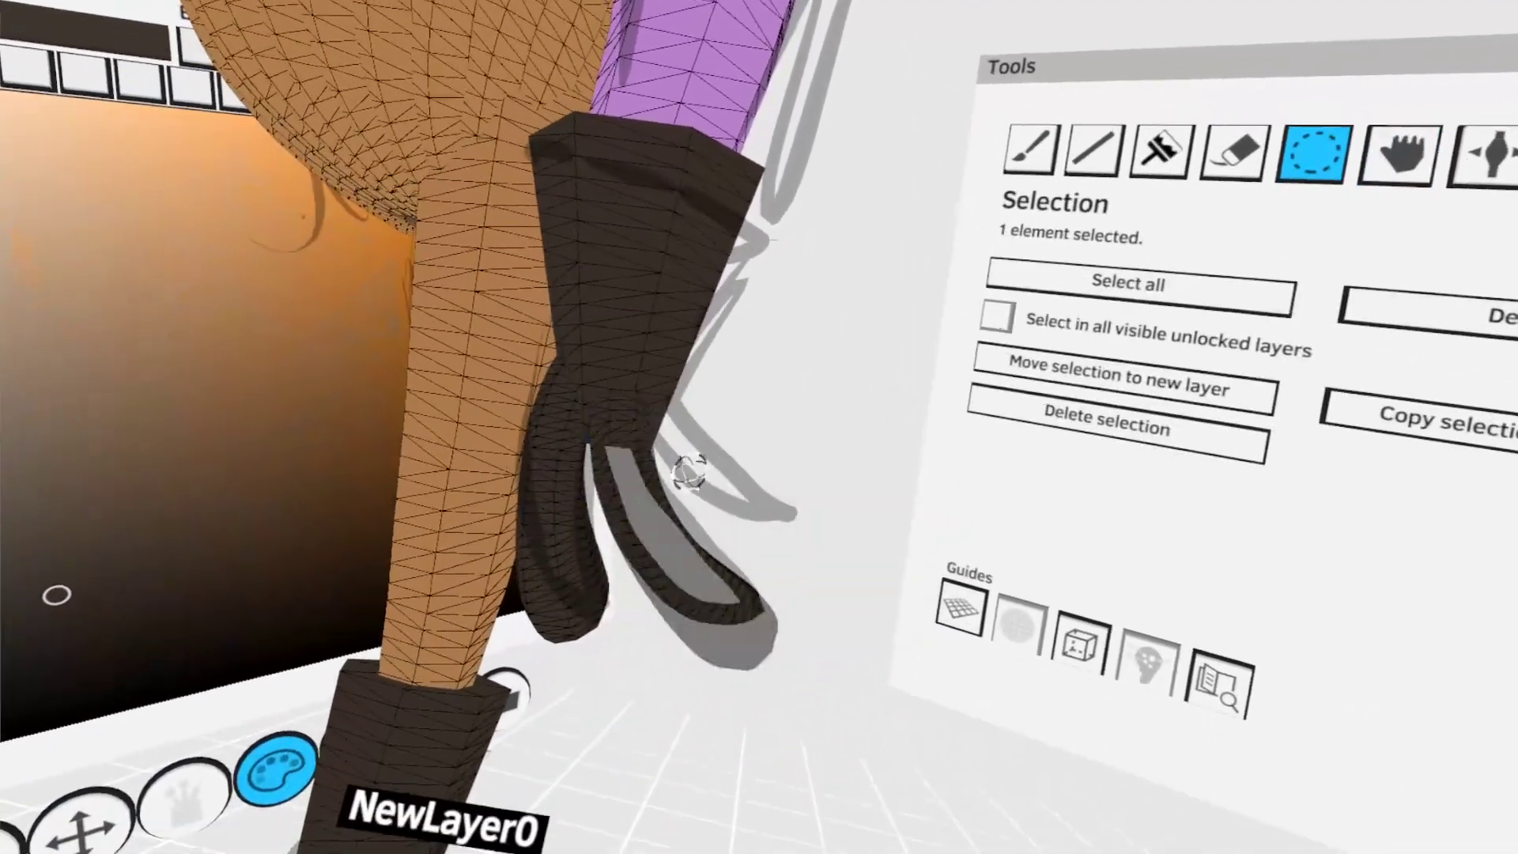
pyautogui.press('g')
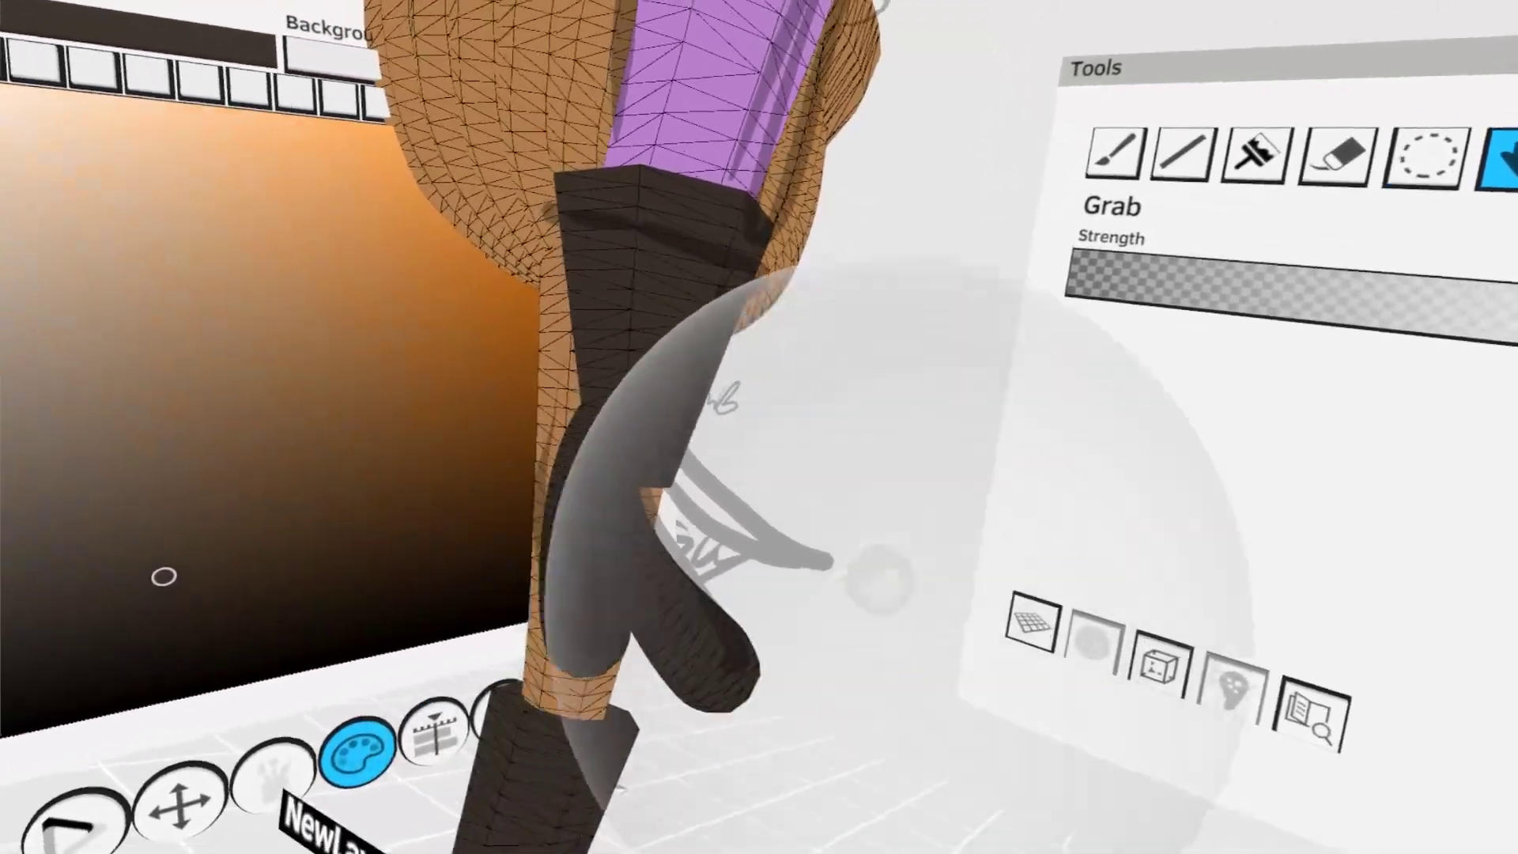
pyautogui.click(1385, 93)
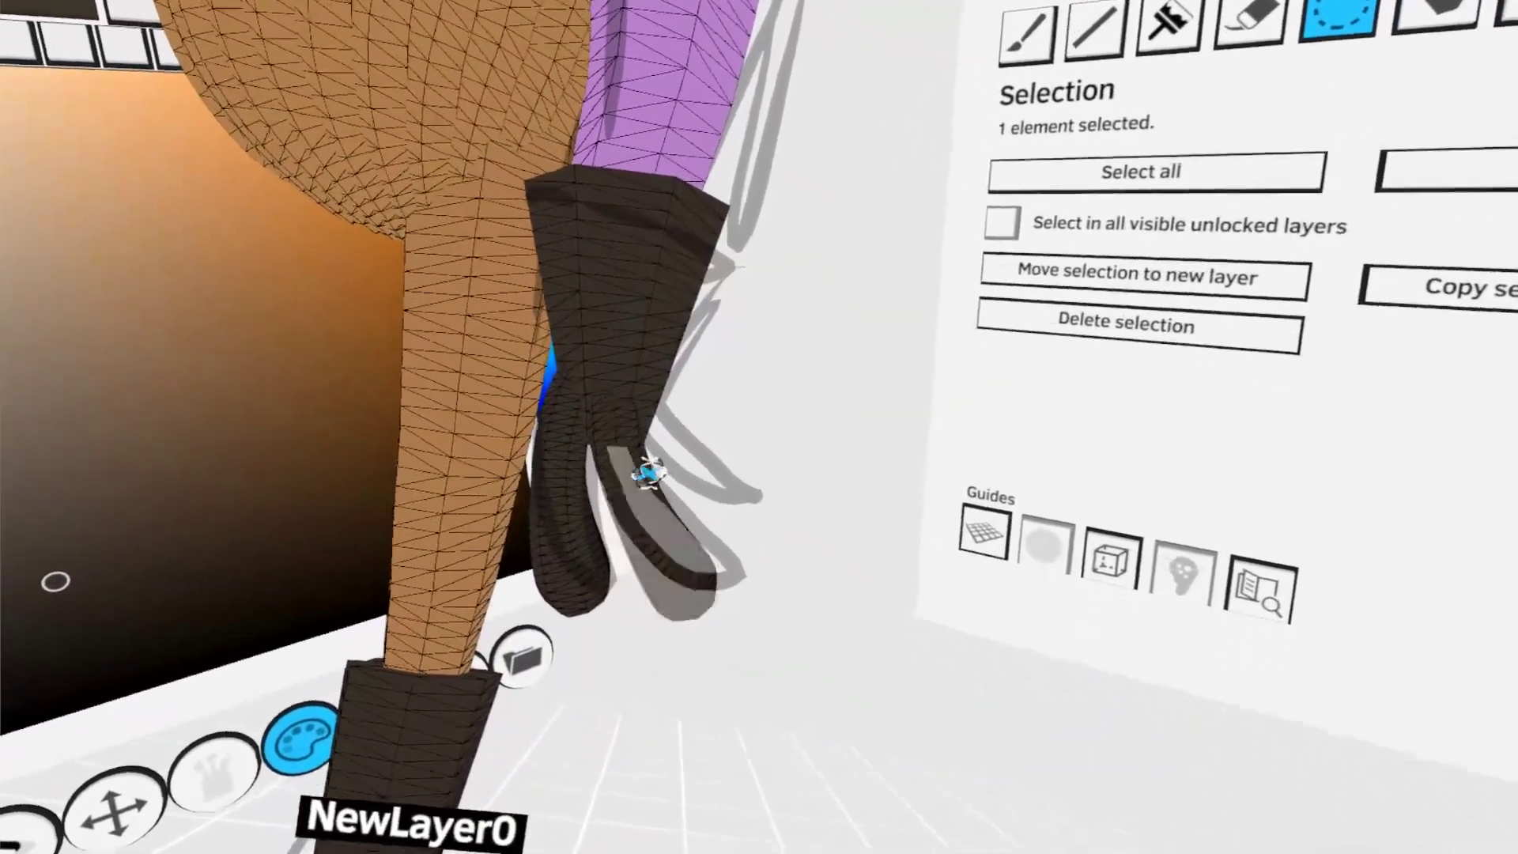
pyautogui.press('g')
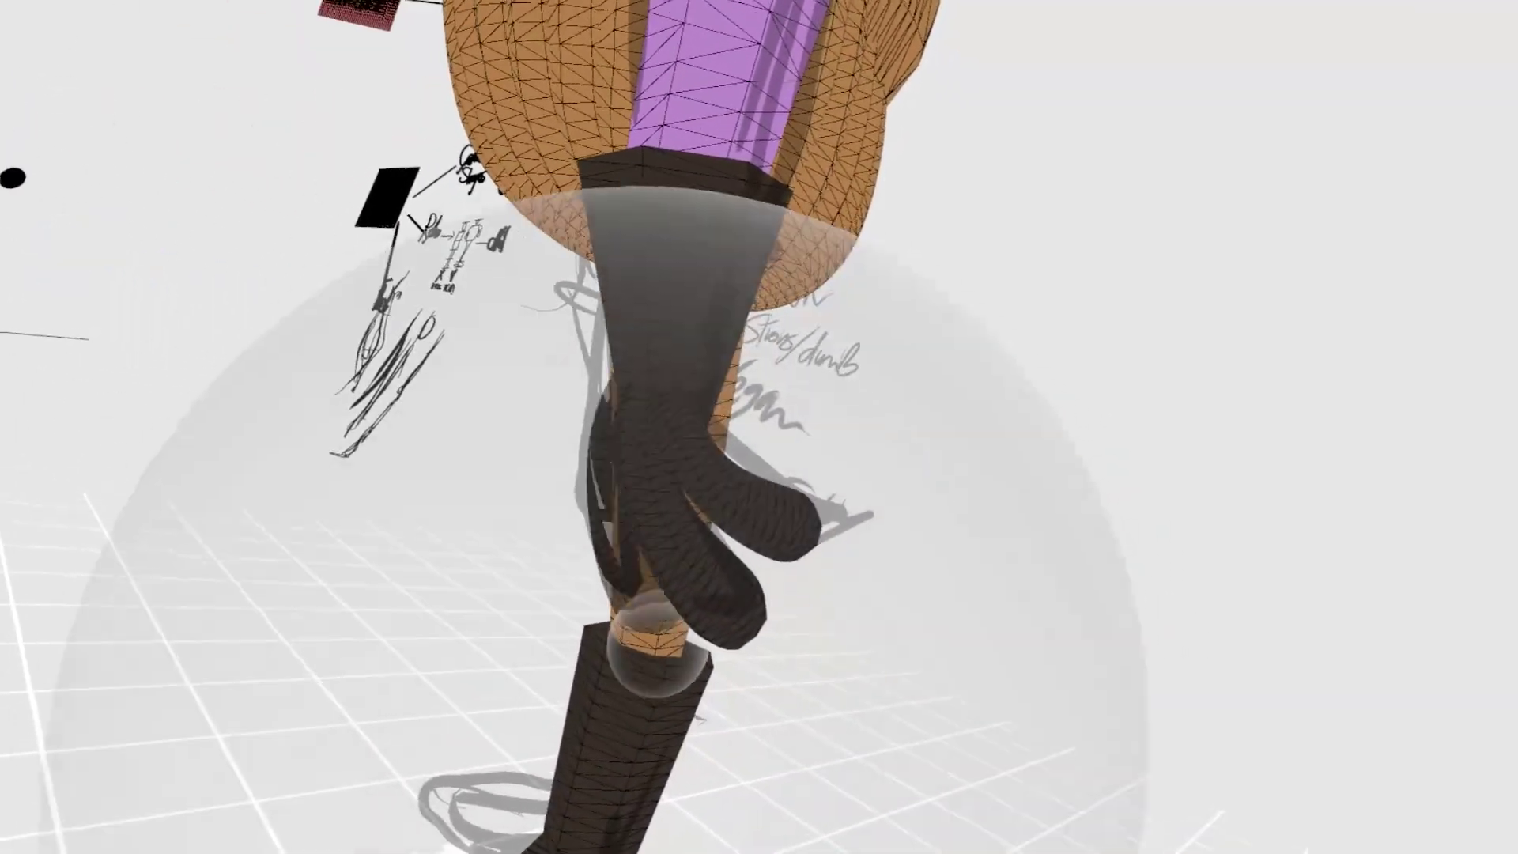
pyautogui.click(636, 621)
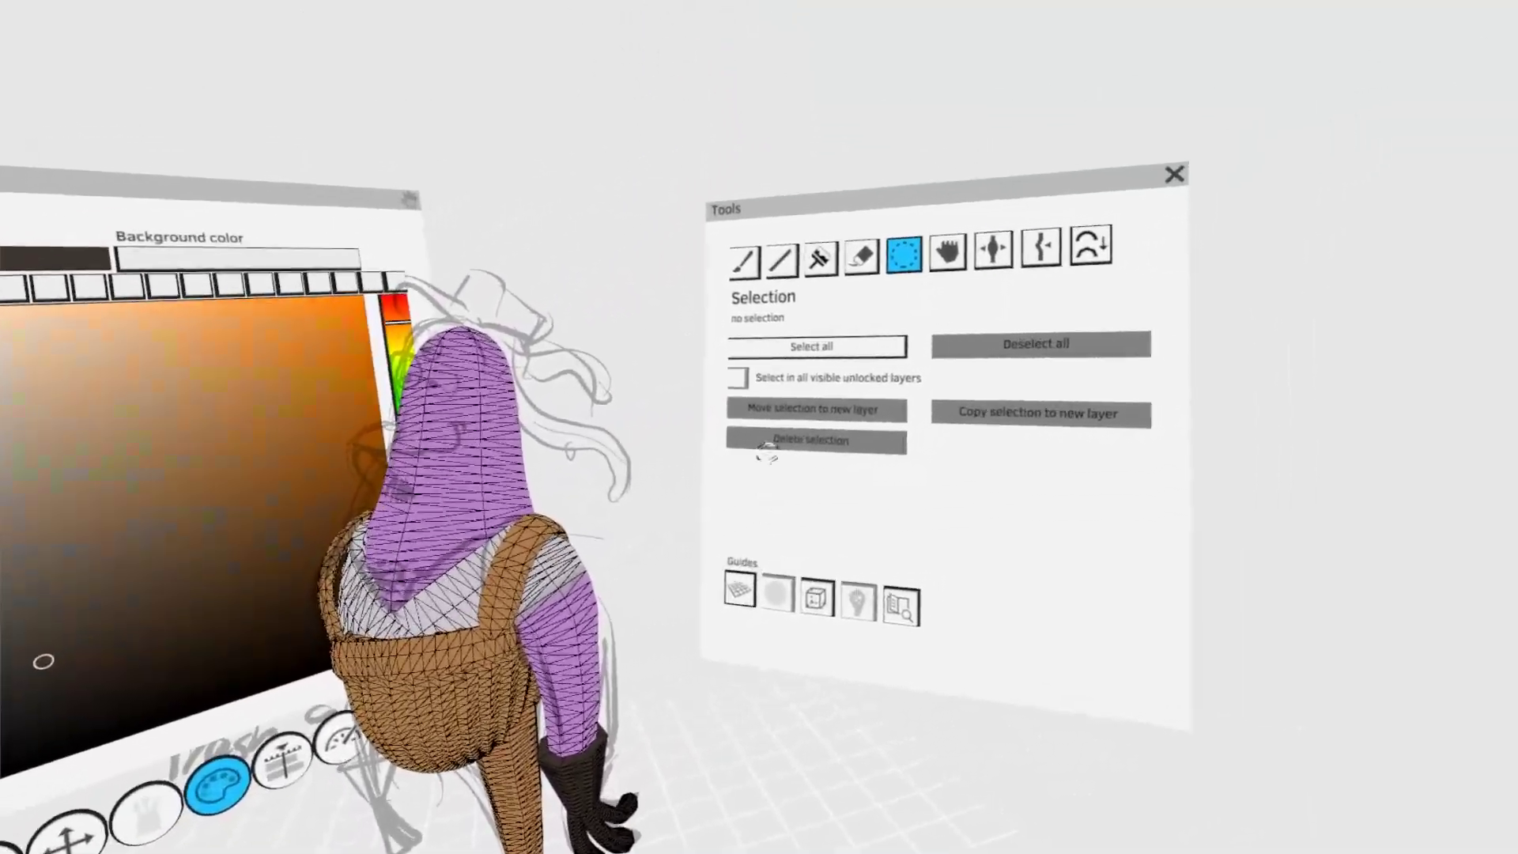
# - Paint a purple tentacle from the side of the head and curl it along the sketch with Grab
pyautogui.click(811, 261)
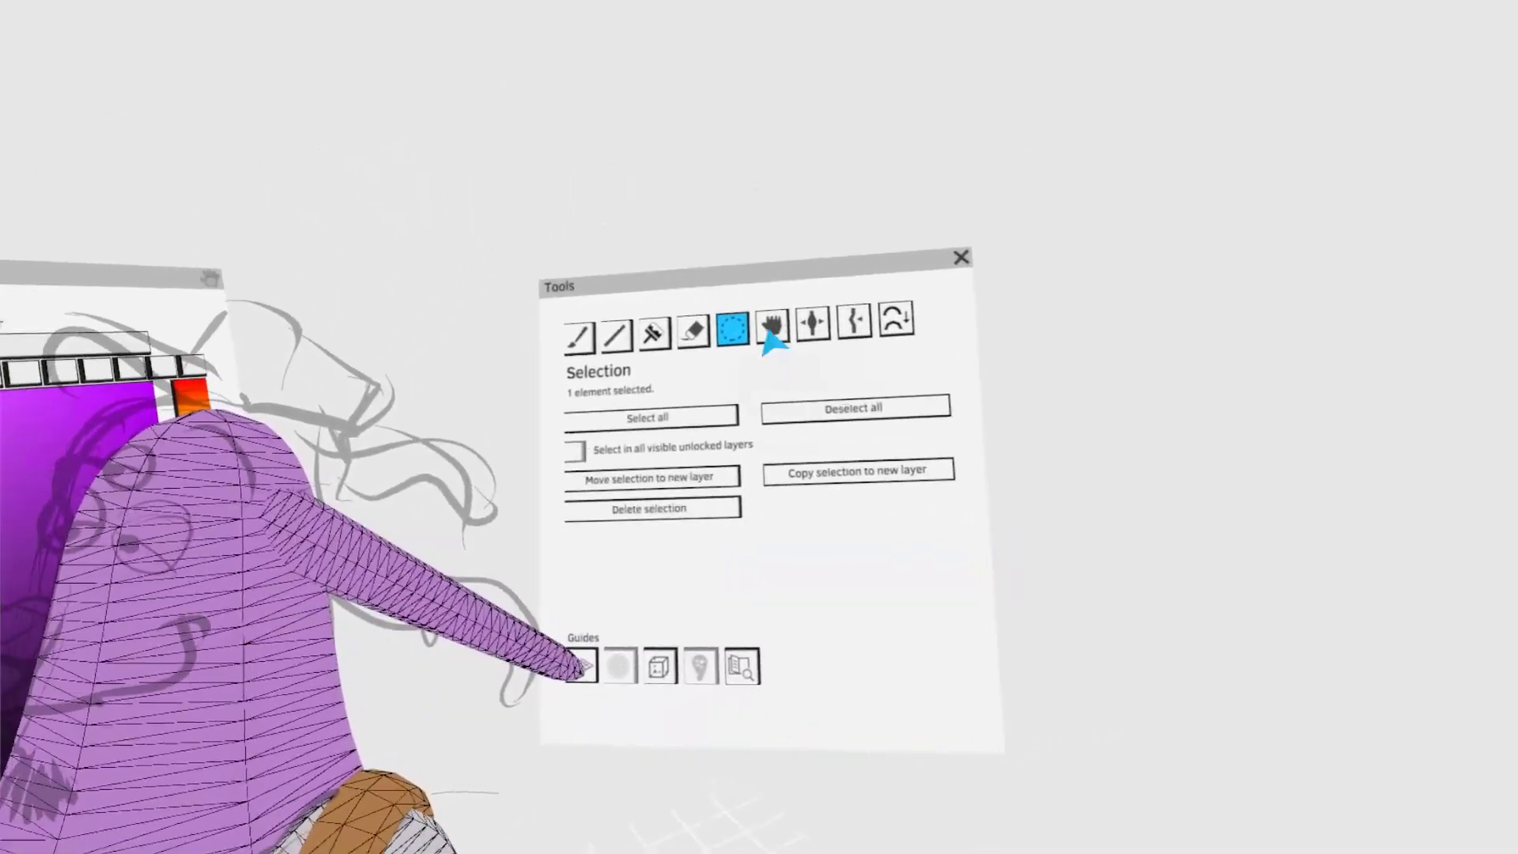
pyautogui.click(773, 334)
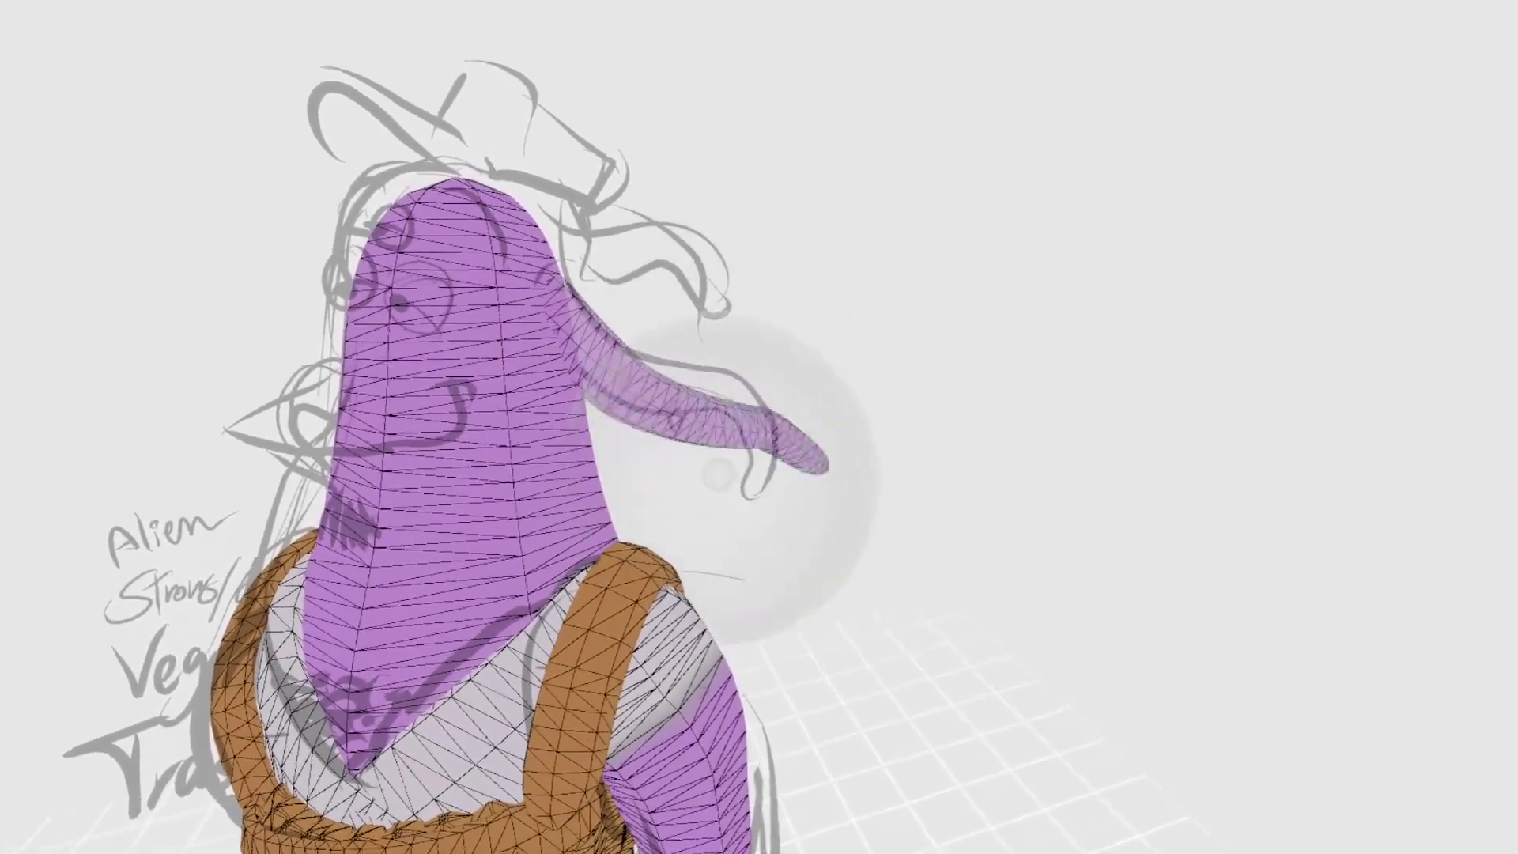
pyautogui.moveTo(747, 435)
pyautogui.mouseDown()
pyautogui.moveTo(825, 471)
pyautogui.moveTo(746, 508)
pyautogui.mouseUp()
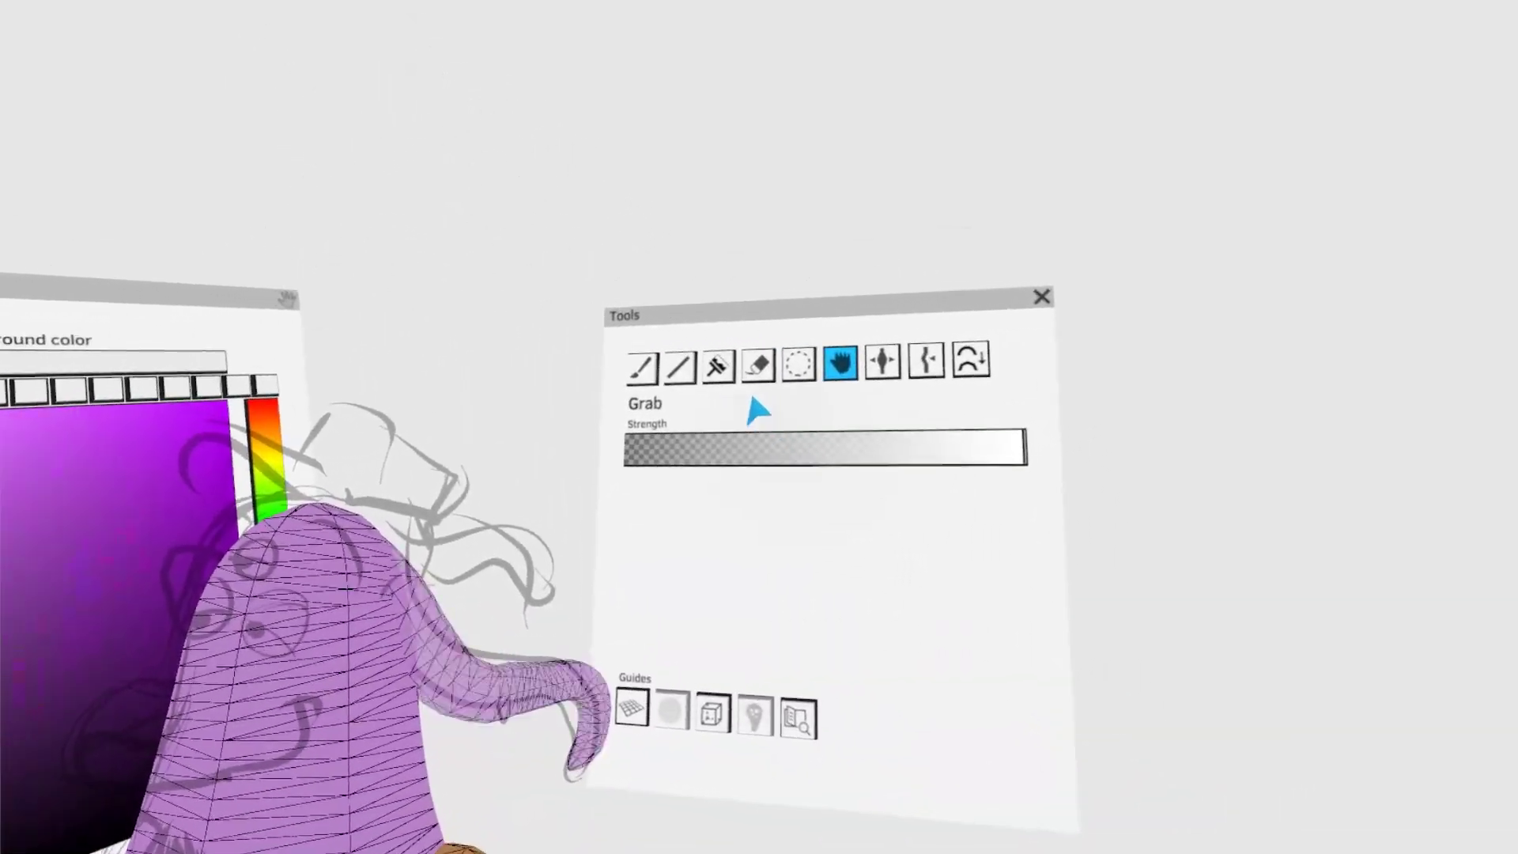
# - Colorize the outer part of the tentacle blue-violet in Normal (RGB) mode, blending into purple at its base
pyautogui.click(724, 360)
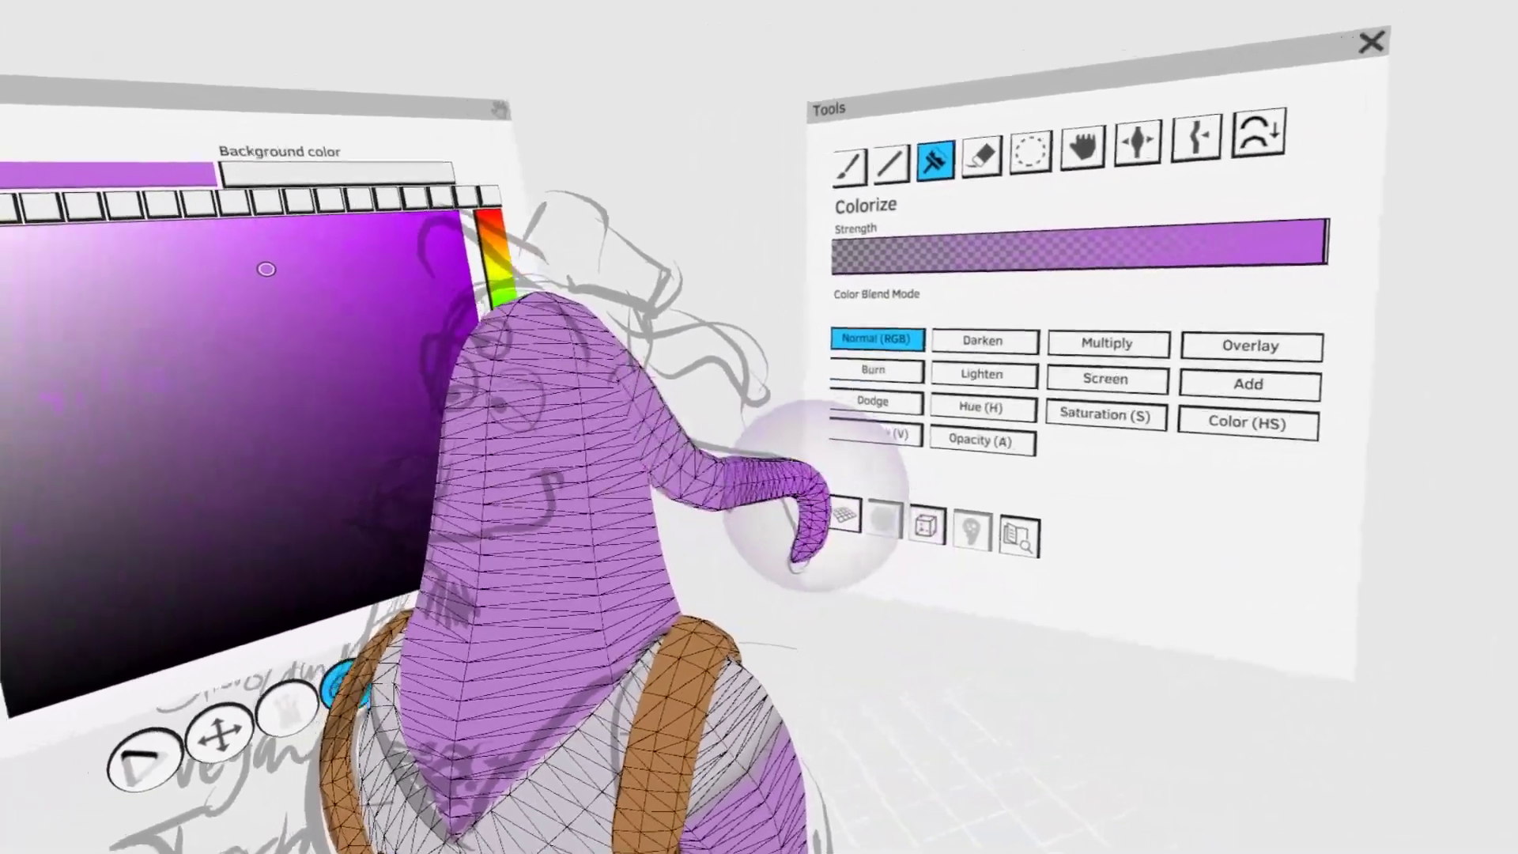
pyautogui.click(70, 291)
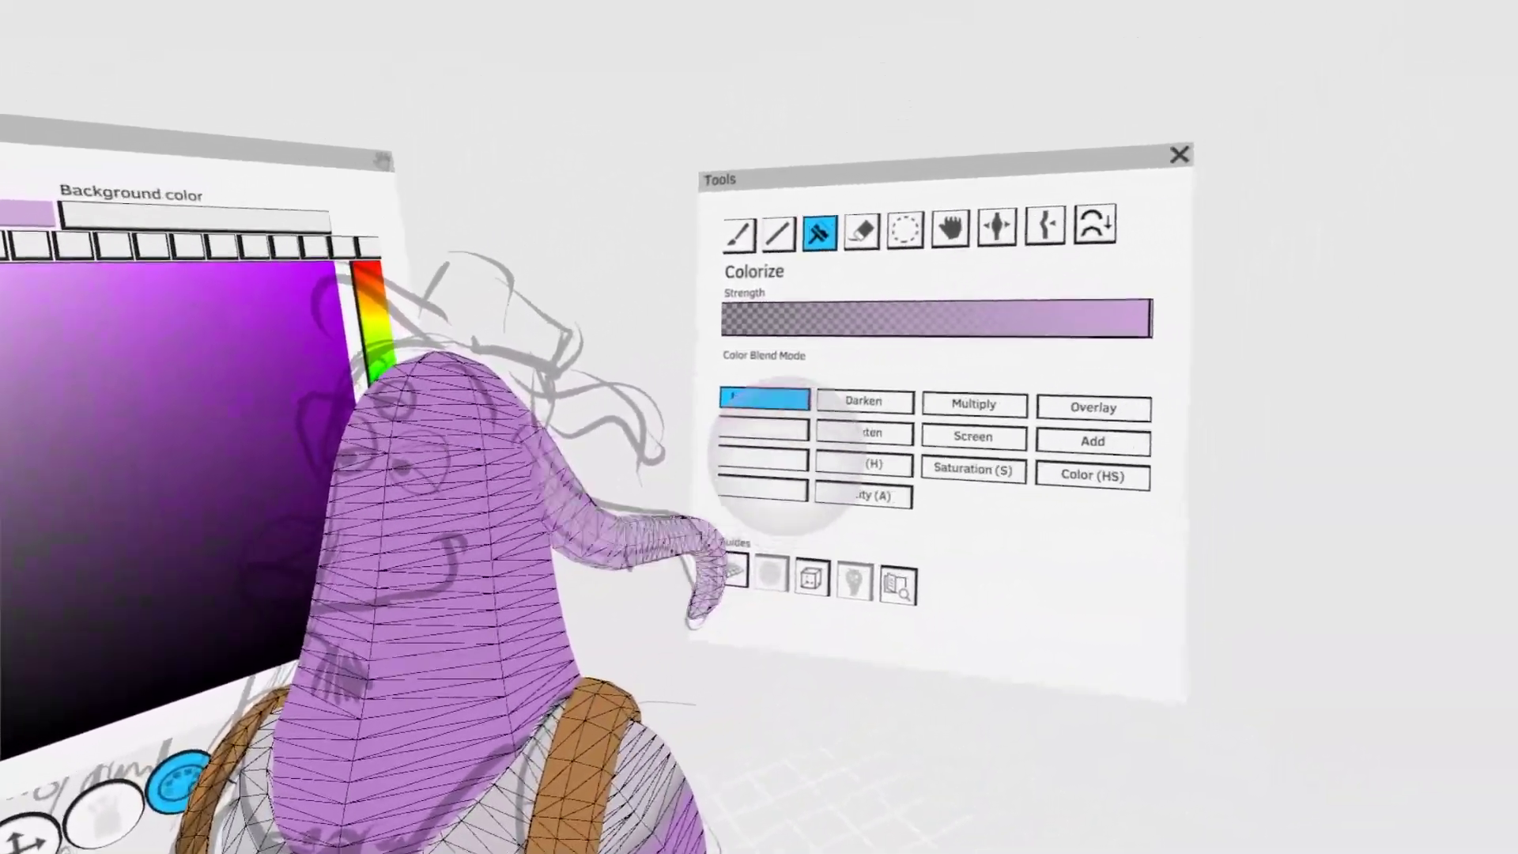
pyautogui.click(826, 511)
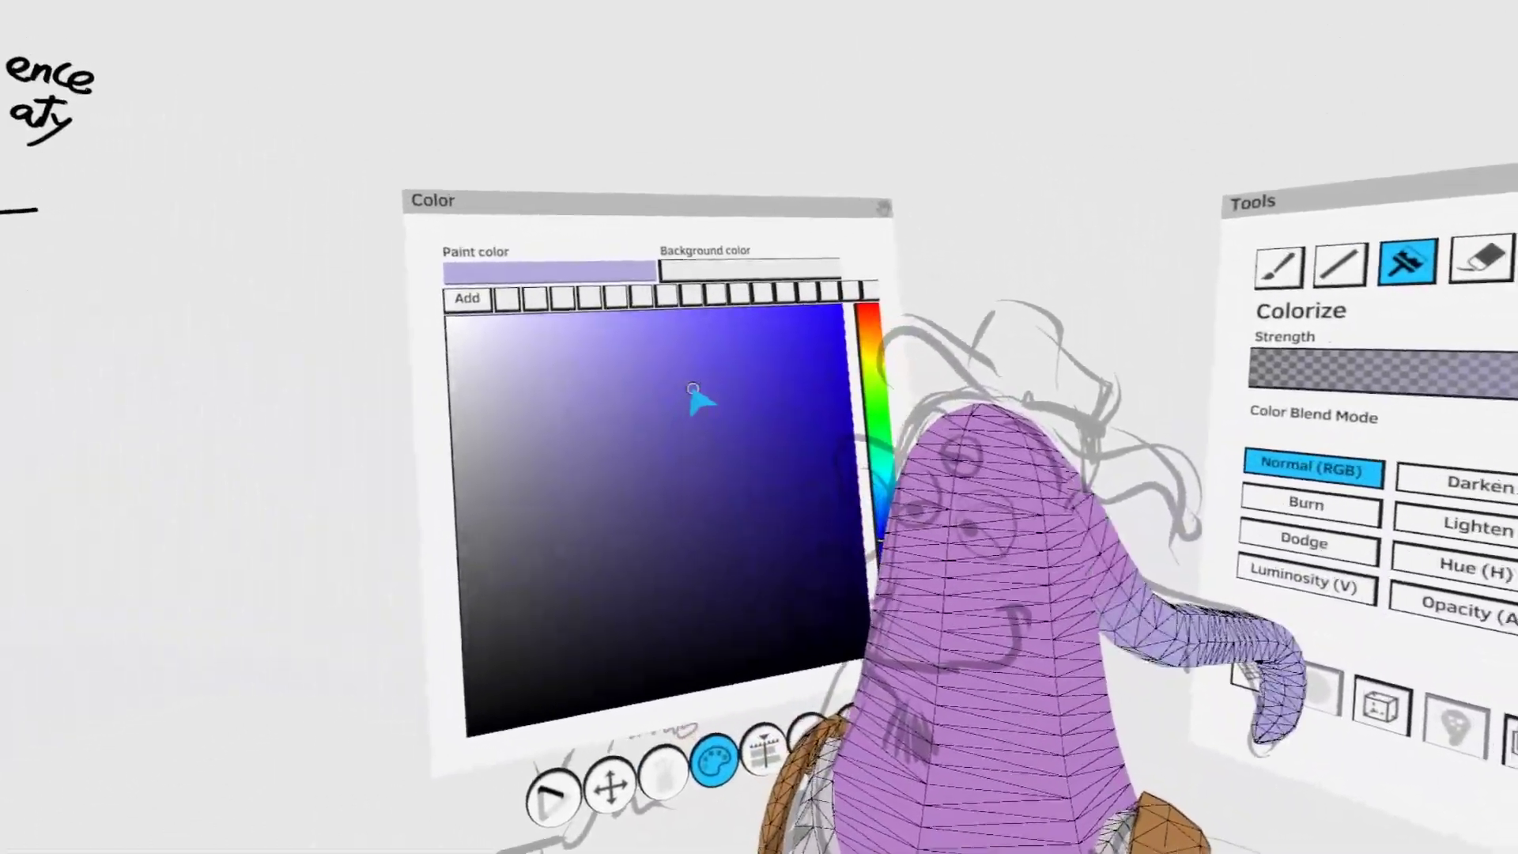
pyautogui.click(701, 400)
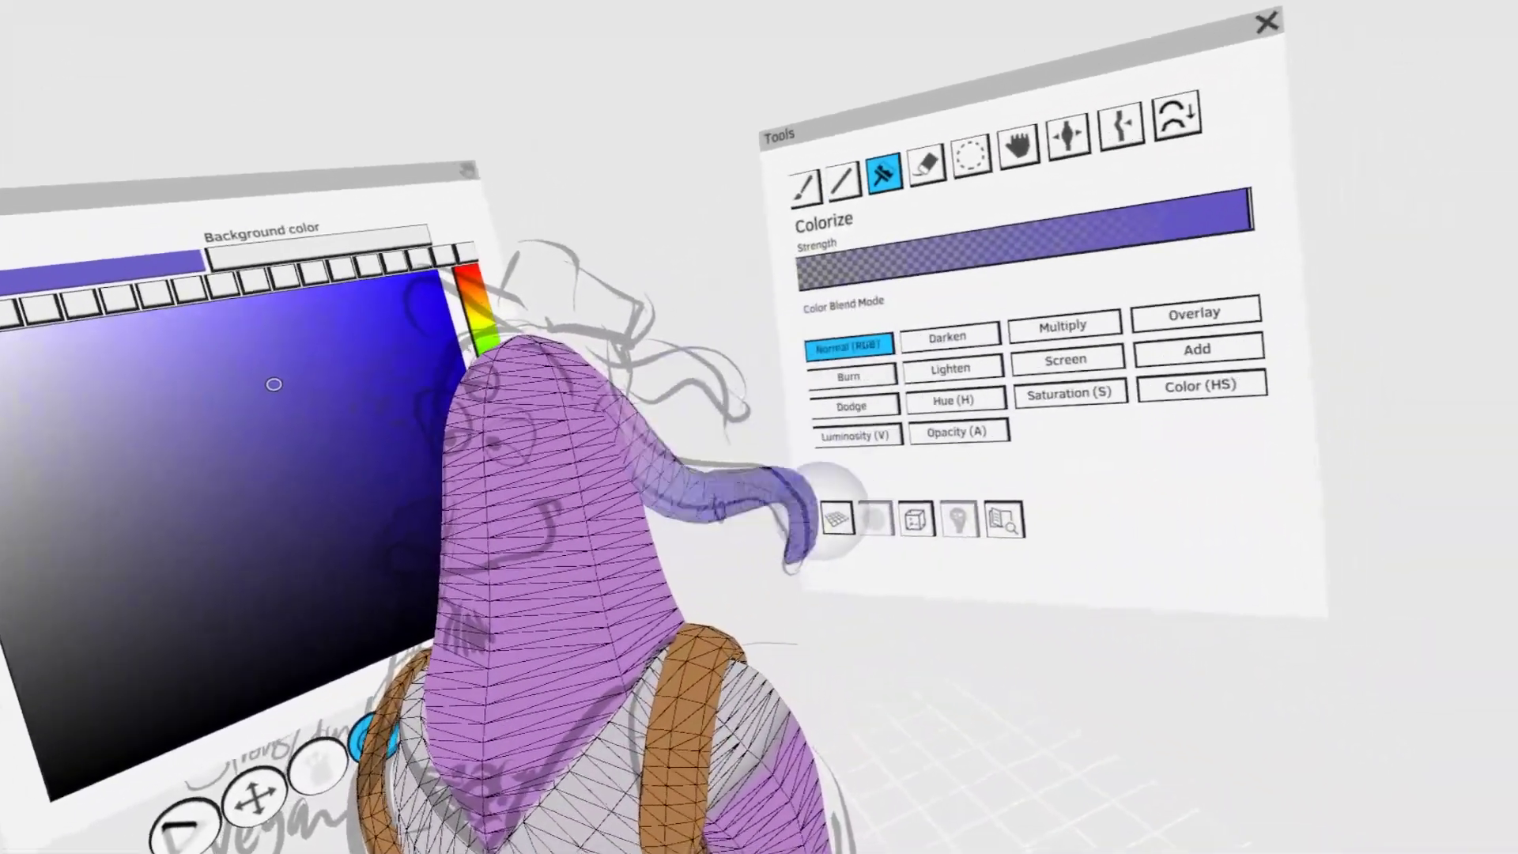
pyautogui.moveTo(826, 510); pyautogui.dragTo(672, 467)
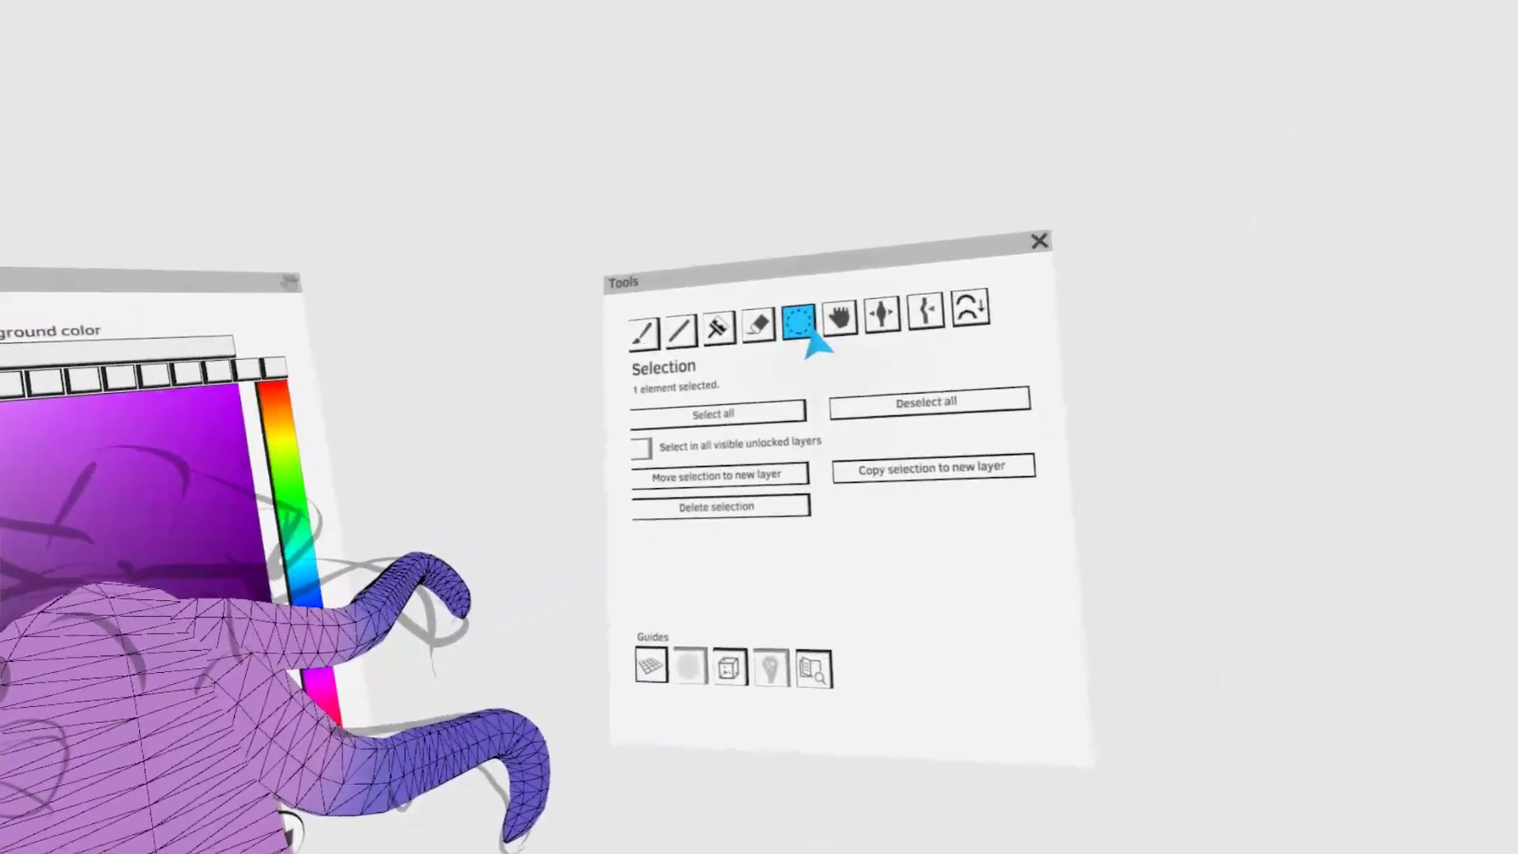
# - Place tentacle copies higher up and on the opposite side of the head, reshaping them with Grab
pyautogui.click(996, 220)
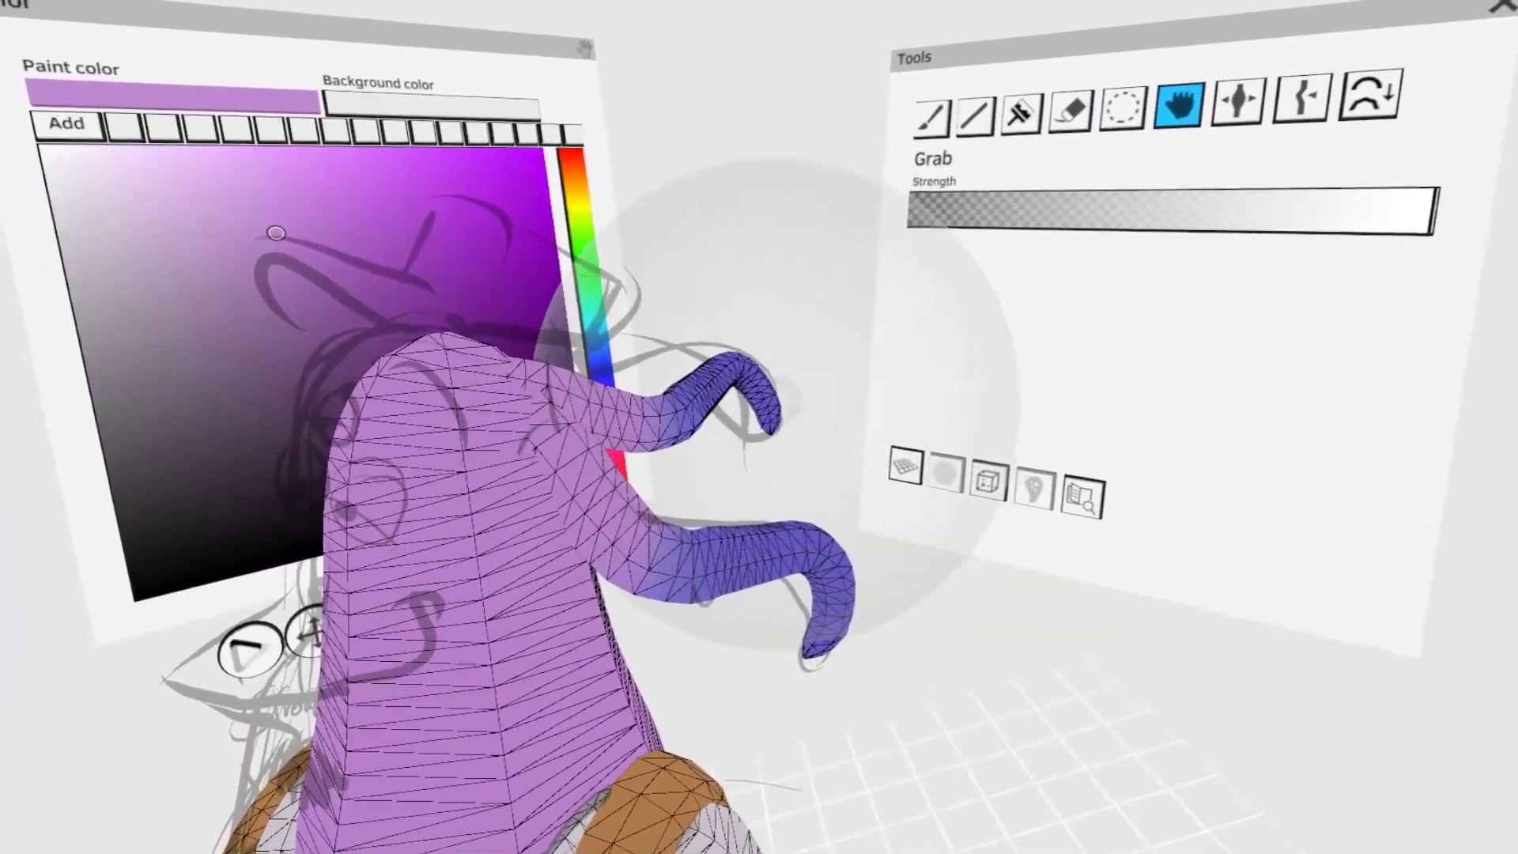
pyautogui.click(1122, 108)
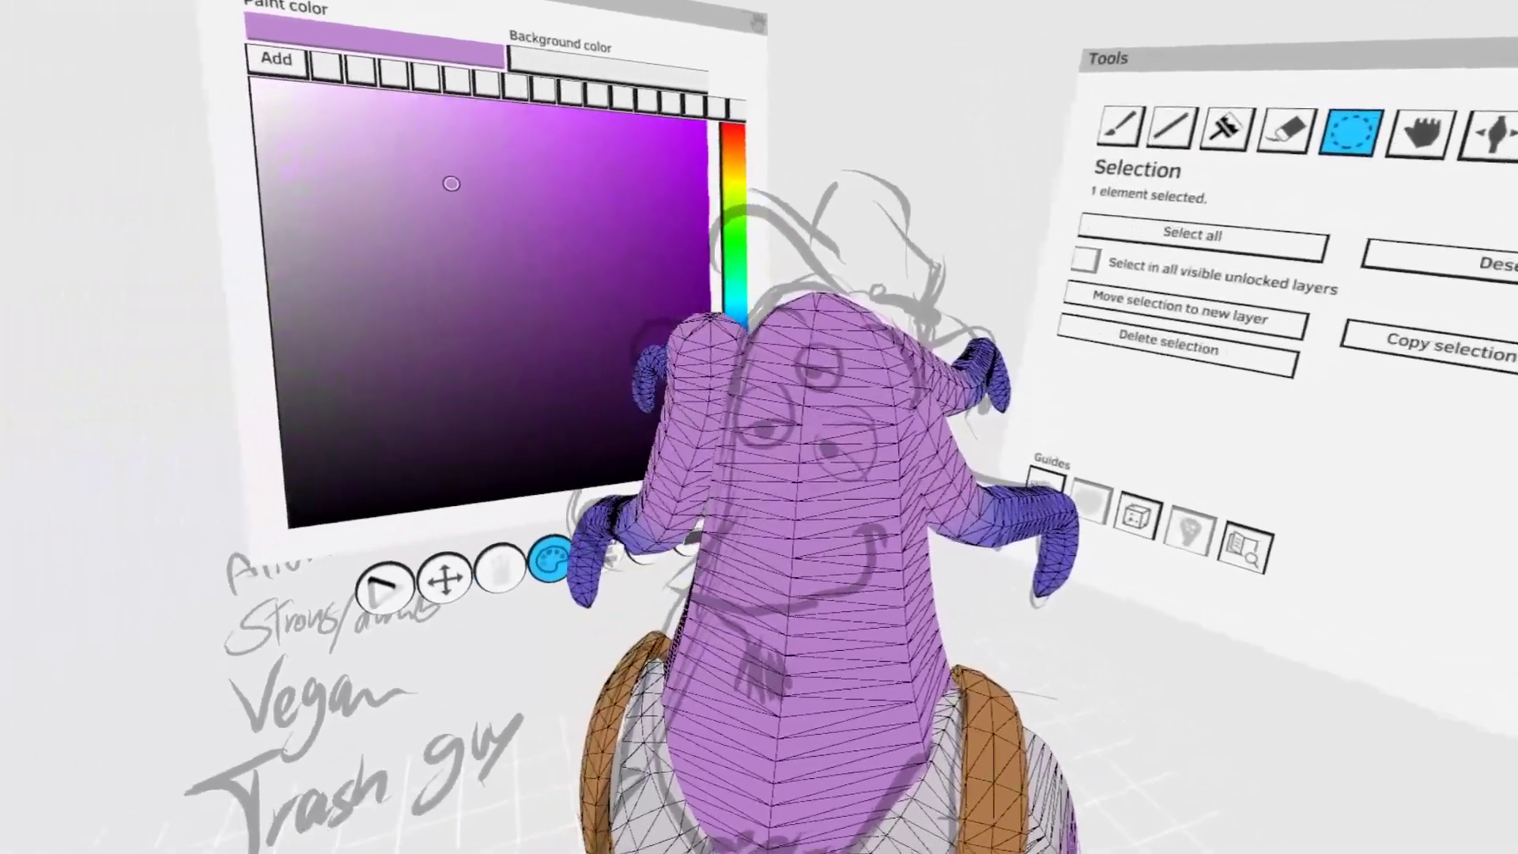
pyautogui.press('g')
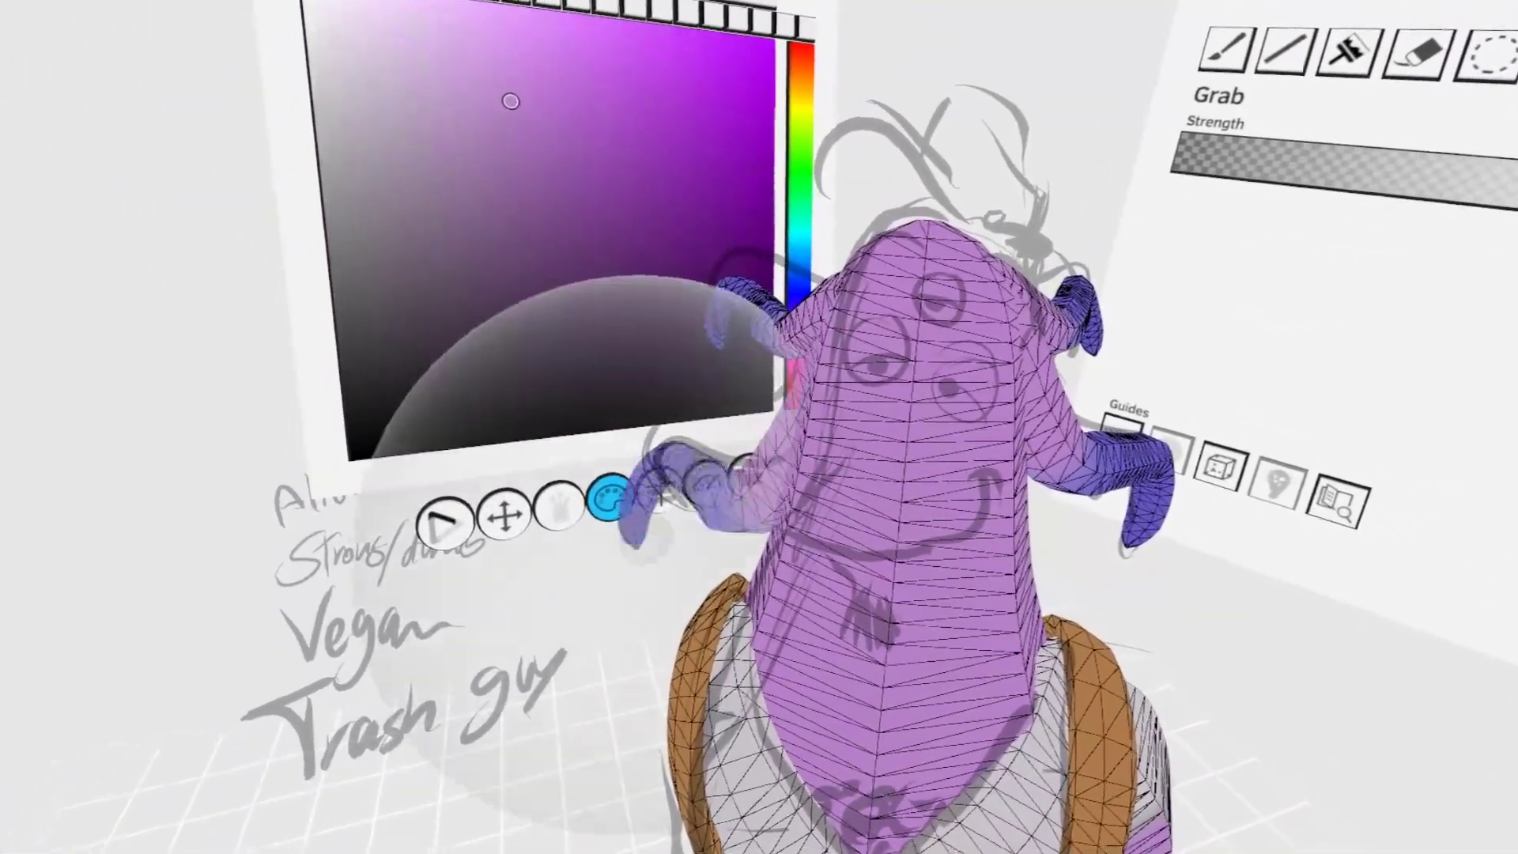
pyautogui.press('Tab')
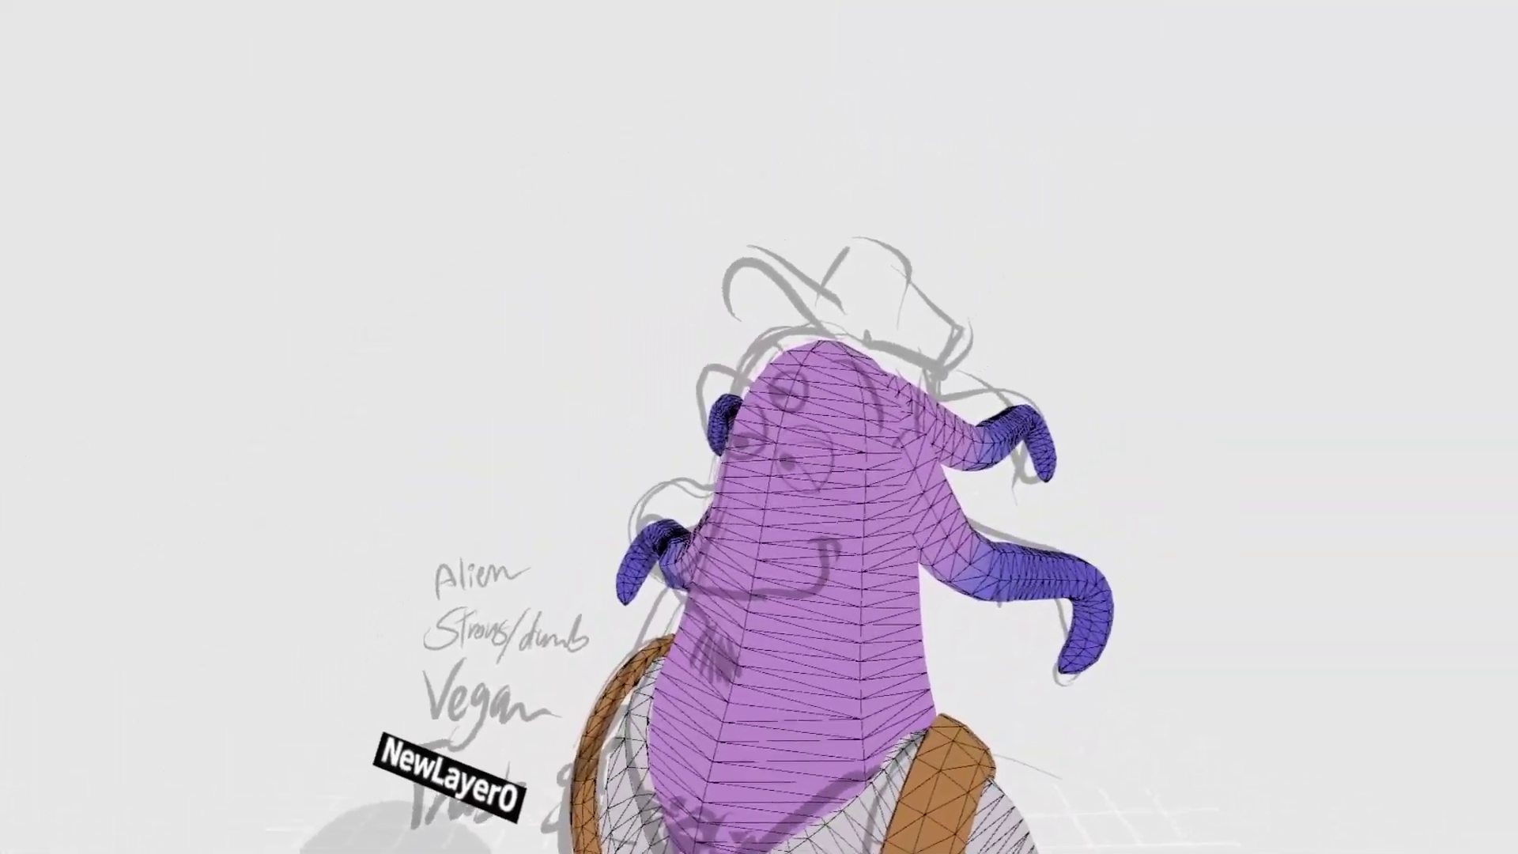
pyautogui.press('Tab')
# - Paint a pale lilac sphere as the eyeball, scale it down and fit it onto the head's large sketched eye
pyautogui.click(736, 364)
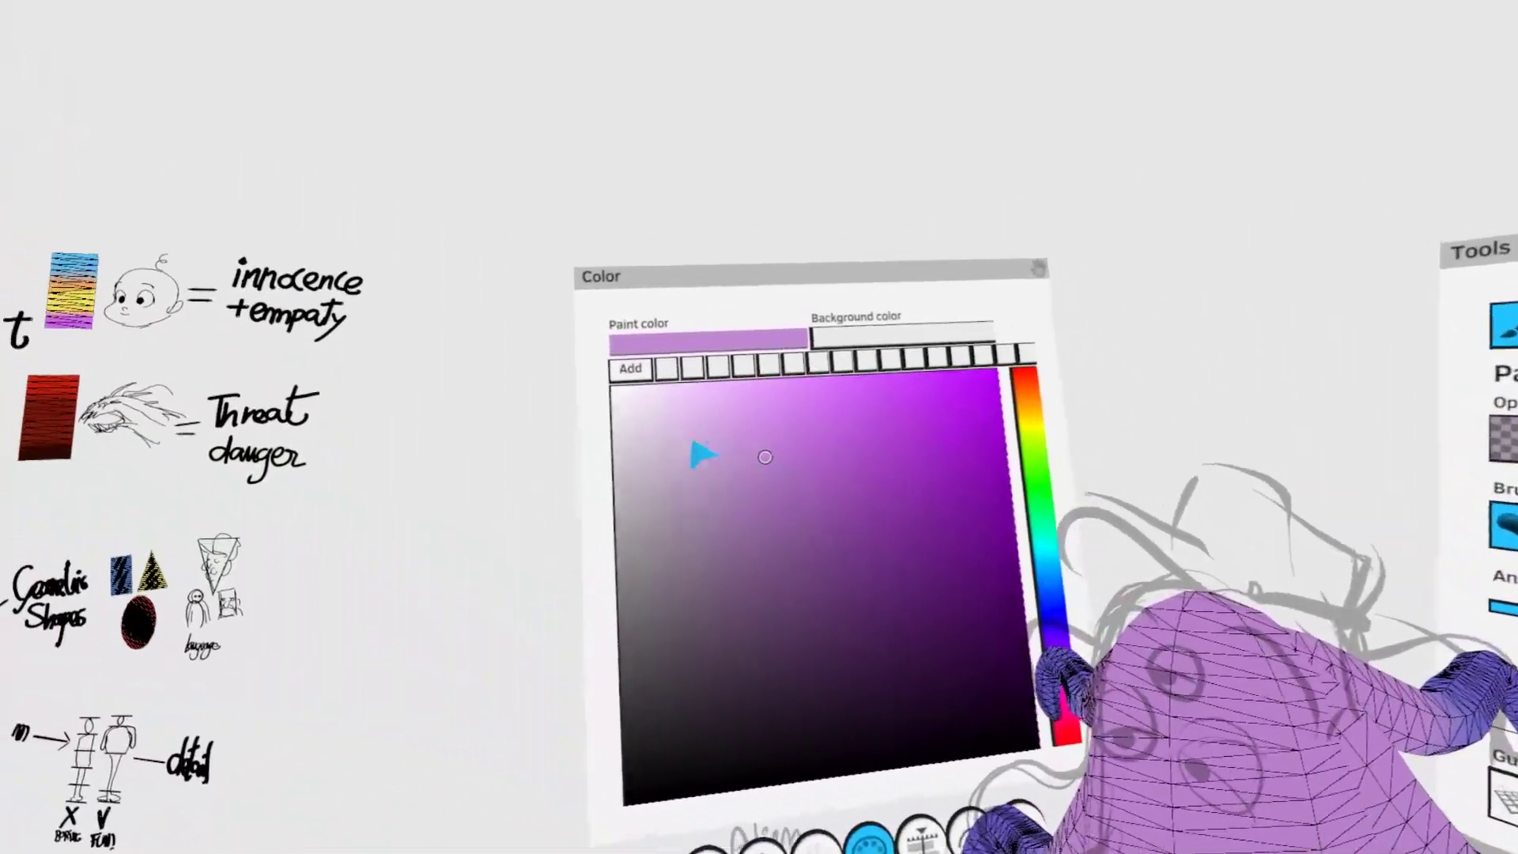
pyautogui.click(664, 417)
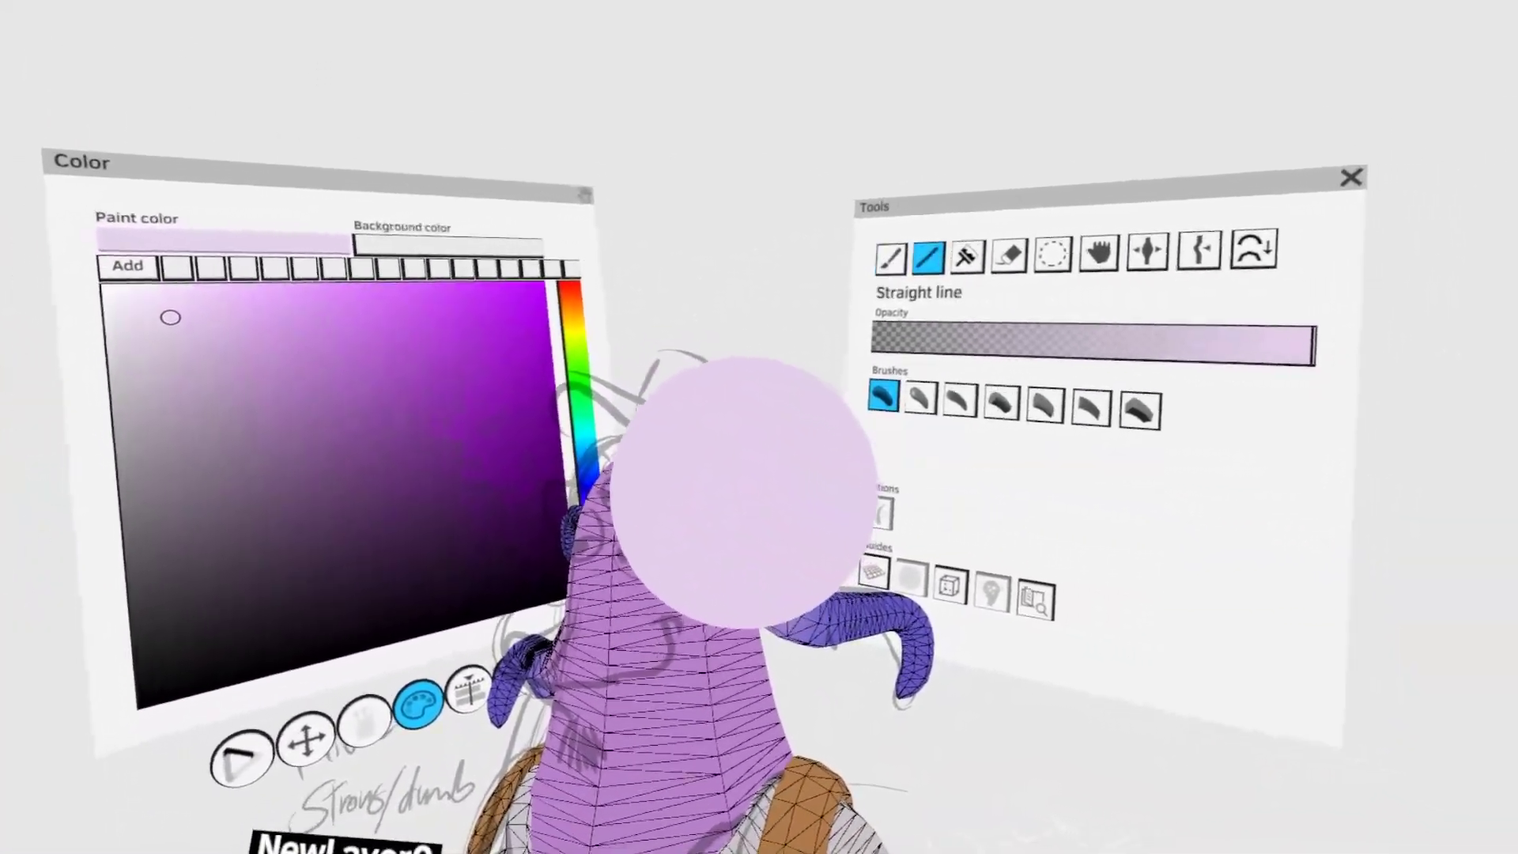
pyautogui.moveTo(742, 491); pyautogui.dragTo(711, 468)
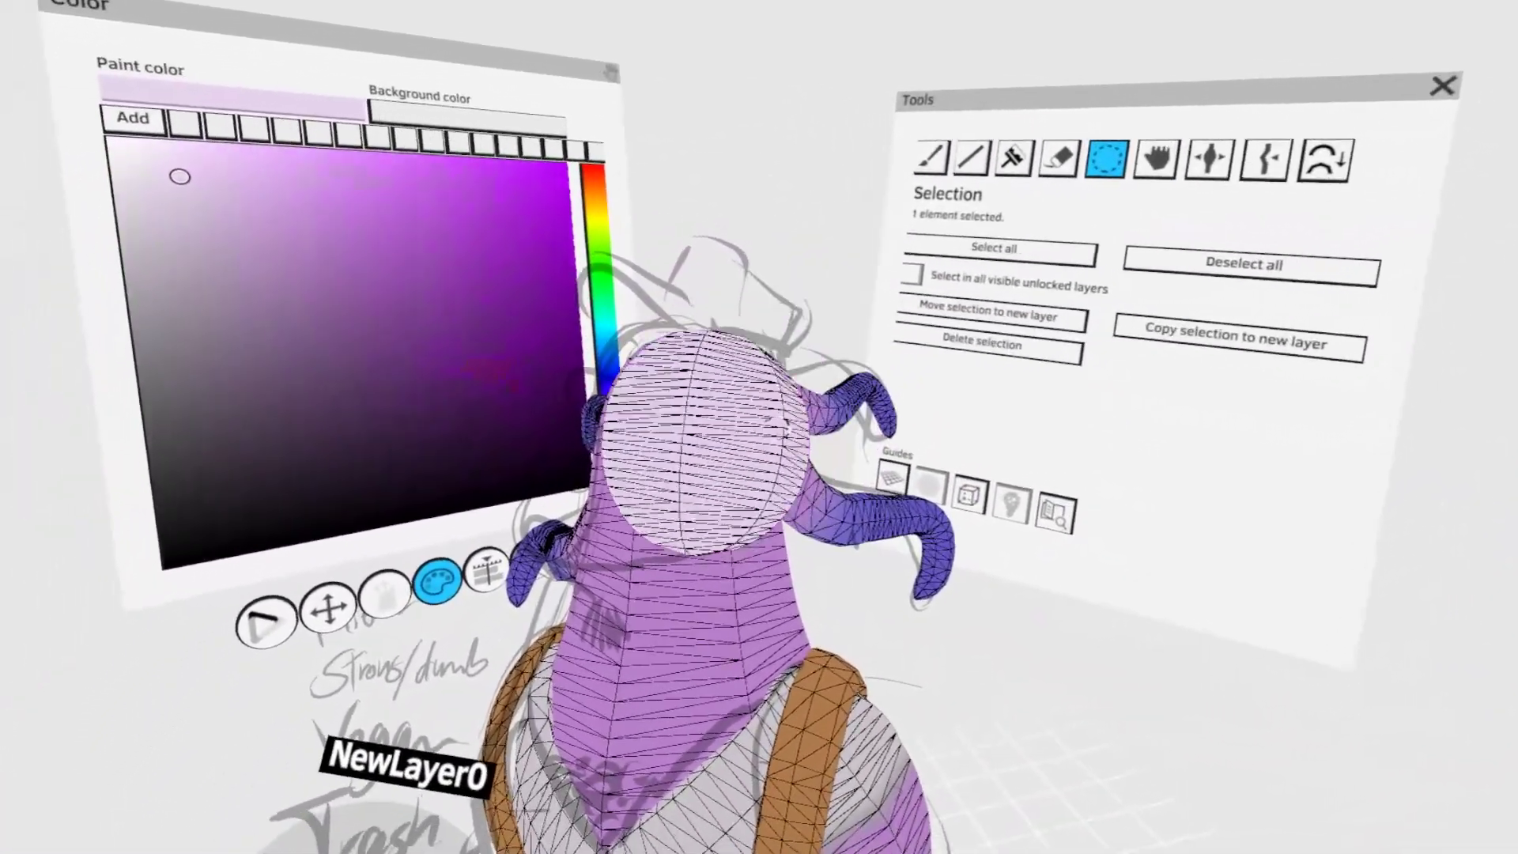
pyautogui.moveTo(787, 428); pyautogui.dragTo(729, 418)
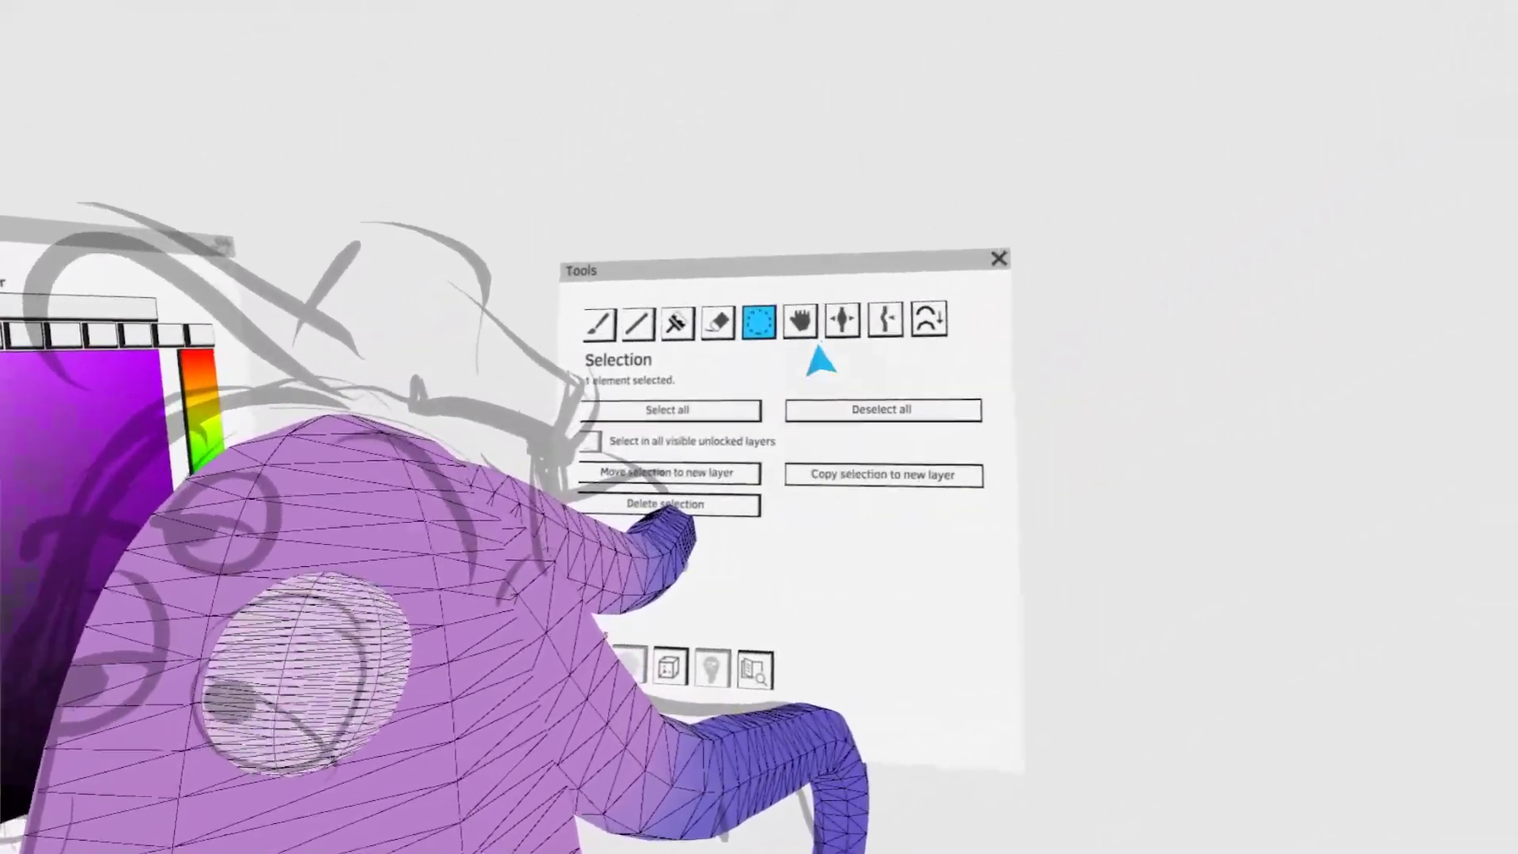
pyautogui.click(1132, 116)
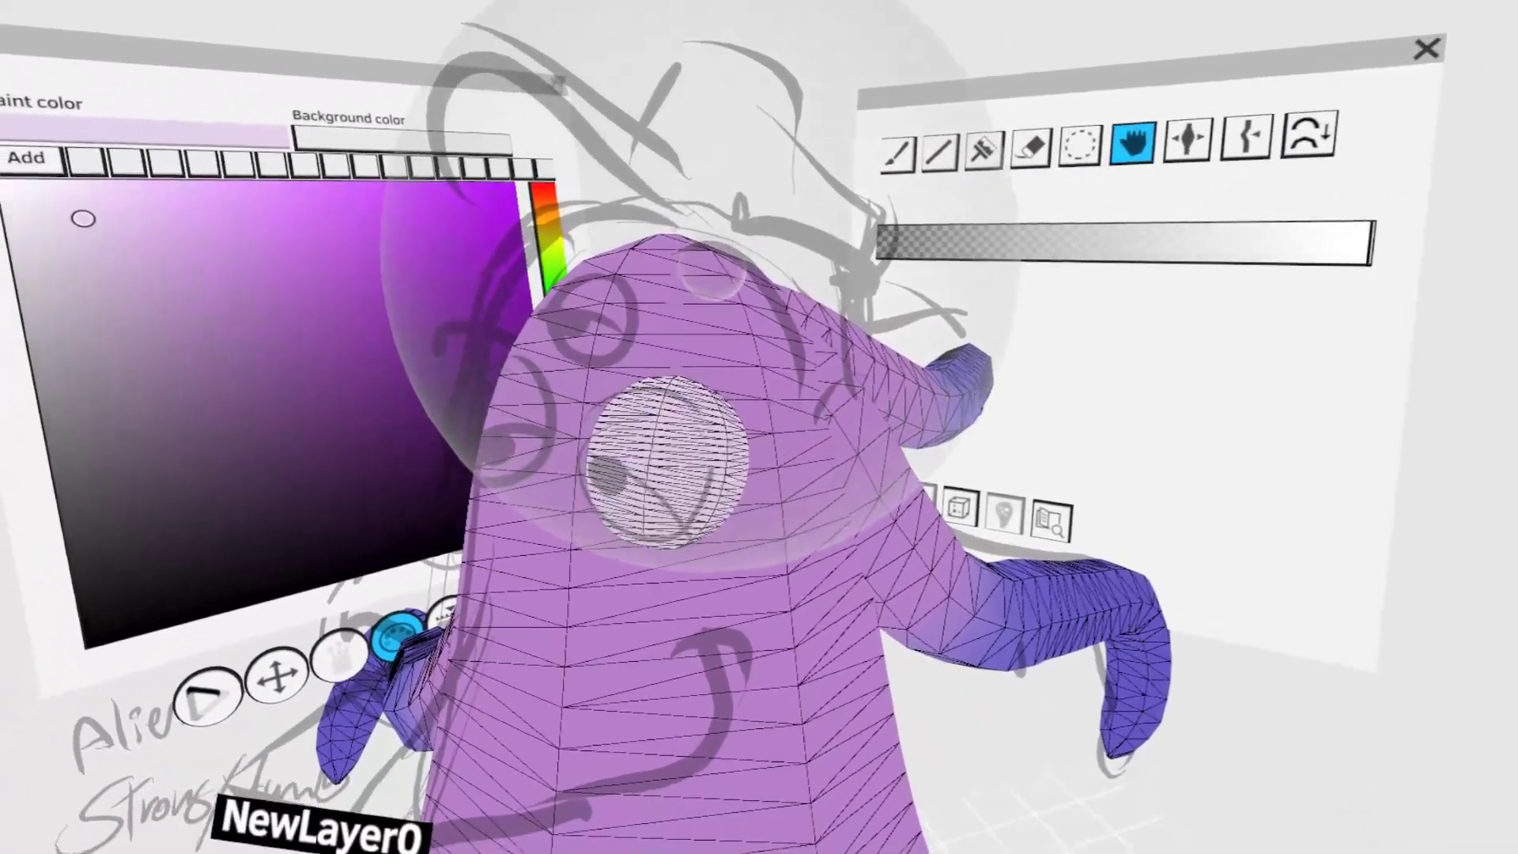
pyautogui.click(1080, 145)
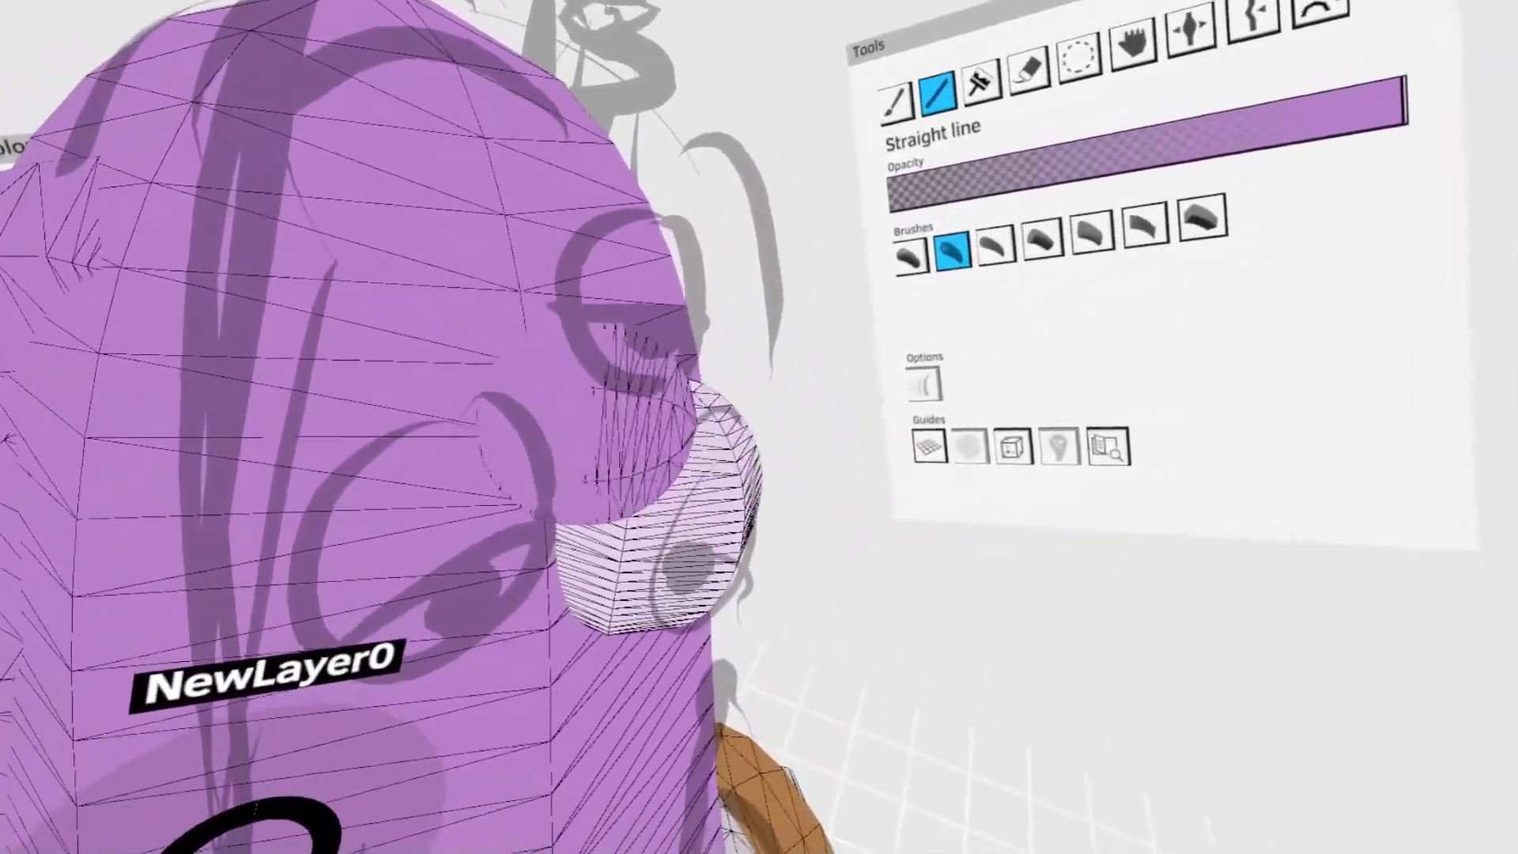
# - Draw a short purple straight-line volume above the eyeball and bend it around the top with Grab as the upper eyelid
pyautogui.moveTo(630, 395); pyautogui.dragTo(823, 440)
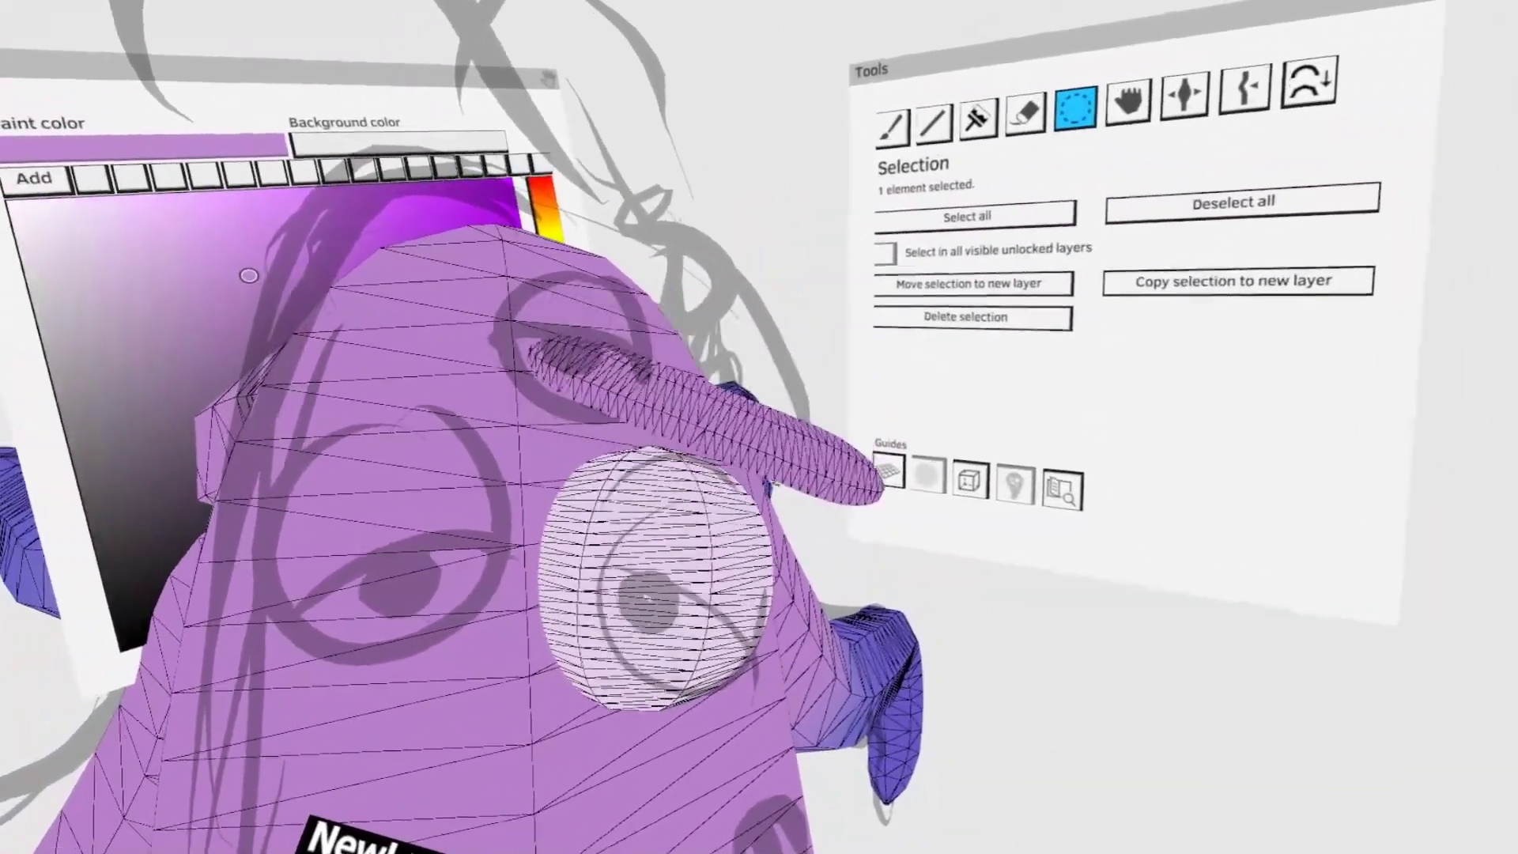
pyautogui.moveTo(706, 423)
pyautogui.mouseDown()
pyautogui.moveTo(715, 396)
pyautogui.moveTo(692, 407)
pyautogui.mouseUp()
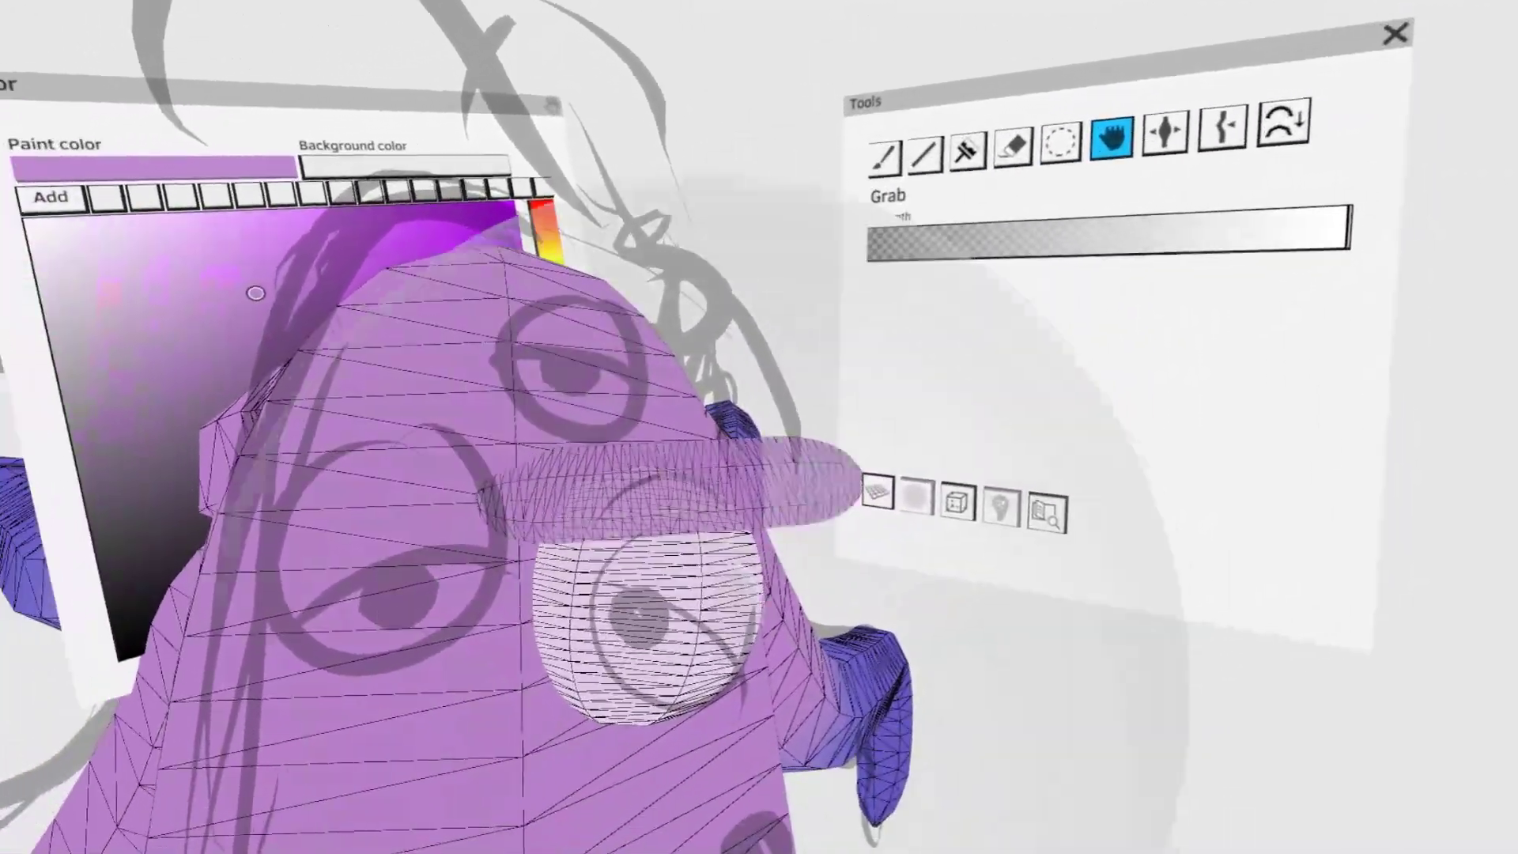
pyautogui.moveTo(712, 466); pyautogui.dragTo(641, 340)
pyautogui.moveTo(770, 471); pyautogui.dragTo(695, 559)
pyautogui.click(1161, 69)
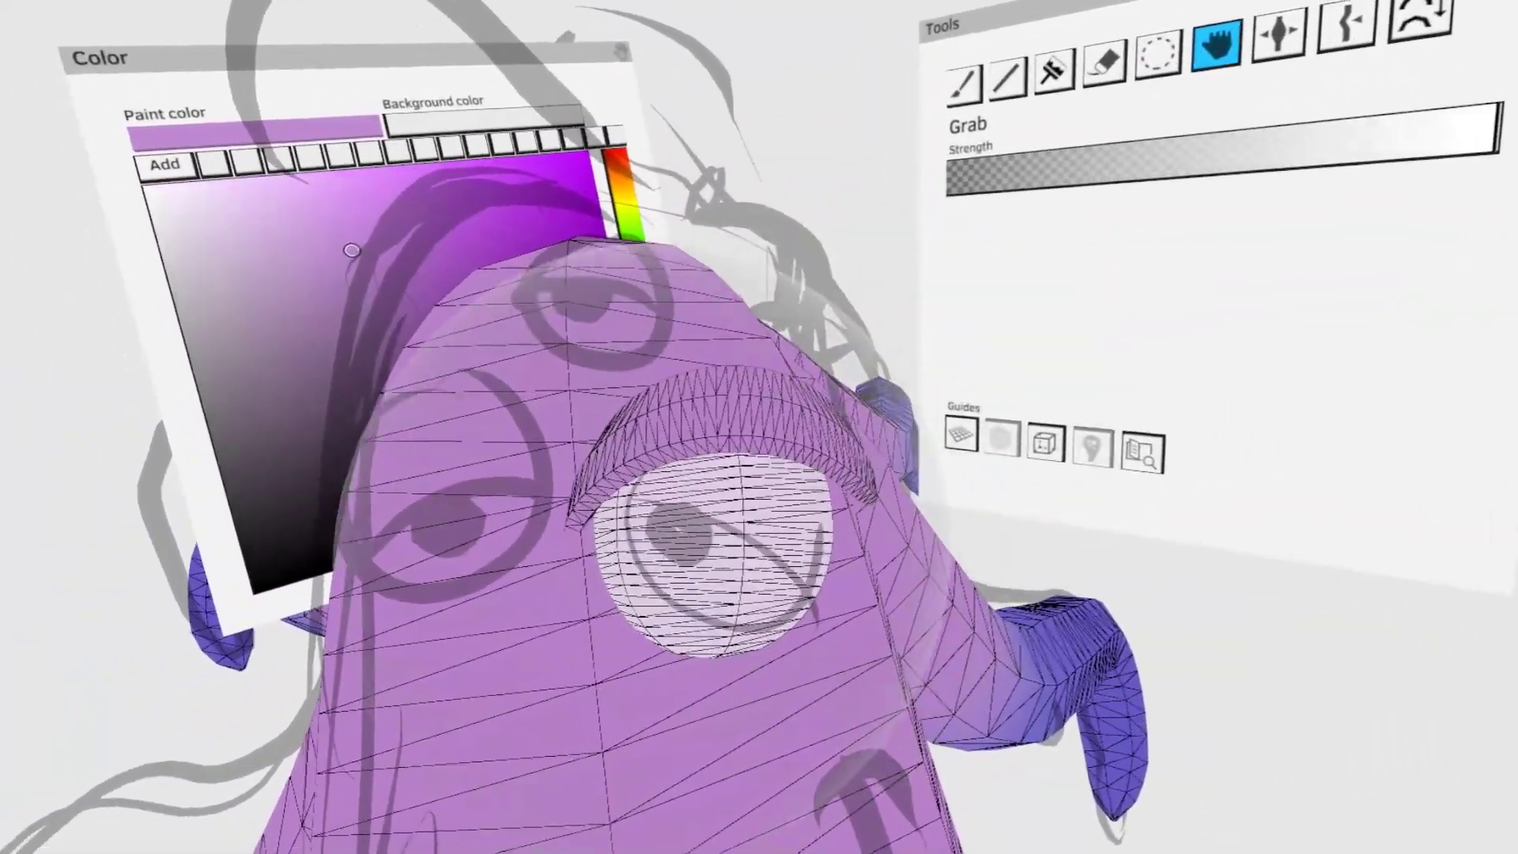
pyautogui.moveTo(850, 442); pyautogui.dragTo(1102, 603, button='middle')
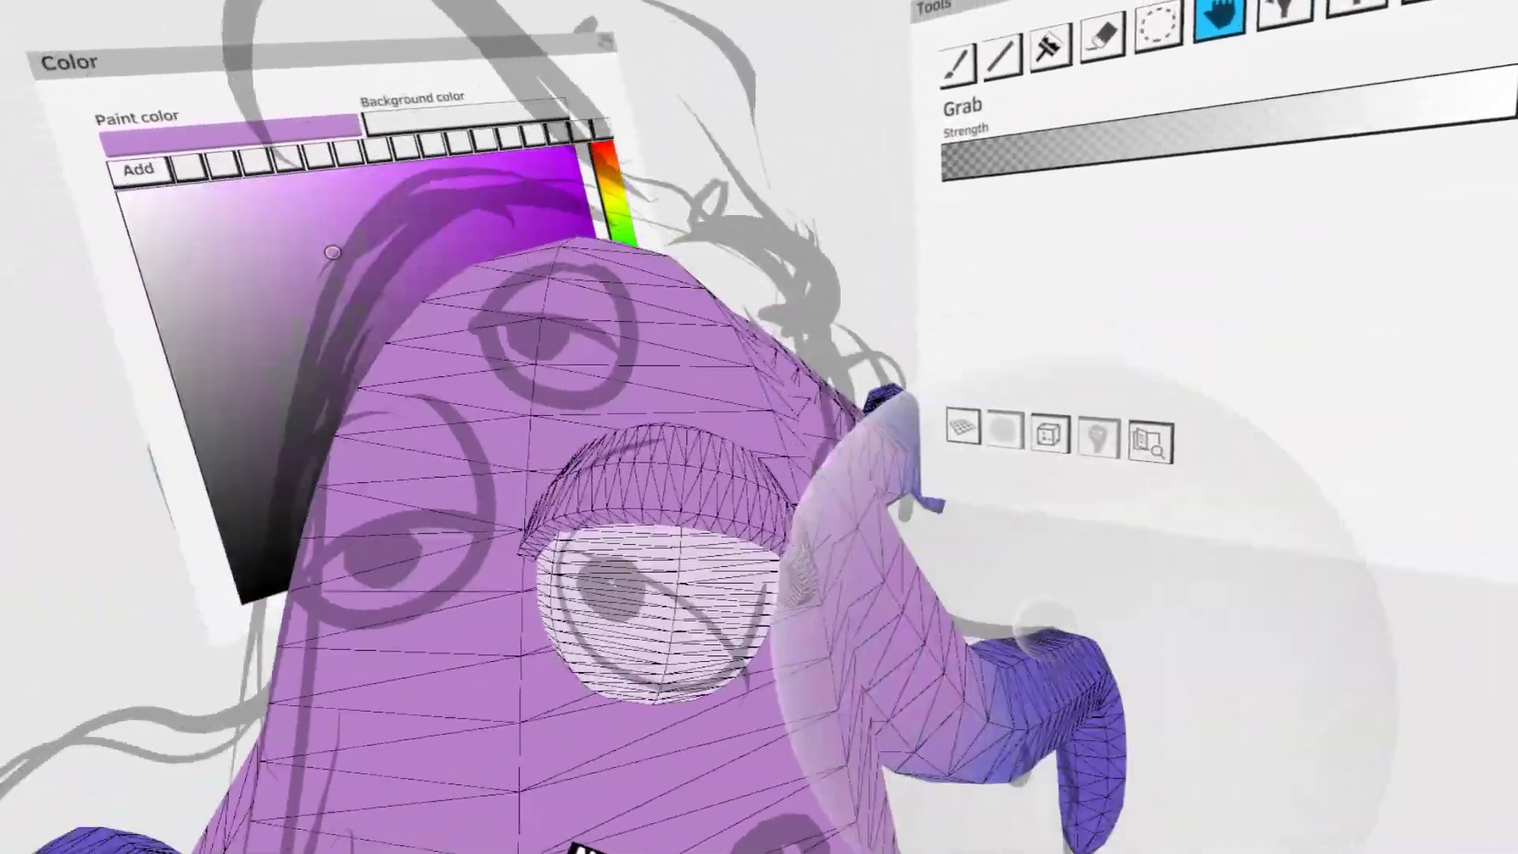
# - Add a matching lower eyelid beneath the eyeball and shade the lids a slightly darker purple
pyautogui.click(1067, 29)
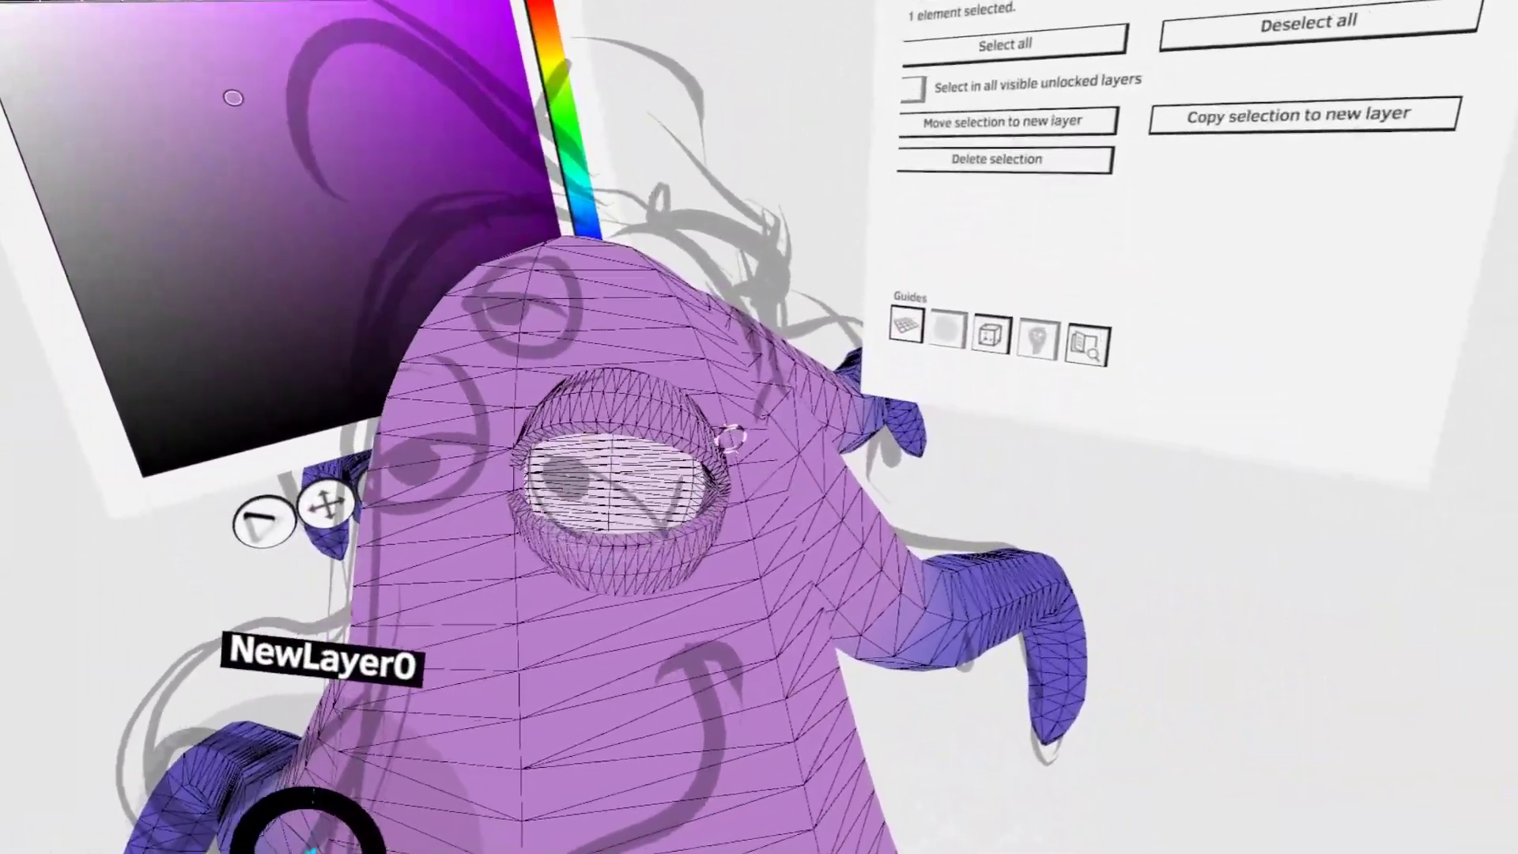
pyautogui.click(723, 498)
pyautogui.click(864, 299)
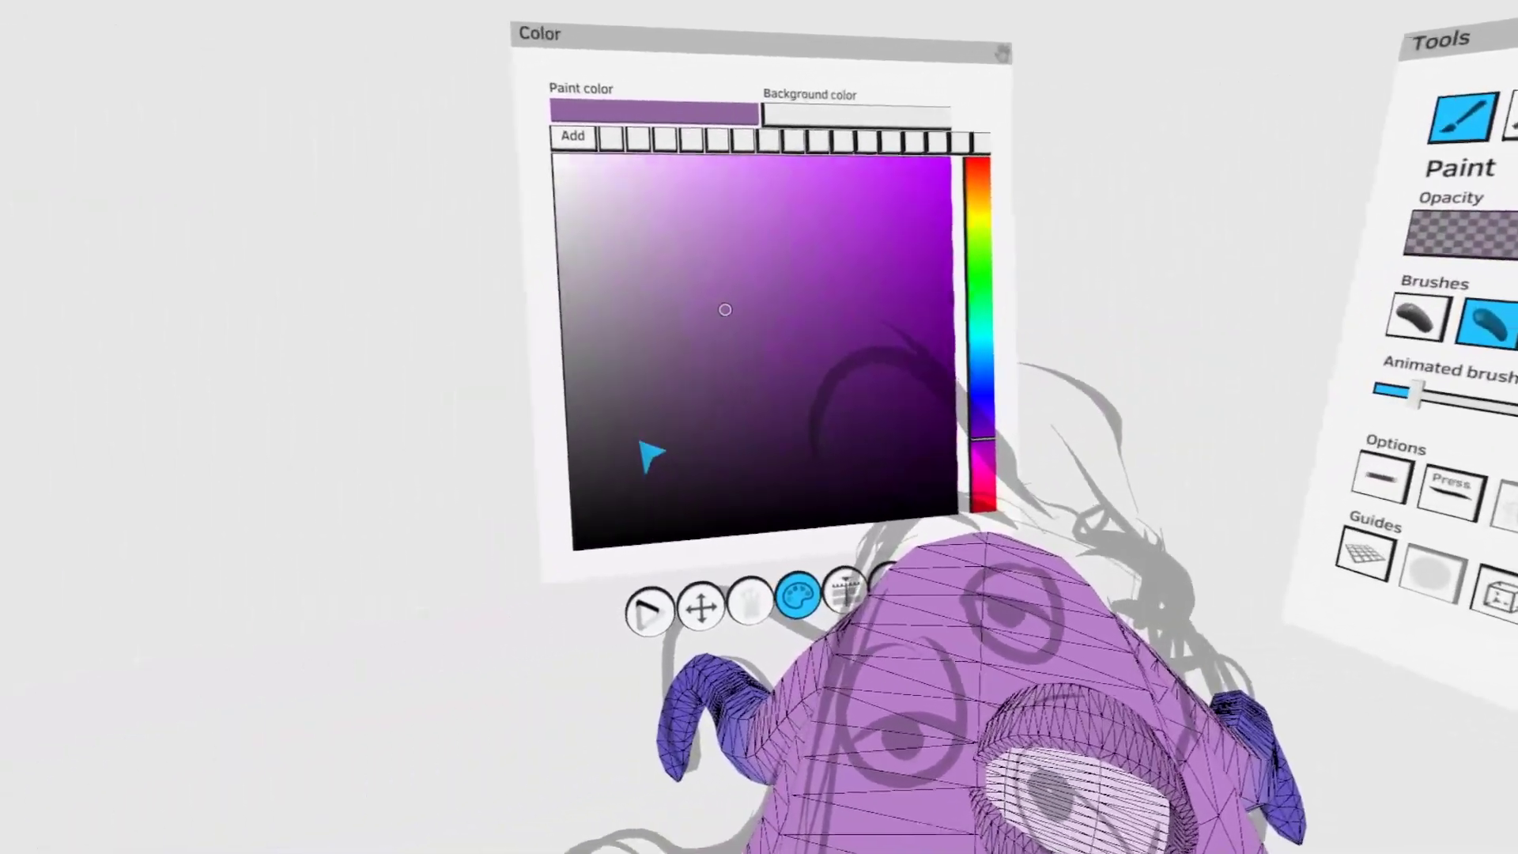
# - Paint a black sphere as the pupil, scale it down and set it into the eyeball, partly under the upper lid
pyautogui.click(632, 487)
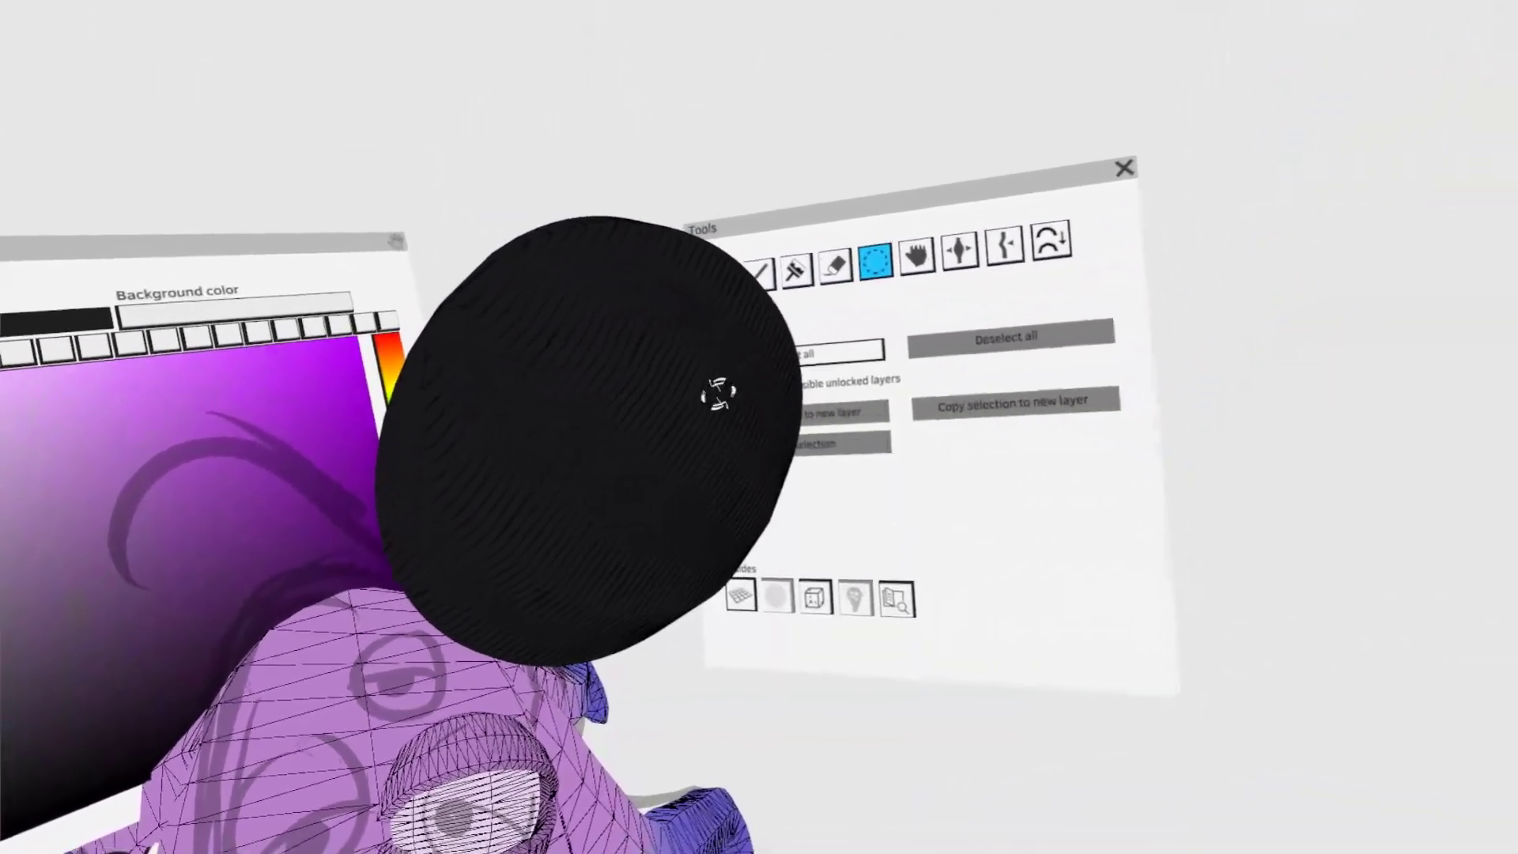
pyautogui.click(718, 393)
pyautogui.moveTo(664, 464); pyautogui.dragTo(674, 558)
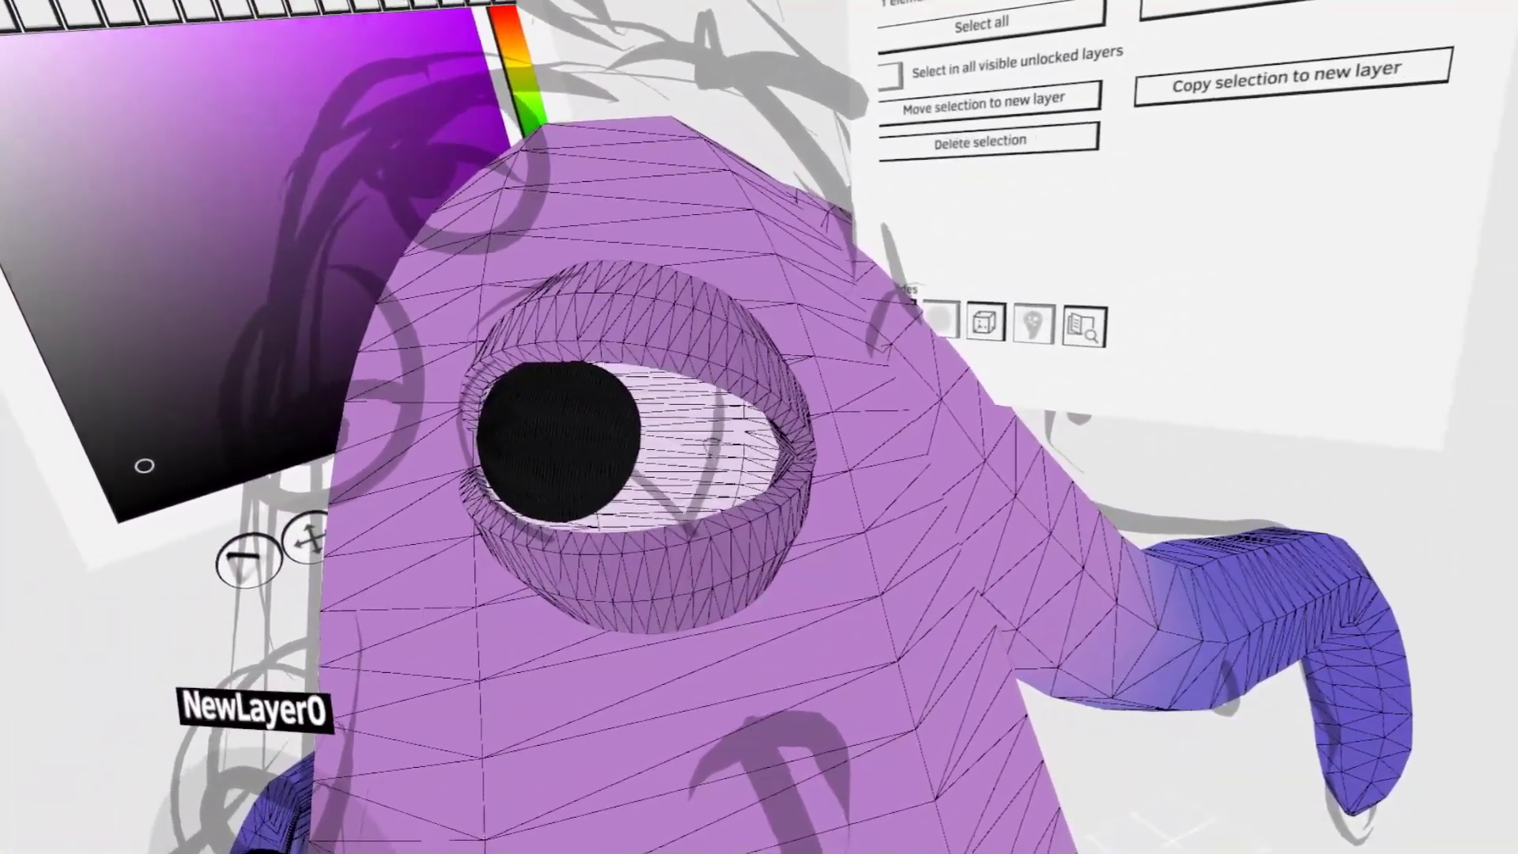
pyautogui.moveTo(691, 477); pyautogui.dragTo(667, 496)
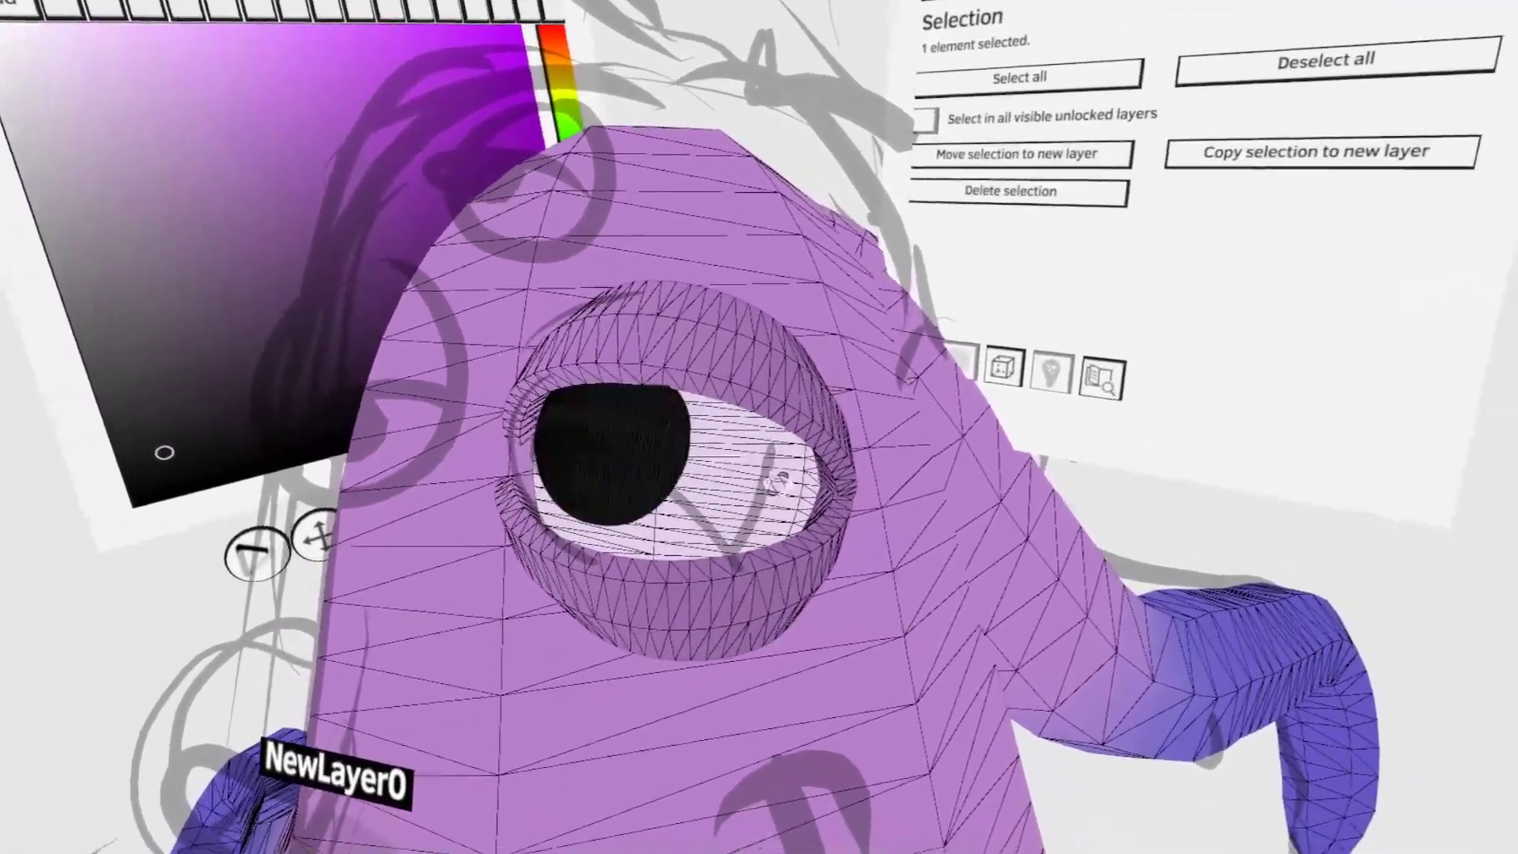
pyautogui.click(740, 453)
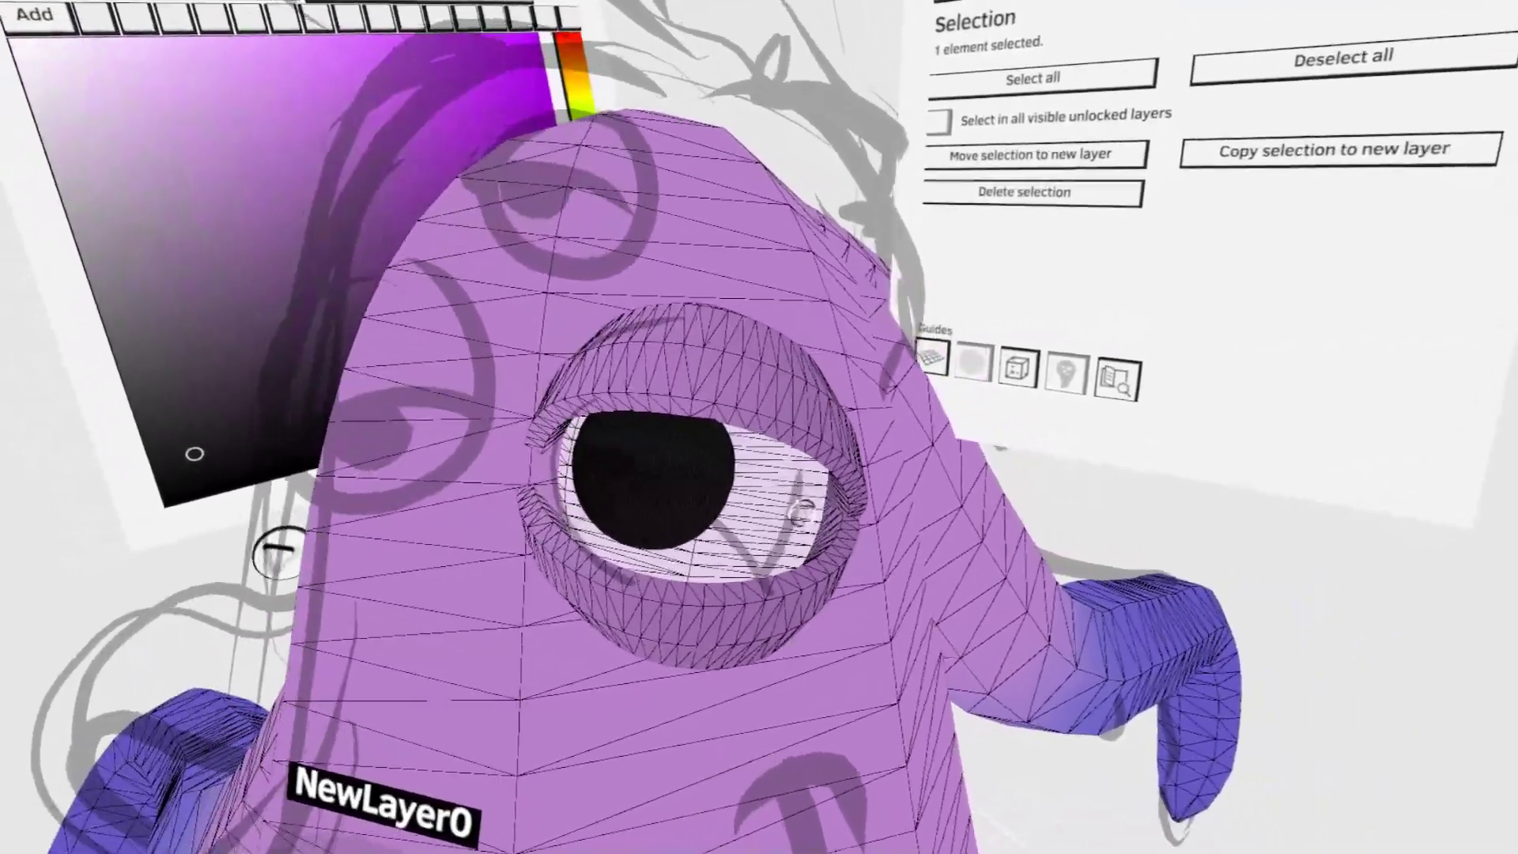
pyautogui.moveTo(716, 494); pyautogui.dragTo(561, 603)
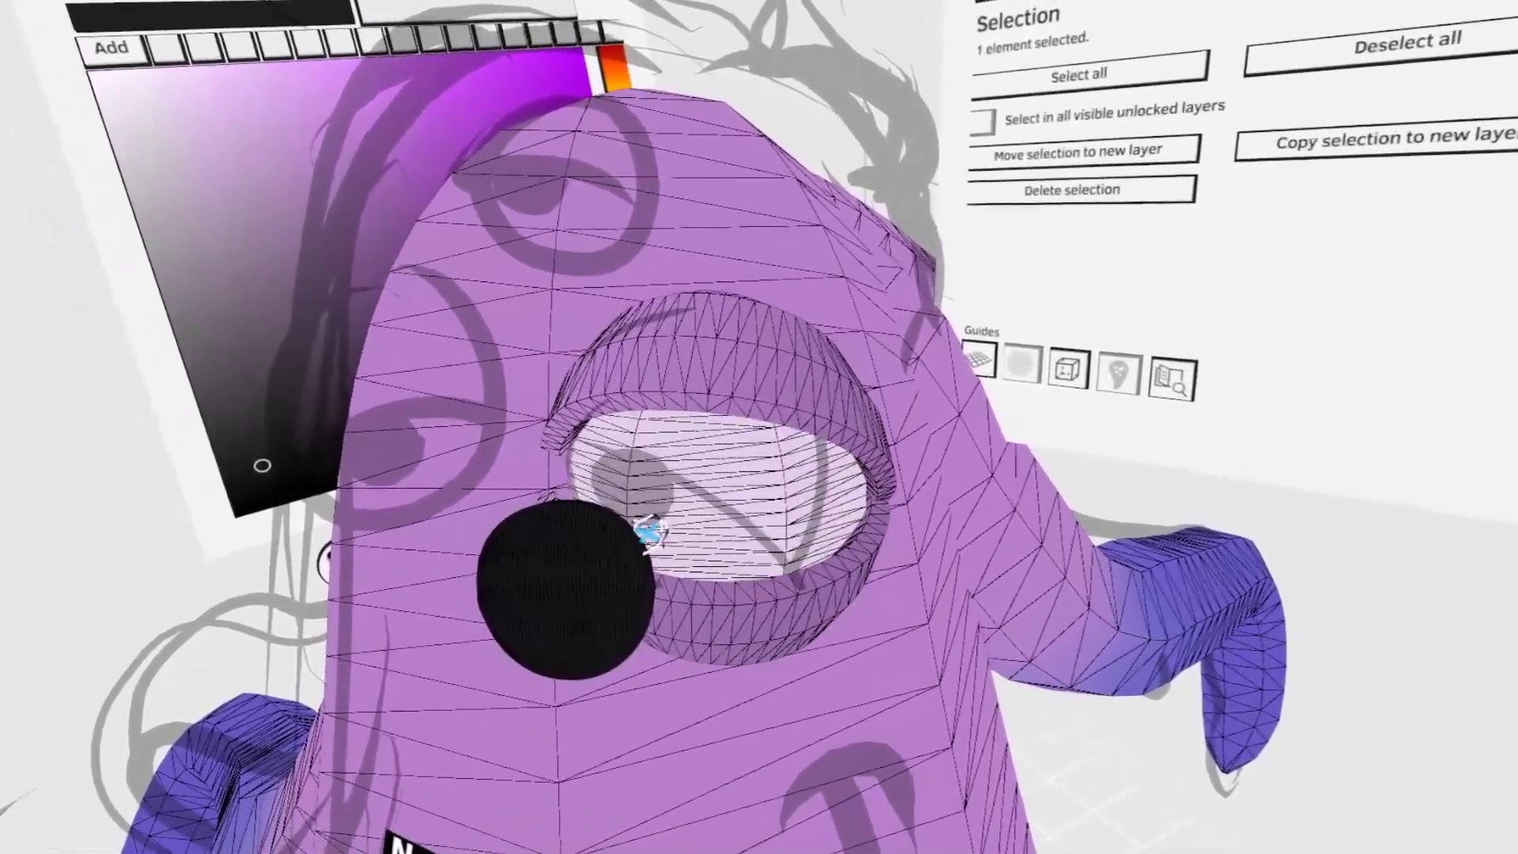
pyautogui.moveTo(648, 534); pyautogui.dragTo(731, 447)
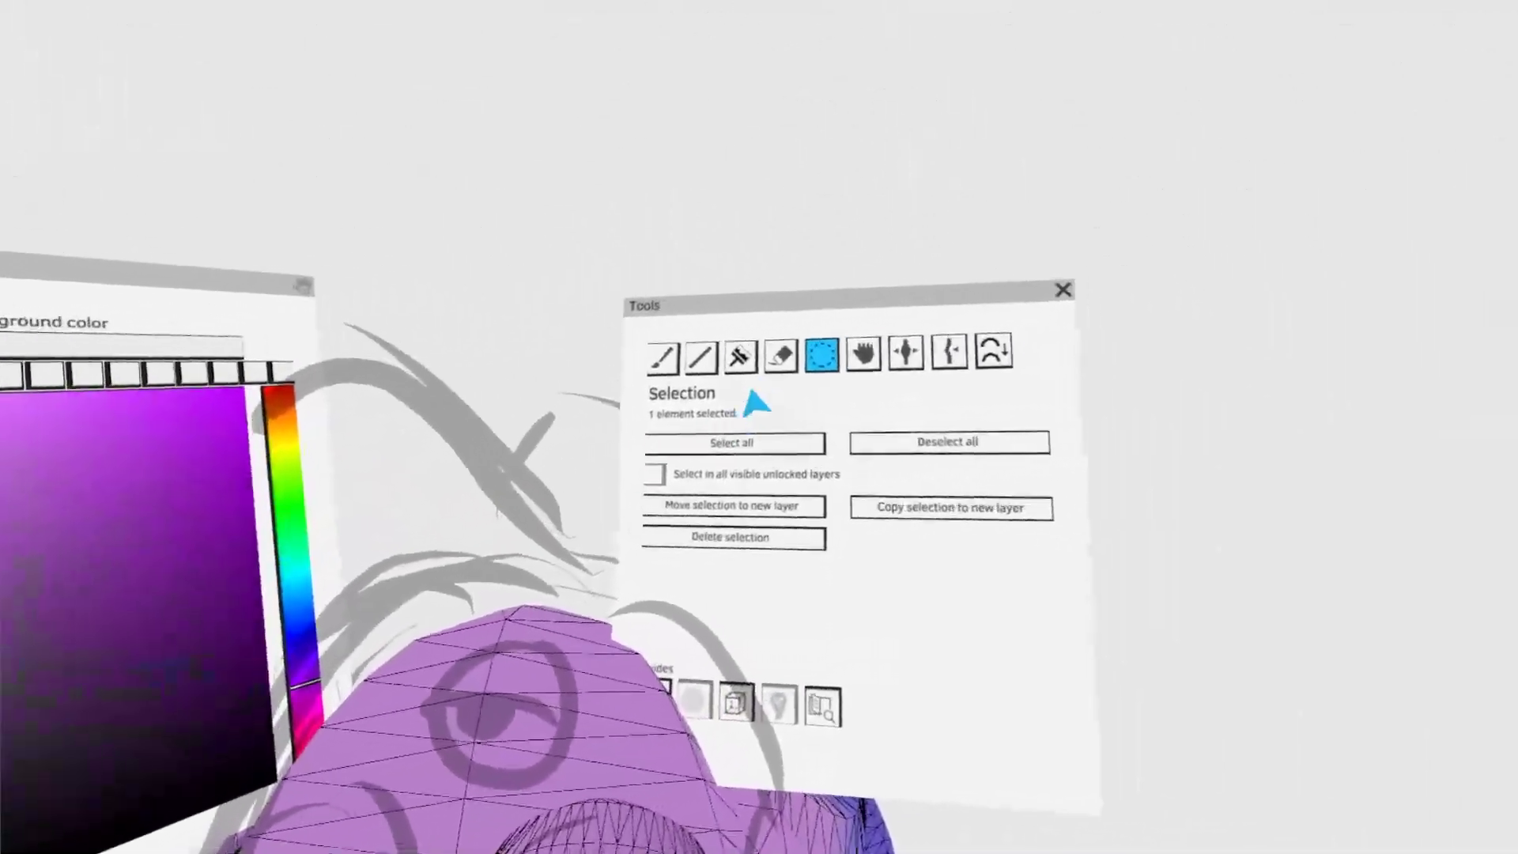
# - Add a small white highlight to the pupil and simplify its mesh with Optimize at a higher threshold
pyautogui.click(739, 357)
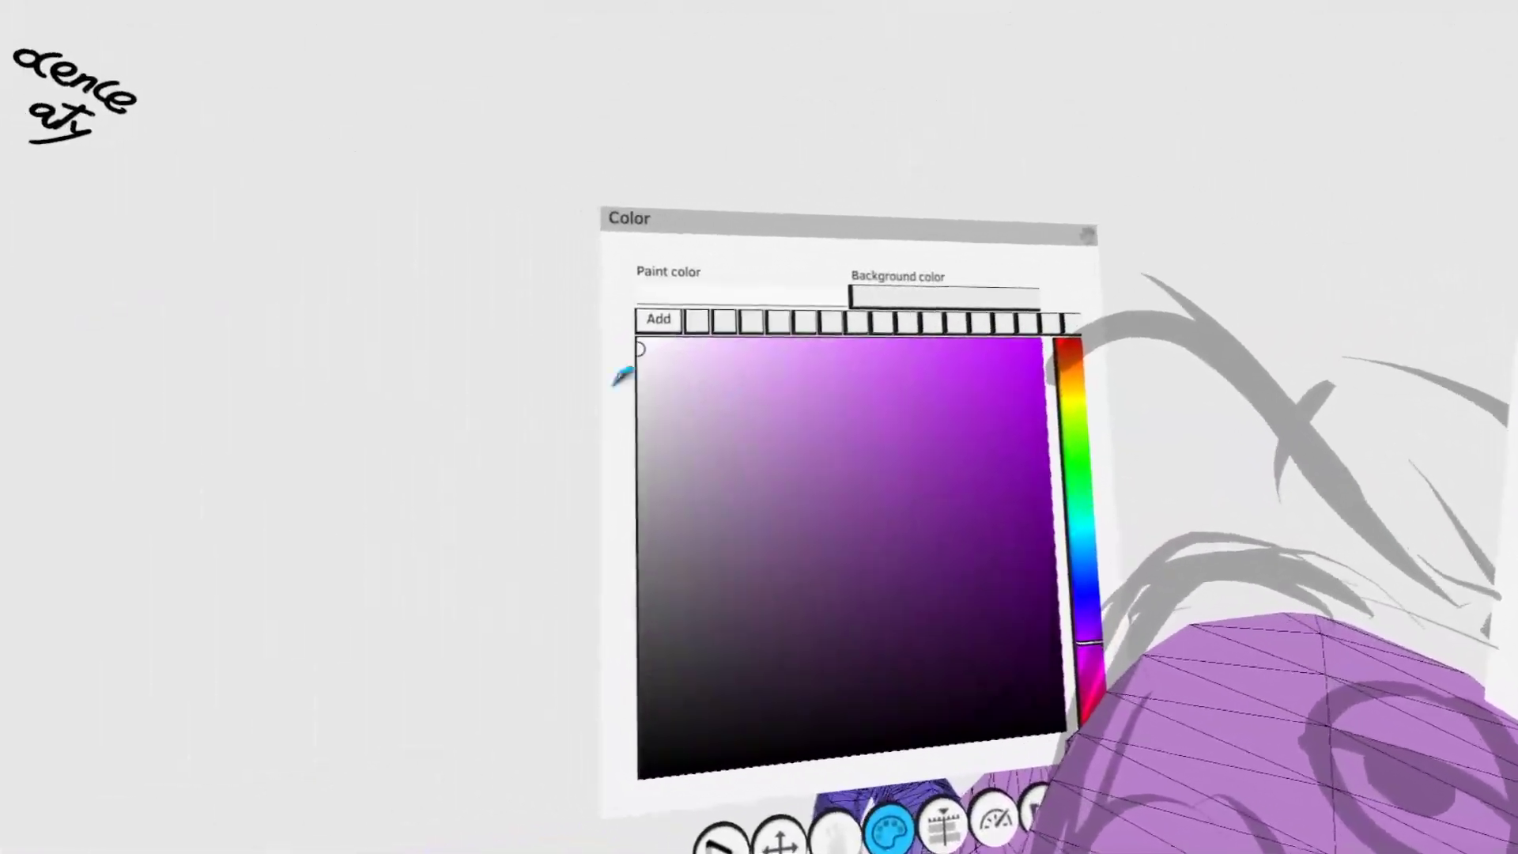
pyautogui.press('s')
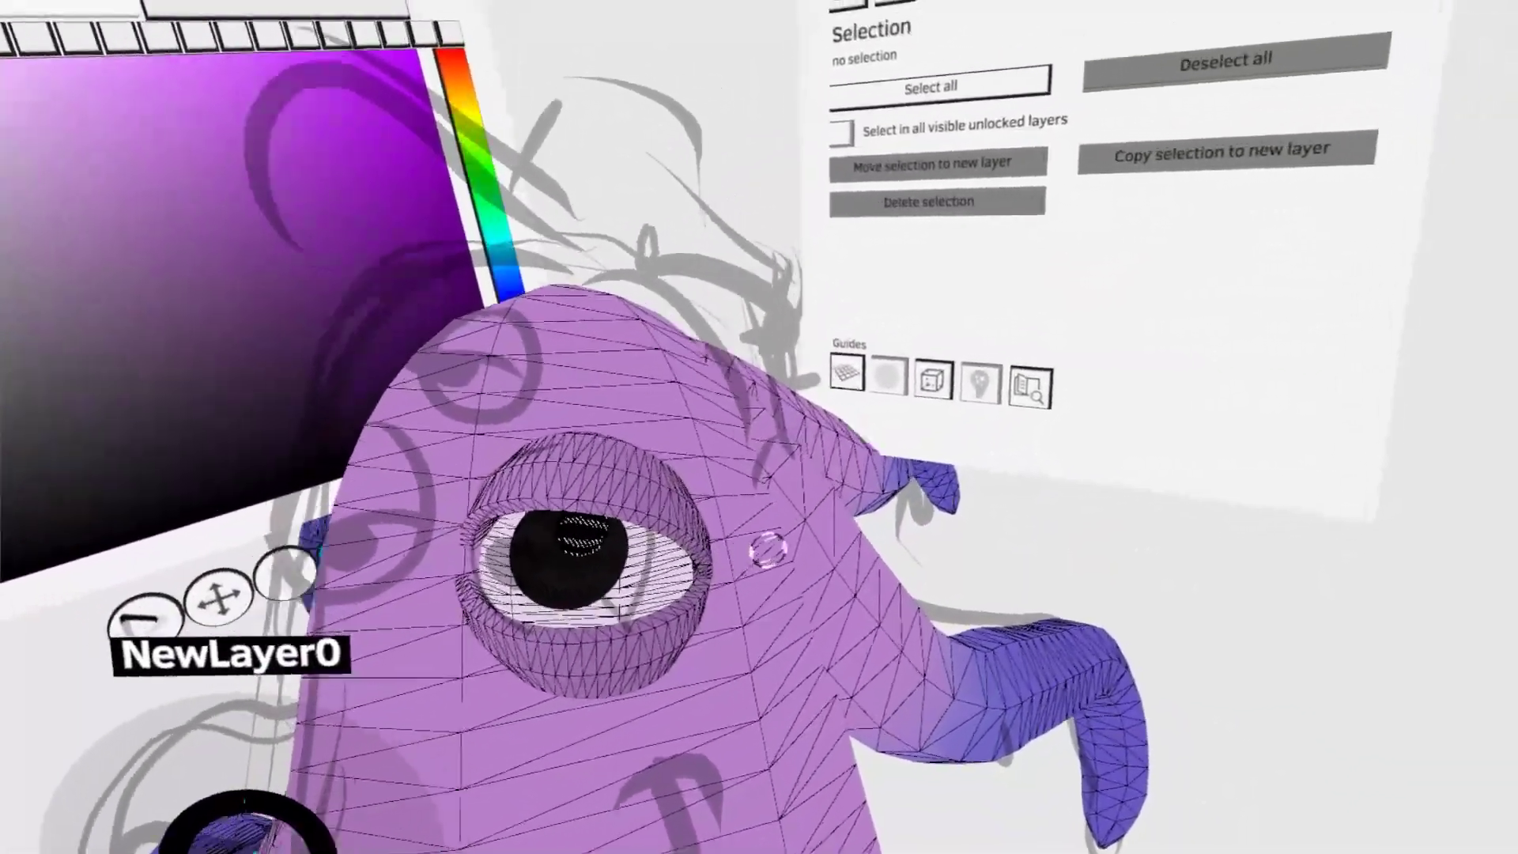
pyautogui.click(694, 457)
pyautogui.click(899, 285)
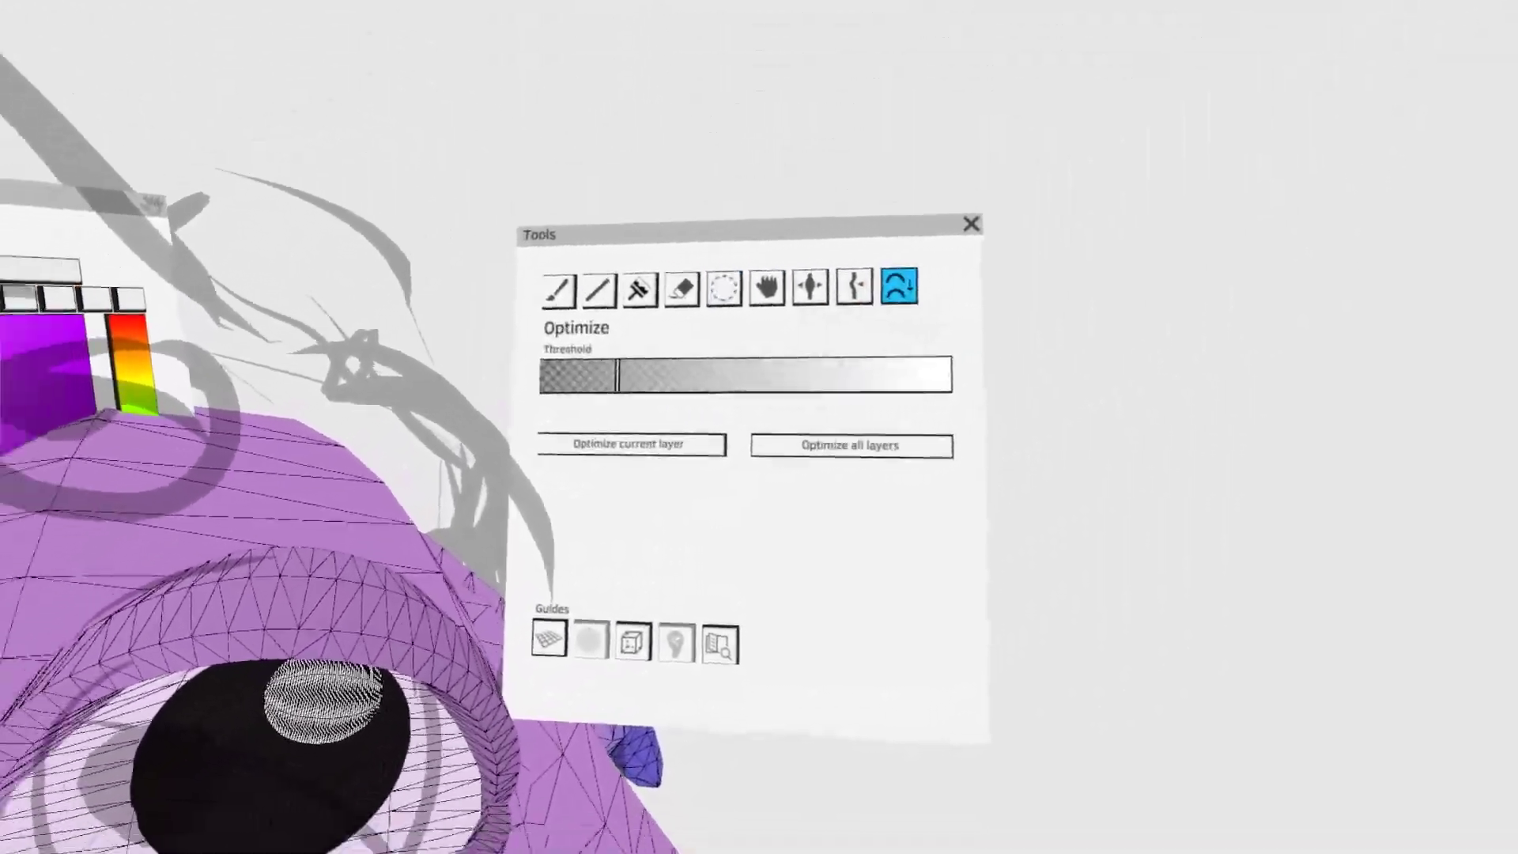
pyautogui.click(886, 312)
pyautogui.click(668, 467)
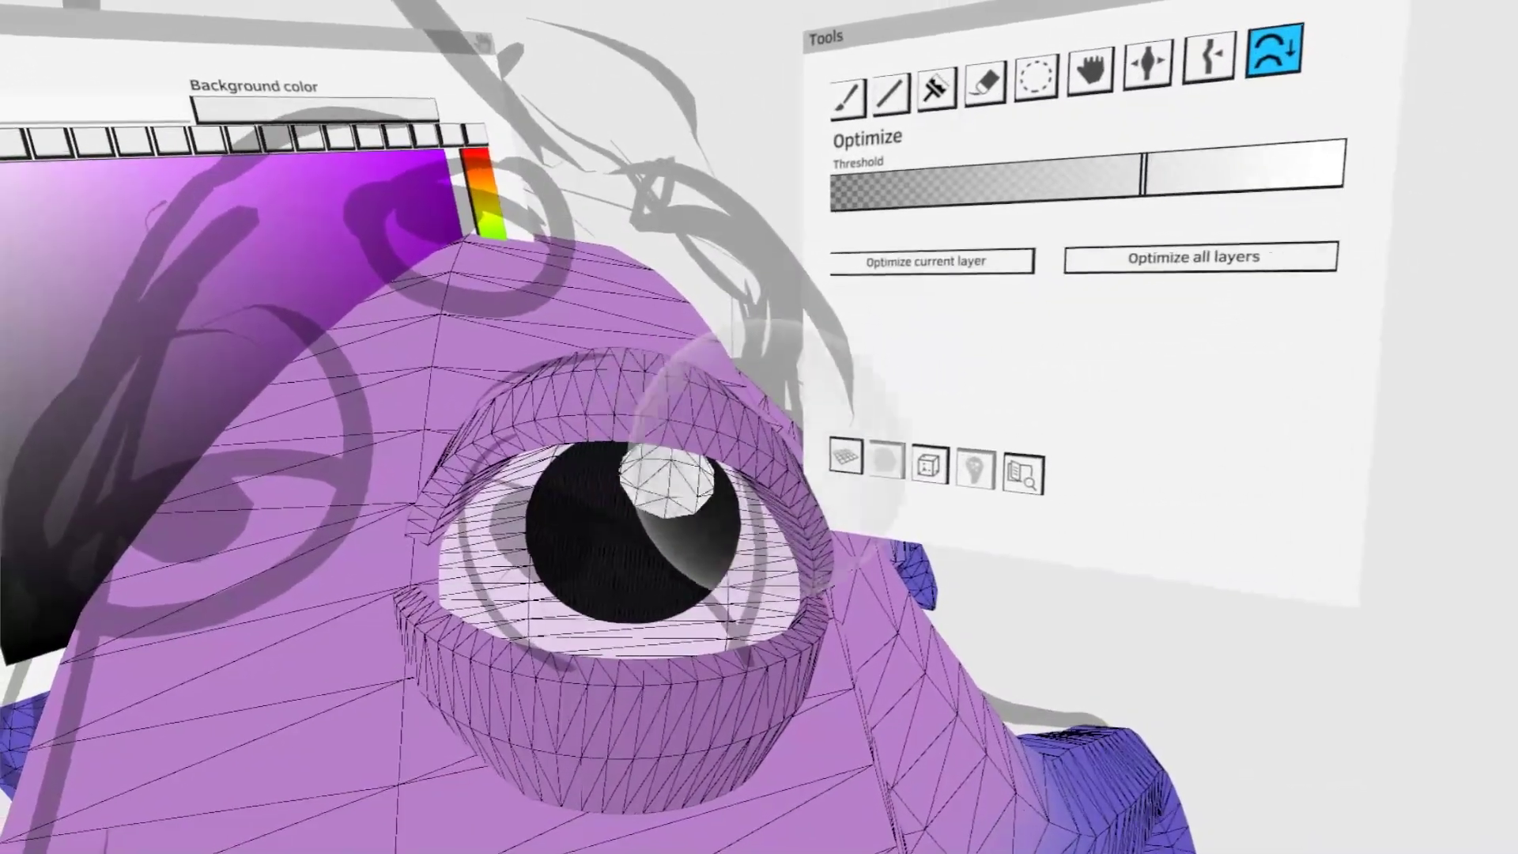
pyautogui.click(1035, 77)
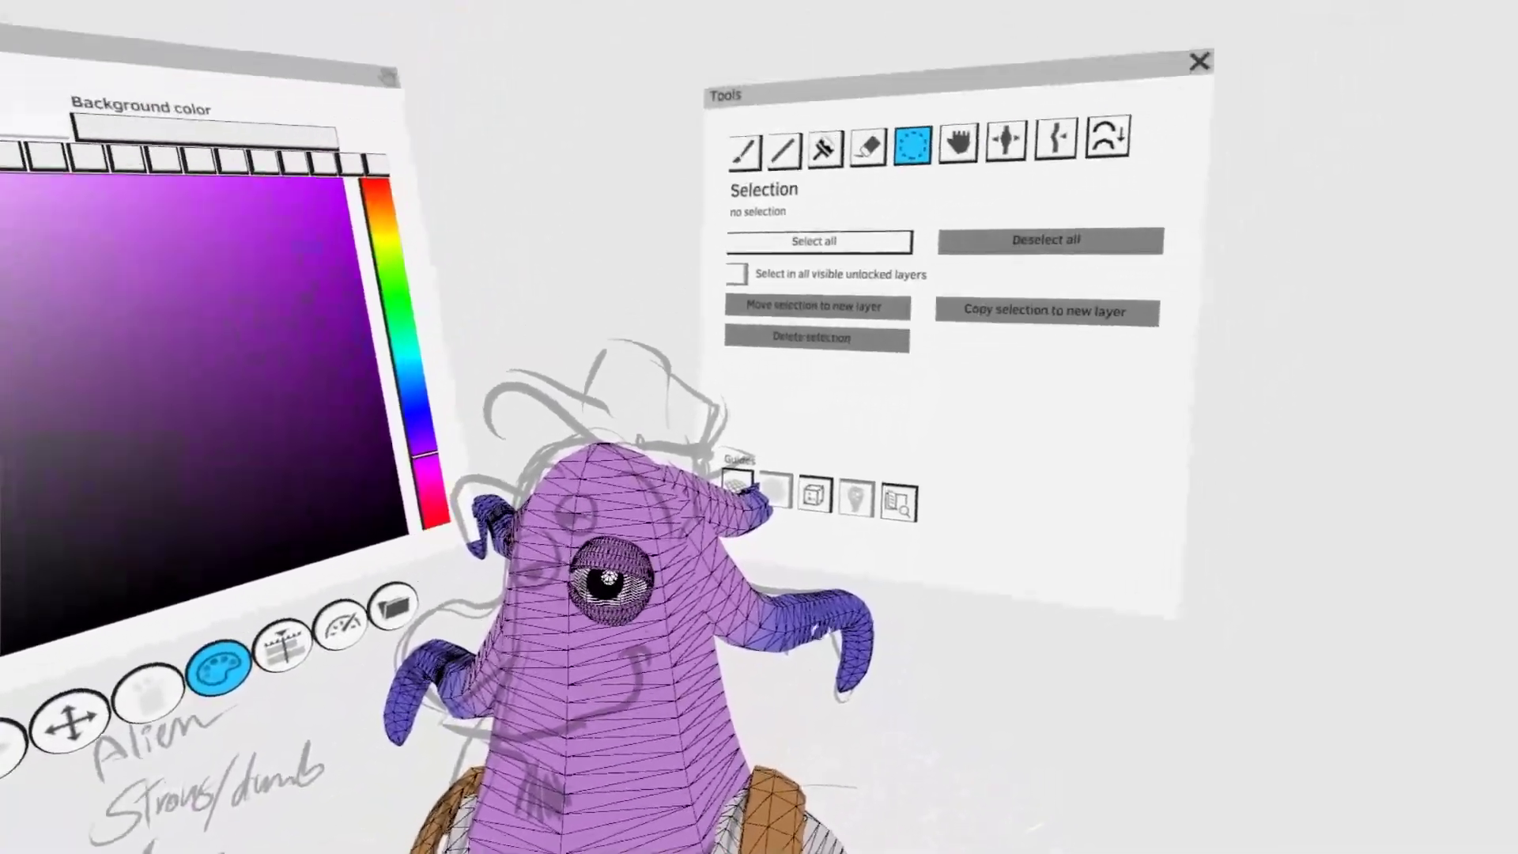
# - Paint a purple volume across the lower face and shape it with Grab into a protruding upper lip
pyautogui.click(745, 152)
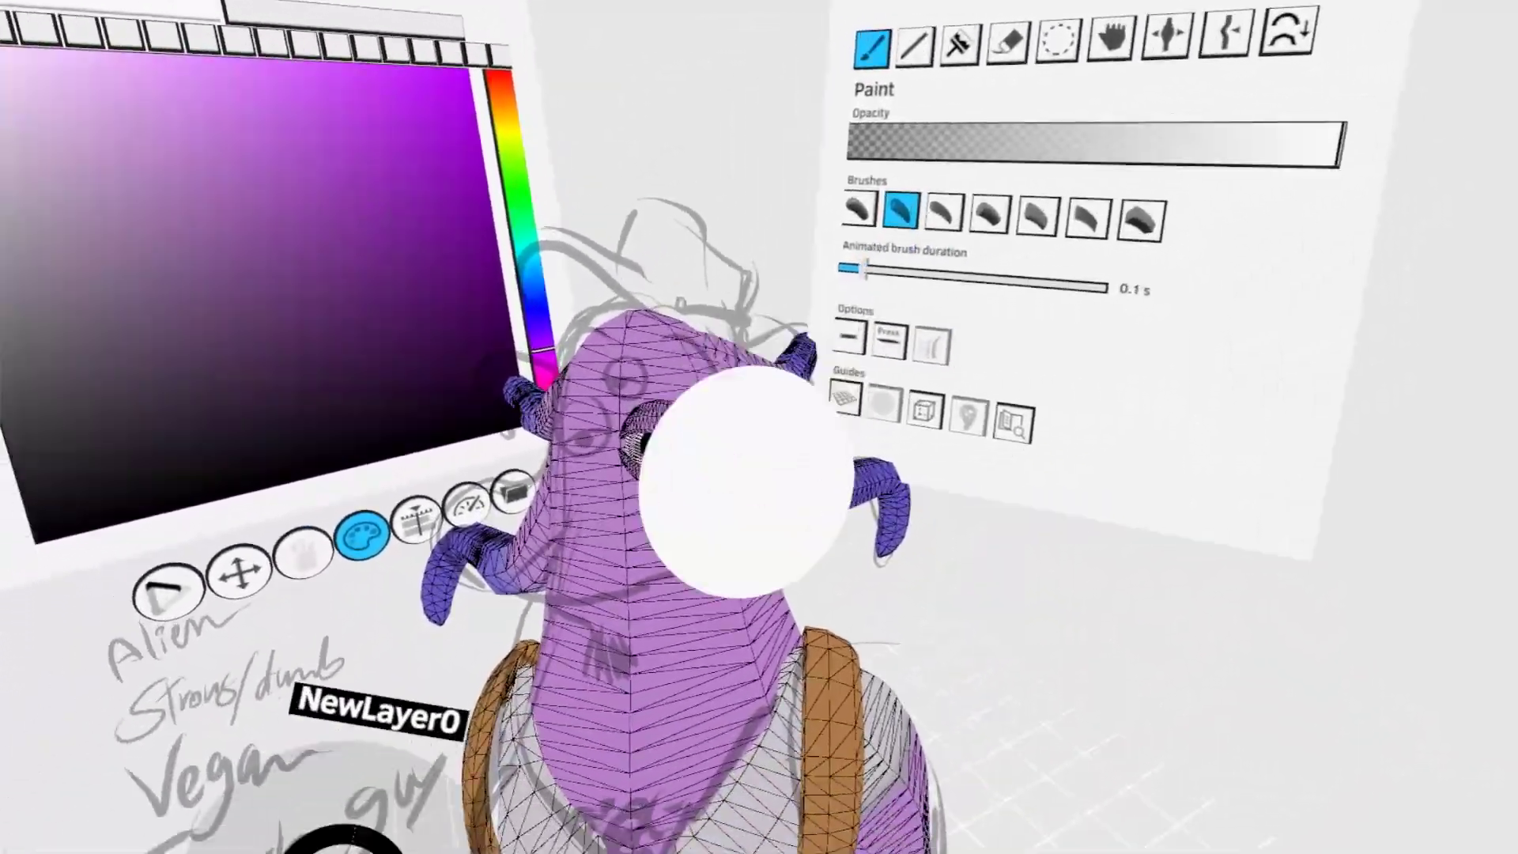
pyautogui.click(723, 486)
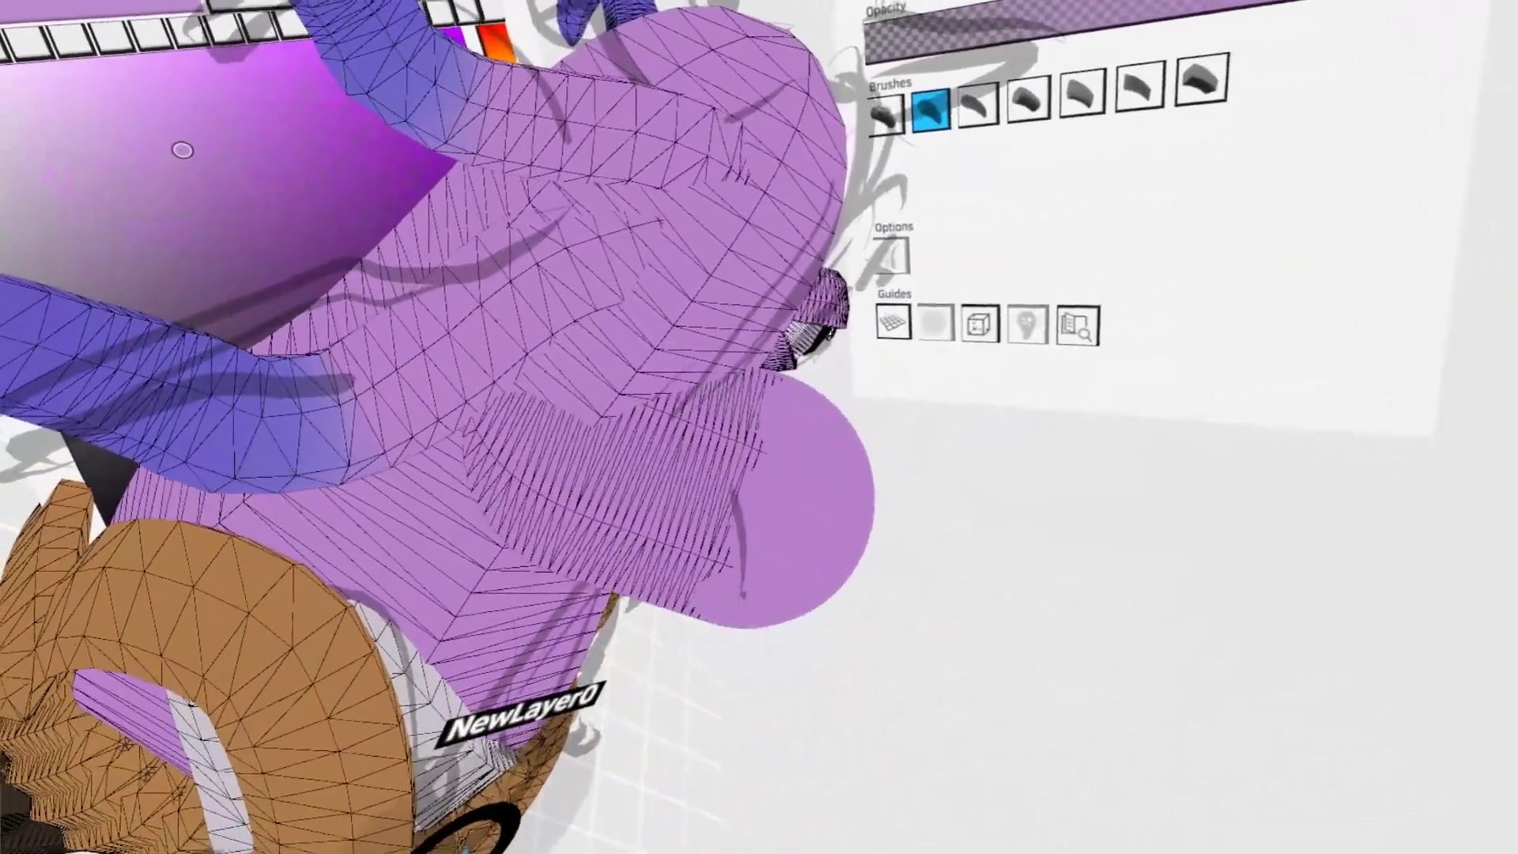
pyautogui.moveTo(747, 502); pyautogui.dragTo(870, 285)
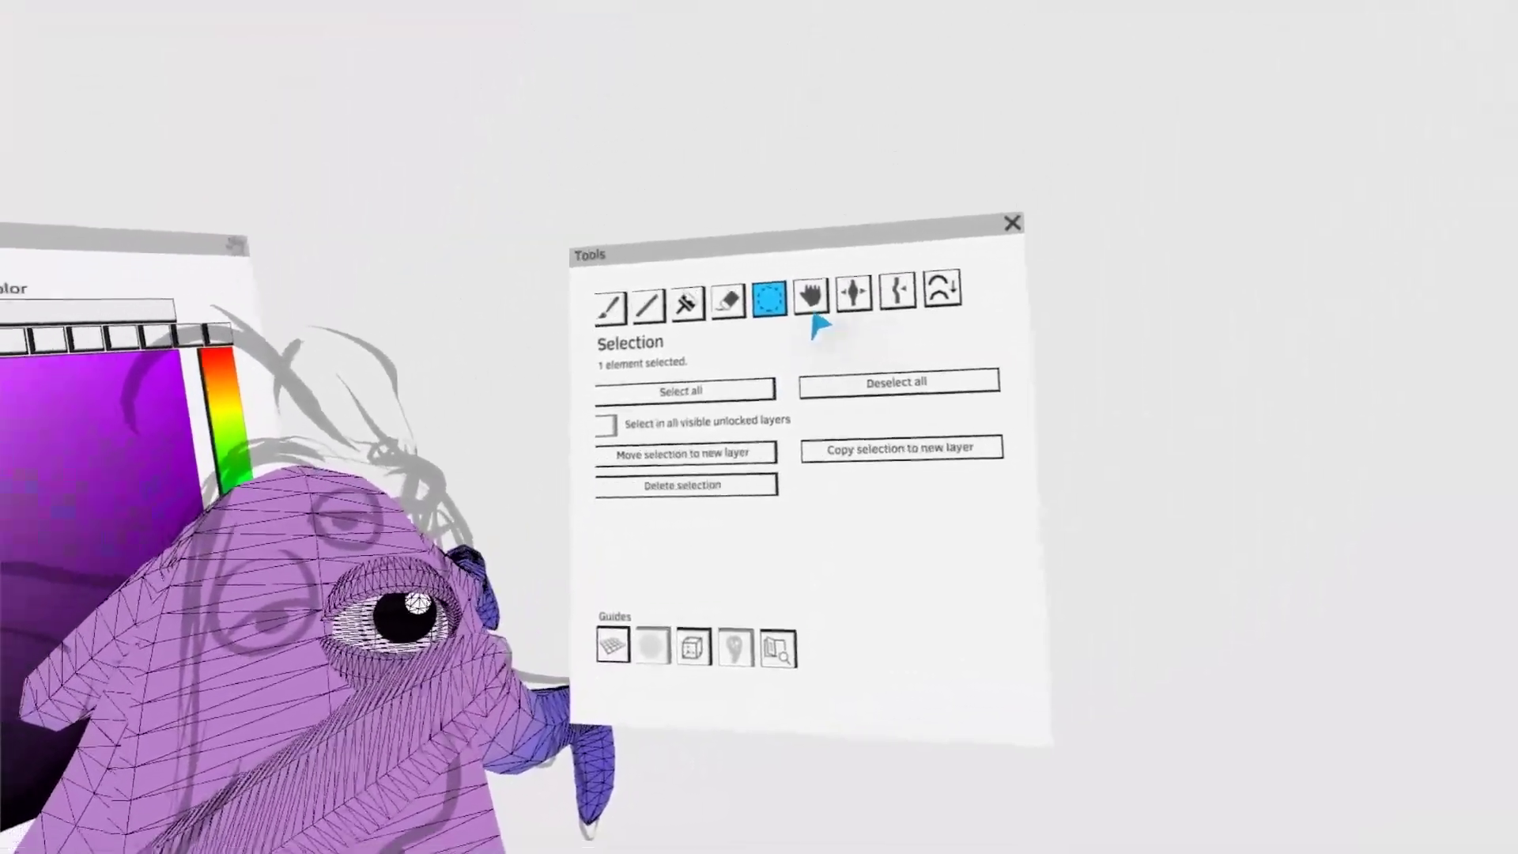
pyautogui.click(812, 307)
pyautogui.moveTo(862, 479)
pyautogui.mouseDown(button='middle')
pyautogui.moveTo(847, 498)
pyautogui.moveTo(836, 478)
pyautogui.moveTo(779, 501)
pyautogui.mouseUp(button='middle')
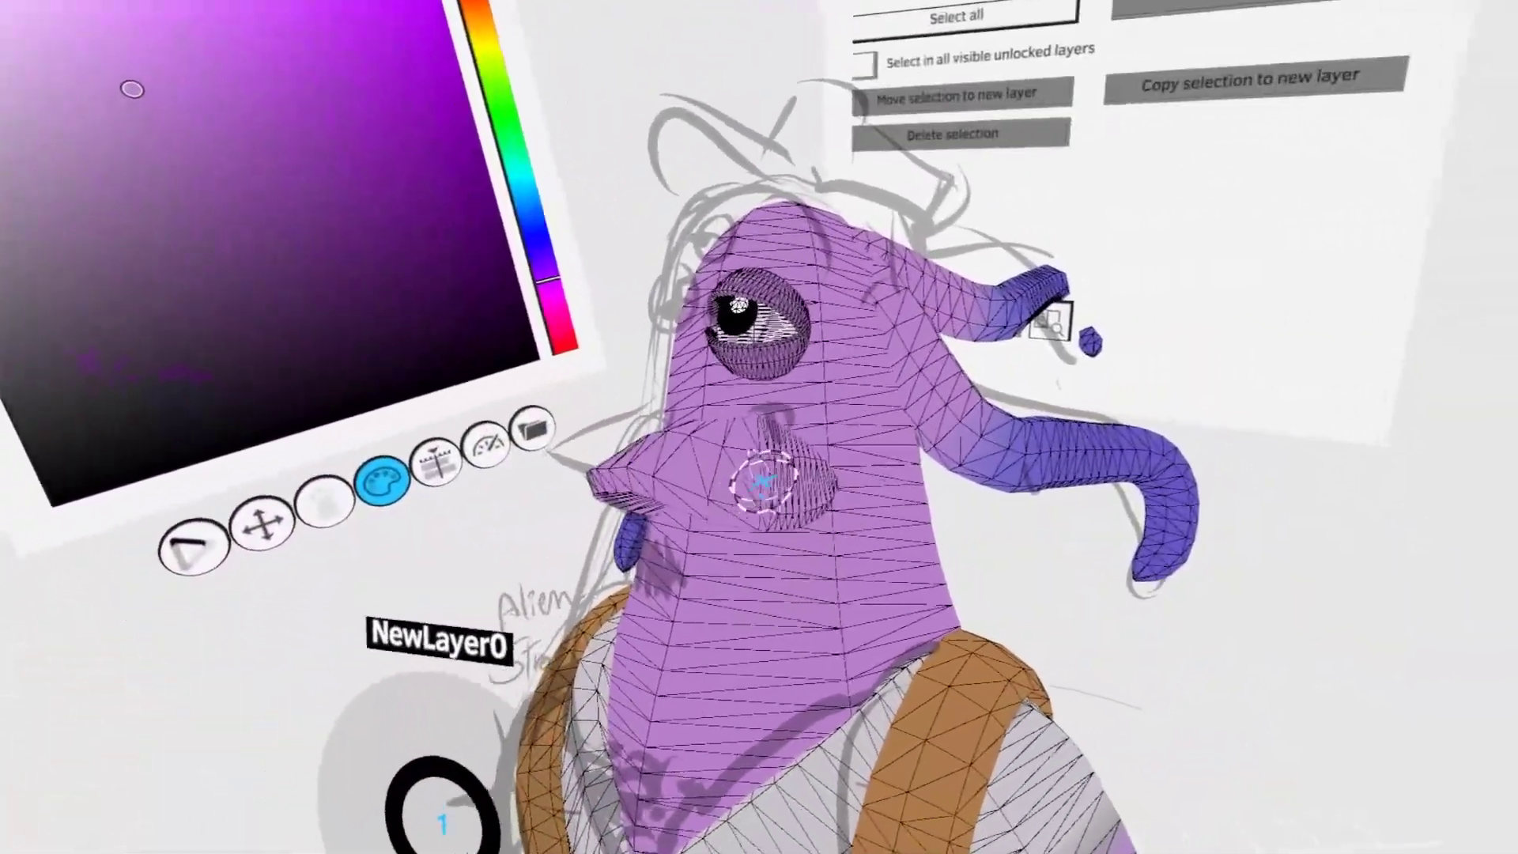
pyautogui.click(694, 506)
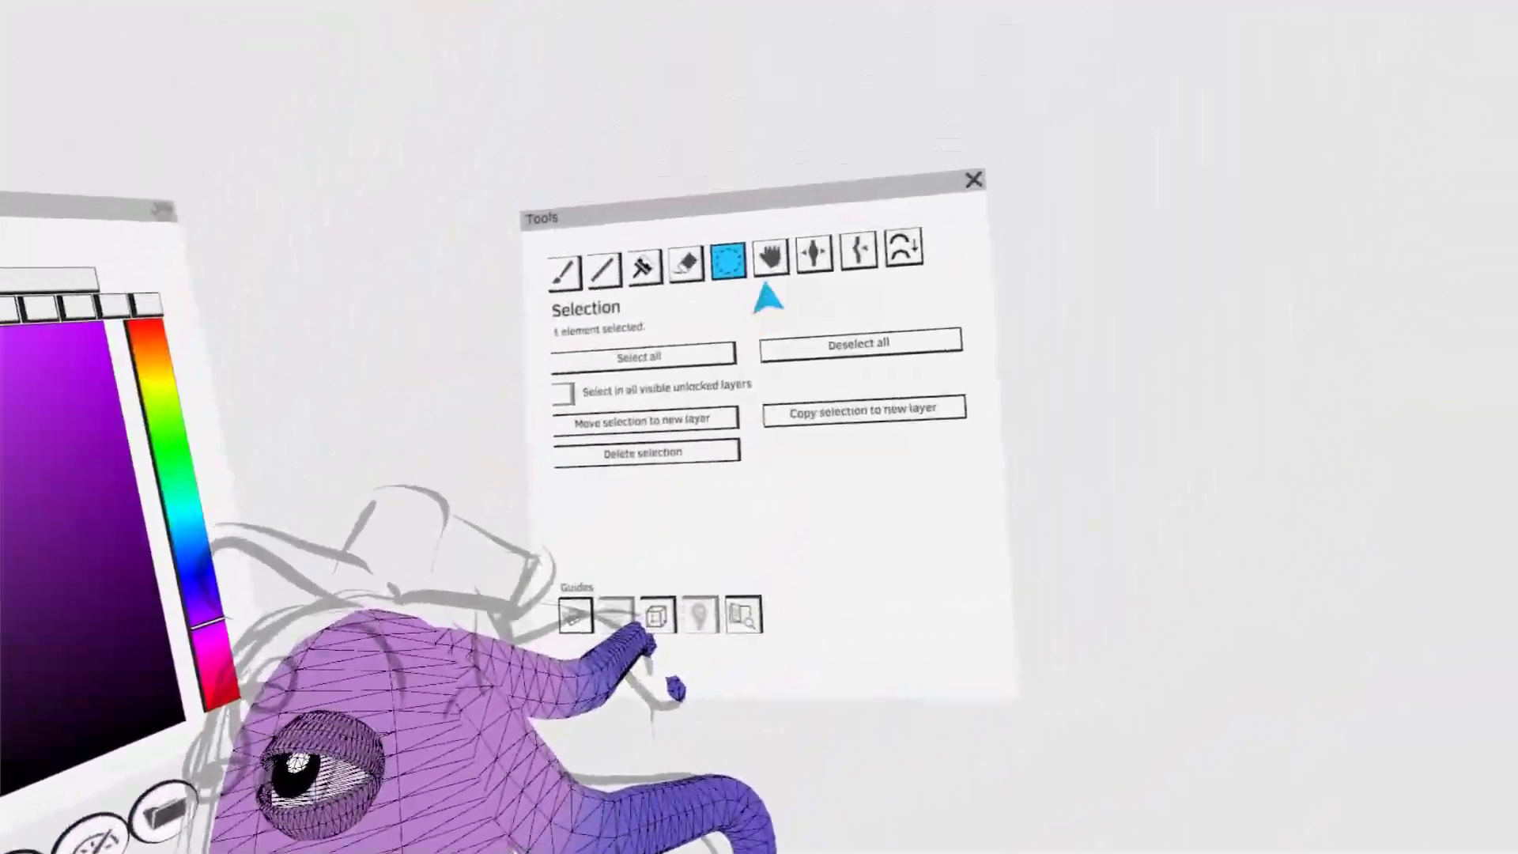
# - Paint a second purple volume below the upper lip and shape it with Grab into a full lower lip and chin
pyautogui.click(771, 261)
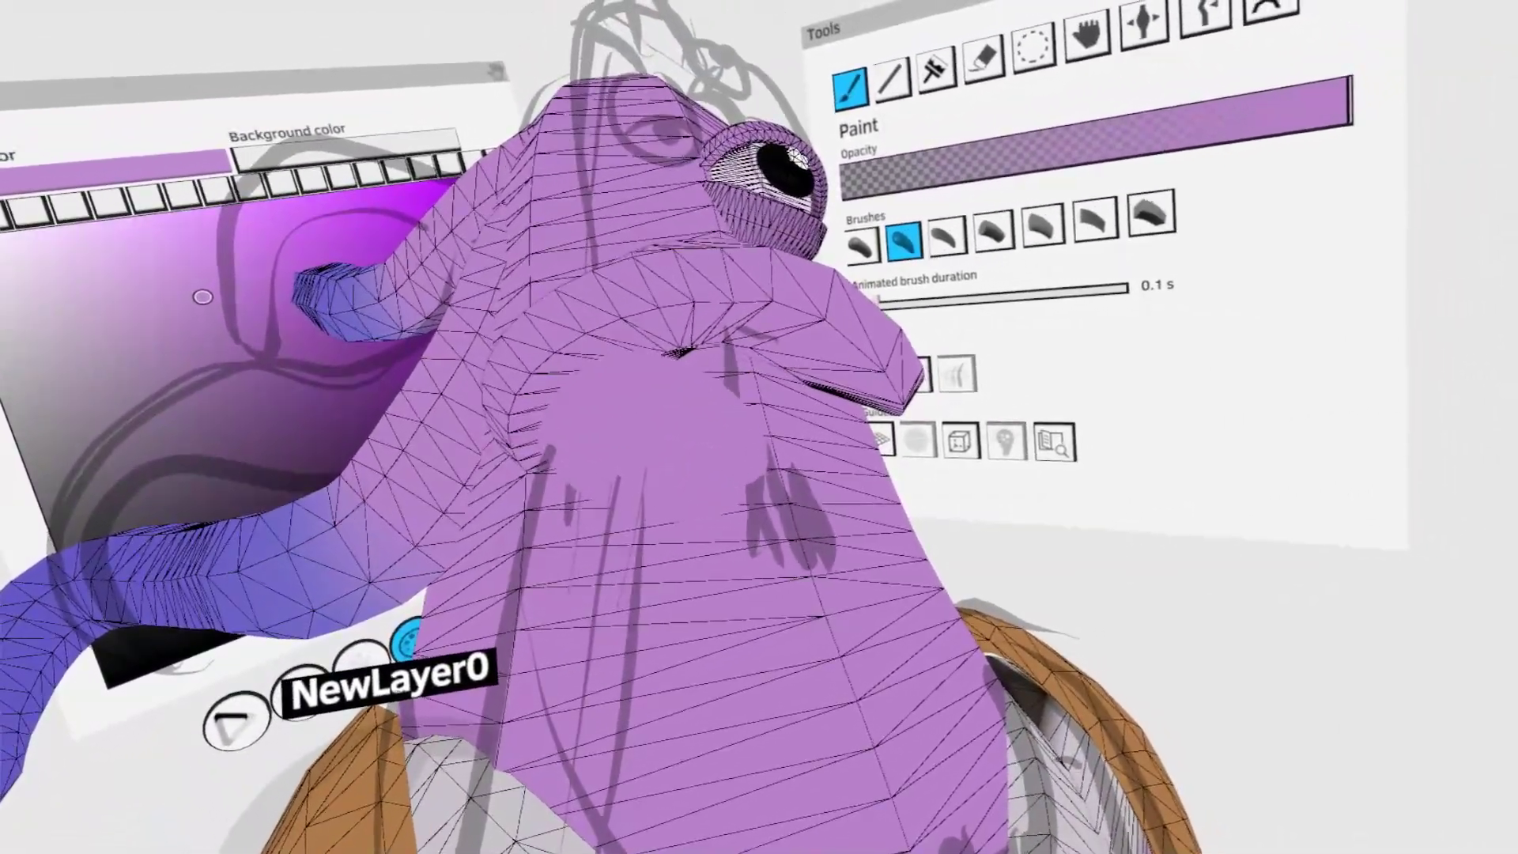
pyautogui.click(1030, 44)
pyautogui.click(762, 450)
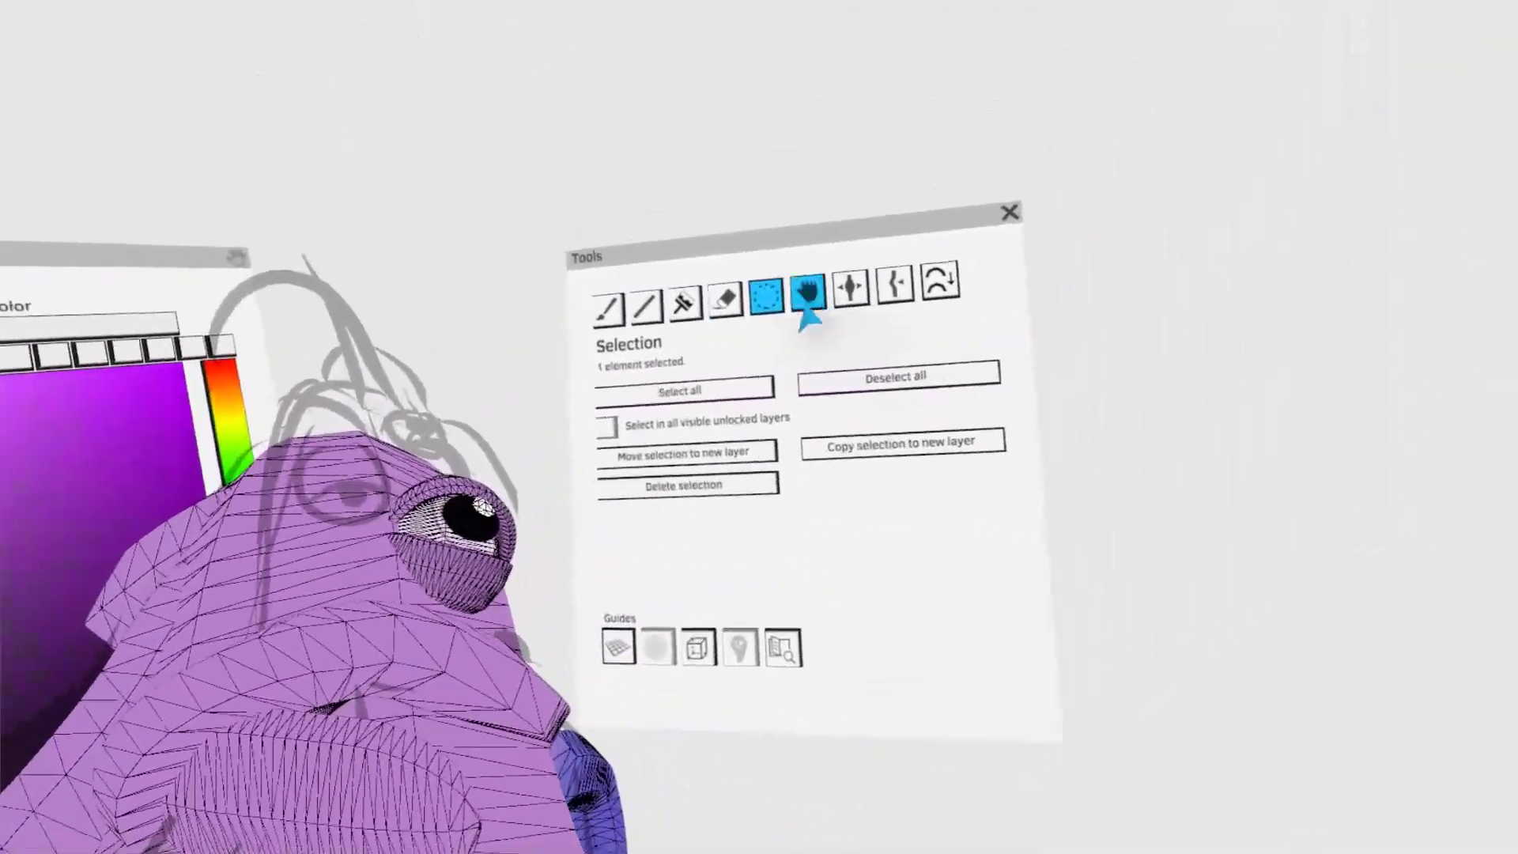
pyautogui.click(806, 305)
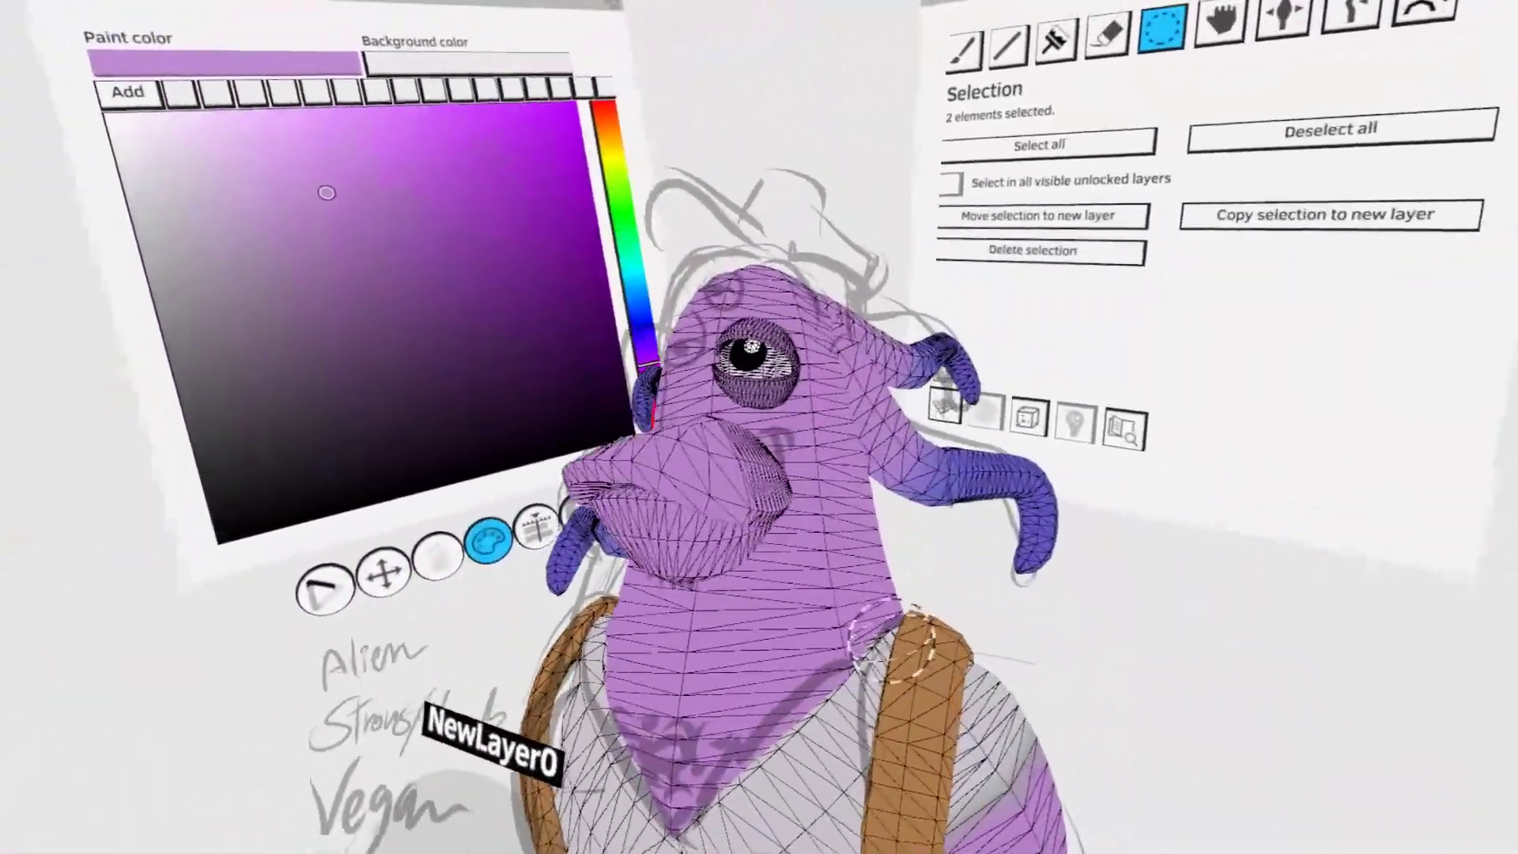
pyautogui.click(1146, 40)
pyautogui.click(770, 292)
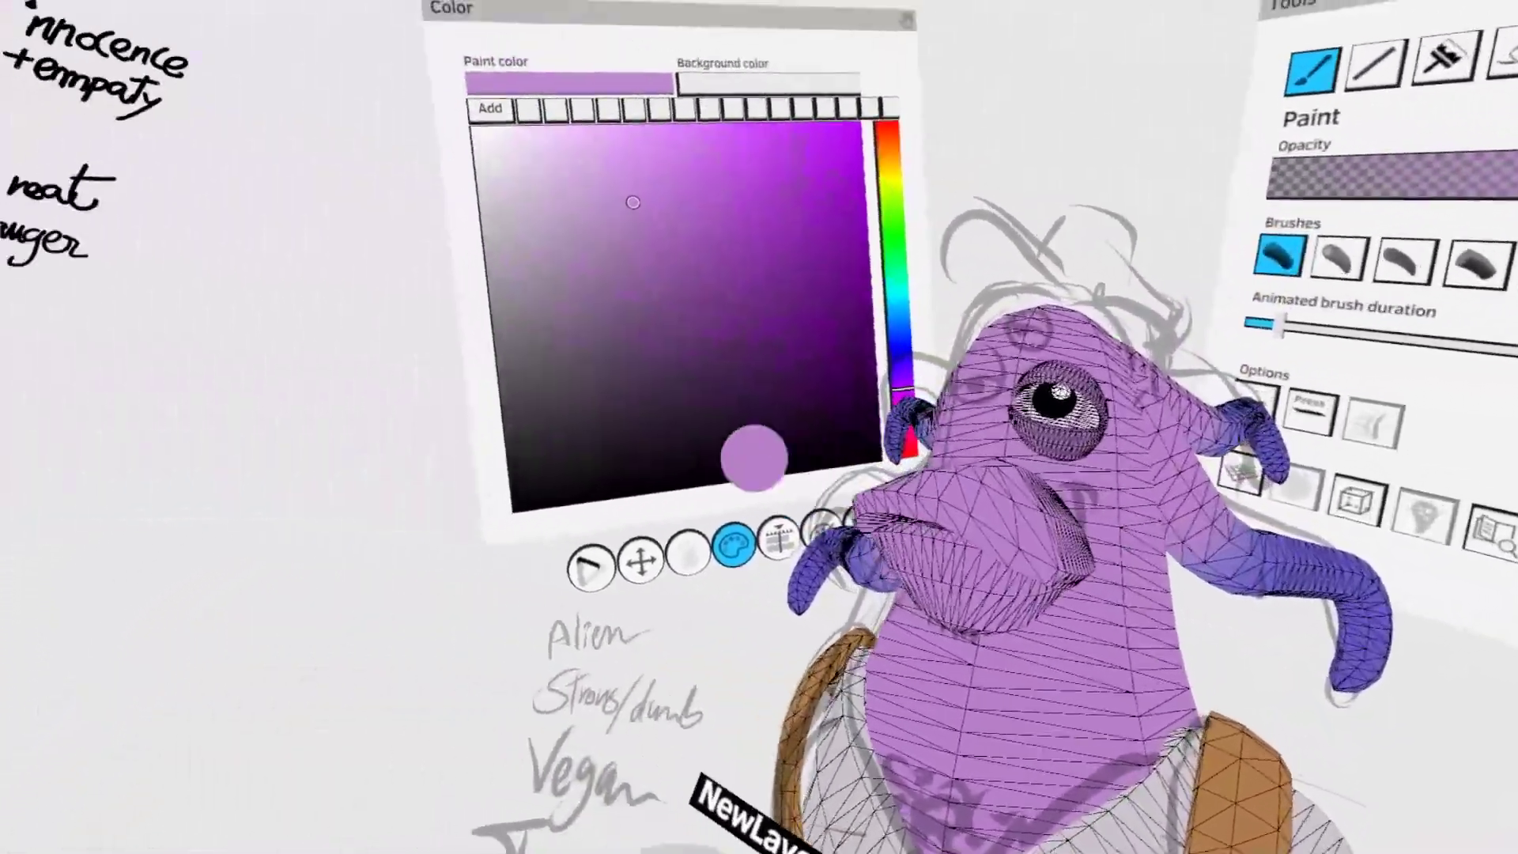
# - Paint a row of short dark purple tufts under the chin, following the sketched beard
pyautogui.moveTo(661, 593); pyautogui.dragTo(747, 581)
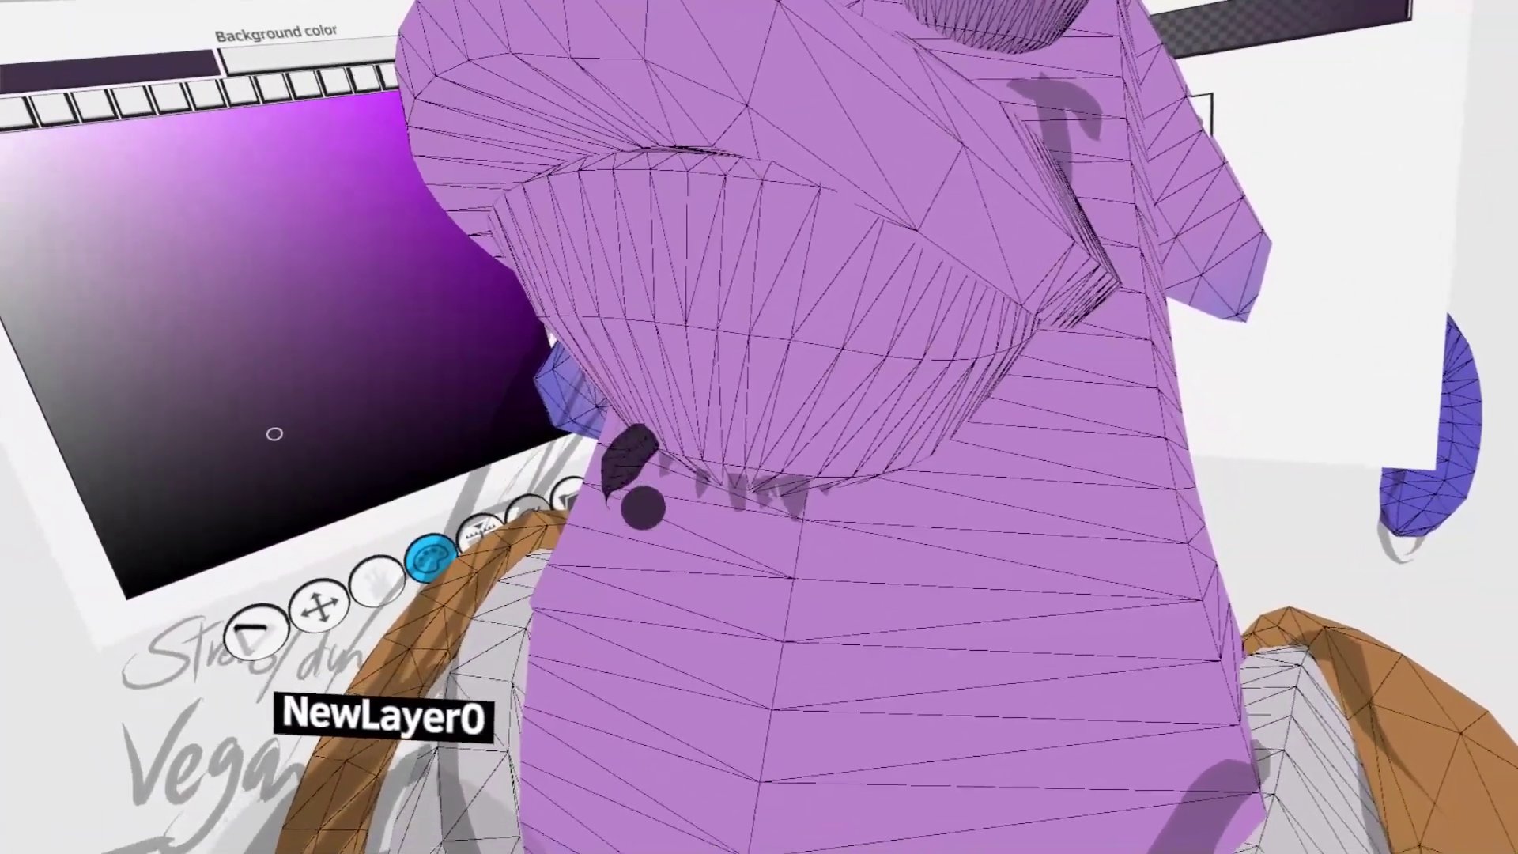
pyautogui.moveTo(647, 452)
pyautogui.mouseDown()
pyautogui.moveTo(623, 487)
pyautogui.moveTo(656, 468)
pyautogui.moveTo(613, 518)
pyautogui.moveTo(620, 554)
pyautogui.mouseUp()
pyautogui.moveTo(644, 479)
pyautogui.mouseDown()
pyautogui.moveTo(658, 528)
pyautogui.moveTo(748, 554)
pyautogui.mouseUp()
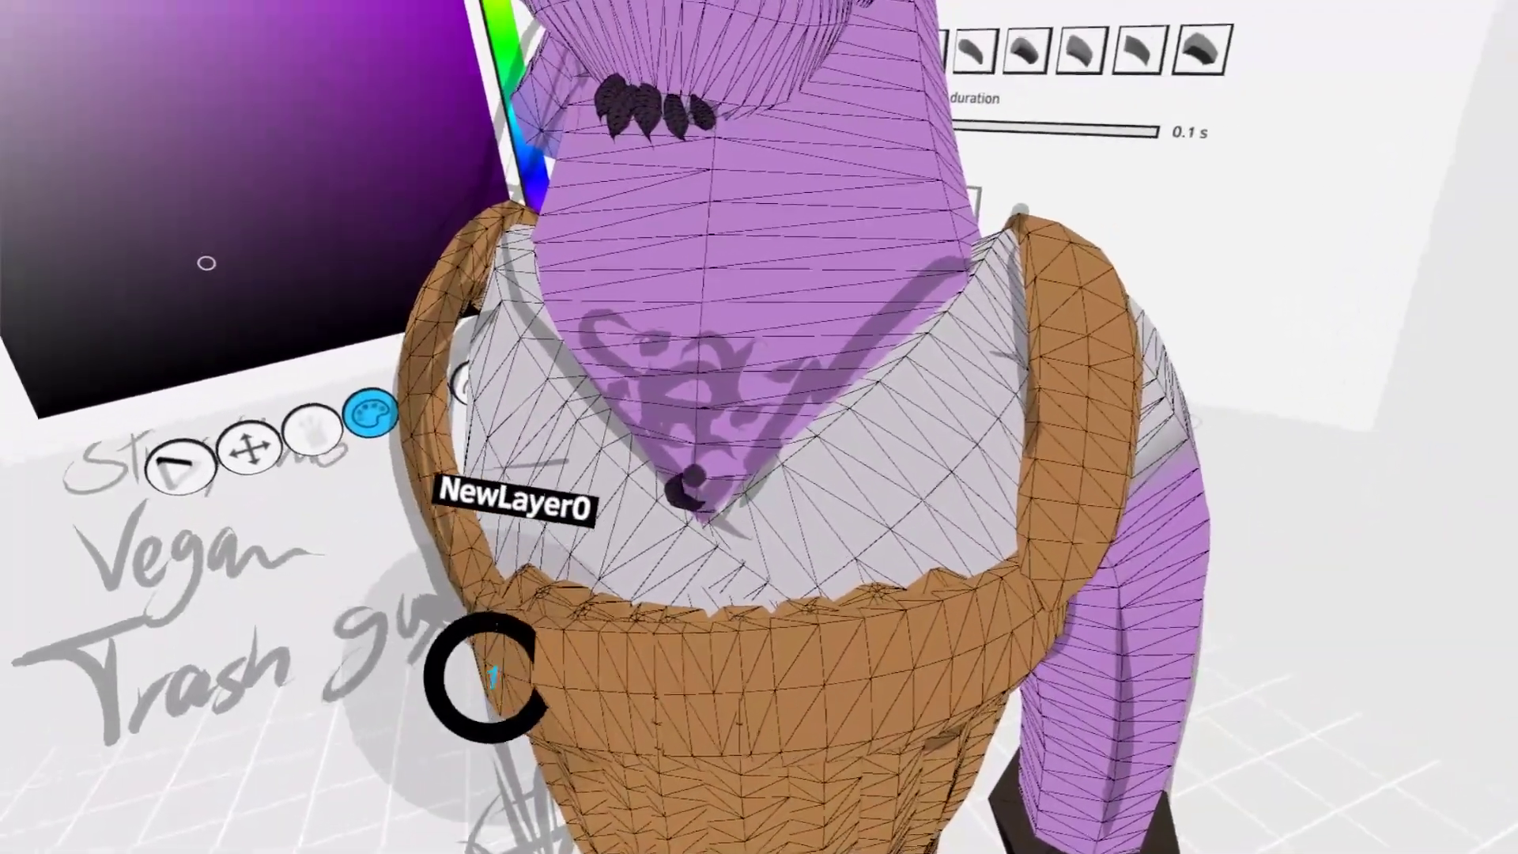
# - Paint curly dark purple chest hairs over the sketched curls in the shirt's neckline
pyautogui.moveTo(687, 443)
pyautogui.mouseDown()
pyautogui.moveTo(715, 506)
pyautogui.moveTo(642, 431)
pyautogui.moveTo(689, 415)
pyautogui.mouseUp()
pyautogui.moveTo(656, 408)
pyautogui.mouseDown()
pyautogui.moveTo(579, 400)
pyautogui.moveTo(640, 364)
pyautogui.mouseUp()
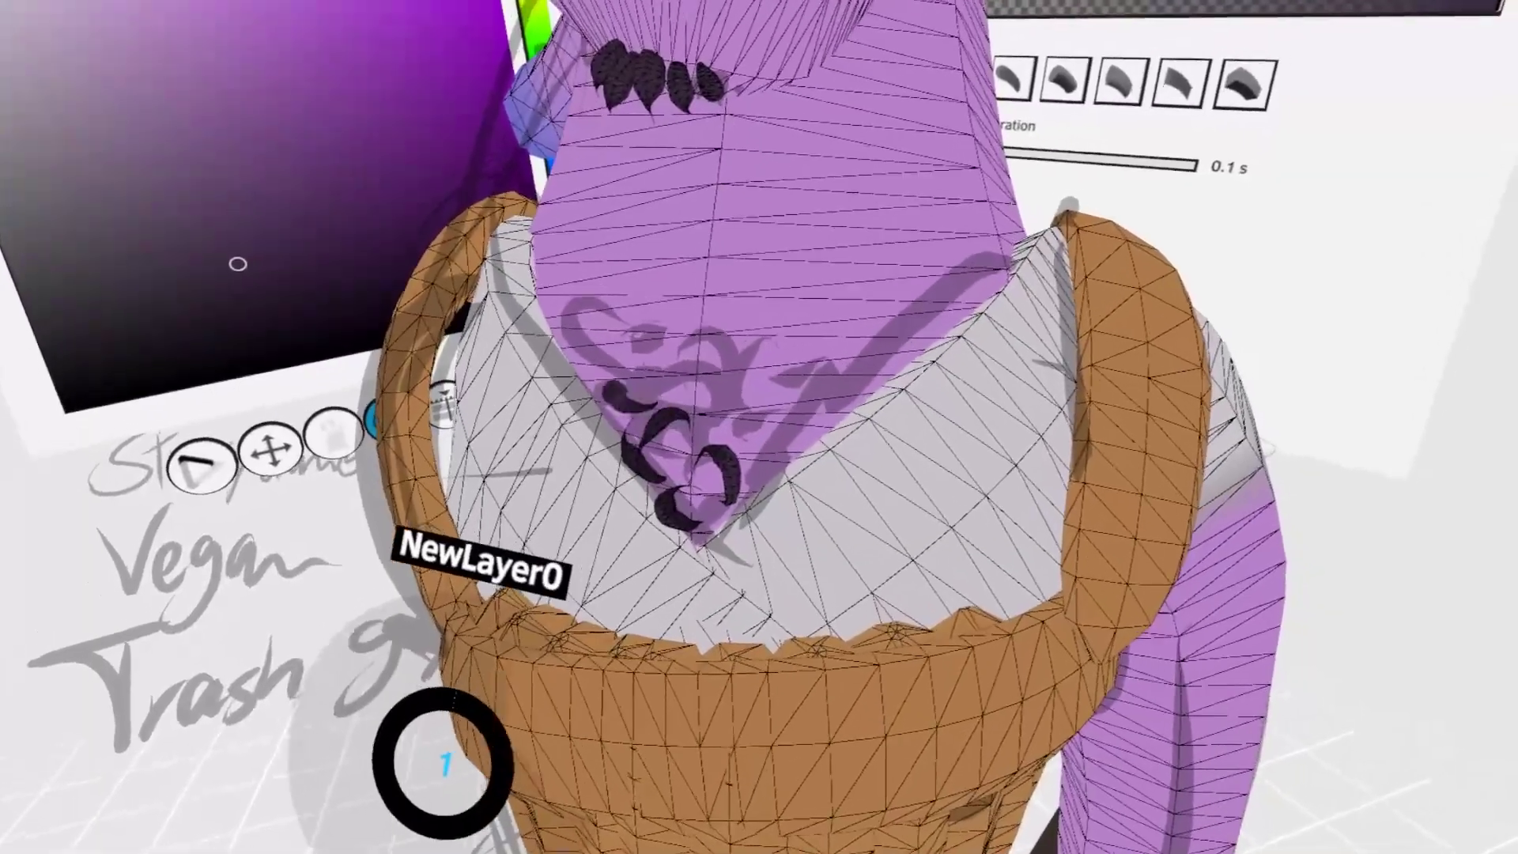
pyautogui.moveTo(595, 414)
pyautogui.mouseDown()
pyautogui.moveTo(649, 408)
pyautogui.moveTo(678, 498)
pyautogui.mouseUp()
pyautogui.moveTo(670, 403); pyautogui.dragTo(688, 368)
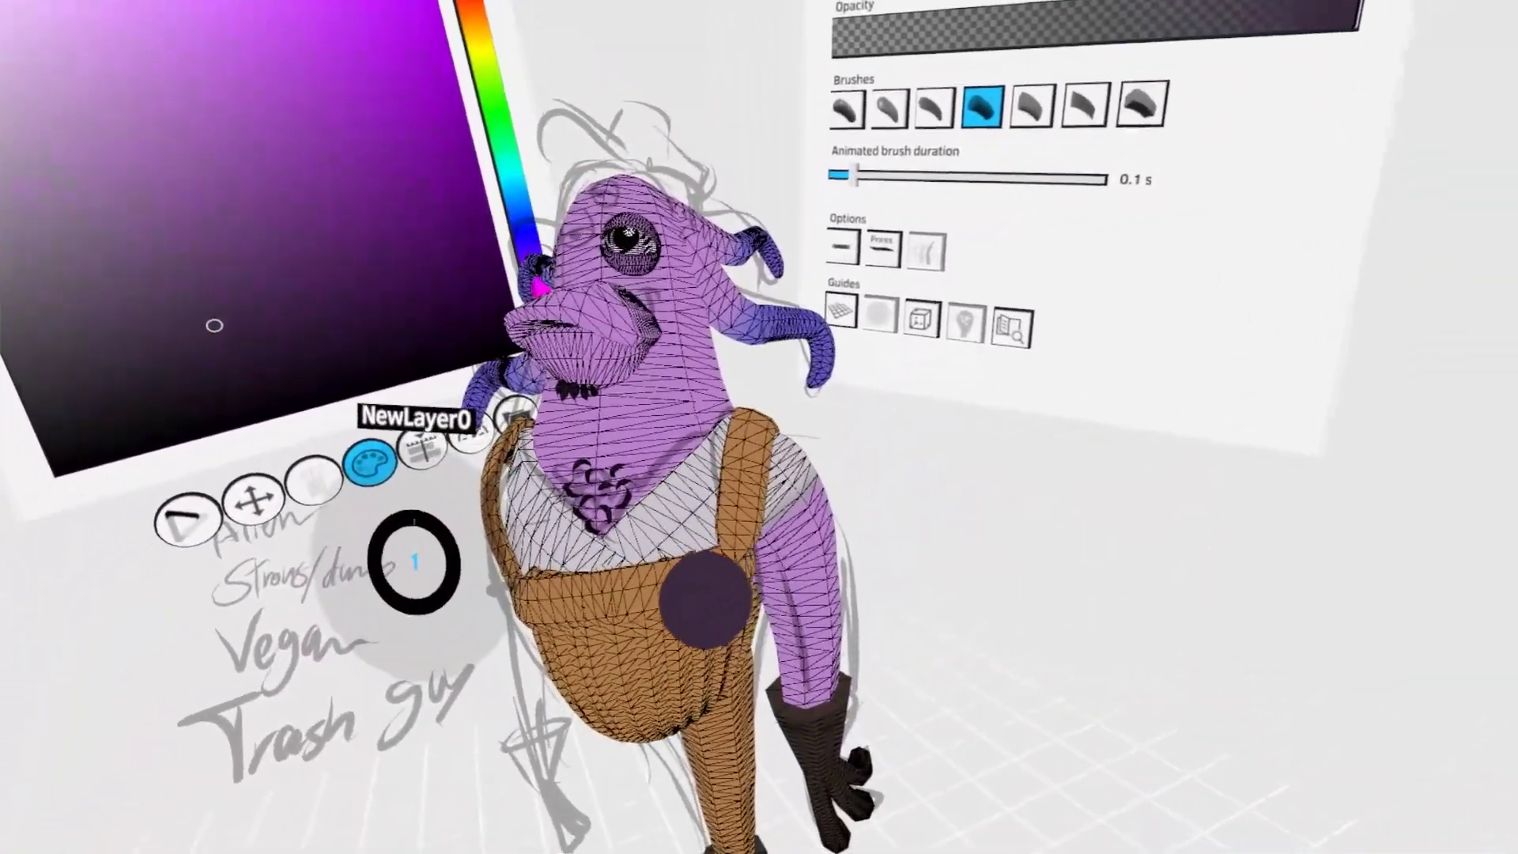
# - Pick up the overalls' brown and build the hat's crown on top of the head with a straight-line volume, shaped with Grab
pyautogui.click(705, 603)
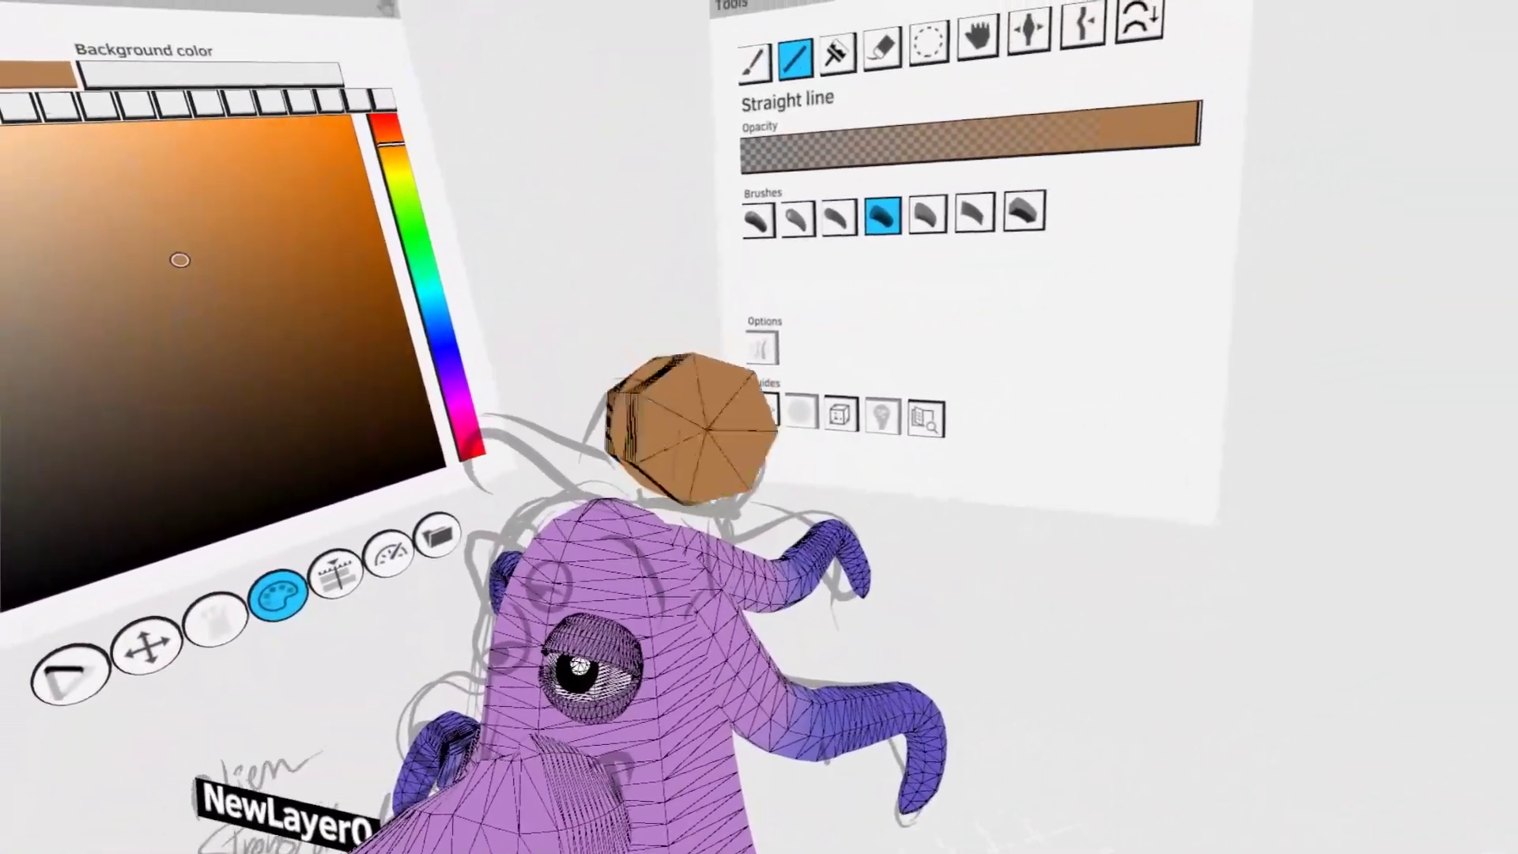
pyautogui.moveTo(696, 429); pyautogui.dragTo(733, 479)
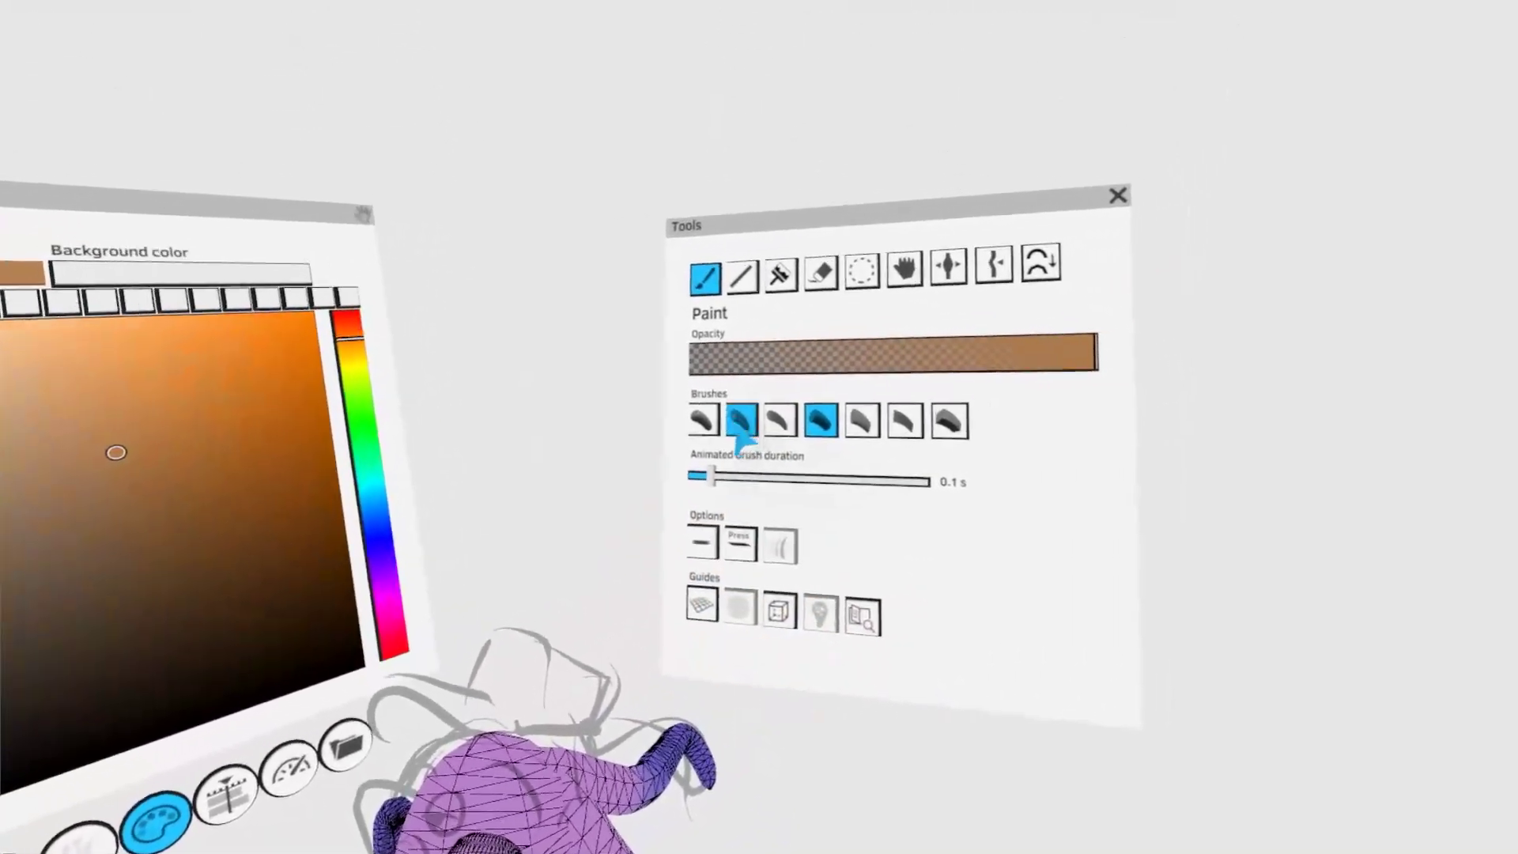
pyautogui.click(743, 422)
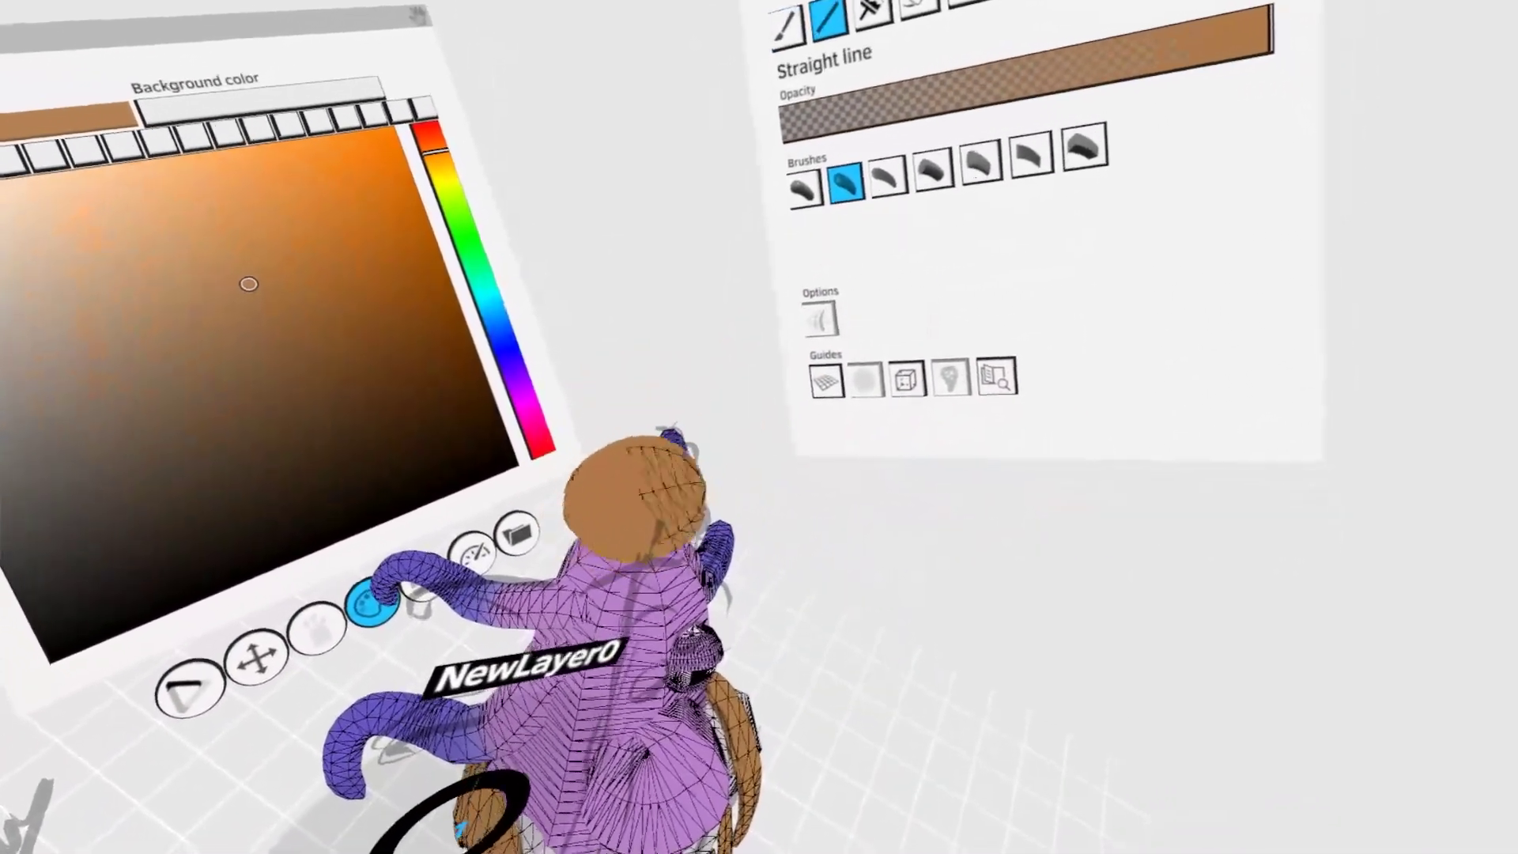
pyautogui.moveTo(634, 498); pyautogui.dragTo(740, 492)
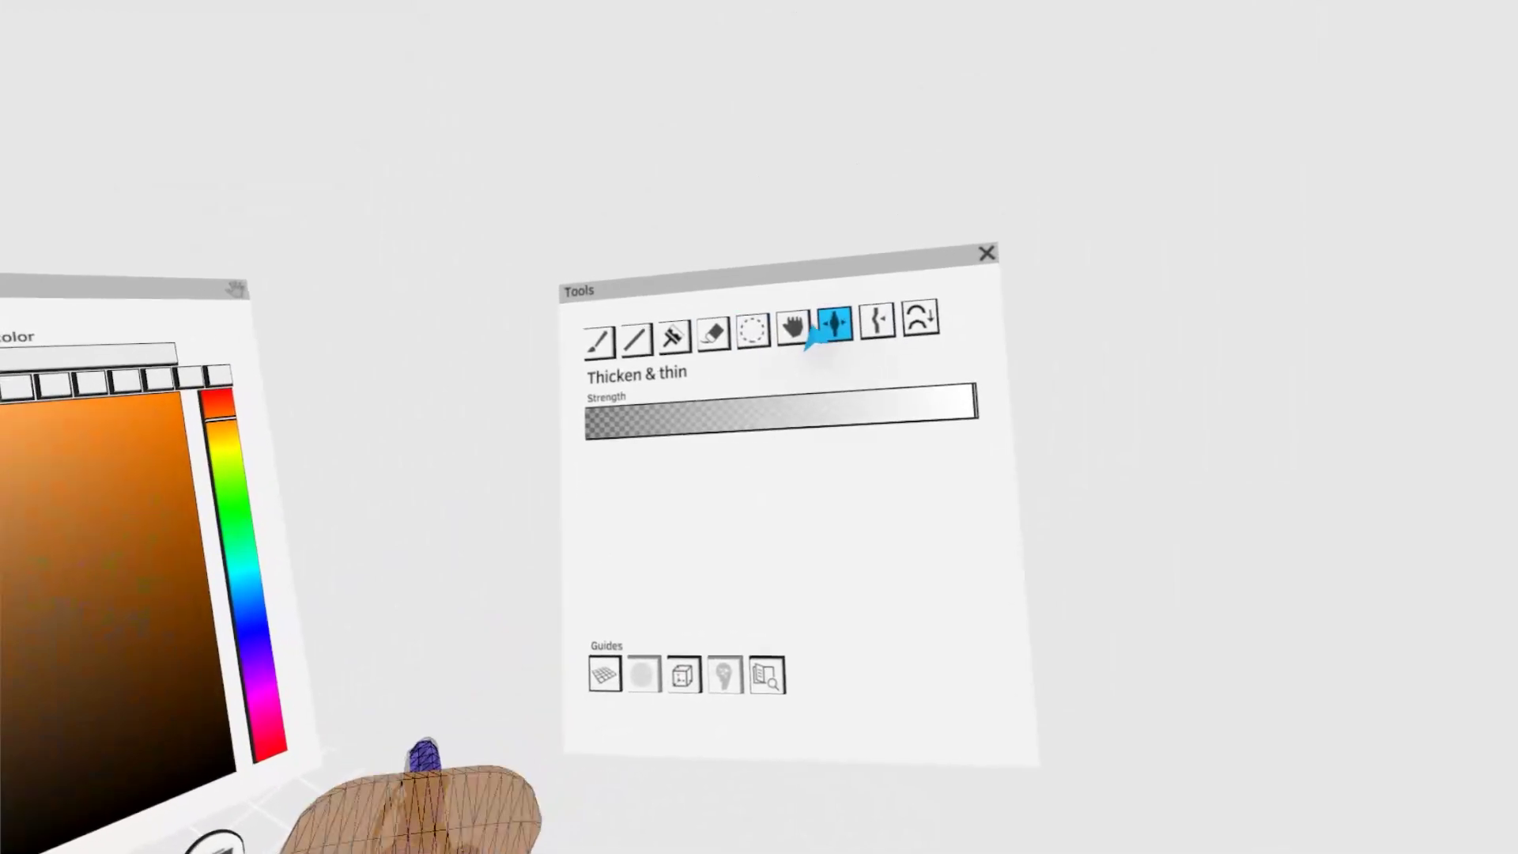
pyautogui.click(793, 328)
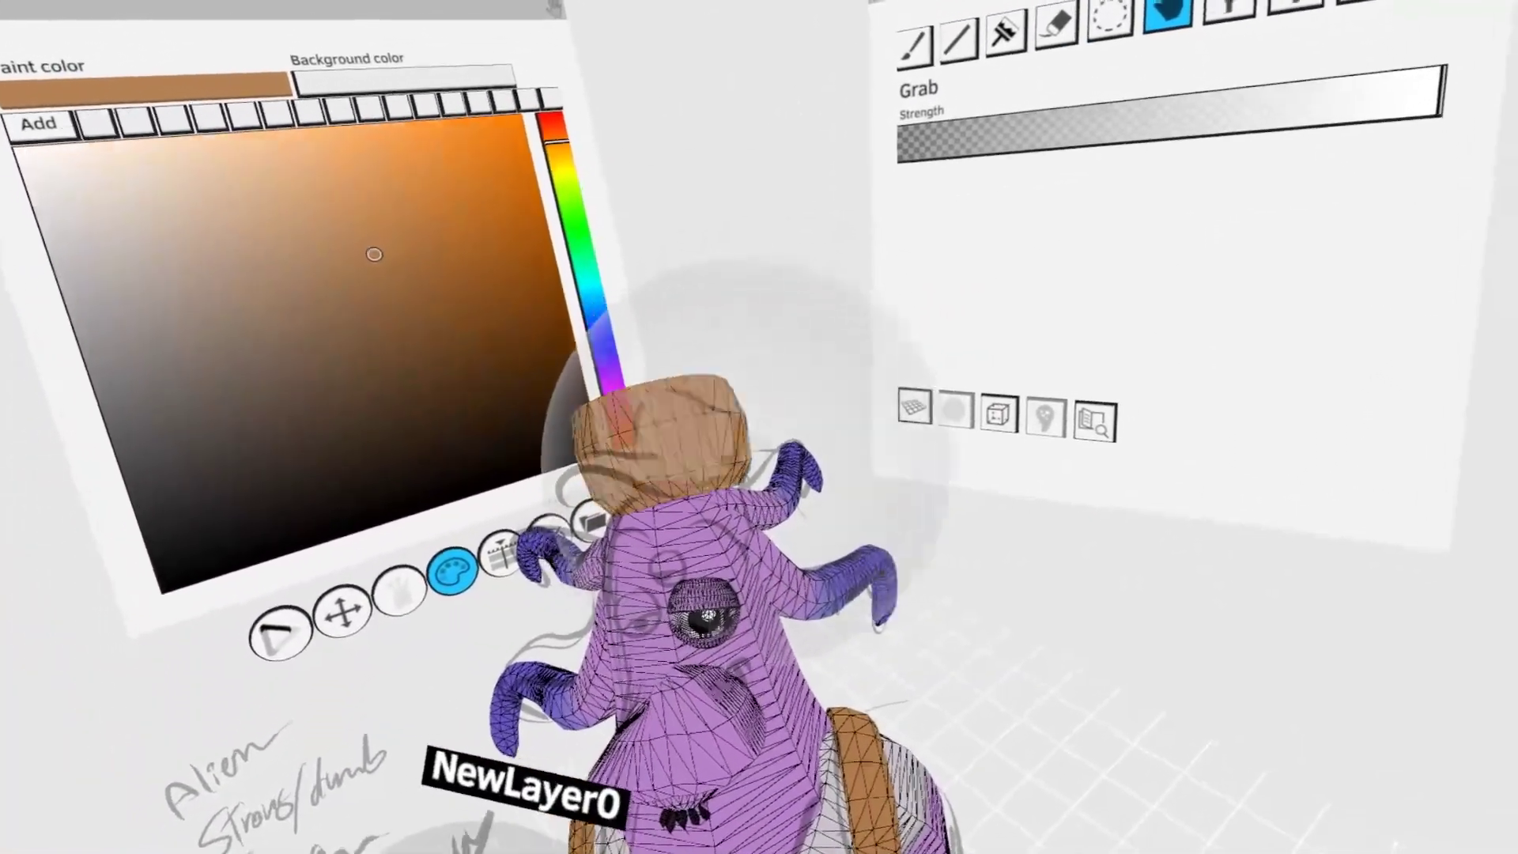
# - Paint another brown volume over the top of the hat, reposition it and shape the crown with Grab
pyautogui.click(1110, 16)
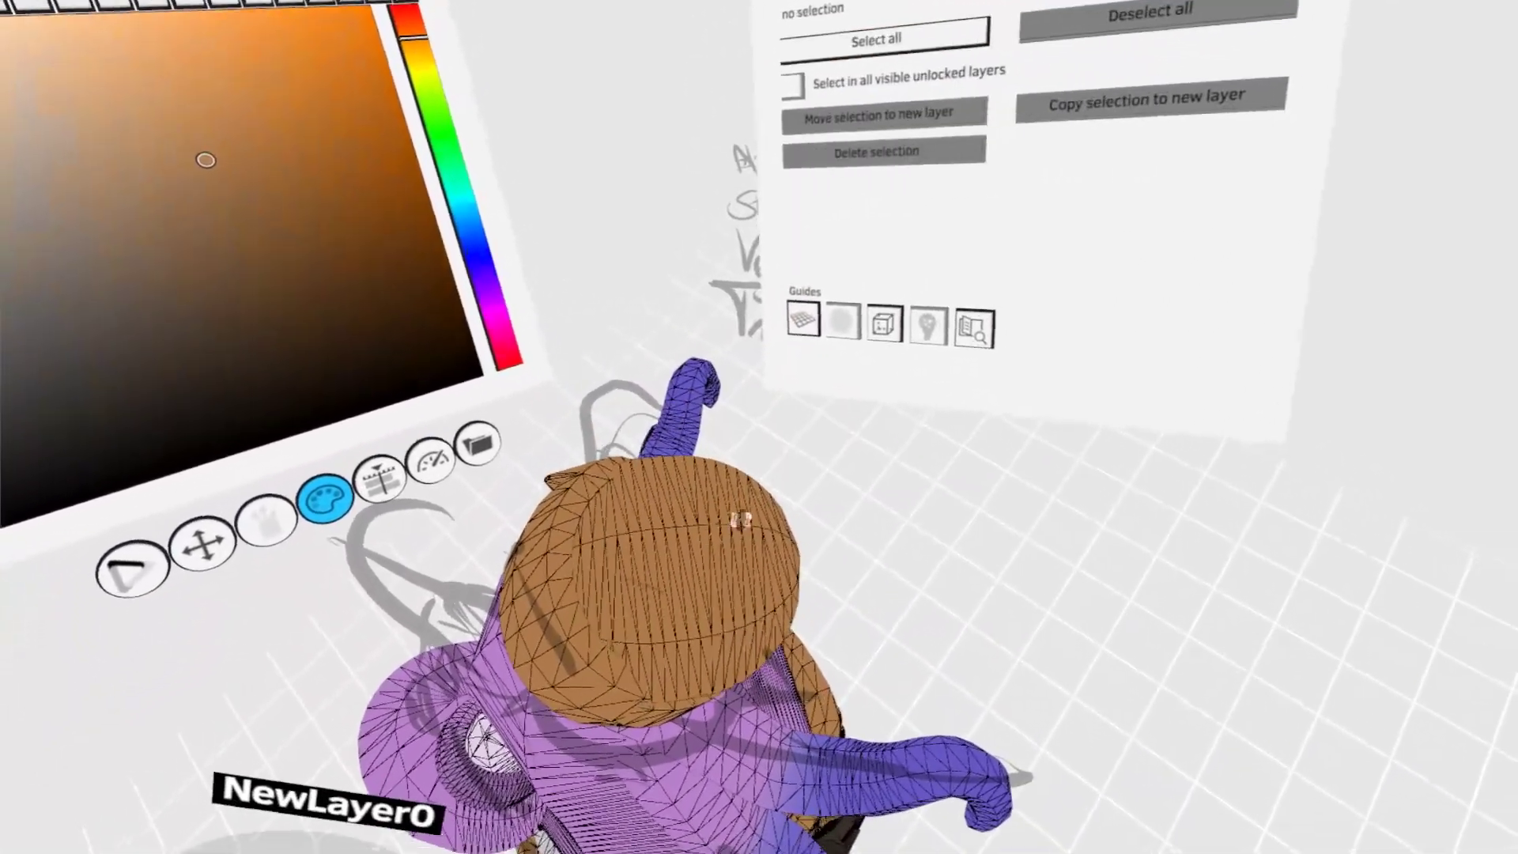
pyautogui.click(713, 552)
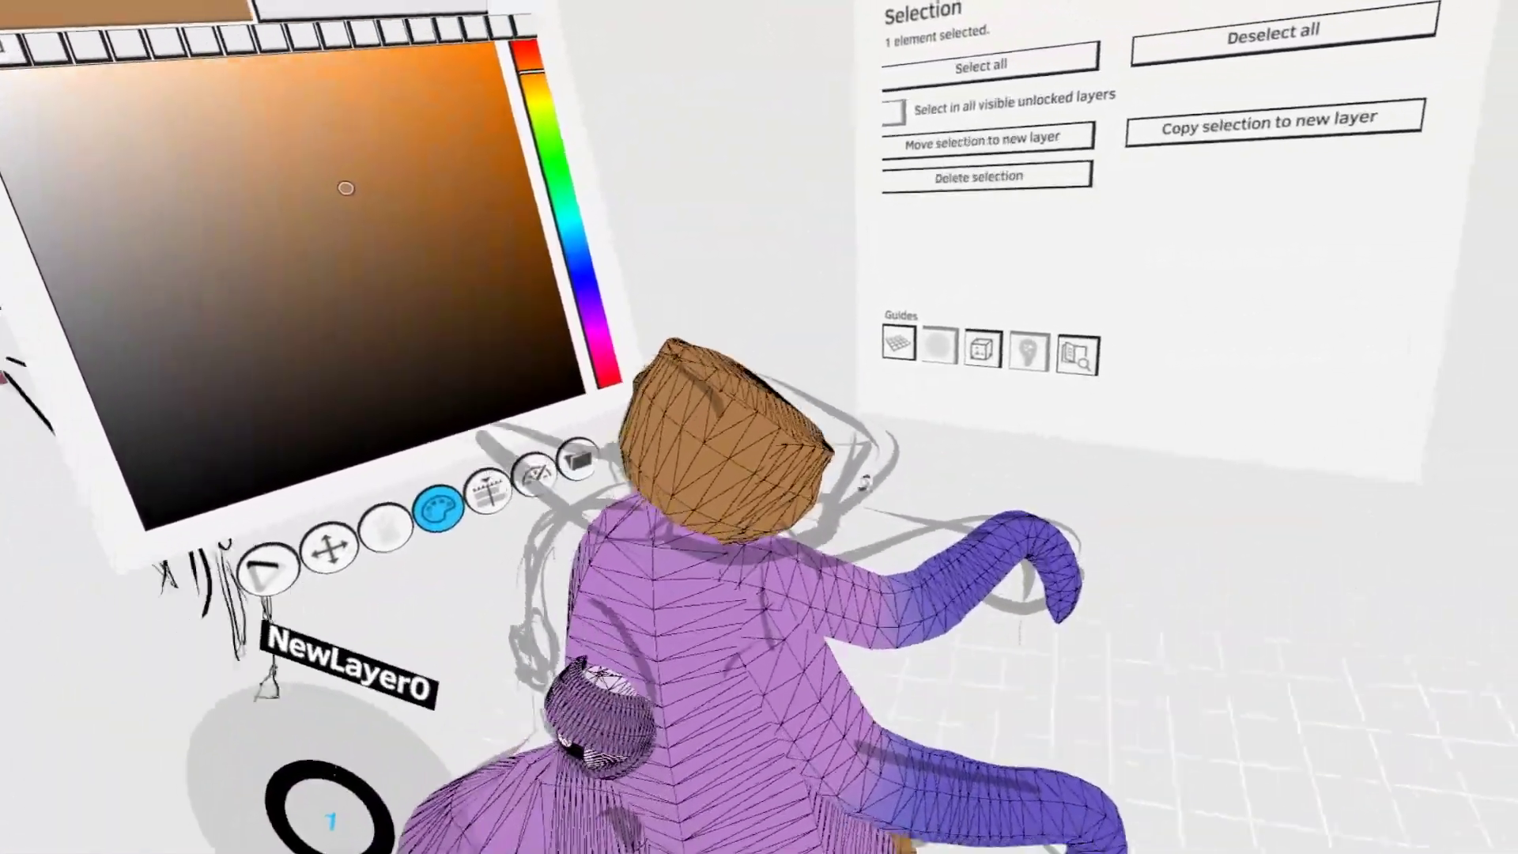
pyautogui.click(971, 468)
pyautogui.moveTo(812, 488); pyautogui.dragTo(842, 502, button='middle')
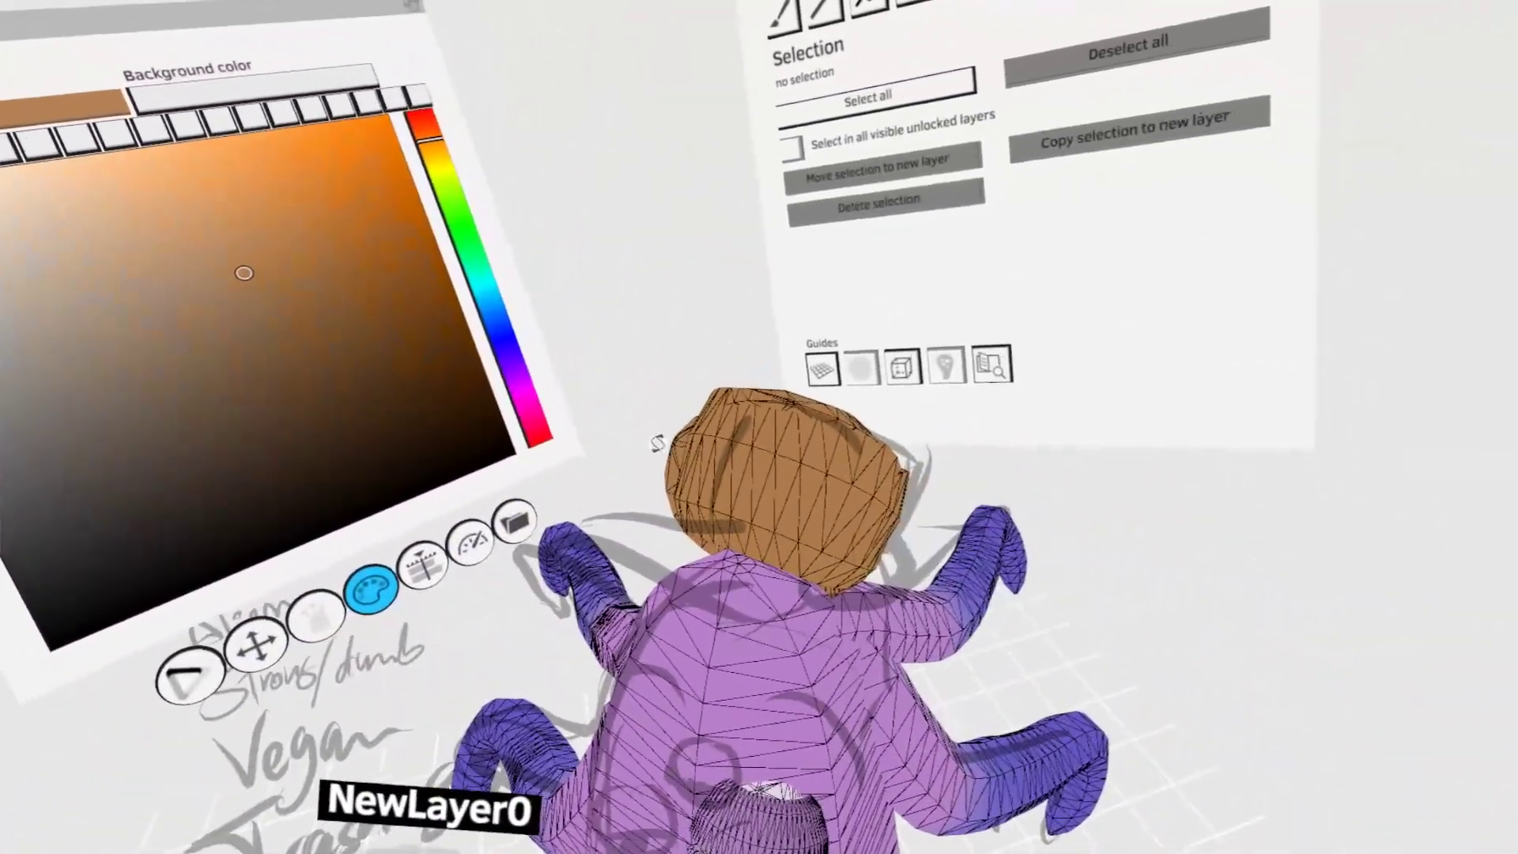
pyautogui.press('b')
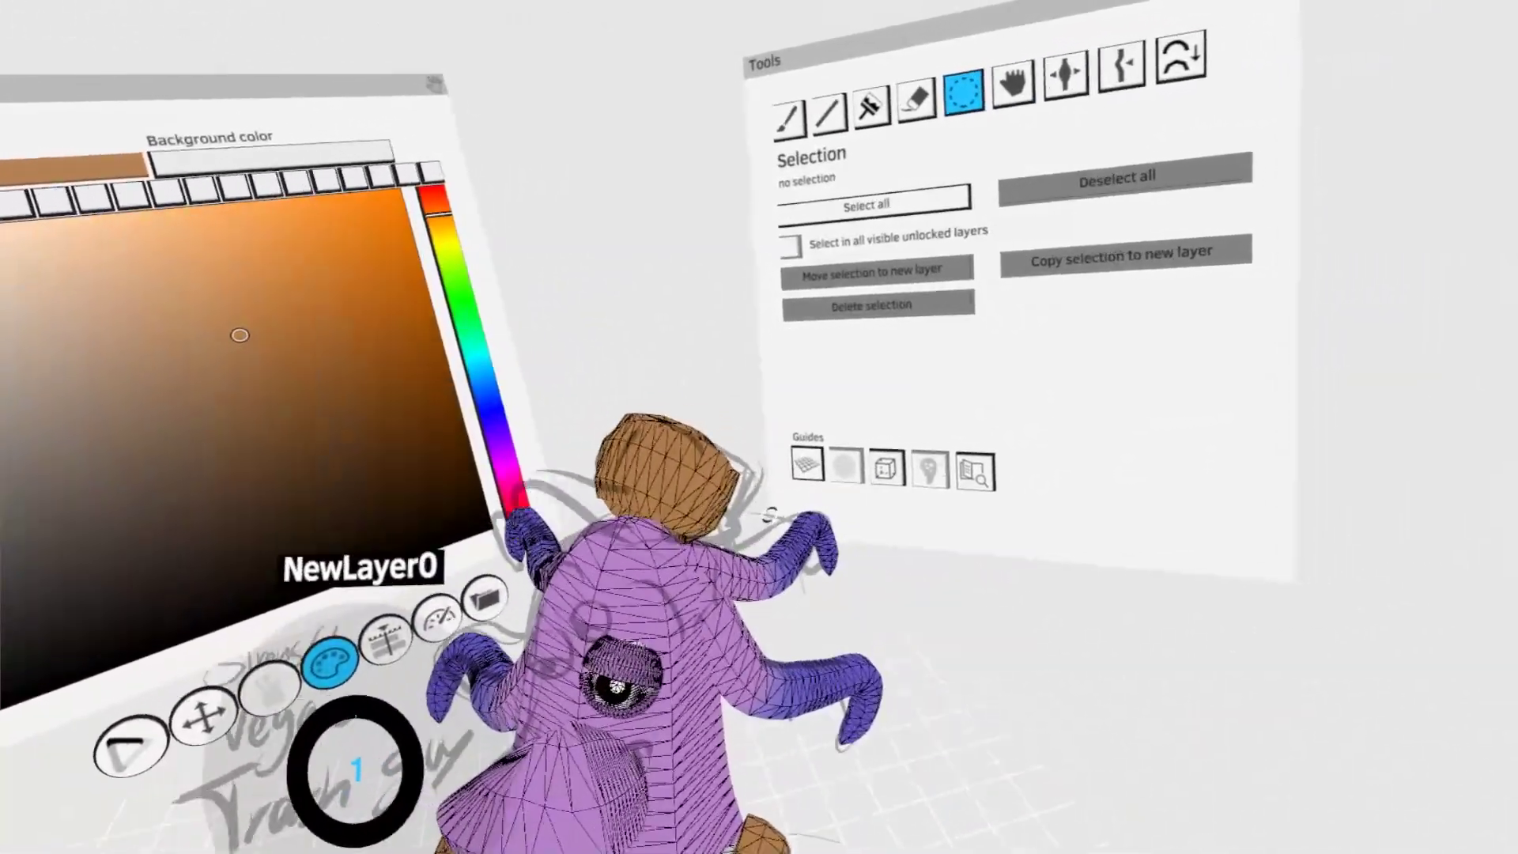
pyautogui.click(1013, 84)
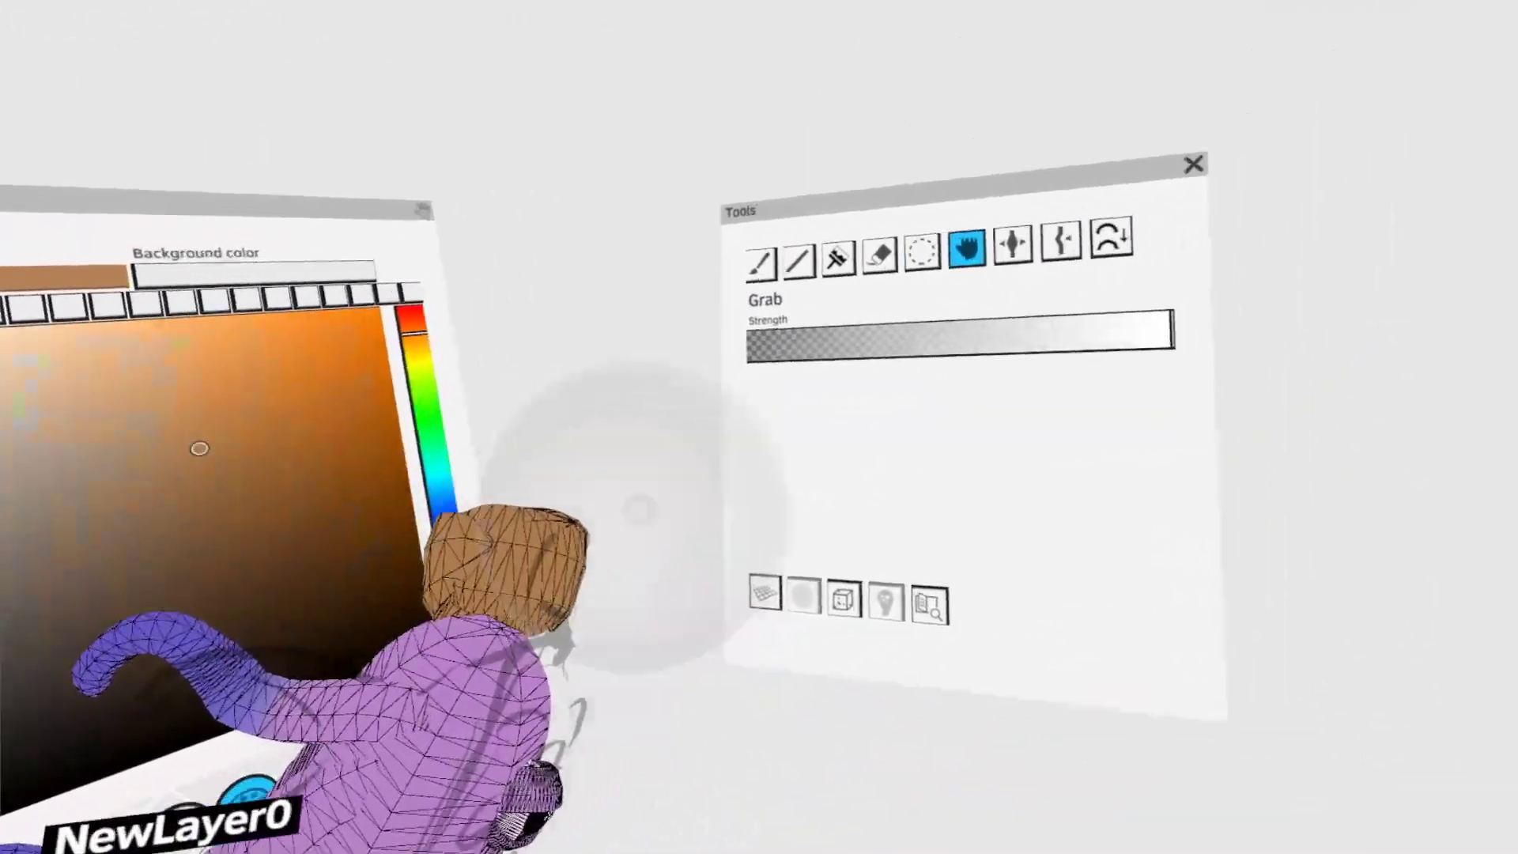
# - Paint a flat brown brim, move it to the front of the hat and bend it with Grab
pyautogui.click(762, 264)
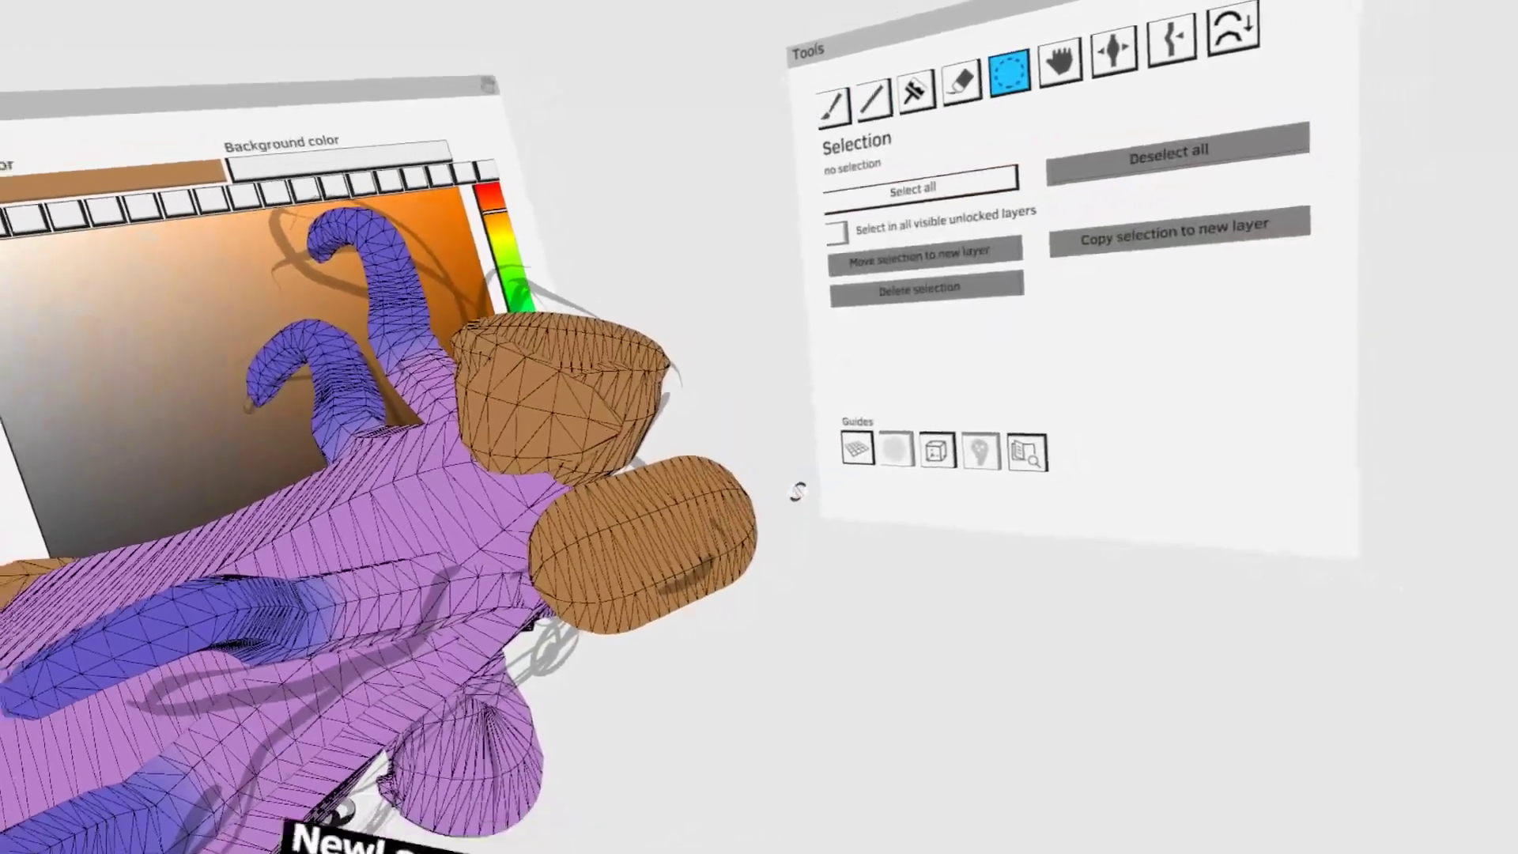
pyautogui.moveTo(799, 492); pyautogui.dragTo(723, 409, button='middle')
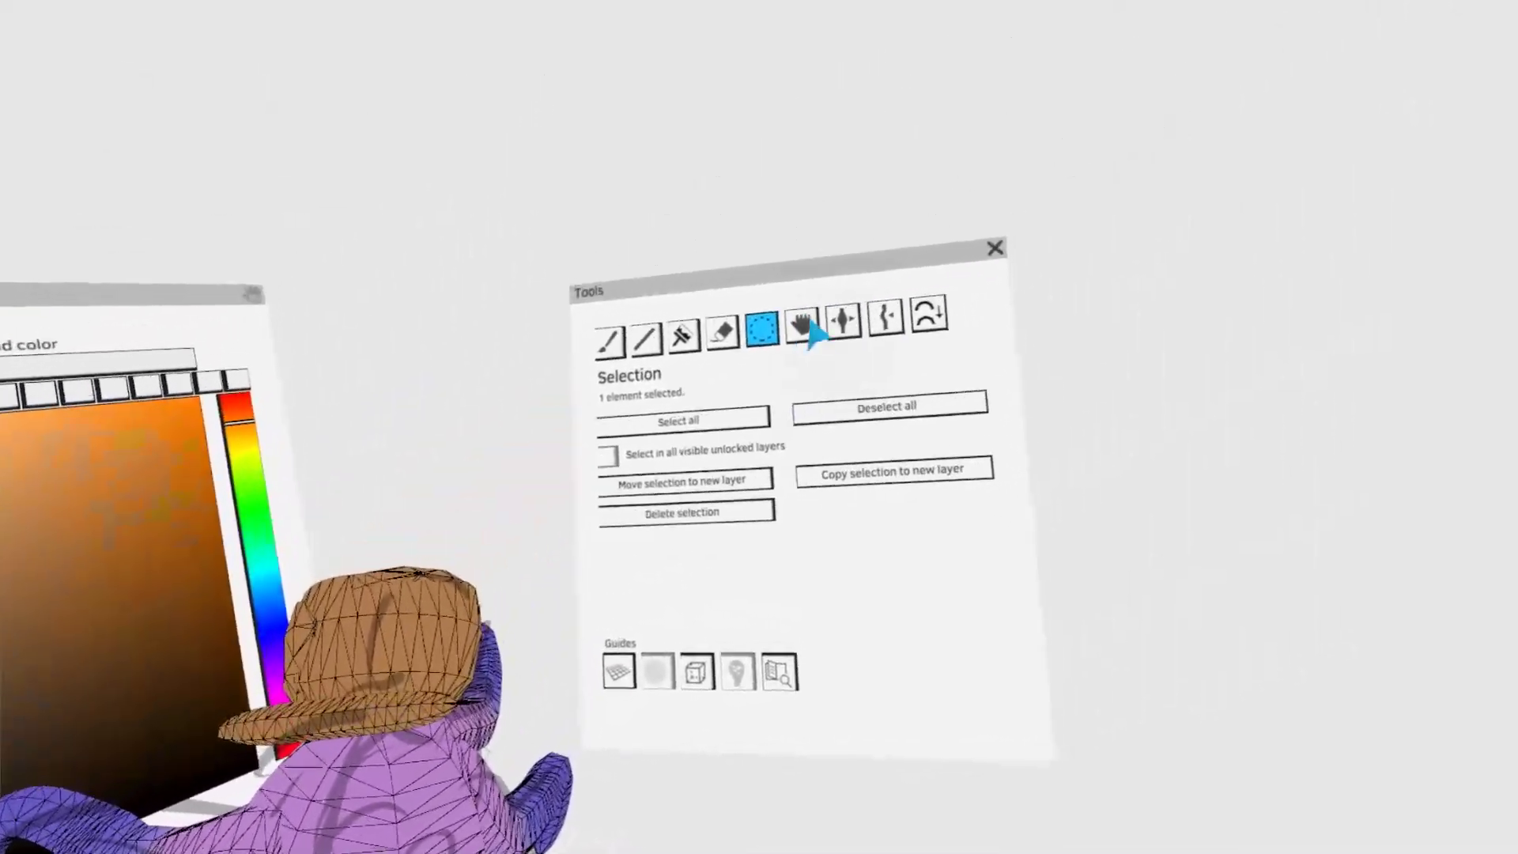
pyautogui.click(1139, 99)
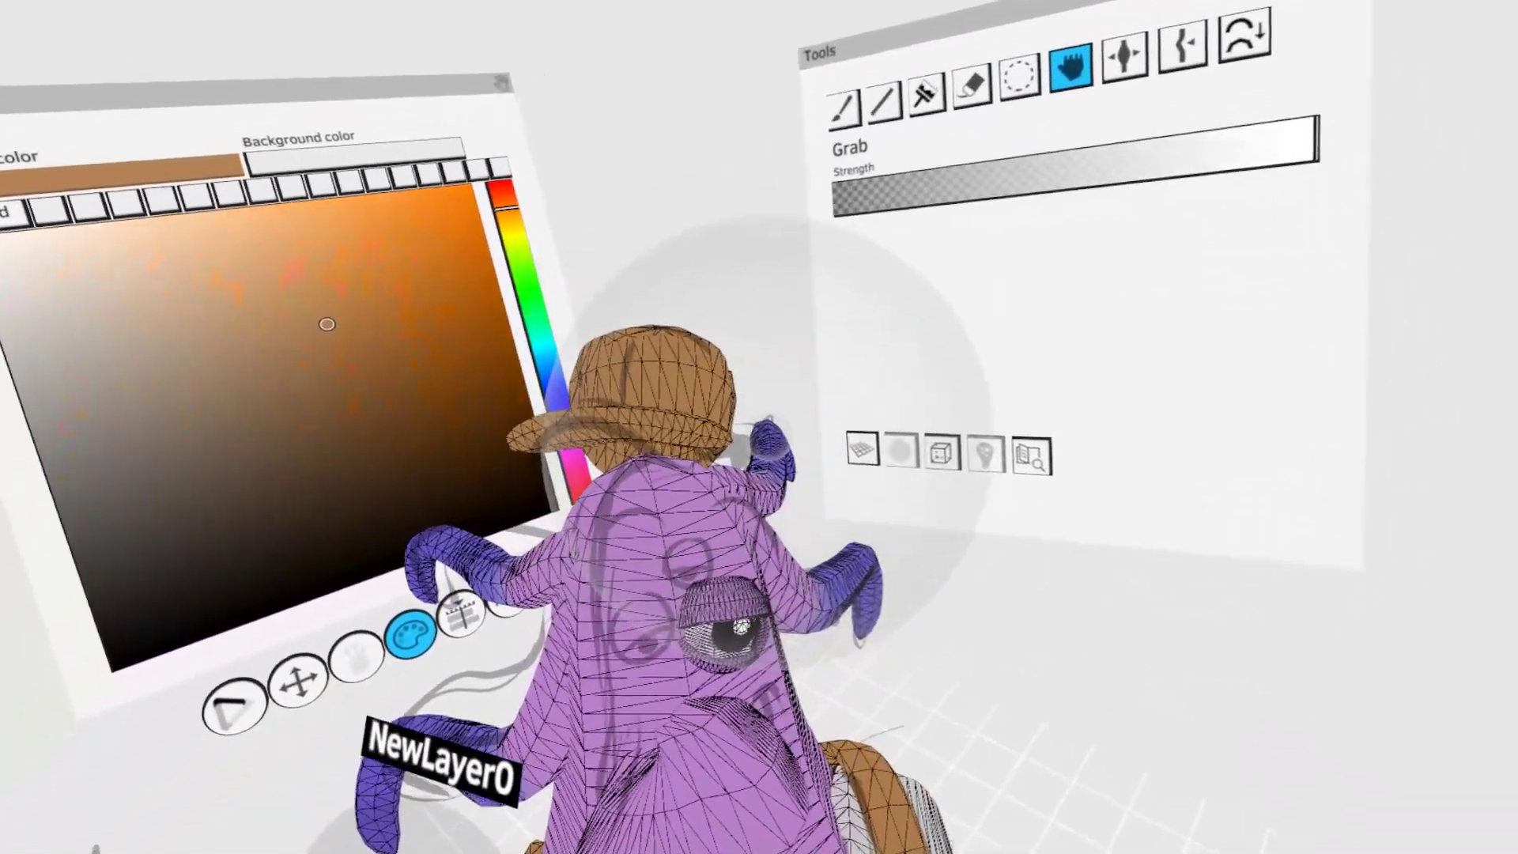
pyautogui.moveTo(767, 439); pyautogui.dragTo(735, 393, button='middle')
pyautogui.moveTo(585, 440); pyautogui.dragTo(759, 474, button='middle')
pyautogui.moveTo(644, 435); pyautogui.dragTo(747, 474, button='middle')
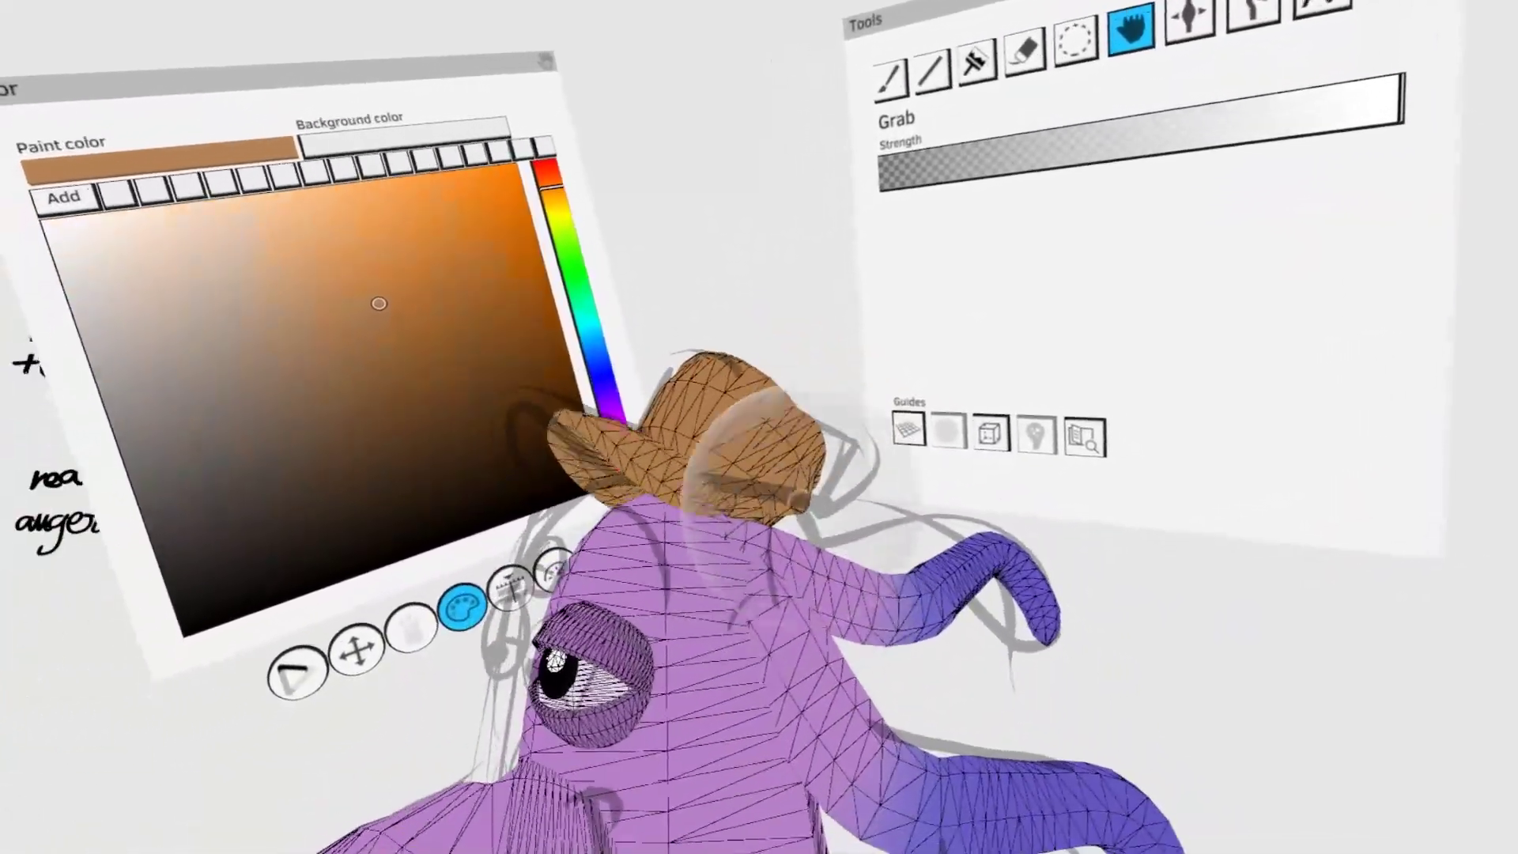
# - Select the hat's volumes, adjust their fit on the head, and turn off the wireframe display
pyautogui.click(1087, 35)
pyautogui.moveTo(696, 431)
pyautogui.mouseDown(button='middle')
pyautogui.moveTo(747, 468)
pyautogui.moveTo(693, 413)
pyautogui.mouseUp(button='middle')
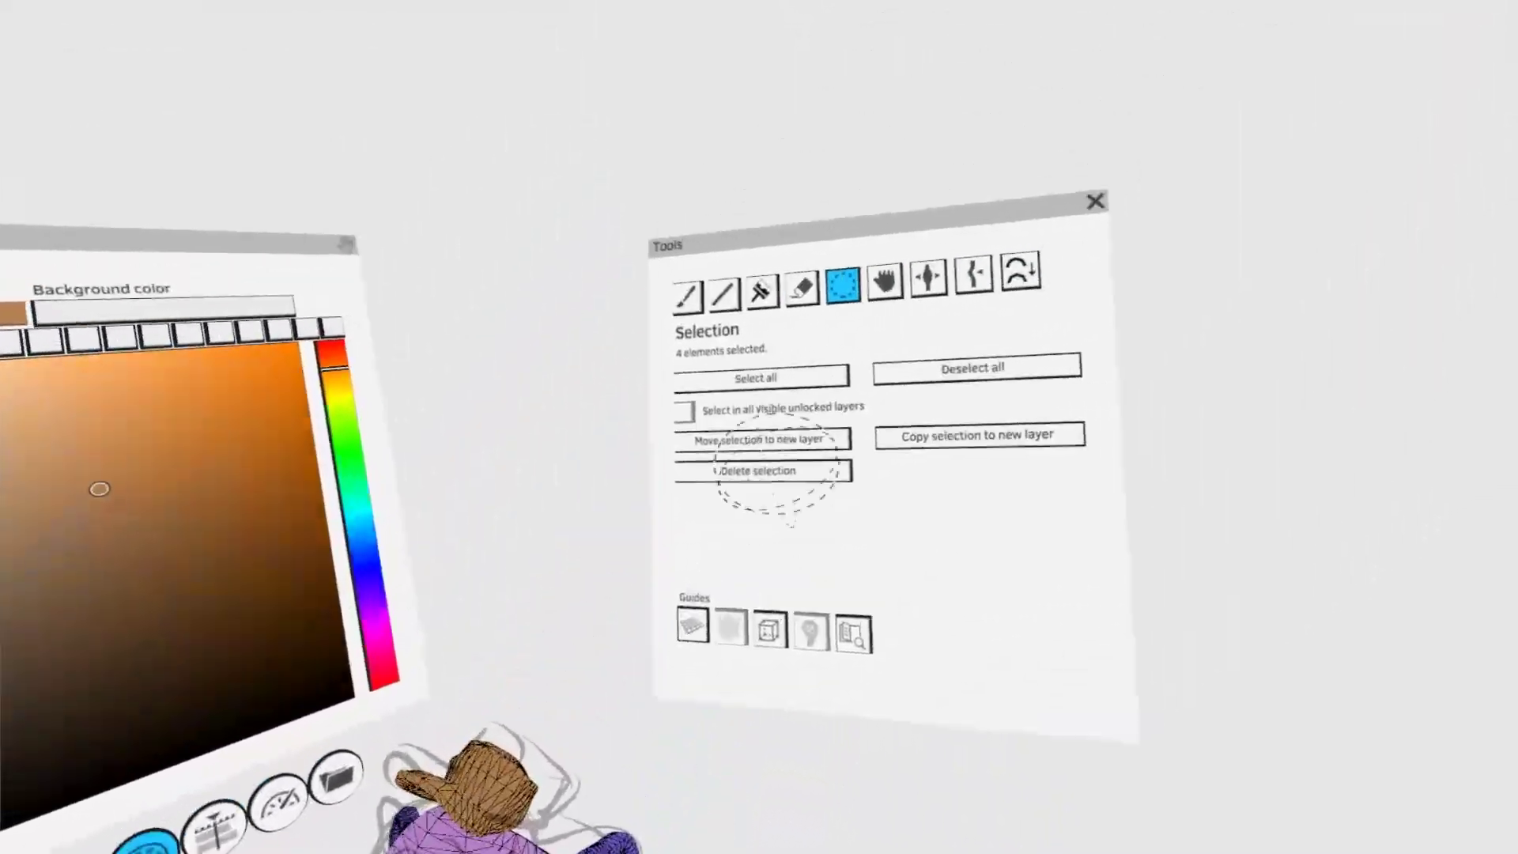
pyautogui.click(813, 353)
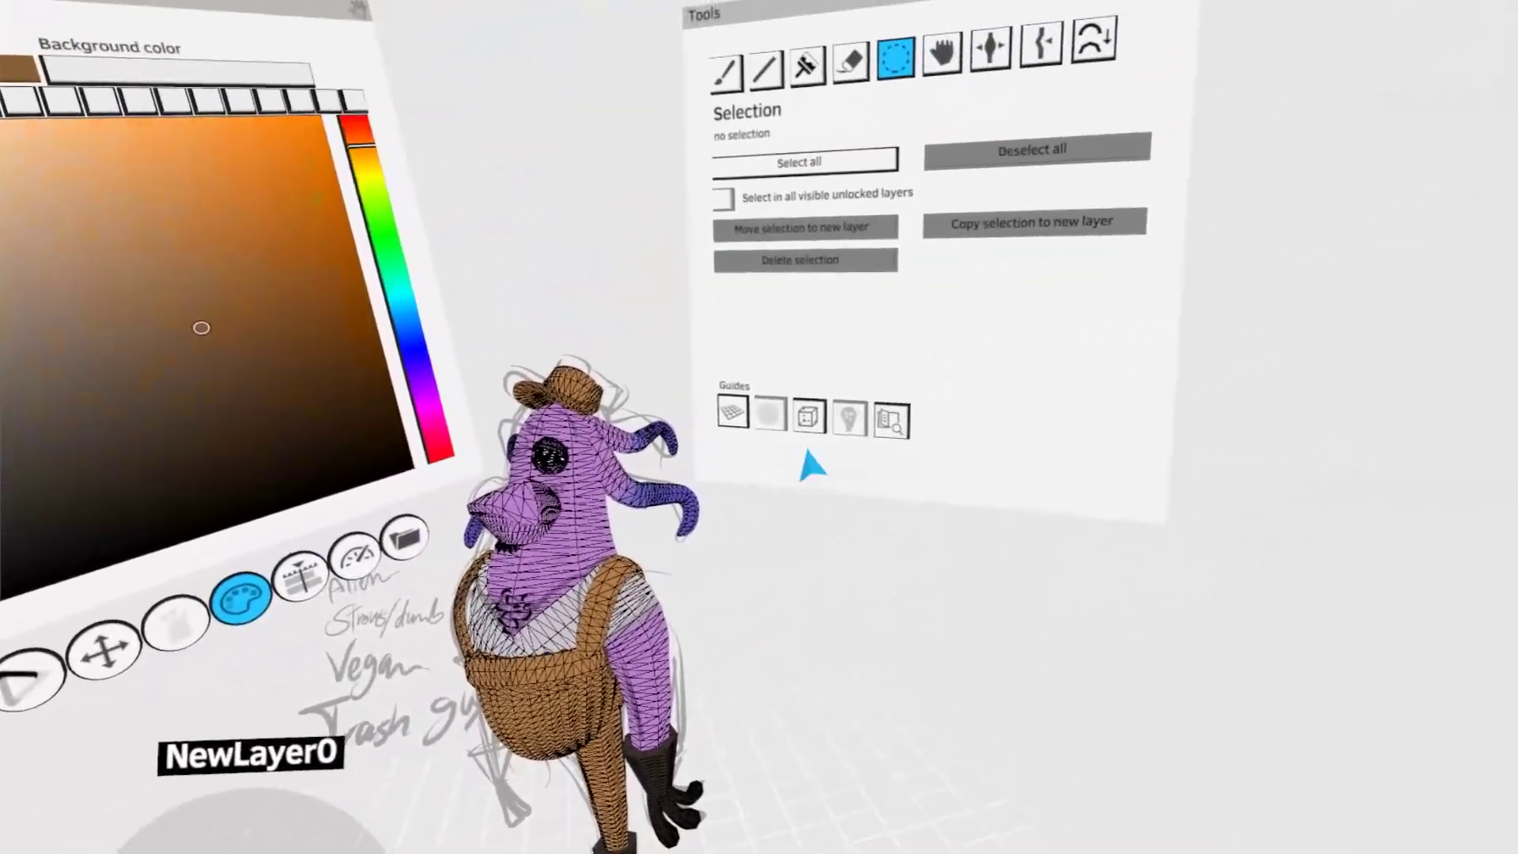
pyautogui.click(808, 417)
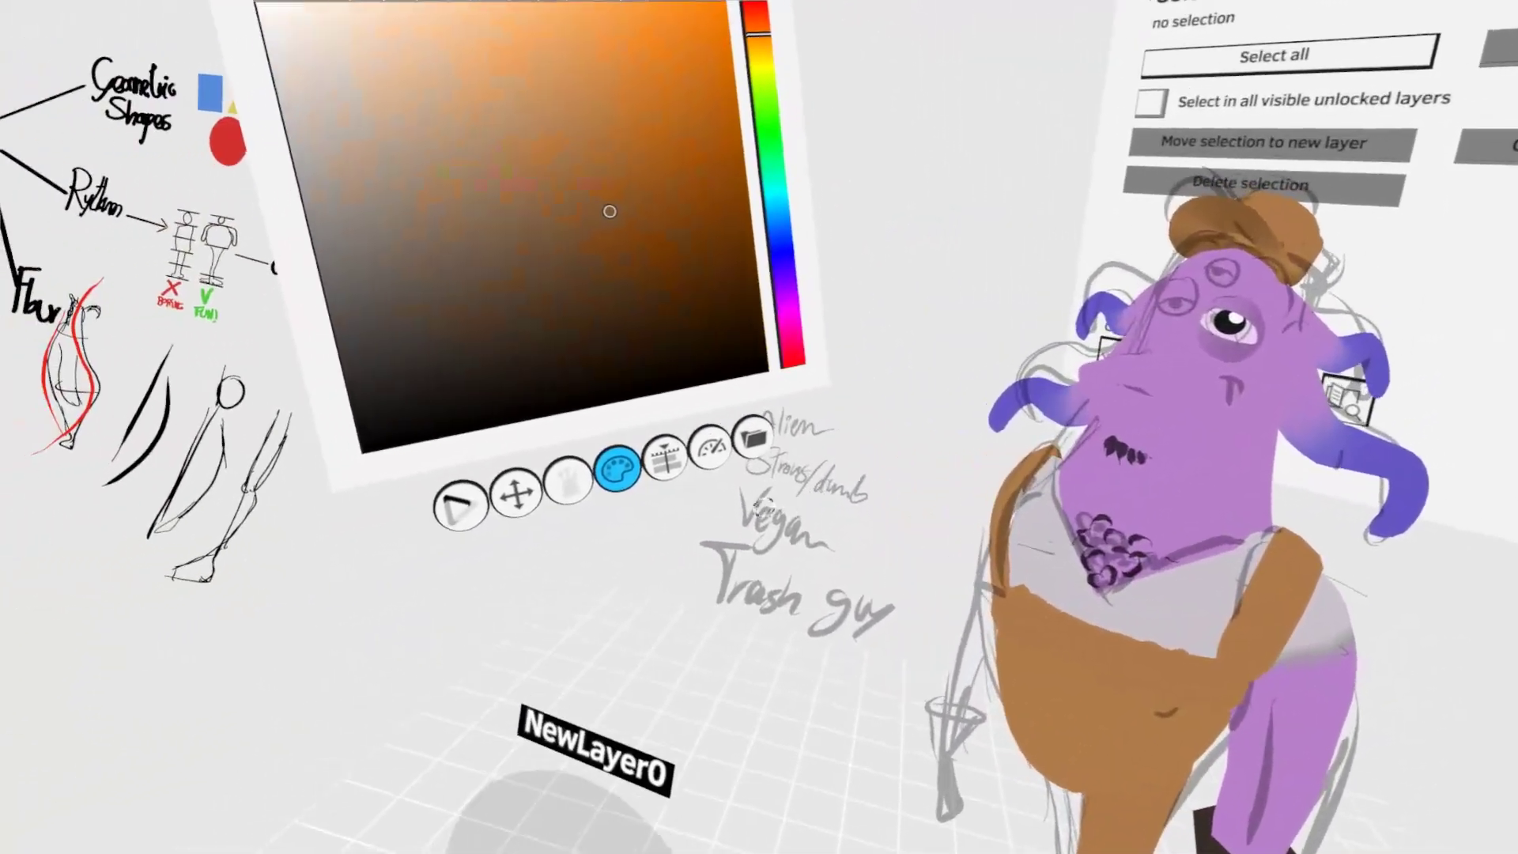
# - Duplicate the finished eye twice and fit the copies over the two remaining sketched eyes
pyautogui.click(665, 457)
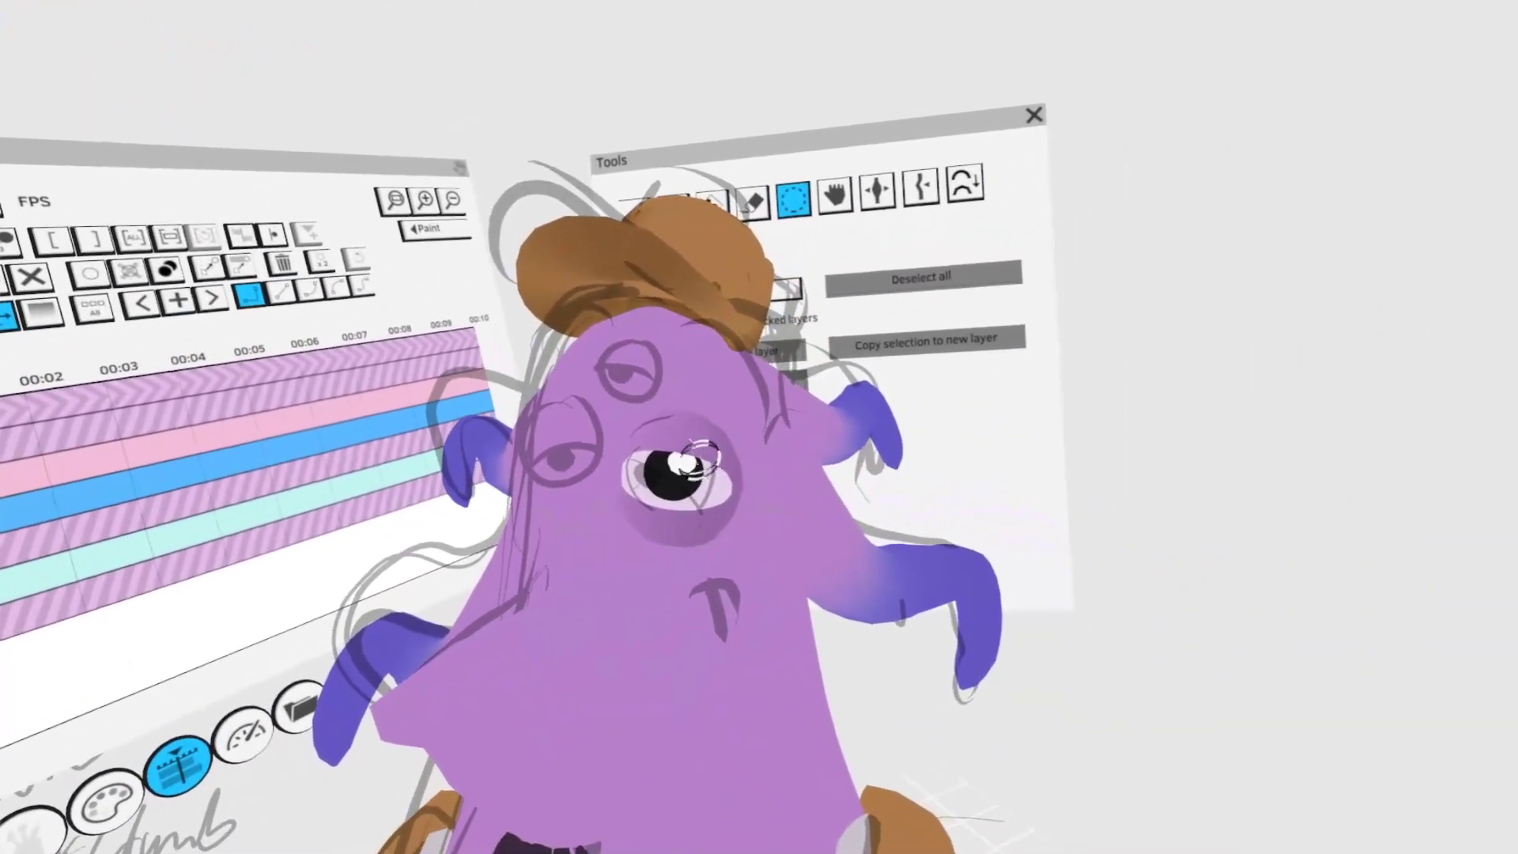
pyautogui.moveTo(751, 482)
pyautogui.mouseDown()
pyautogui.moveTo(723, 430)
pyautogui.moveTo(700, 421)
pyautogui.moveTo(668, 454)
pyautogui.moveTo(693, 451)
pyautogui.mouseUp()
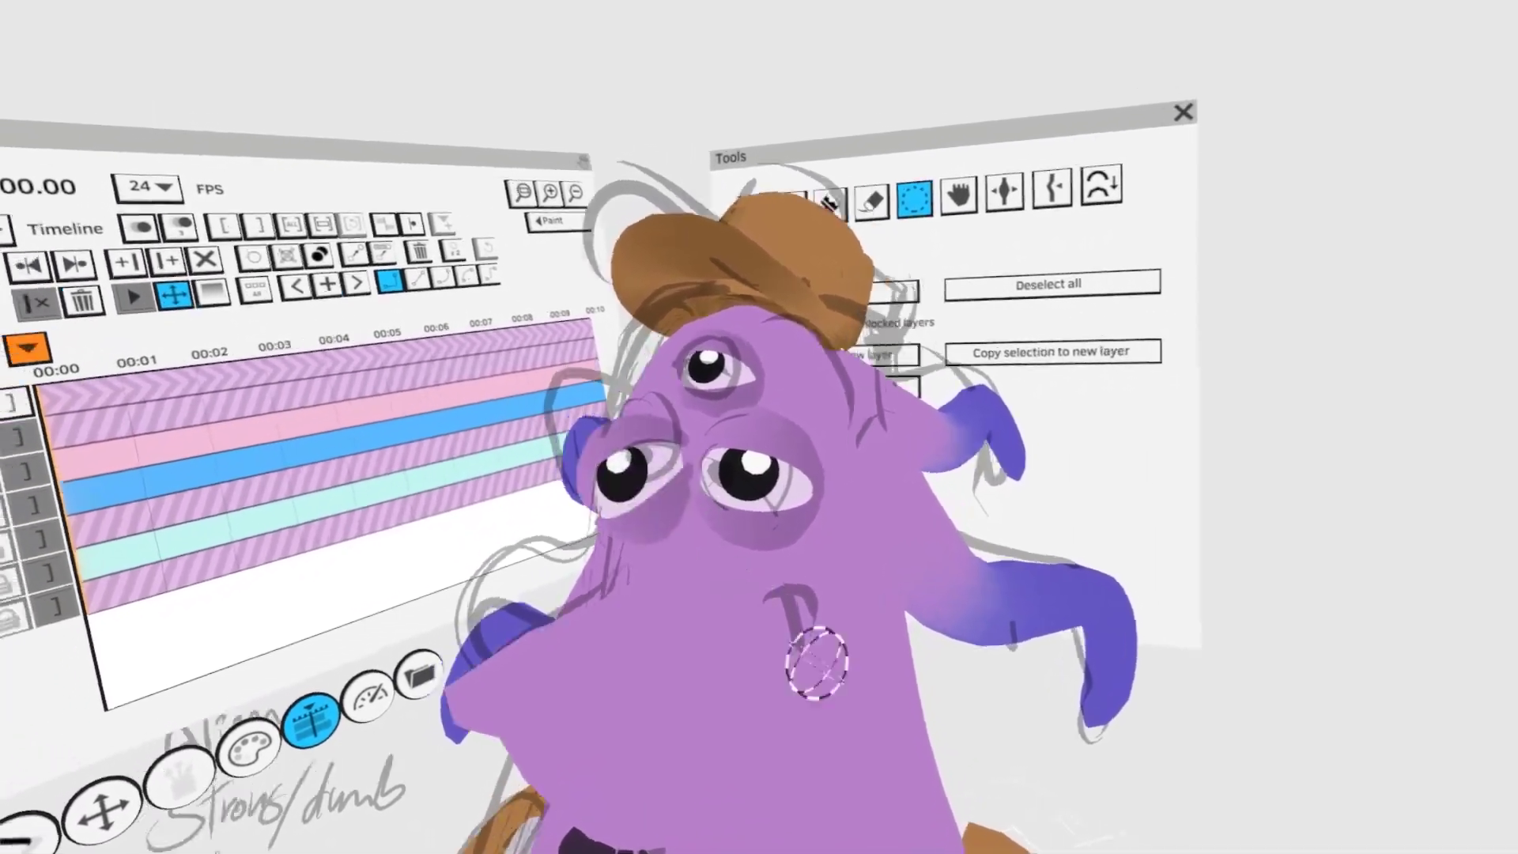
pyautogui.moveTo(817, 661); pyautogui.dragTo(836, 799, button='middle')
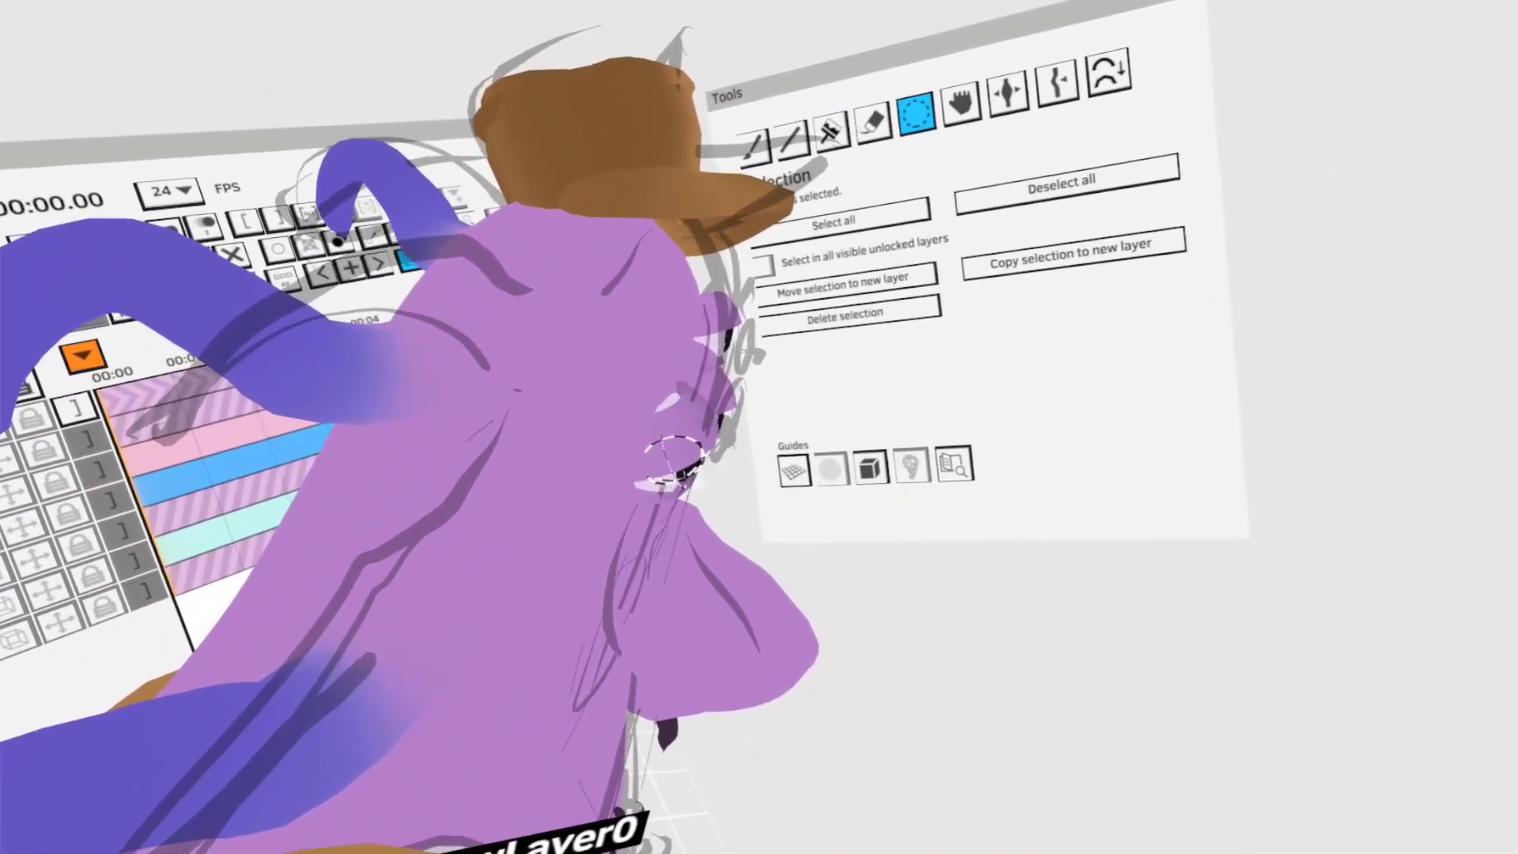
pyautogui.moveTo(675, 460); pyautogui.dragTo(830, 488, button='middle')
pyautogui.moveTo(656, 438); pyautogui.dragTo(665, 432)
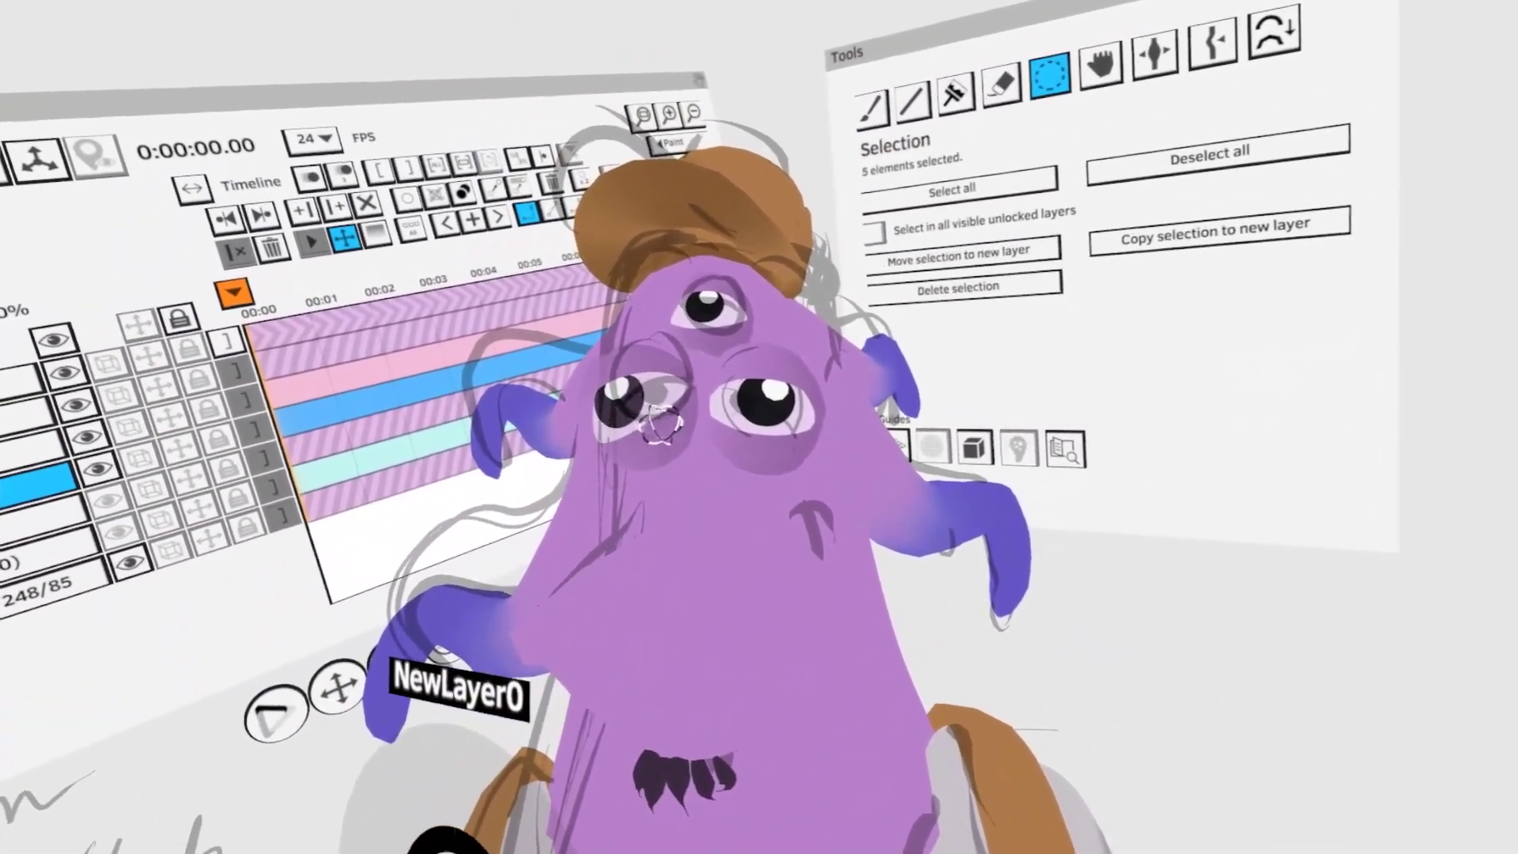
pyautogui.click(942, 546)
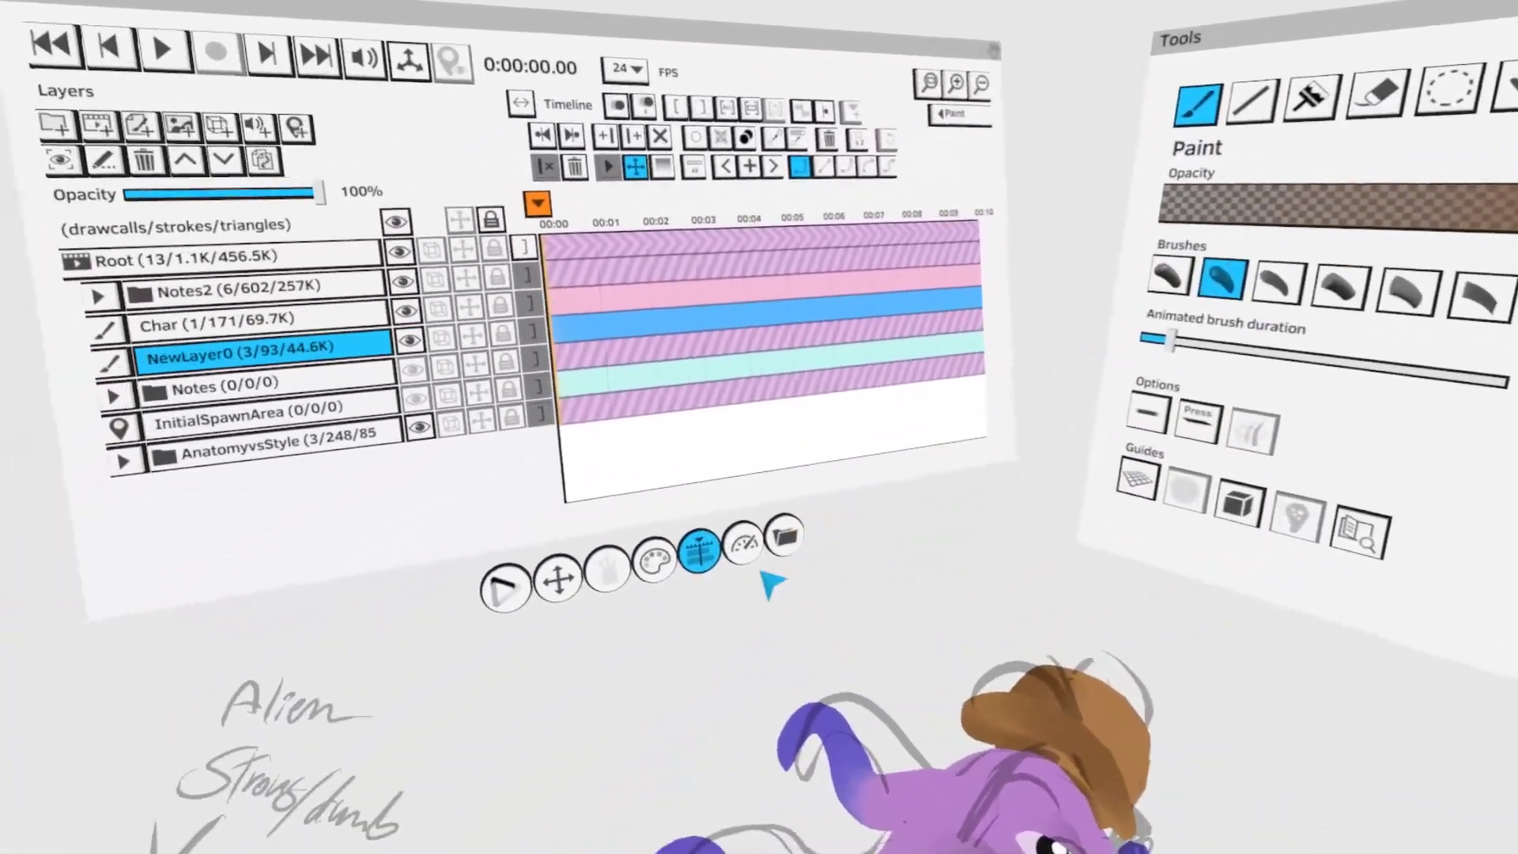
# - Paint a thick tapered eyebrow in dark brown above the eyes, along the side of the forehead
pyautogui.click(752, 644)
pyautogui.click(508, 546)
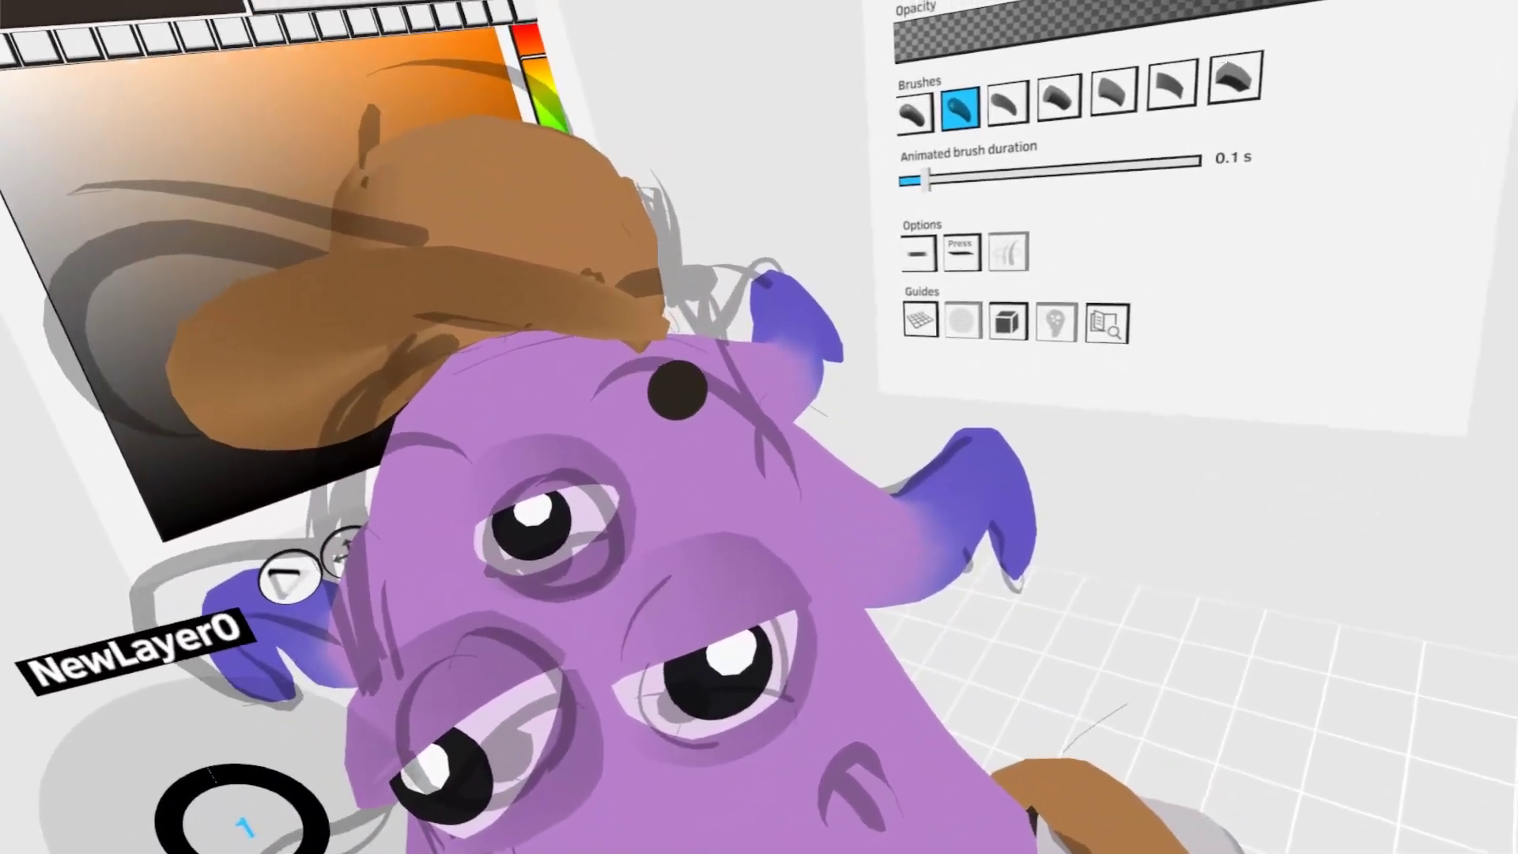
pyautogui.moveTo(550, 434)
pyautogui.mouseDown()
pyautogui.moveTo(580, 397)
pyautogui.moveTo(755, 542)
pyautogui.mouseUp()
pyautogui.hotkey('ctrl', 'z')
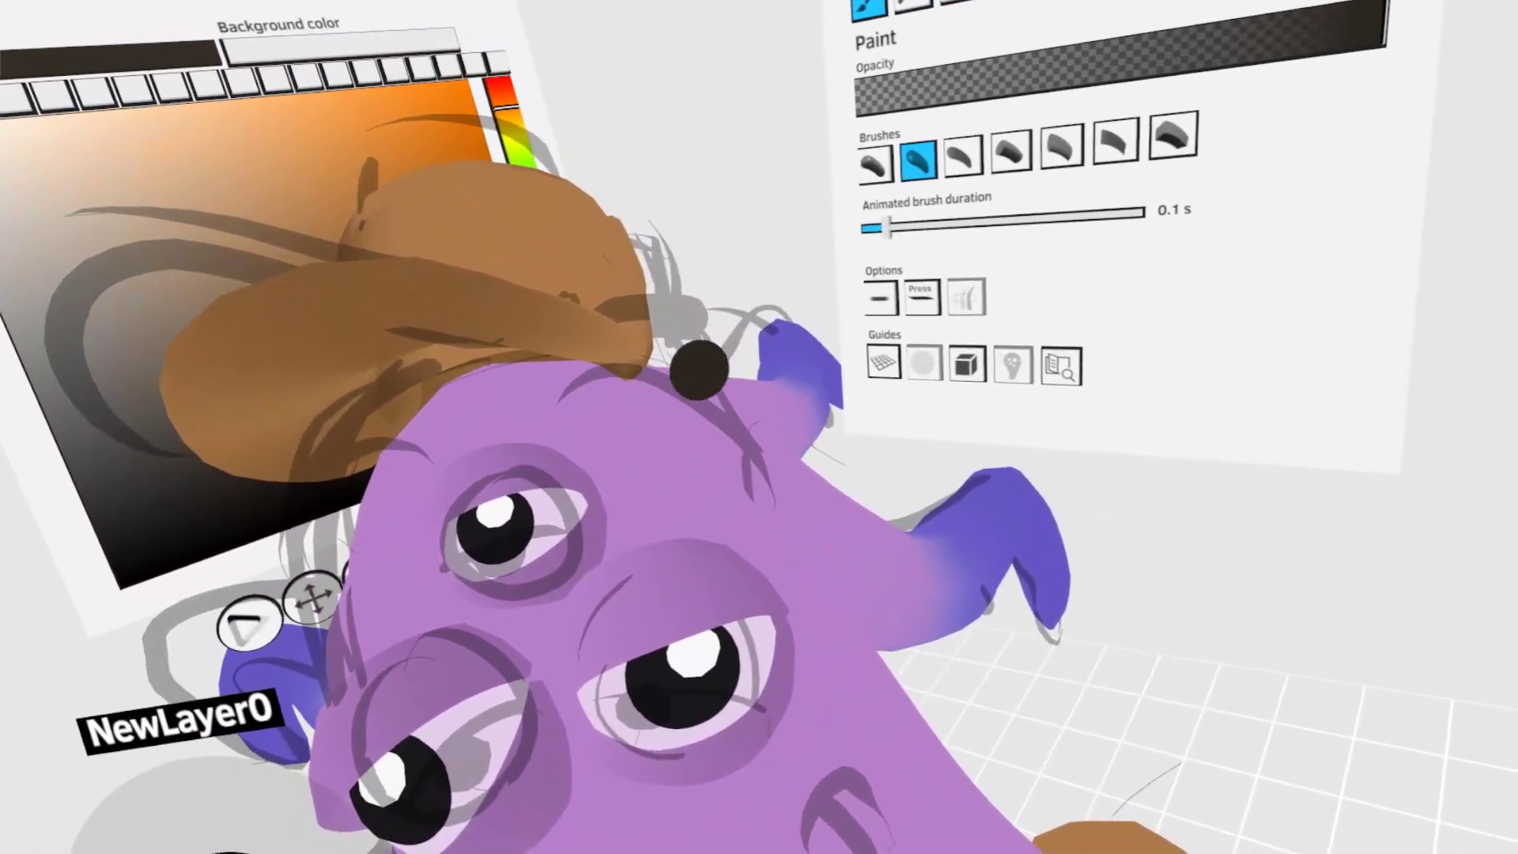
pyautogui.moveTo(536, 408); pyautogui.dragTo(793, 601)
# - Duplicate the dark eyebrow and place the mirrored copy on the opposite side of the forehead
pyautogui.click(718, 440)
pyautogui.moveTo(718, 440)
pyautogui.mouseDown()
pyautogui.moveTo(603, 474)
pyautogui.moveTo(627, 491)
pyautogui.moveTo(629, 423)
pyautogui.mouseUp()
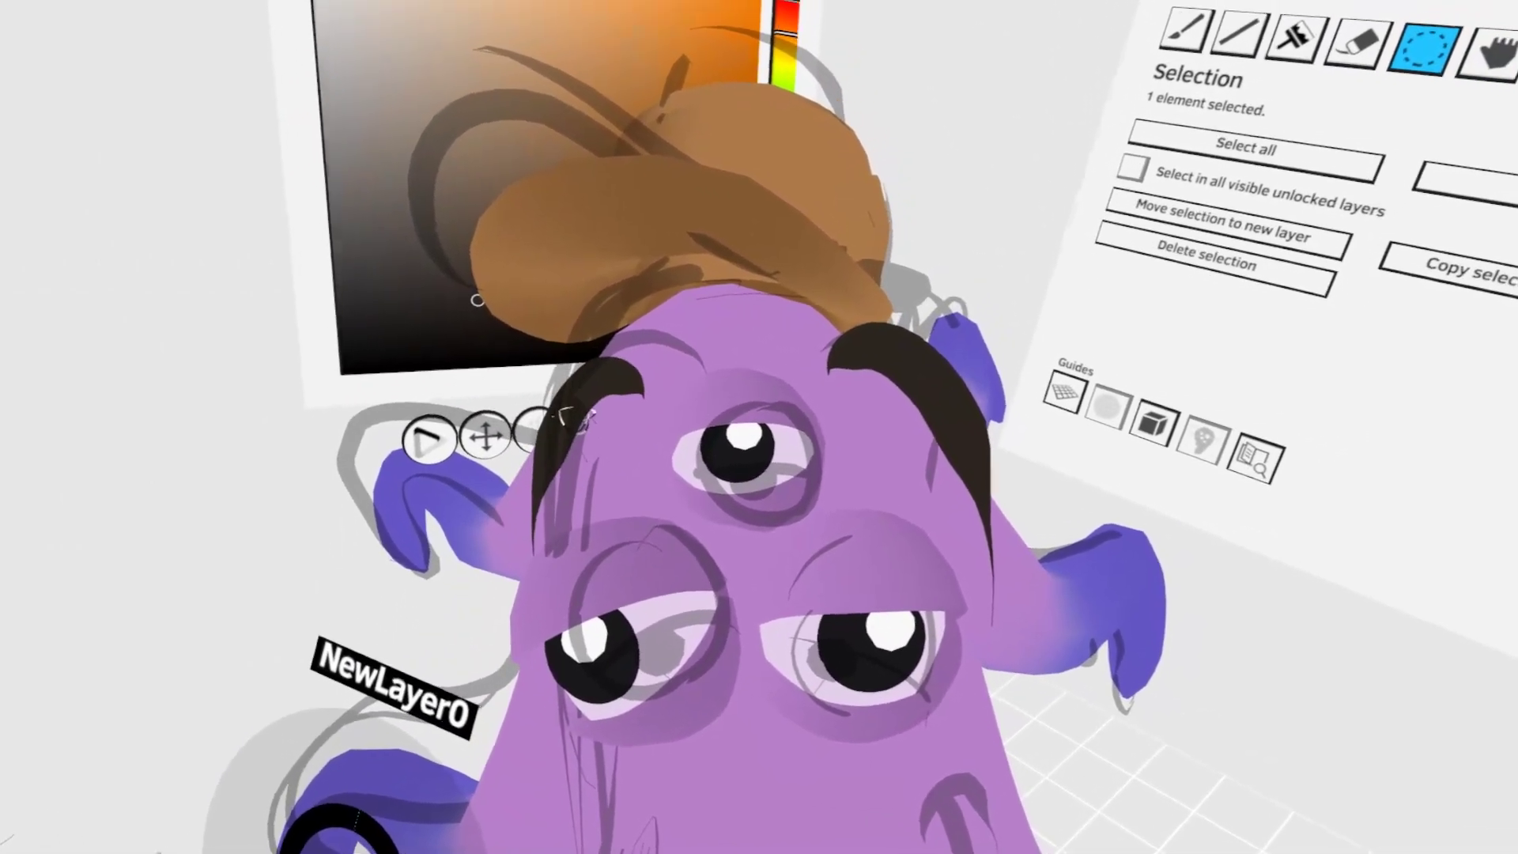
pyautogui.click(681, 319)
pyautogui.moveTo(681, 318); pyautogui.dragTo(755, 401, button='middle')
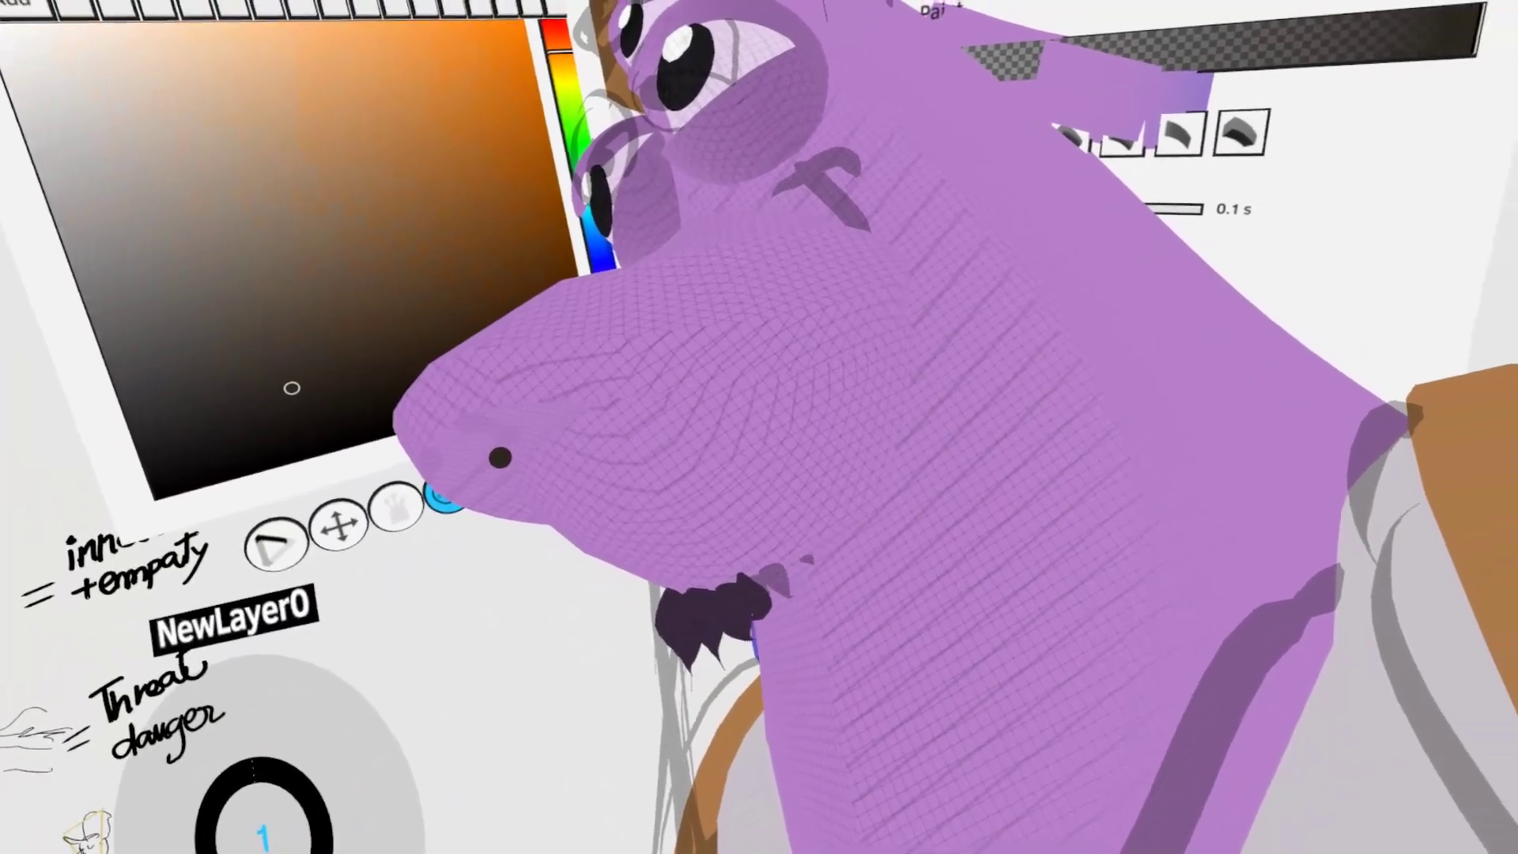
# - Paint a dark curved mouth line across the muzzle and bend it around the lips with Grab
pyautogui.moveTo(502, 458)
pyautogui.mouseDown()
pyautogui.moveTo(633, 414)
pyautogui.moveTo(742, 278)
pyautogui.mouseUp()
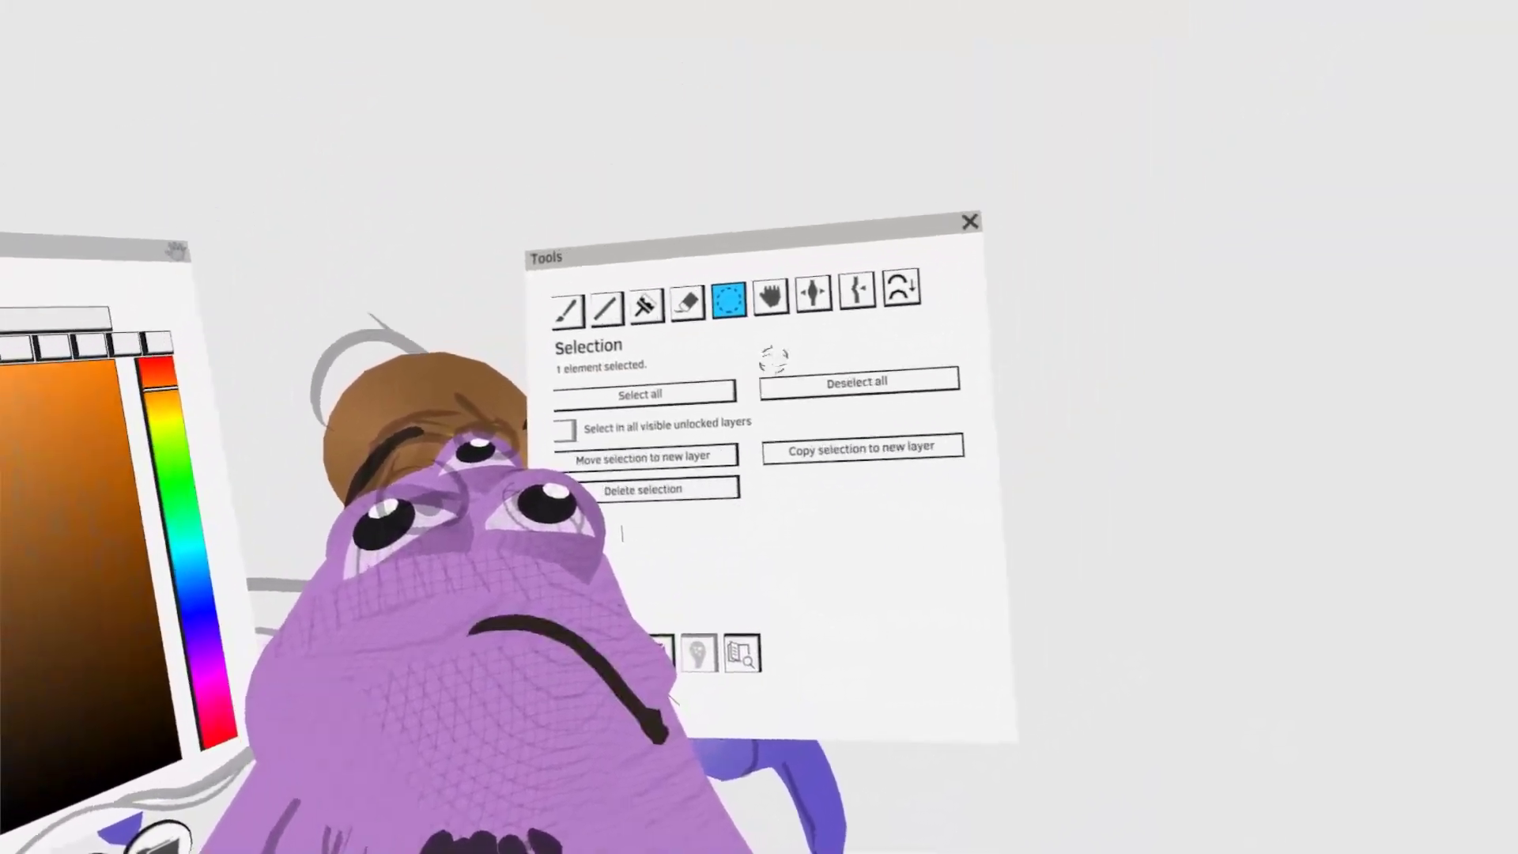
pyautogui.click(958, 91)
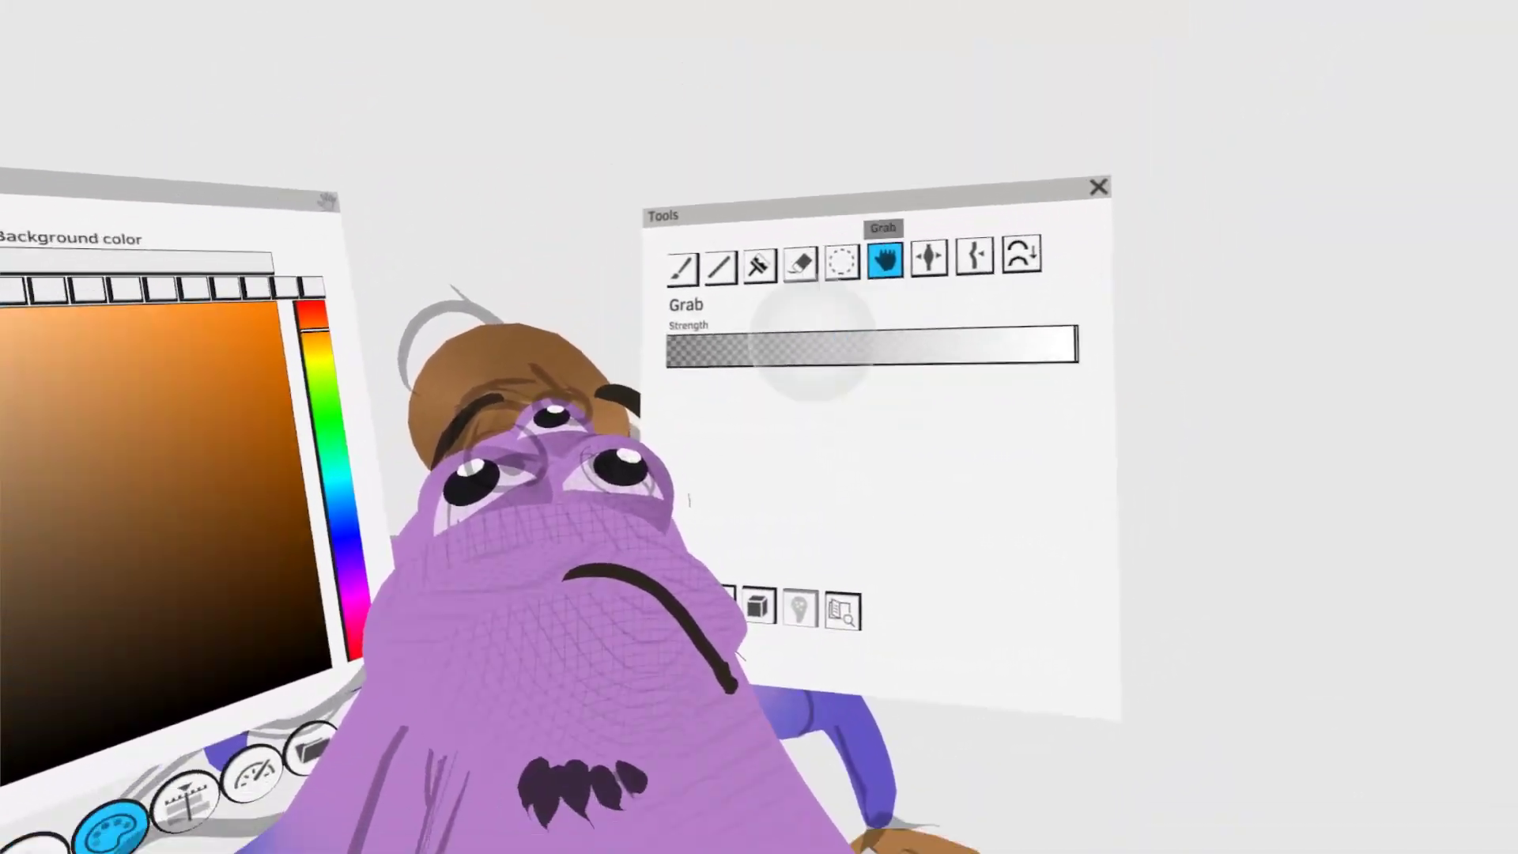
pyautogui.moveTo(522, 553); pyautogui.dragTo(526, 562)
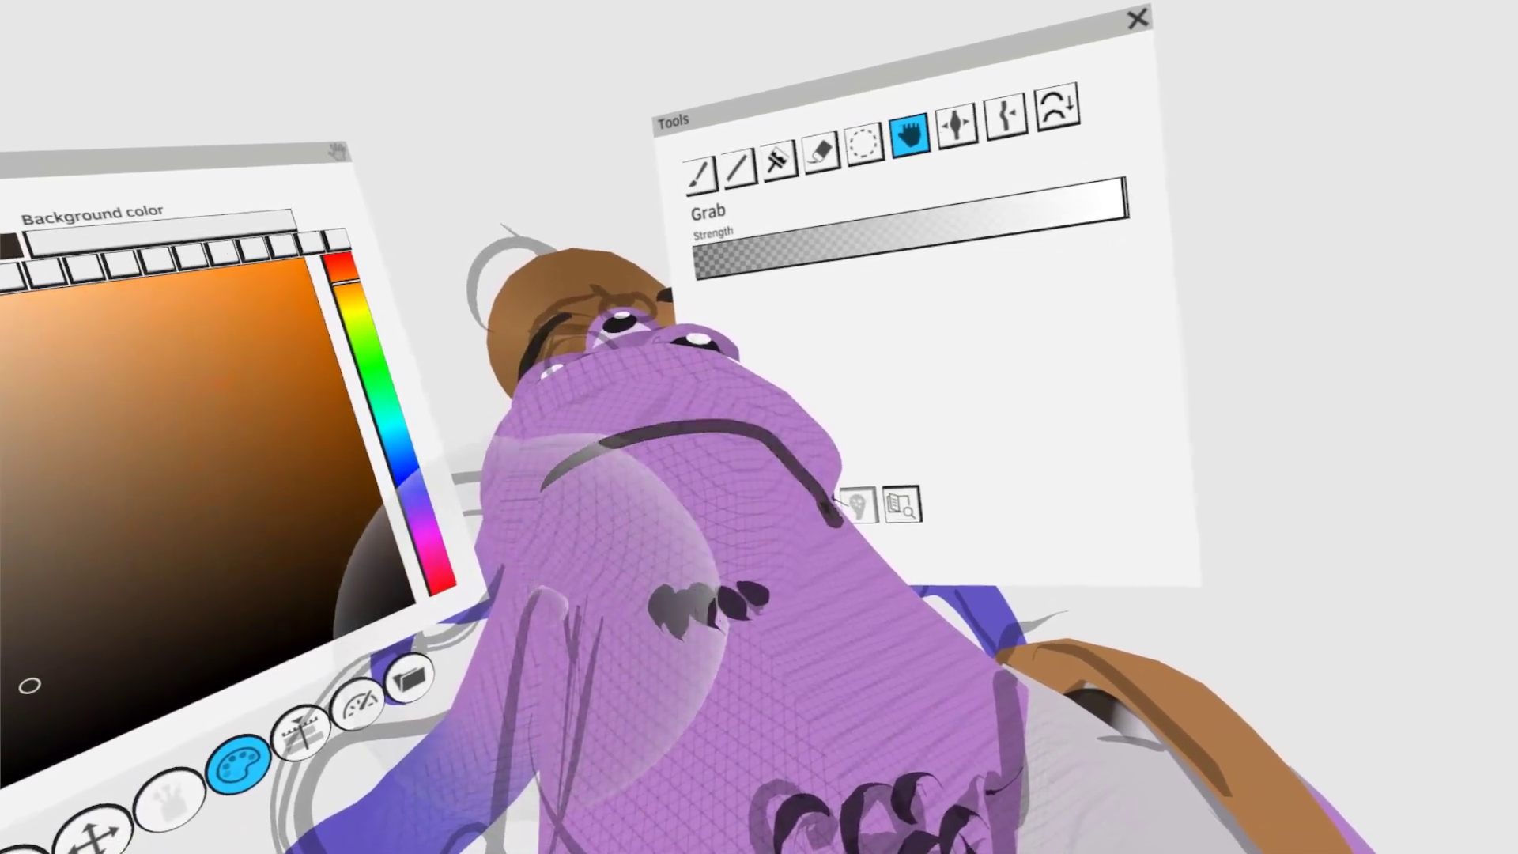
pyautogui.click(845, 126)
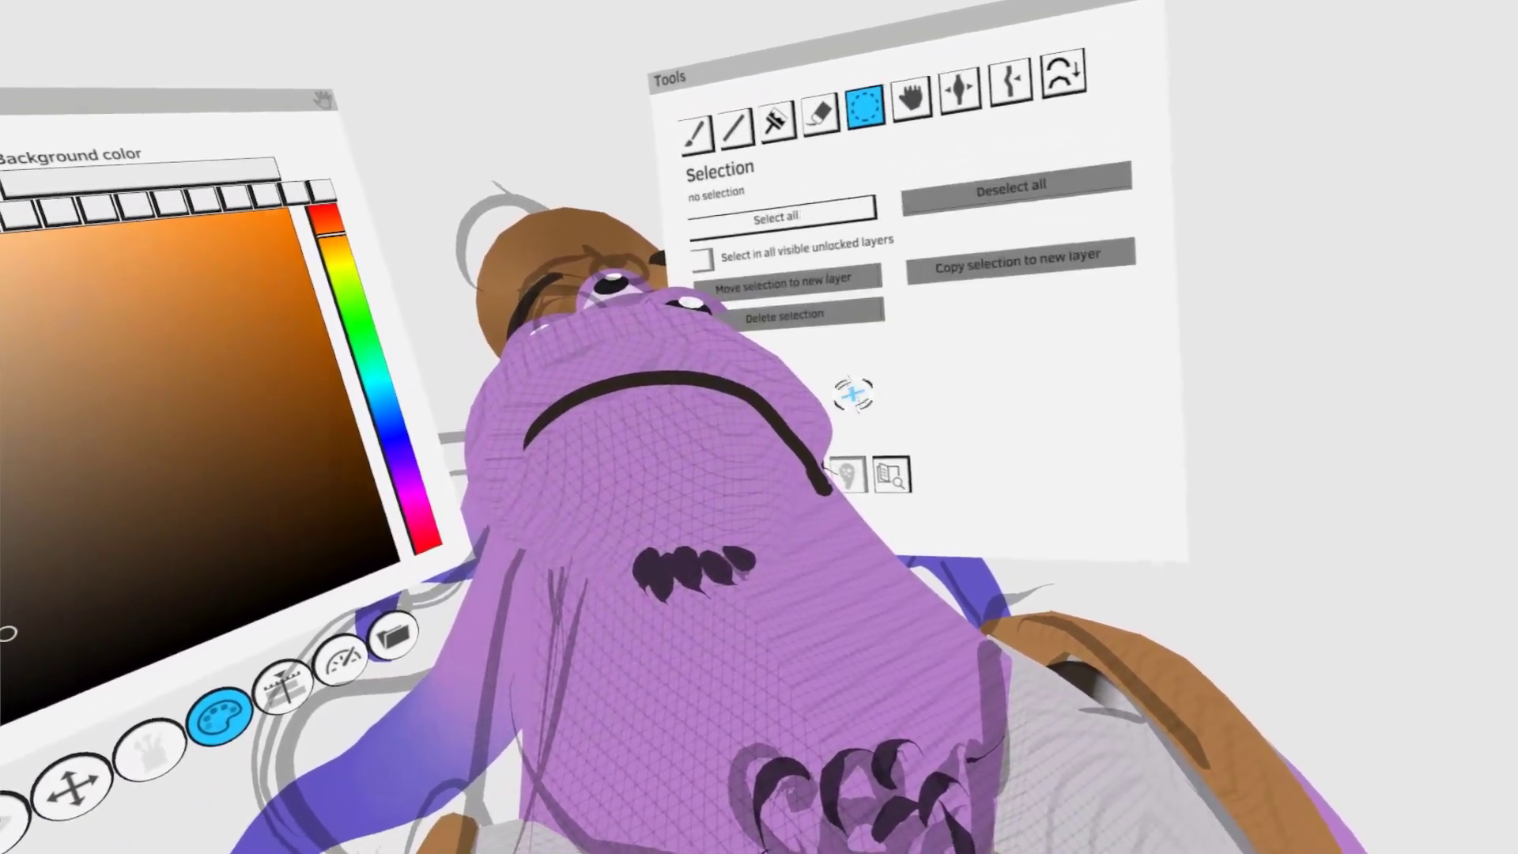
pyautogui.moveTo(853, 396); pyautogui.dragTo(791, 547, button='middle')
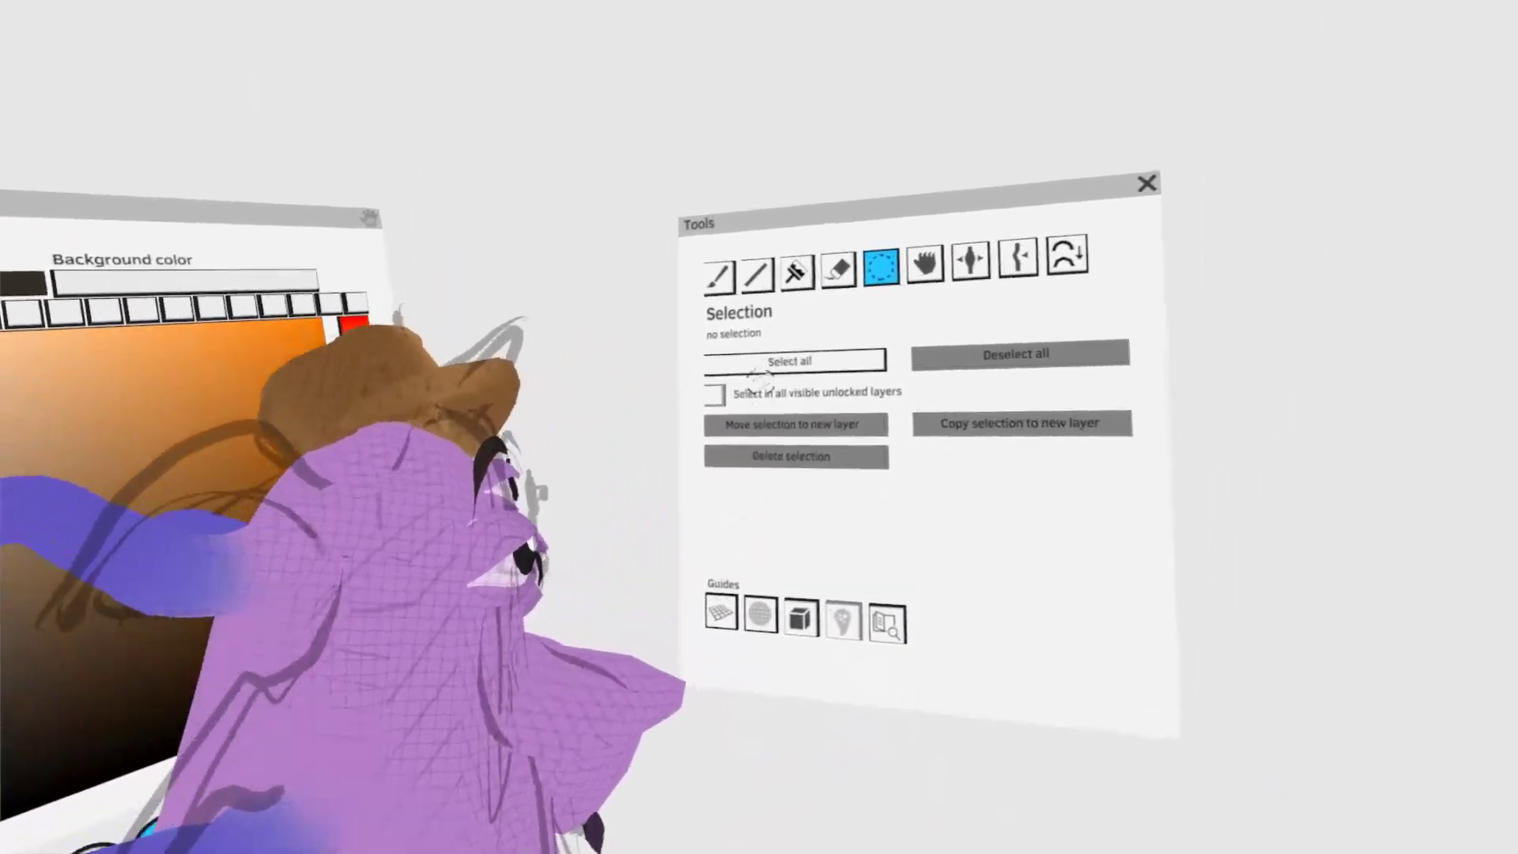
# - Paint dark mouth strokes on the opposite side of the muzzle with the first brush
pyautogui.click(795, 251)
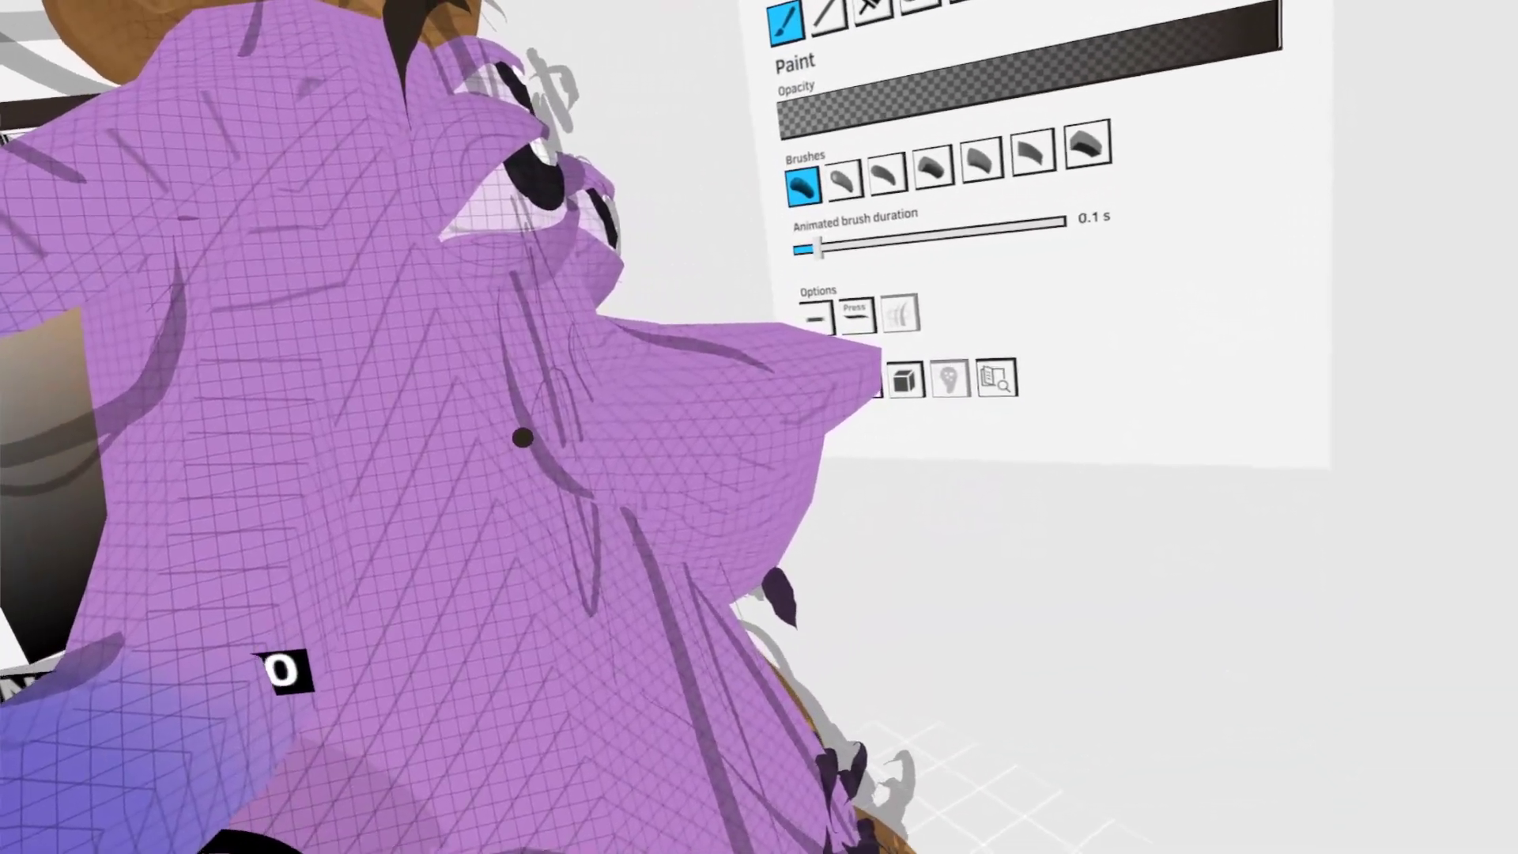
pyautogui.moveTo(551, 449); pyautogui.dragTo(664, 510)
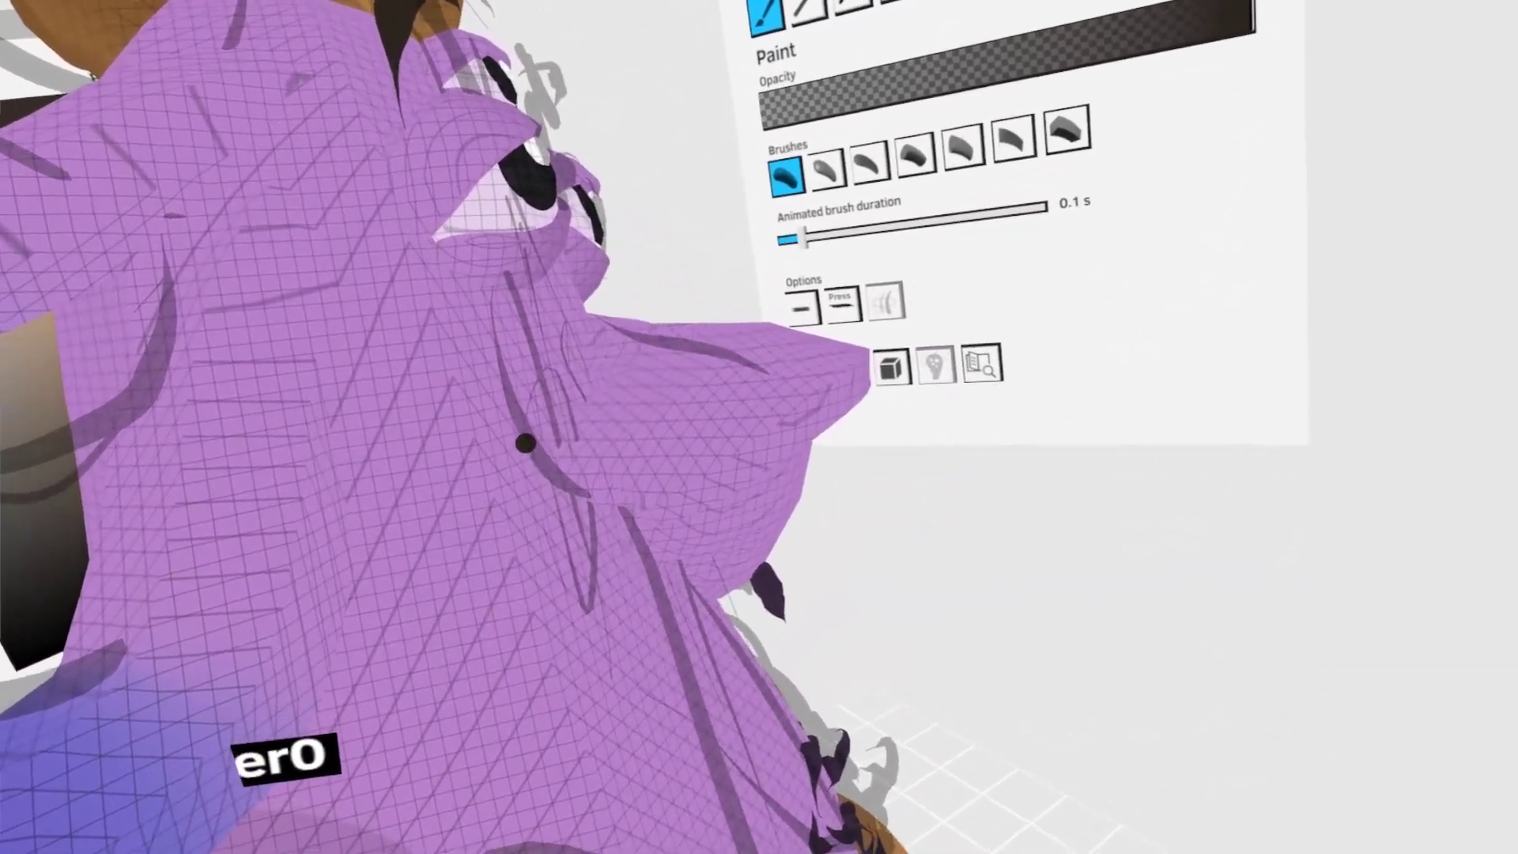
pyautogui.moveTo(524, 440); pyautogui.dragTo(795, 478)
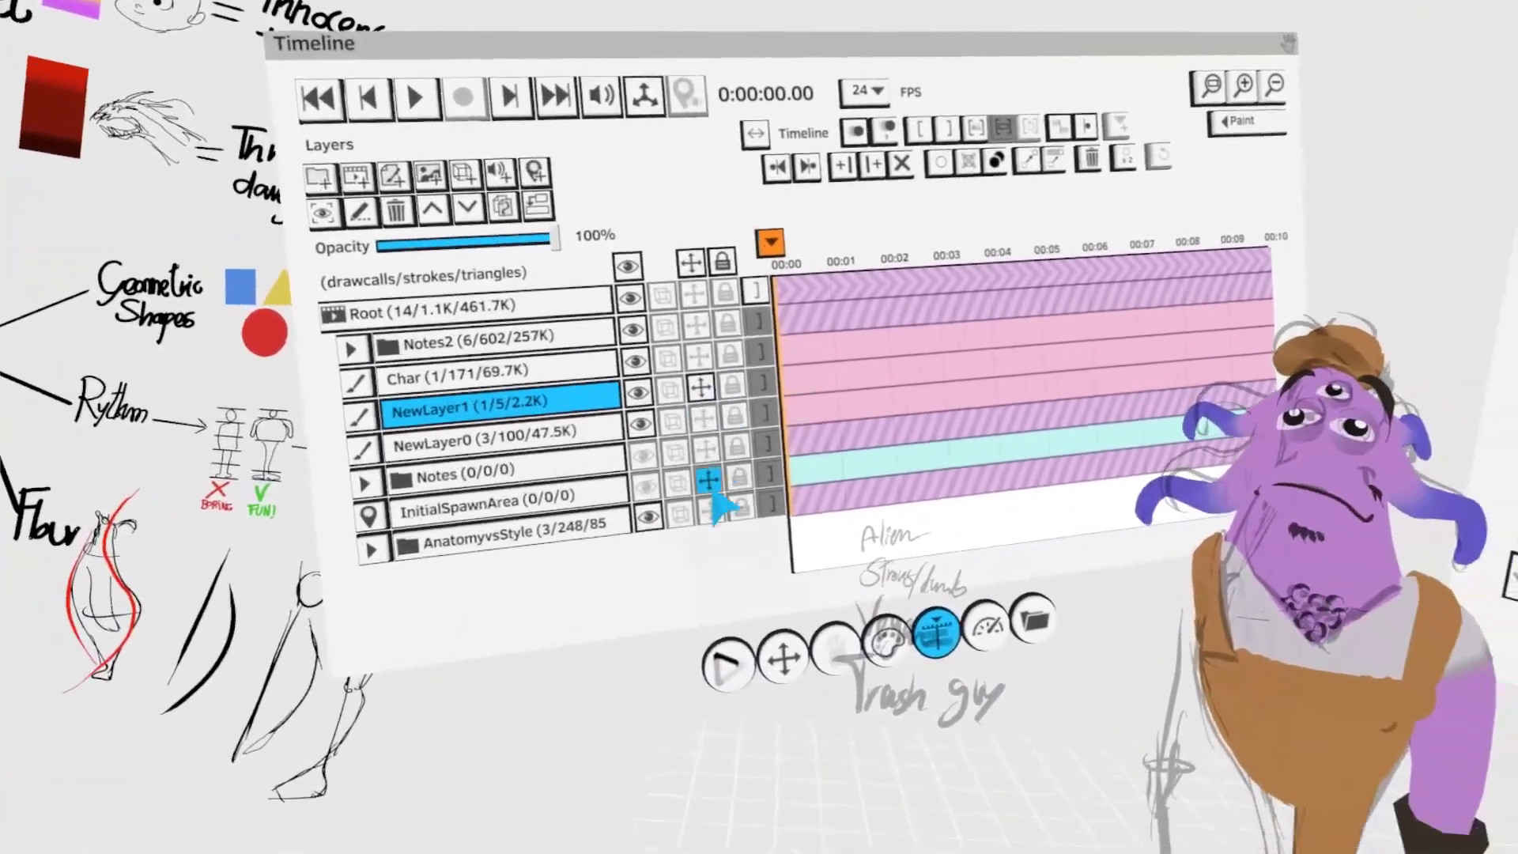
# - Mirror the copied arm and glove on NewLayer1 to the opposite side of the body
pyautogui.click(783, 658)
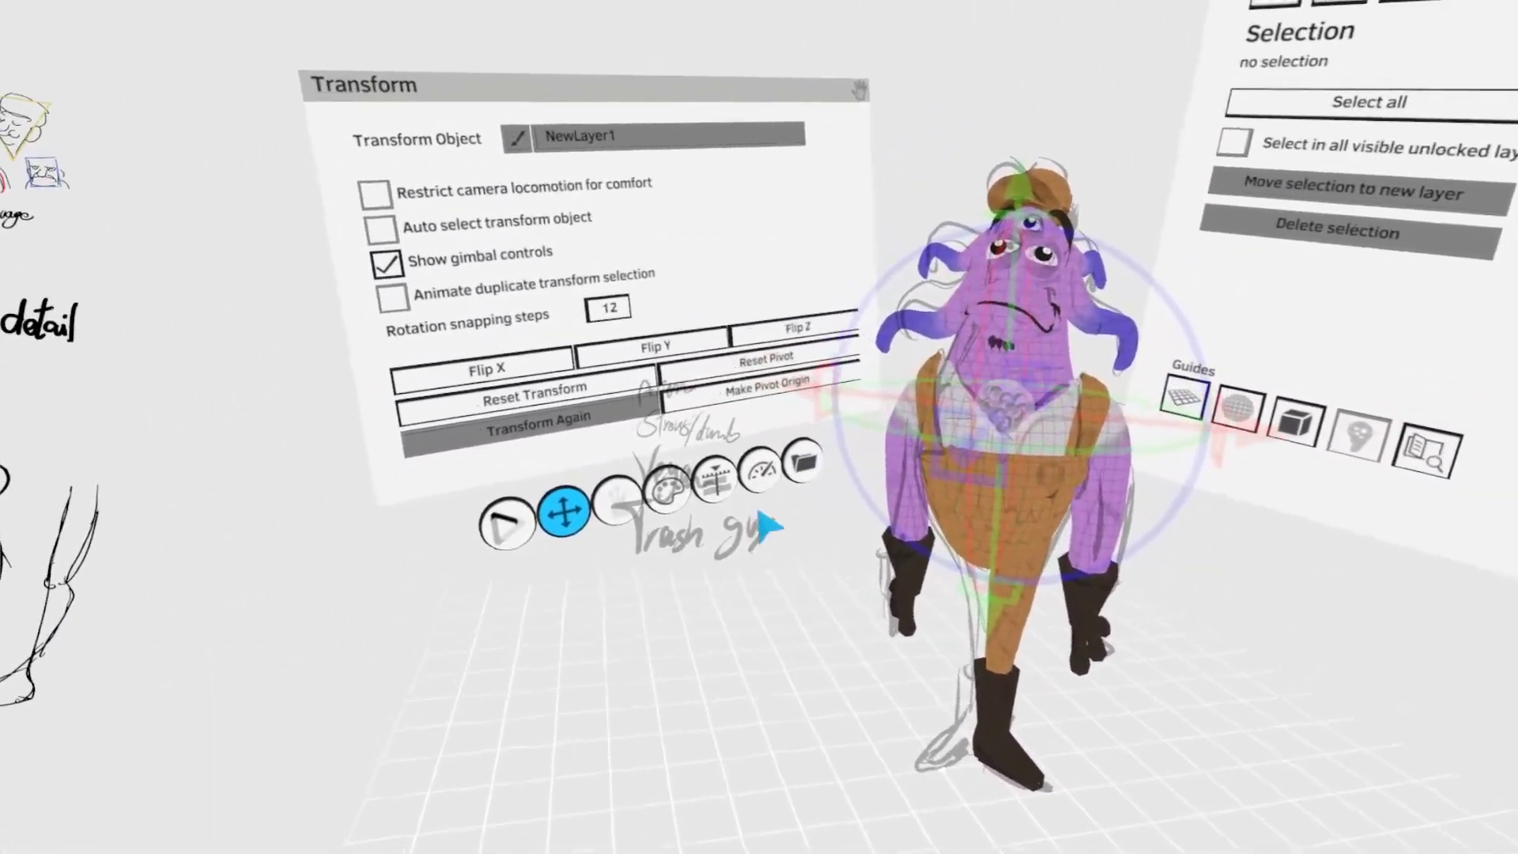
pyautogui.click(747, 491)
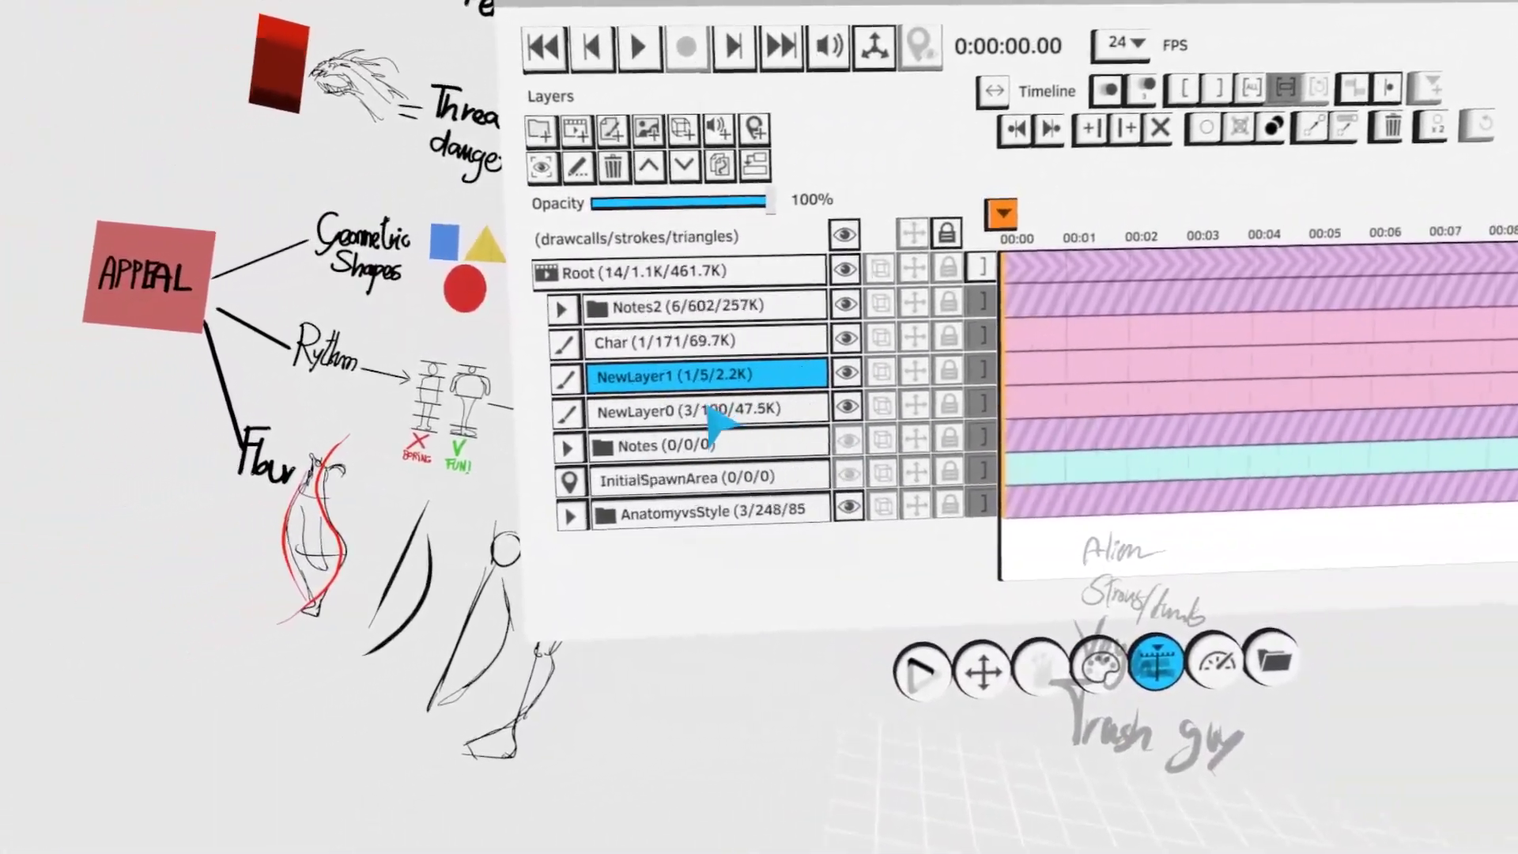
# - Copy the existing leg and boot to a new layer and mirror the copy to the opposite side of the body
pyautogui.click(451, 321)
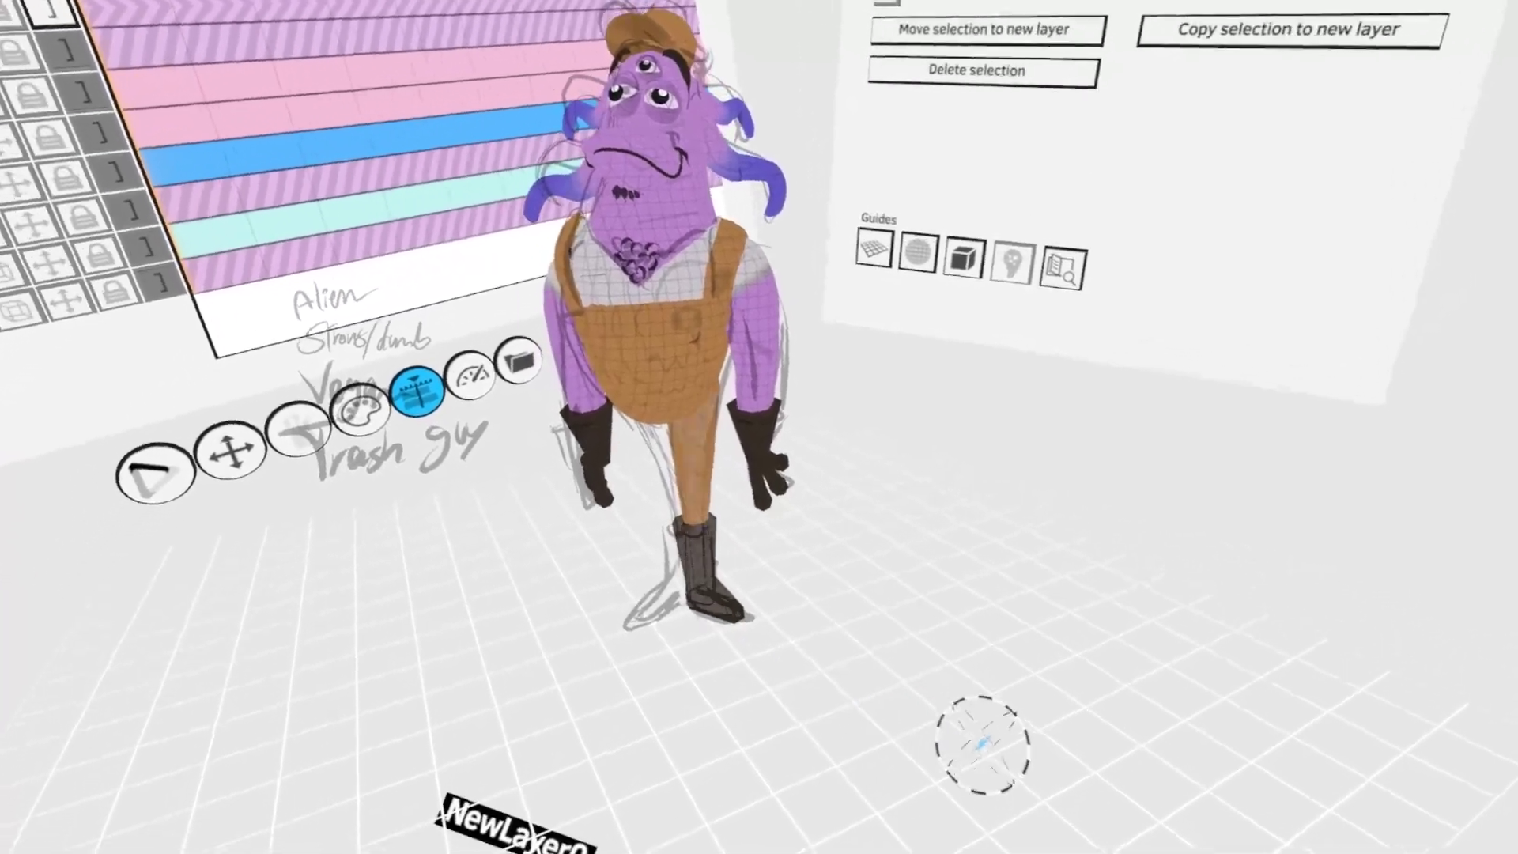
pyautogui.click(1065, 55)
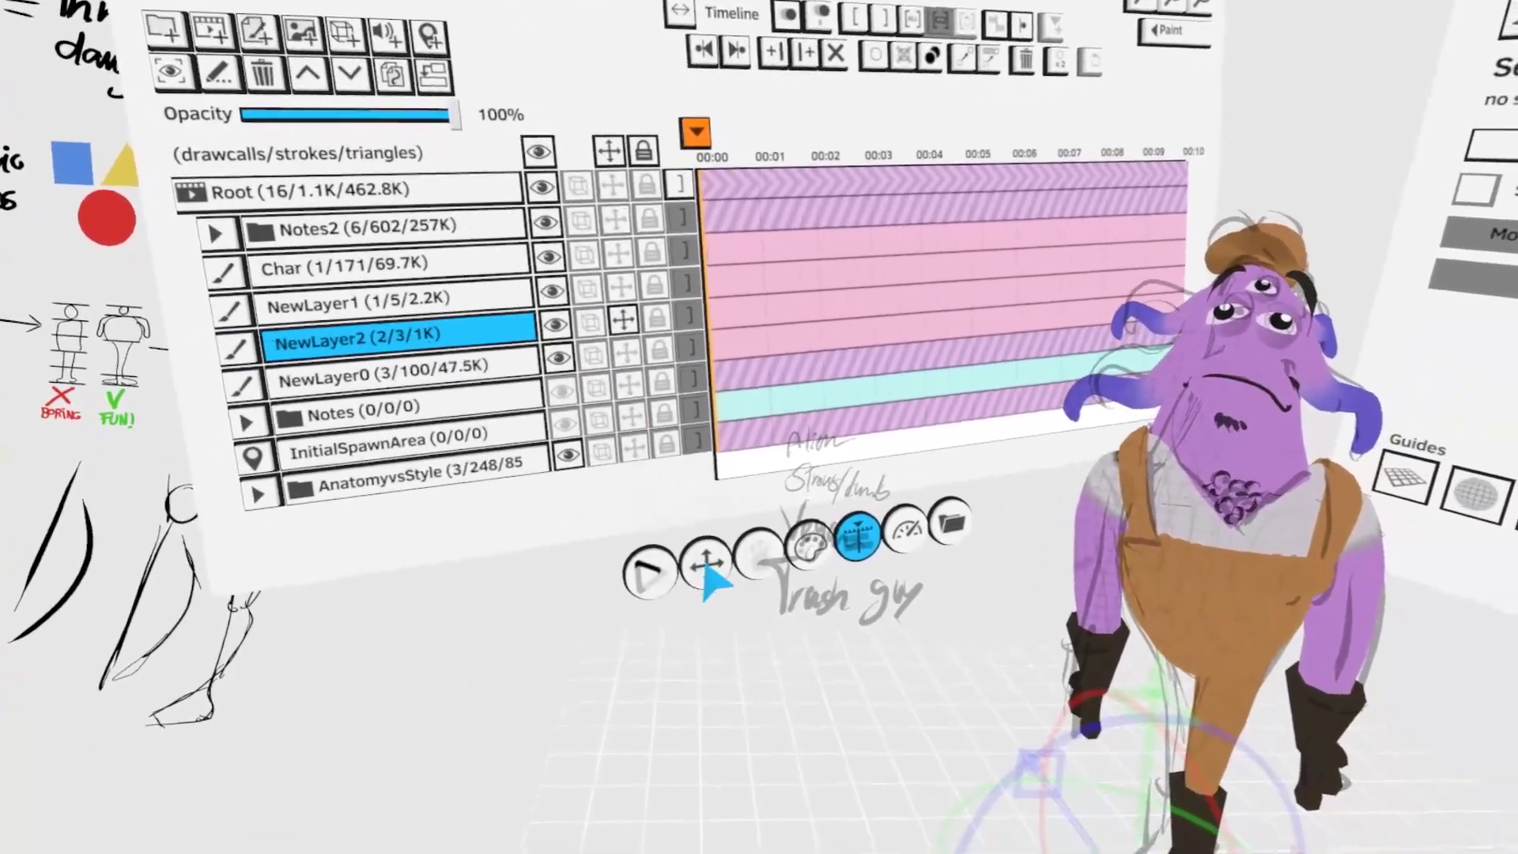
pyautogui.click(706, 566)
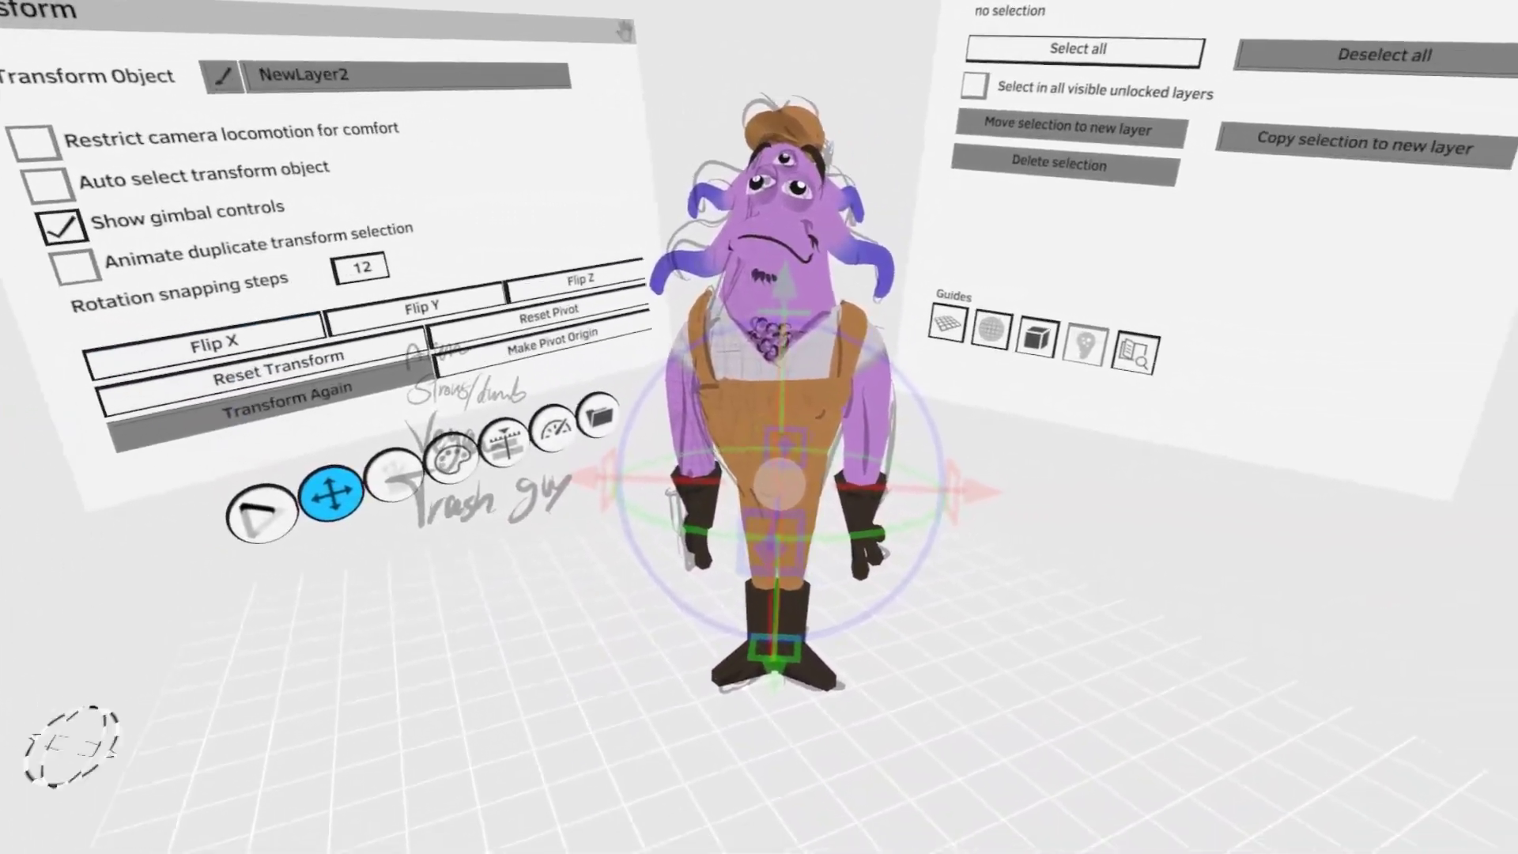
# - Merge the limb and body layers into NewLayer1 and select the glove fingers to adjust their pose
pyautogui.click(663, 476)
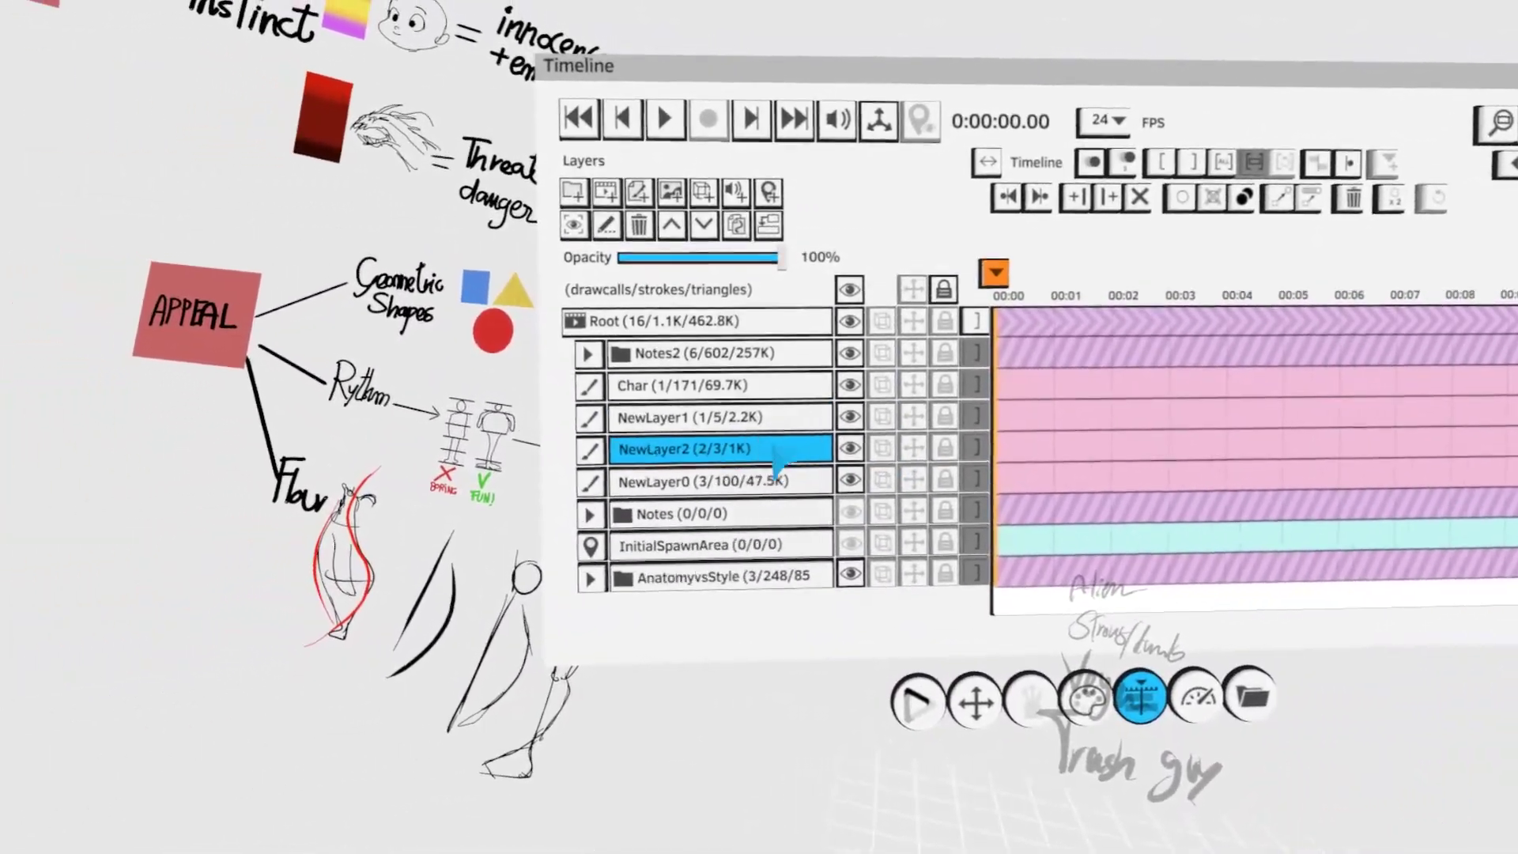
pyautogui.click(740, 436)
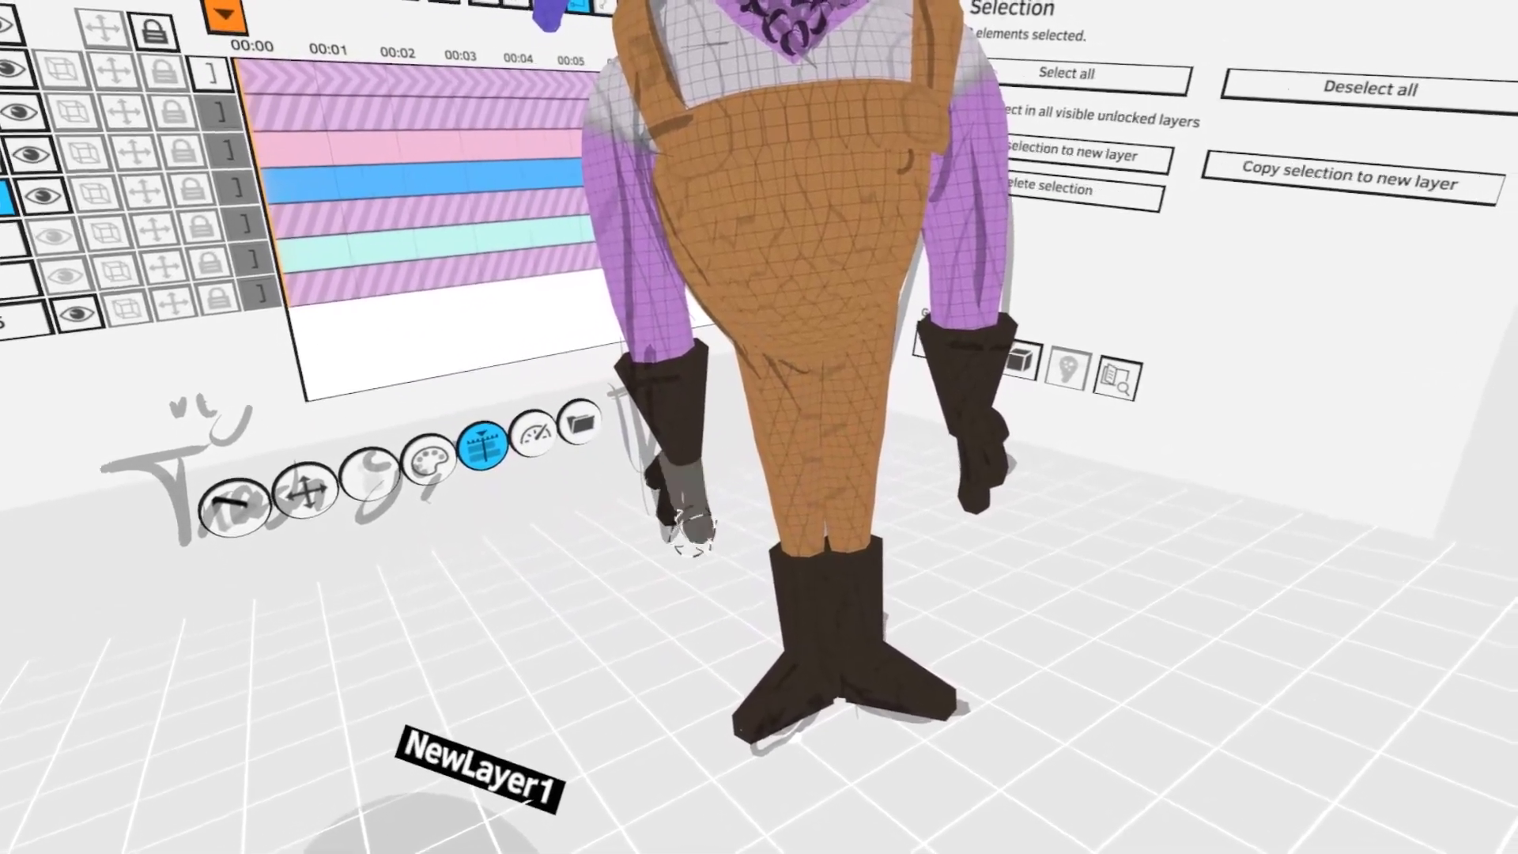
pyautogui.click(874, 671)
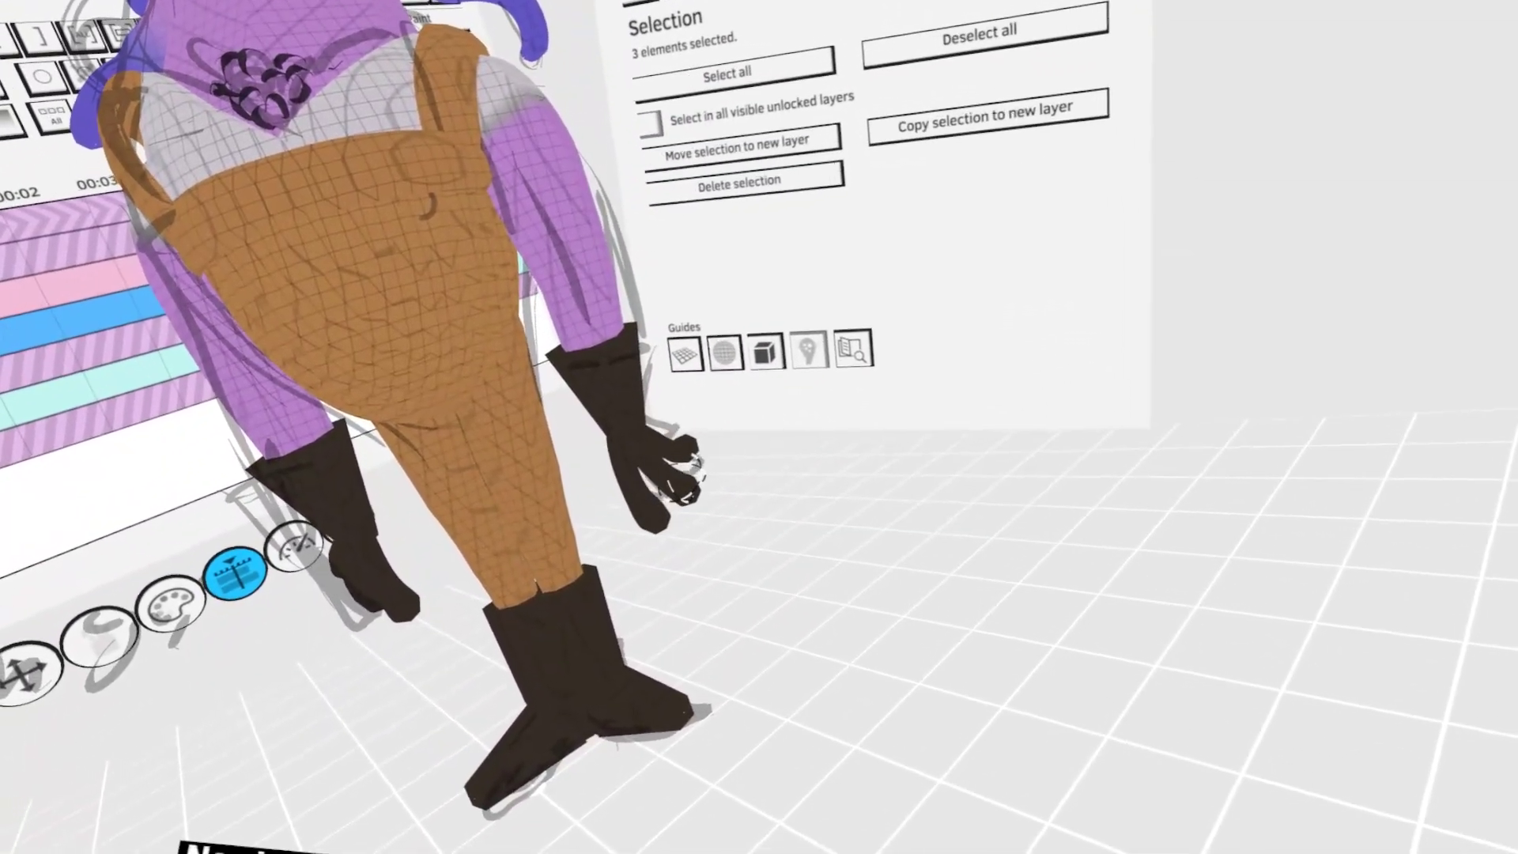
pyautogui.click(925, 529)
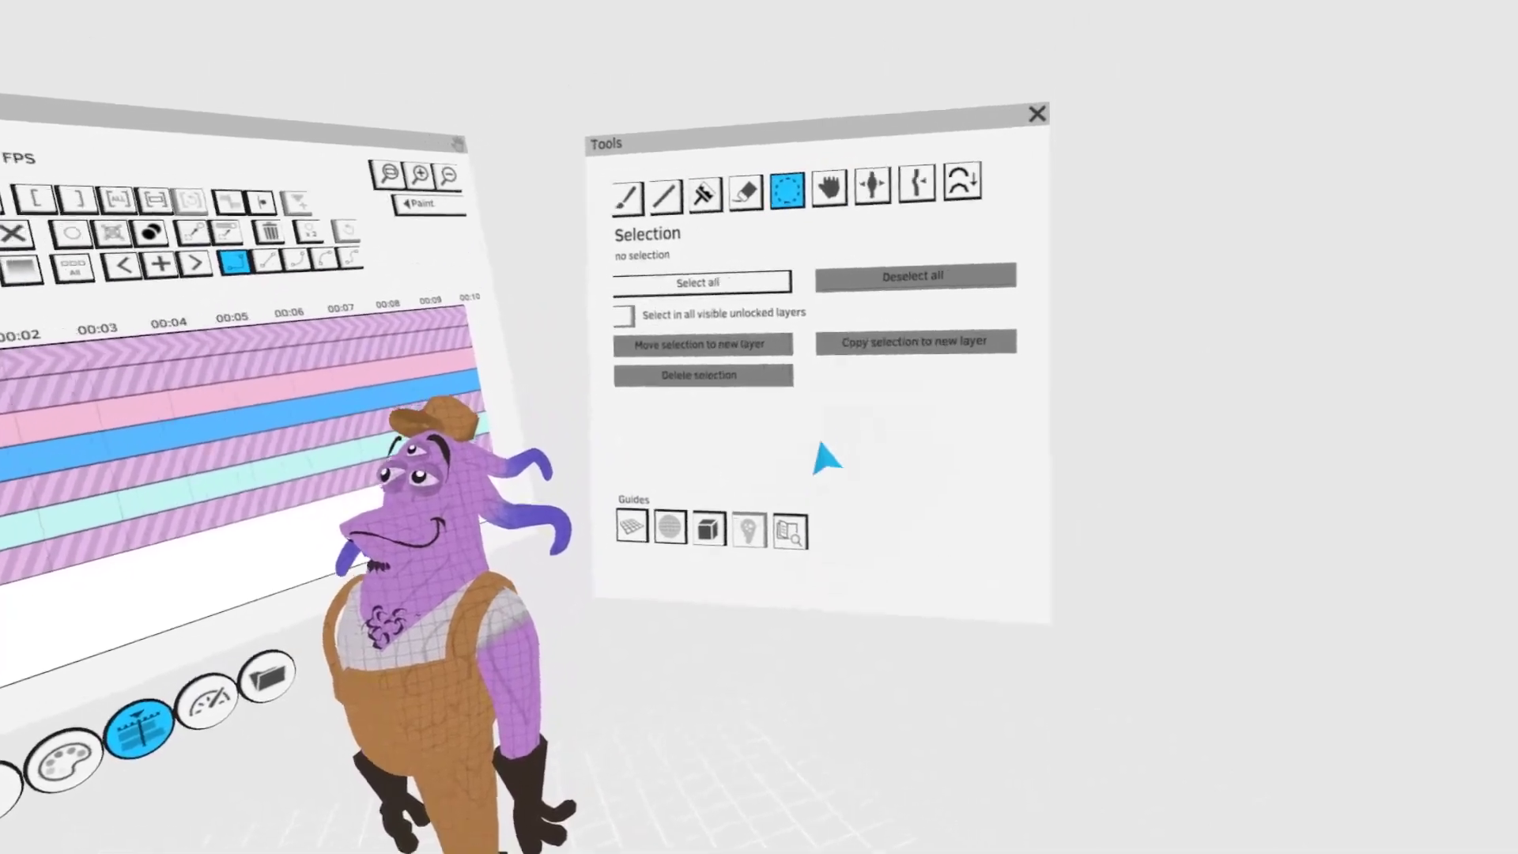
# - Save the project under the name CharacterDesign
pyautogui.click(787, 538)
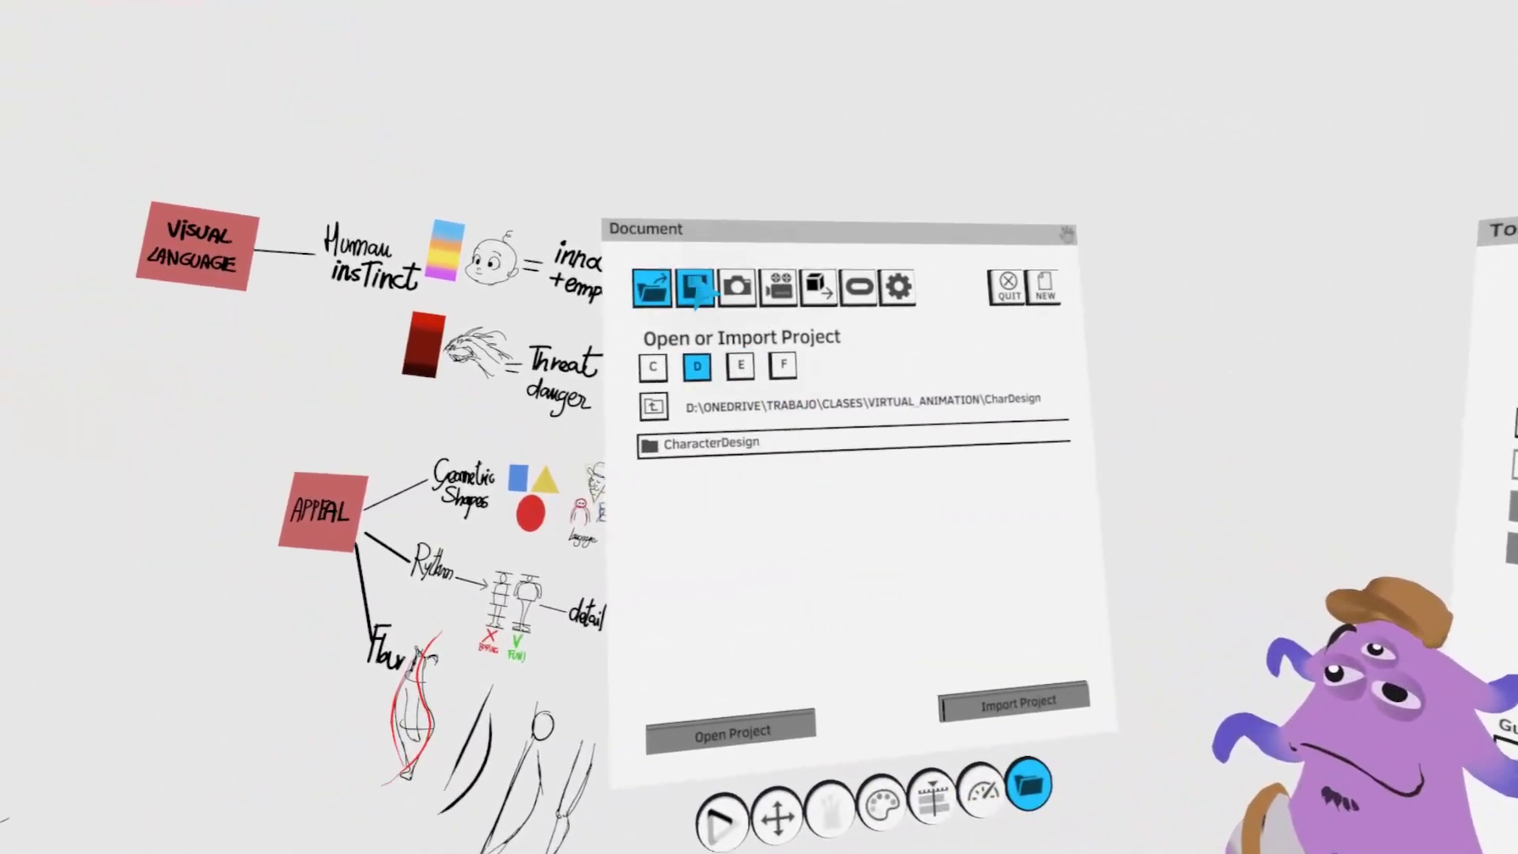
pyautogui.click(699, 292)
pyautogui.click(736, 481)
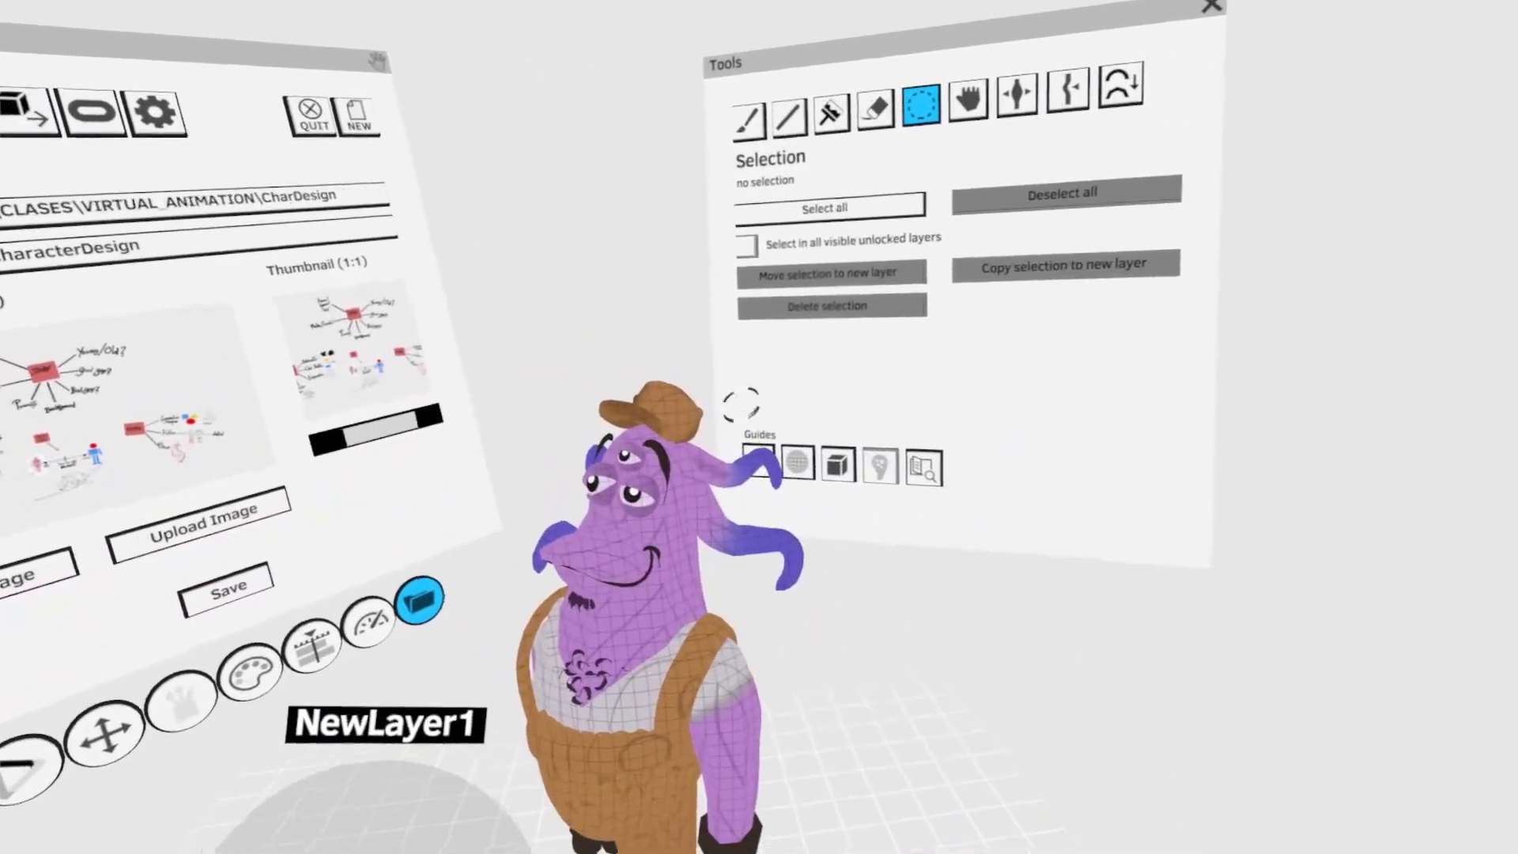
# - Select the strokes at the back of the hat and adjust the figure's shape with Grab
pyautogui.click(643, 348)
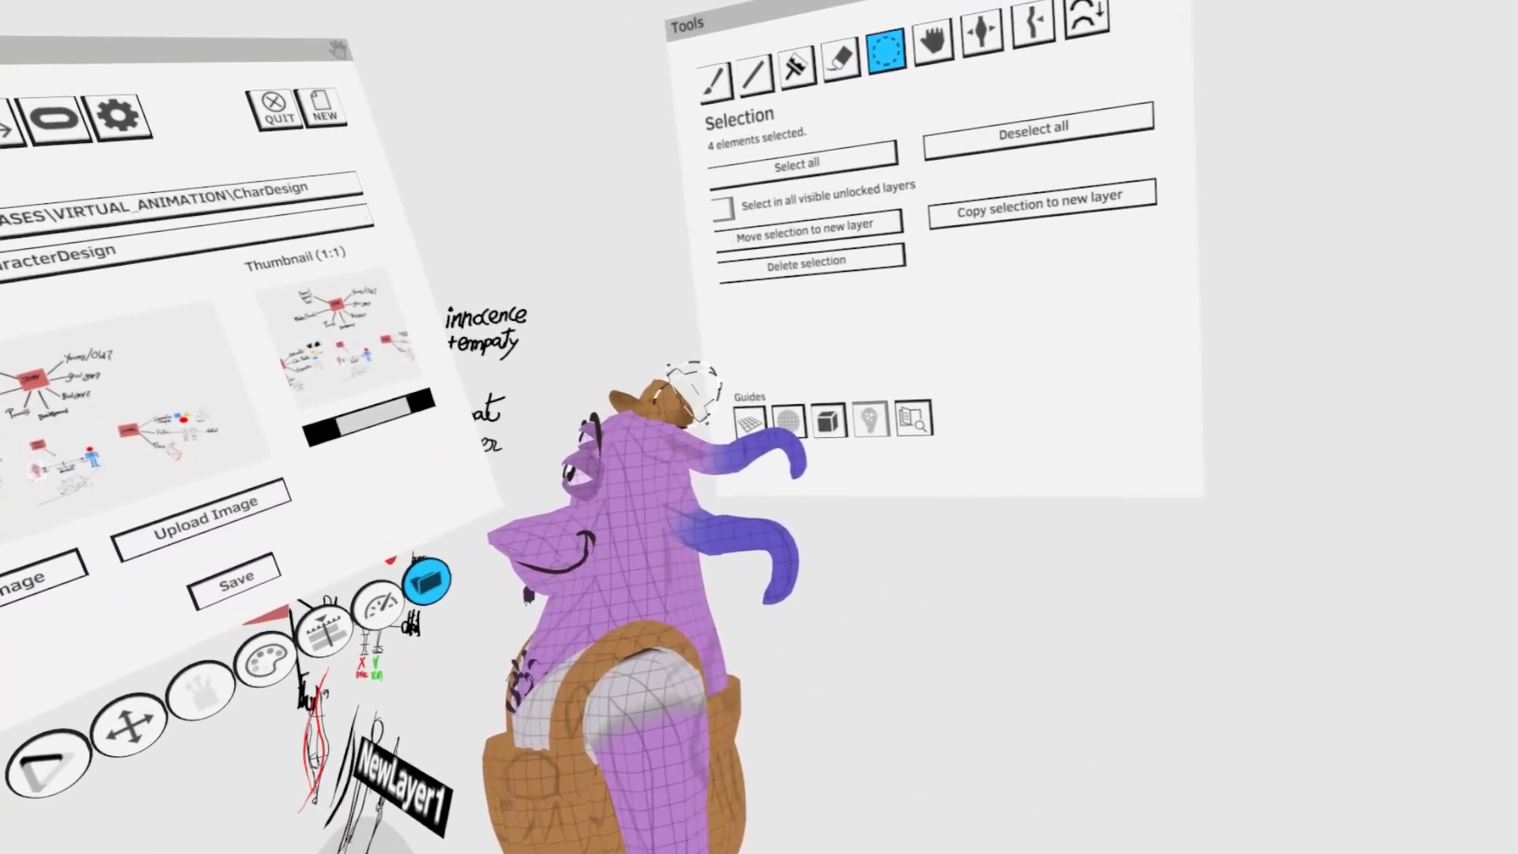
pyautogui.click(852, 333)
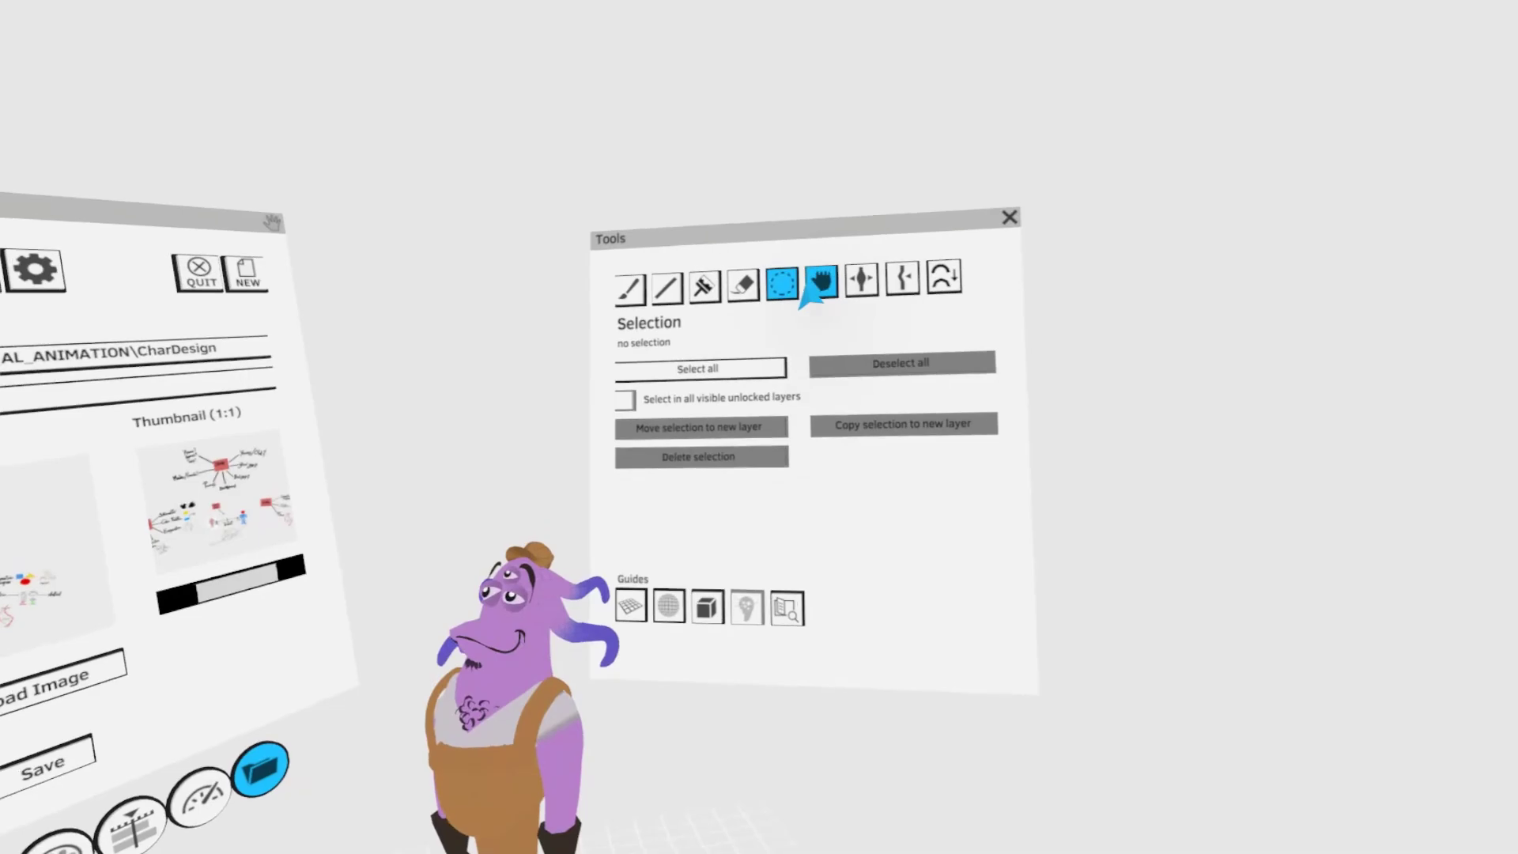
pyautogui.click(820, 282)
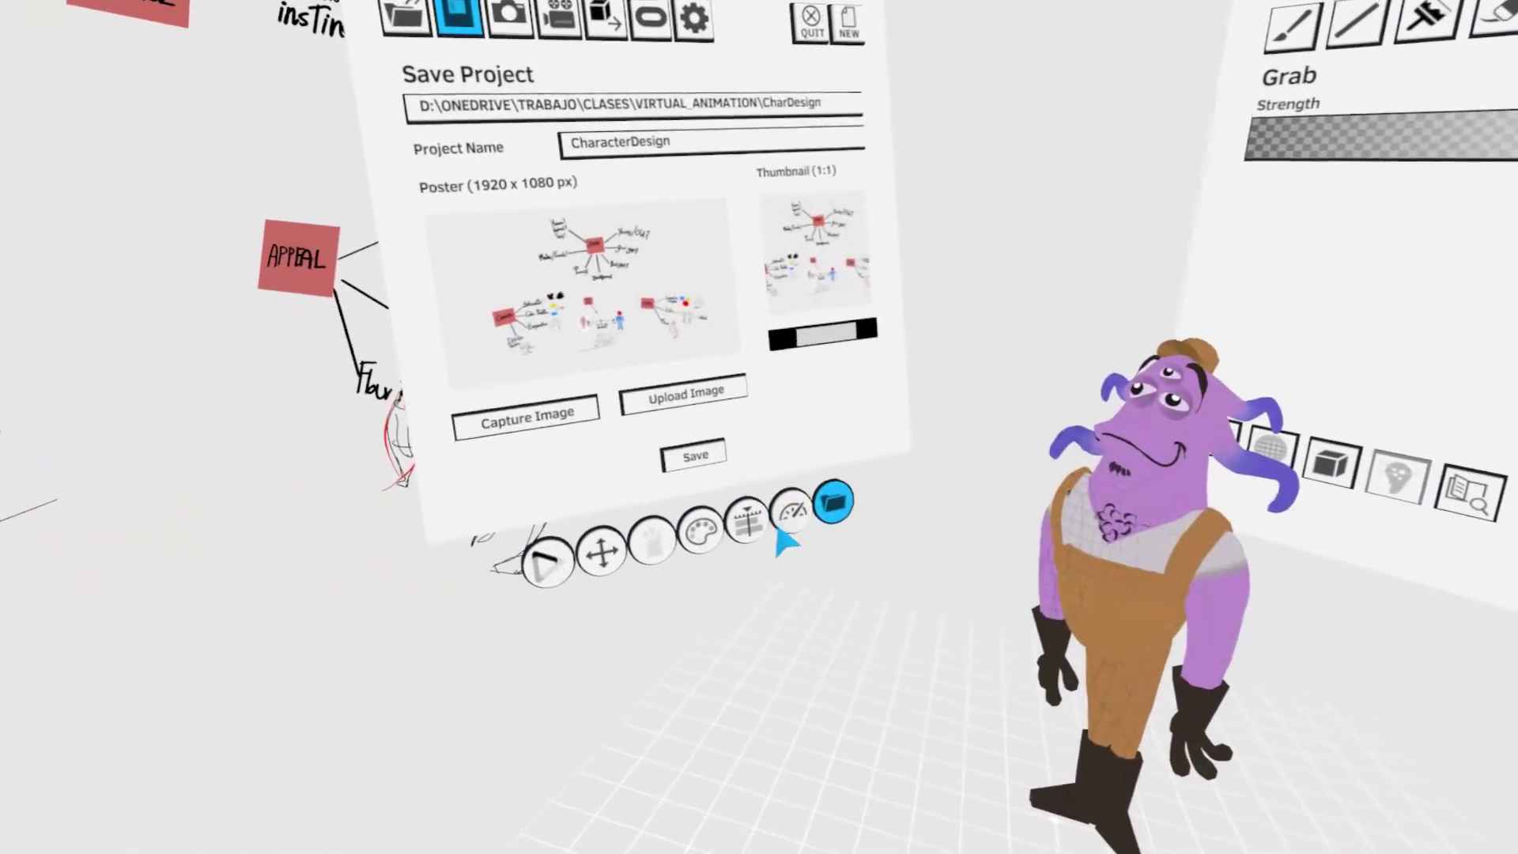
pyautogui.click(790, 541)
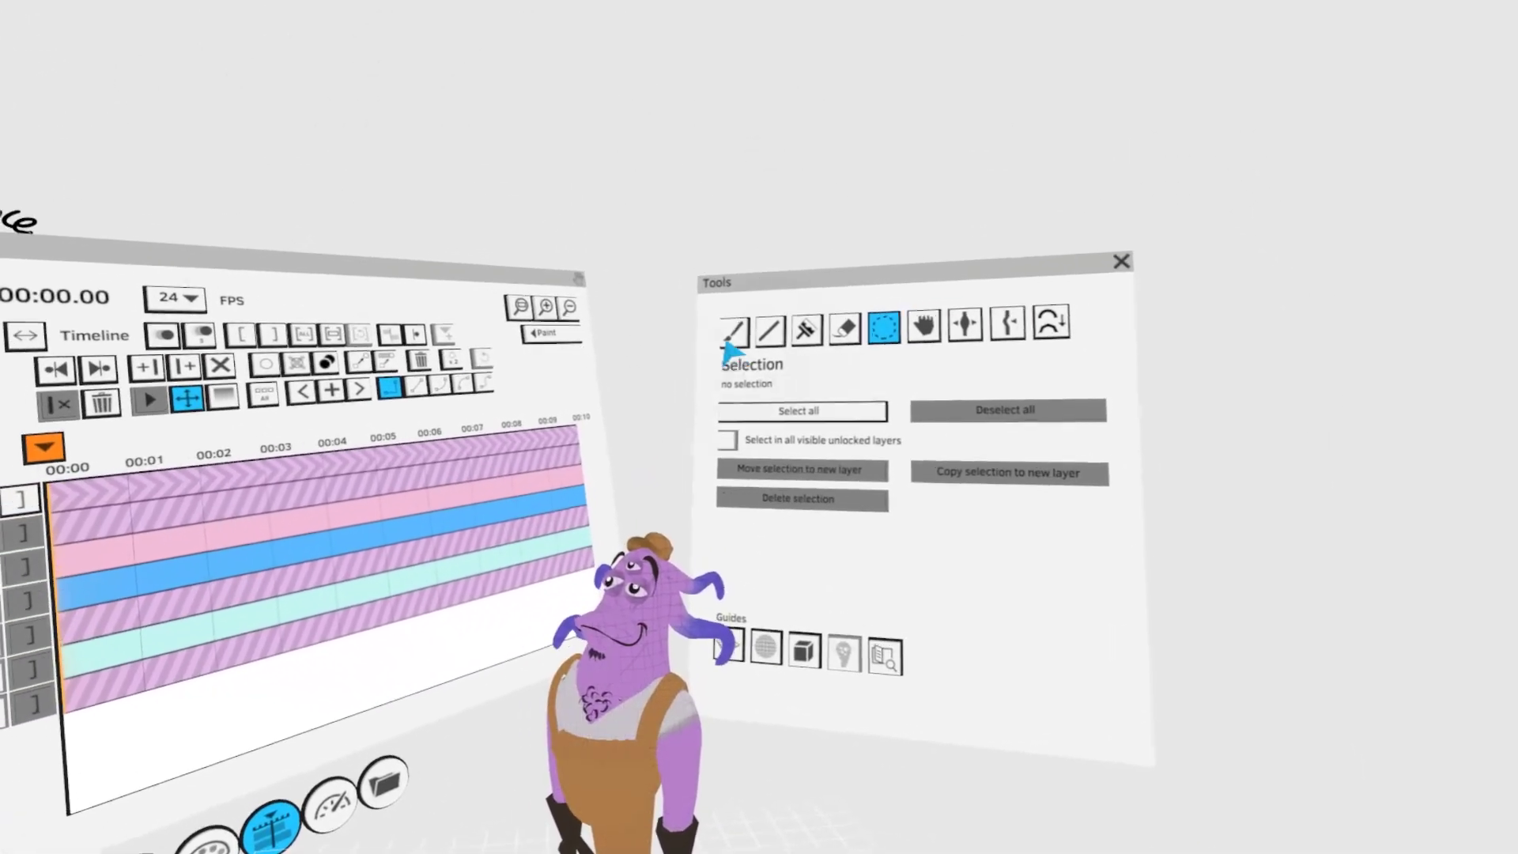
# - Set the paint color to a light gold and paint a hoop earring on the lower head tentacle
pyautogui.click(733, 332)
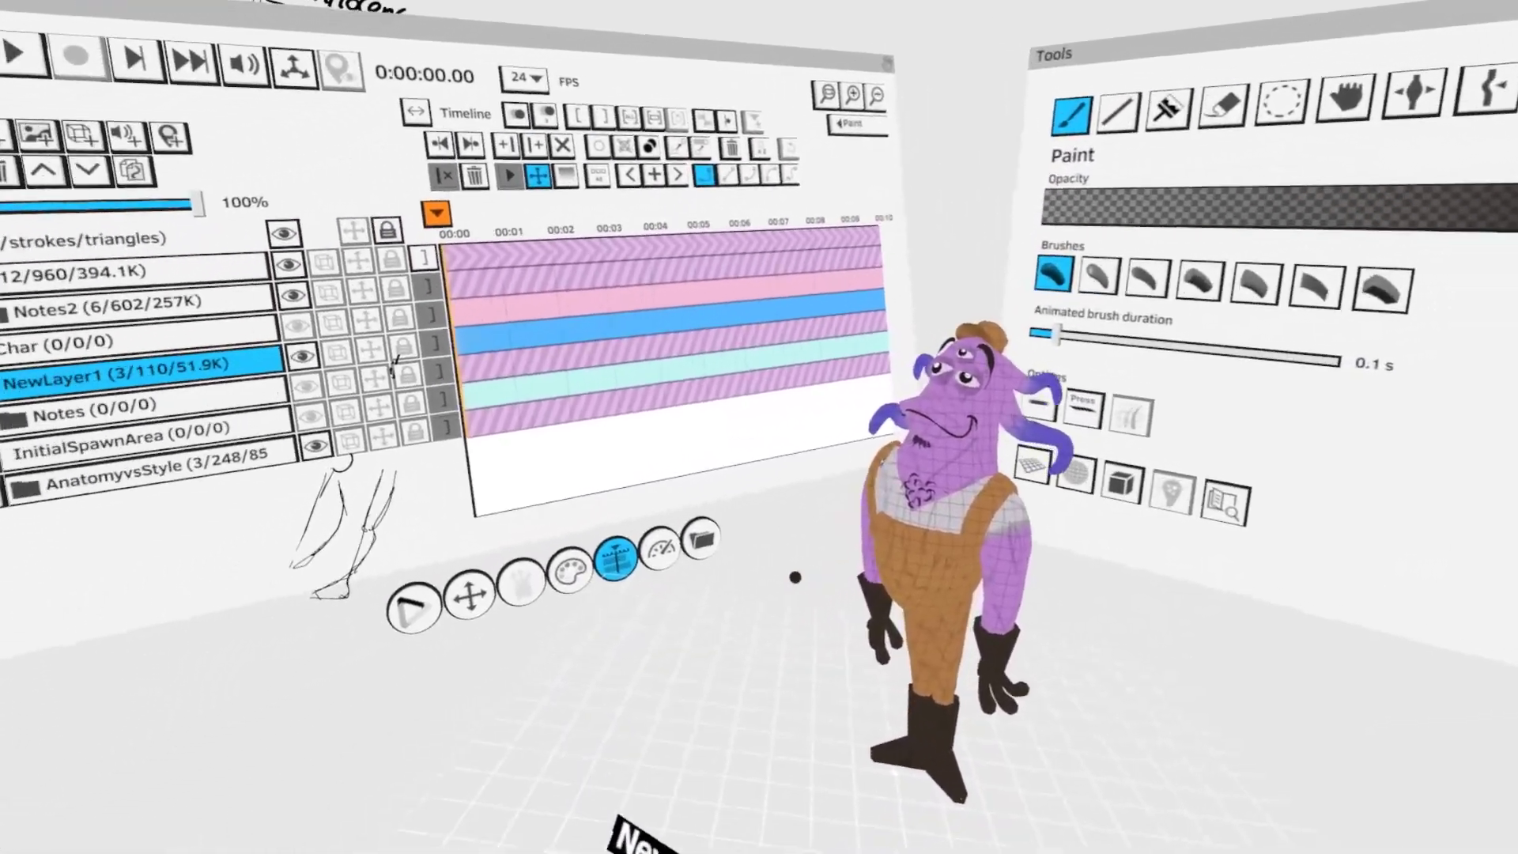
pyautogui.click(569, 569)
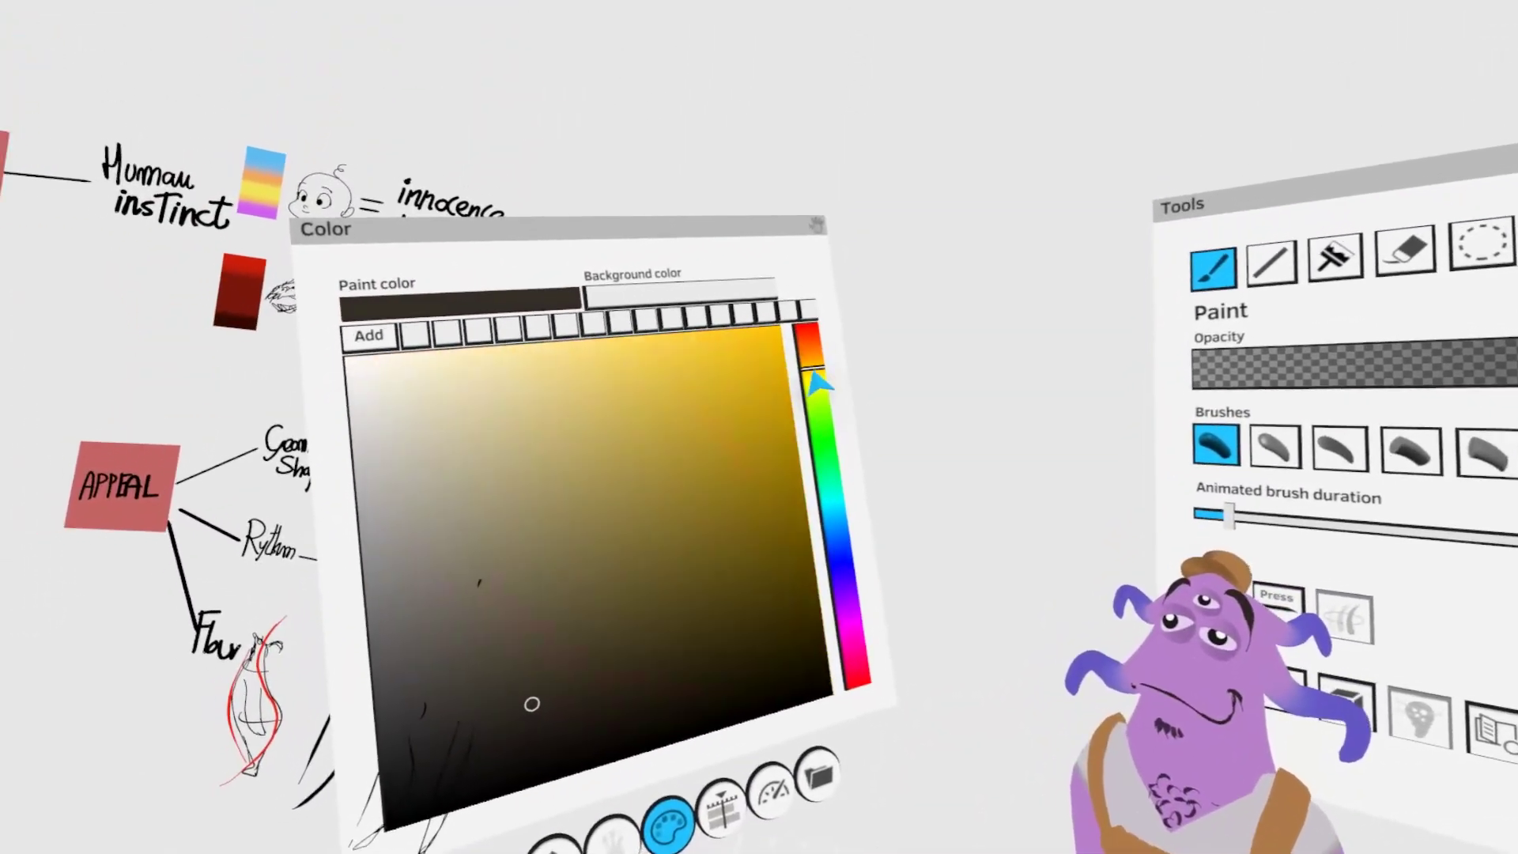
pyautogui.moveTo(751, 412)
pyautogui.mouseDown()
pyautogui.moveTo(801, 452)
pyautogui.moveTo(806, 511)
pyautogui.mouseUp()
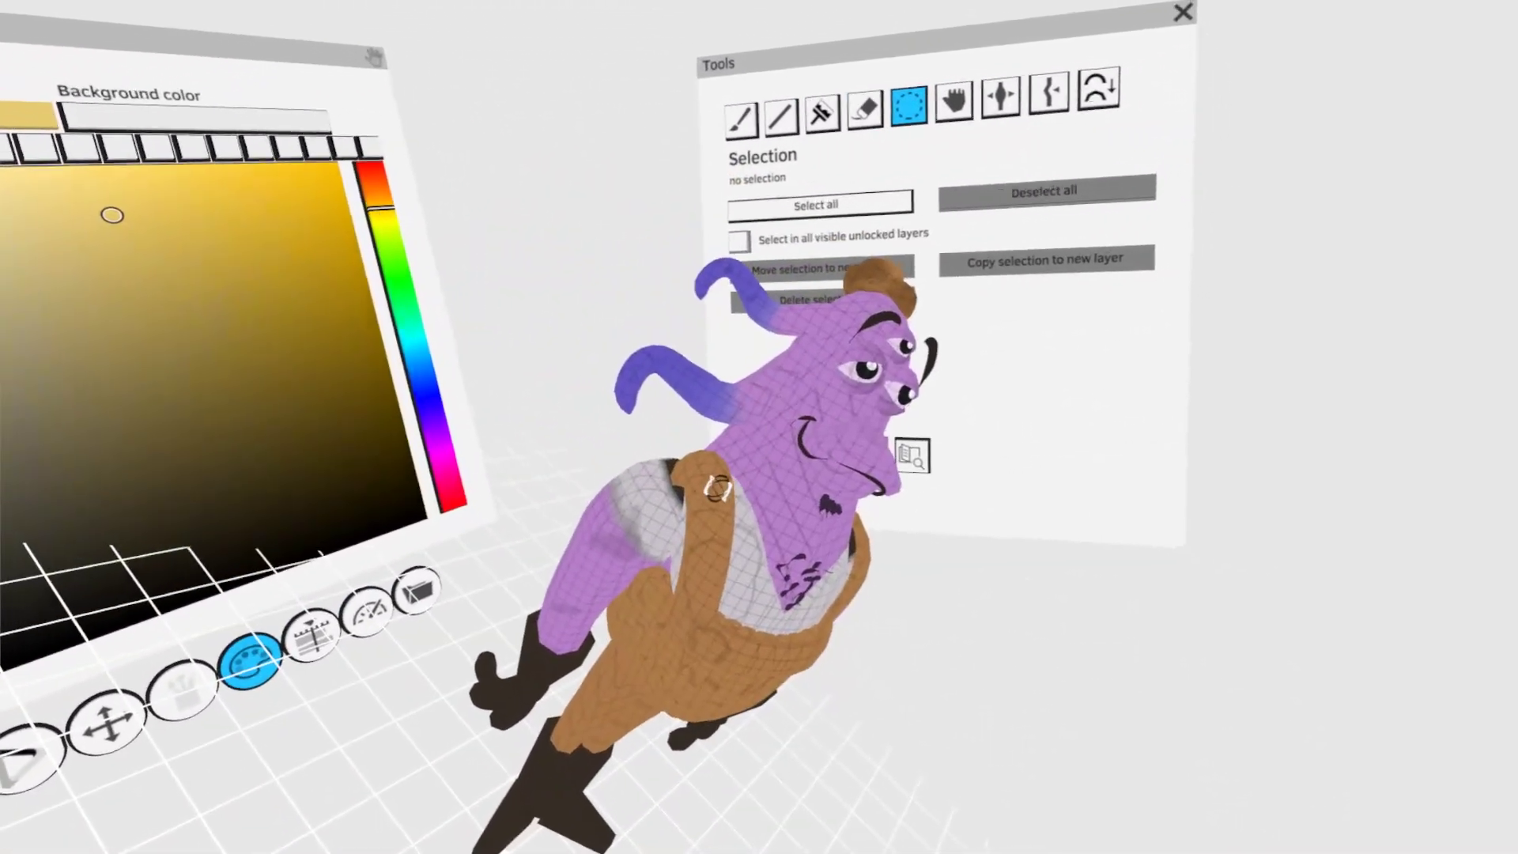
# - Select the shoulder strap strokes of the overalls and adjust their shape around the torso with Grab
pyautogui.click(717, 488)
pyautogui.click(808, 291)
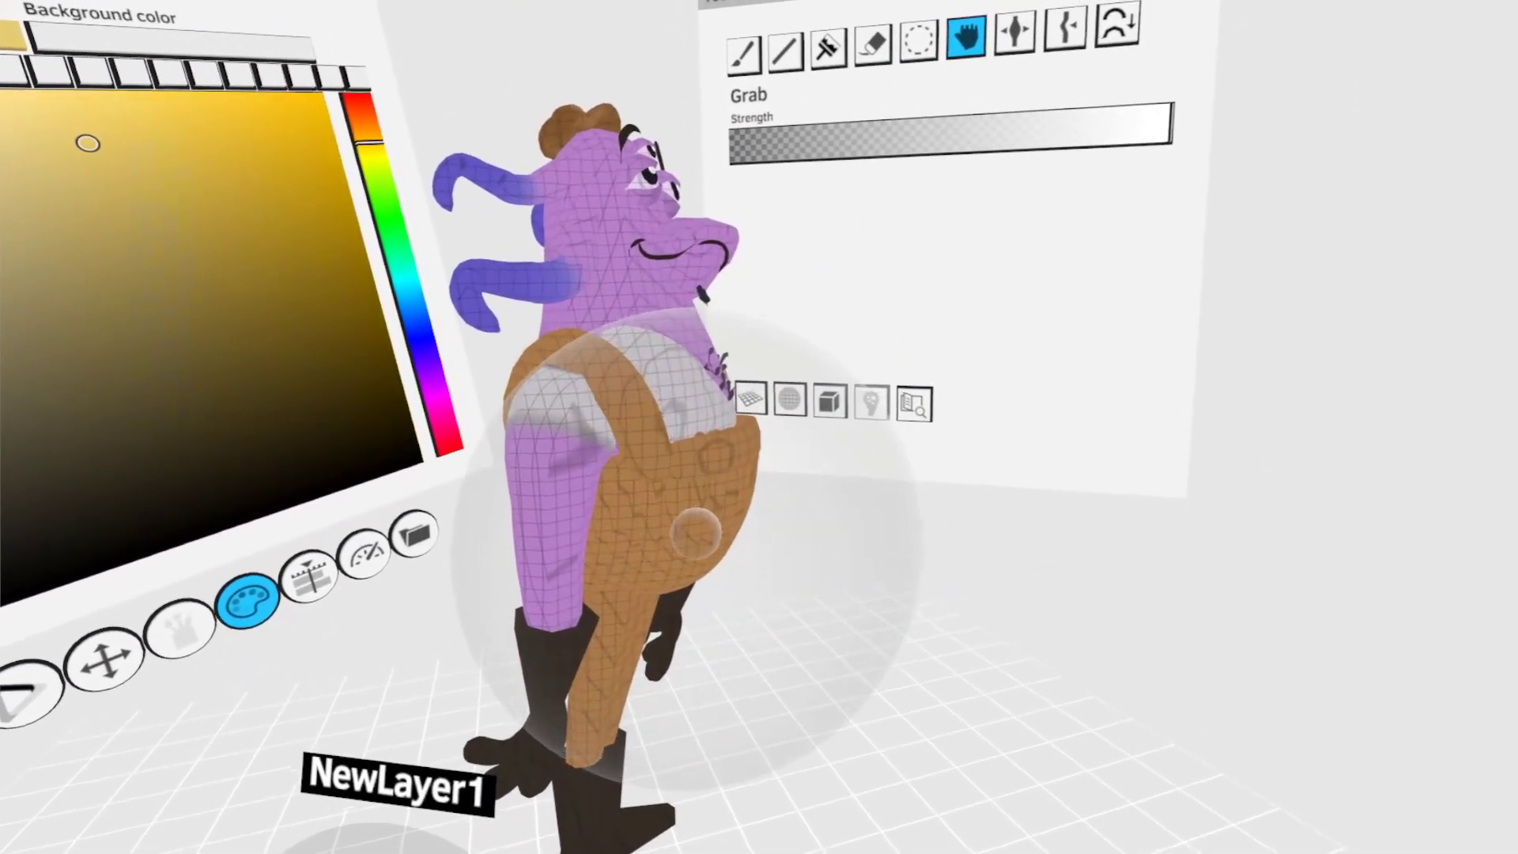
pyautogui.click(922, 38)
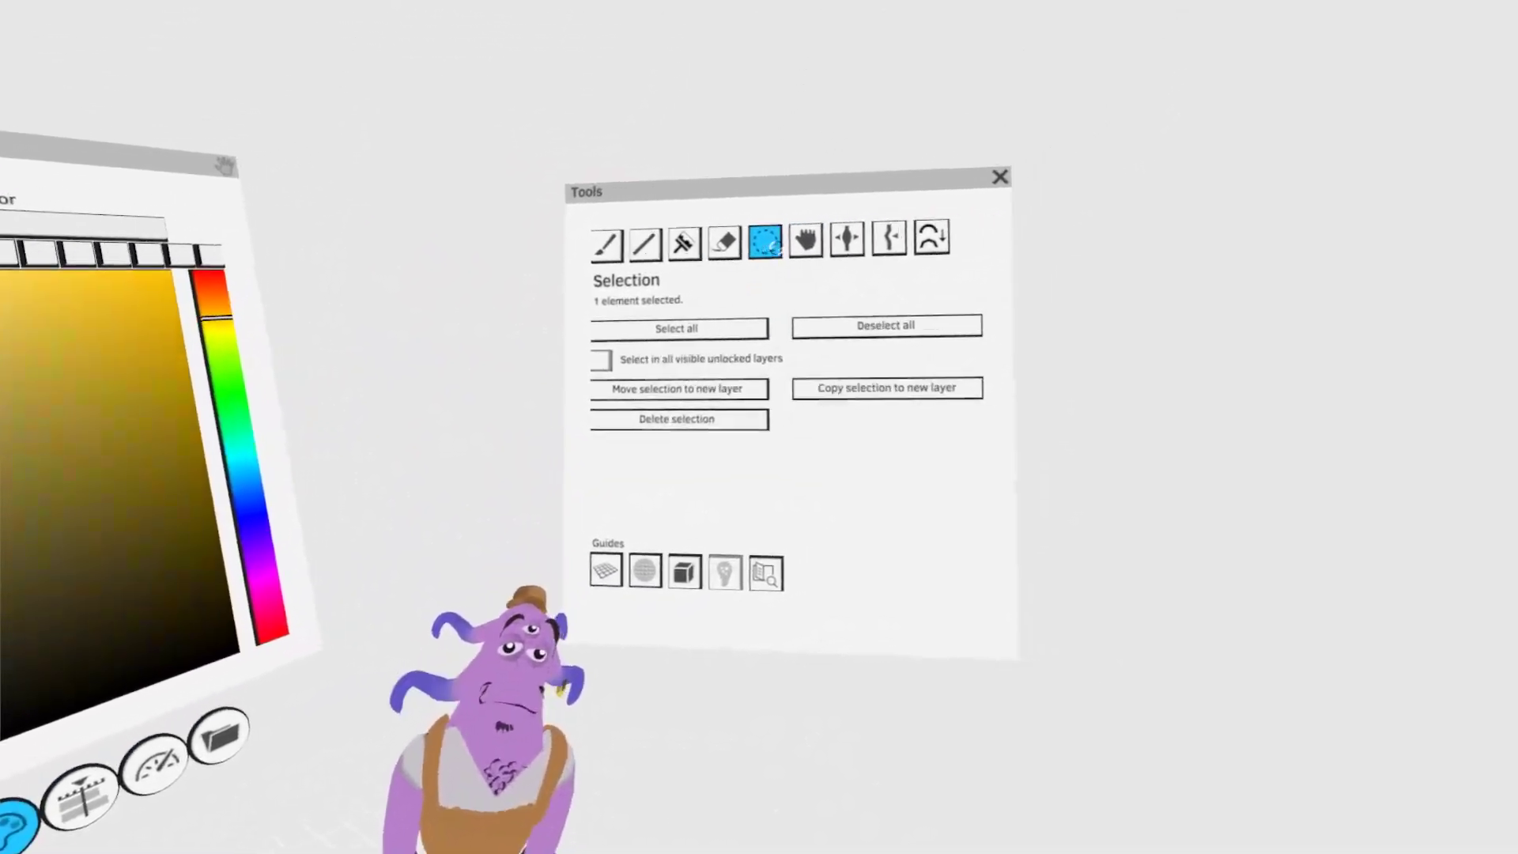
pyautogui.click(807, 240)
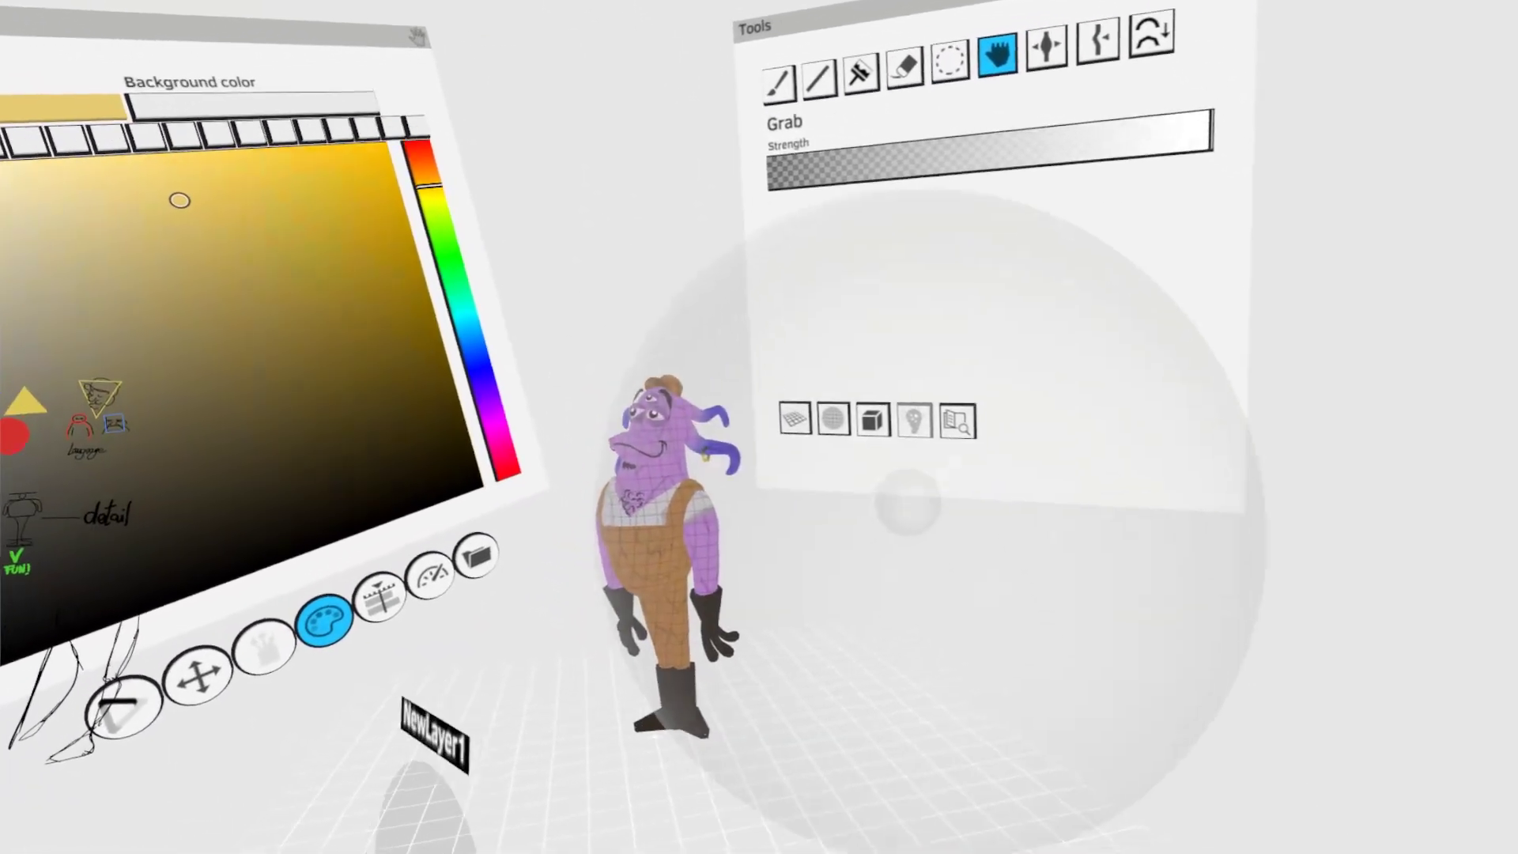
pyautogui.click(952, 24)
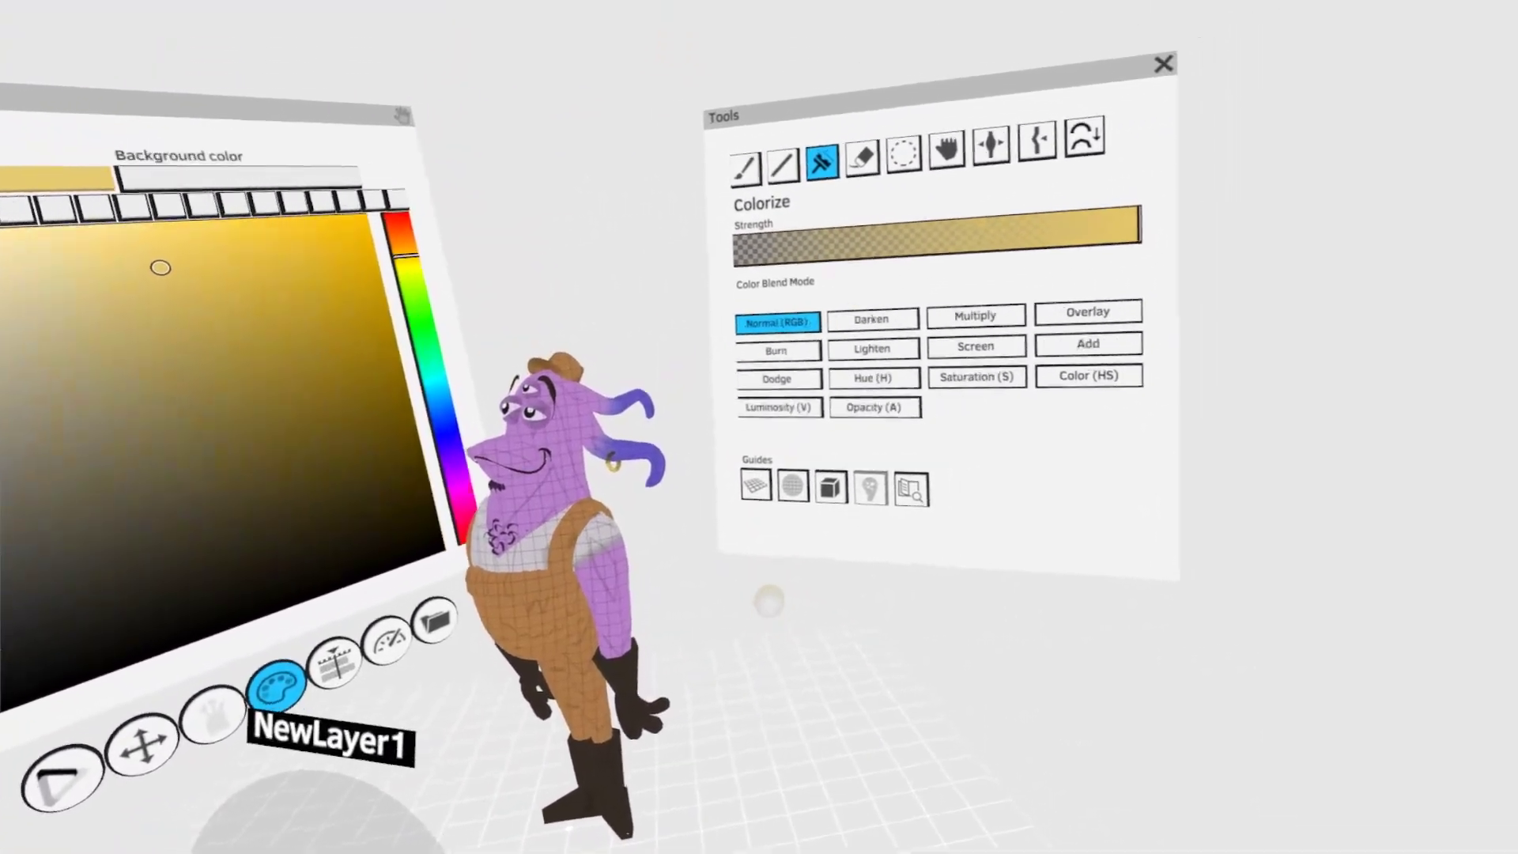
# - Darken the upper trouser legs and the seat of the overalls using Colorize in Burn mode
pyautogui.click(728, 357)
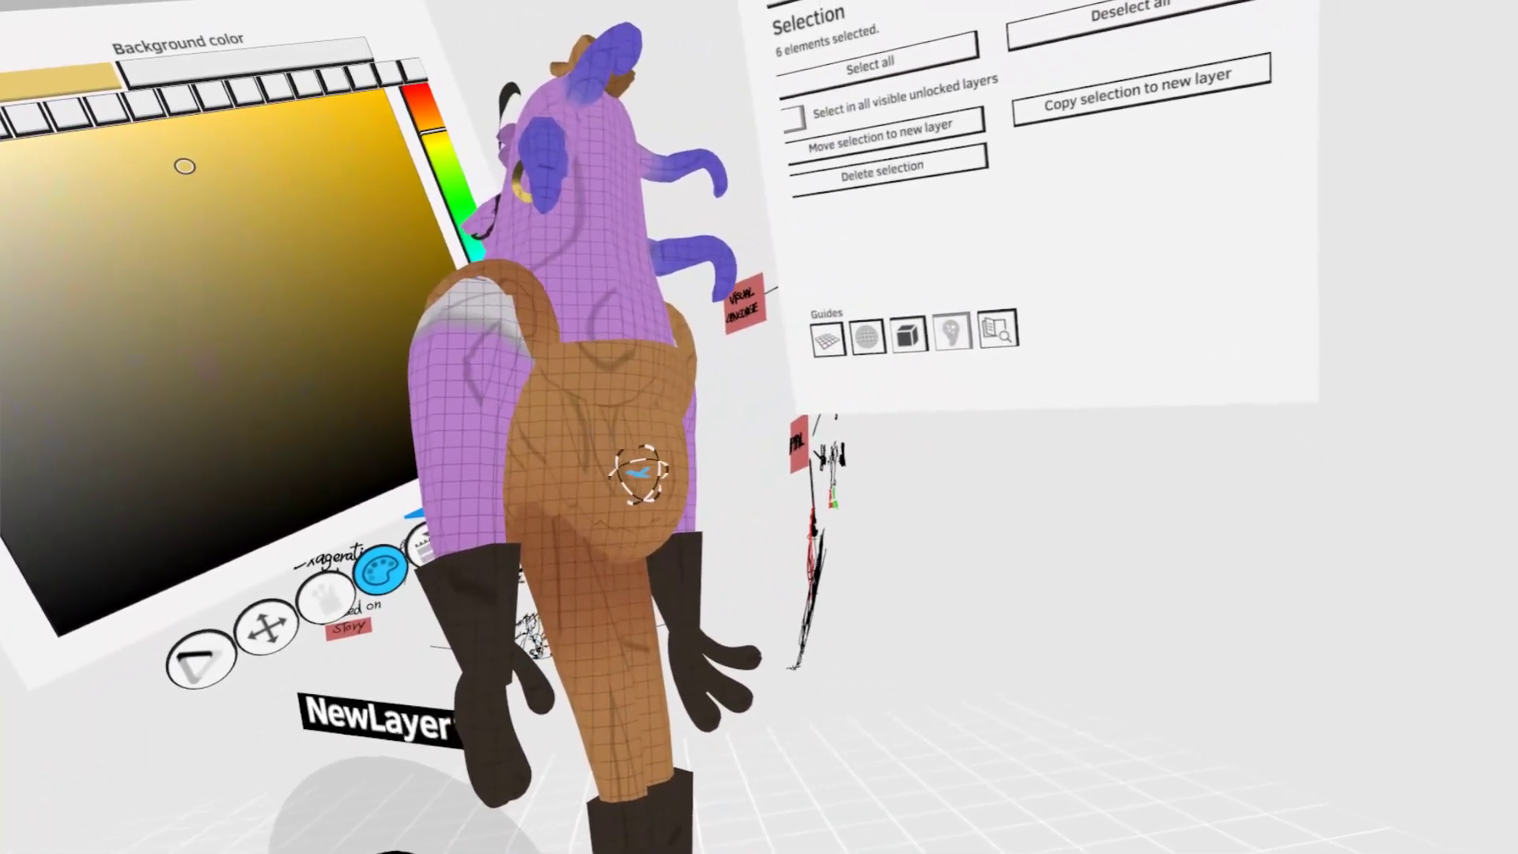
pyautogui.moveTo(639, 473); pyautogui.dragTo(687, 500)
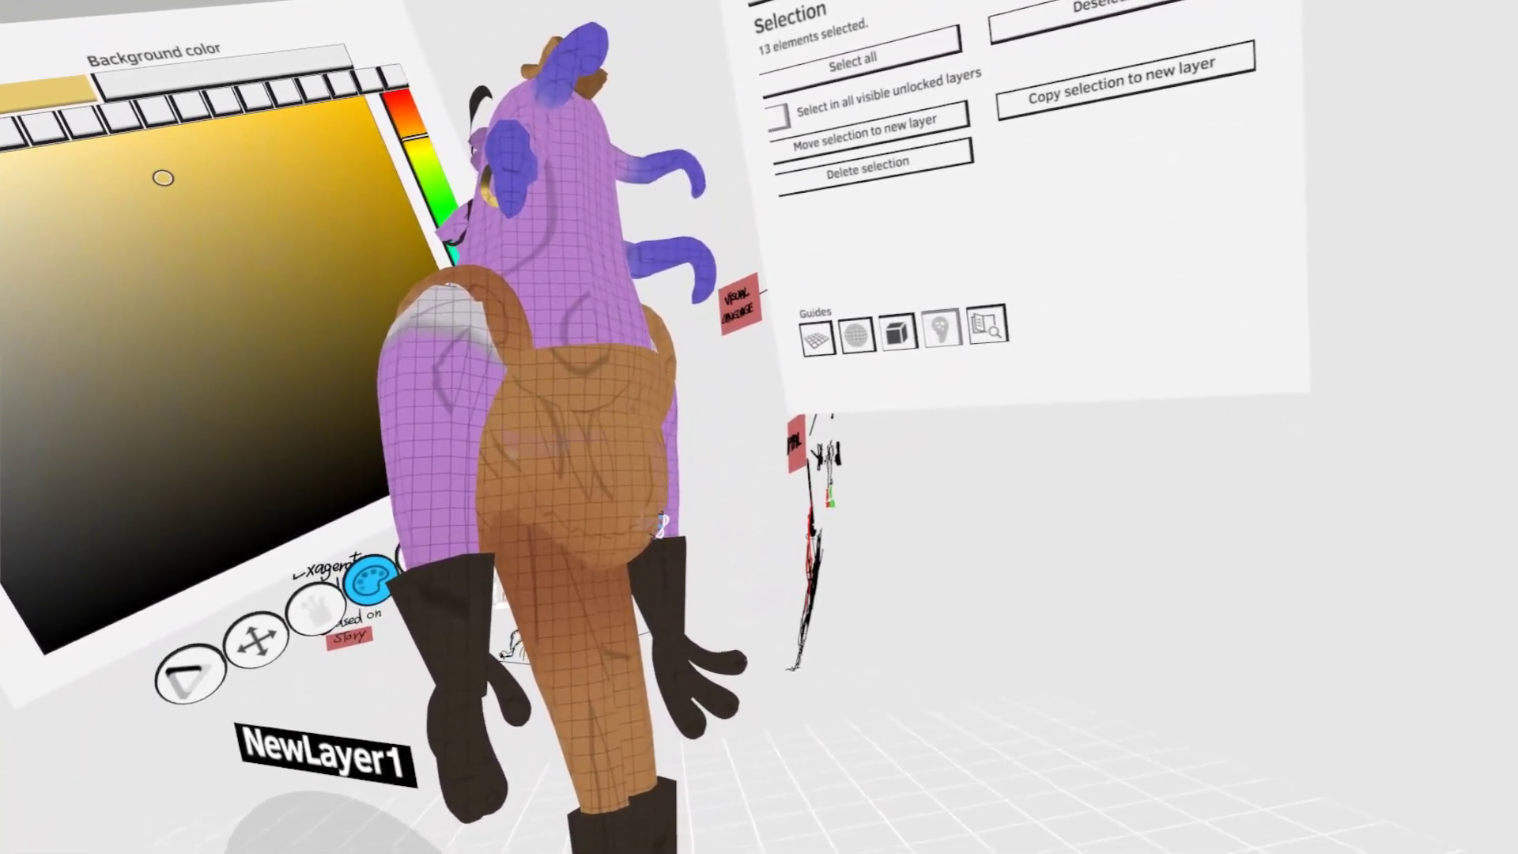
pyautogui.press('c')
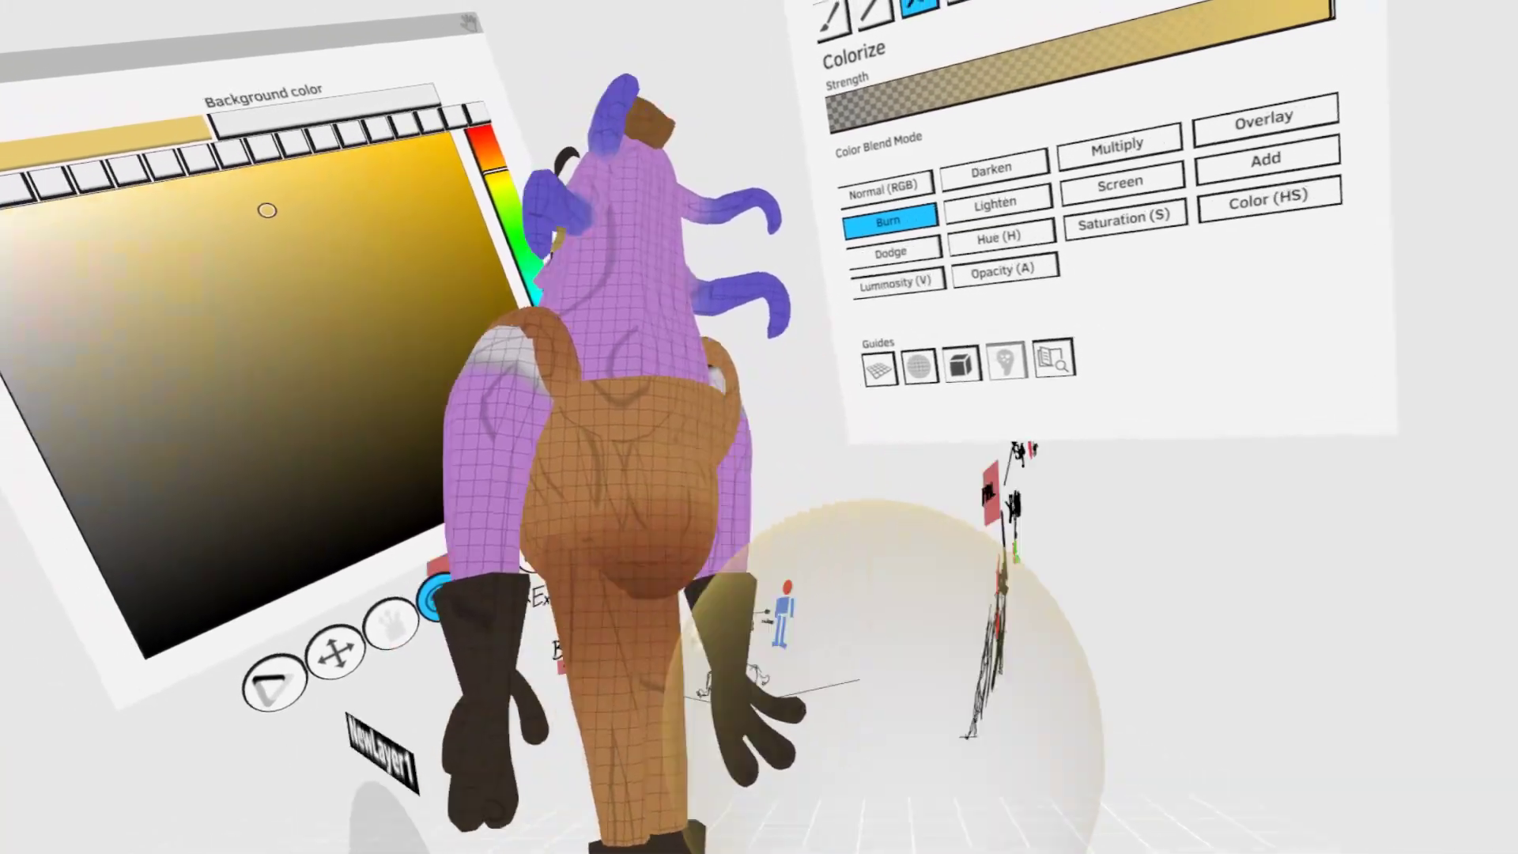
# - Select the belly and back strokes of the overalls and shade their underside with Colorize in Burn mode
pyautogui.press('s')
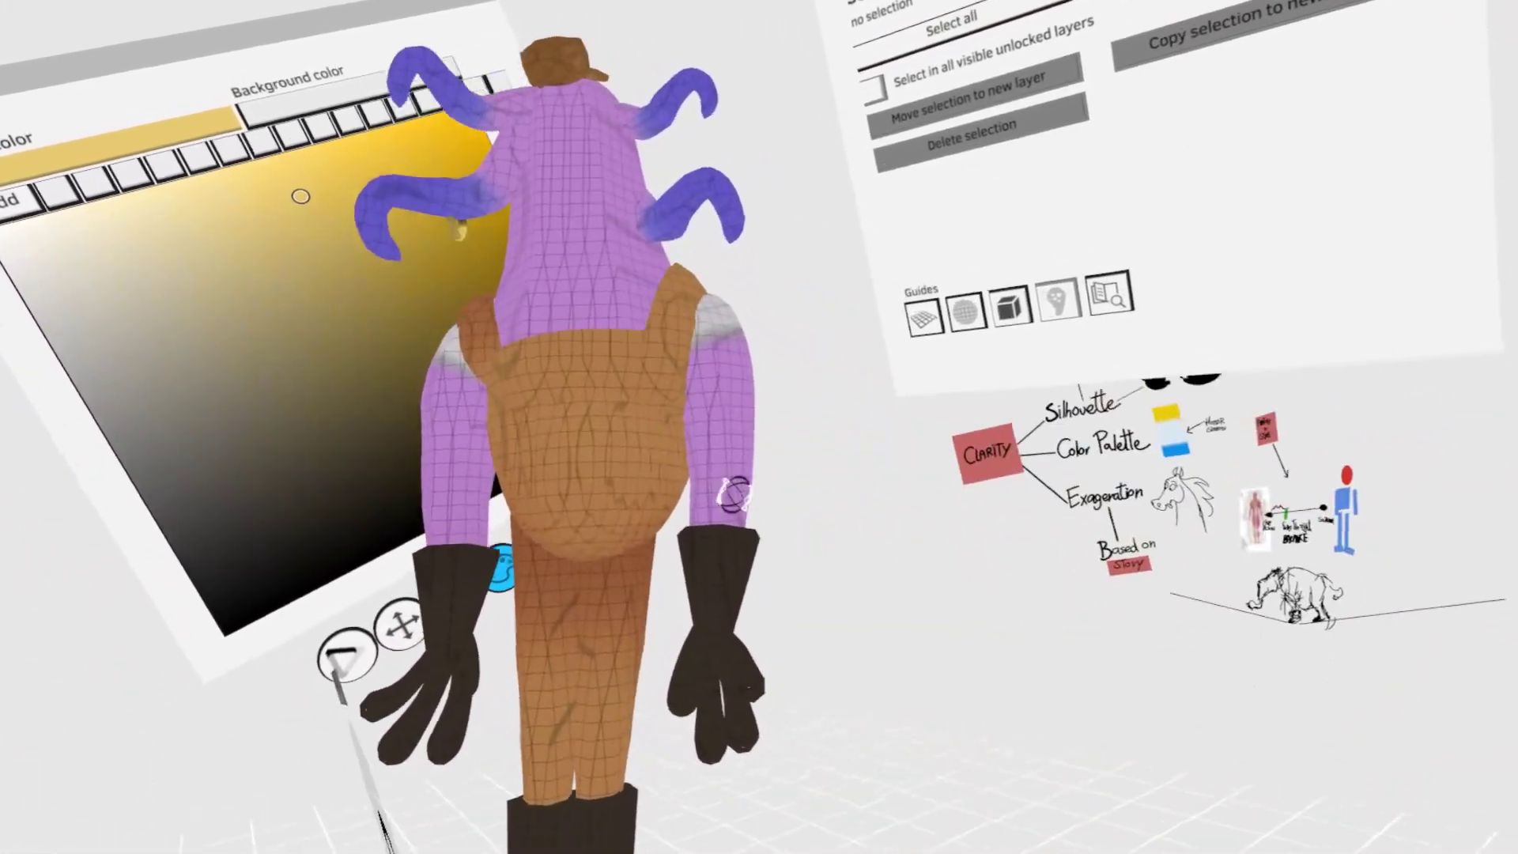
pyautogui.moveTo(728, 491)
pyautogui.mouseDown()
pyautogui.moveTo(688, 495)
pyautogui.moveTo(701, 511)
pyautogui.moveTo(638, 482)
pyautogui.moveTo(542, 474)
pyautogui.moveTo(627, 474)
pyautogui.moveTo(712, 525)
pyautogui.moveTo(785, 538)
pyautogui.mouseUp()
pyautogui.moveTo(787, 537); pyautogui.dragTo(652, 474, button='middle')
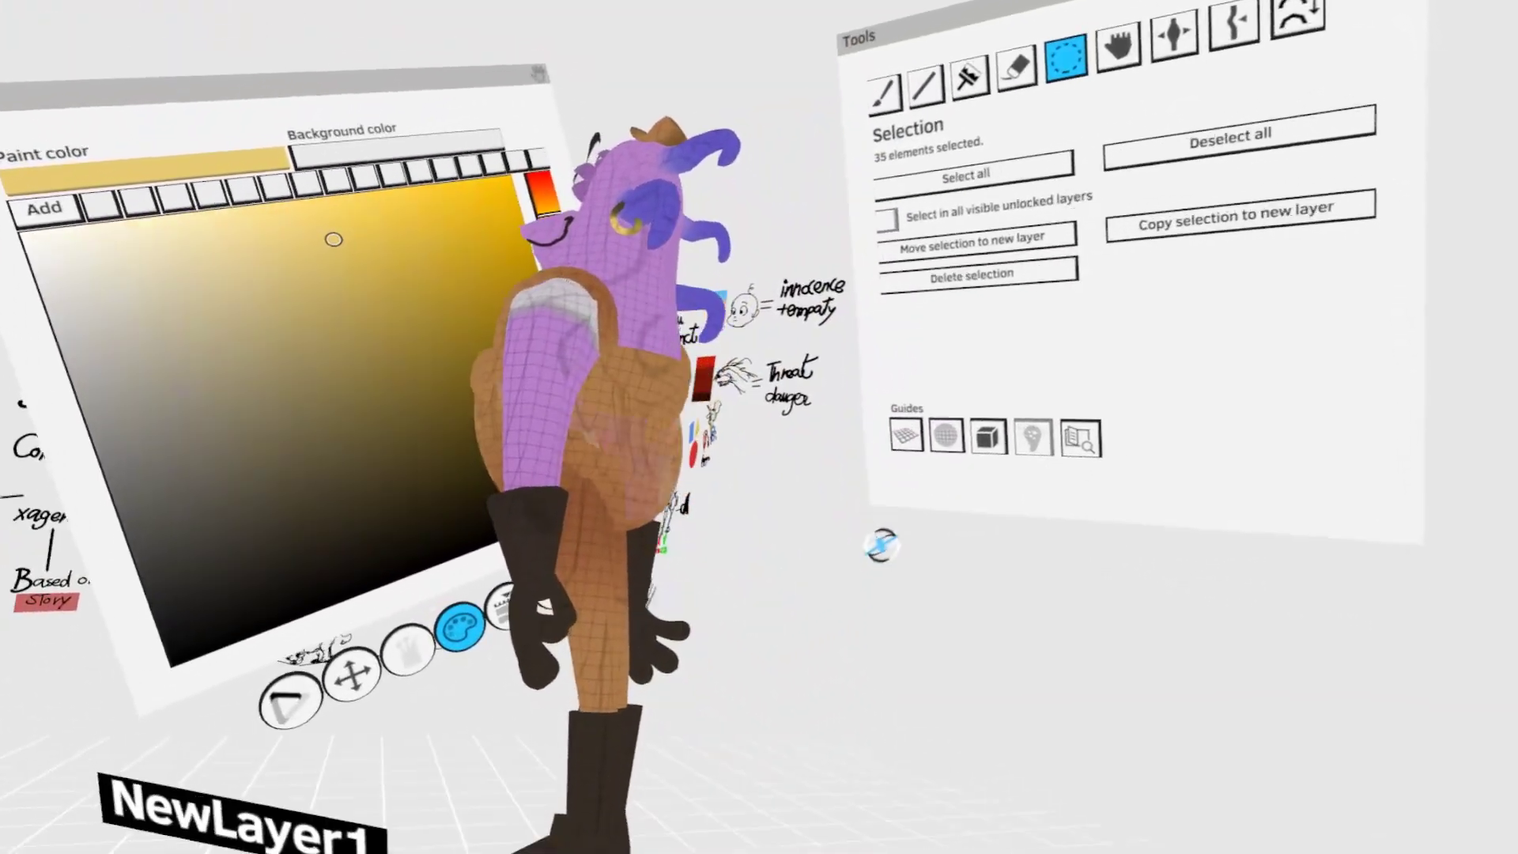
pyautogui.click(970, 77)
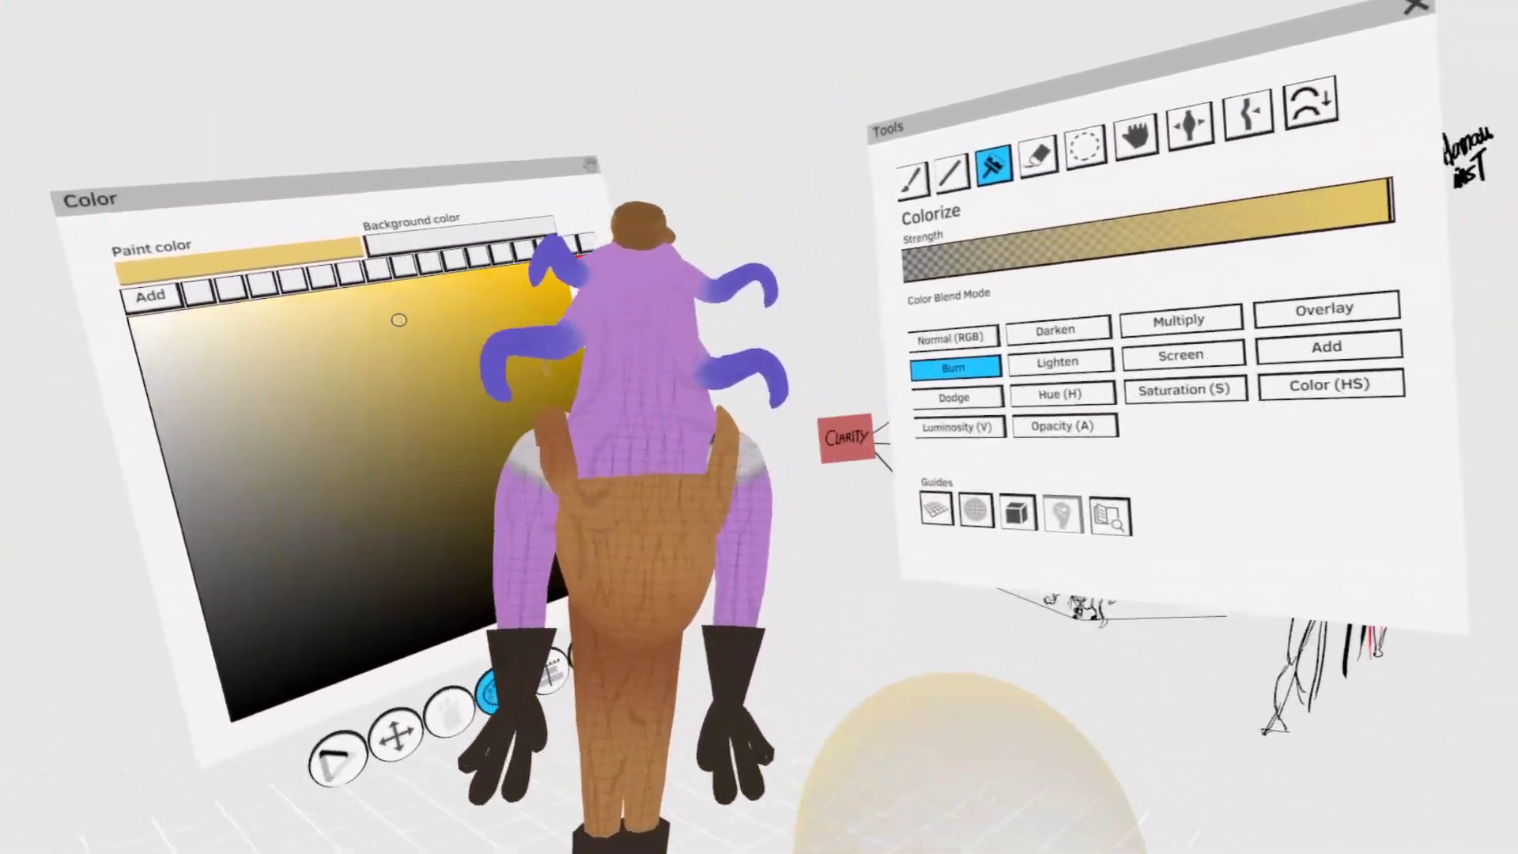
# - Select the overall straps one at a time and bend them to fit over the shoulders with Grab
pyautogui.click(1095, 111)
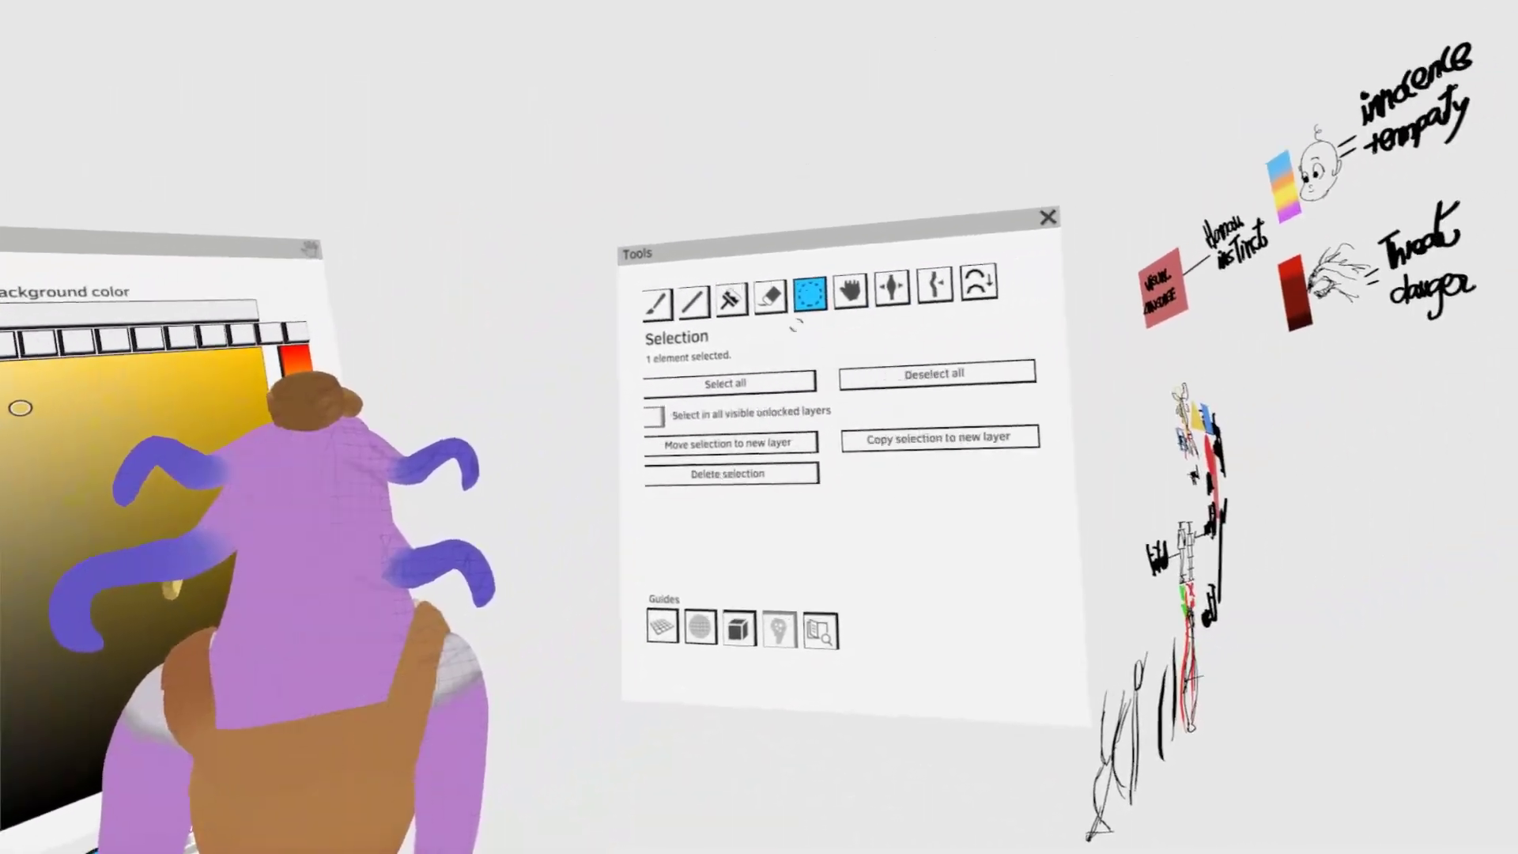
pyautogui.click(1131, 57)
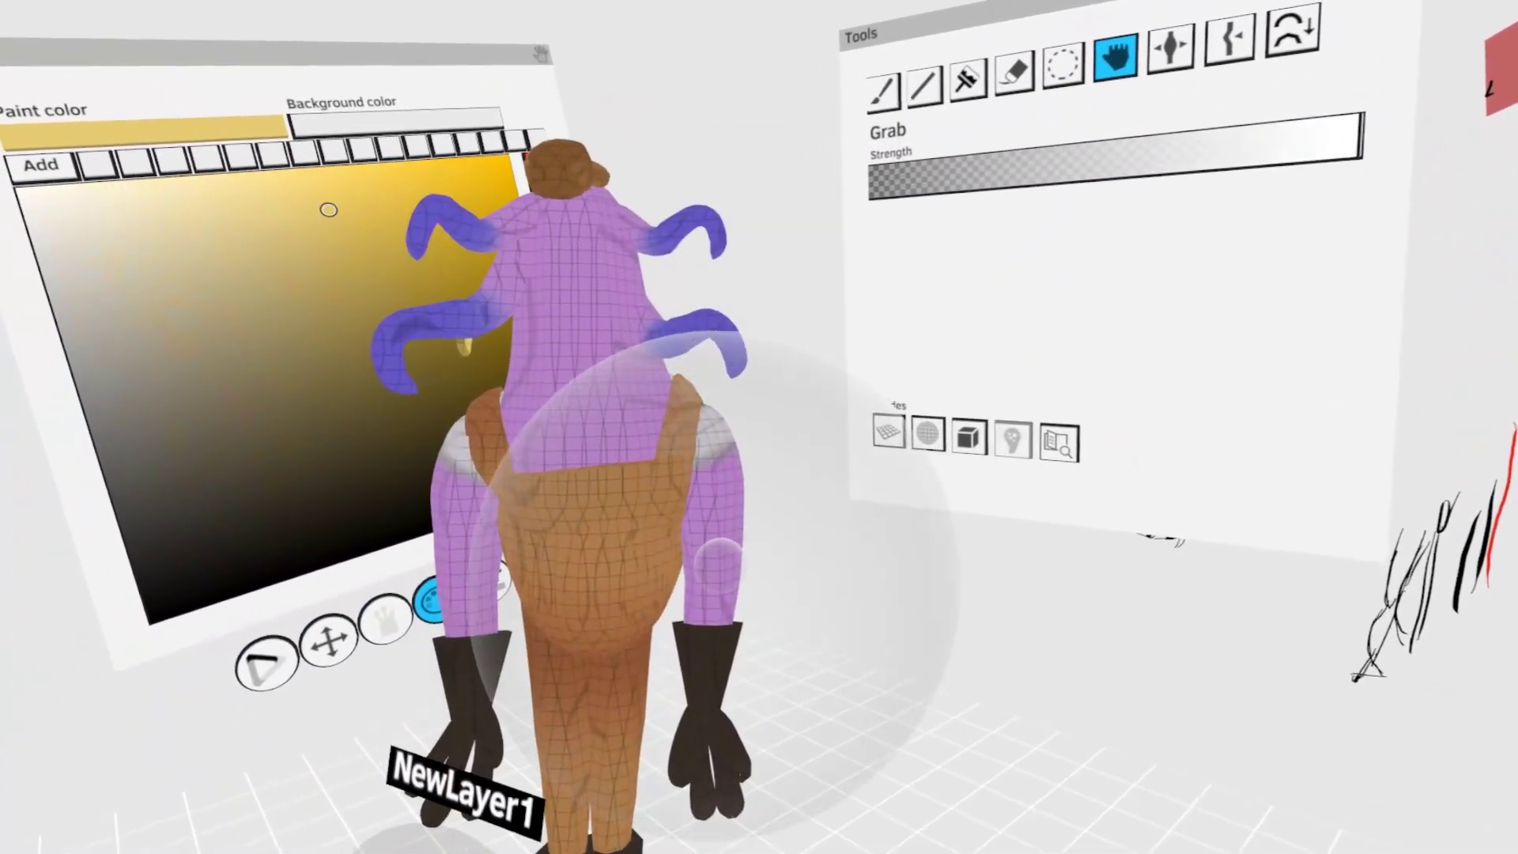
pyautogui.click(1064, 65)
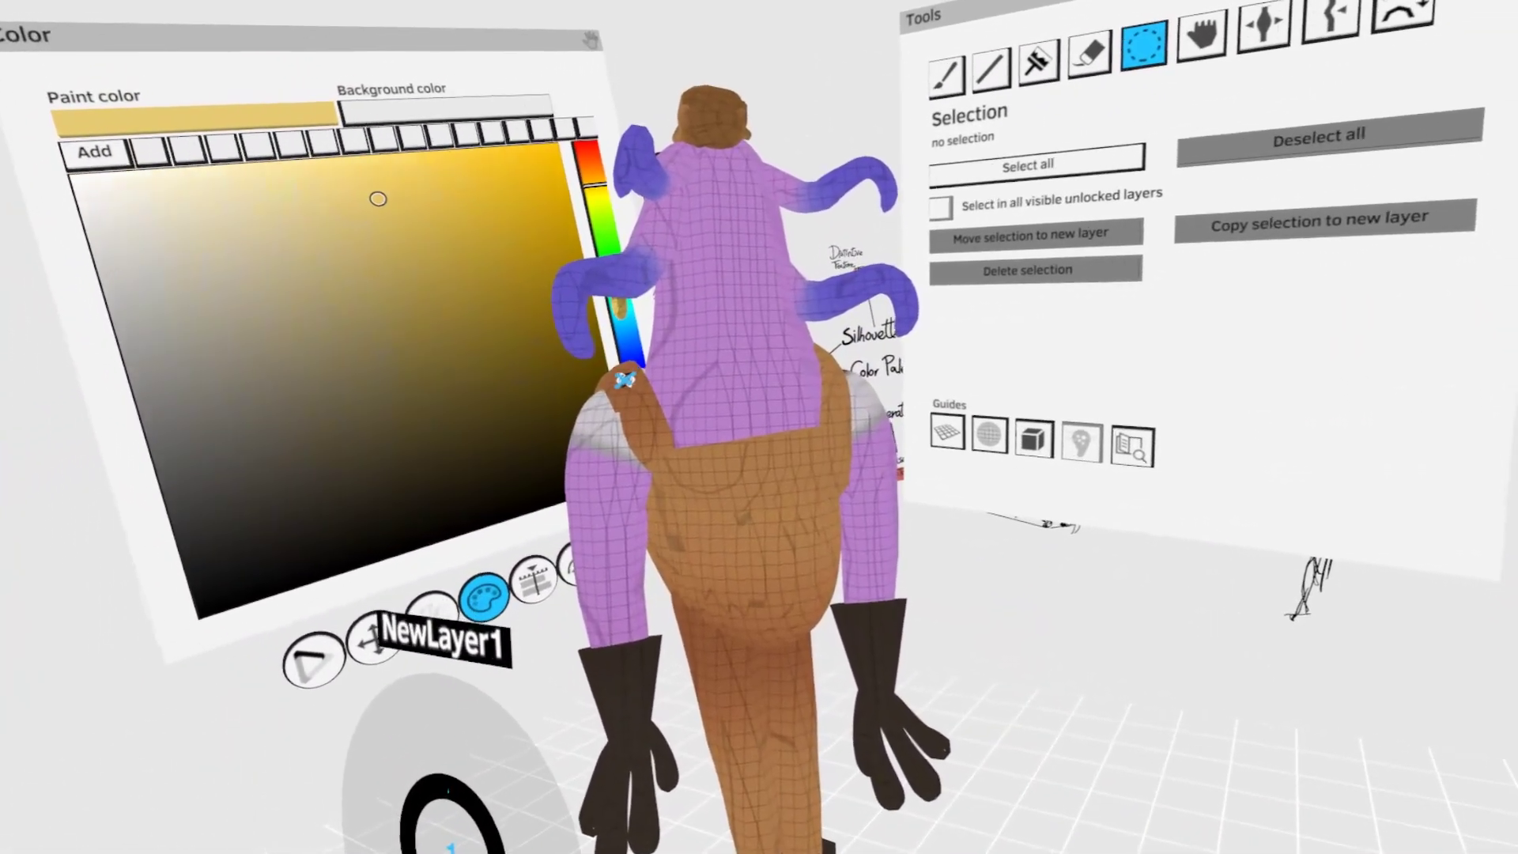
pyautogui.click(637, 383)
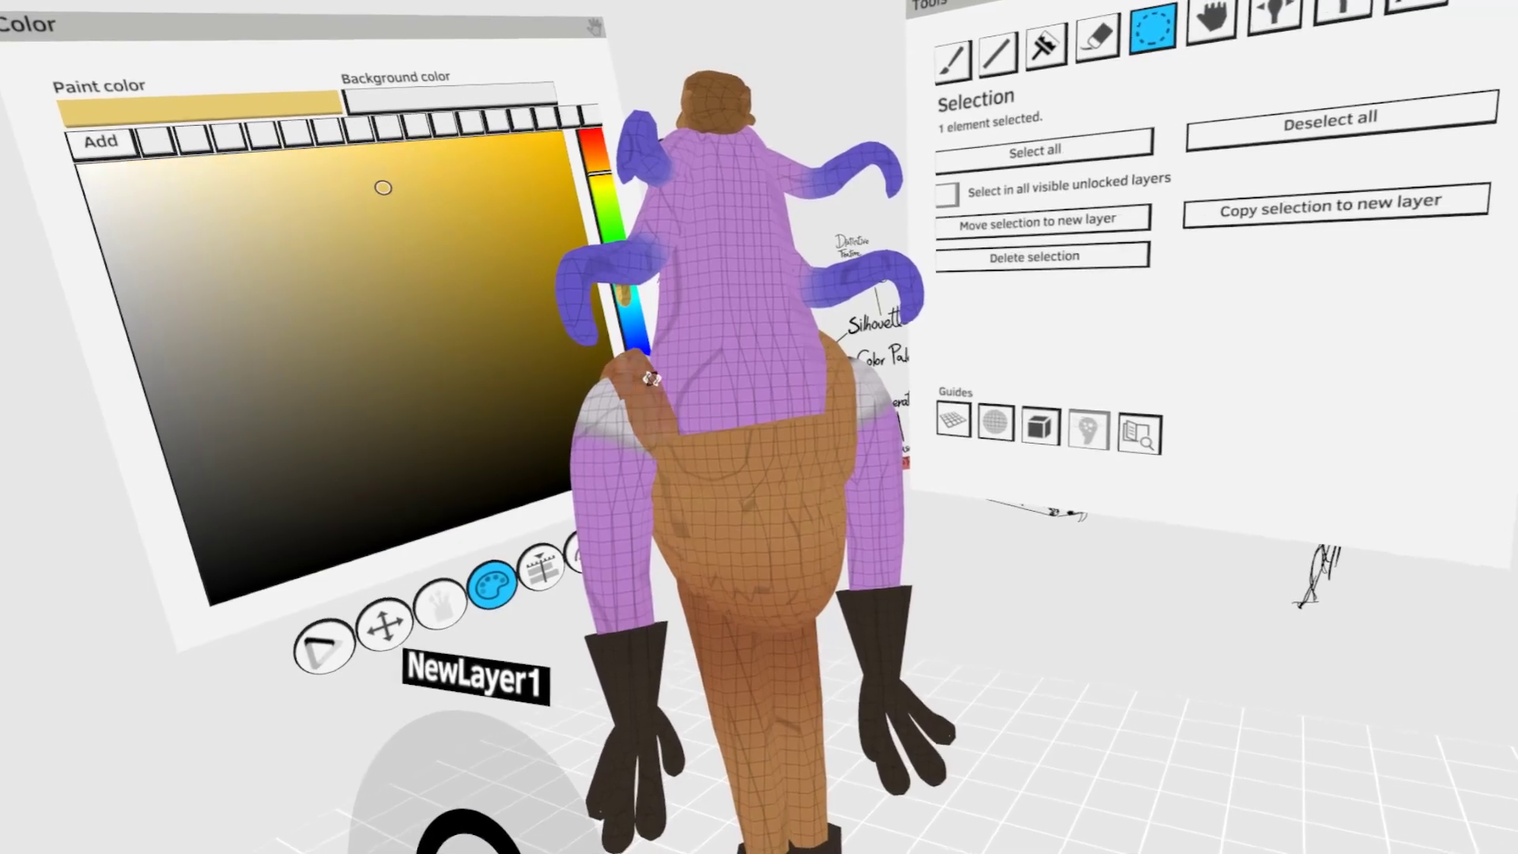
pyautogui.press('g')
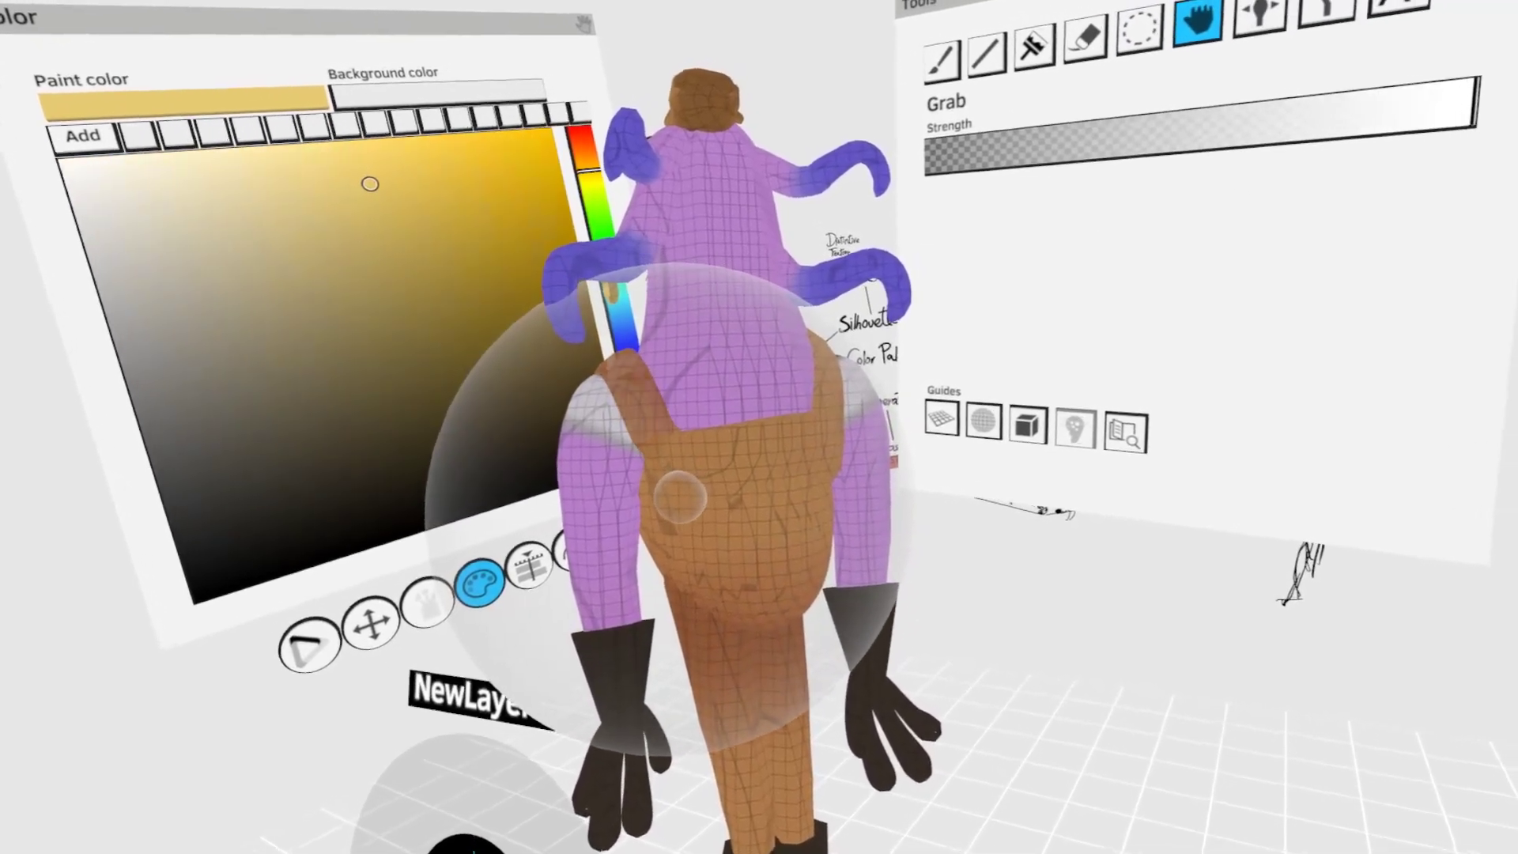
pyautogui.press('s')
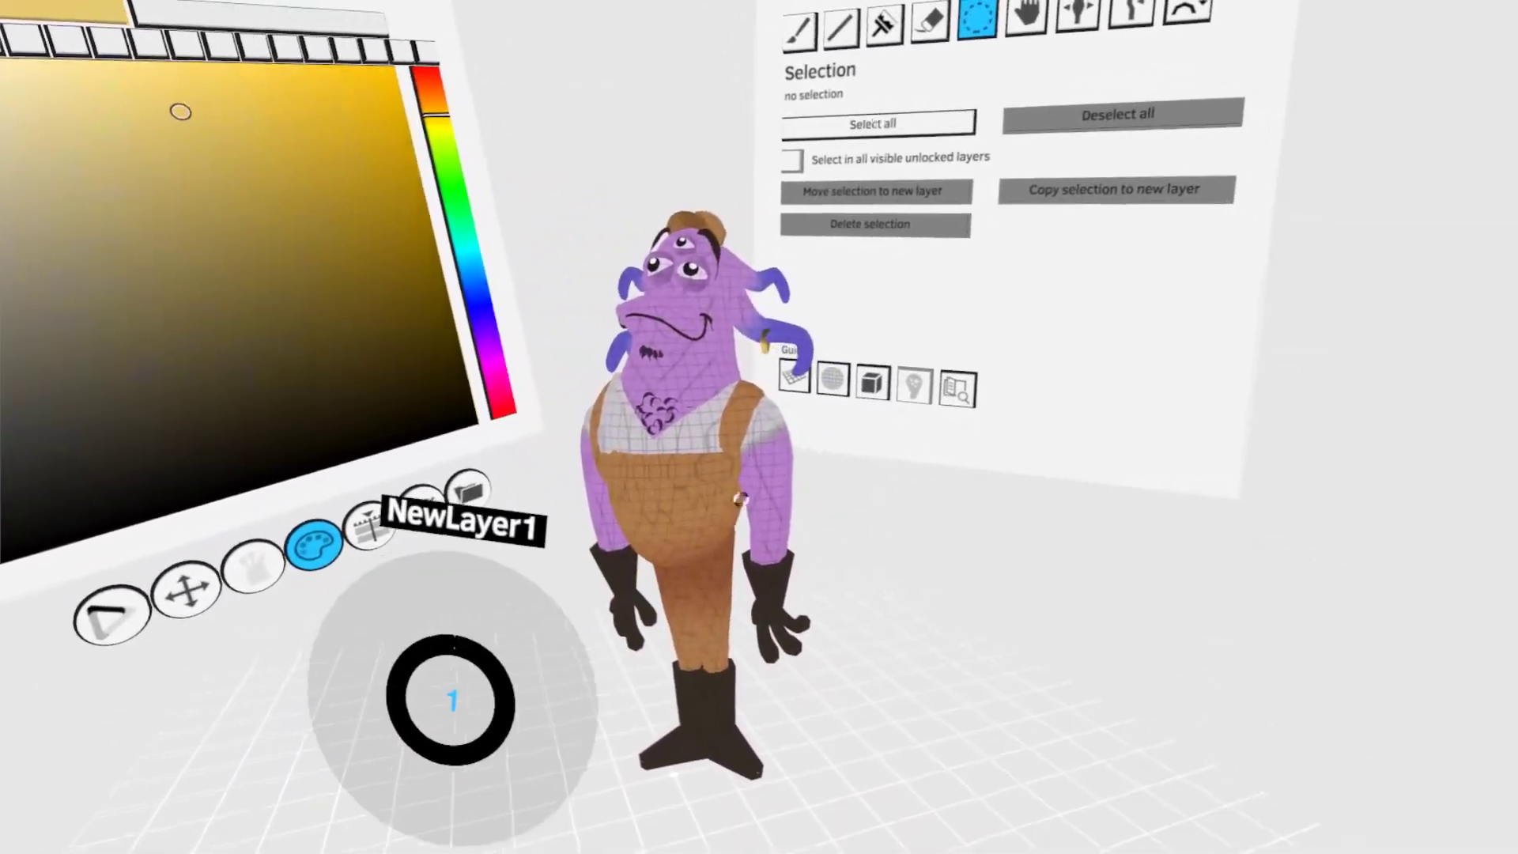
pyautogui.click(689, 452)
pyautogui.moveTo(747, 410); pyautogui.dragTo(688, 398)
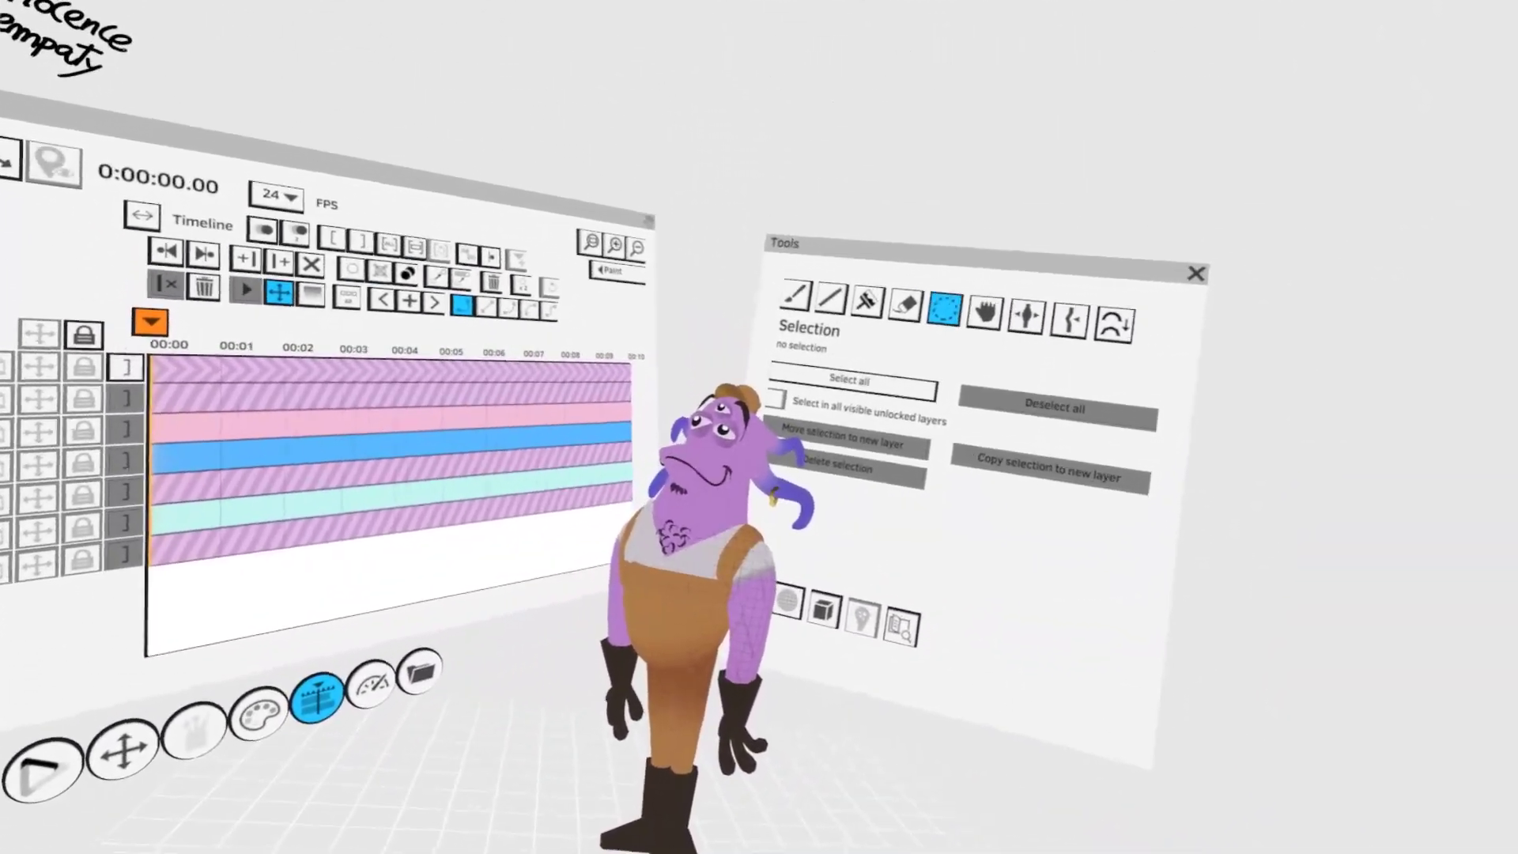
# - Display the character as a wireframe and examine the mesh of its head, tentacles and overalls from several angles
pyautogui.click(877, 461)
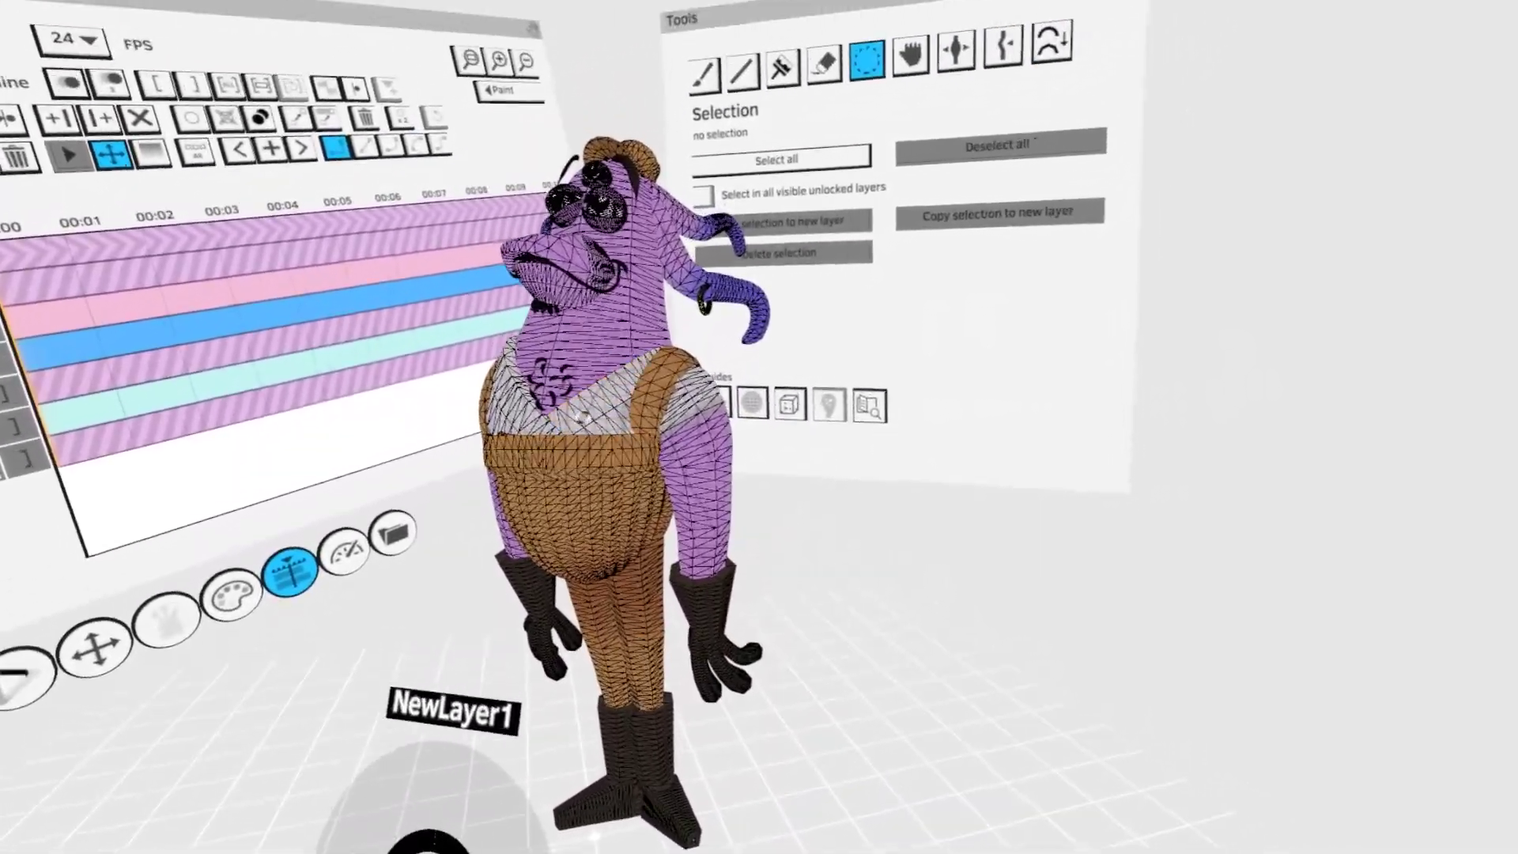
pyautogui.moveTo(583, 417); pyautogui.dragTo(718, 491, button='middle')
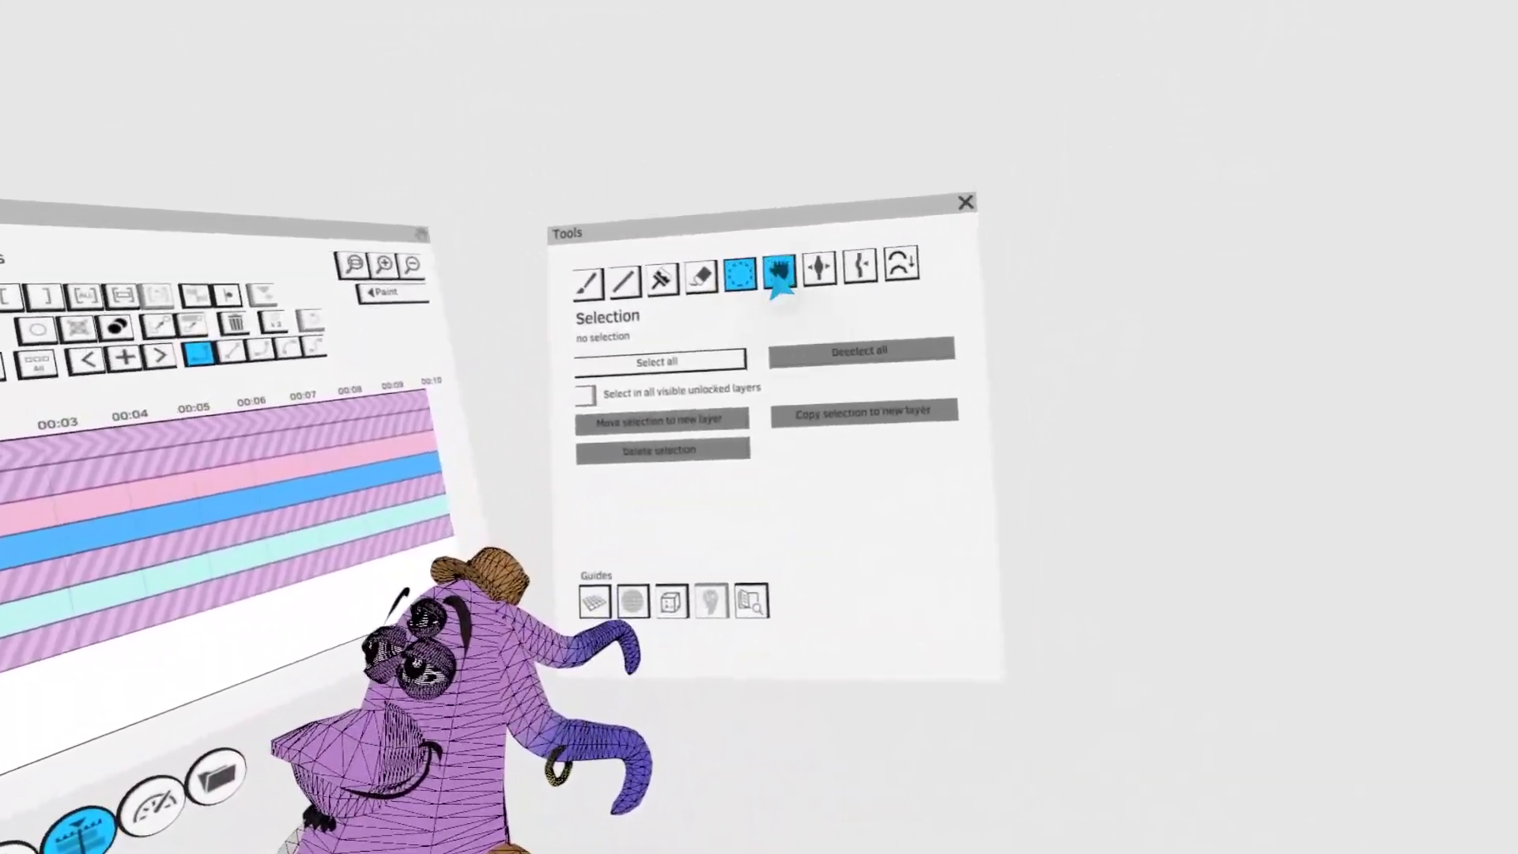
pyautogui.click(780, 271)
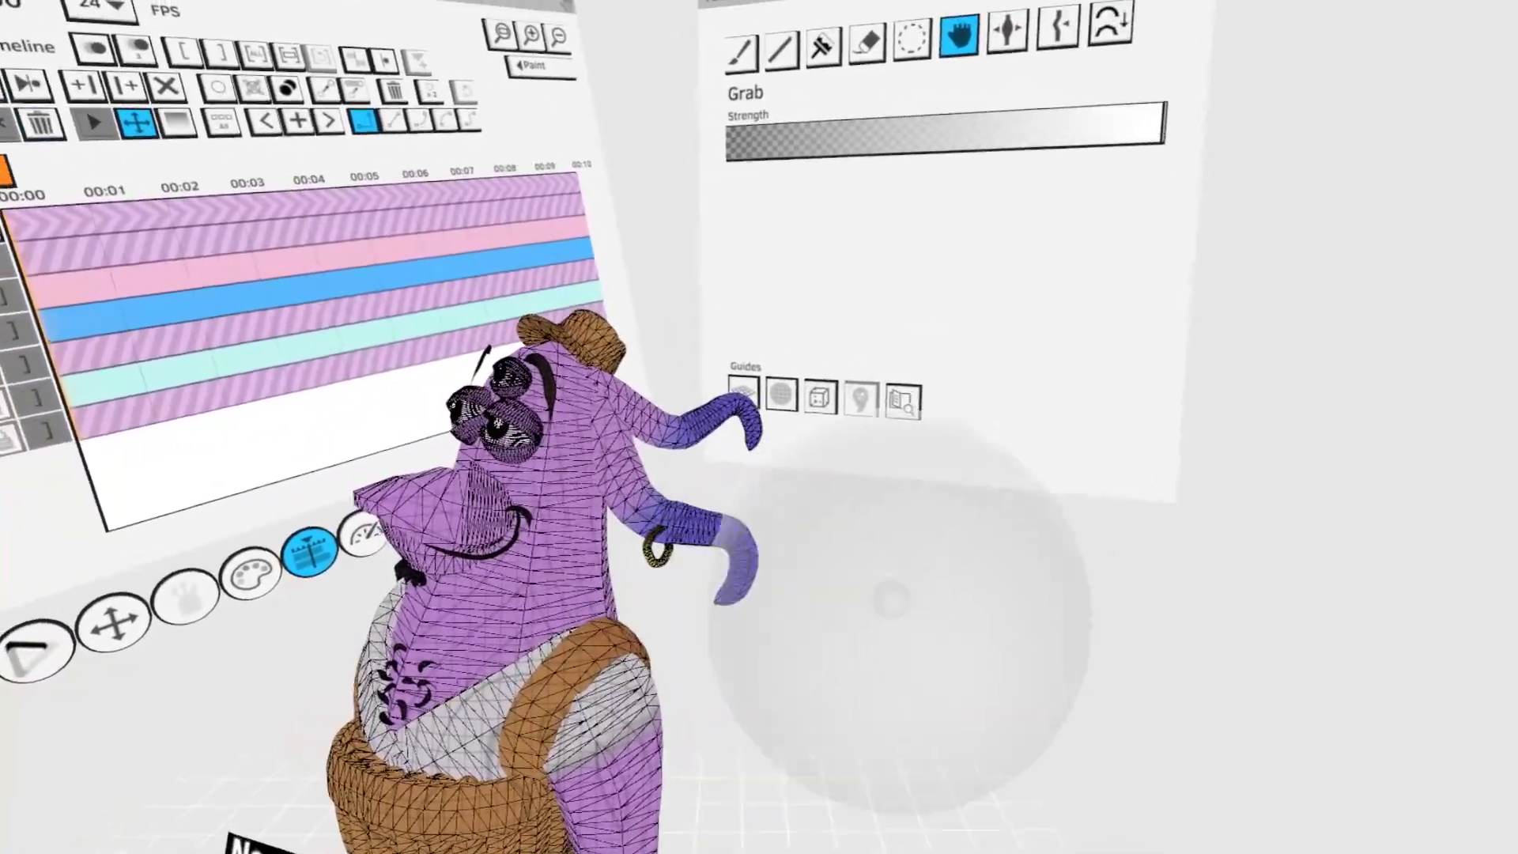
pyautogui.press('s')
pyautogui.moveTo(891, 616)
pyautogui.mouseDown(button='middle')
pyautogui.moveTo(799, 804)
pyautogui.moveTo(830, 507)
pyautogui.mouseUp(button='middle')
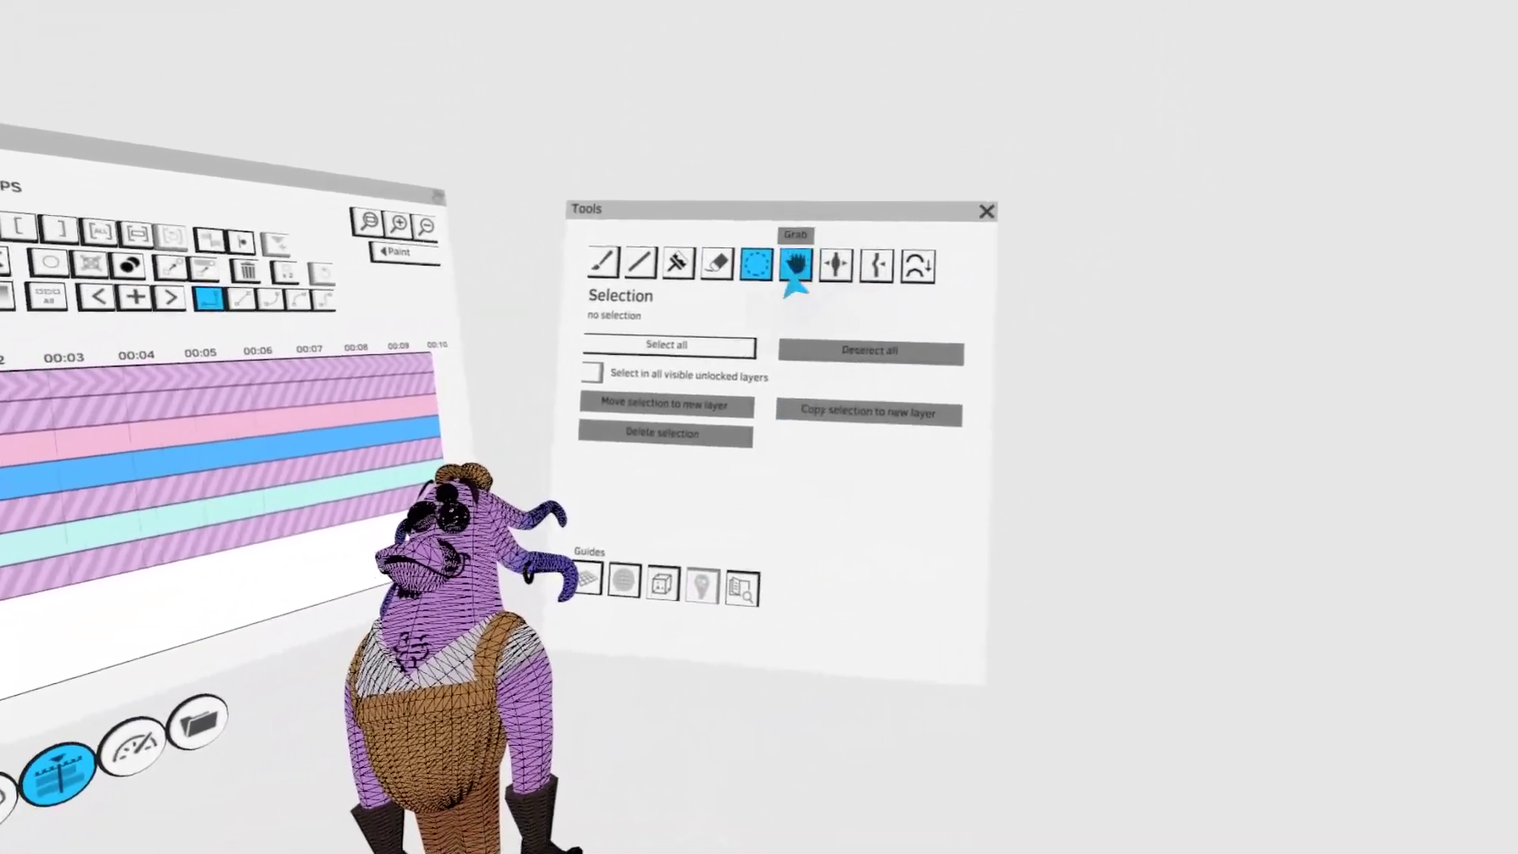
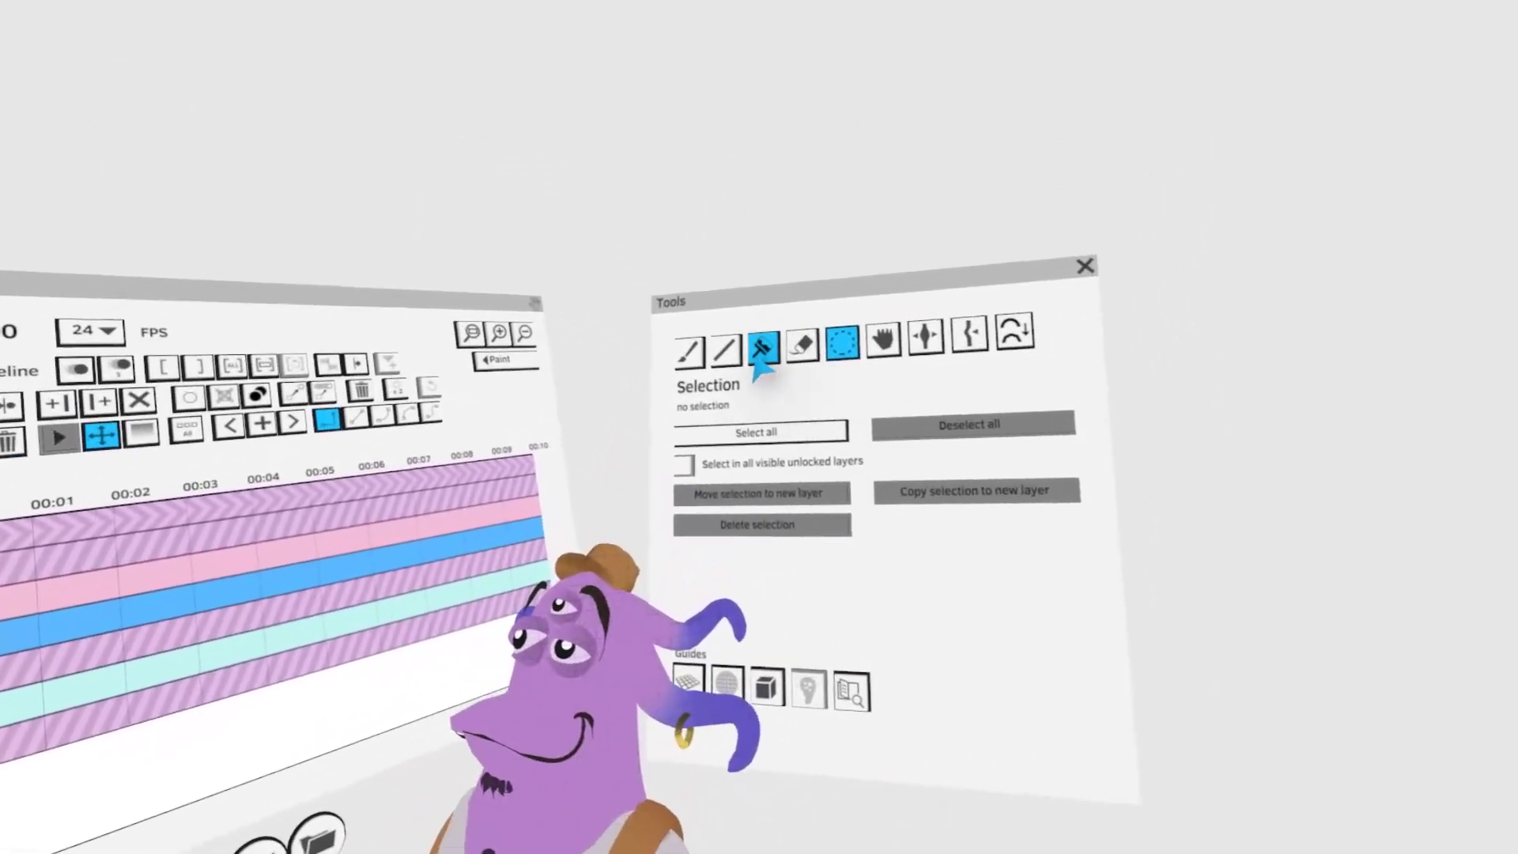
# - Select the arm and tint its lower part magenta using Colorize in Normal (RGB) mode
pyautogui.click(799, 274)
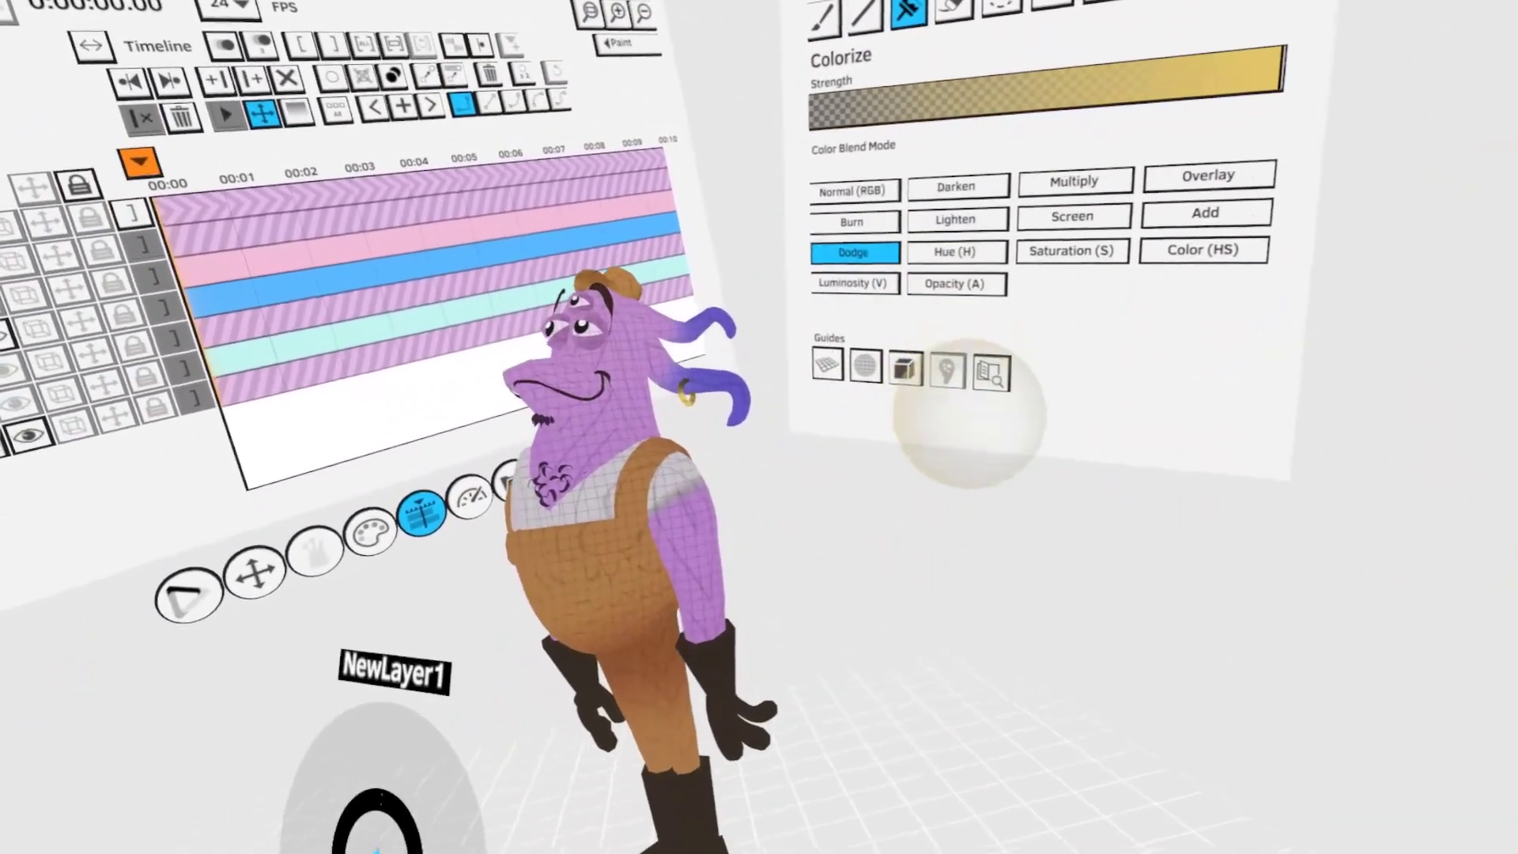
pyautogui.press('s')
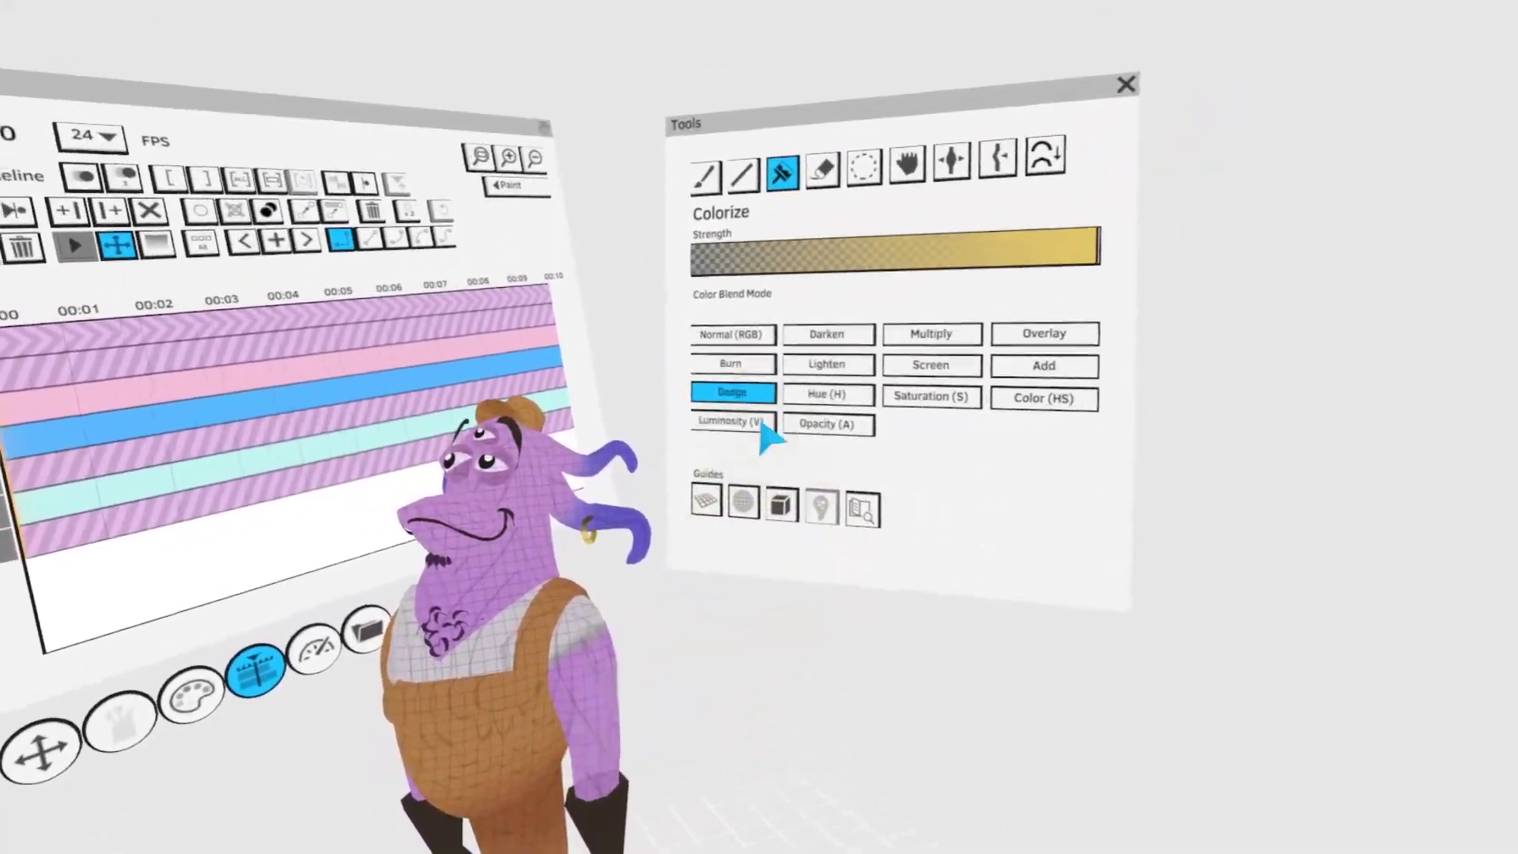
pyautogui.click(822, 187)
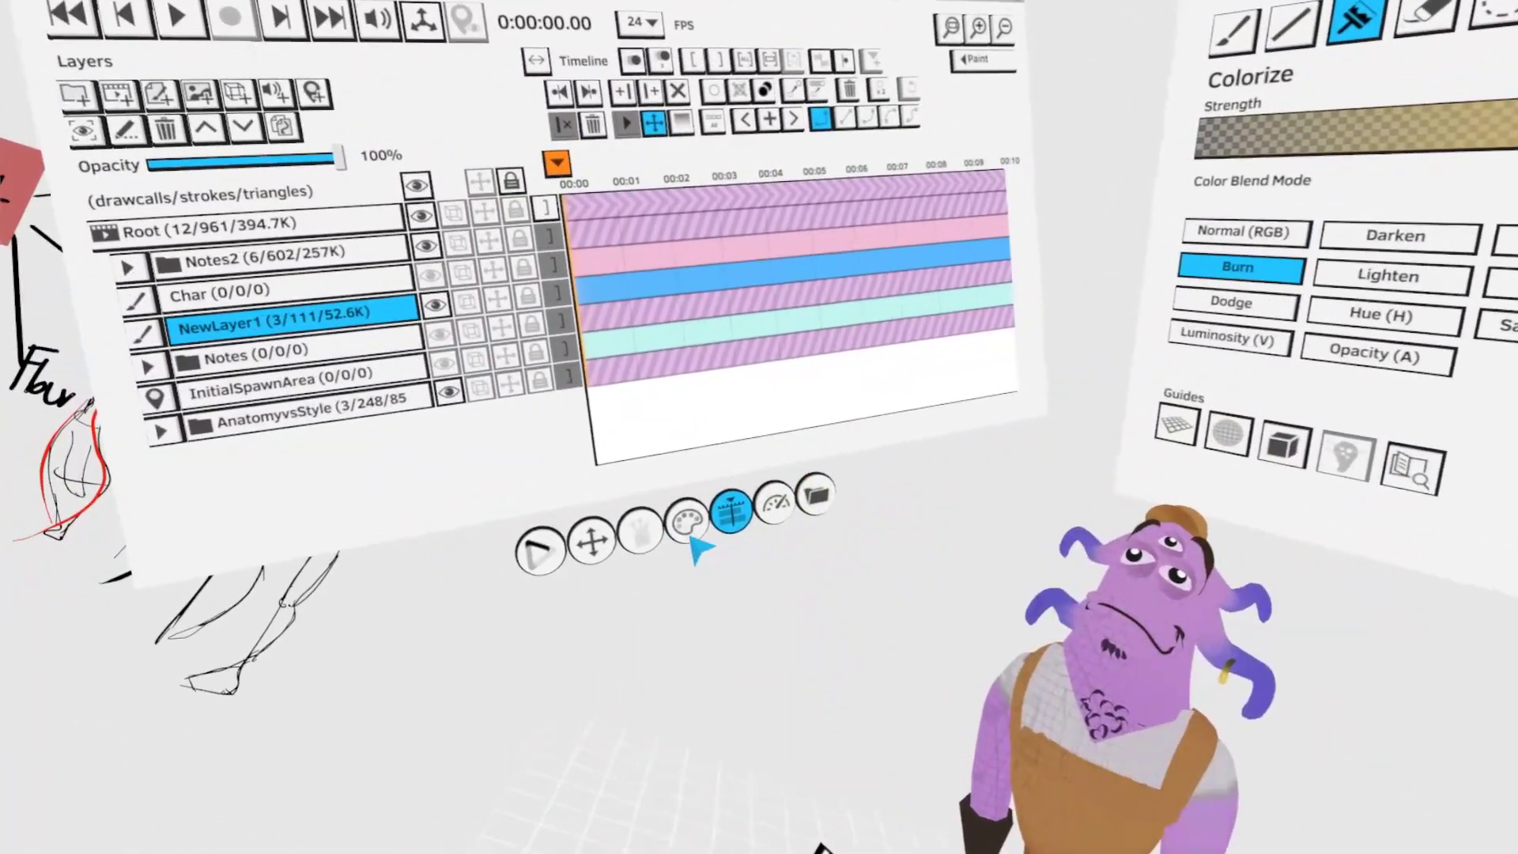
pyautogui.click(691, 538)
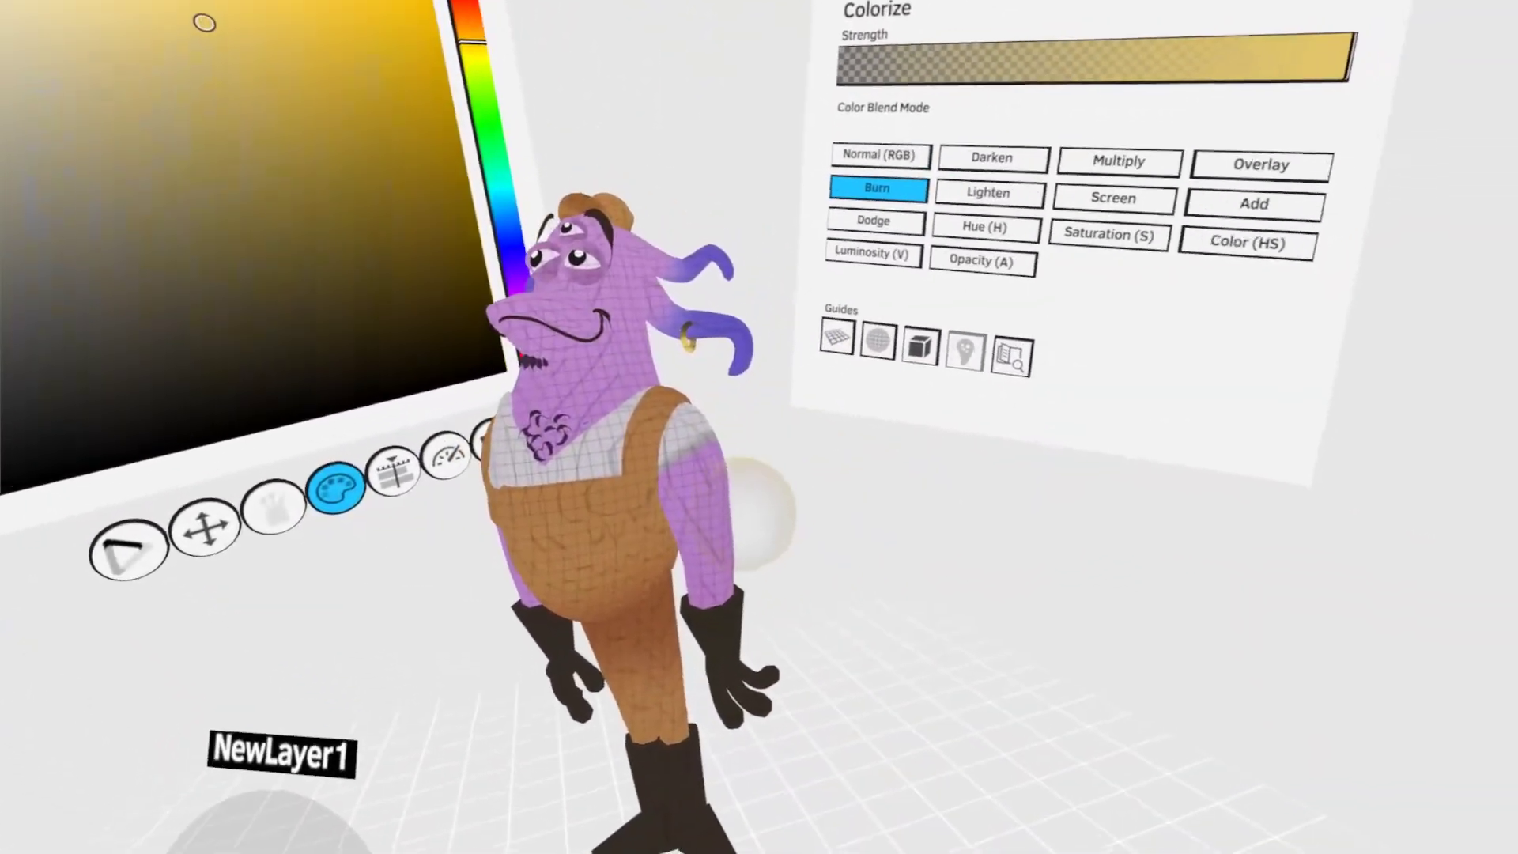
pyautogui.click(737, 534)
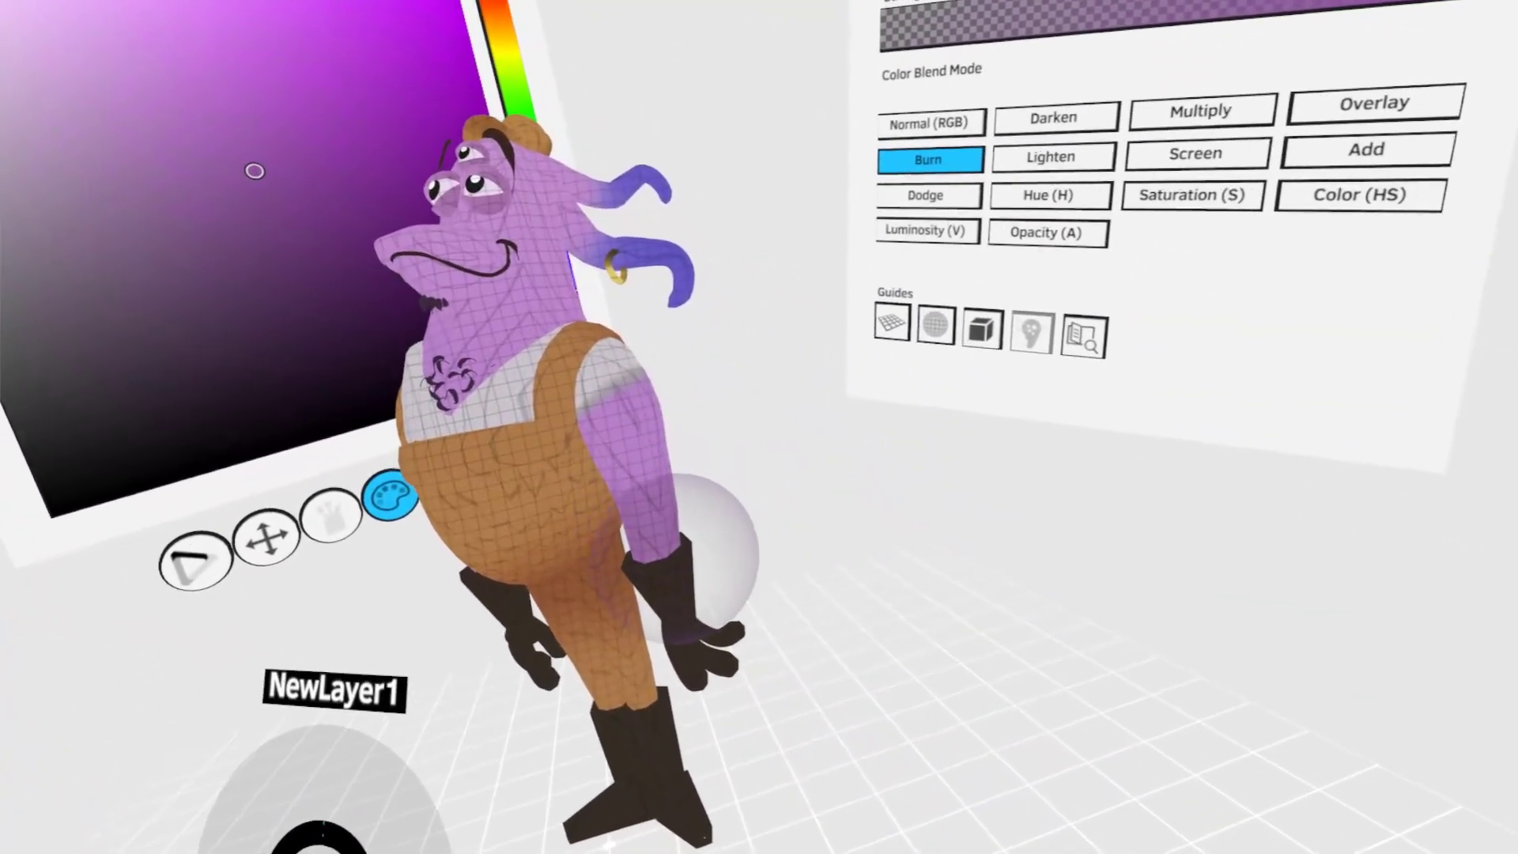
pyautogui.press('s')
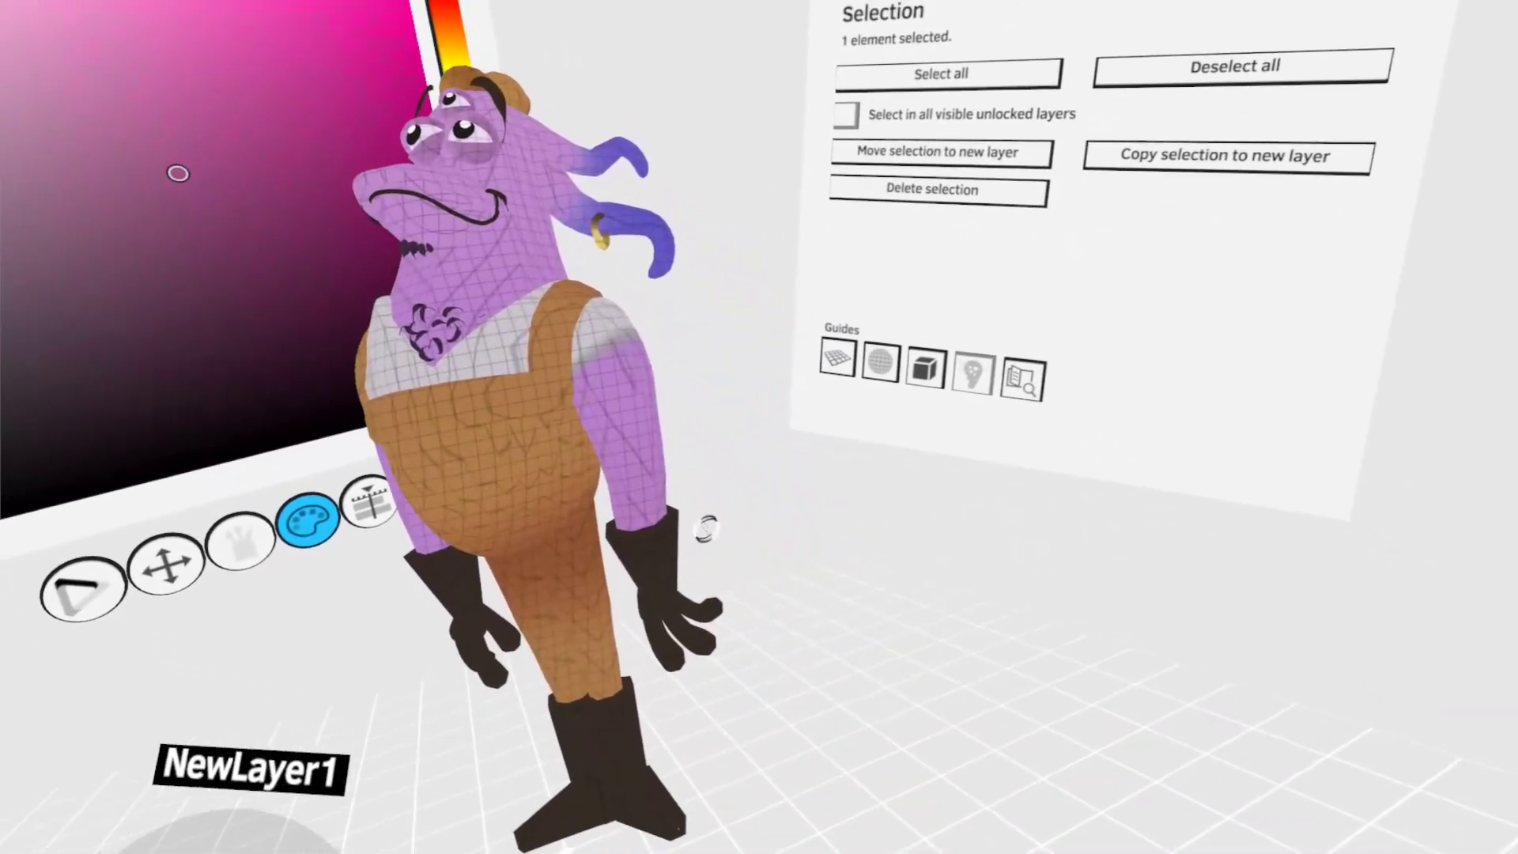
pyautogui.press('c')
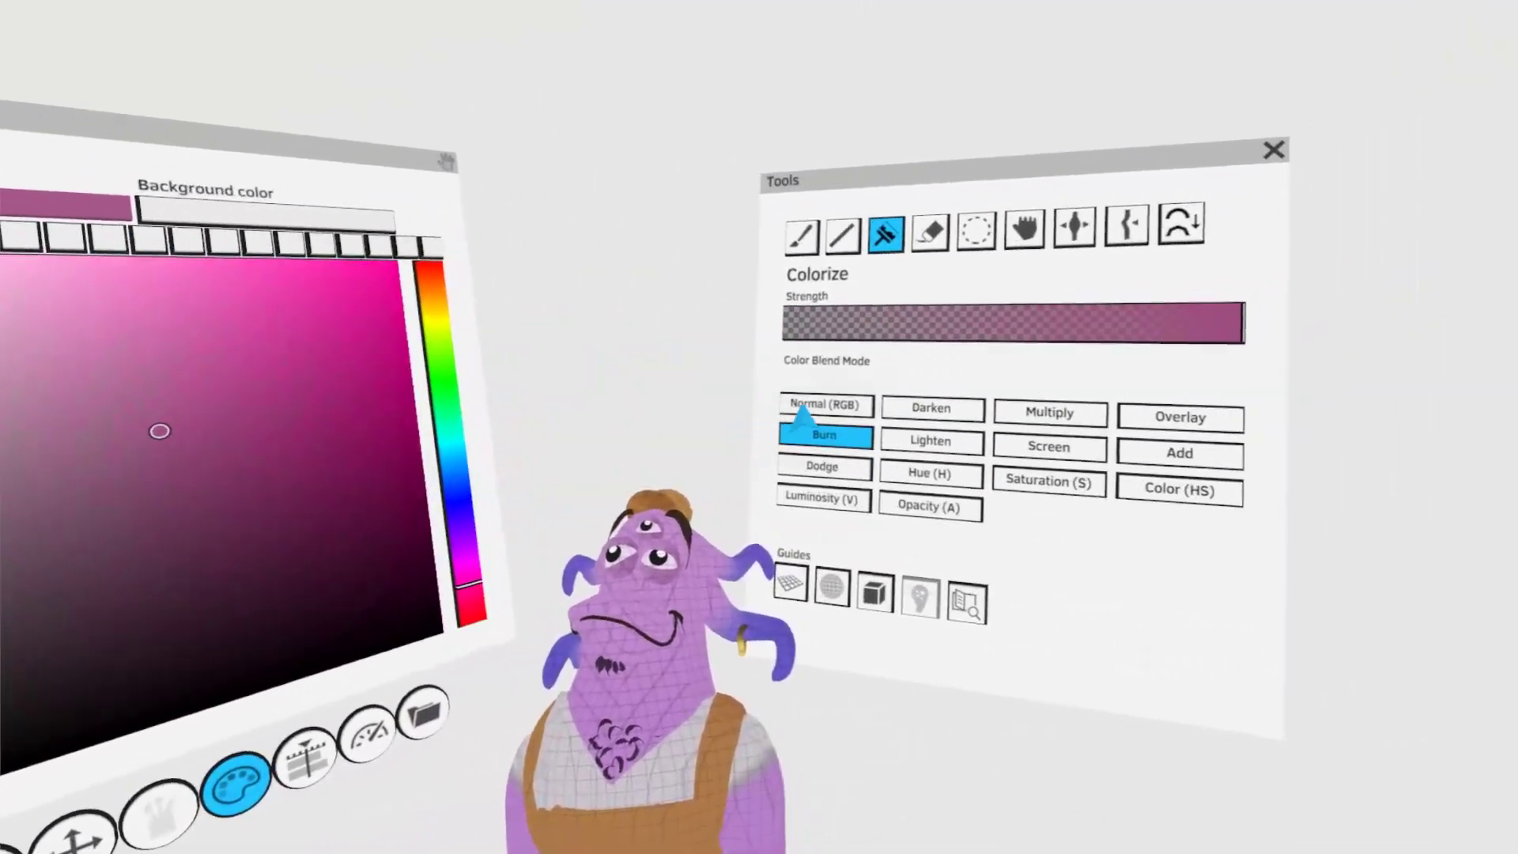
pyautogui.click(815, 405)
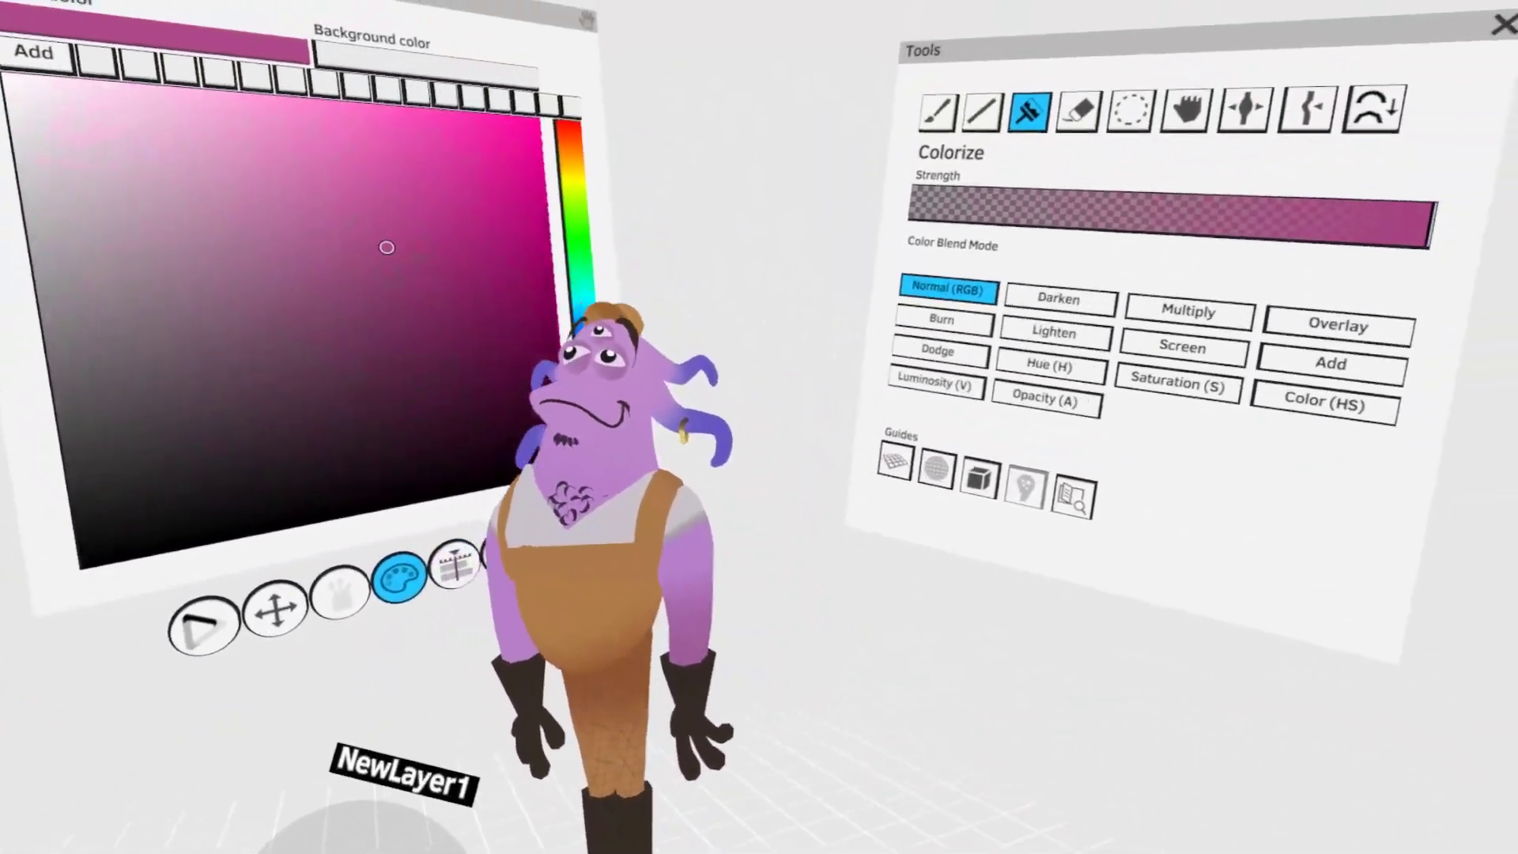
# - Select the head strokes and shade the areas around the three eyes using Colorize in Burn mode
pyautogui.click(1131, 109)
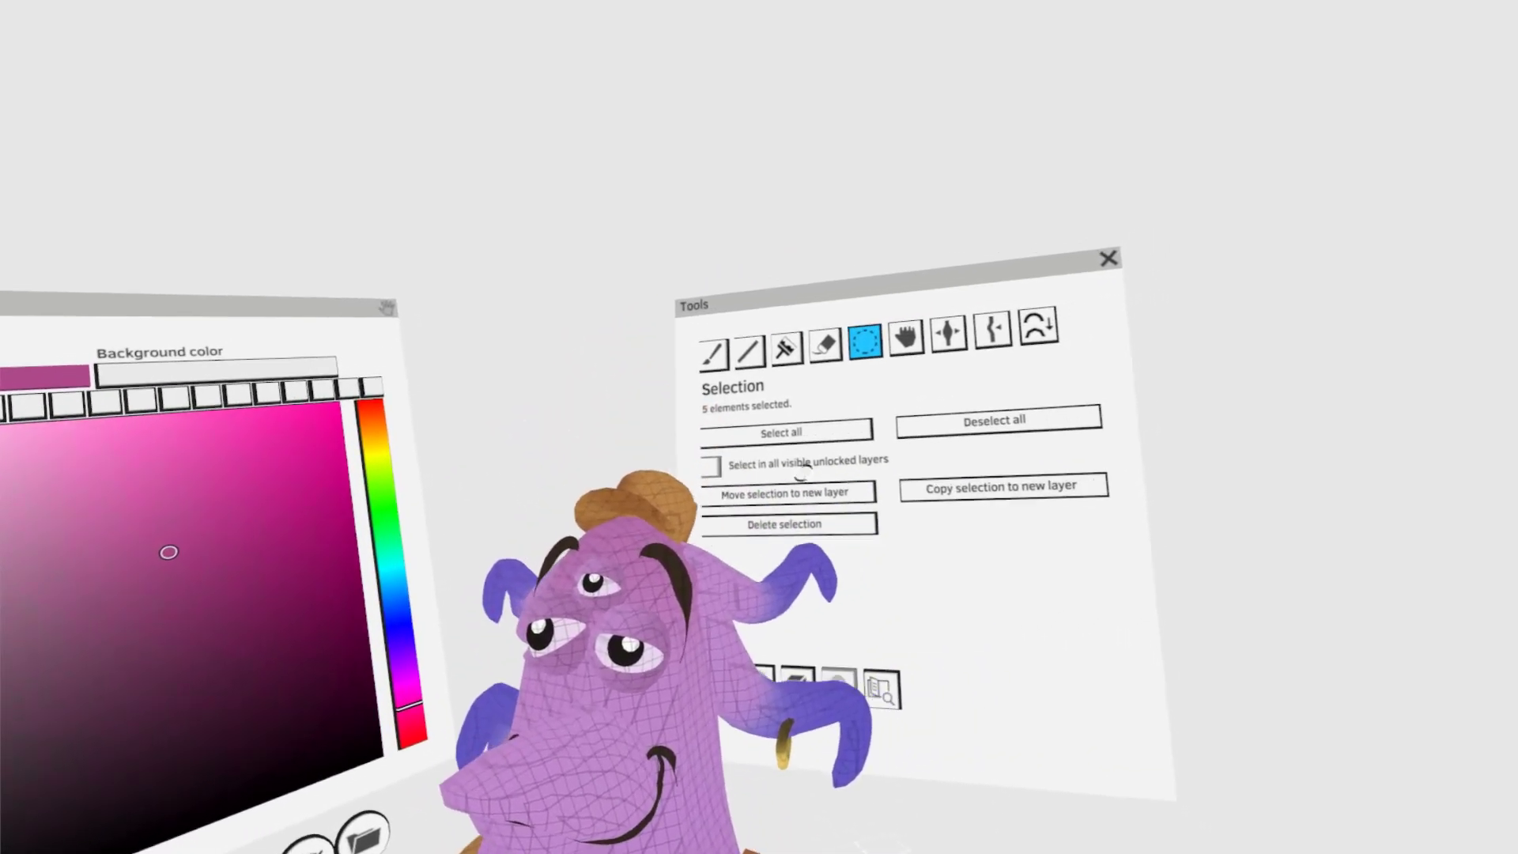
pyautogui.click(818, 340)
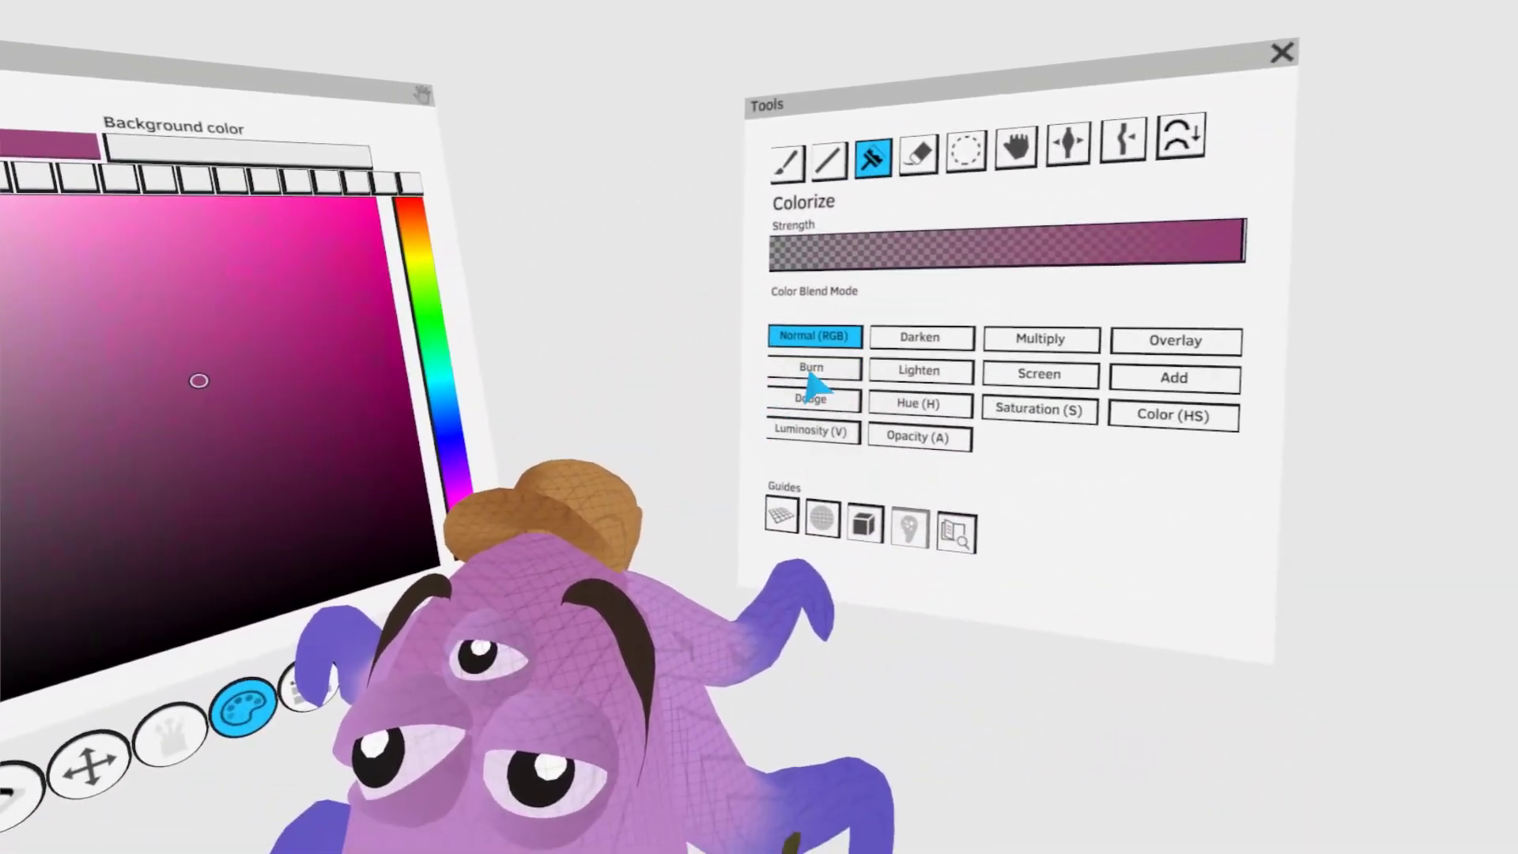
pyautogui.click(763, 427)
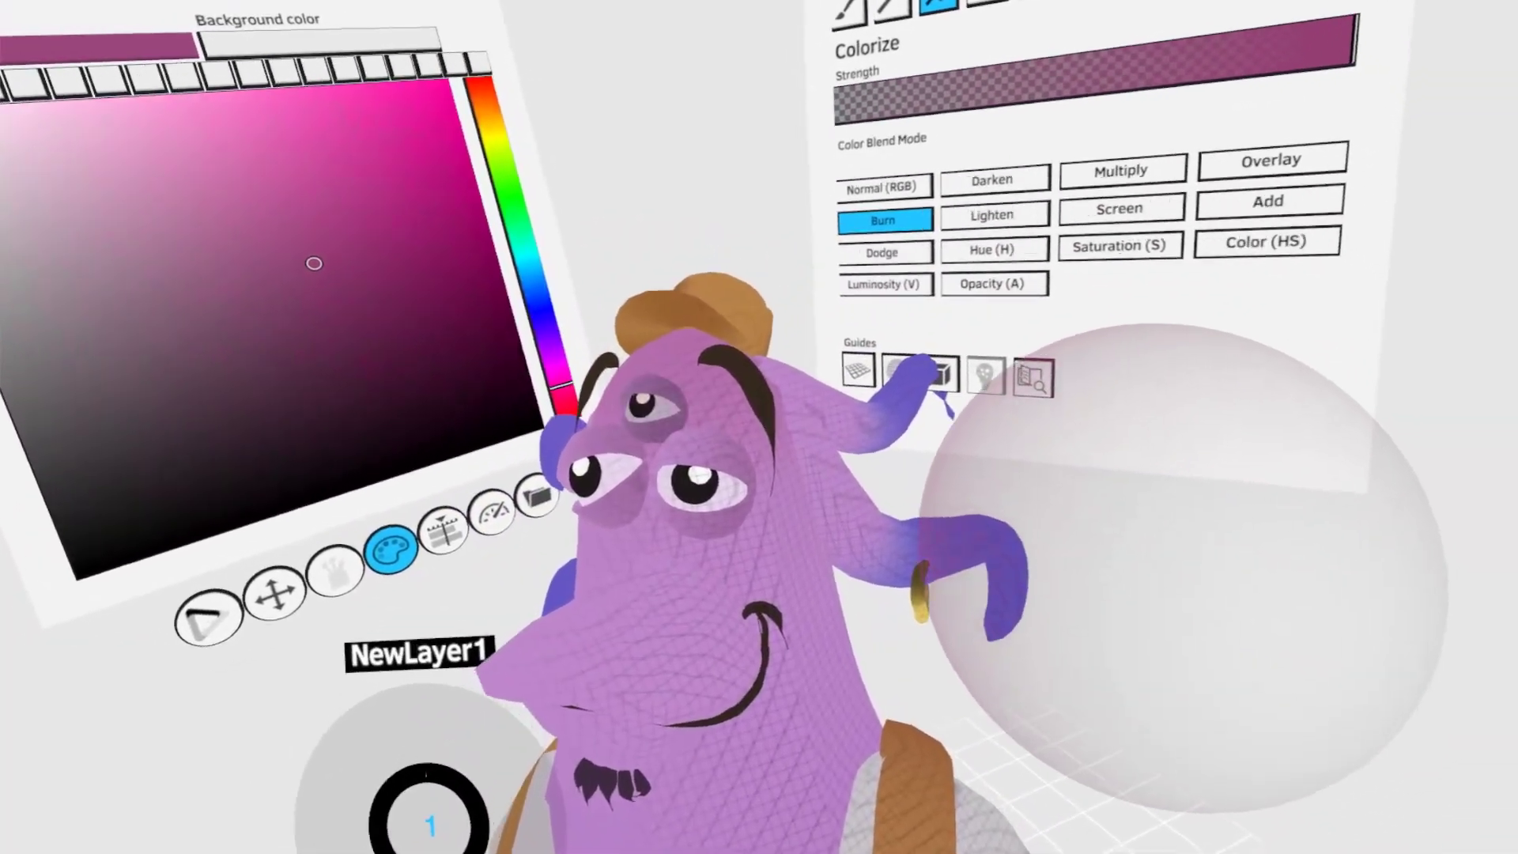
# - Select the snout and neck strokes and tint the underside of the mouth and the lower neck with Colorize in Normal (RGB) mode
pyautogui.click(1113, 3)
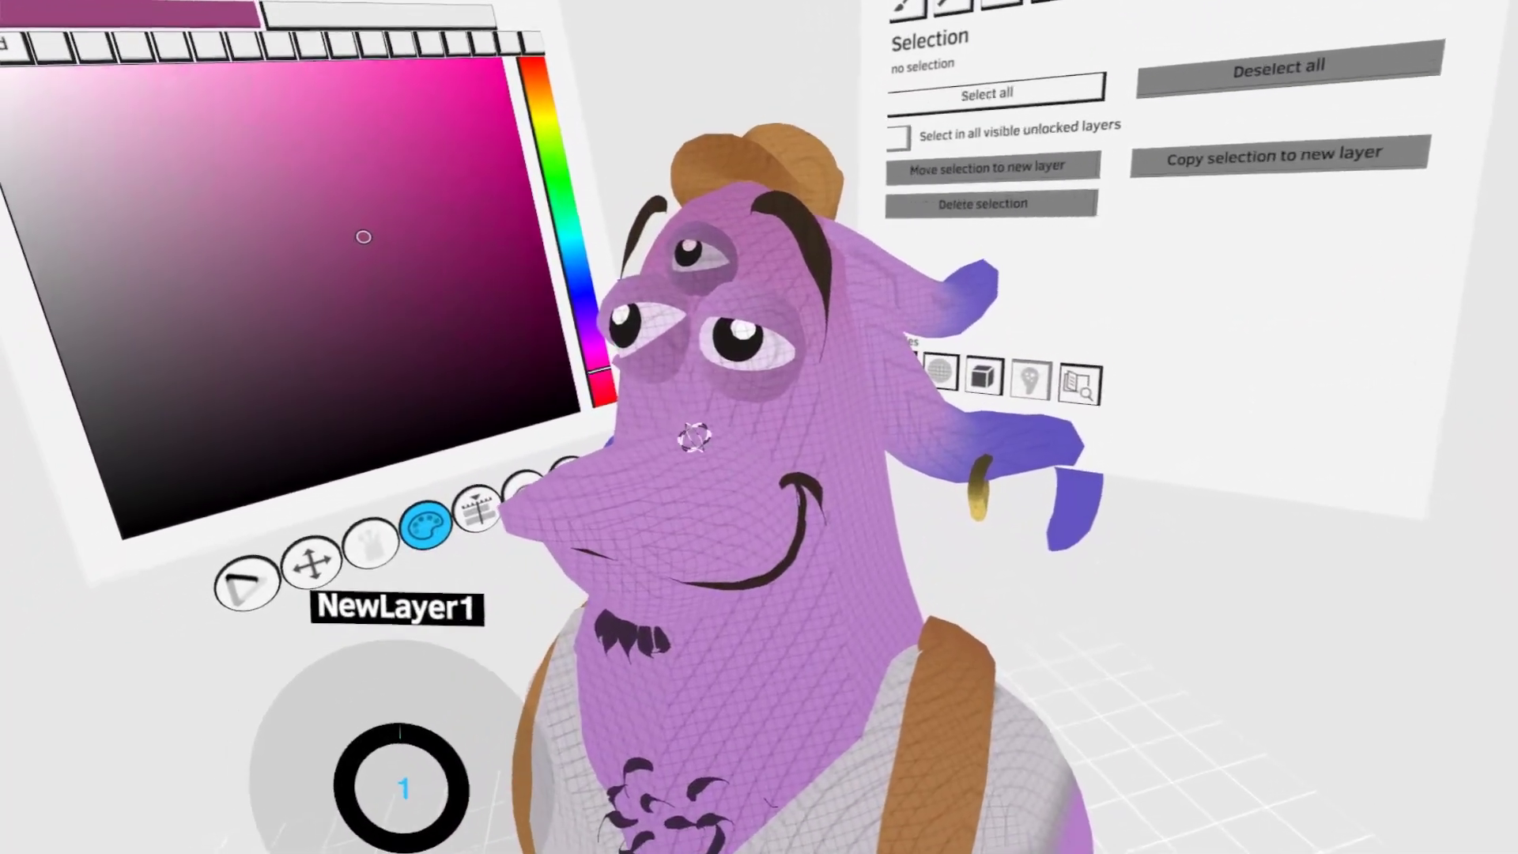
pyautogui.click(696, 436)
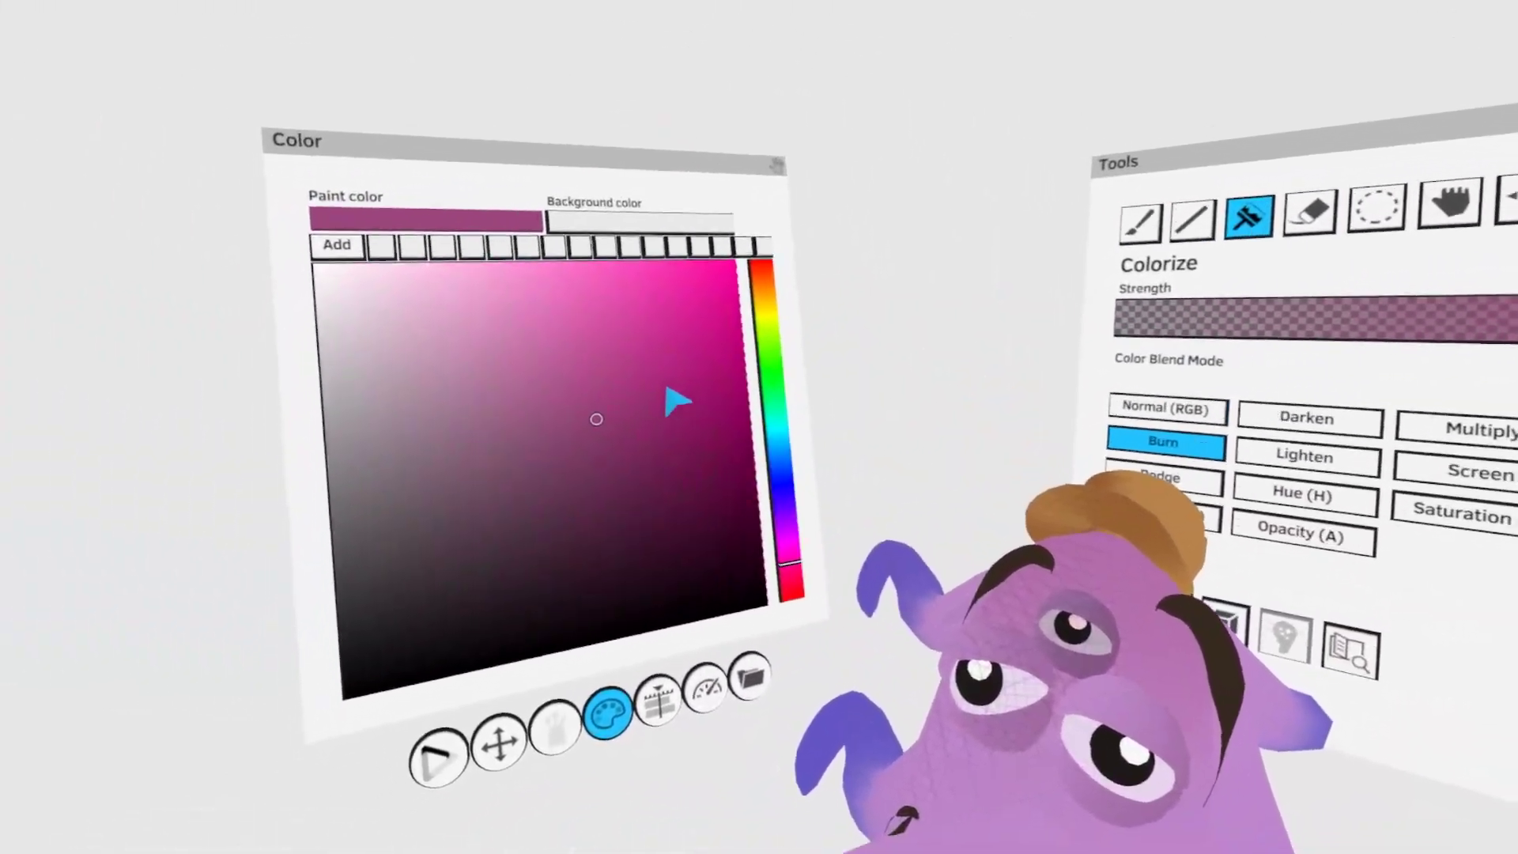
pyautogui.click(1165, 408)
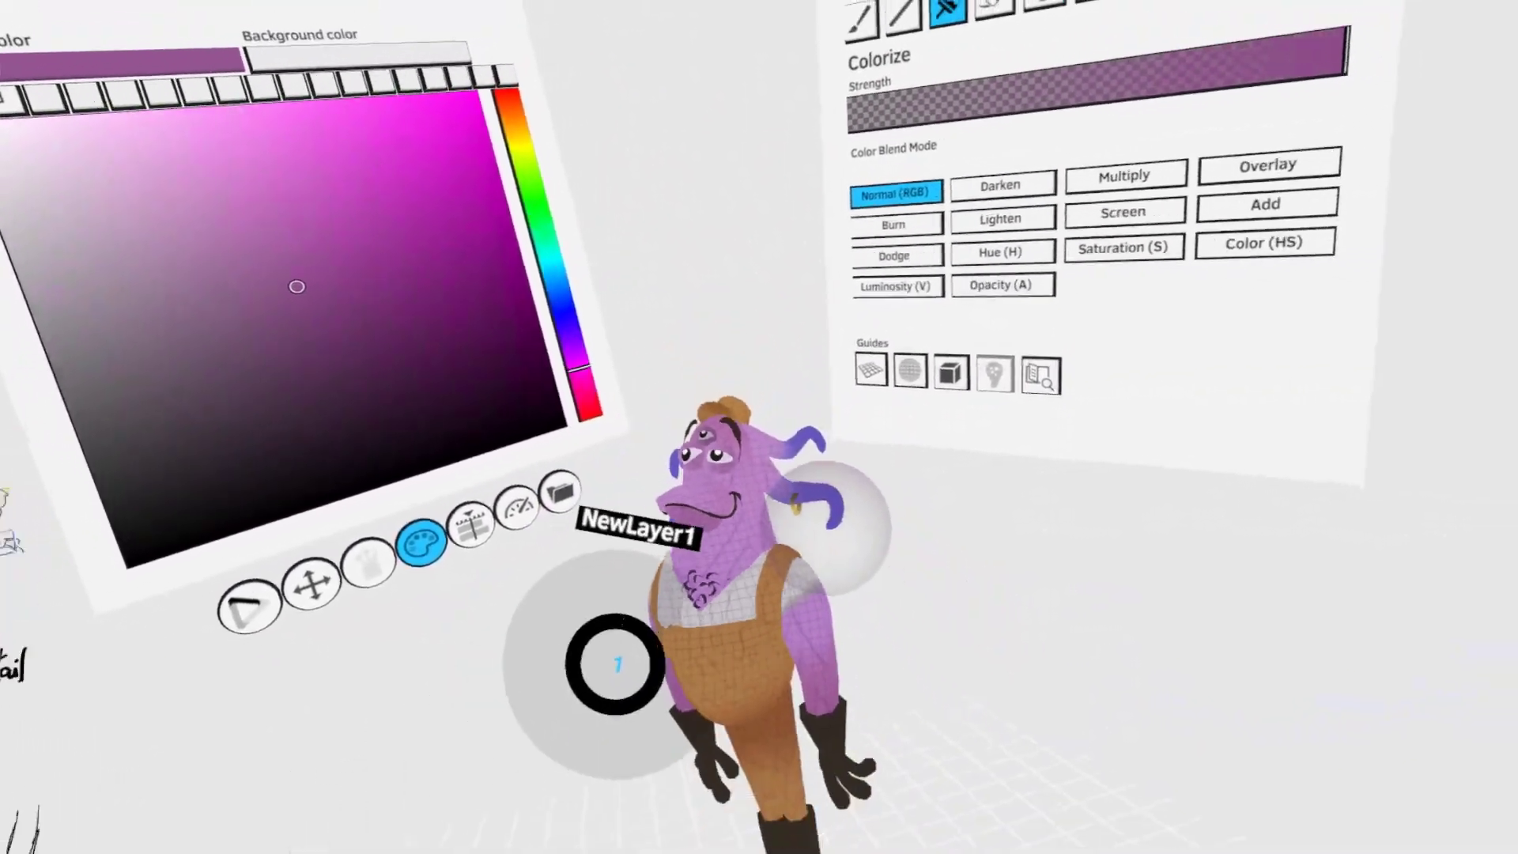
pyautogui.click(1034, 3)
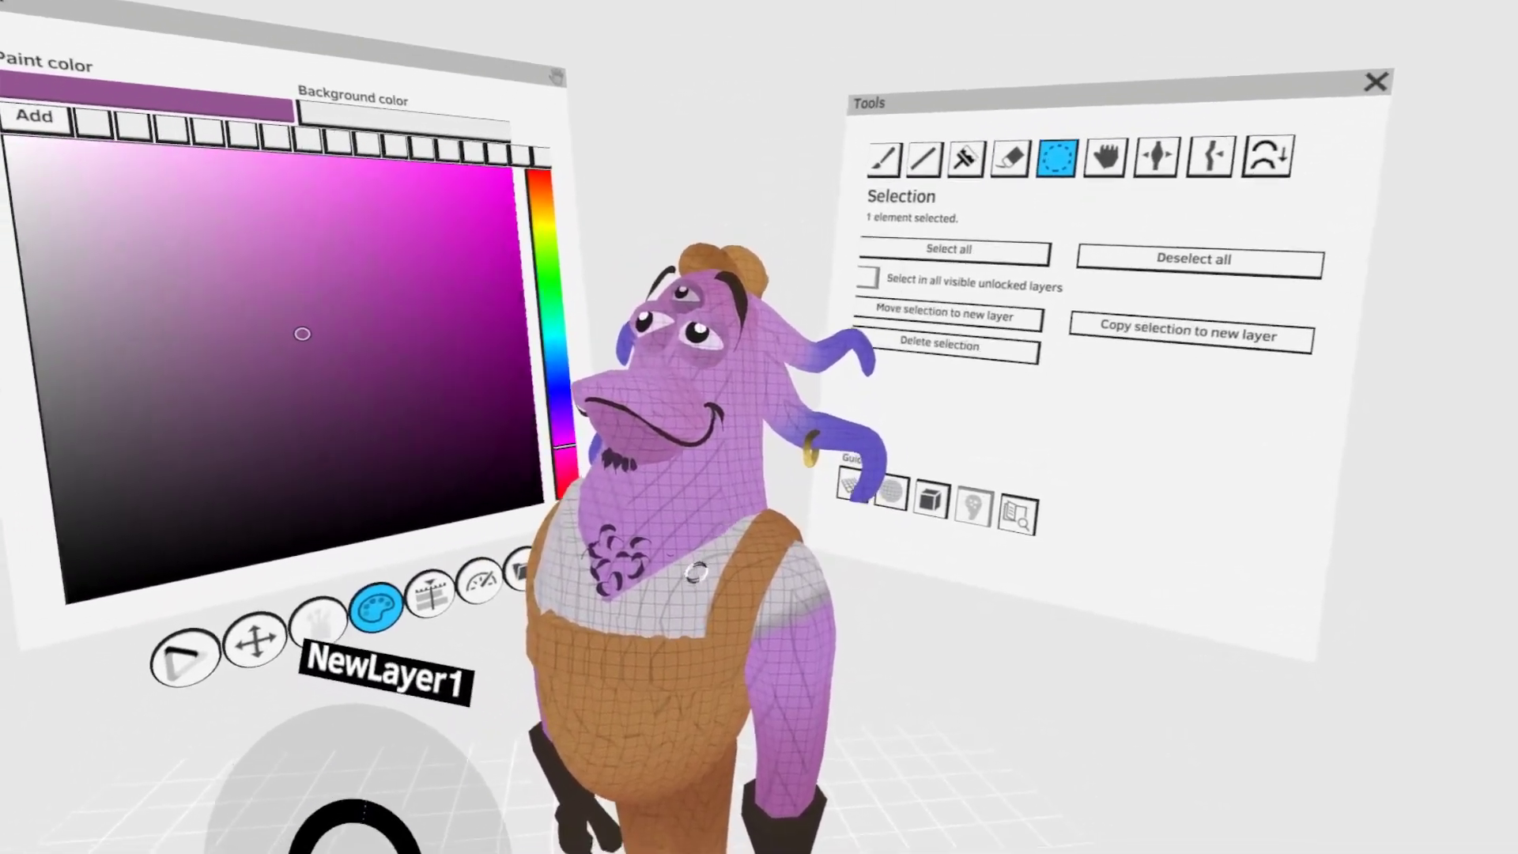
pyautogui.click(988, 106)
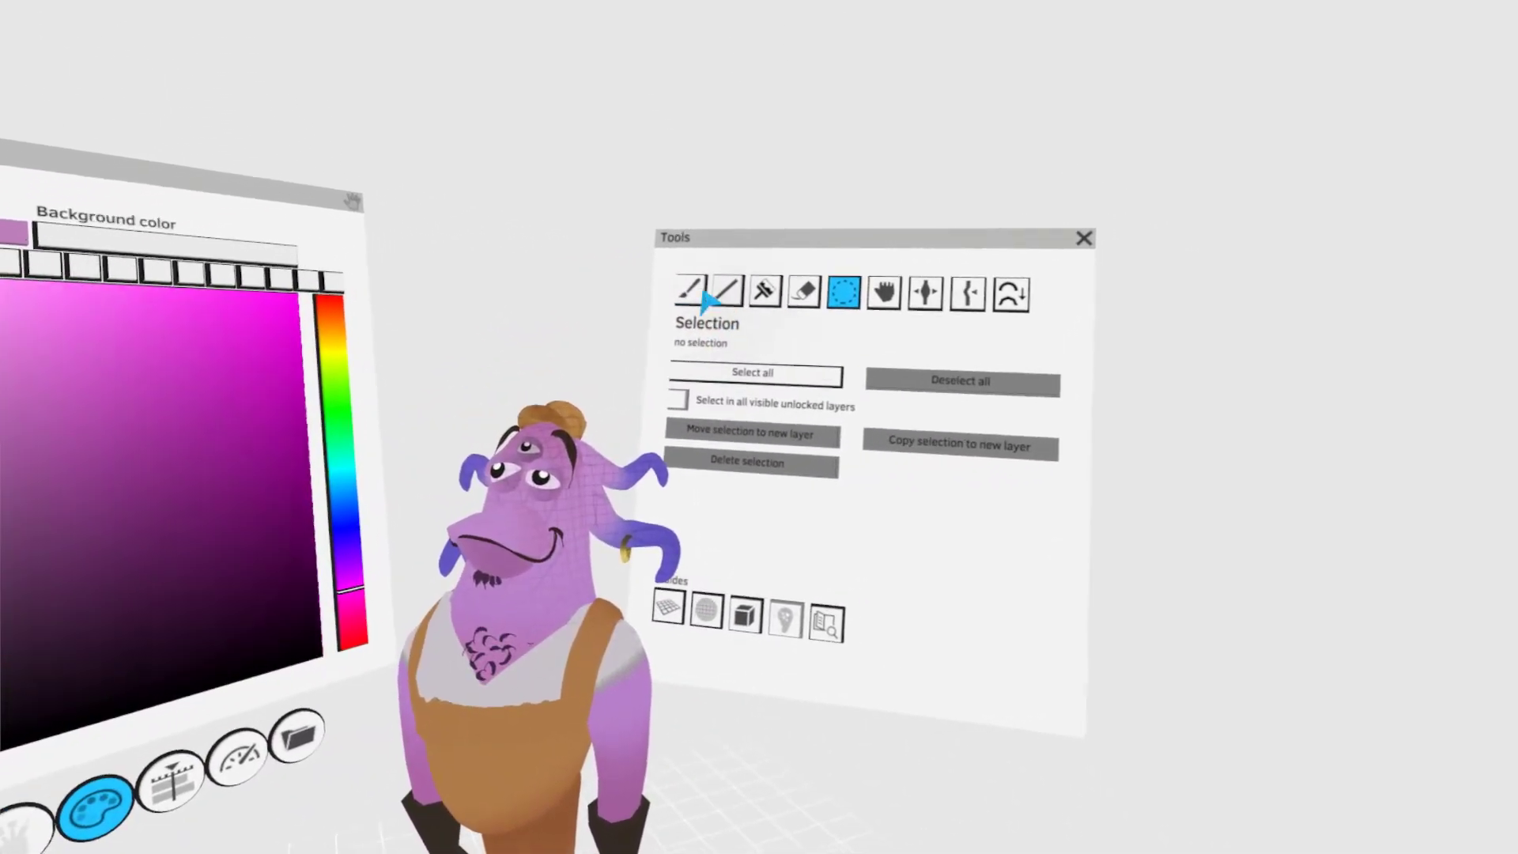
# - Paint a yellow rectangular patch on the chest of the overalls with a flat brush and select it to adjust its shape
pyautogui.click(692, 292)
pyautogui.click(763, 383)
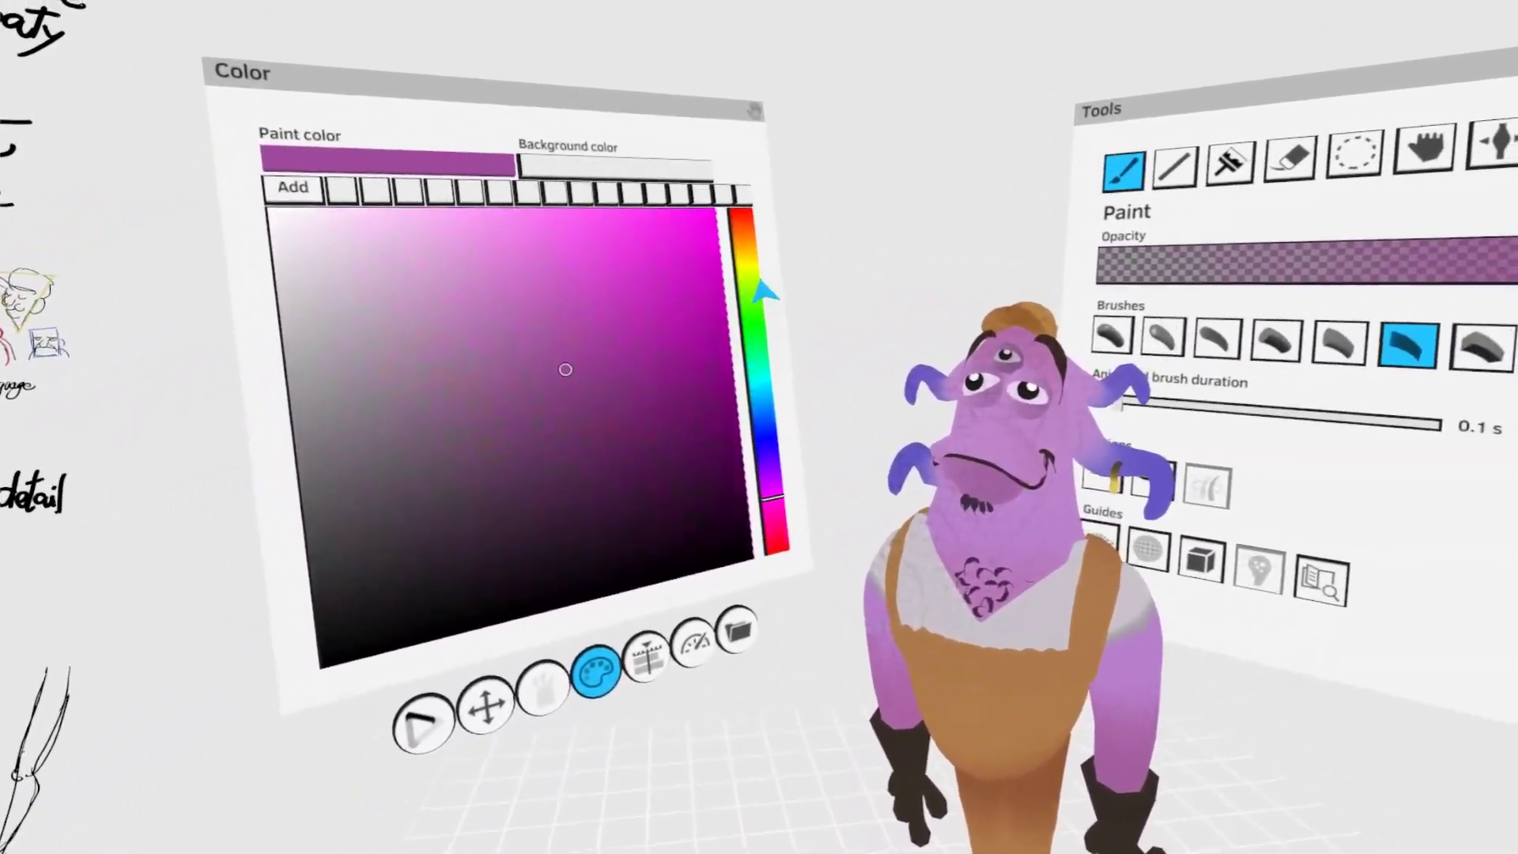
pyautogui.click(639, 251)
pyautogui.click(822, 372)
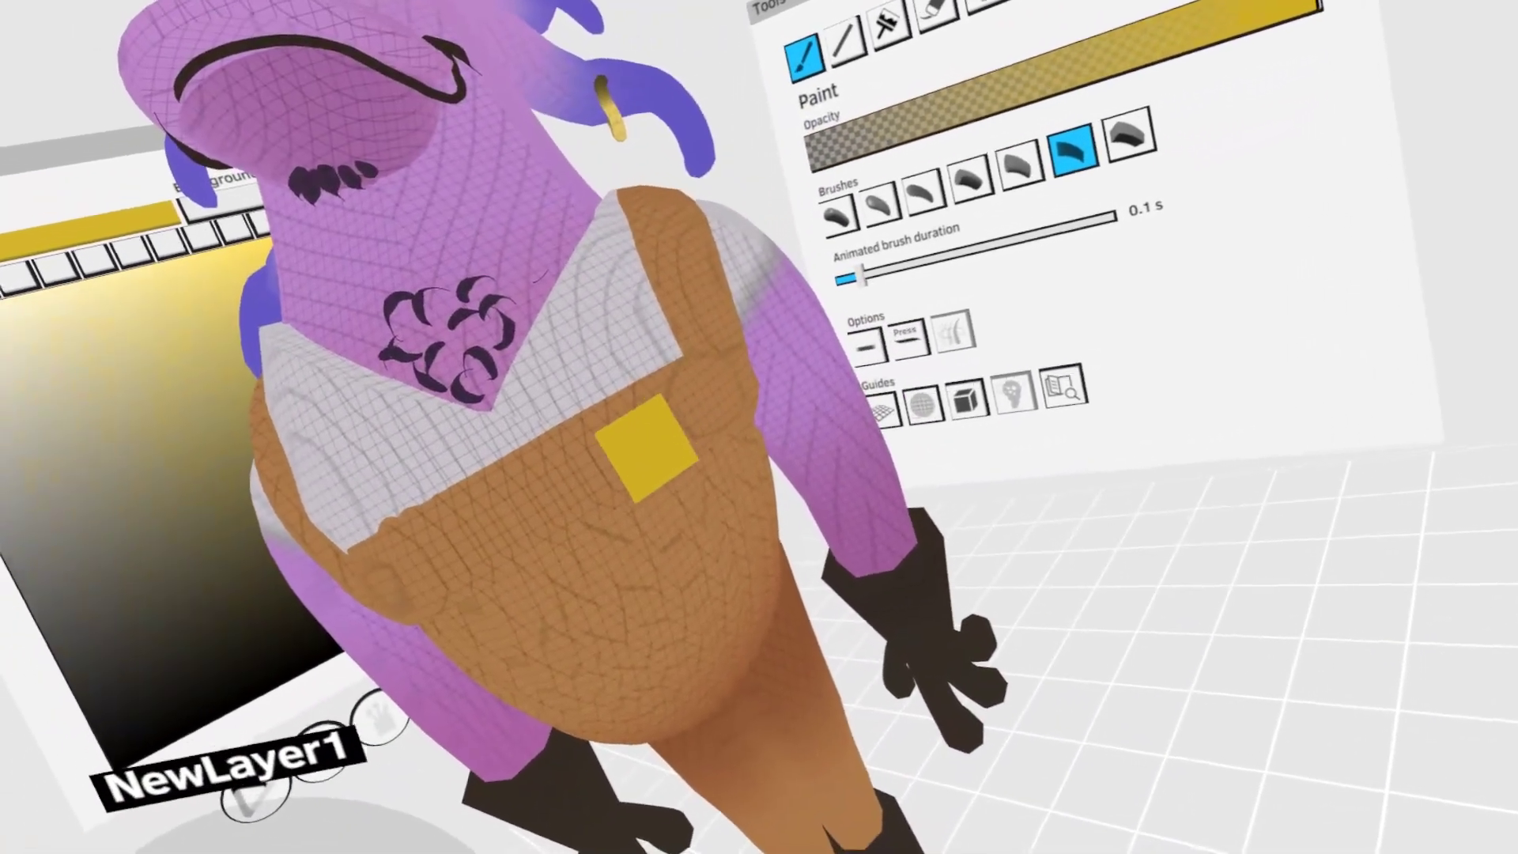
pyautogui.moveTo(621, 430)
pyautogui.mouseDown()
pyautogui.moveTo(730, 378)
pyautogui.moveTo(684, 391)
pyautogui.mouseUp()
pyautogui.click(694, 400)
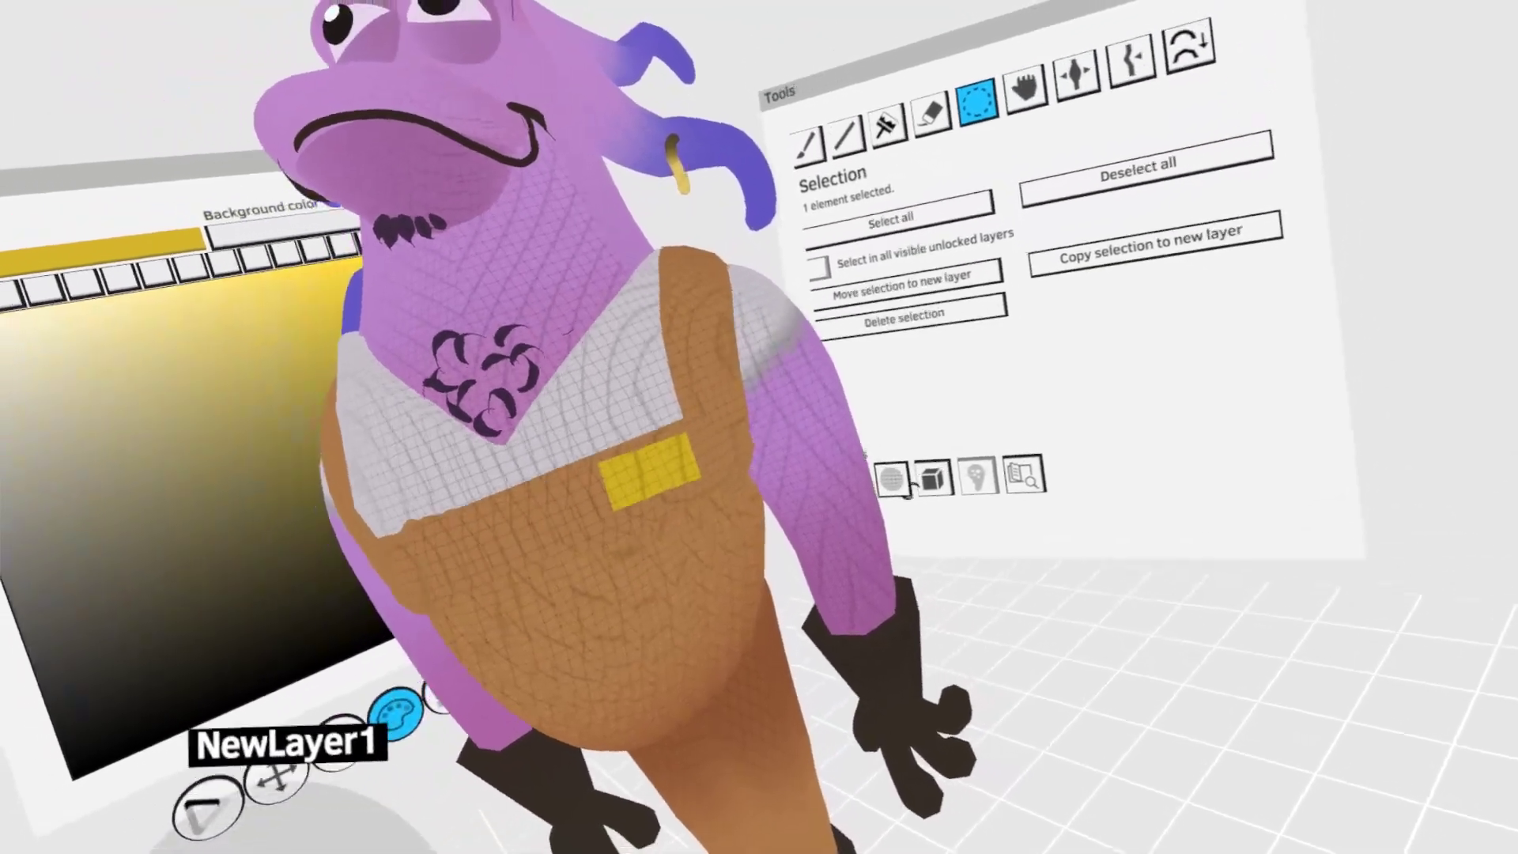
pyautogui.click(895, 703)
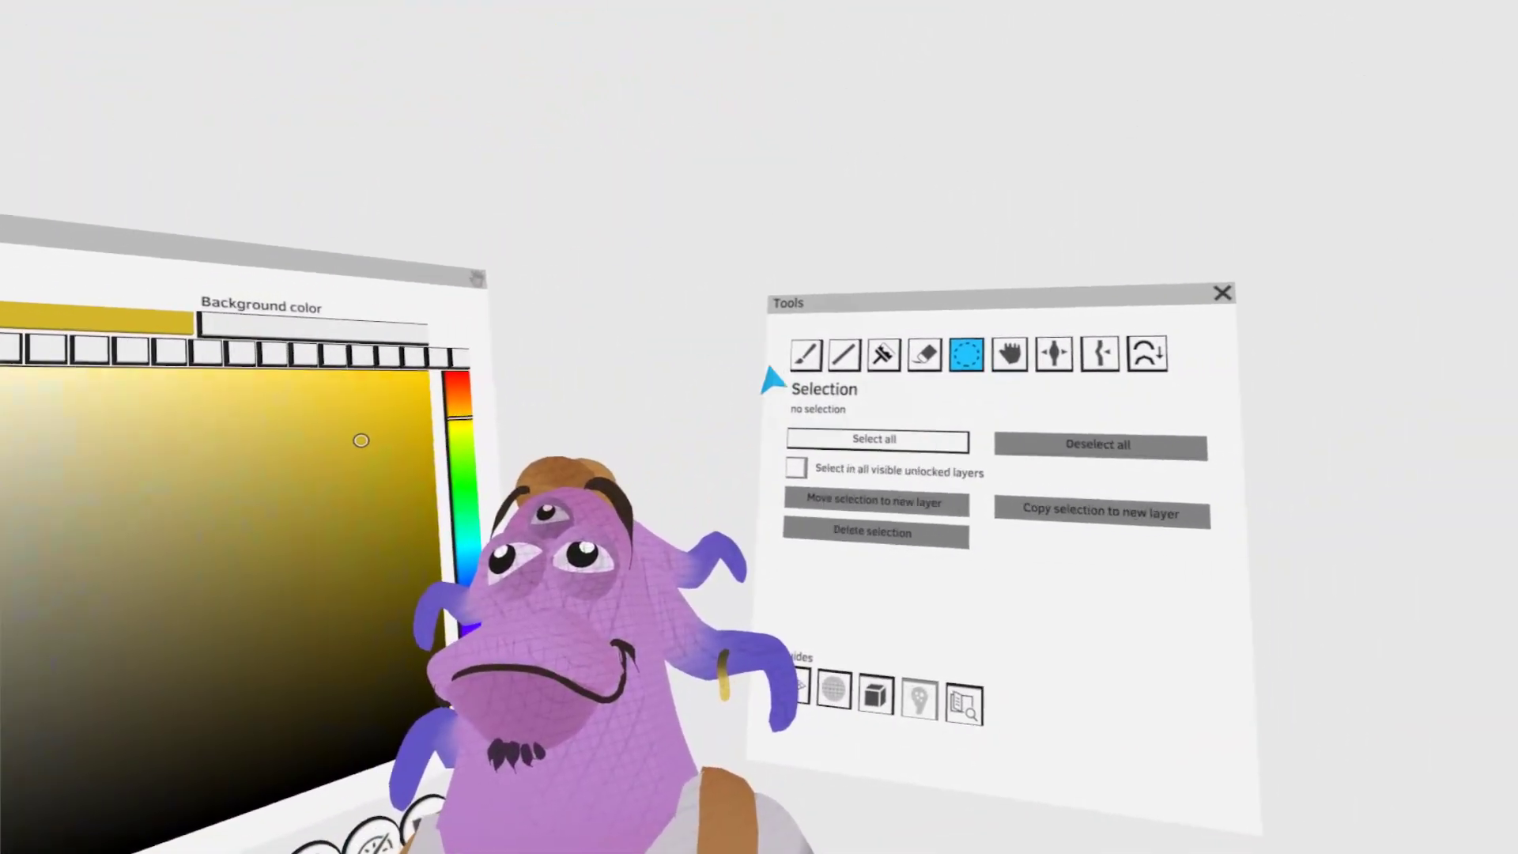
# - Paint an olive bracket-shaped buckle across the overall strap, then select it and fit it around the strap
pyautogui.click(806, 353)
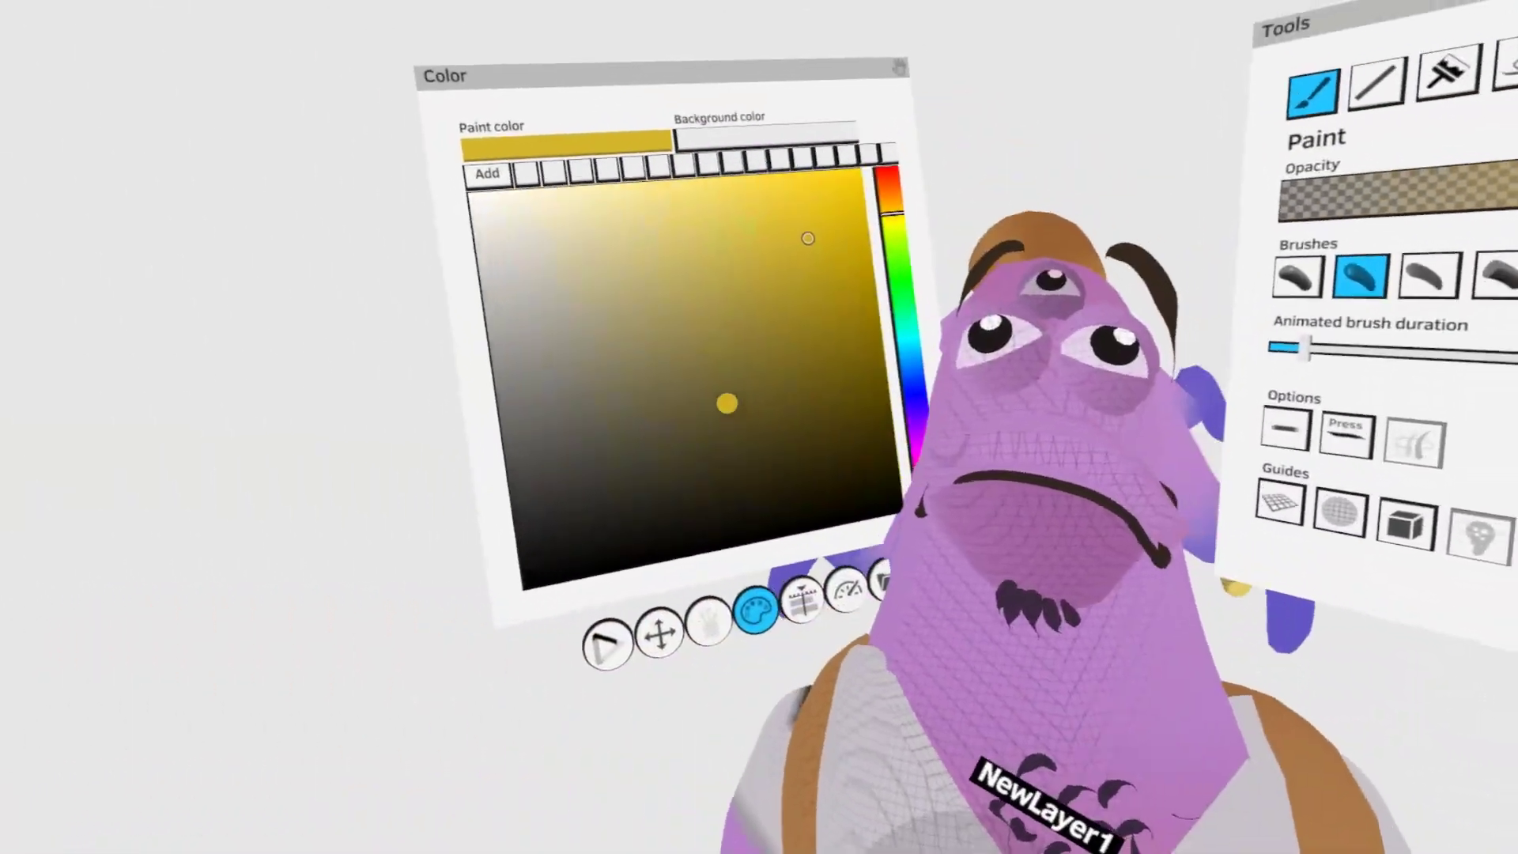
pyautogui.click(805, 580)
pyautogui.click(786, 411)
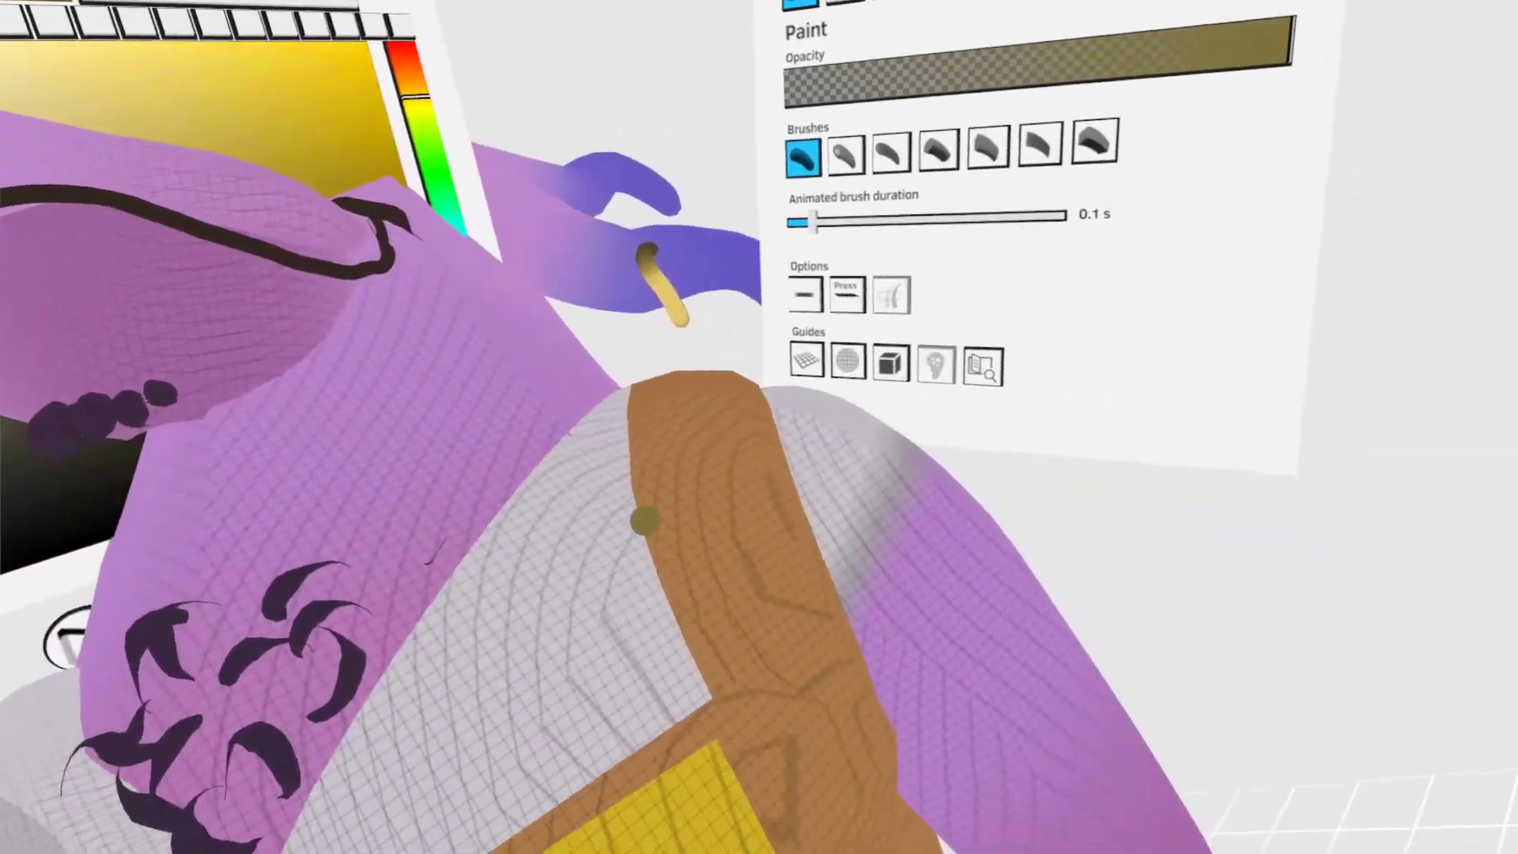
pyautogui.moveTo(636, 603)
pyautogui.mouseDown()
pyautogui.moveTo(596, 507)
pyautogui.moveTo(683, 457)
pyautogui.moveTo(673, 507)
pyautogui.mouseUp()
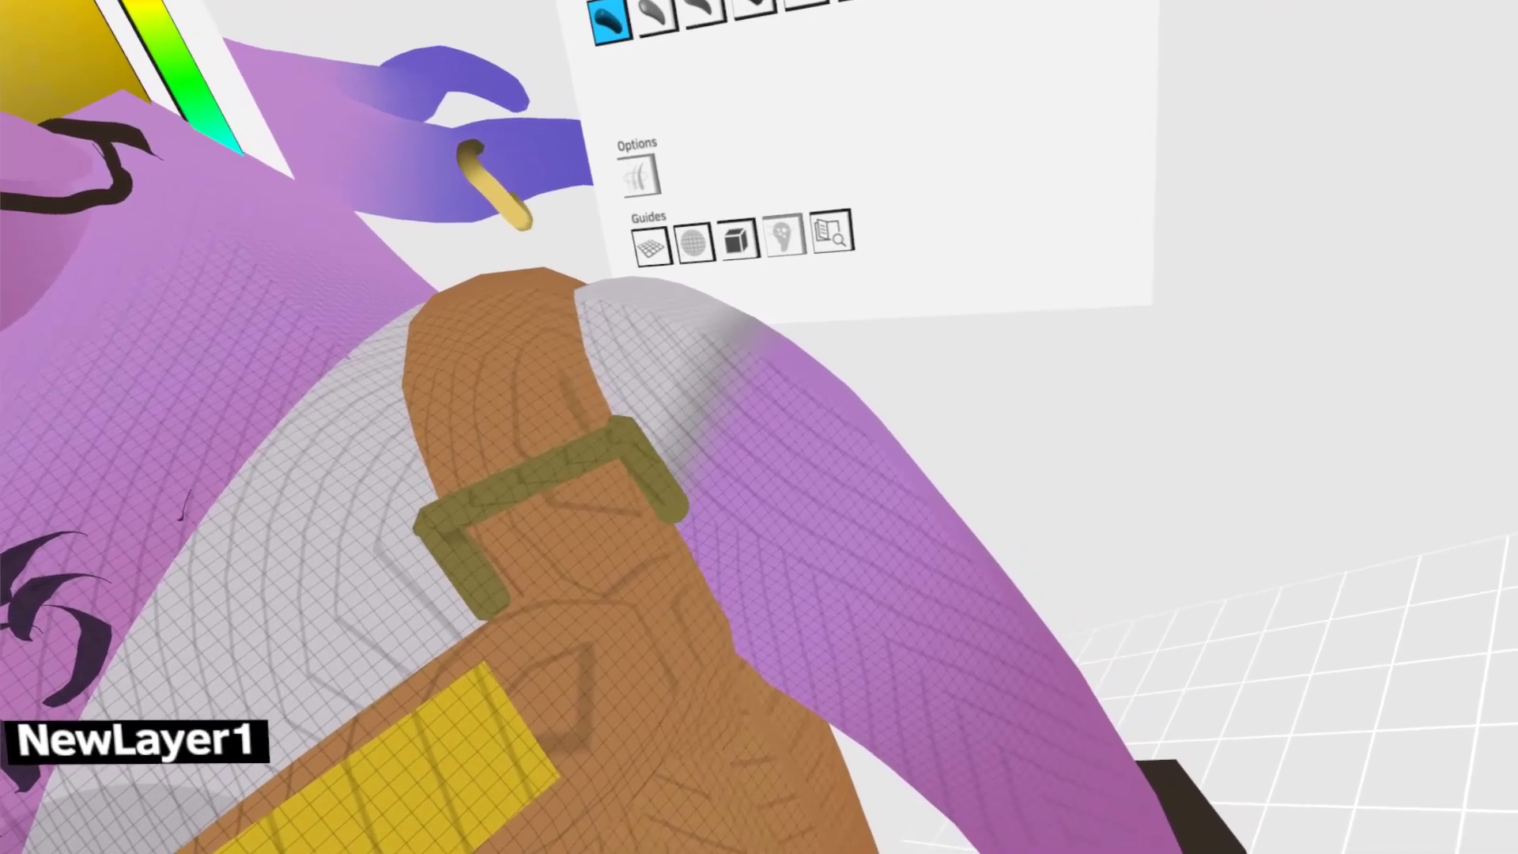
pyautogui.press('s')
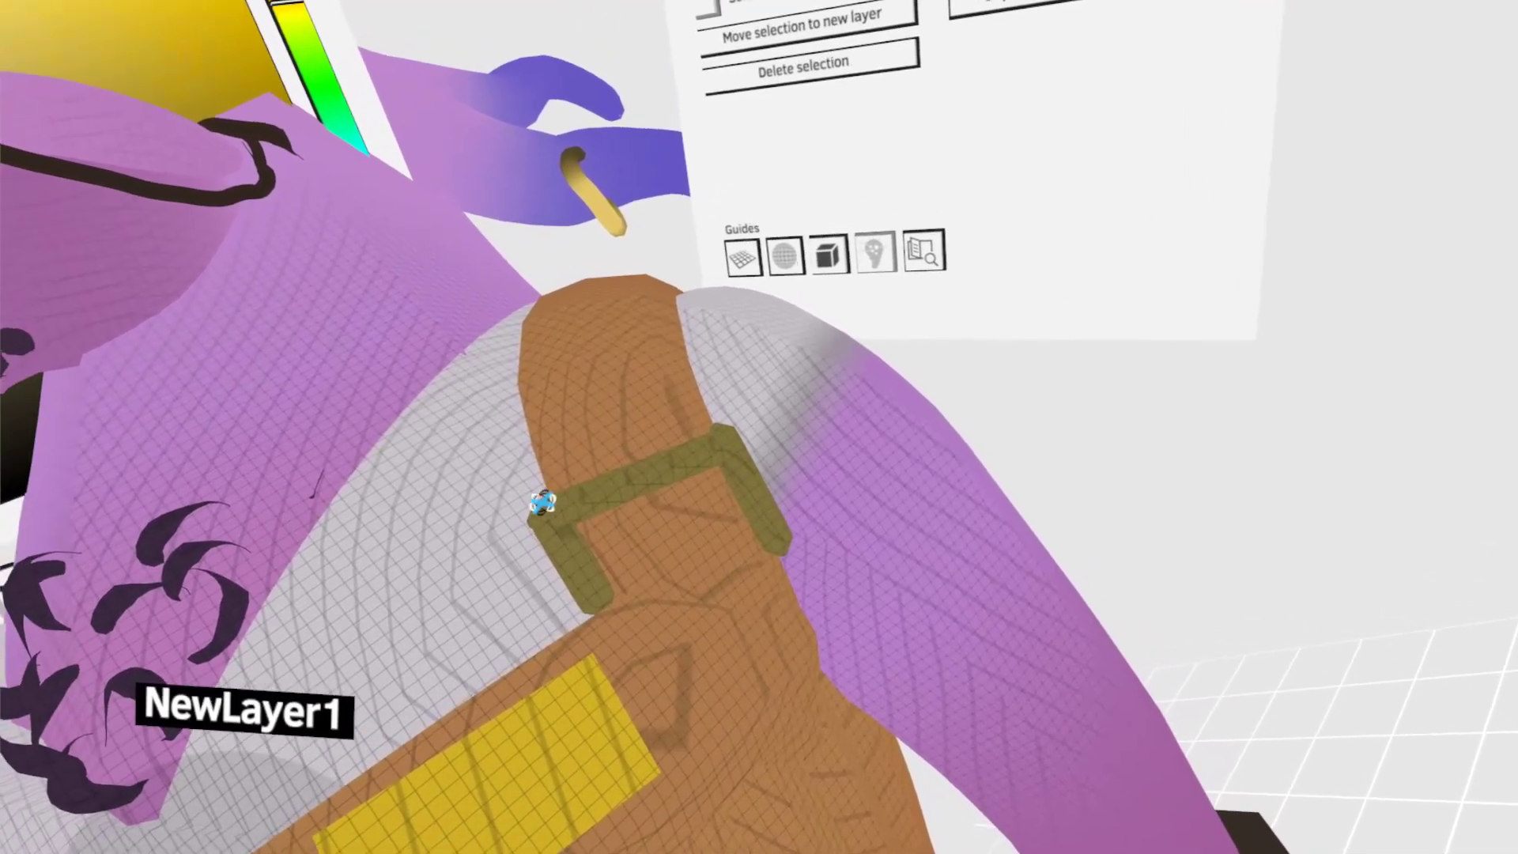
pyautogui.moveTo(645, 474); pyautogui.dragTo(688, 403)
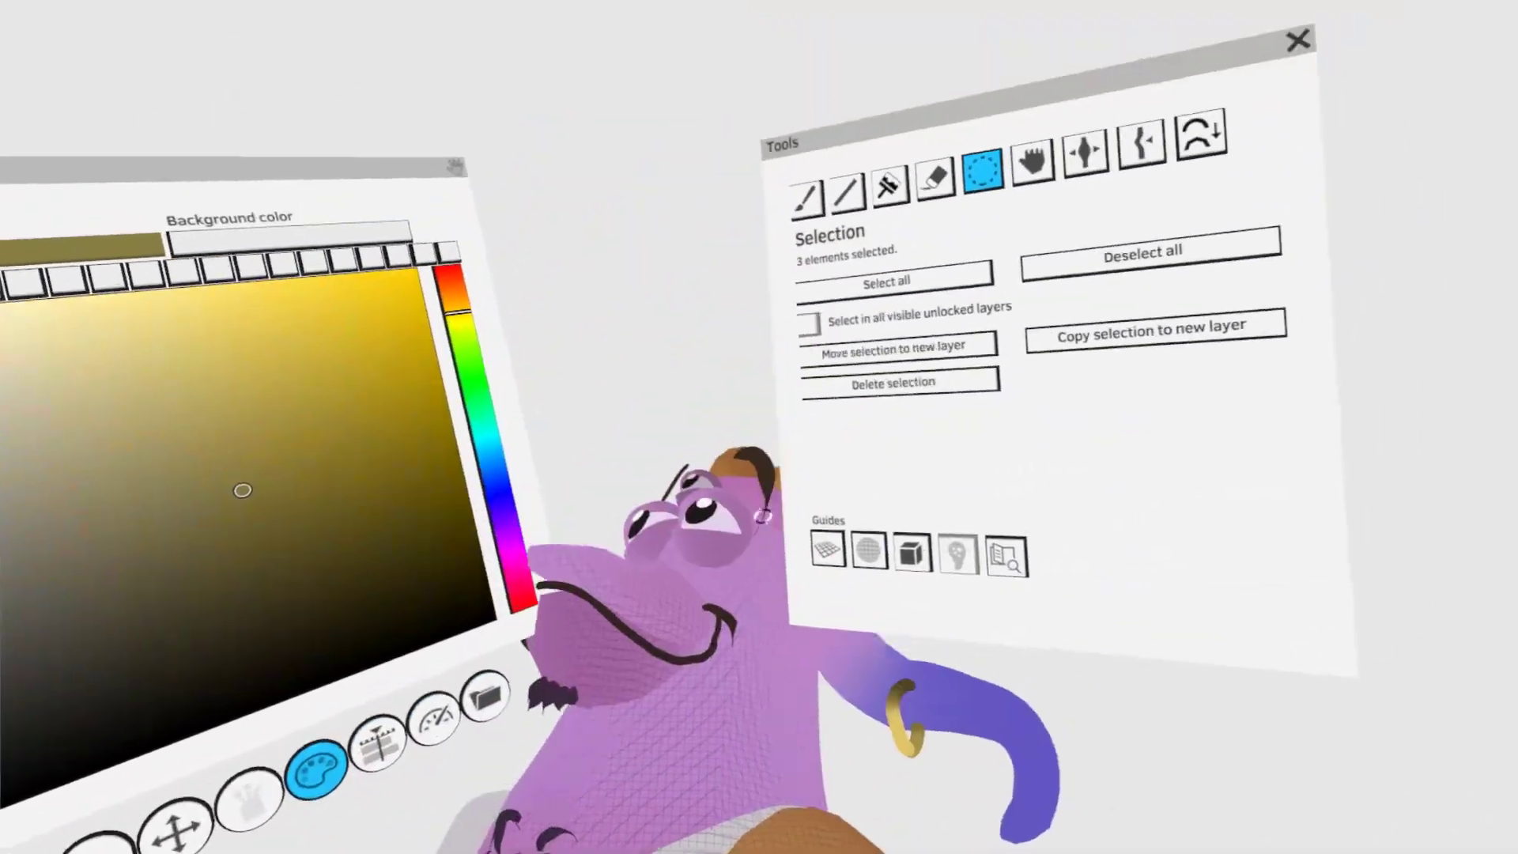
pyautogui.click(814, 329)
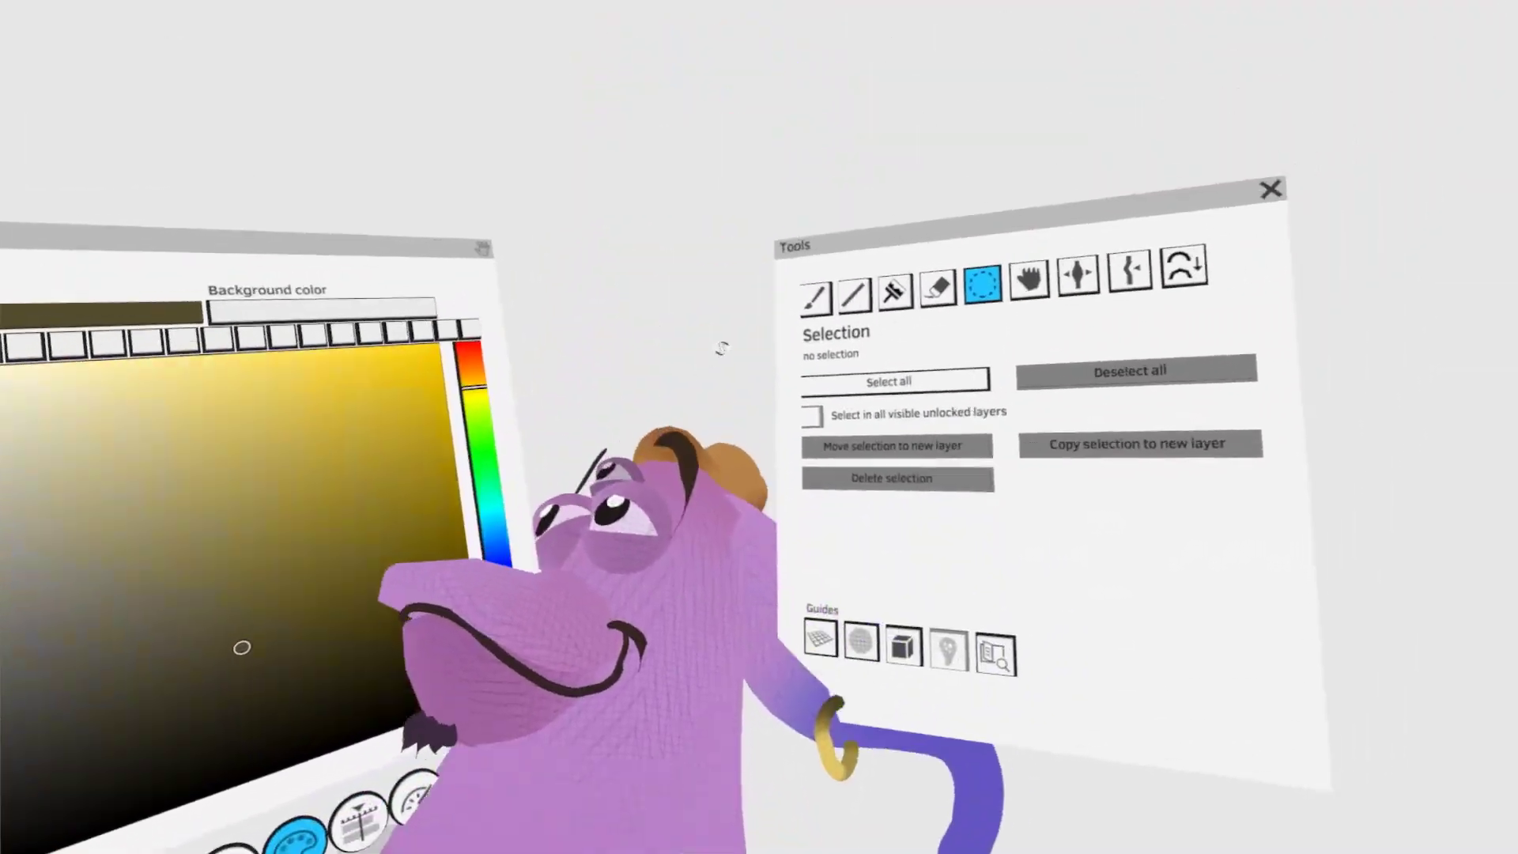
# - Add a dark brown line along the outer edge of the overall strap and shape it with Grab
pyautogui.click(783, 333)
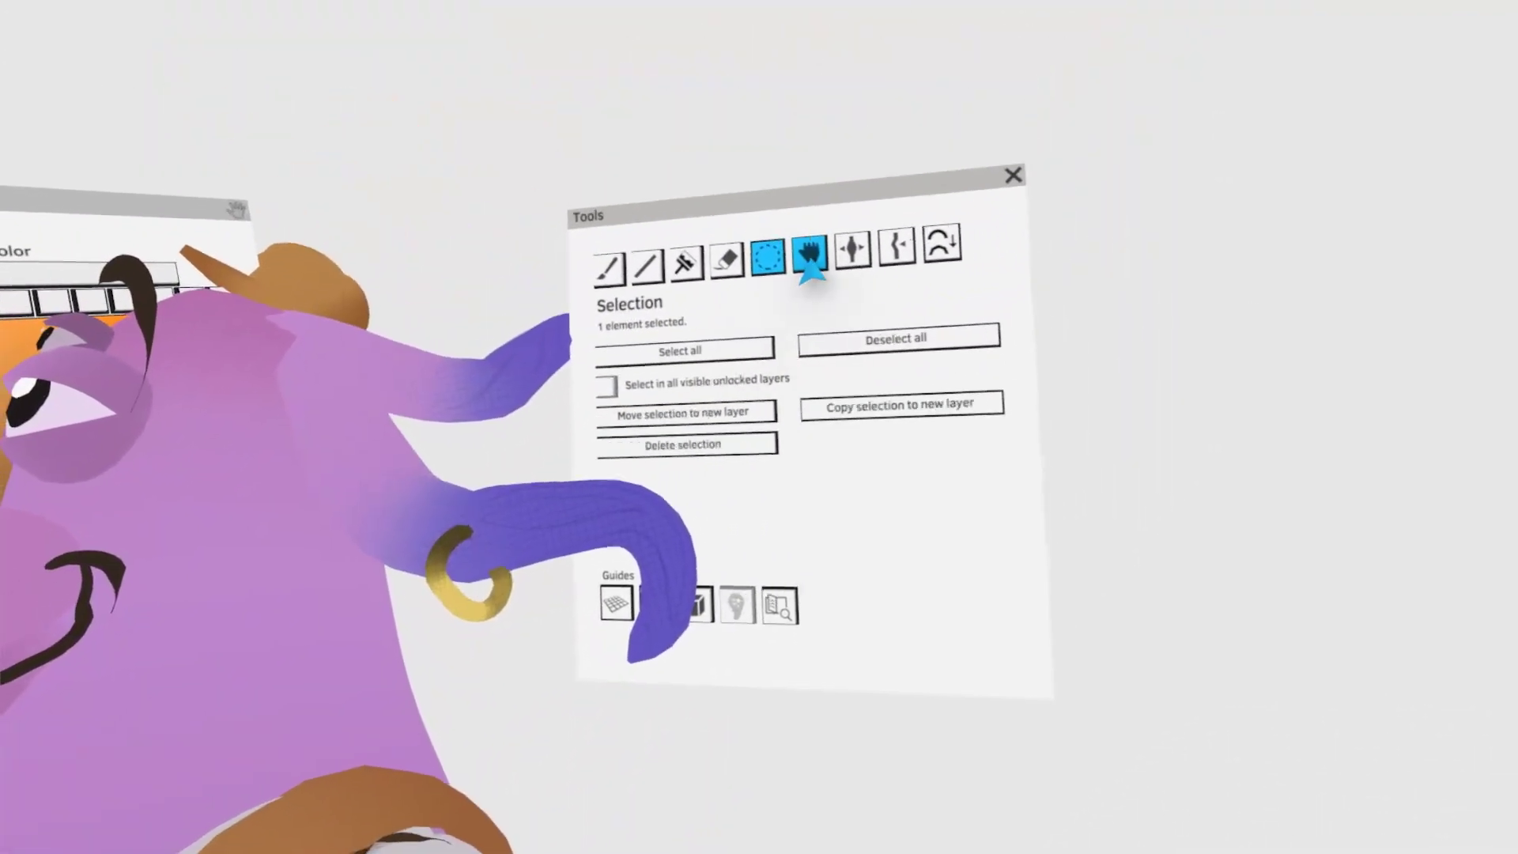
pyautogui.click(810, 261)
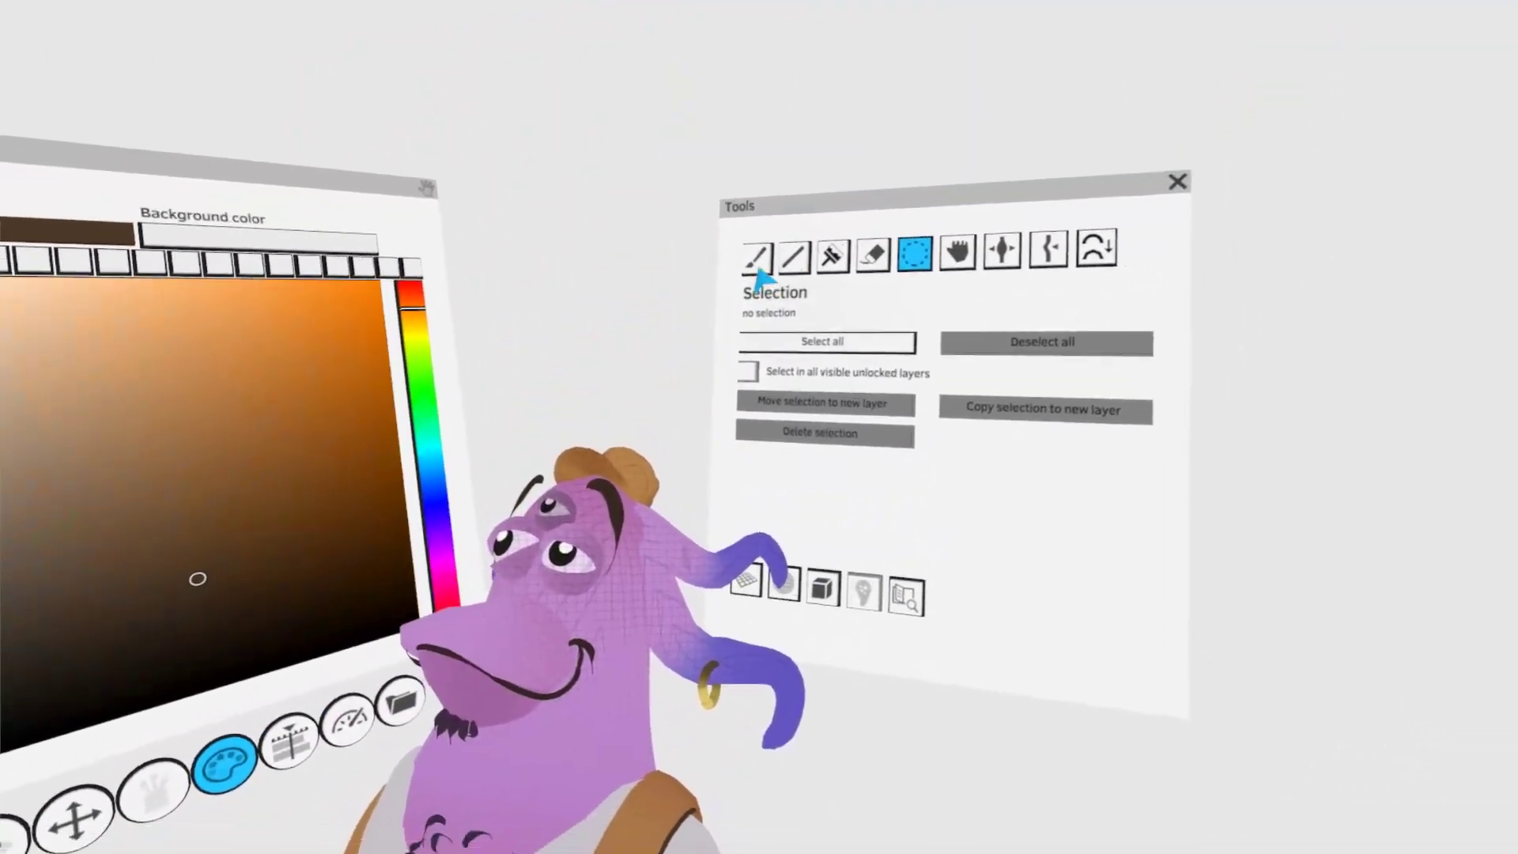
# - Paint a dark purple line along one side of the shirt's V-neckline, undoing the first stroke and redrawing it
pyautogui.click(758, 265)
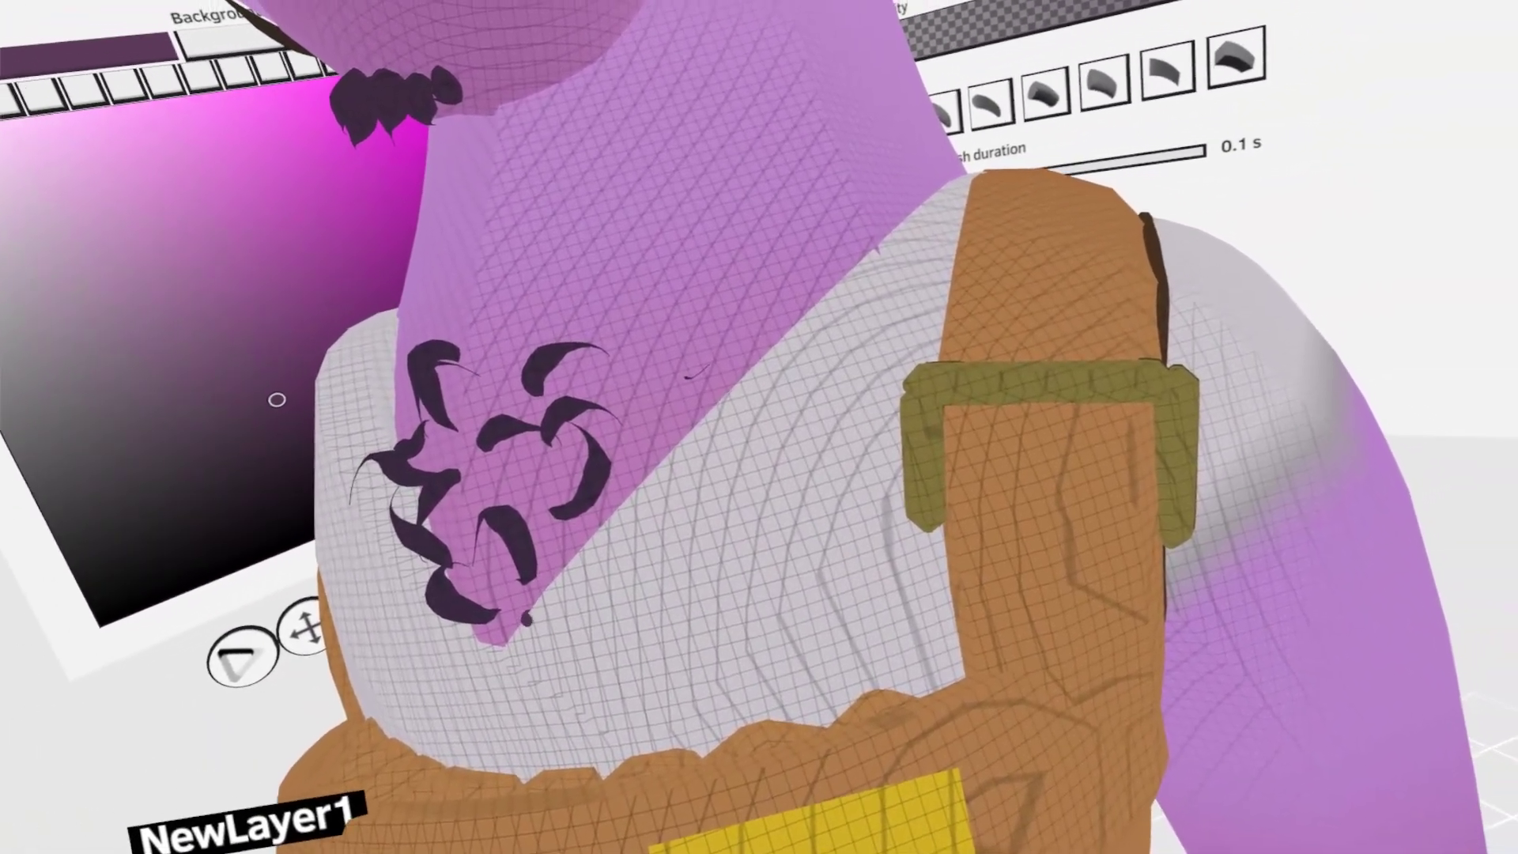
pyautogui.moveTo(795, 316); pyautogui.dragTo(468, 686)
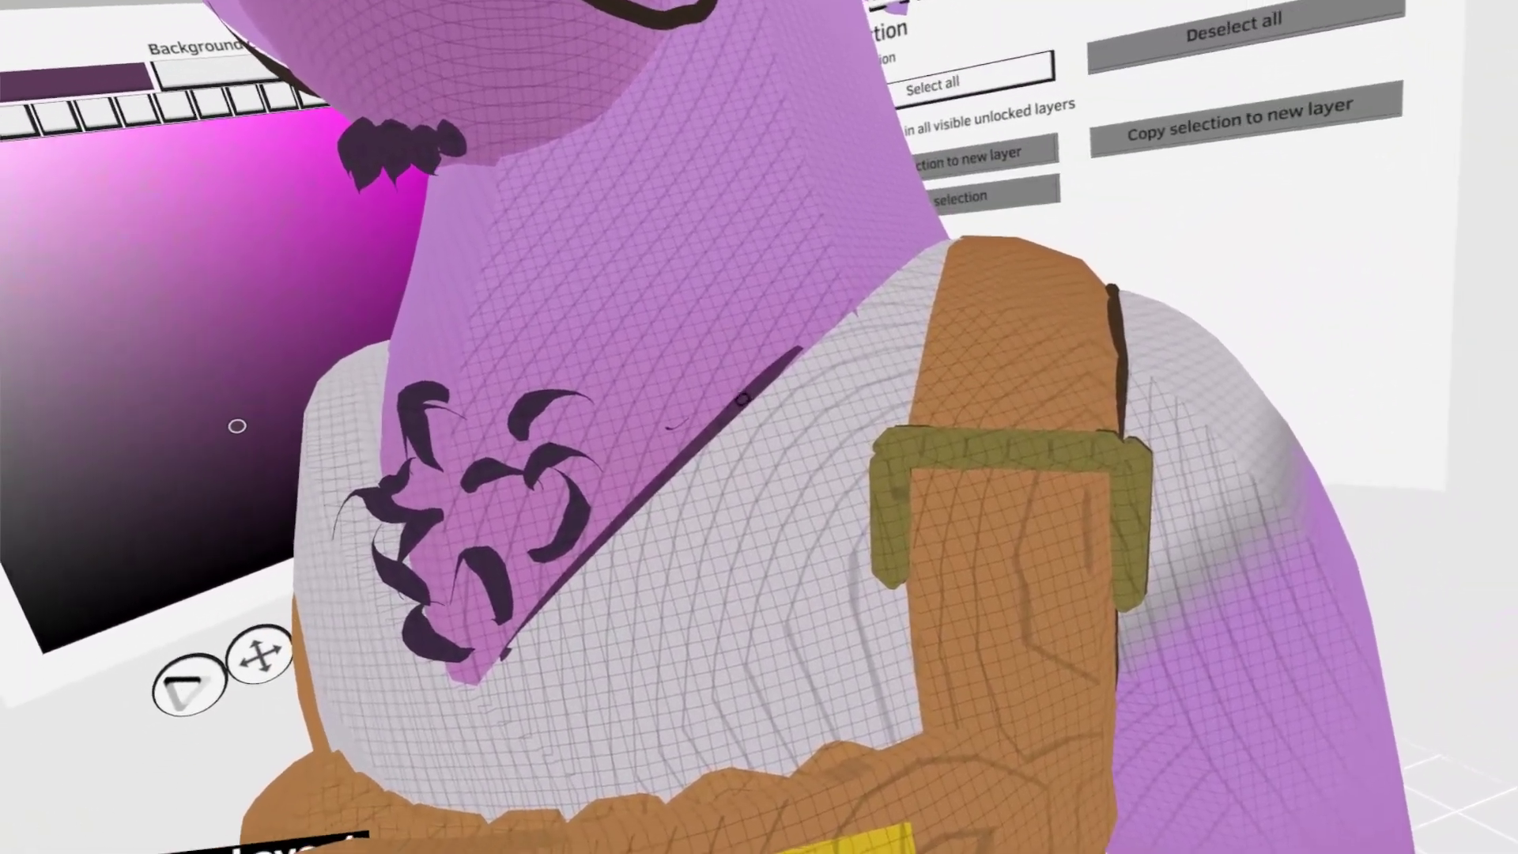
pyautogui.hotkey('ctrl', 'z')
pyautogui.moveTo(559, 569)
pyautogui.mouseDown()
pyautogui.moveTo(640, 416)
pyautogui.moveTo(722, 313)
pyautogui.moveTo(781, 293)
pyautogui.mouseUp()
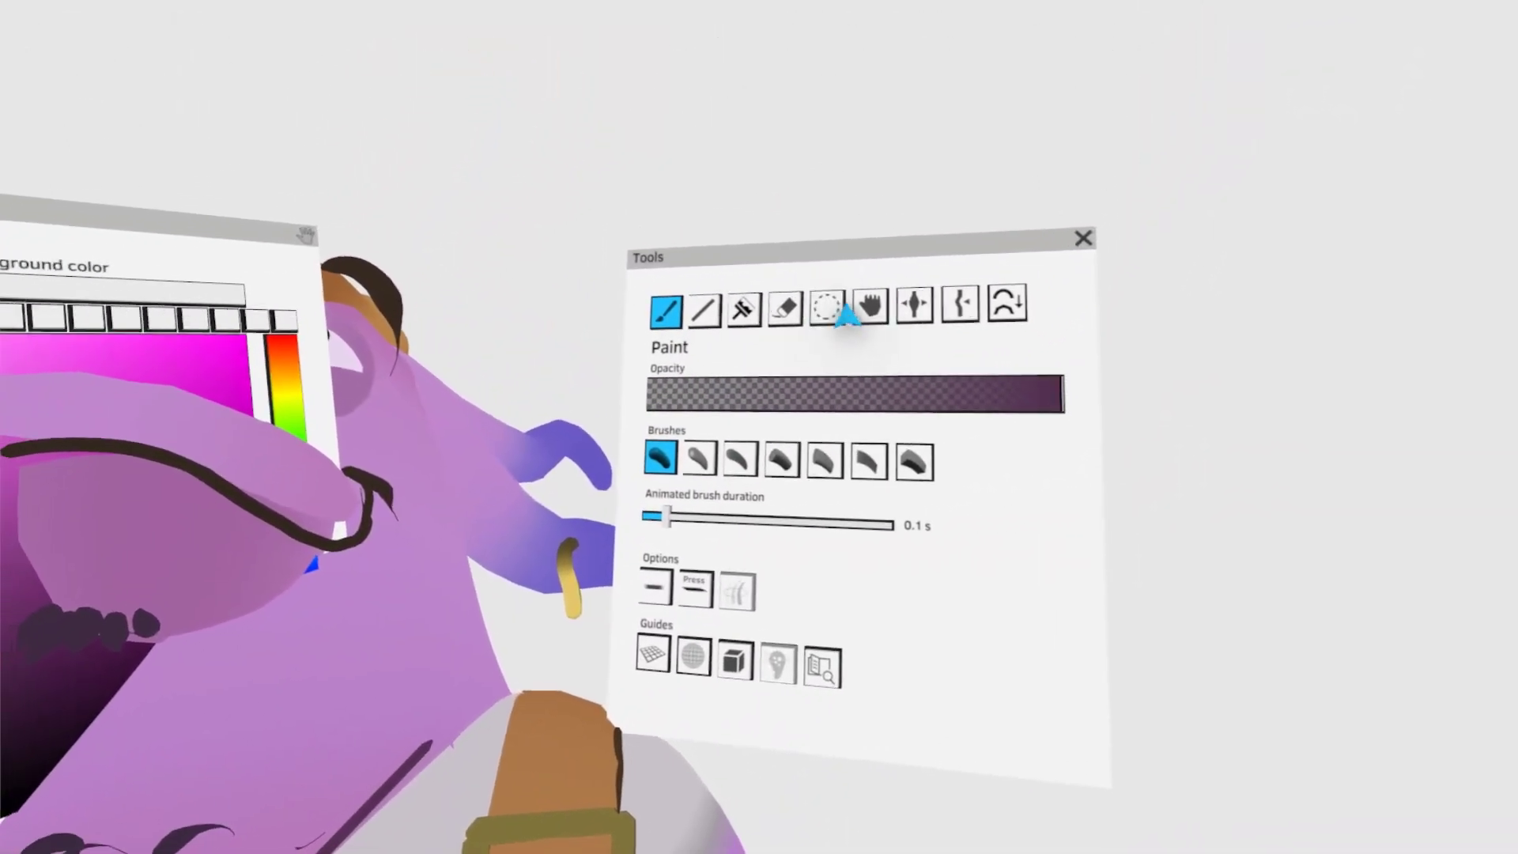
# - Bend the dark purple neckline stroke with Grab to follow the neck up to the shoulder strap
pyautogui.click(868, 307)
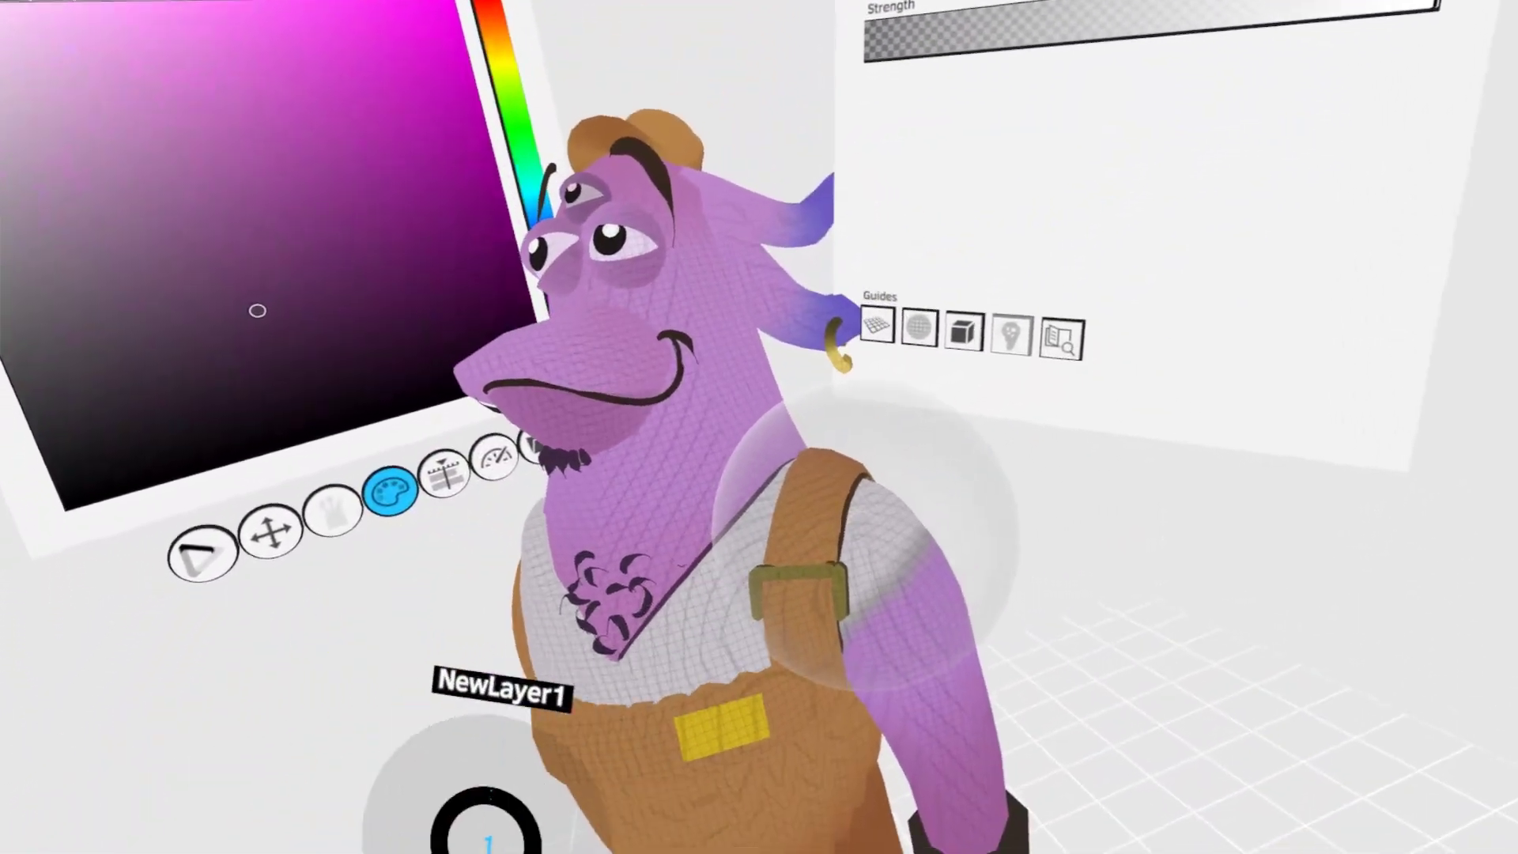
pyautogui.click(1152, 17)
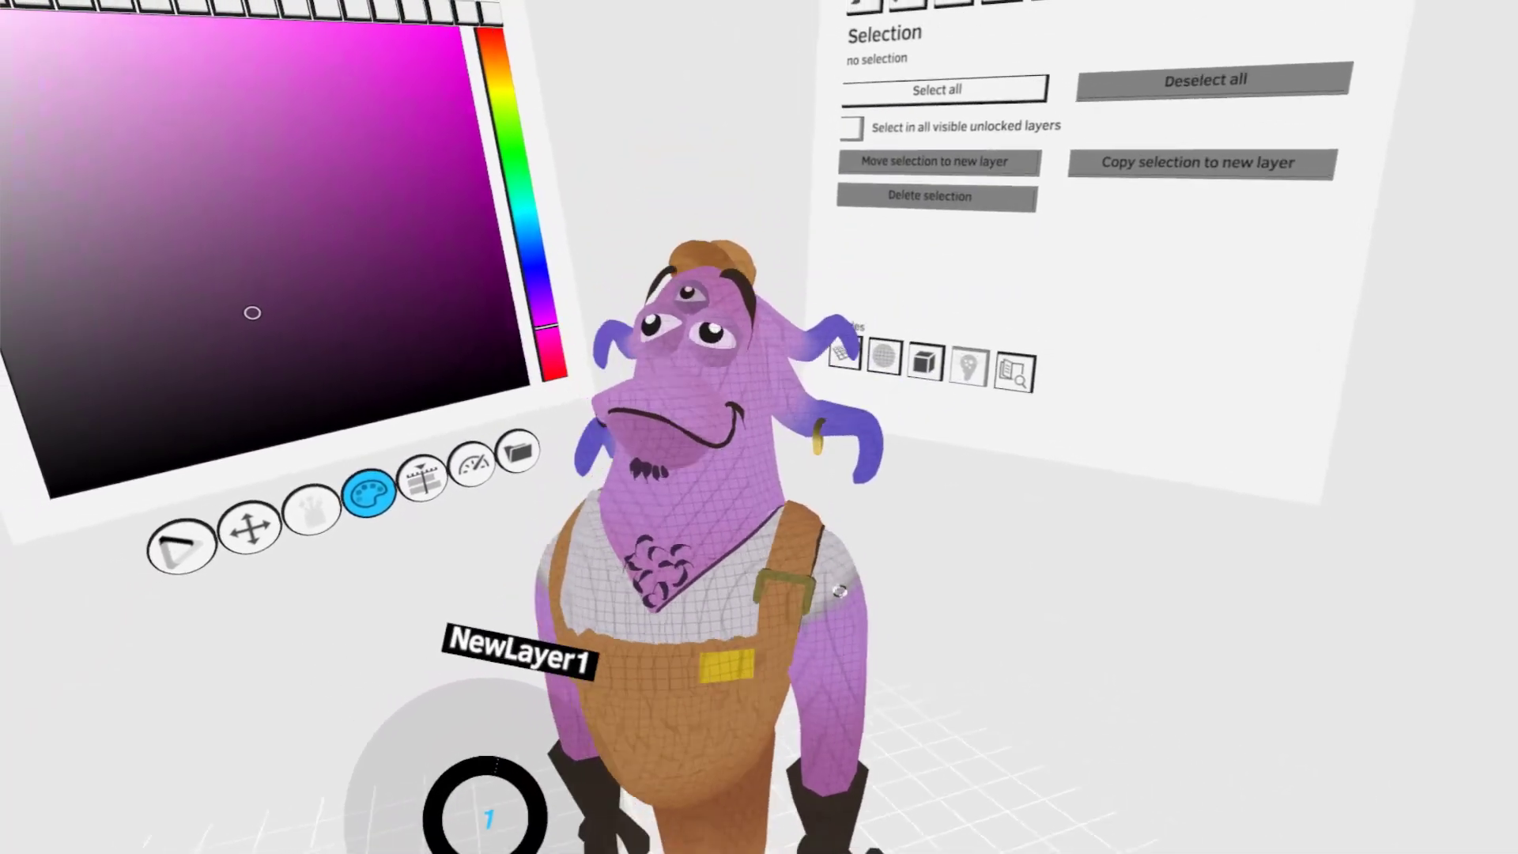
pyautogui.click(969, 332)
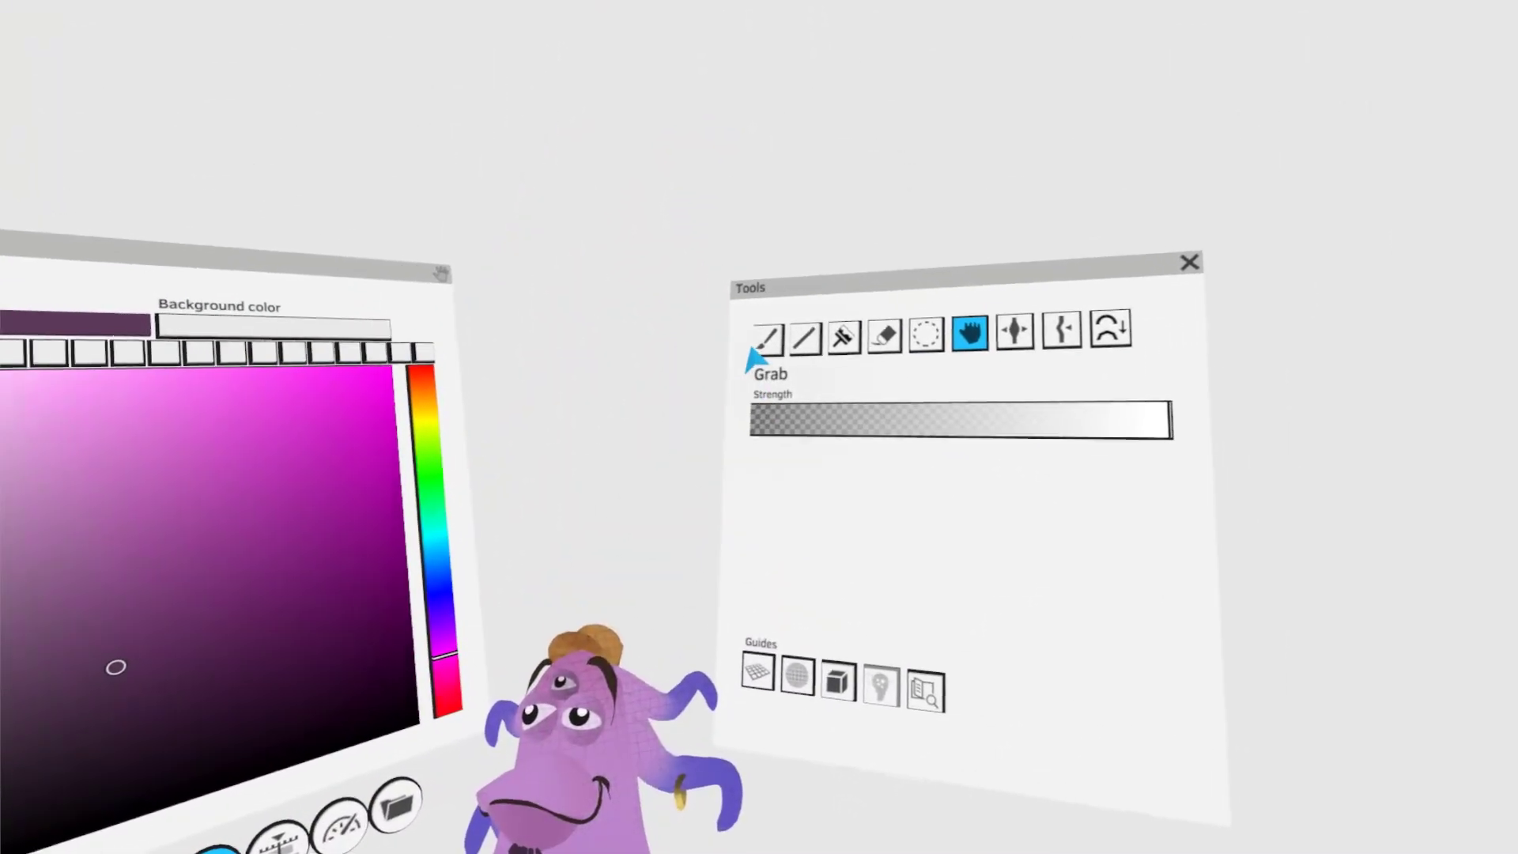
# - Paint a dark purple line along the other side of the shirt's V-neckline, from the shoulder down to the point
pyautogui.click(765, 342)
pyautogui.click(797, 334)
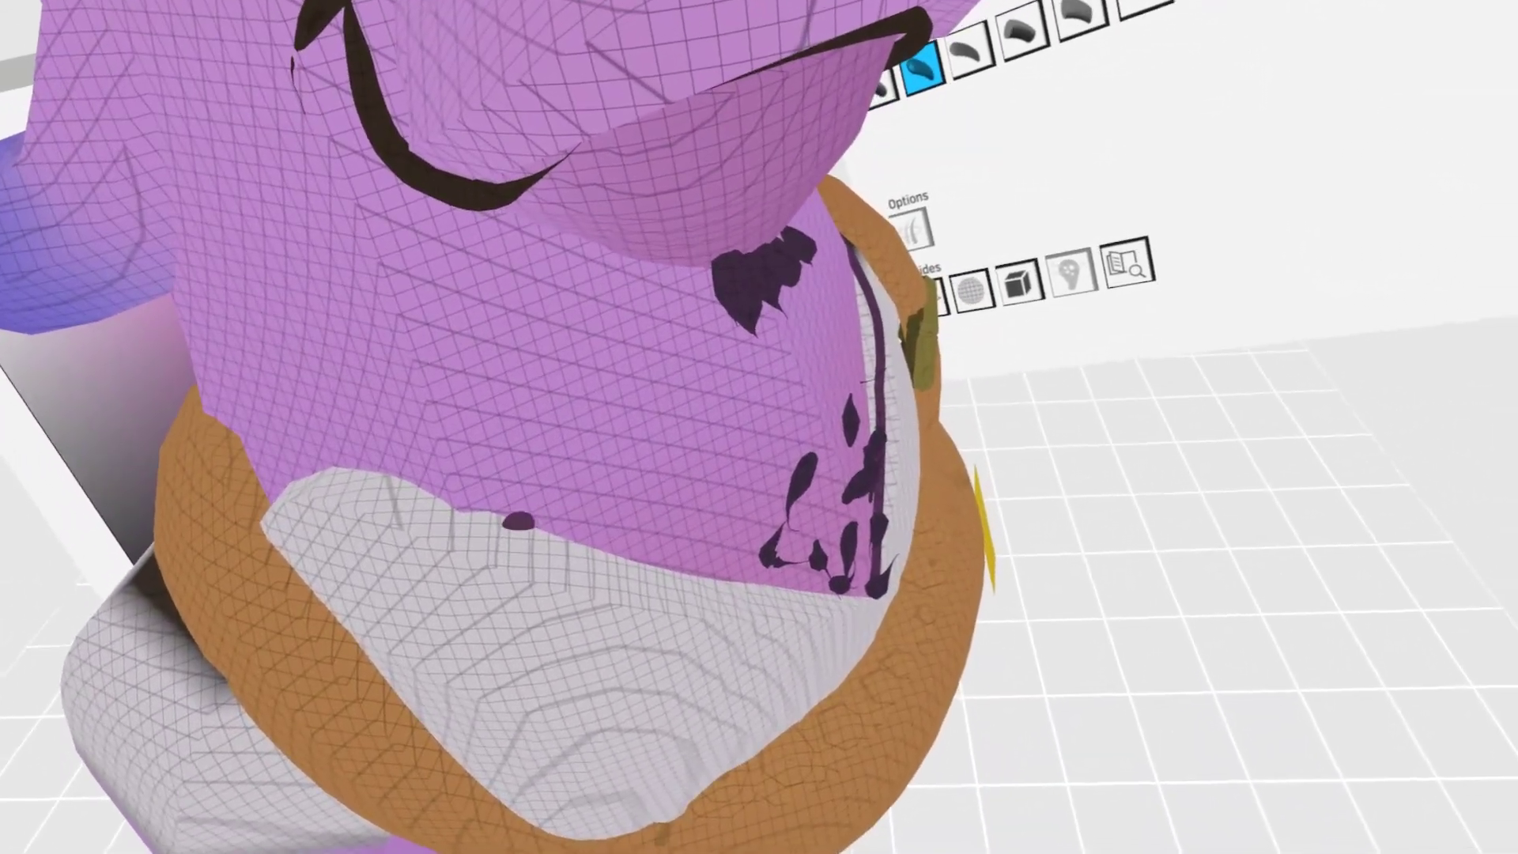
pyautogui.moveTo(519, 519); pyautogui.dragTo(711, 559)
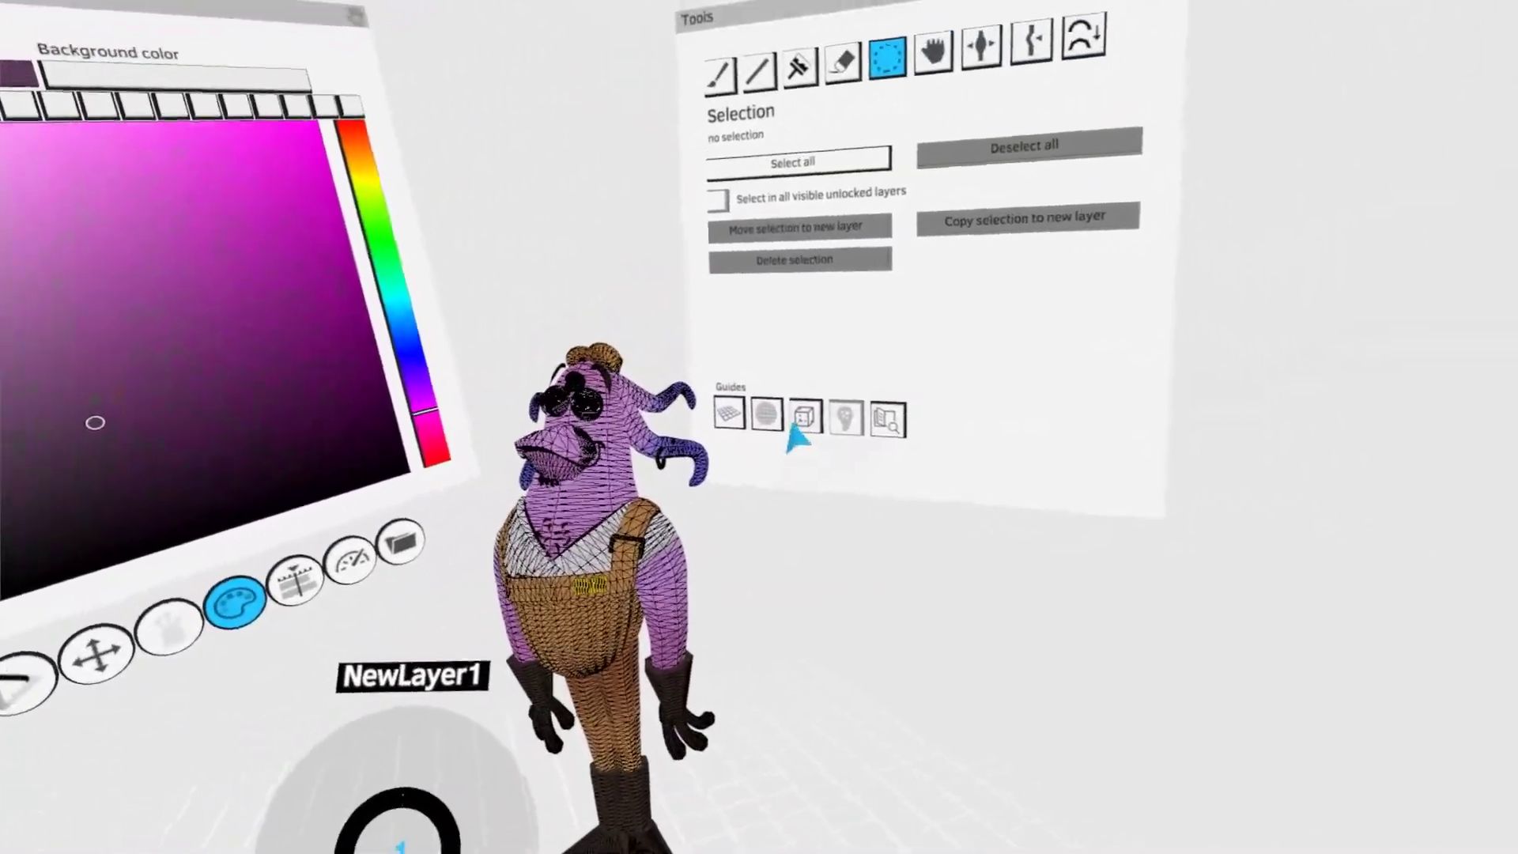
pyautogui.click(803, 419)
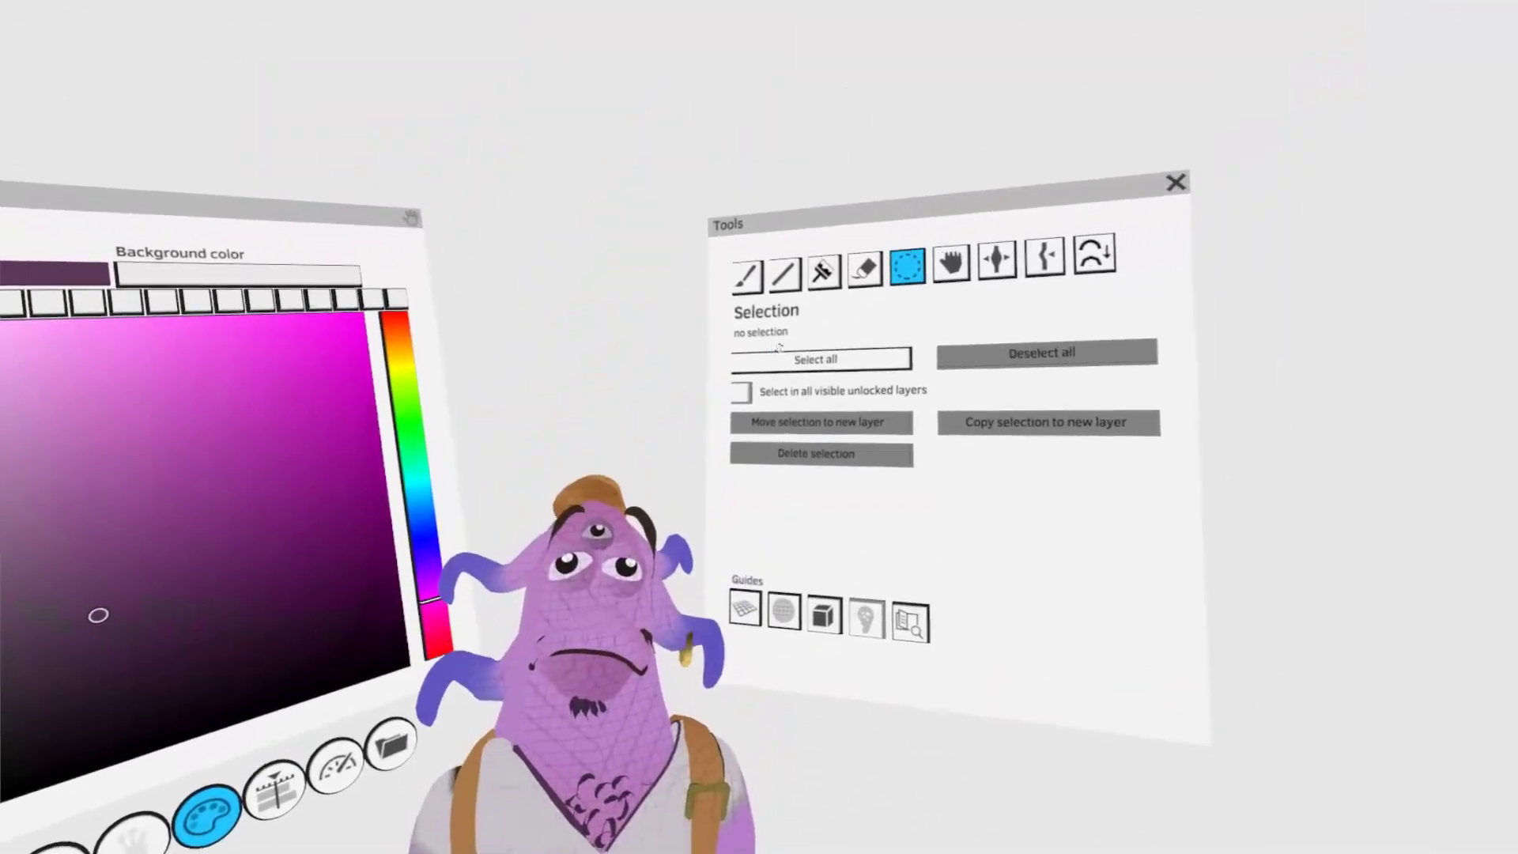
# - Paint a dark brown shadow line along the top edge of the overall's bib, following the chest
pyautogui.click(802, 231)
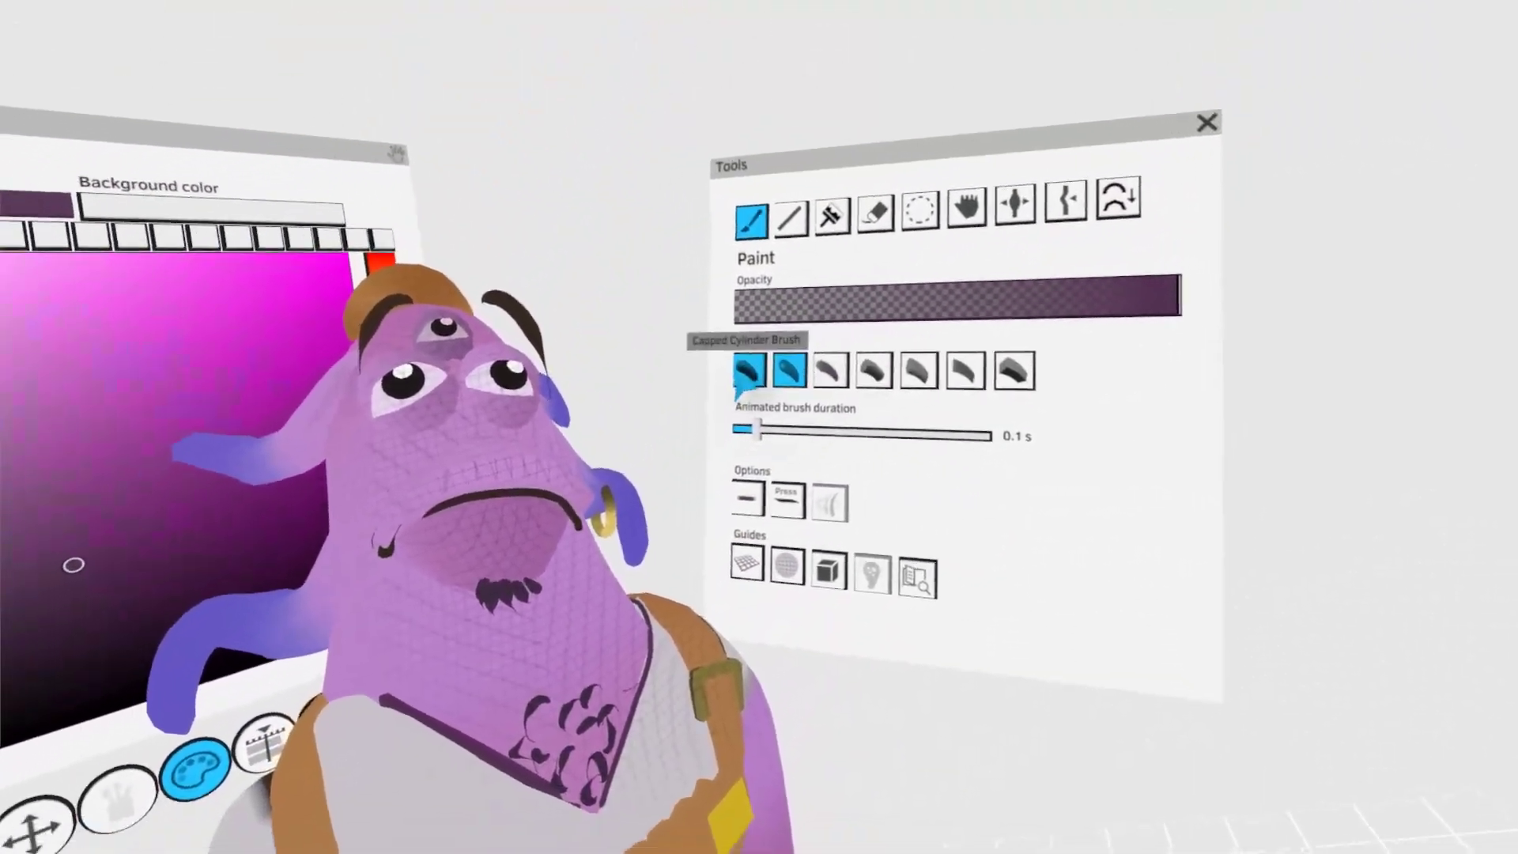
pyautogui.click(749, 369)
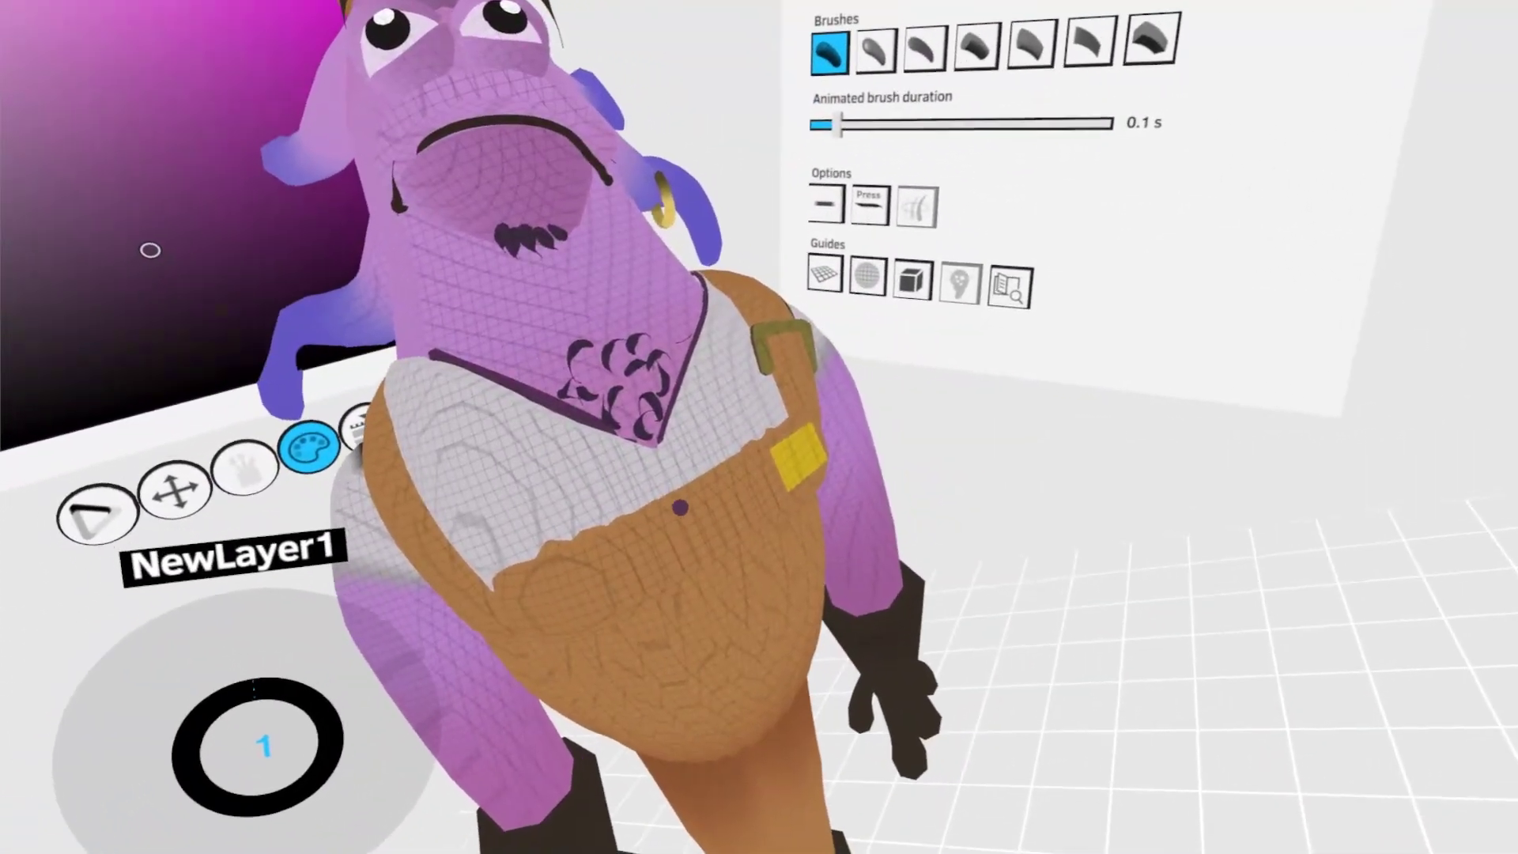
pyautogui.click(672, 545)
pyautogui.moveTo(758, 443)
pyautogui.mouseDown()
pyautogui.moveTo(810, 514)
pyautogui.moveTo(647, 466)
pyautogui.mouseUp()
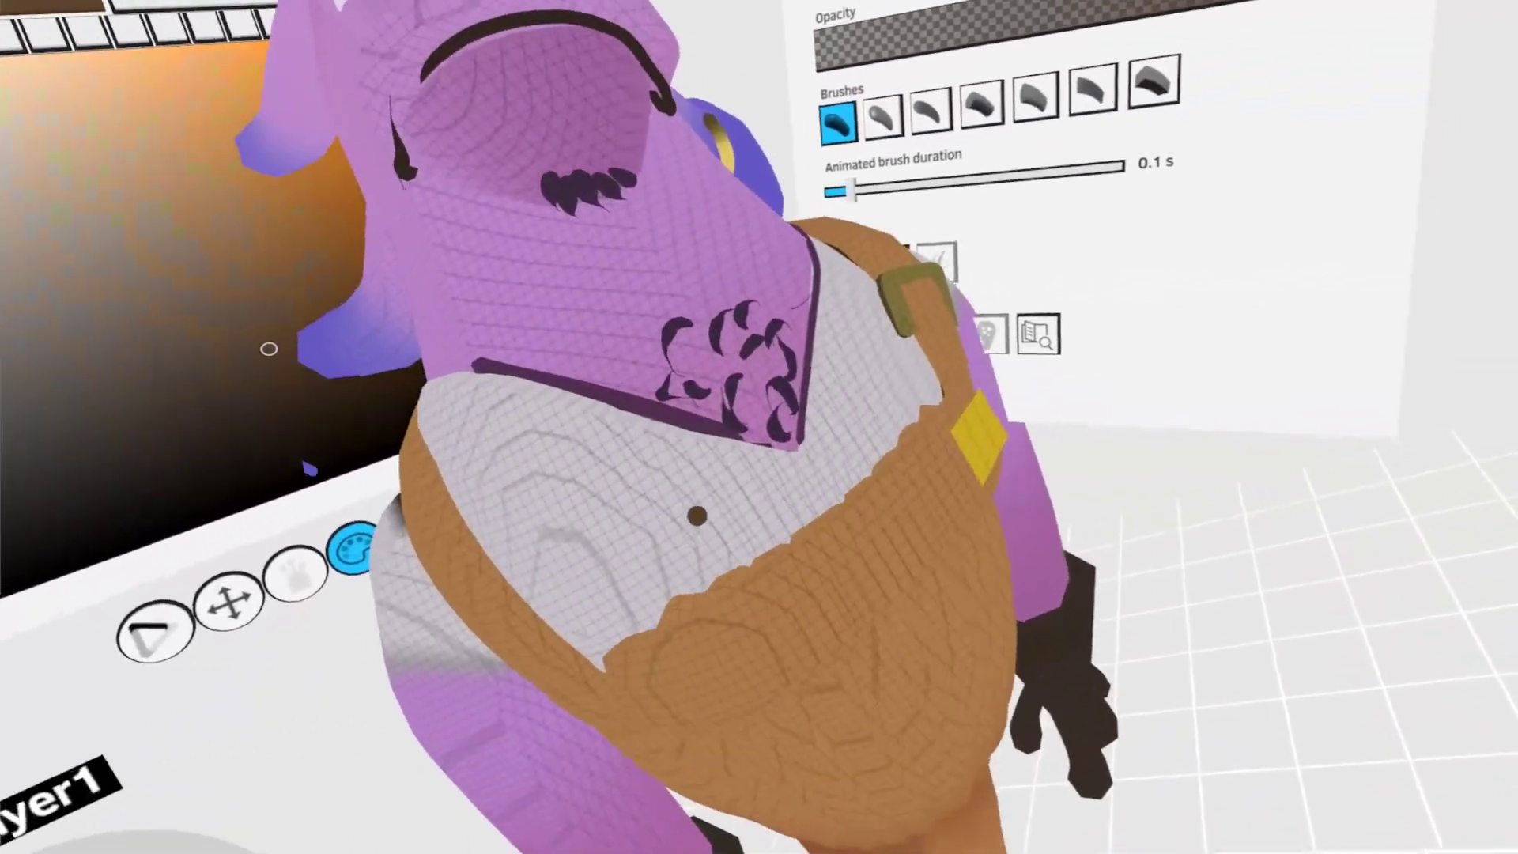
pyautogui.moveTo(628, 569)
pyautogui.mouseDown()
pyautogui.moveTo(678, 506)
pyautogui.moveTo(806, 443)
pyautogui.mouseUp()
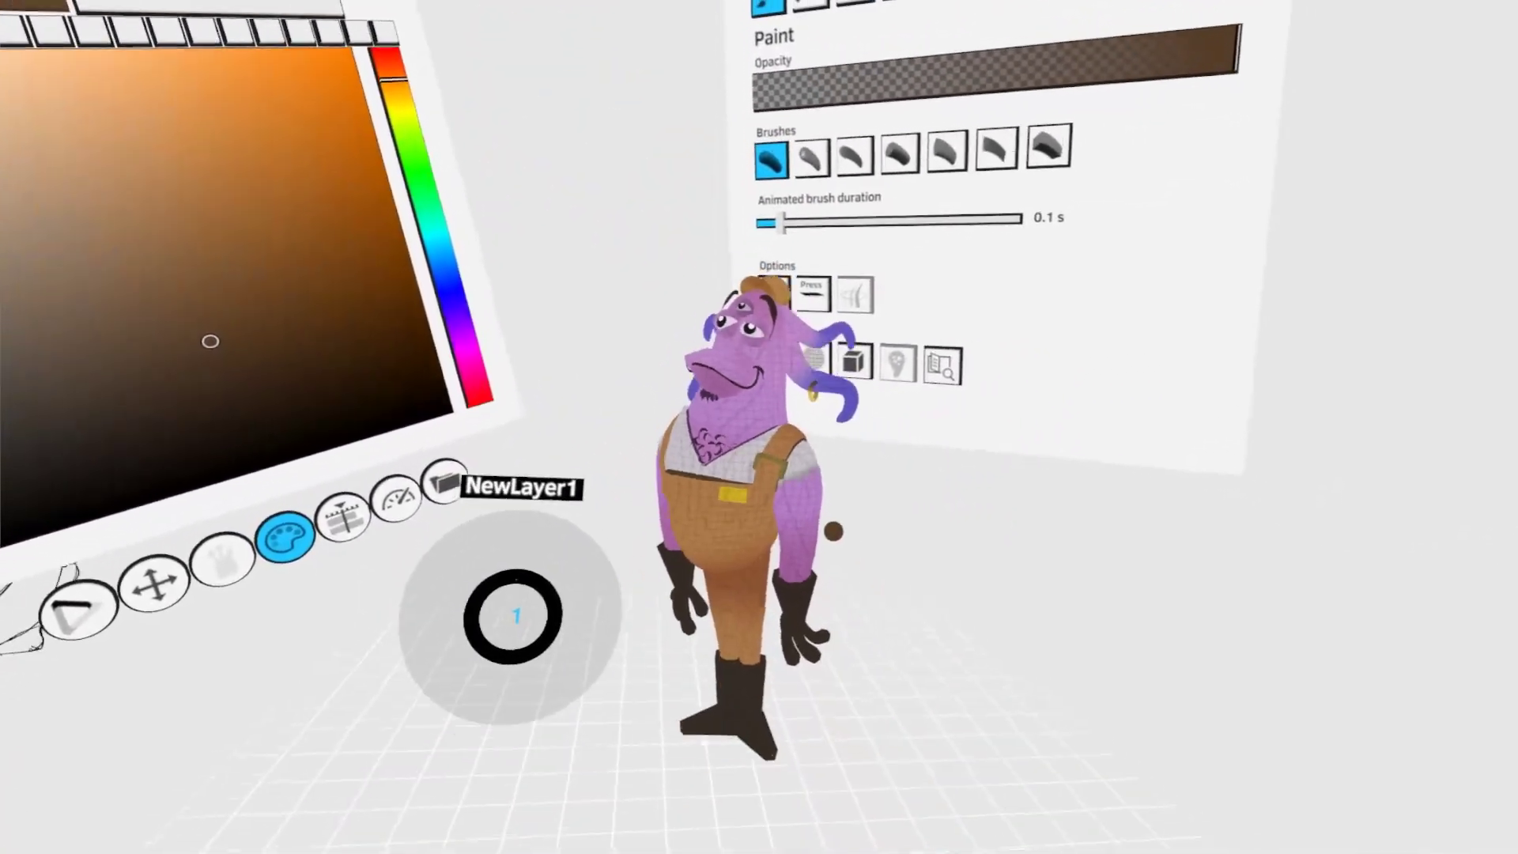
pyautogui.click(961, 4)
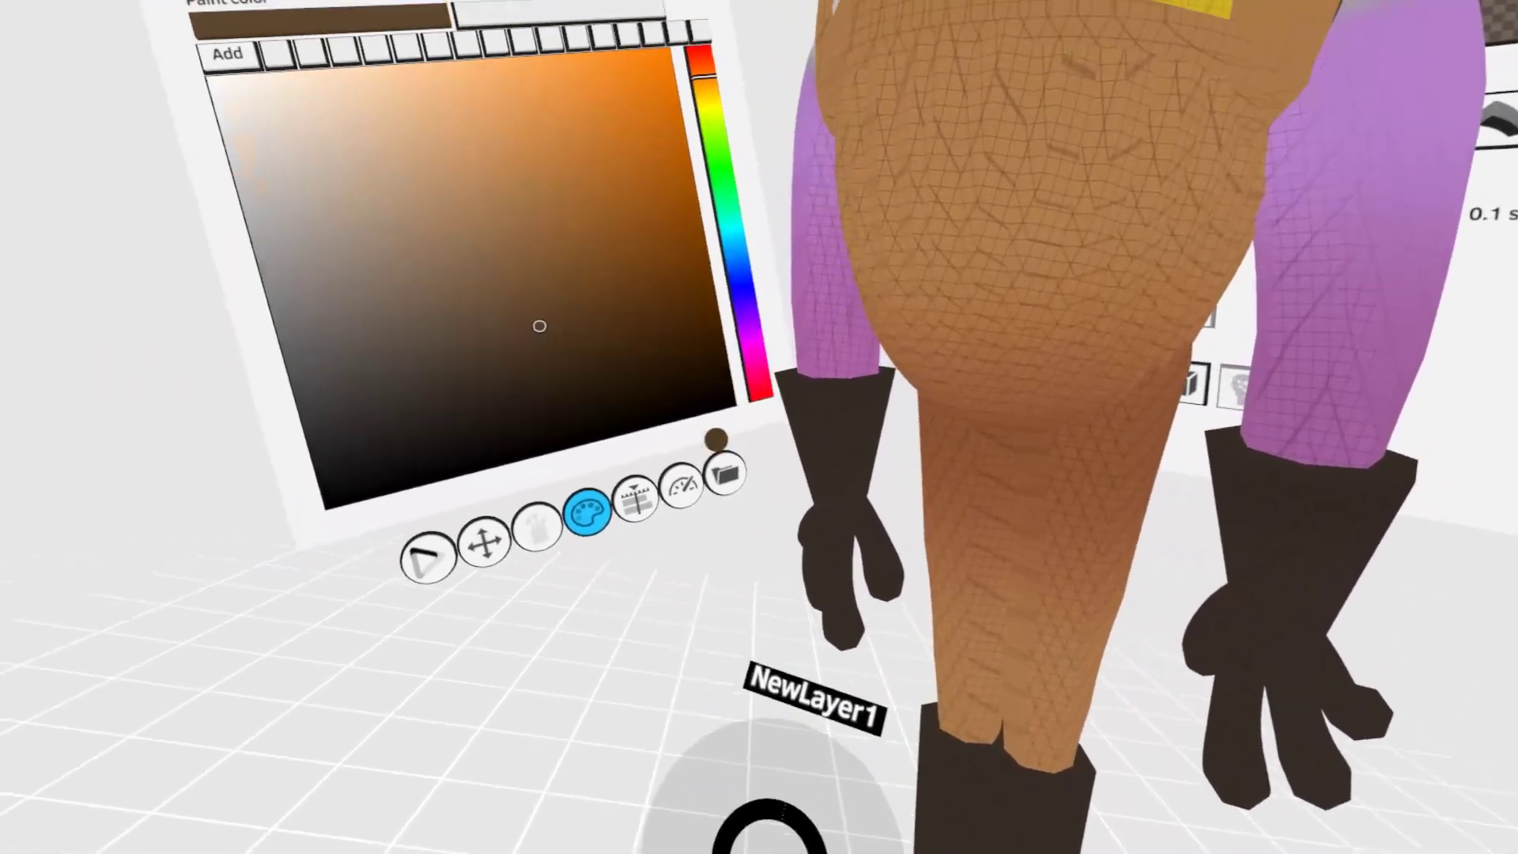
# - Paint a dark brown vertical line down the middle of the trousers to separate the legs, then select and adjust it
pyautogui.click(671, 377)
pyautogui.moveTo(673, 383)
pyautogui.mouseDown()
pyautogui.moveTo(681, 340)
pyautogui.moveTo(694, 564)
pyautogui.mouseUp()
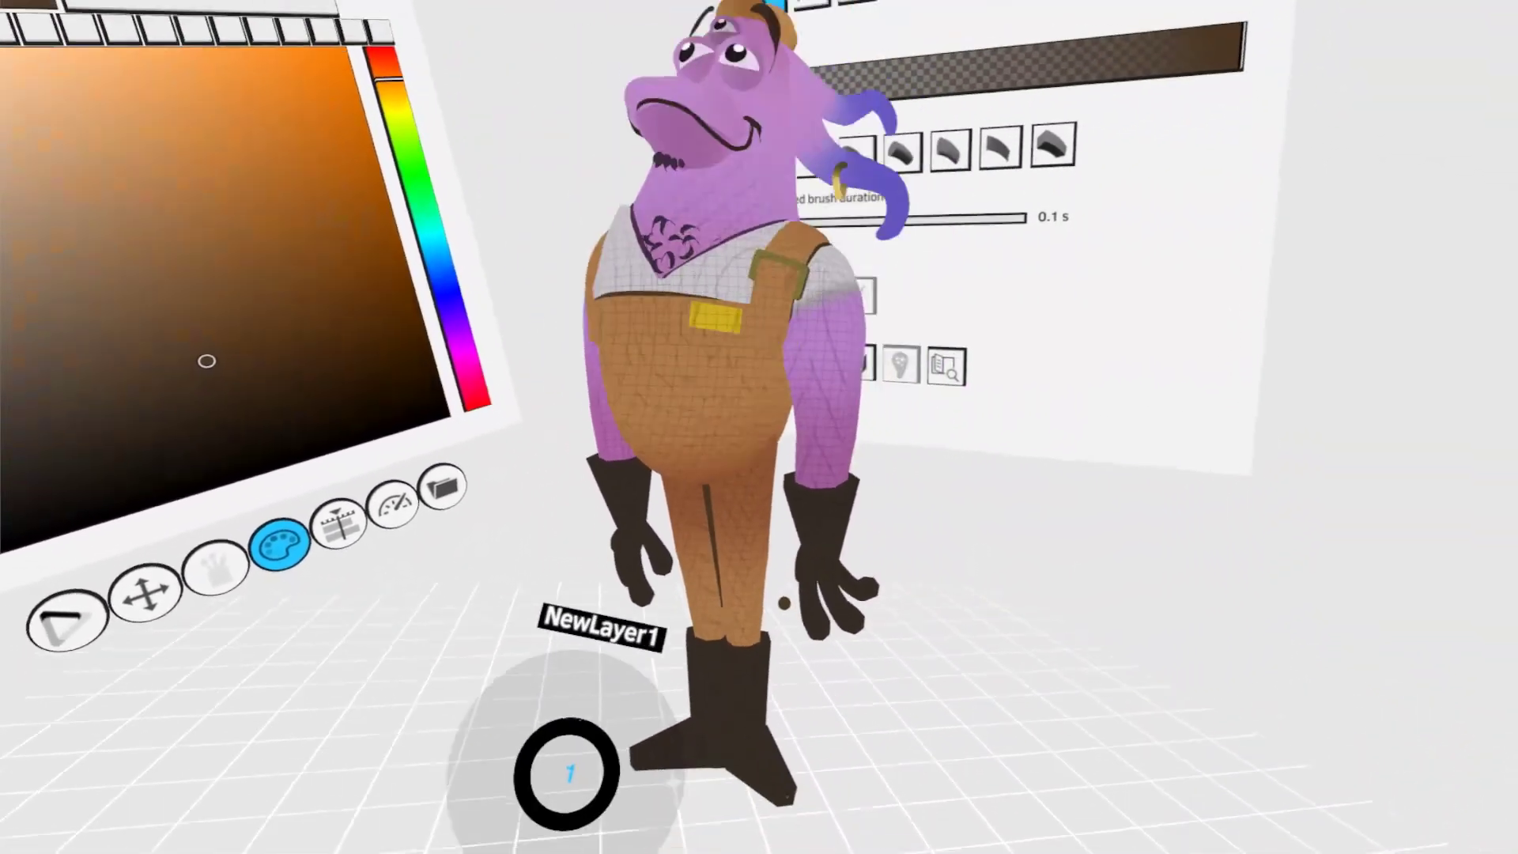
pyautogui.press('s')
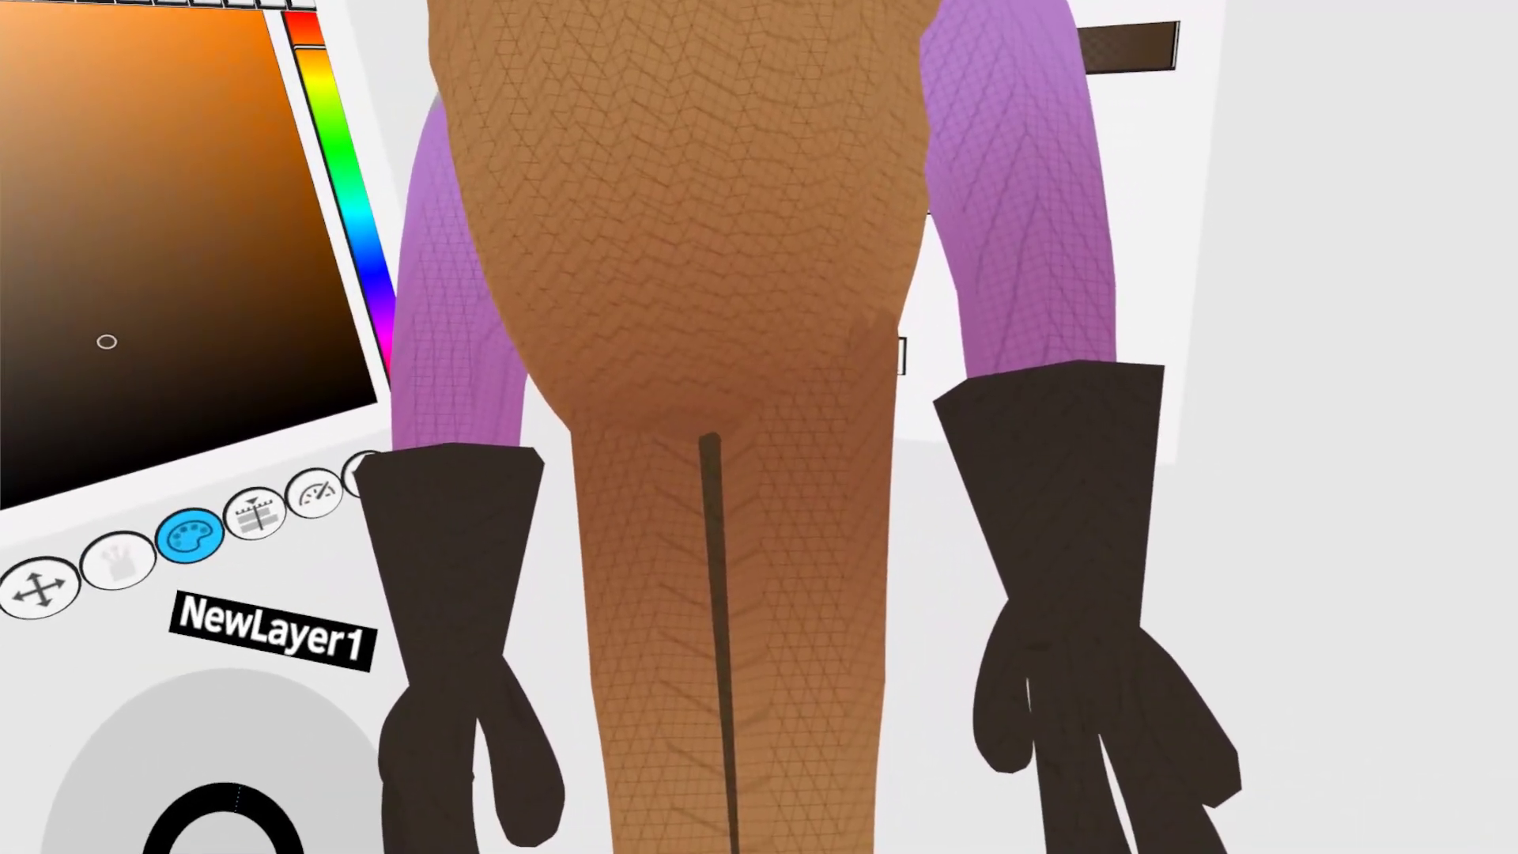
pyautogui.moveTo(709, 437); pyautogui.dragTo(457, 366)
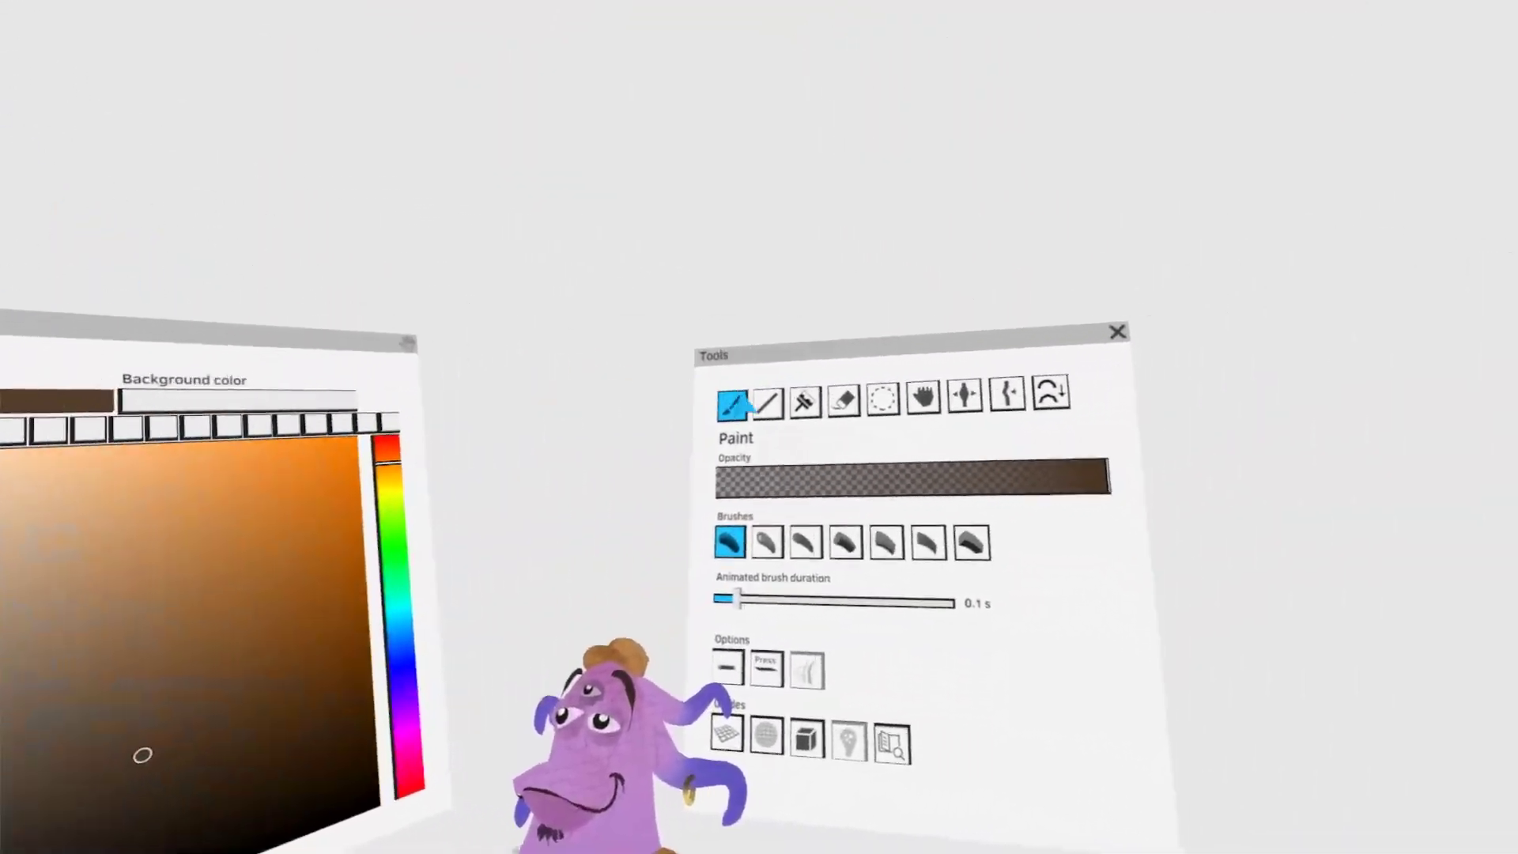
# - Switch to Colorize with the Dodge blend mode and pick an orange-brown paint colour
pyautogui.click(1133, 358)
pyautogui.click(996, 419)
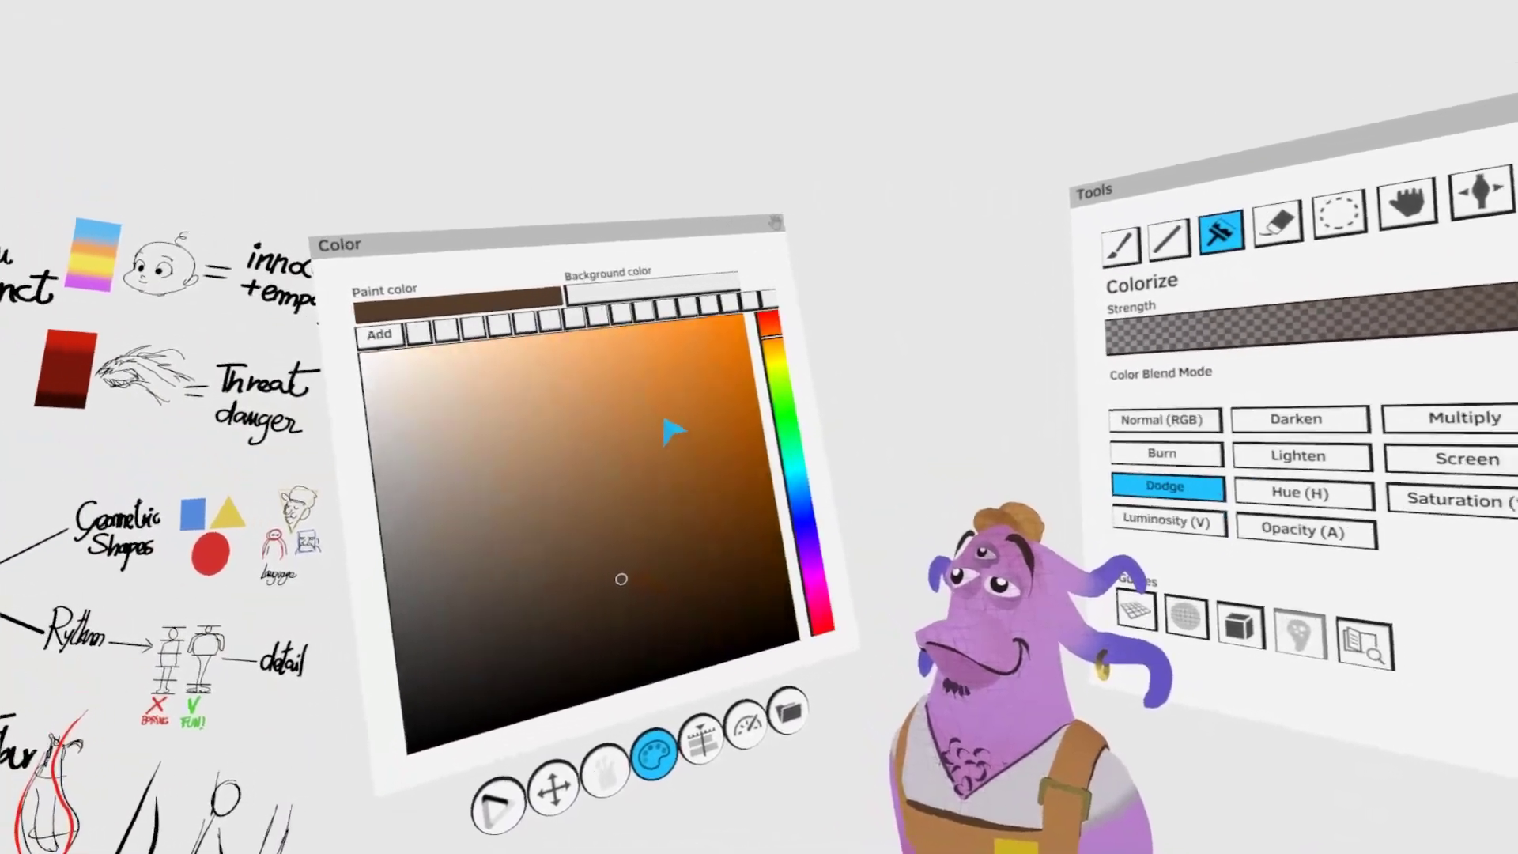
pyautogui.click(505, 335)
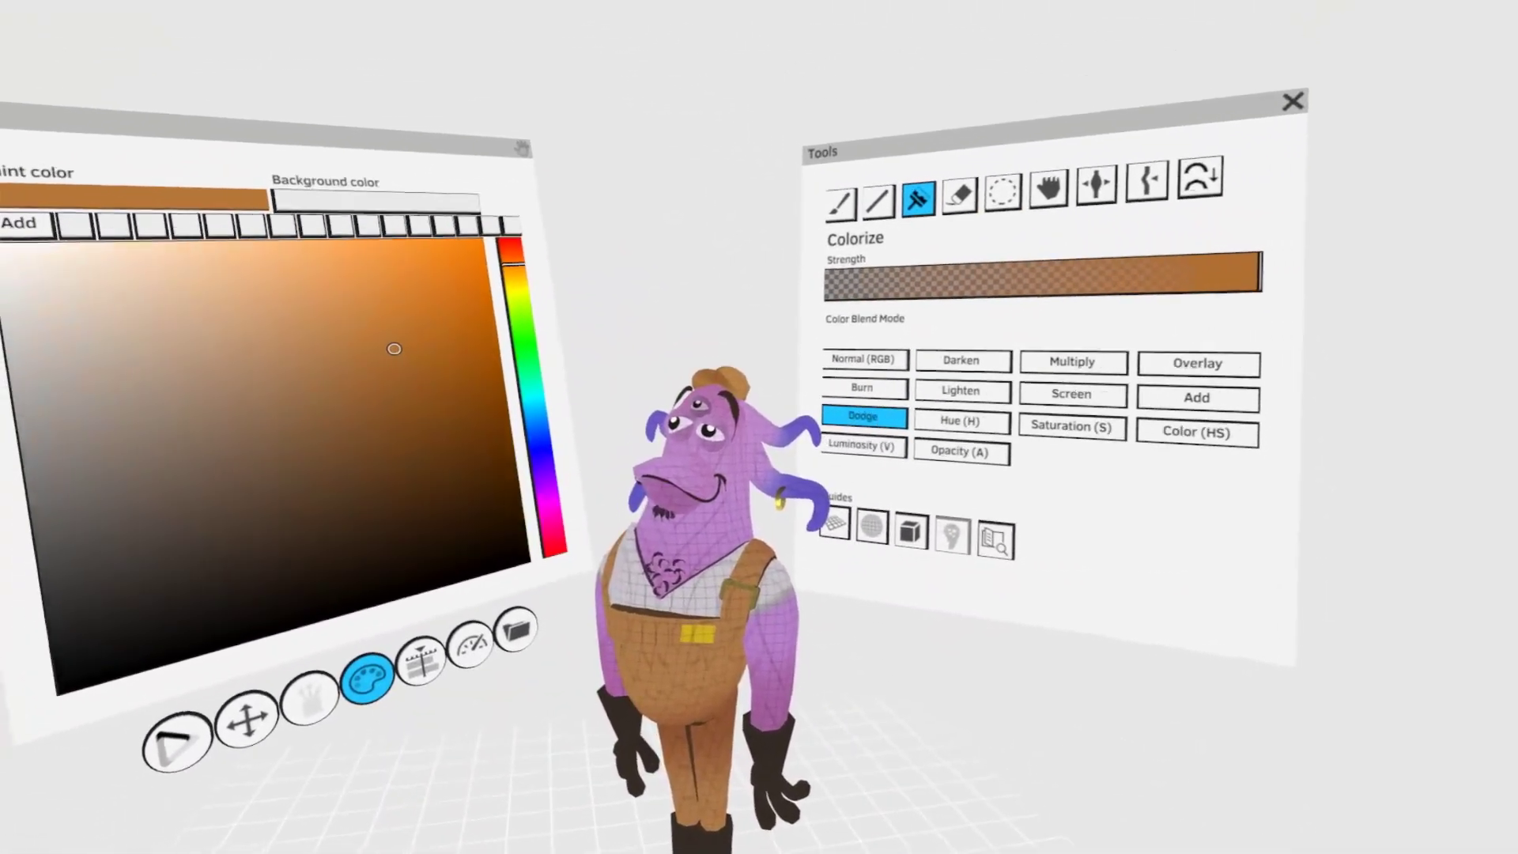
# - Select the pupil detail on one of the lower eyes and reposition its white highlight
pyautogui.click(1002, 192)
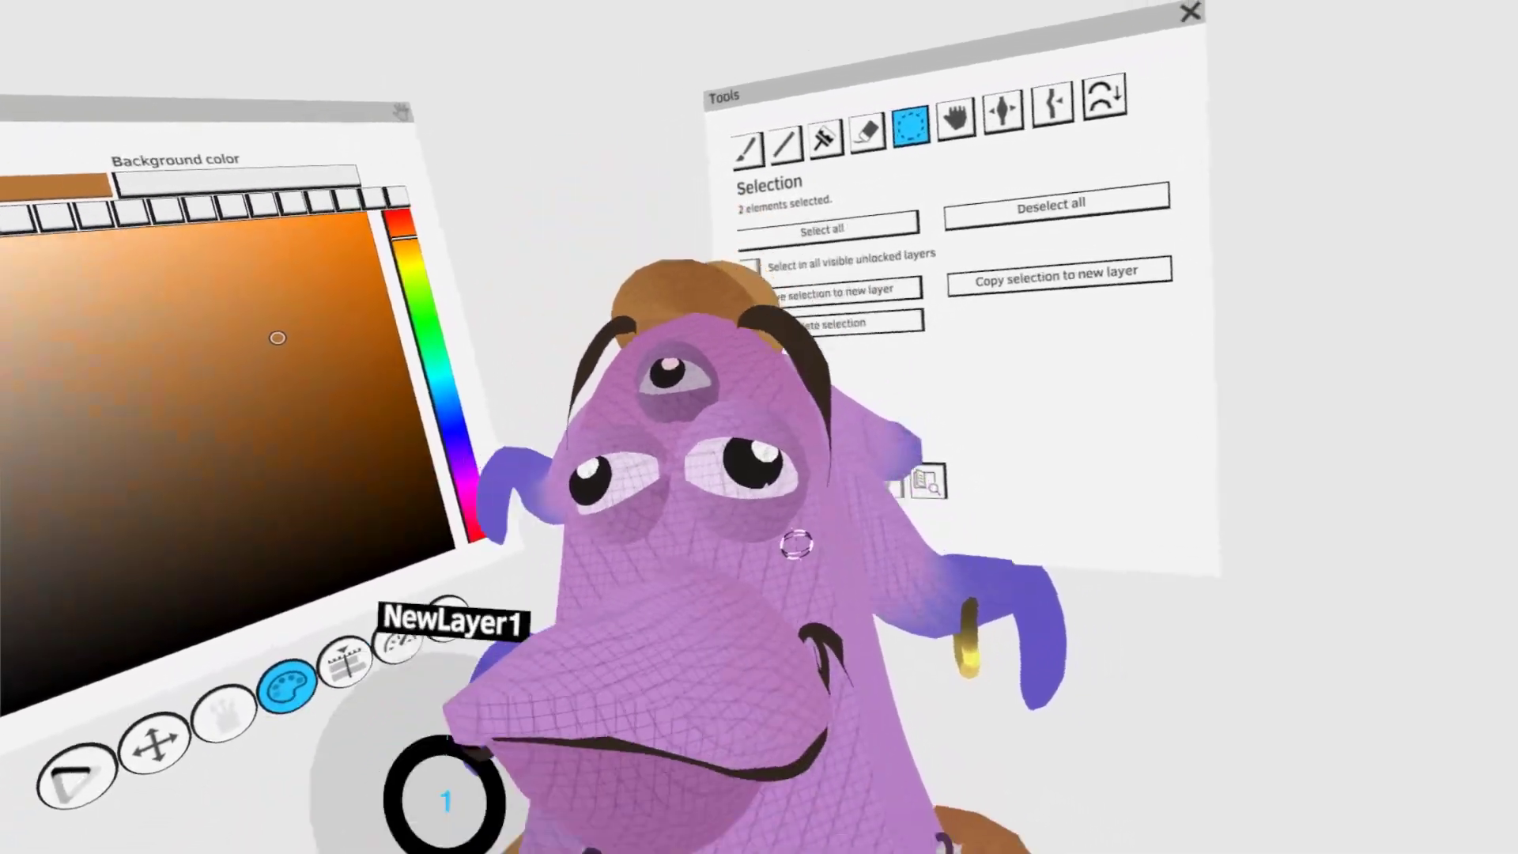
pyautogui.click(833, 95)
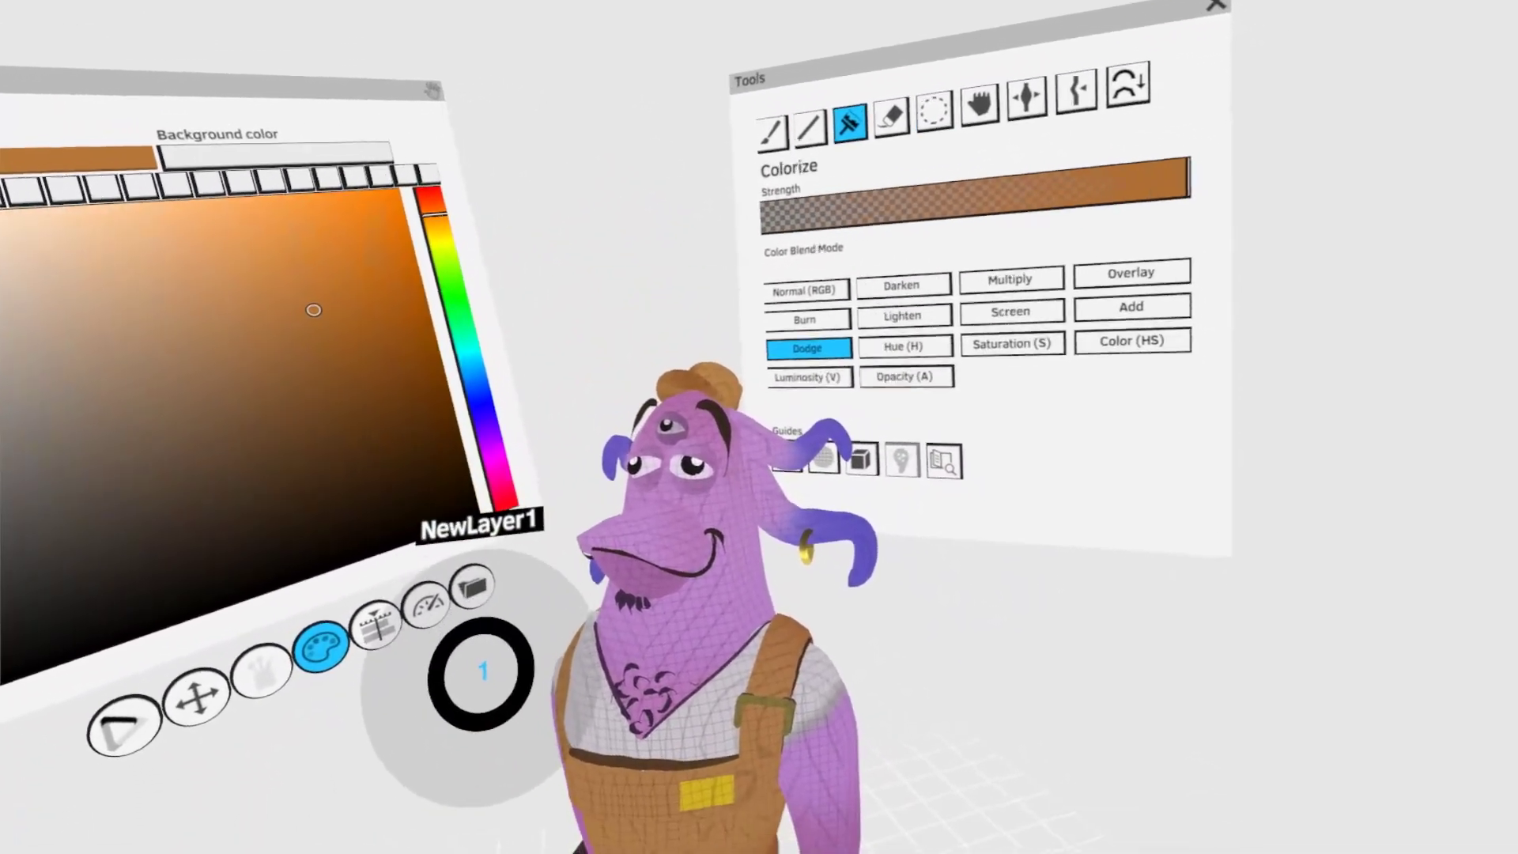
pyautogui.click(954, 109)
pyautogui.press('Escape')
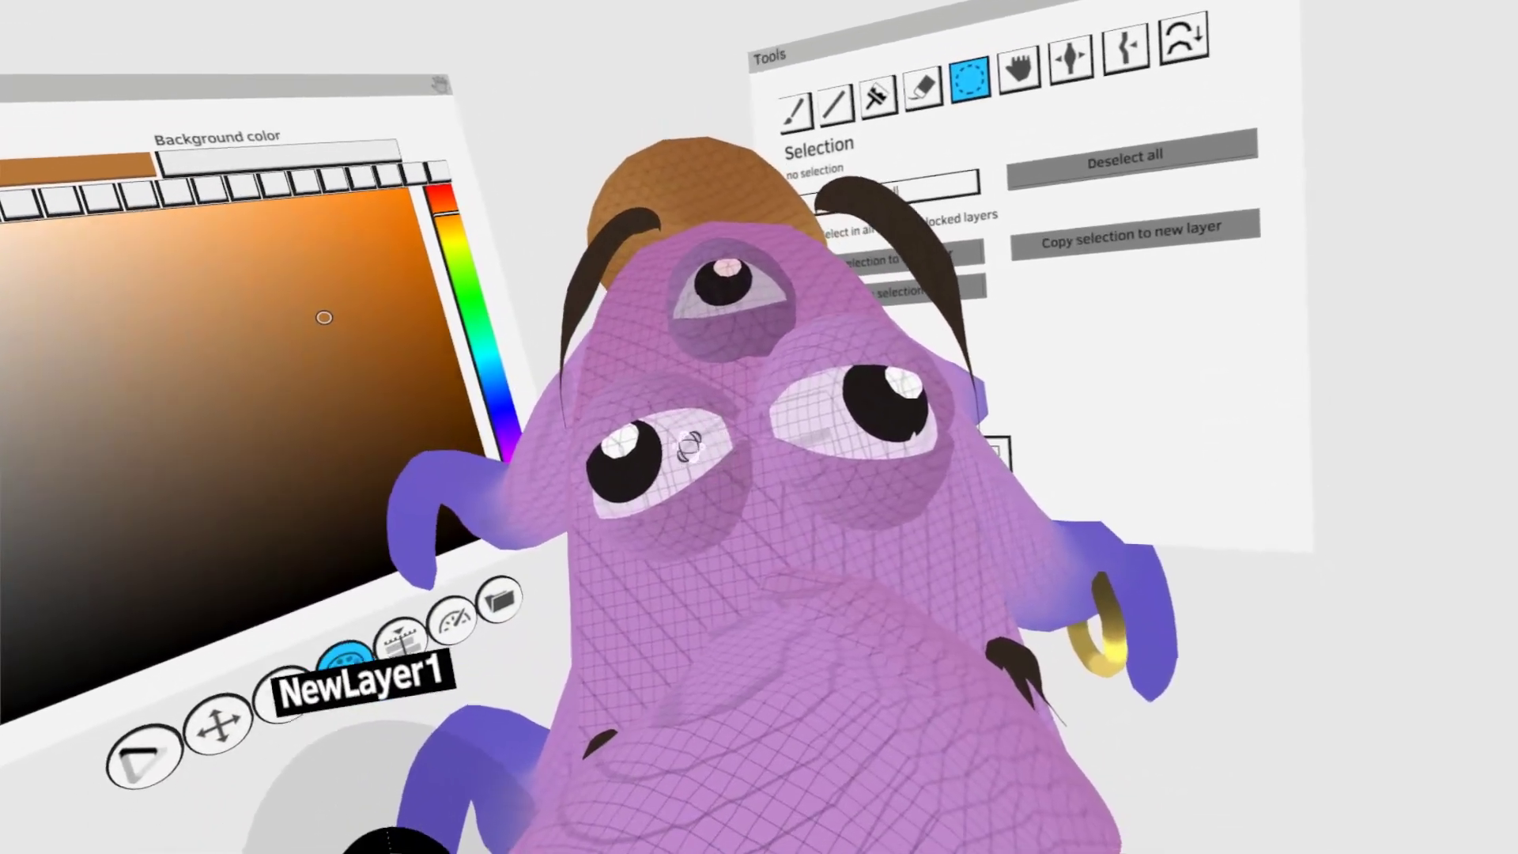
pyautogui.click(639, 453)
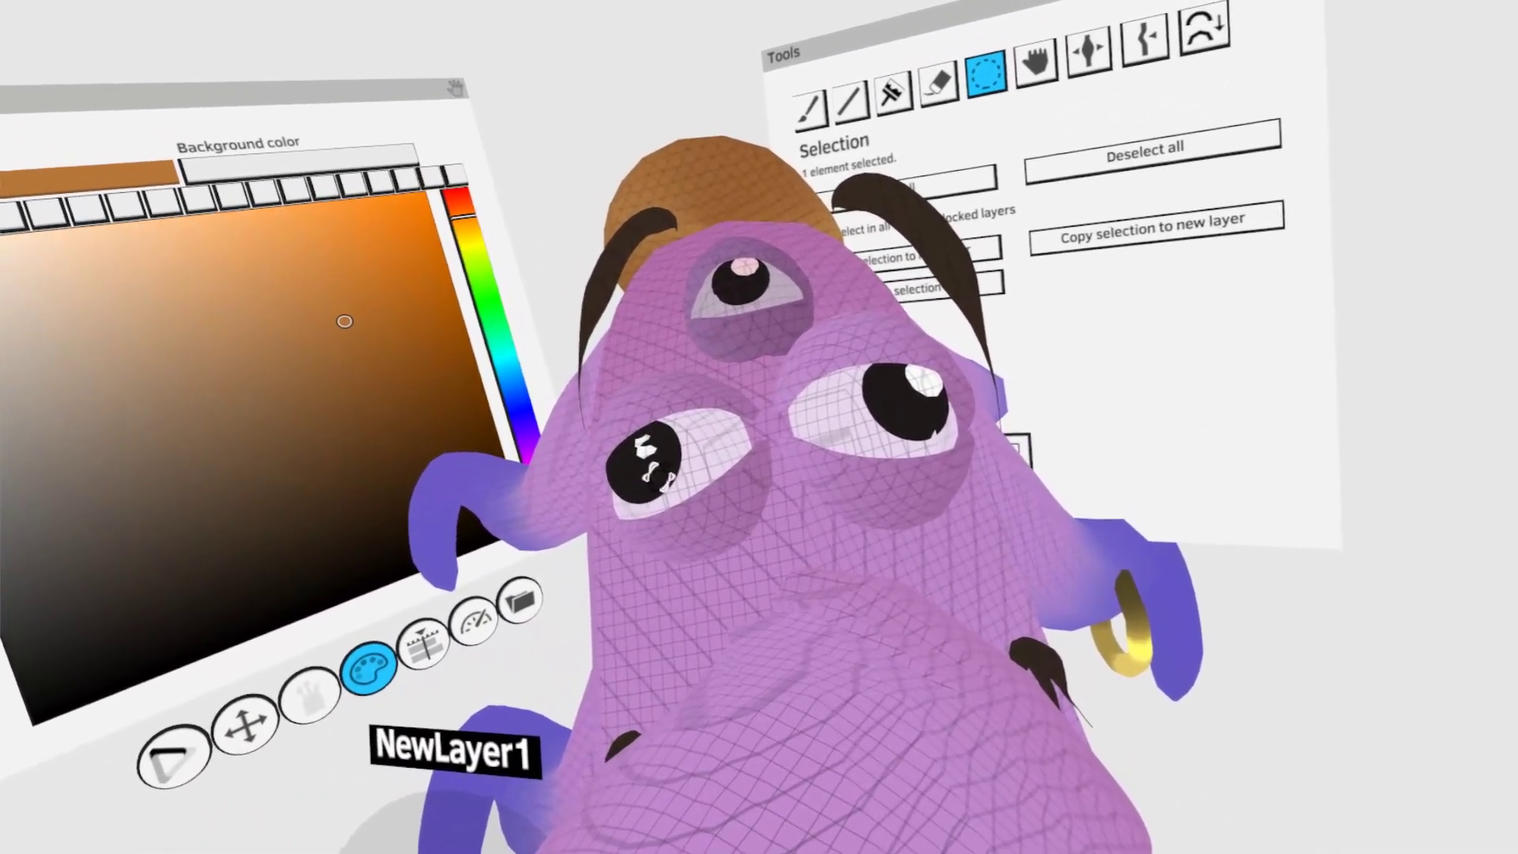
pyautogui.click(658, 461)
pyautogui.moveTo(656, 457); pyautogui.dragTo(670, 428)
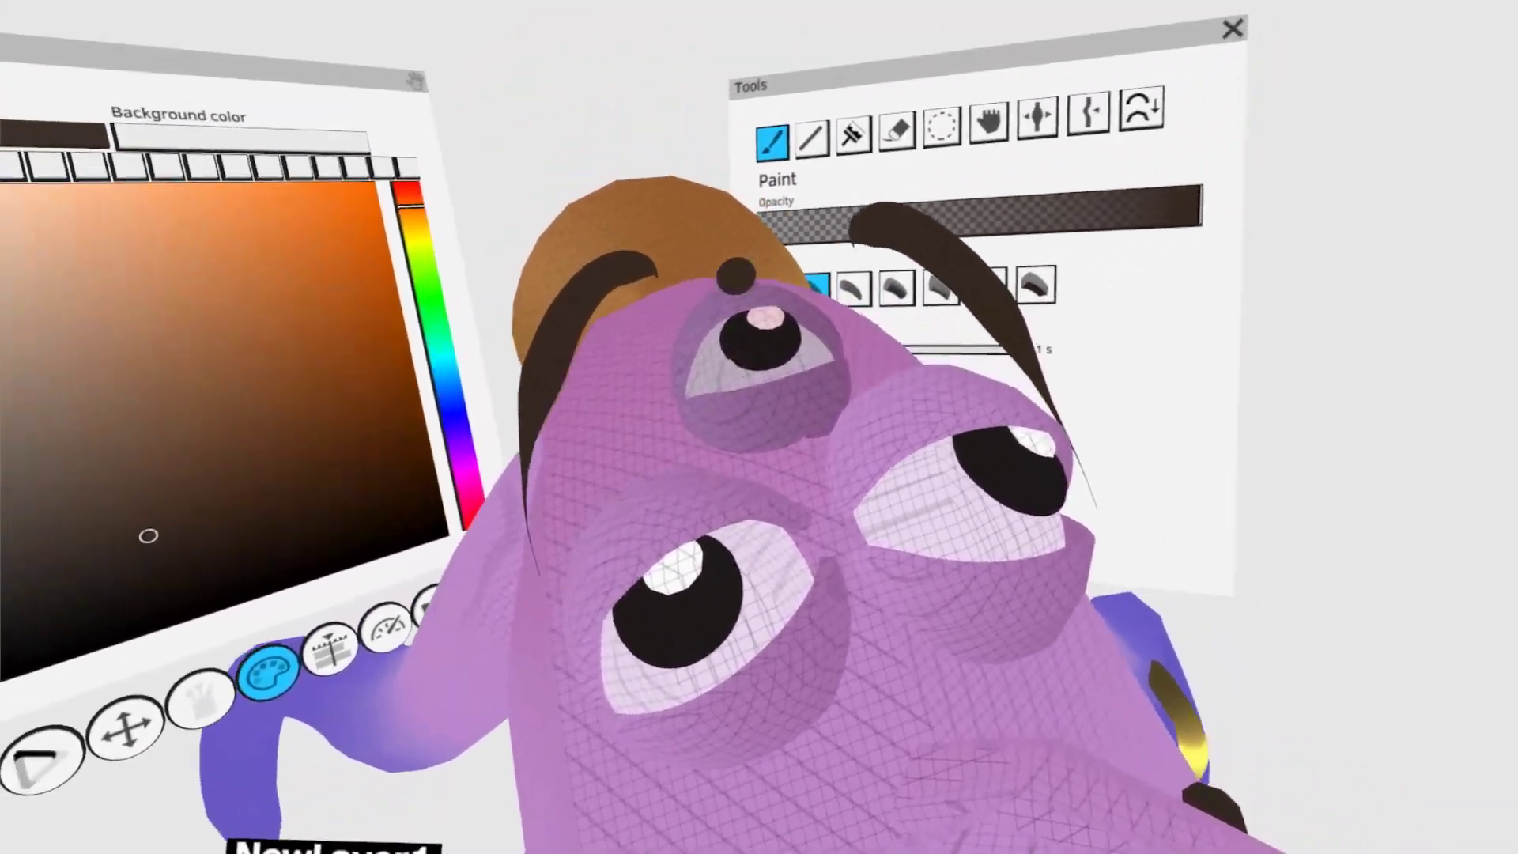
# - Paint a short dark brown stroke beside a lower eye, rotate it over the lid and bend it along the eyelid with Grab
pyautogui.moveTo(617, 554); pyautogui.dragTo(632, 341)
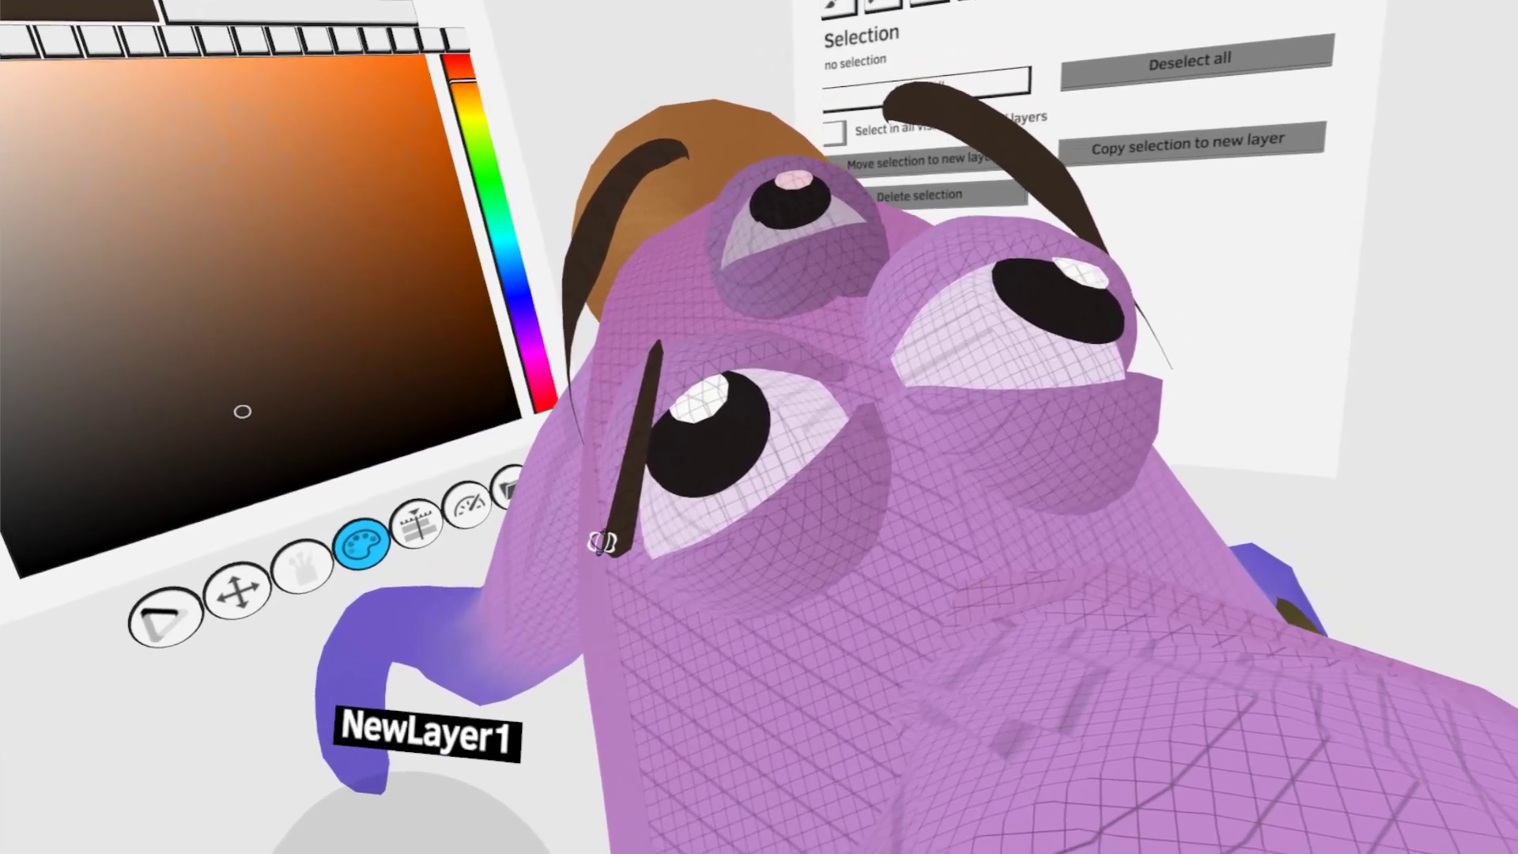
pyautogui.moveTo(627, 454); pyautogui.dragTo(630, 405)
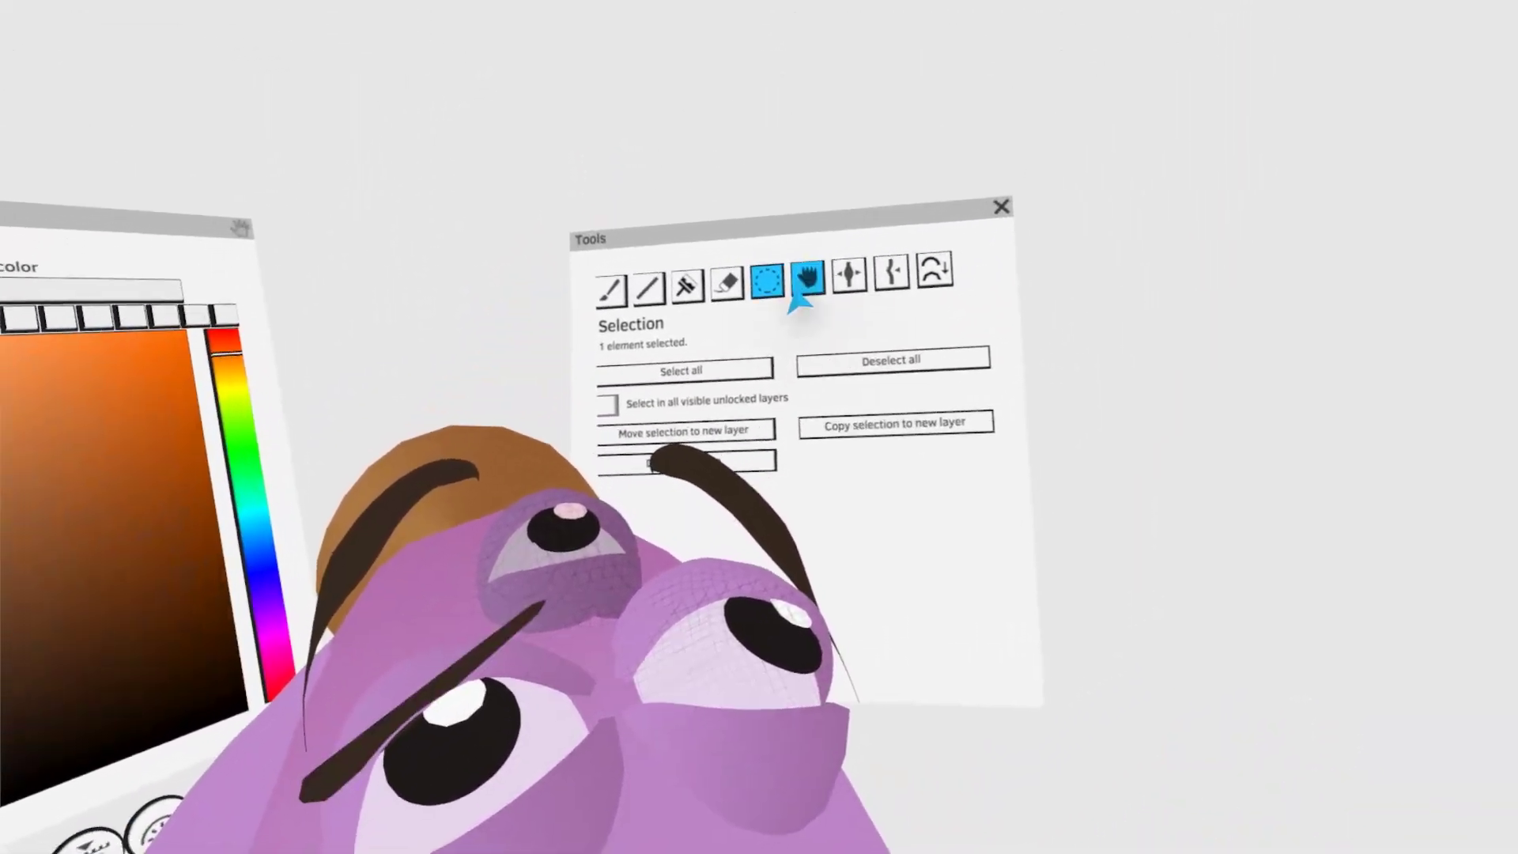
pyautogui.click(806, 283)
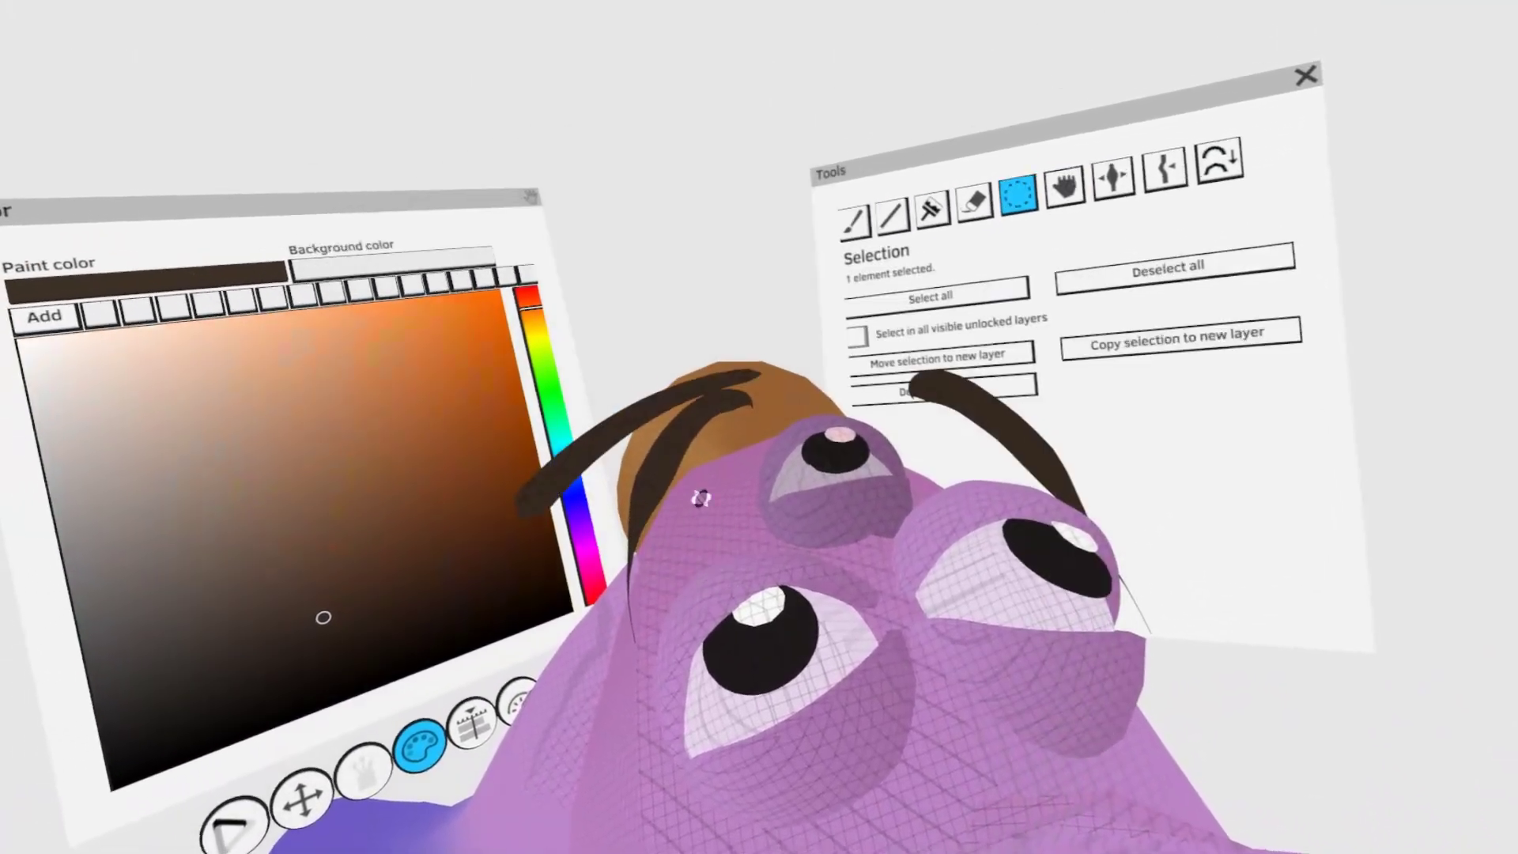
pyautogui.moveTo(701, 499)
pyautogui.mouseDown()
pyautogui.moveTo(667, 451)
pyautogui.moveTo(681, 499)
pyautogui.moveTo(676, 466)
pyautogui.mouseUp()
pyautogui.press('g')
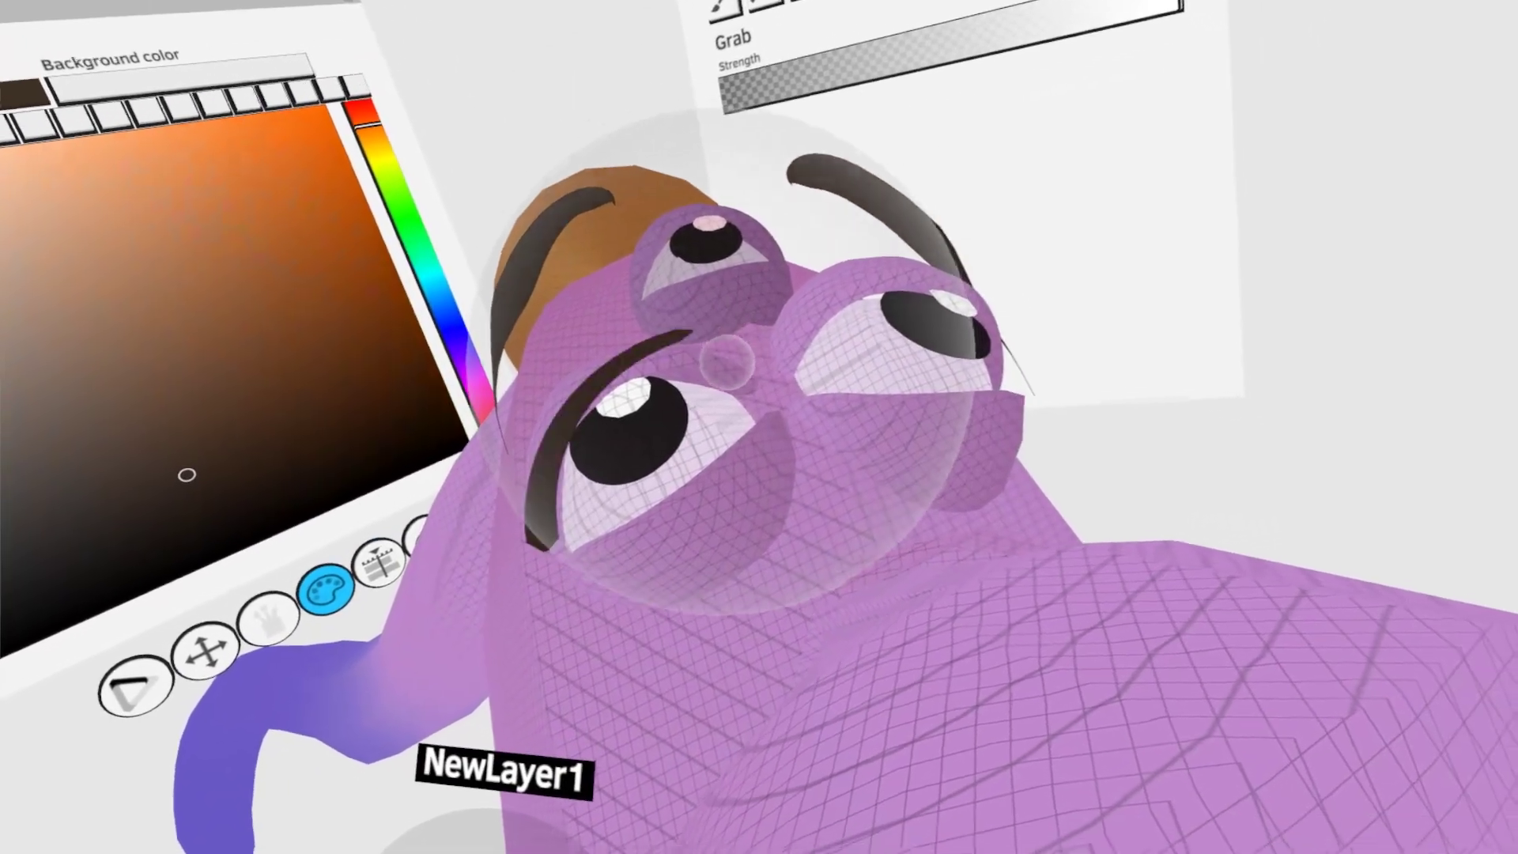
pyautogui.moveTo(735, 362); pyautogui.dragTo(742, 379)
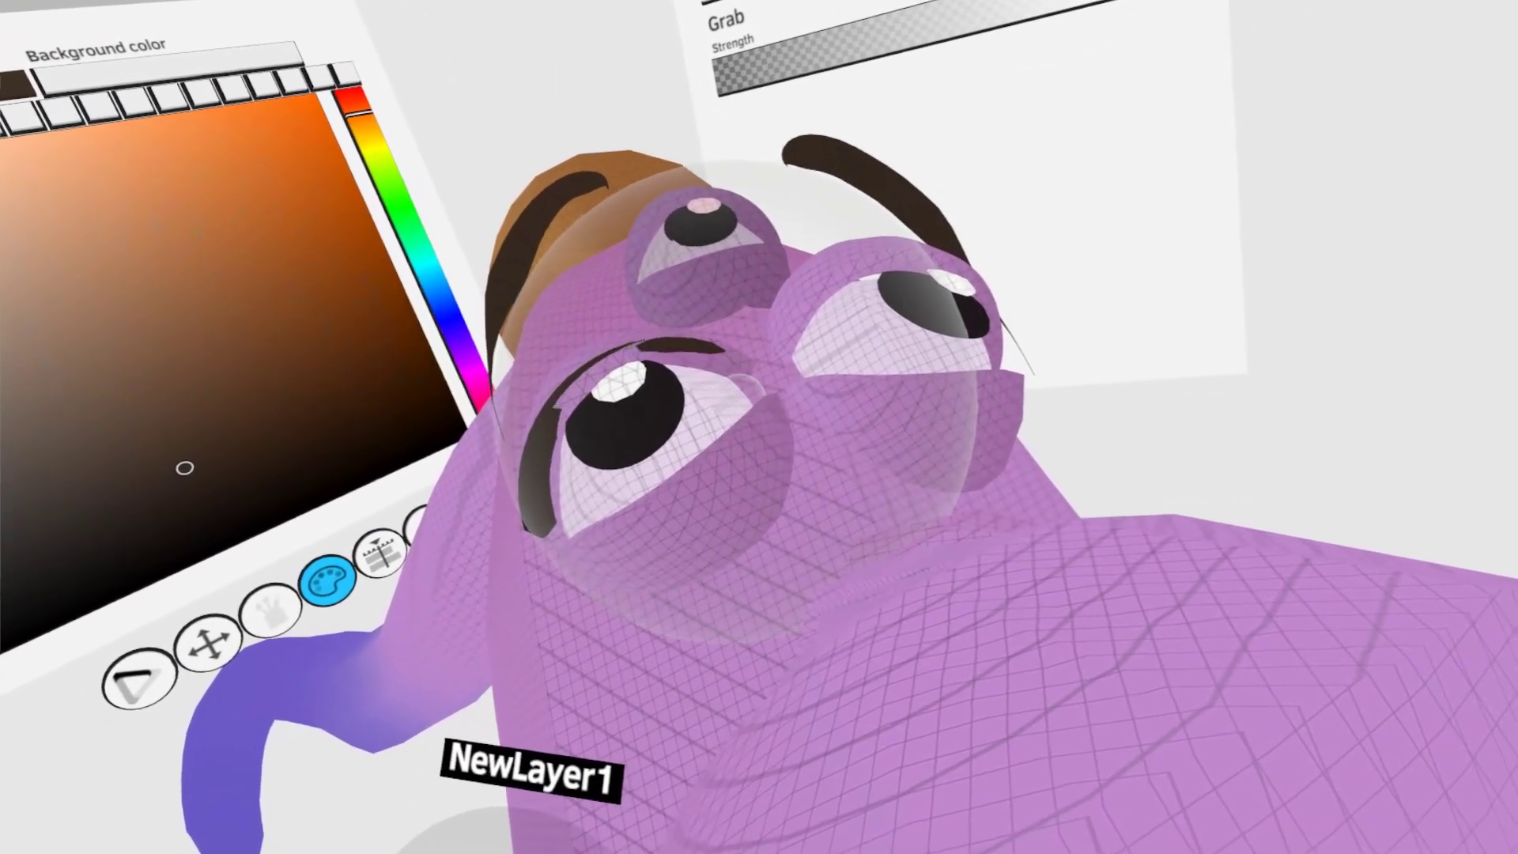
pyautogui.moveTo(734, 413); pyautogui.dragTo(662, 633, button='middle')
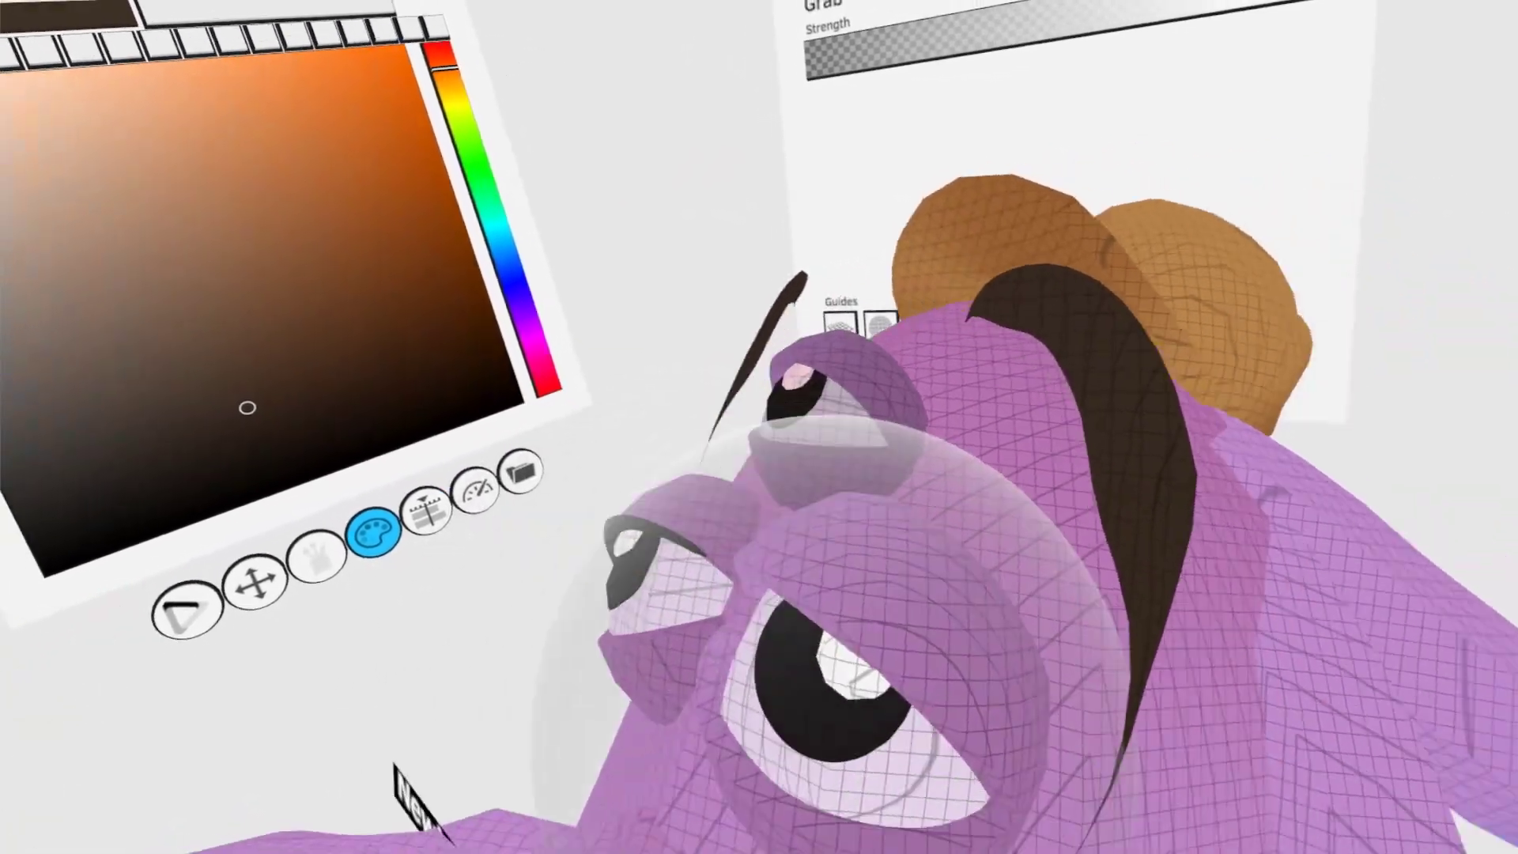
# - Refine the dark brown eyelid line with Grab from several sides so that it hugs the lid's edge
pyautogui.moveTo(830, 715); pyautogui.dragTo(1099, 695, button='middle')
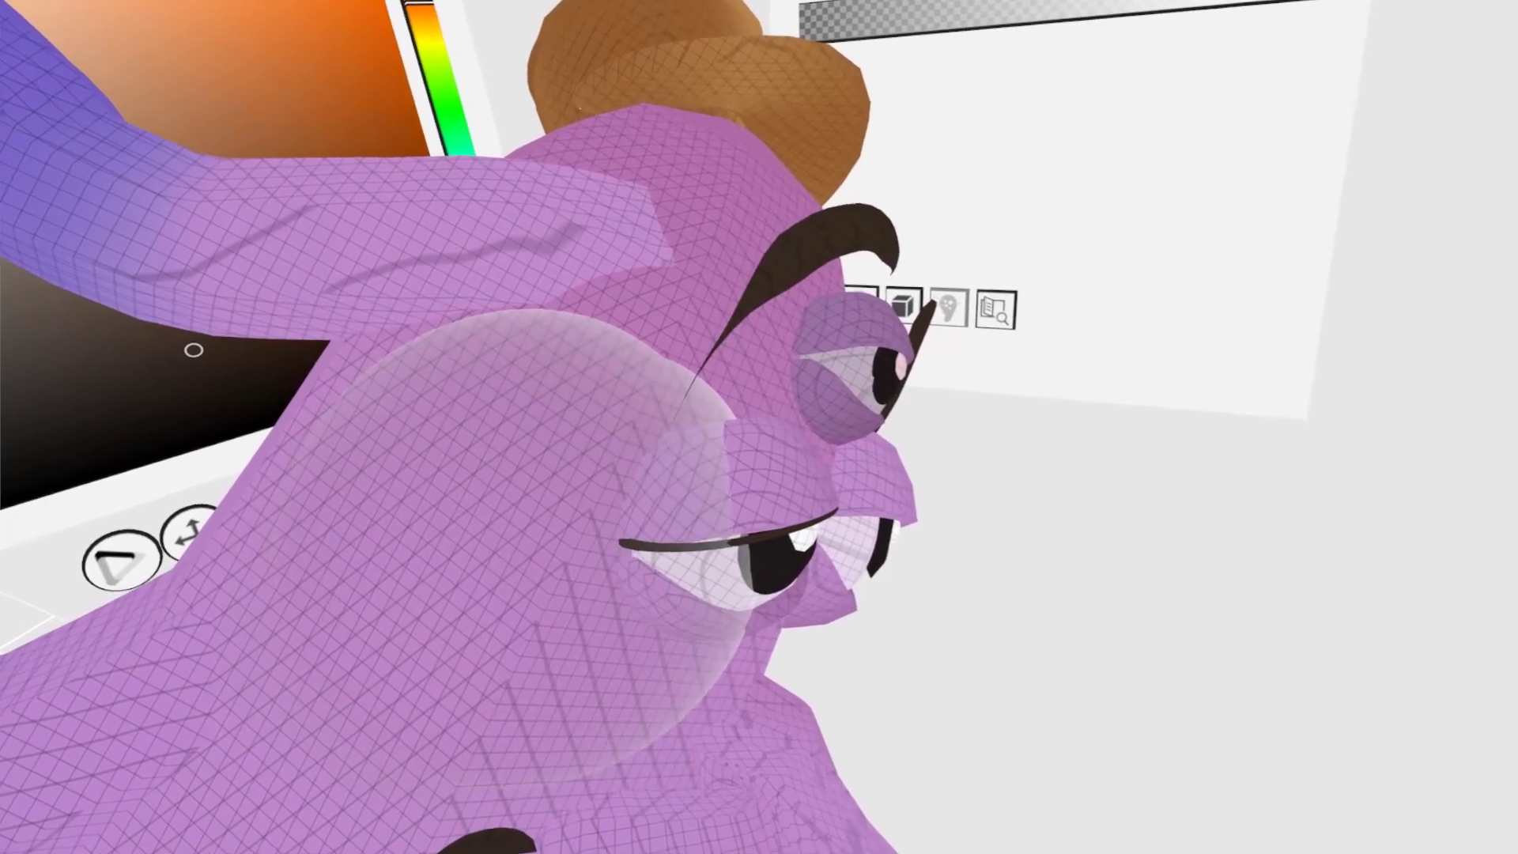
pyautogui.moveTo(723, 581); pyautogui.dragTo(1033, 529, button='middle')
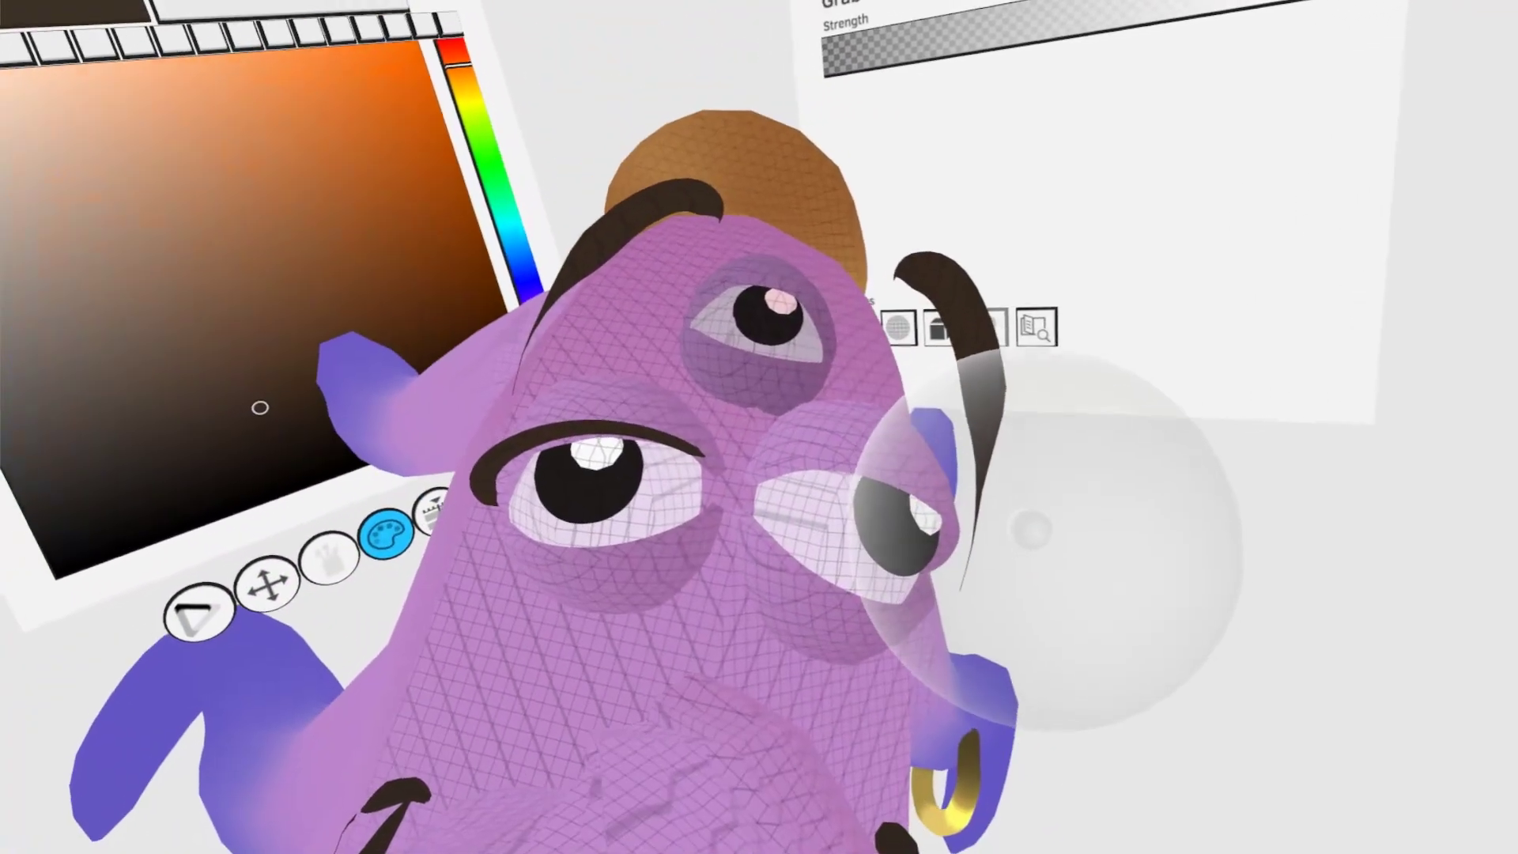
pyautogui.moveTo(847, 430); pyautogui.dragTo(661, 474, button='middle')
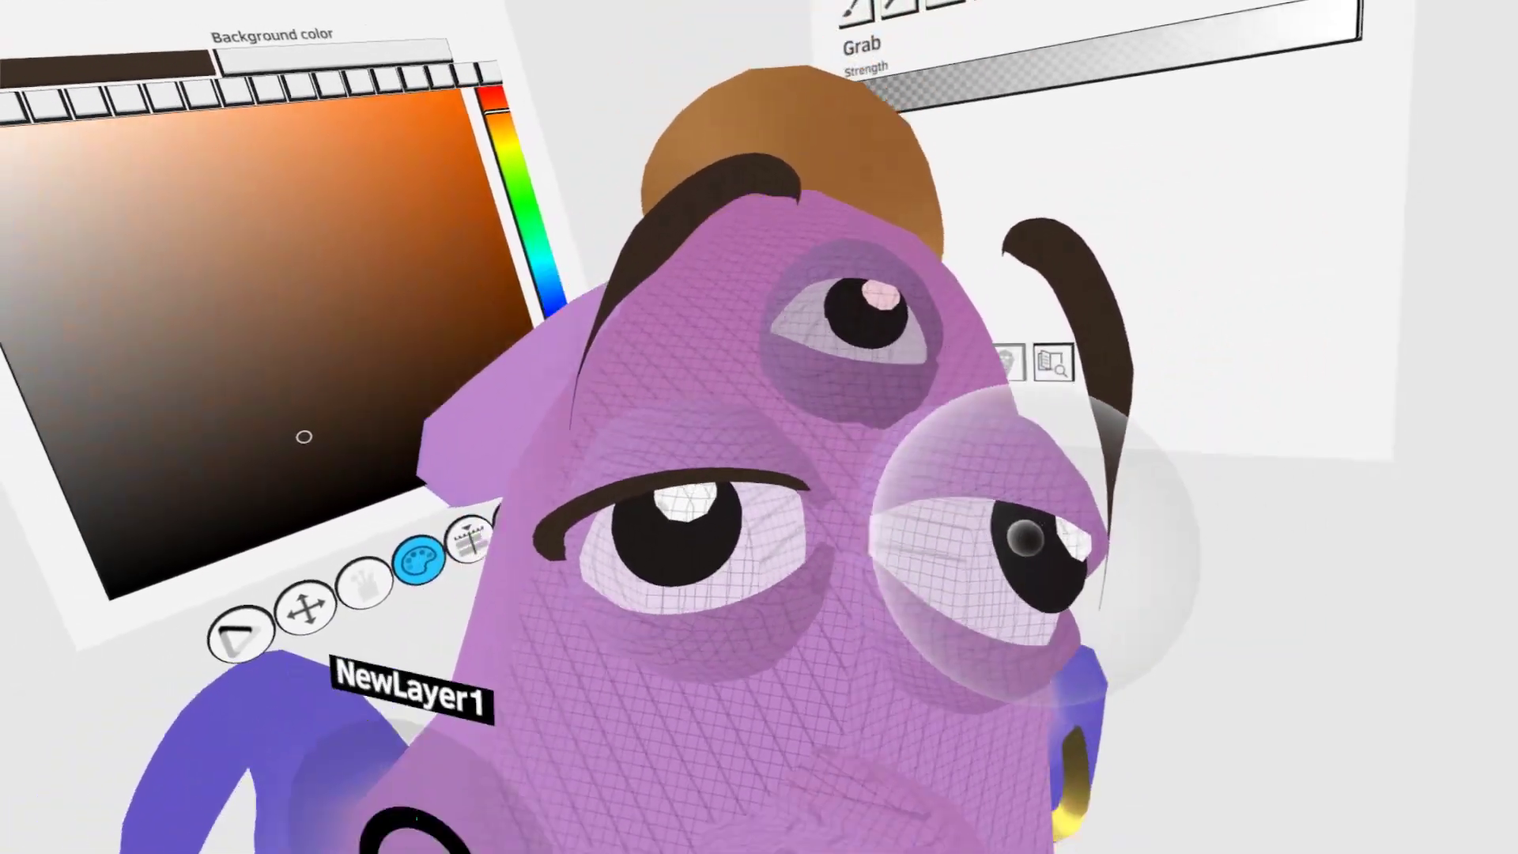
pyautogui.moveTo(1025, 538); pyautogui.dragTo(888, 501, button='middle')
# - Add a matching dark brown eyelid line over the other lower eye, shaping it with Grab and Thicken & thin
pyautogui.click(1091, 55)
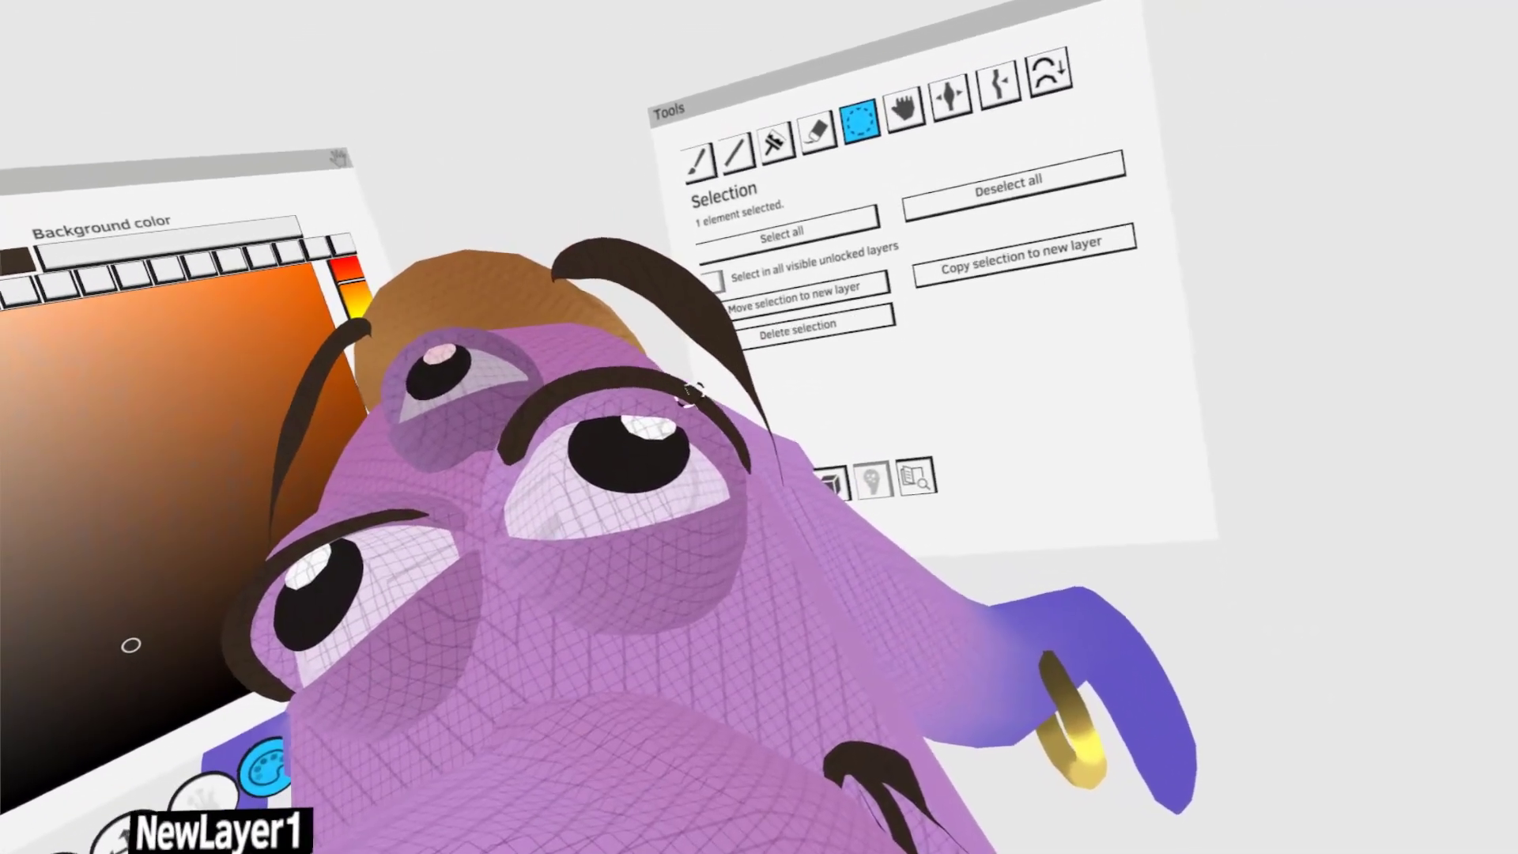
pyautogui.press('g')
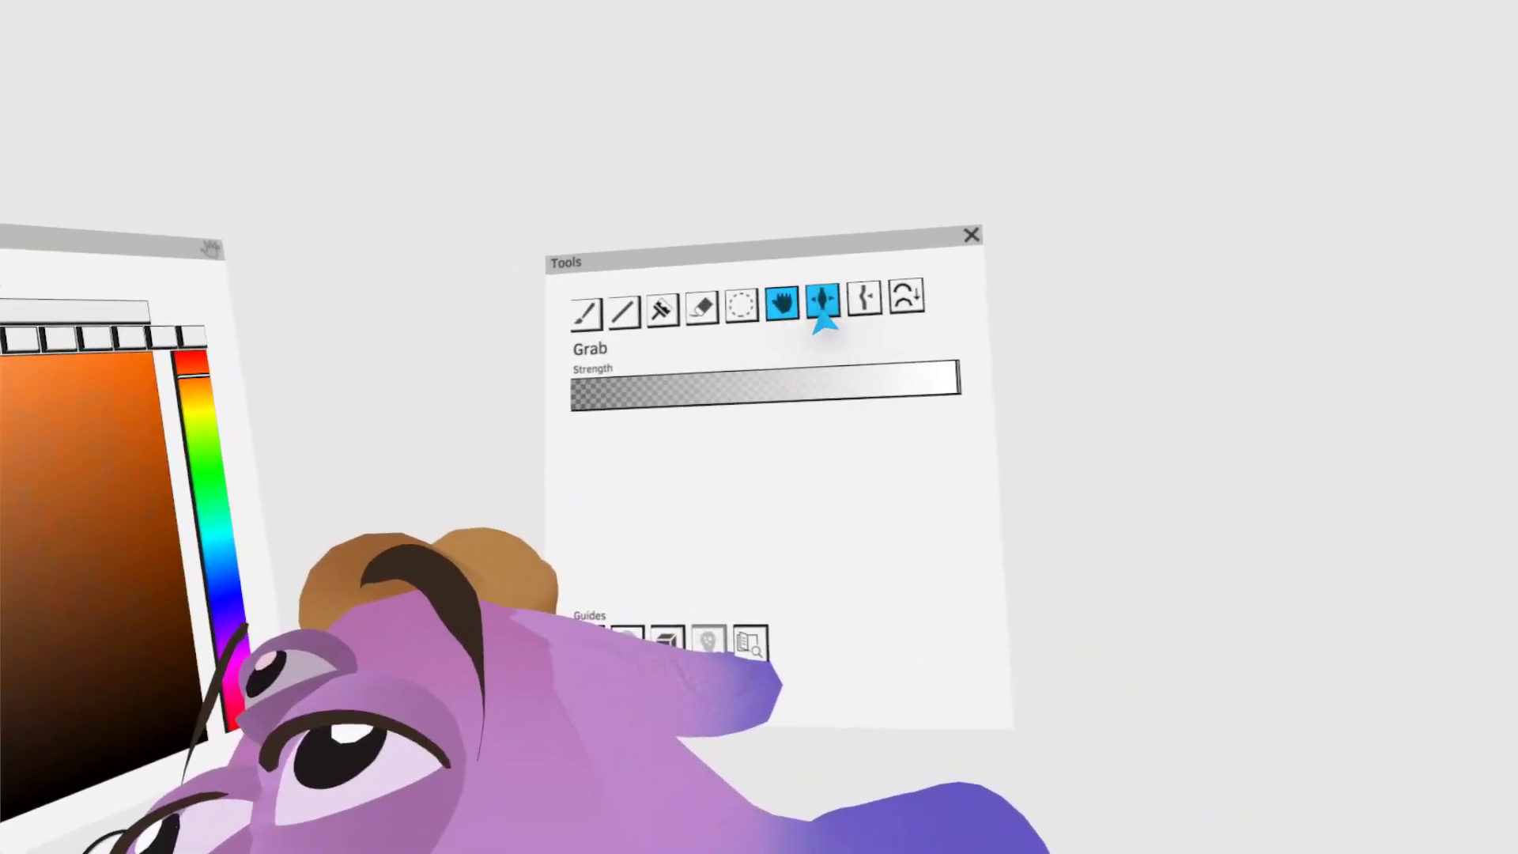
pyautogui.click(823, 312)
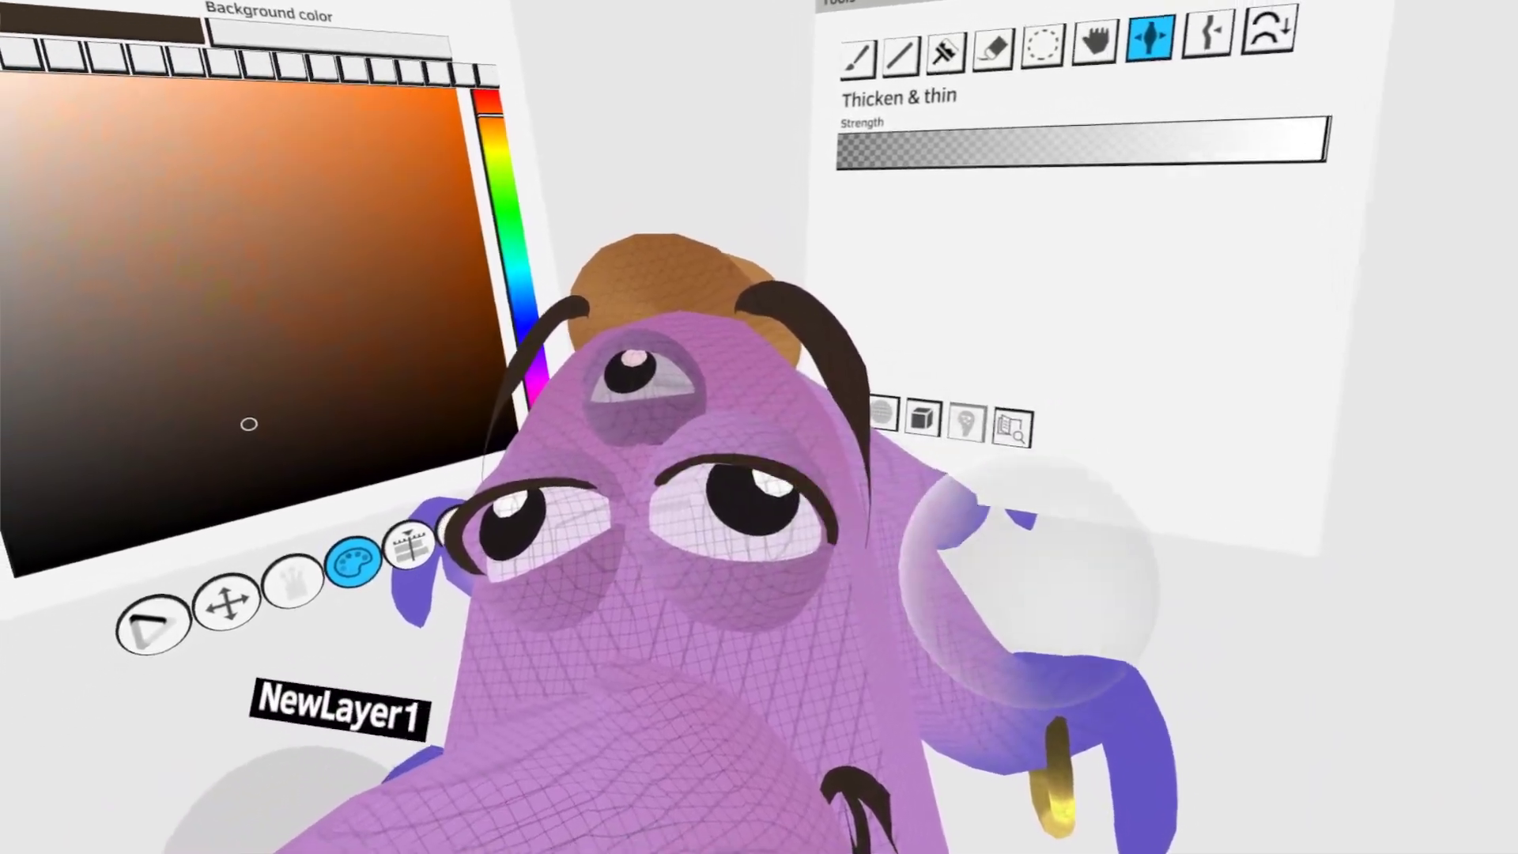
pyautogui.click(1043, 51)
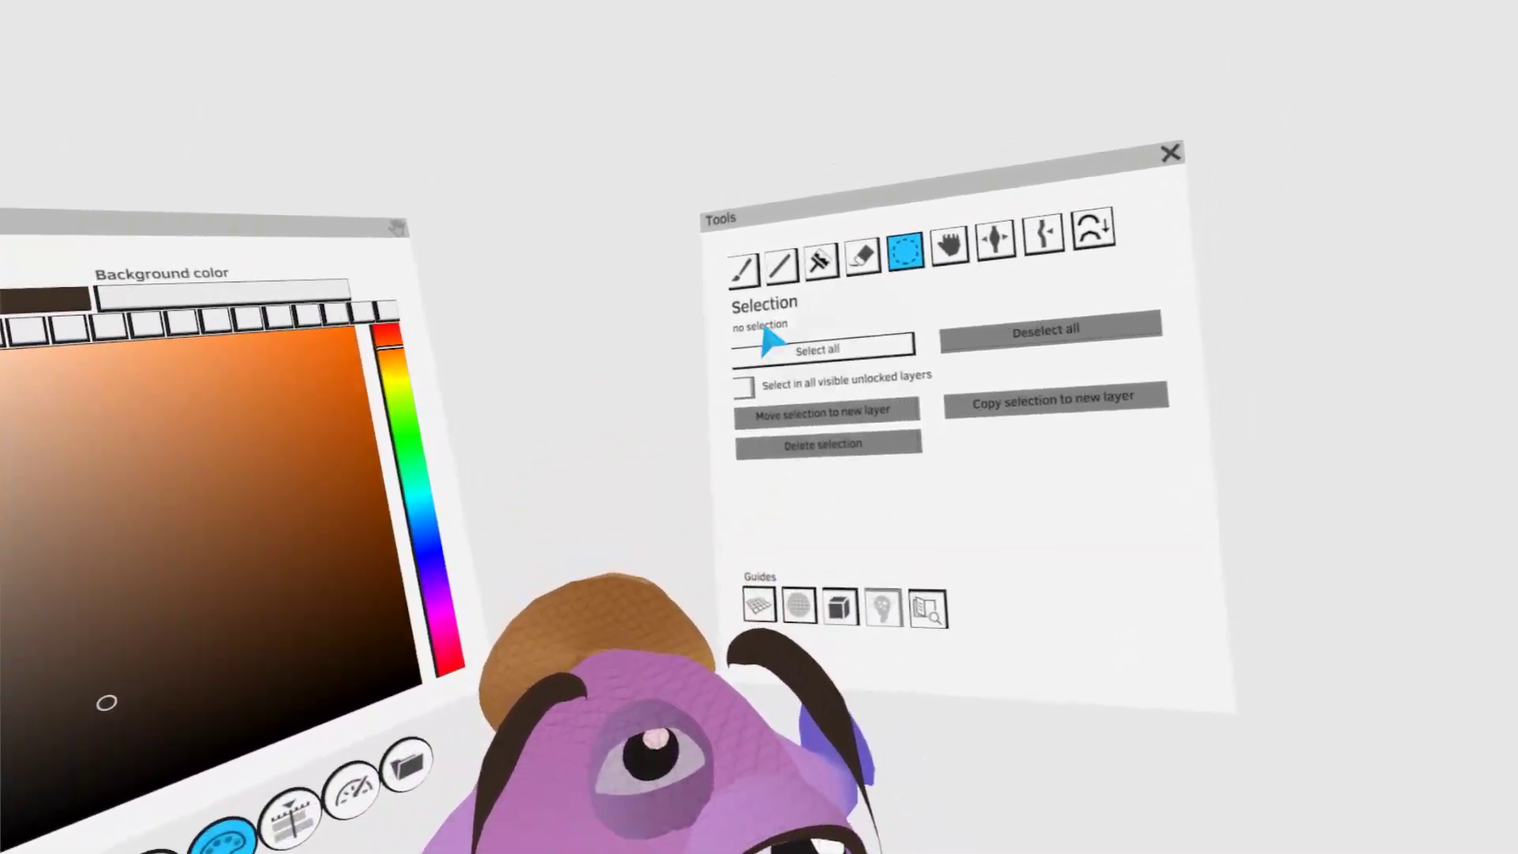
# - Paint a brown tapered block beside the character with the box-shaped brush, then select it
pyautogui.click(763, 77)
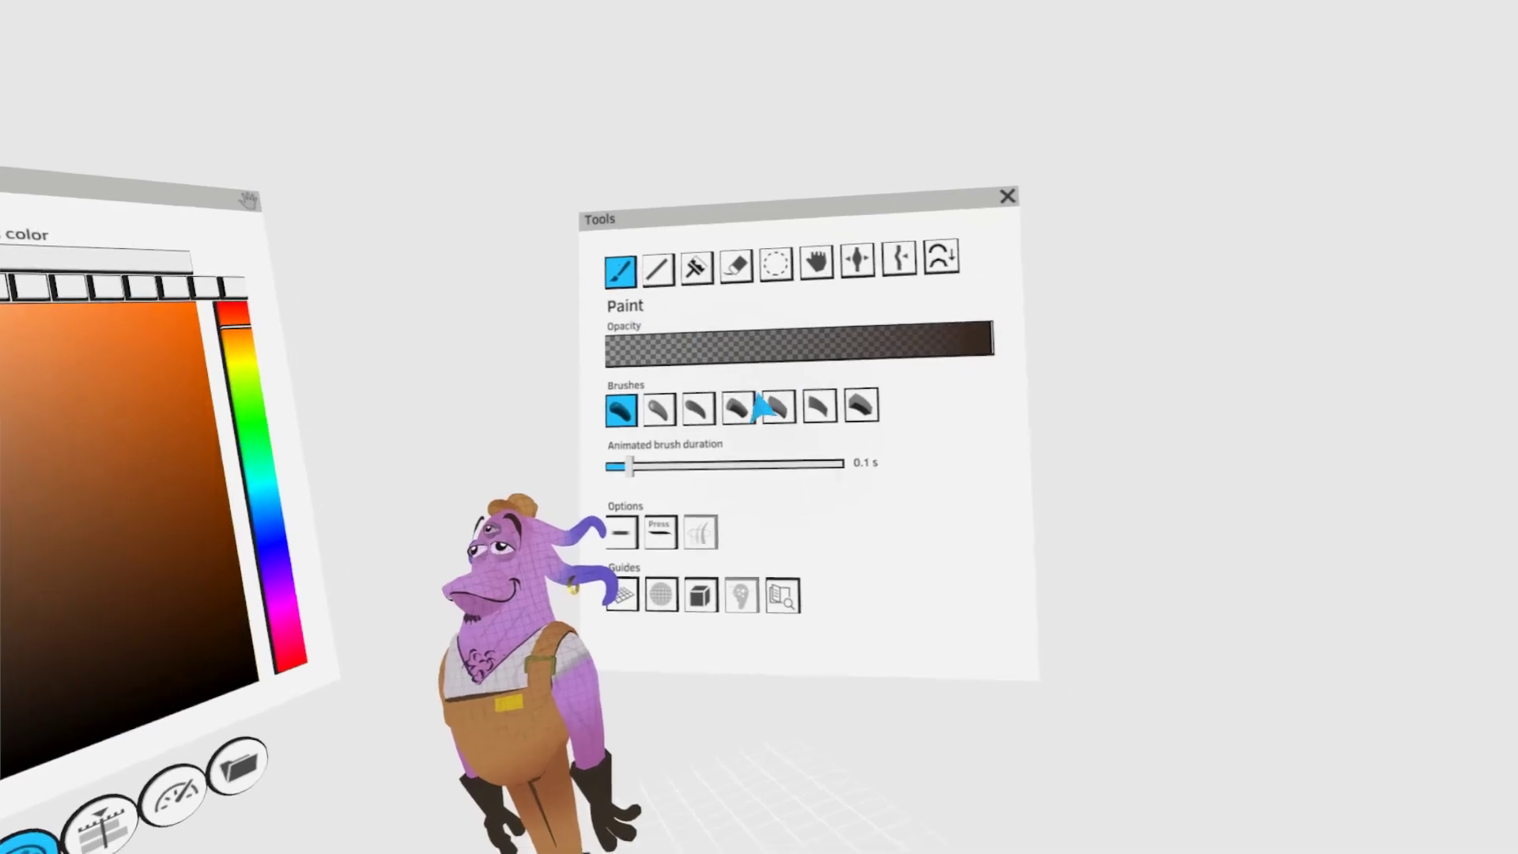
pyautogui.click(955, 372)
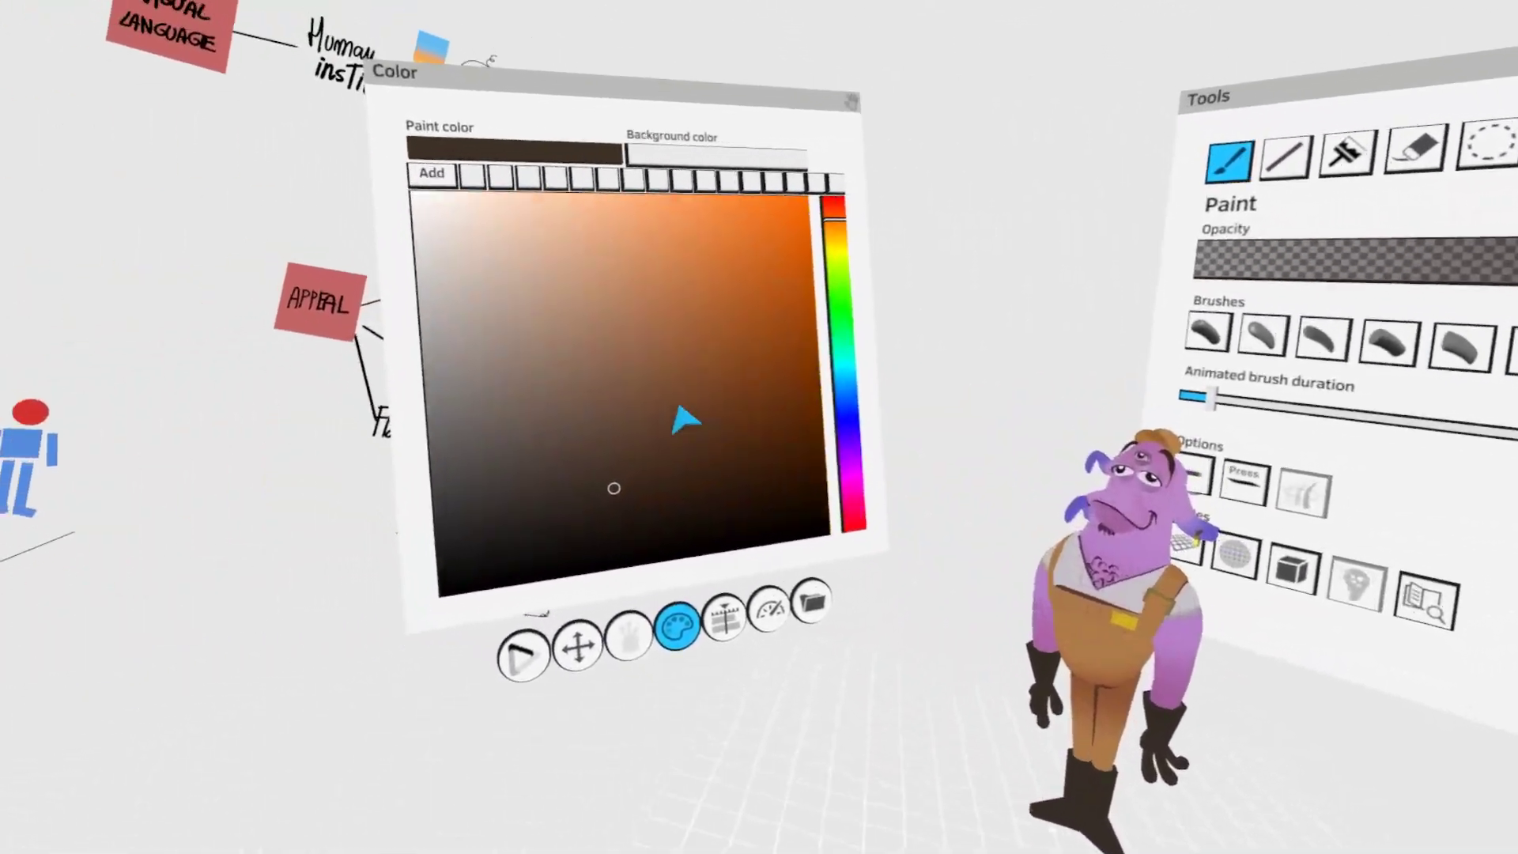
pyautogui.click(684, 419)
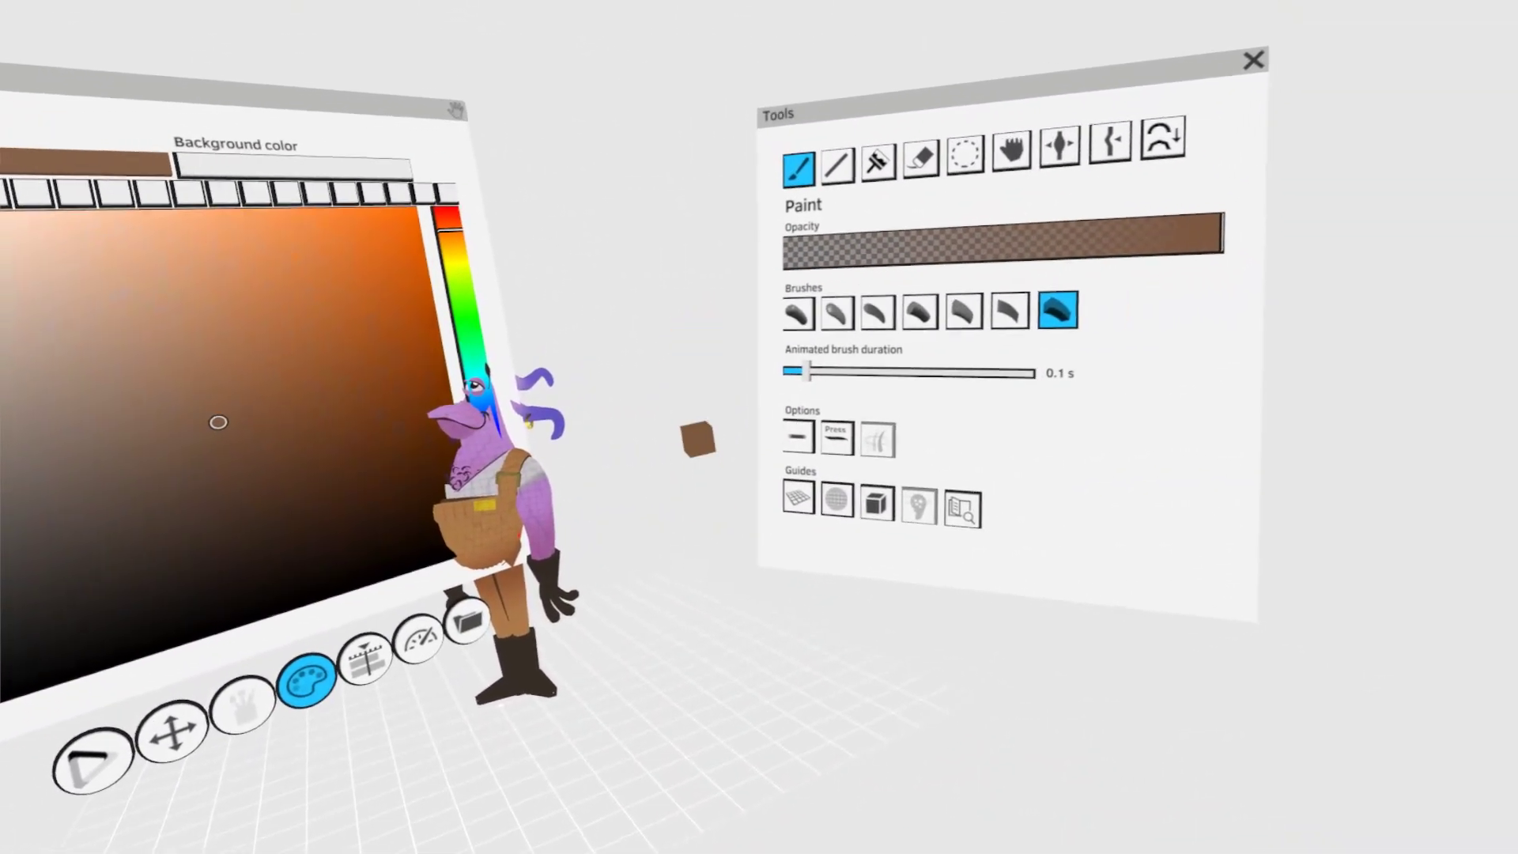
pyautogui.moveTo(695, 324)
pyautogui.mouseDown()
pyautogui.moveTo(743, 597)
pyautogui.moveTo(711, 618)
pyautogui.mouseUp()
pyautogui.click(734, 425)
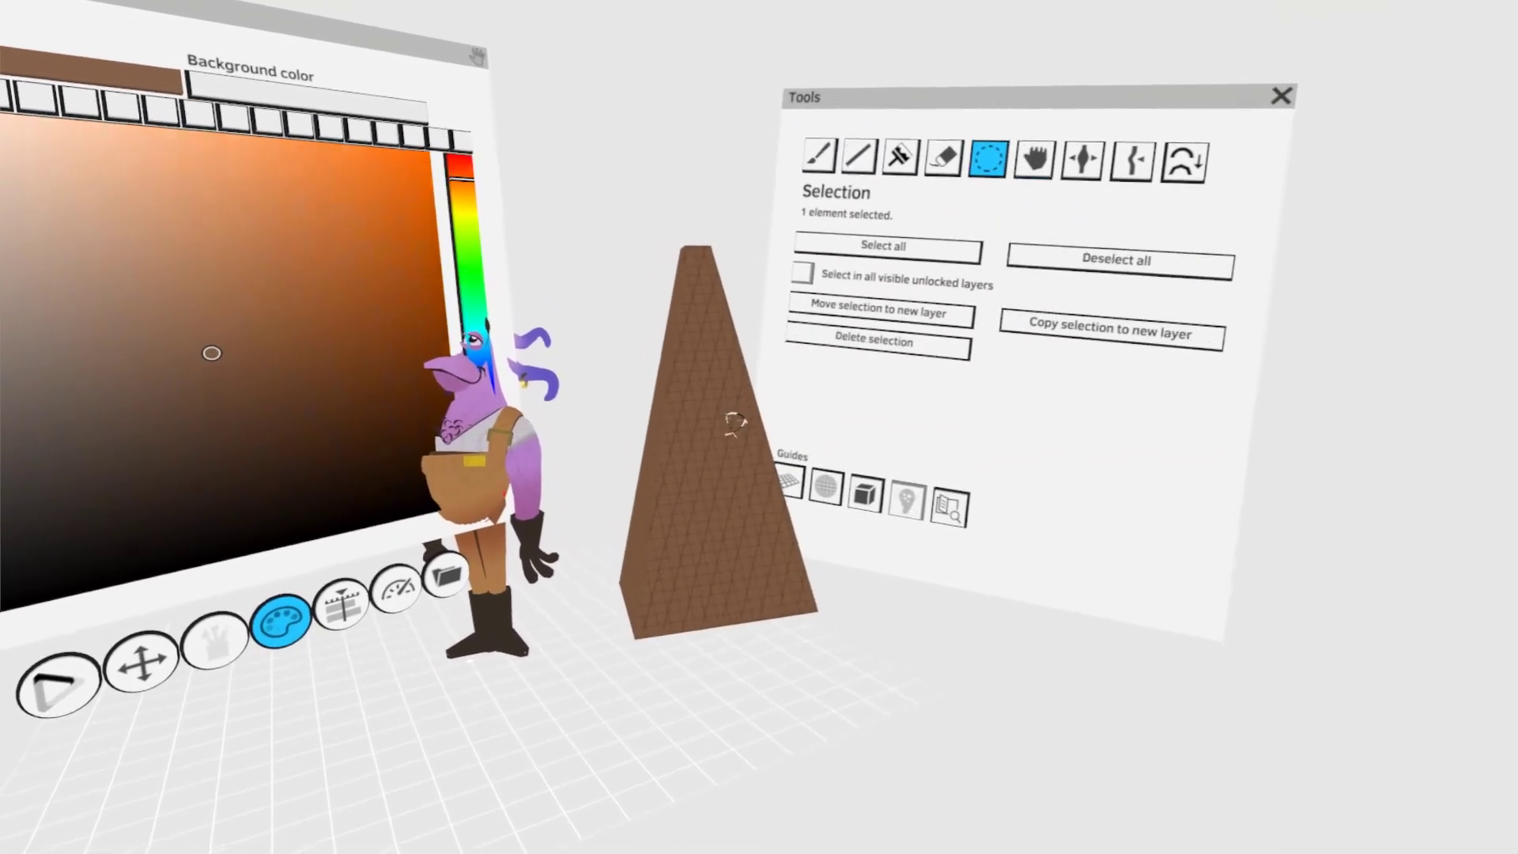
# - Give one side of the tapered block a dark brown shadow with Colorize, and set the colour blend mode to Burn
pyautogui.moveTo(735, 425); pyautogui.dragTo(713, 467)
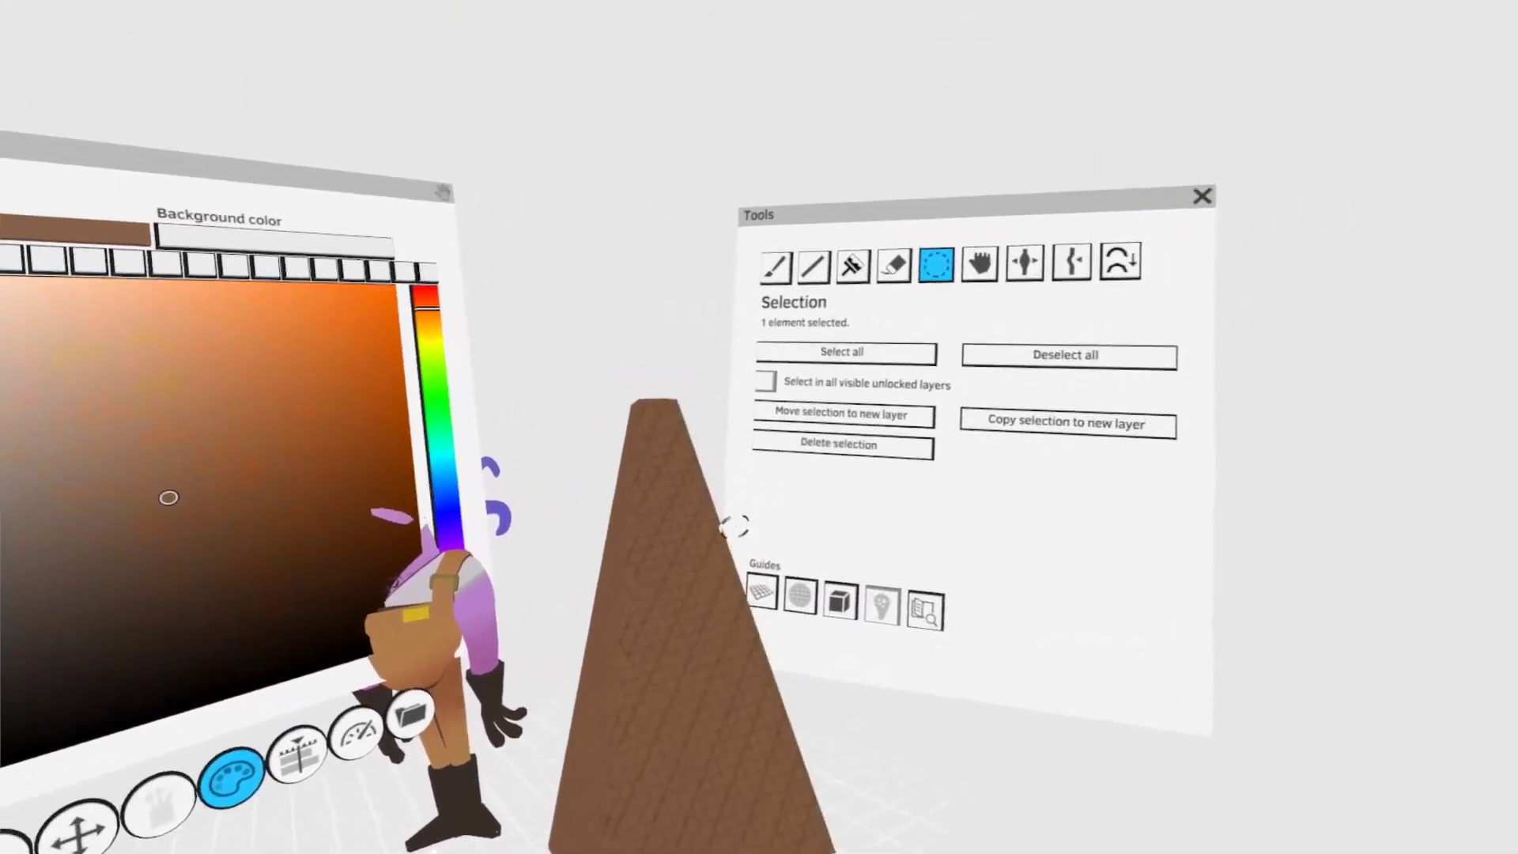
pyautogui.click(823, 295)
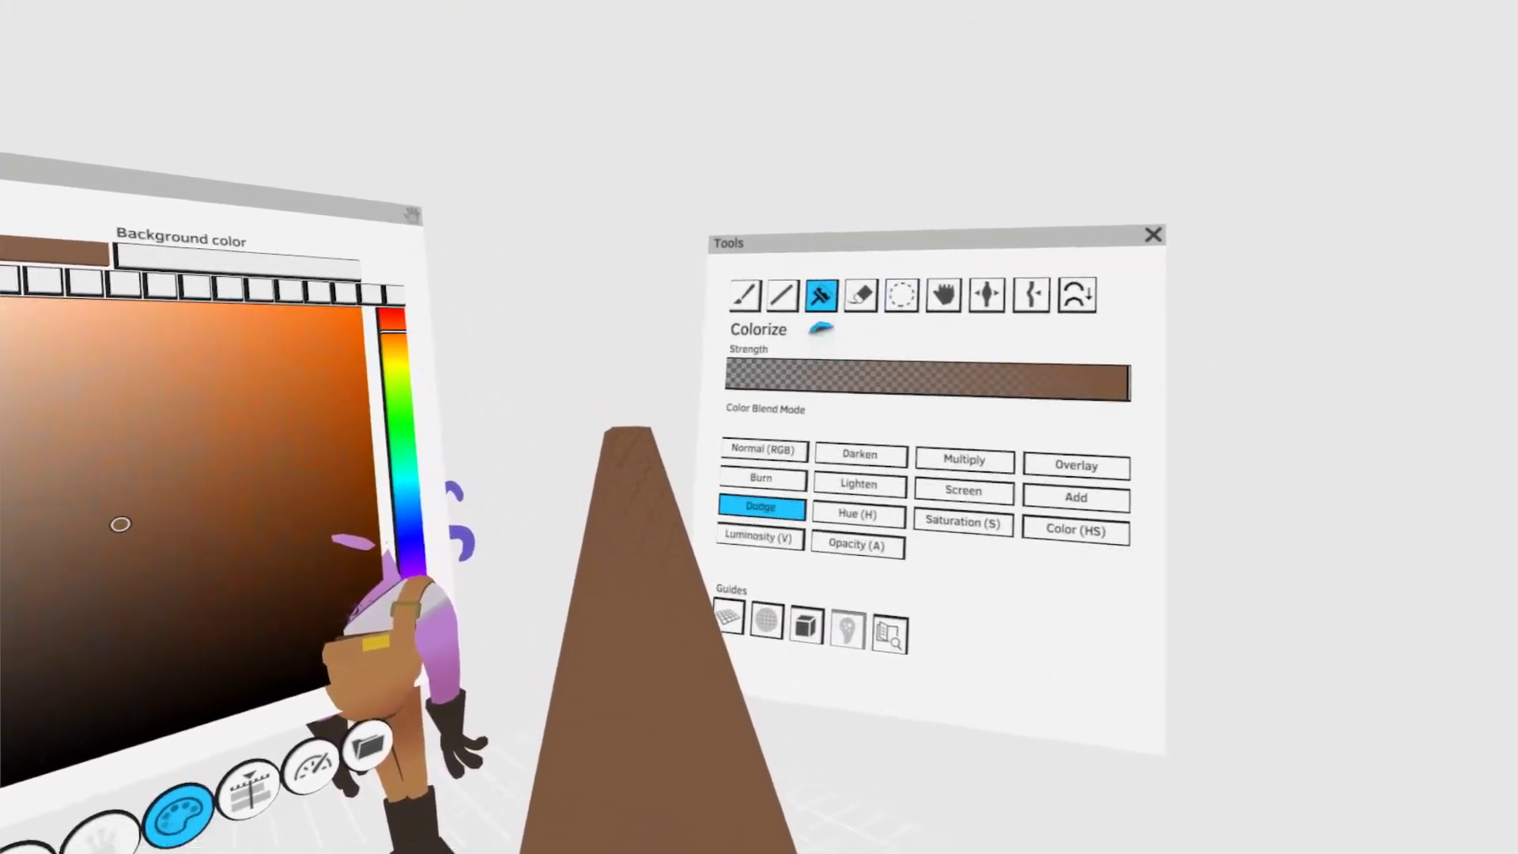
pyautogui.click(605, 502)
pyautogui.moveTo(697, 569)
pyautogui.mouseDown()
pyautogui.moveTo(748, 329)
pyautogui.moveTo(680, 463)
pyautogui.mouseUp()
pyautogui.moveTo(695, 348)
pyautogui.mouseDown()
pyautogui.moveTo(752, 623)
pyautogui.moveTo(716, 853)
pyautogui.mouseUp()
pyautogui.click(934, 208)
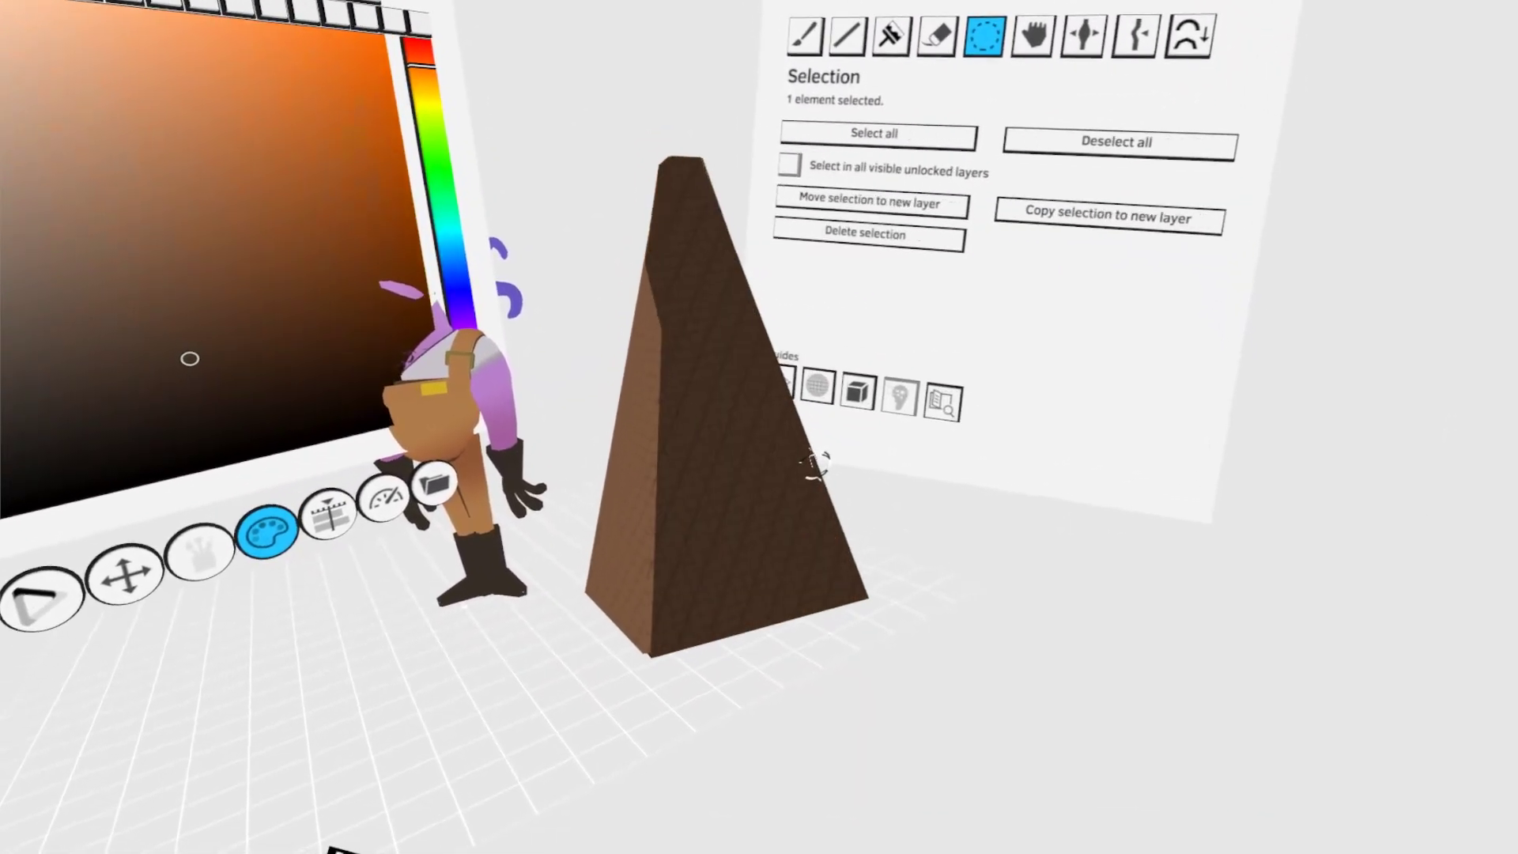
pyautogui.click(926, 574)
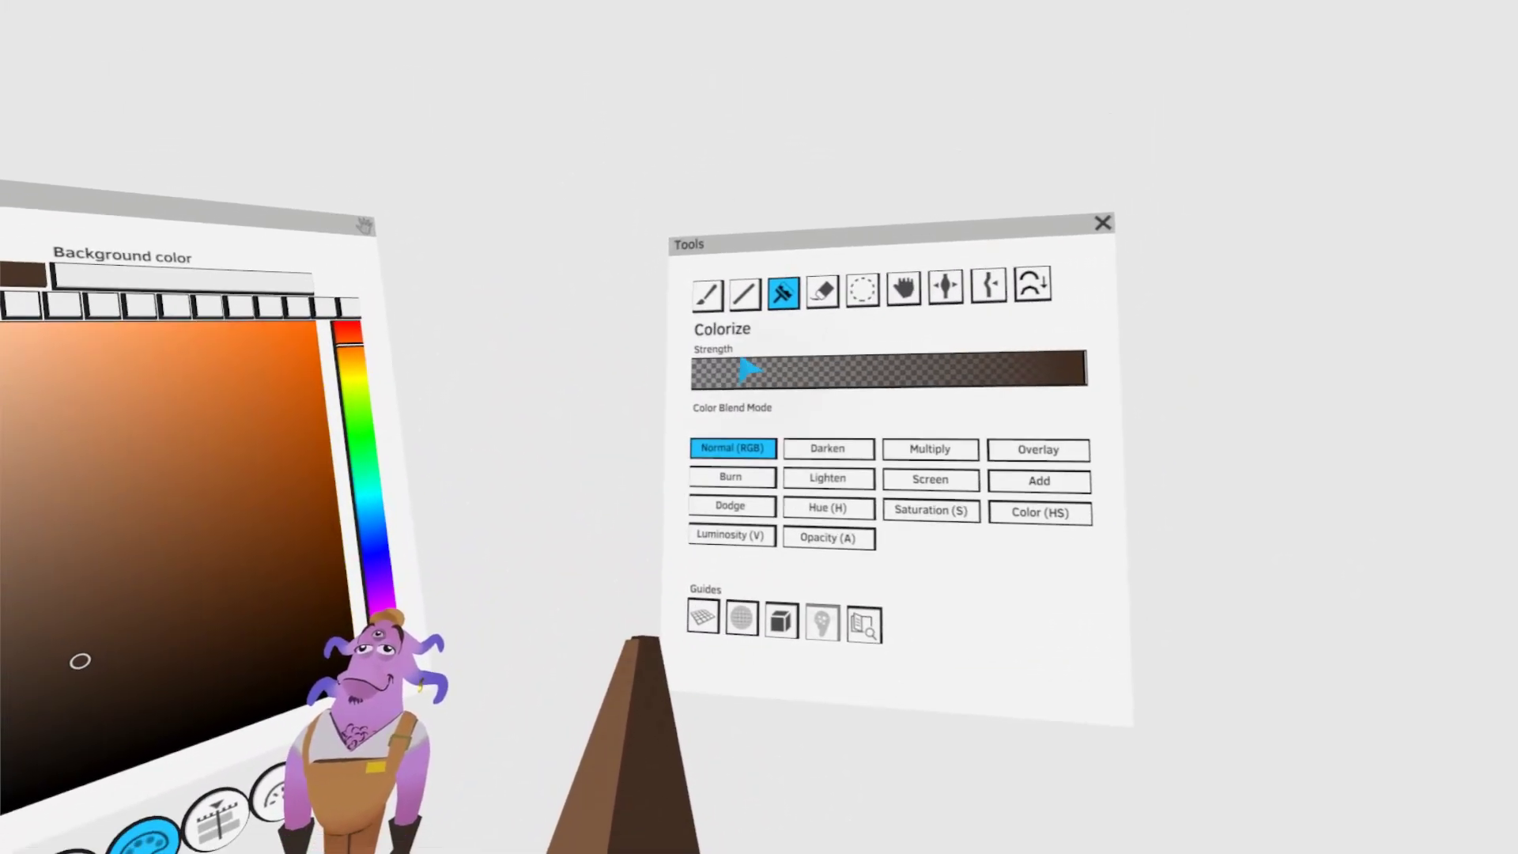
pyautogui.click(749, 443)
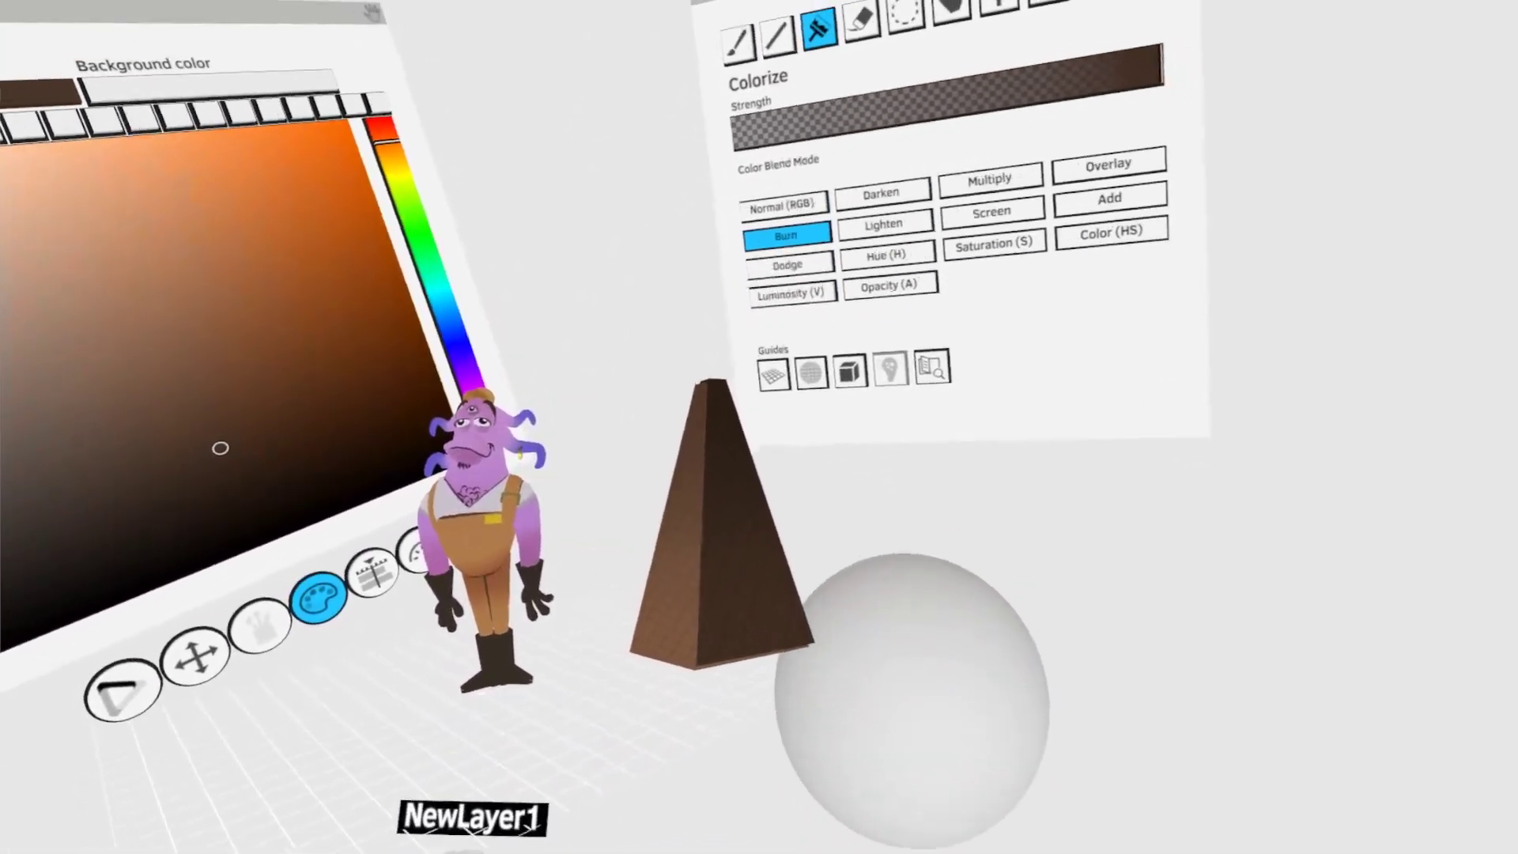
# - Select both elements of the brown tapered block and delete them
pyautogui.press('s')
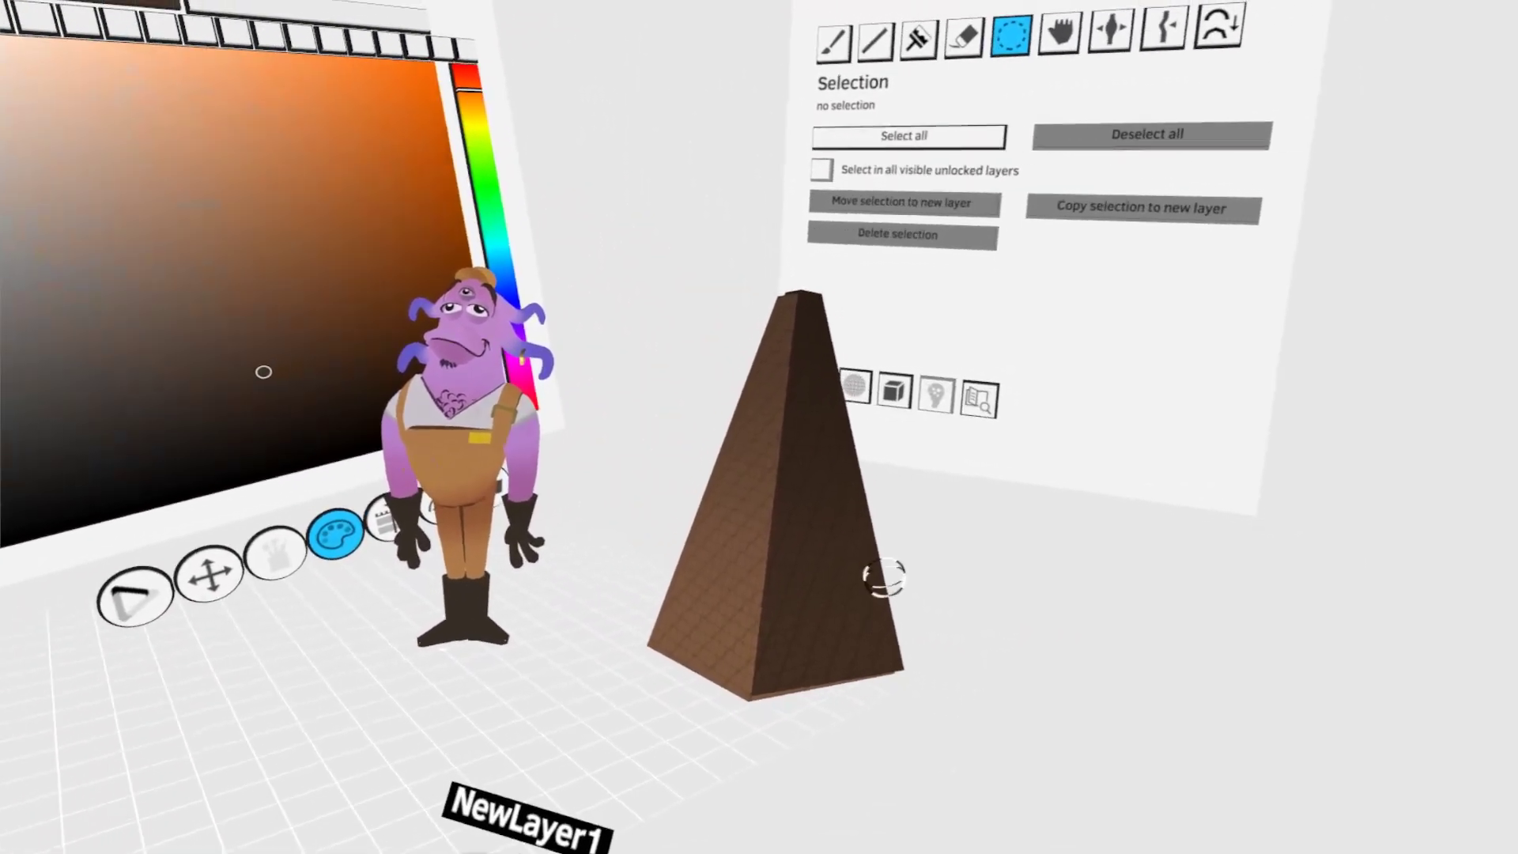
pyautogui.click(884, 576)
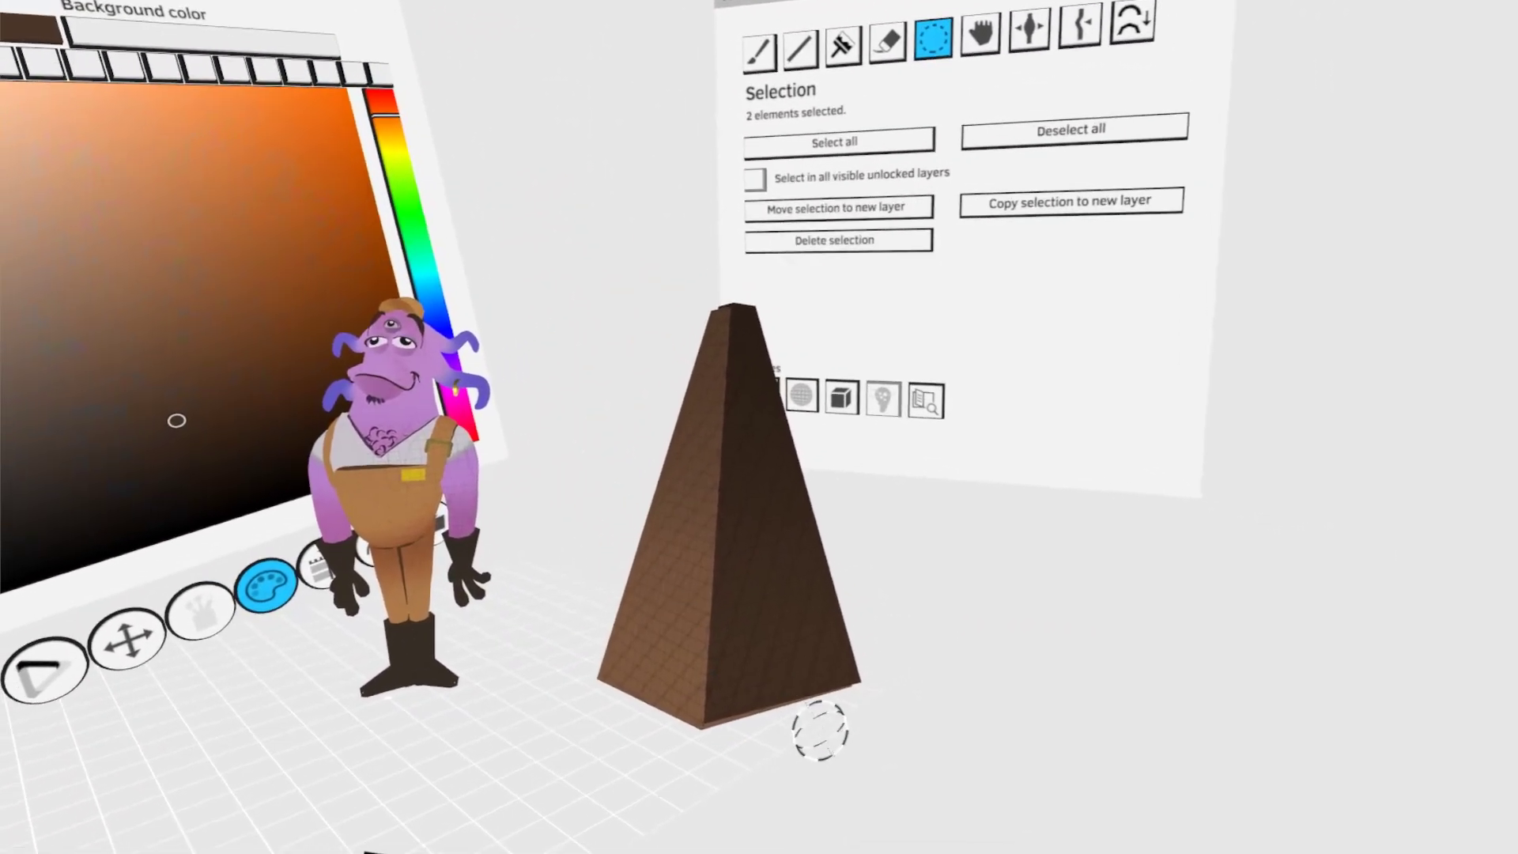
pyautogui.press('Delete')
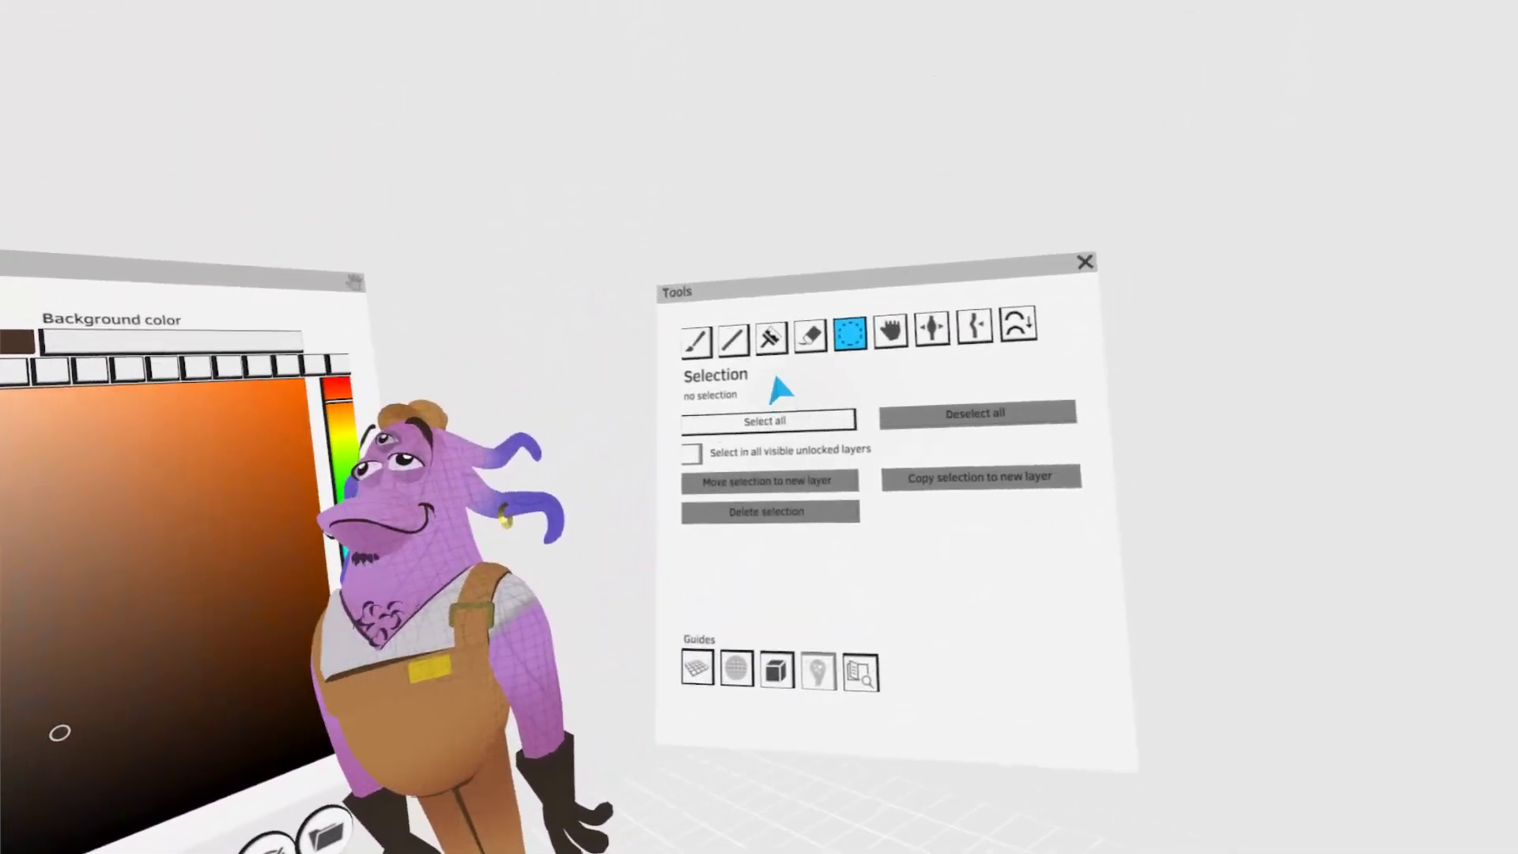
# - Darken the fingertips of the character's glove with Colorize in Burn mode
pyautogui.click(773, 331)
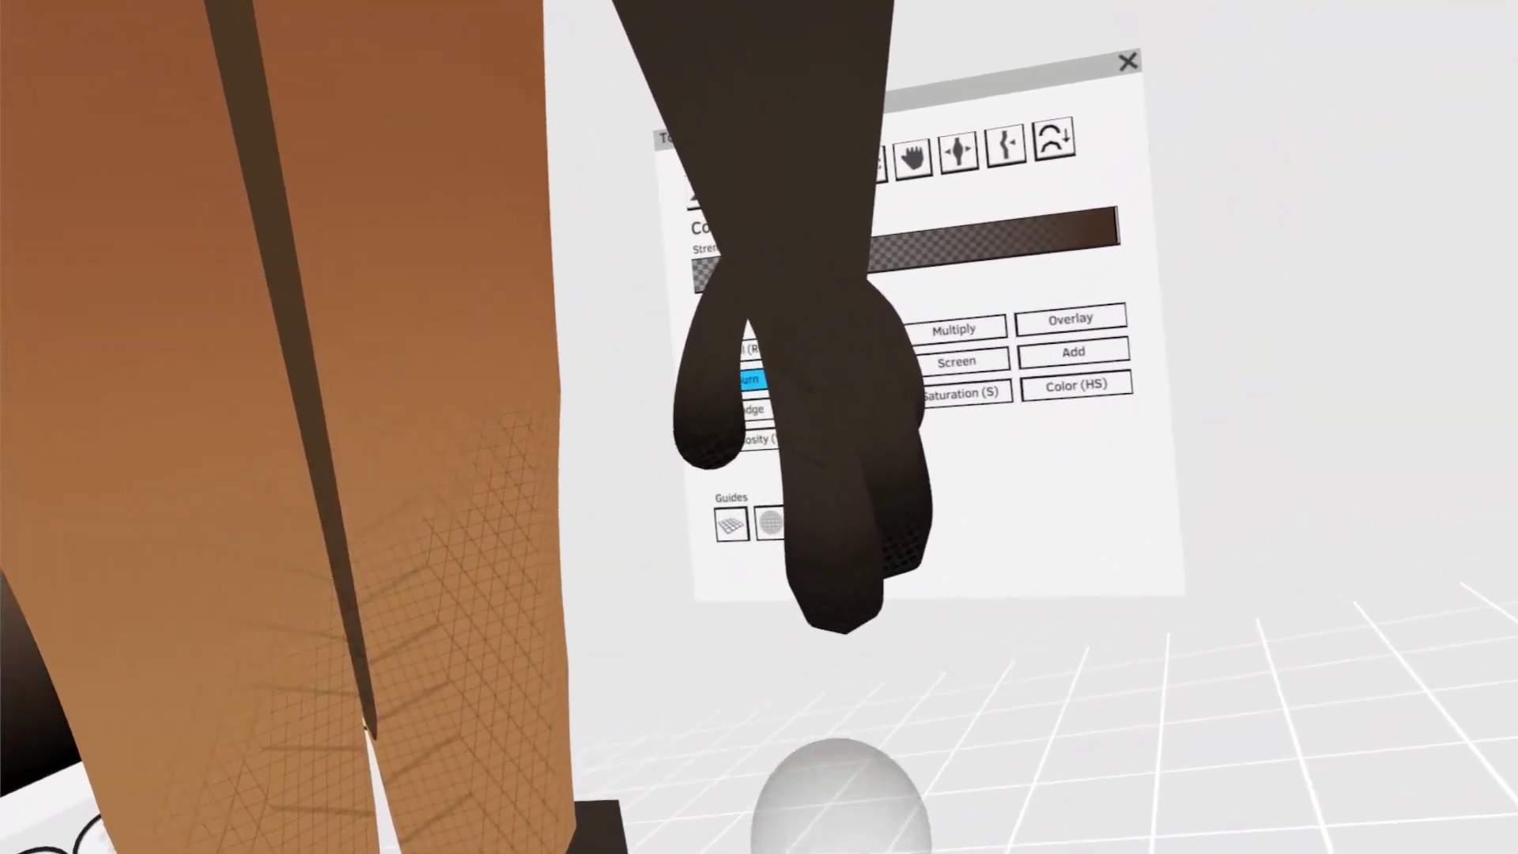
pyautogui.press('s')
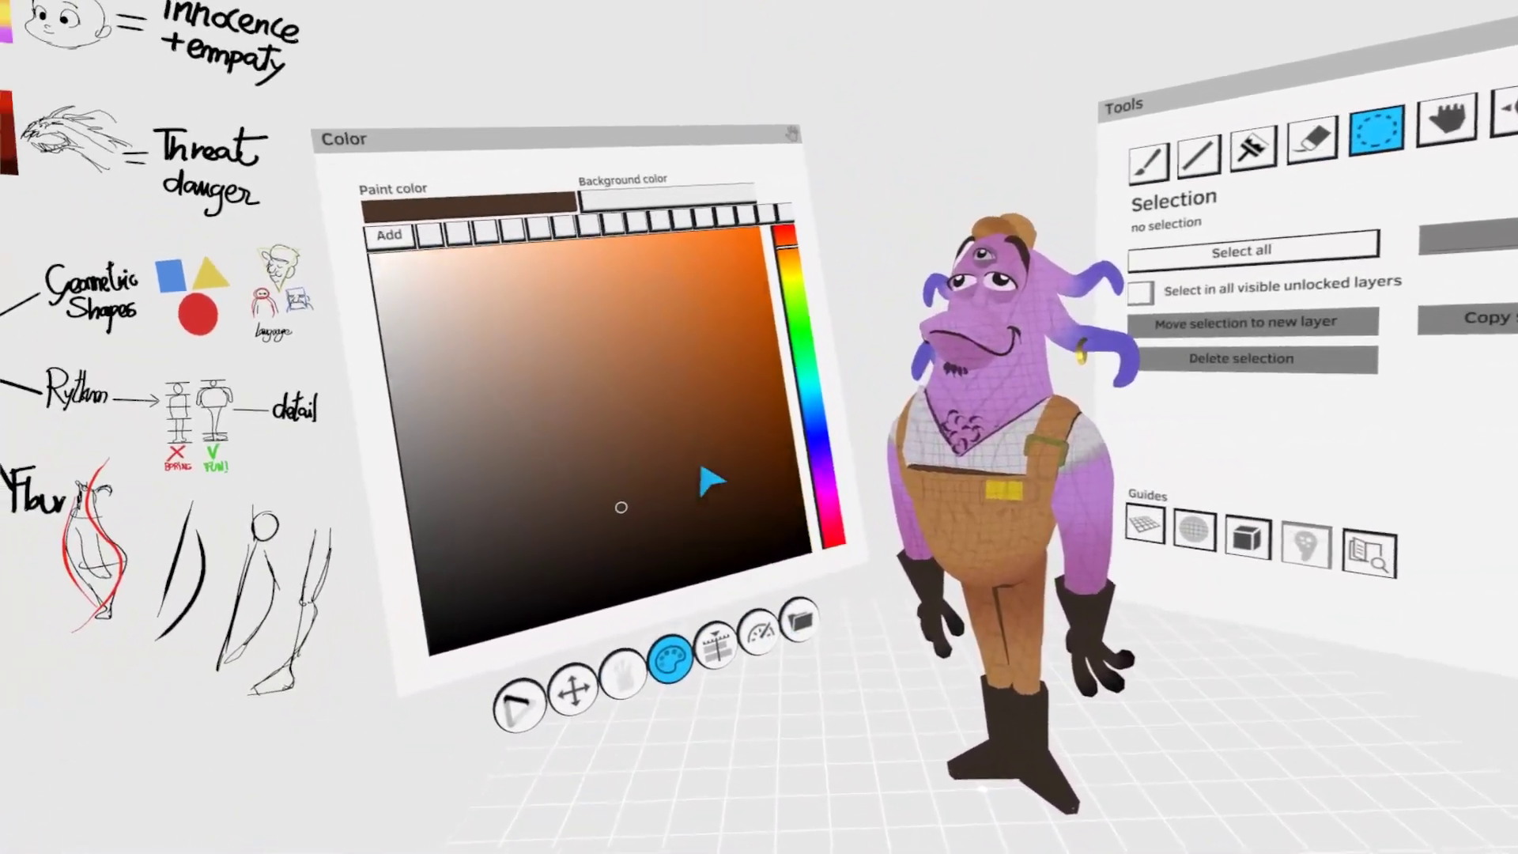
# - Pick a dark blue-grey paint colour in the cyan hue and apply it as the scene's background colour
pyautogui.moveTo(632, 484)
pyautogui.mouseDown()
pyautogui.moveTo(617, 472)
pyautogui.moveTo(698, 470)
pyautogui.mouseUp()
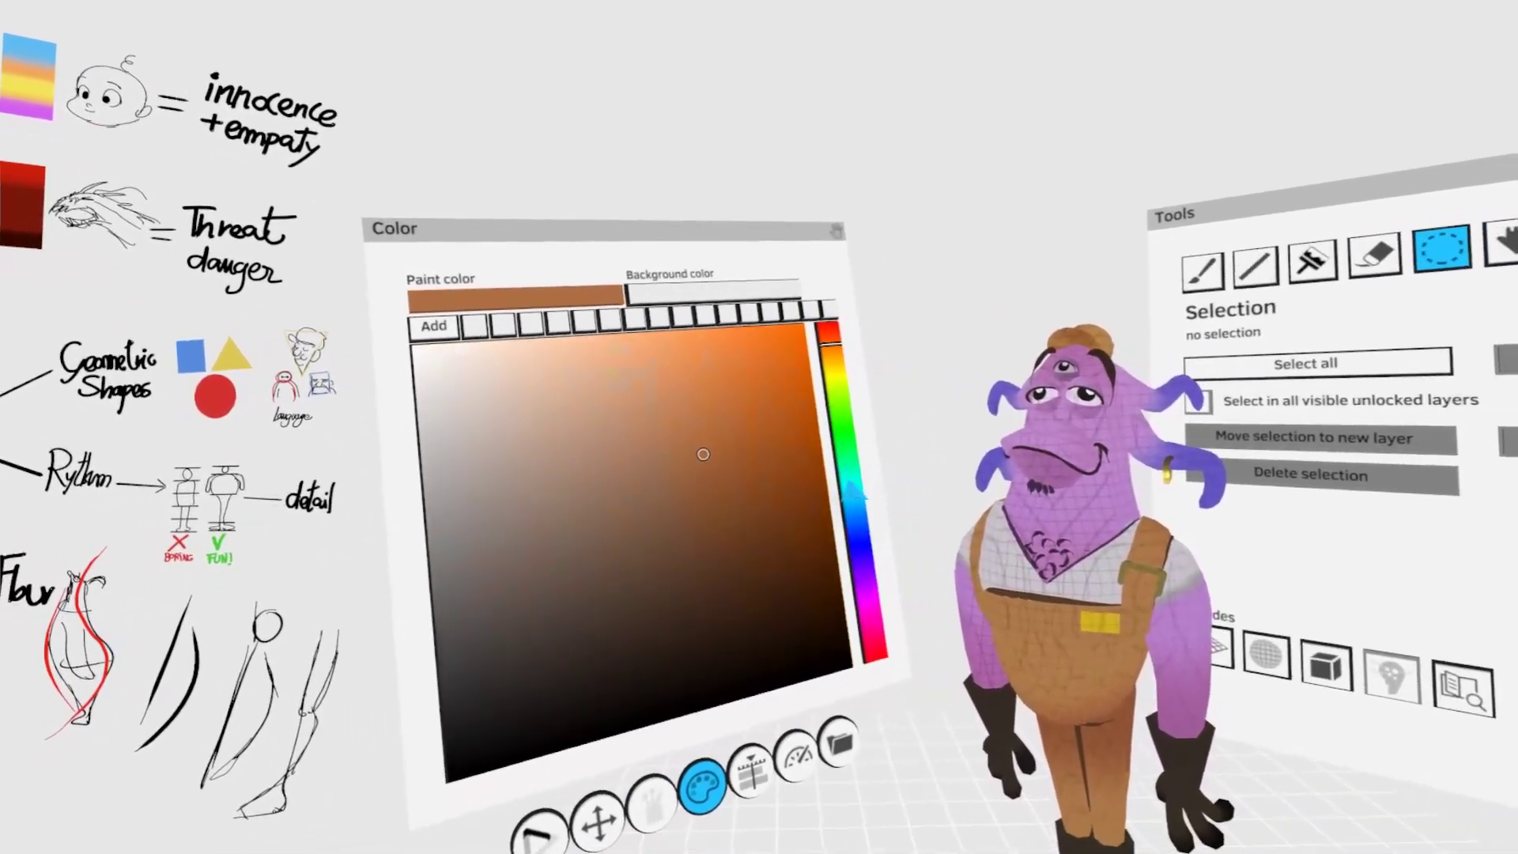
pyautogui.click(852, 490)
pyautogui.moveTo(729, 545)
pyautogui.mouseDown()
pyautogui.moveTo(695, 647)
pyautogui.moveTo(615, 644)
pyautogui.mouseUp()
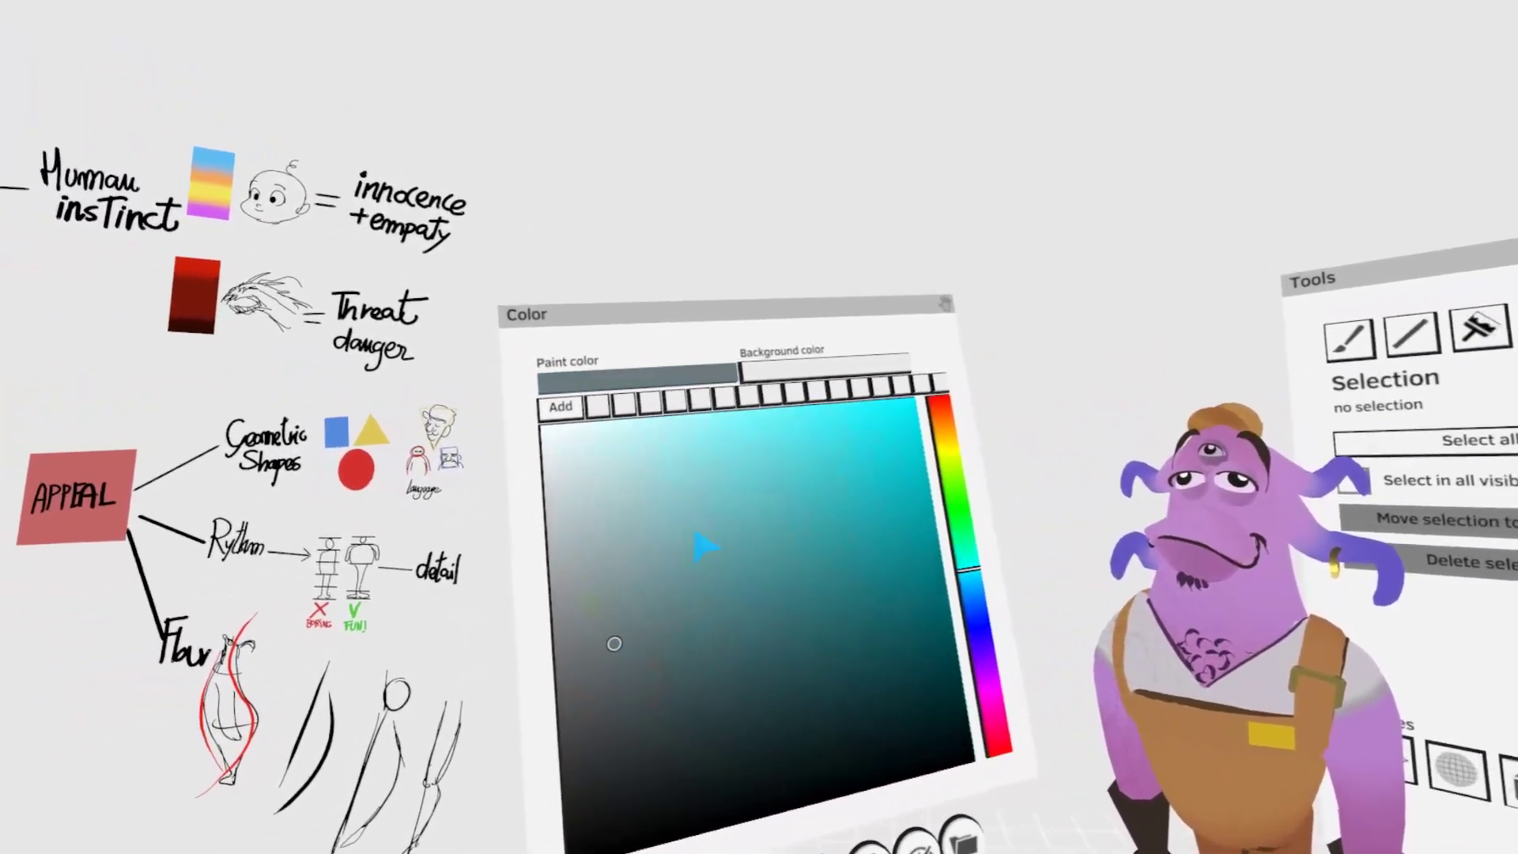
pyautogui.click(605, 344)
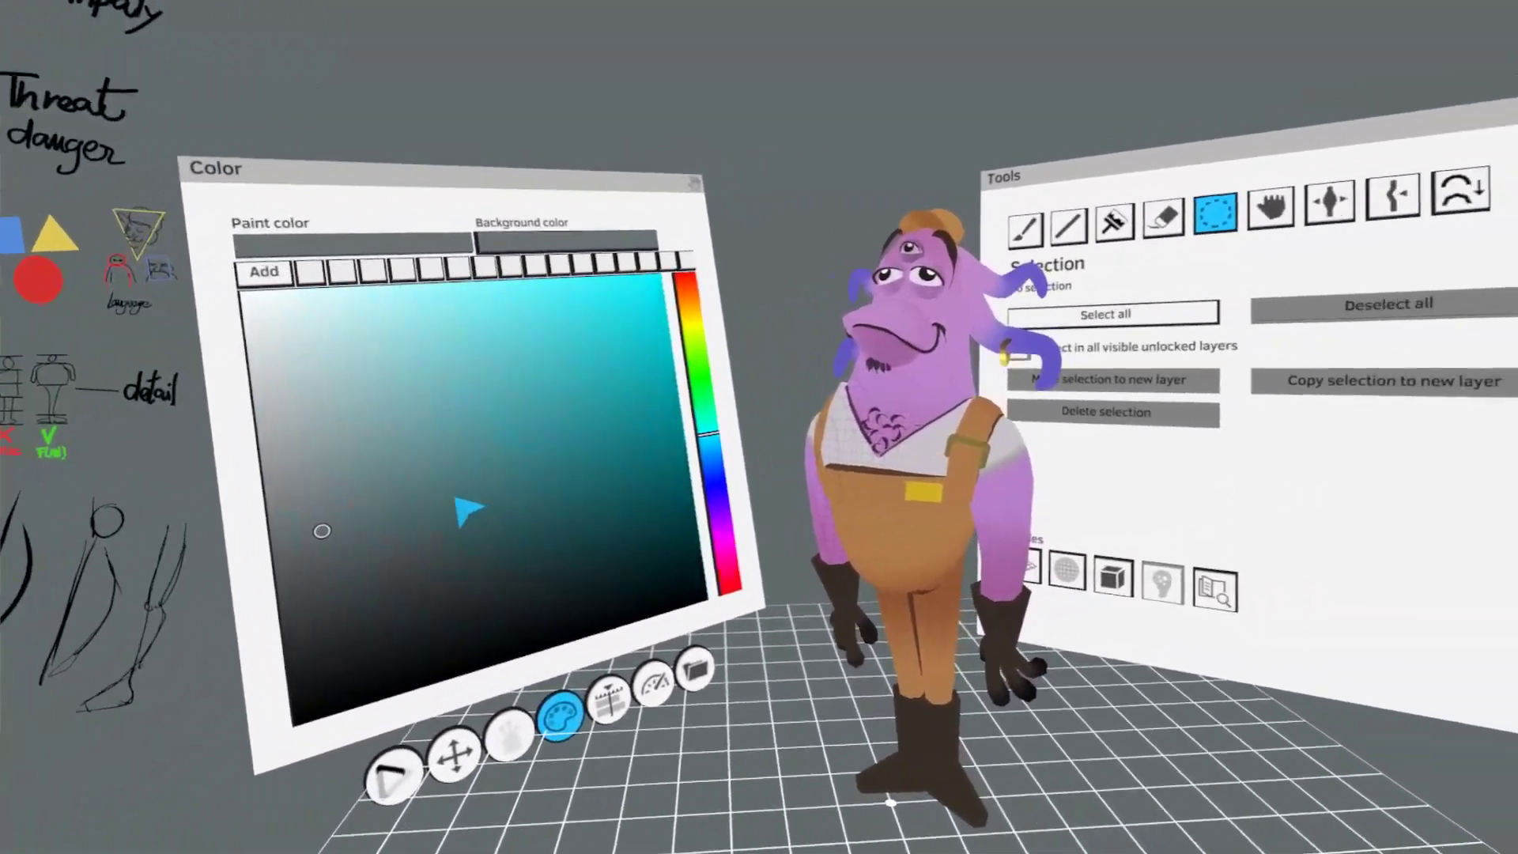
# - Try darker and lighter teal tints on the background and settle on a light, muted grey-teal
pyautogui.click(462, 508)
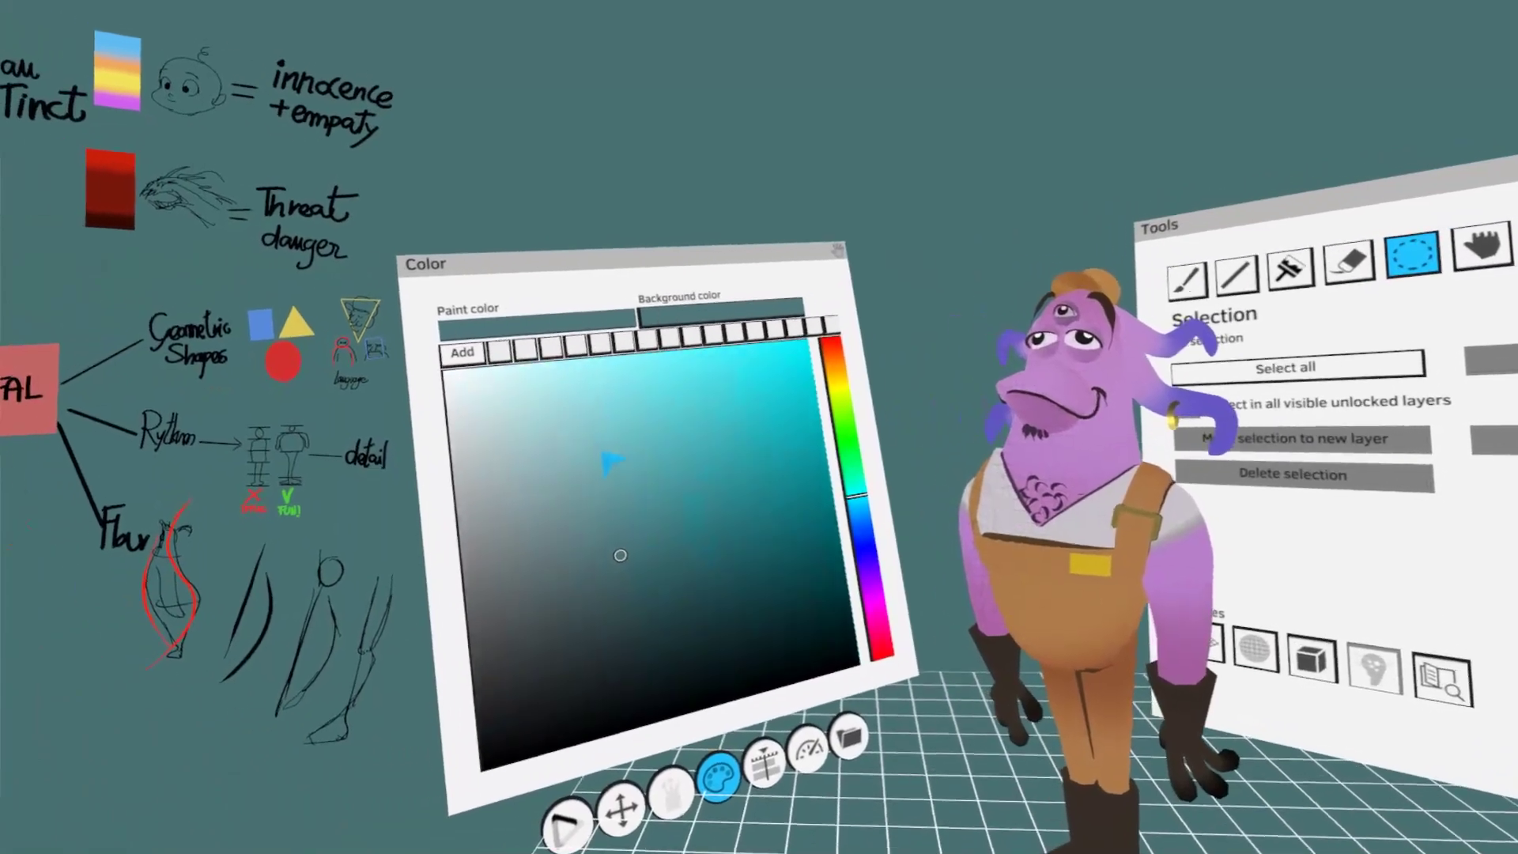
pyautogui.click(581, 473)
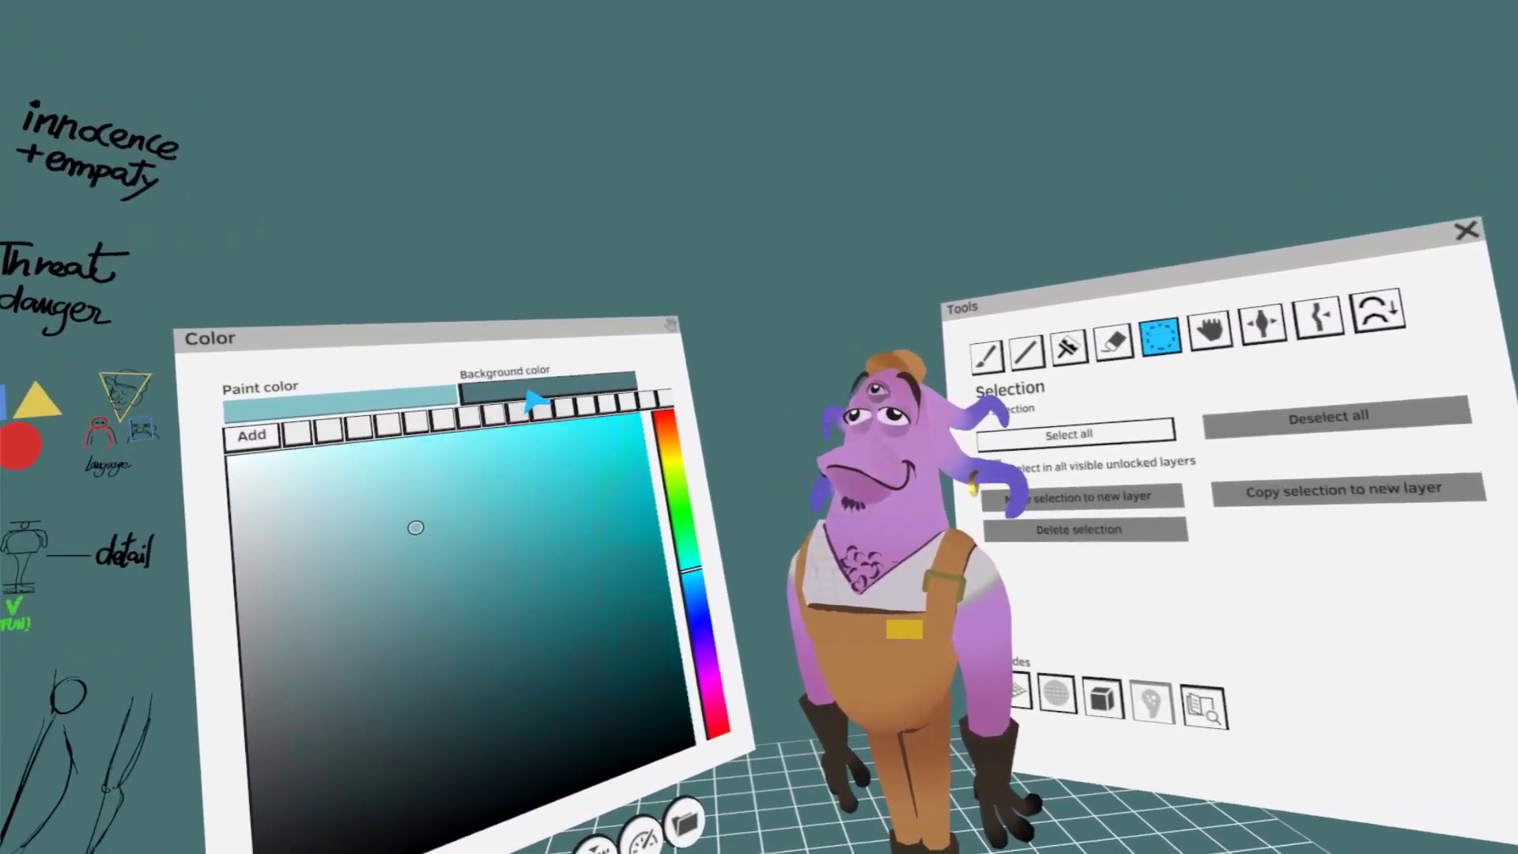
pyautogui.click(530, 396)
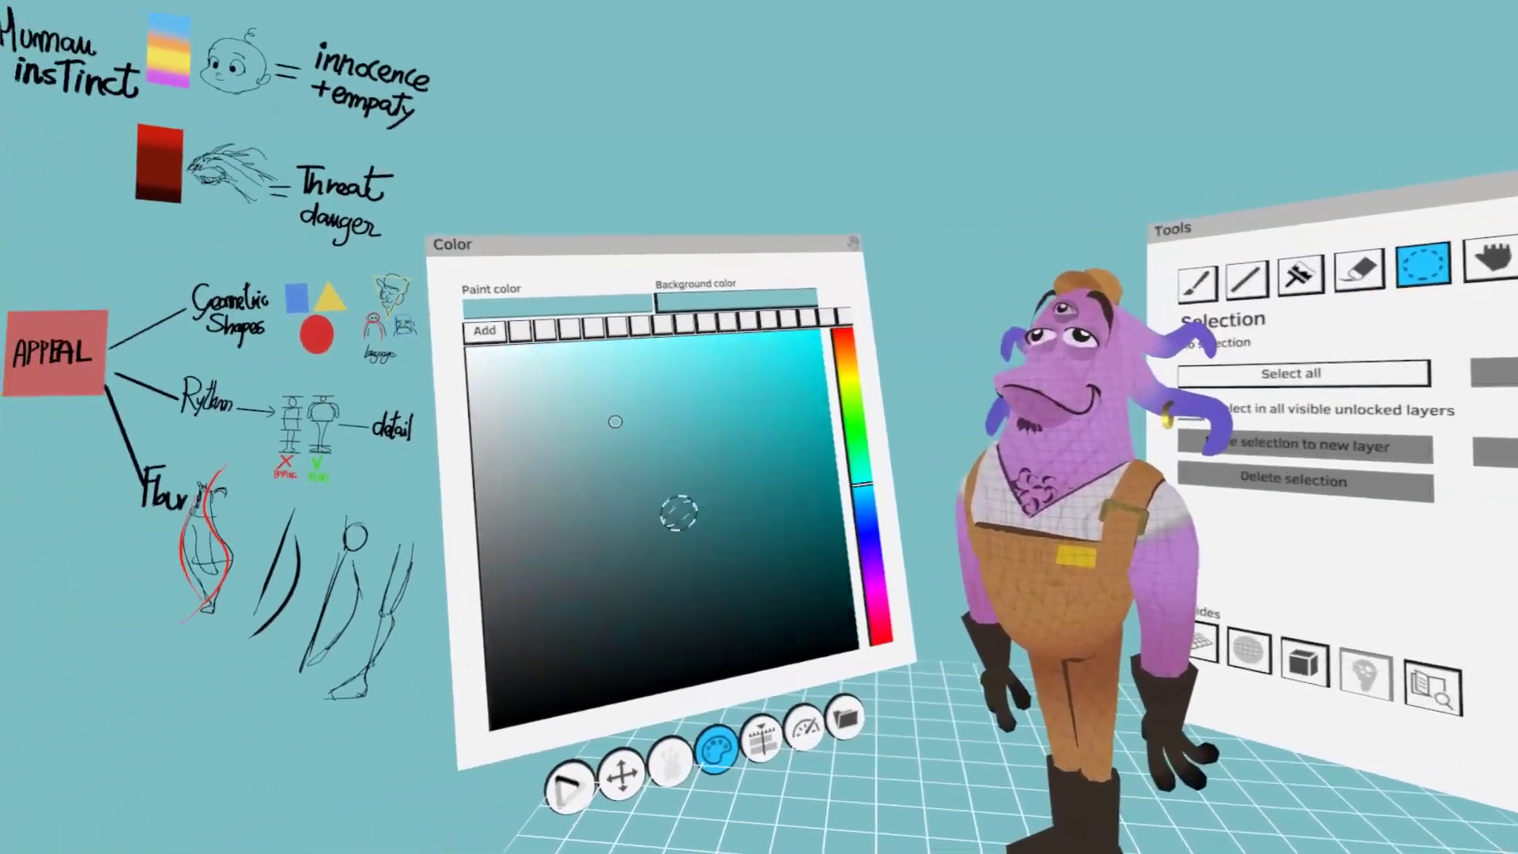
pyautogui.click(620, 433)
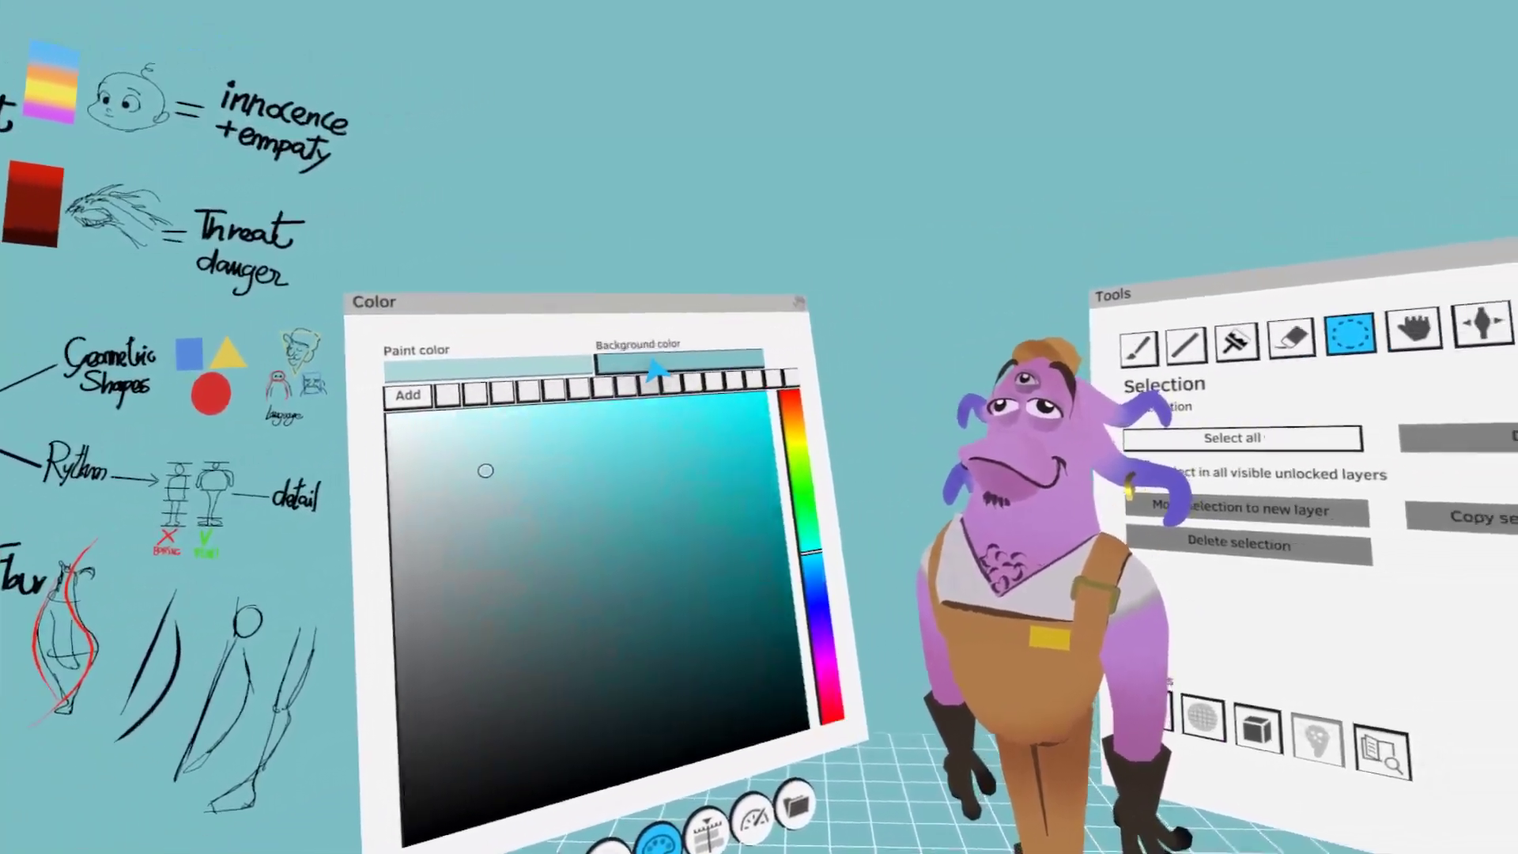
pyautogui.click(668, 365)
pyautogui.click(585, 469)
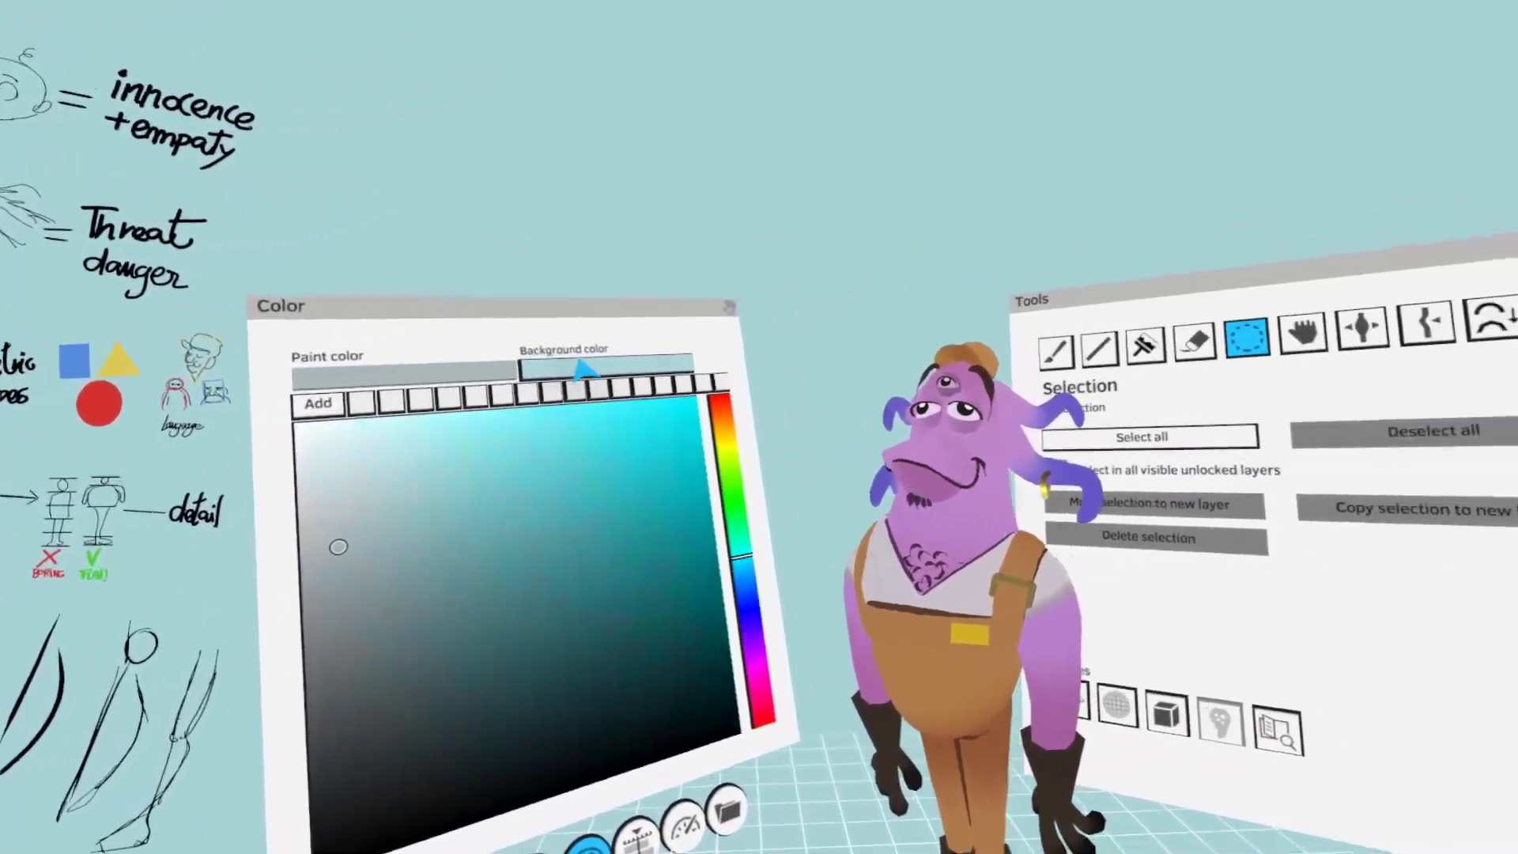
pyautogui.click(583, 366)
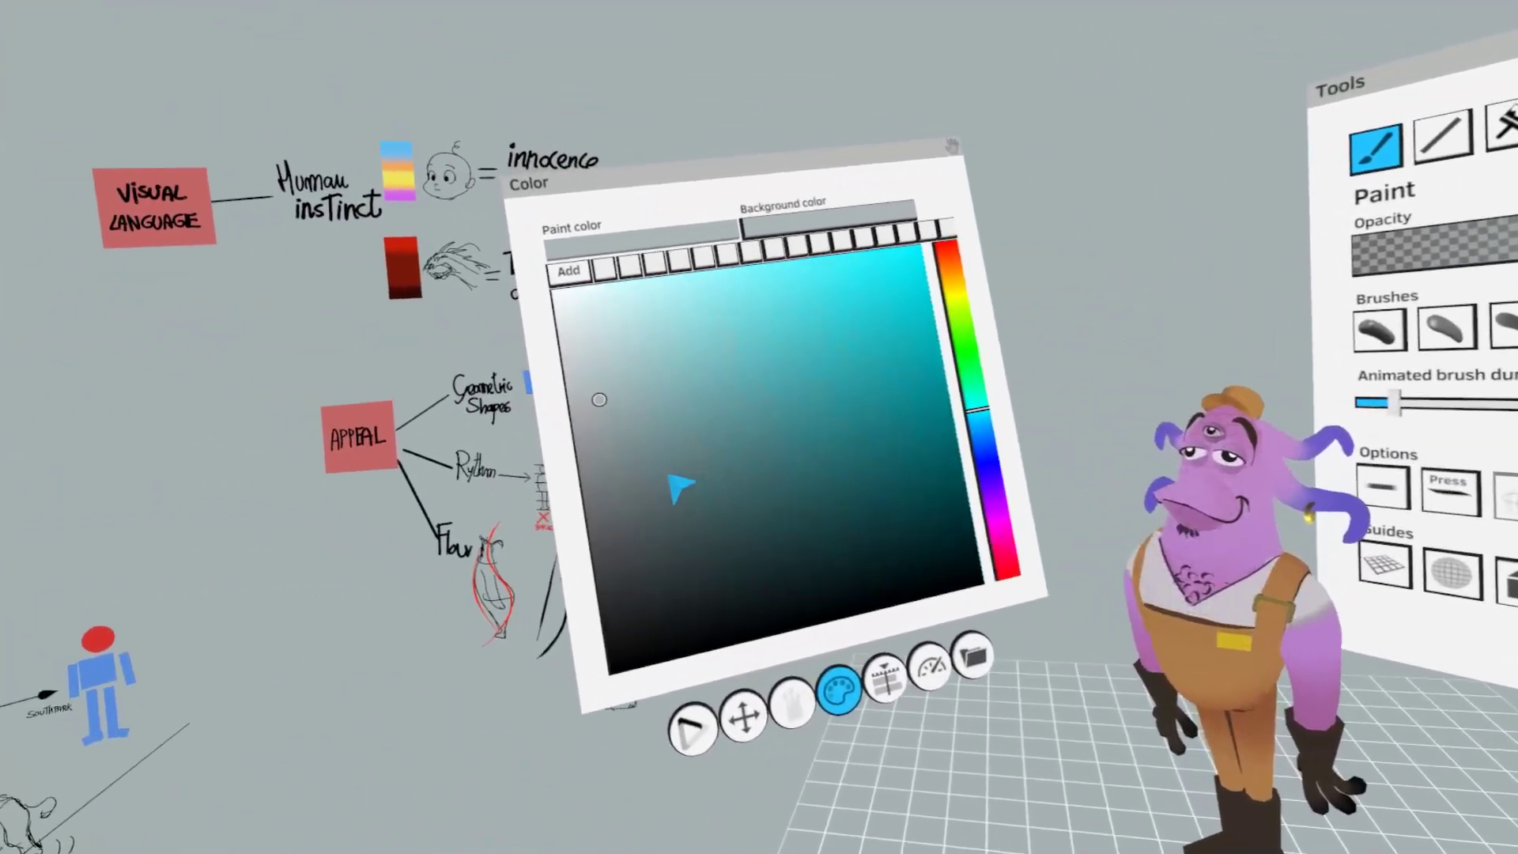
pyautogui.click(643, 471)
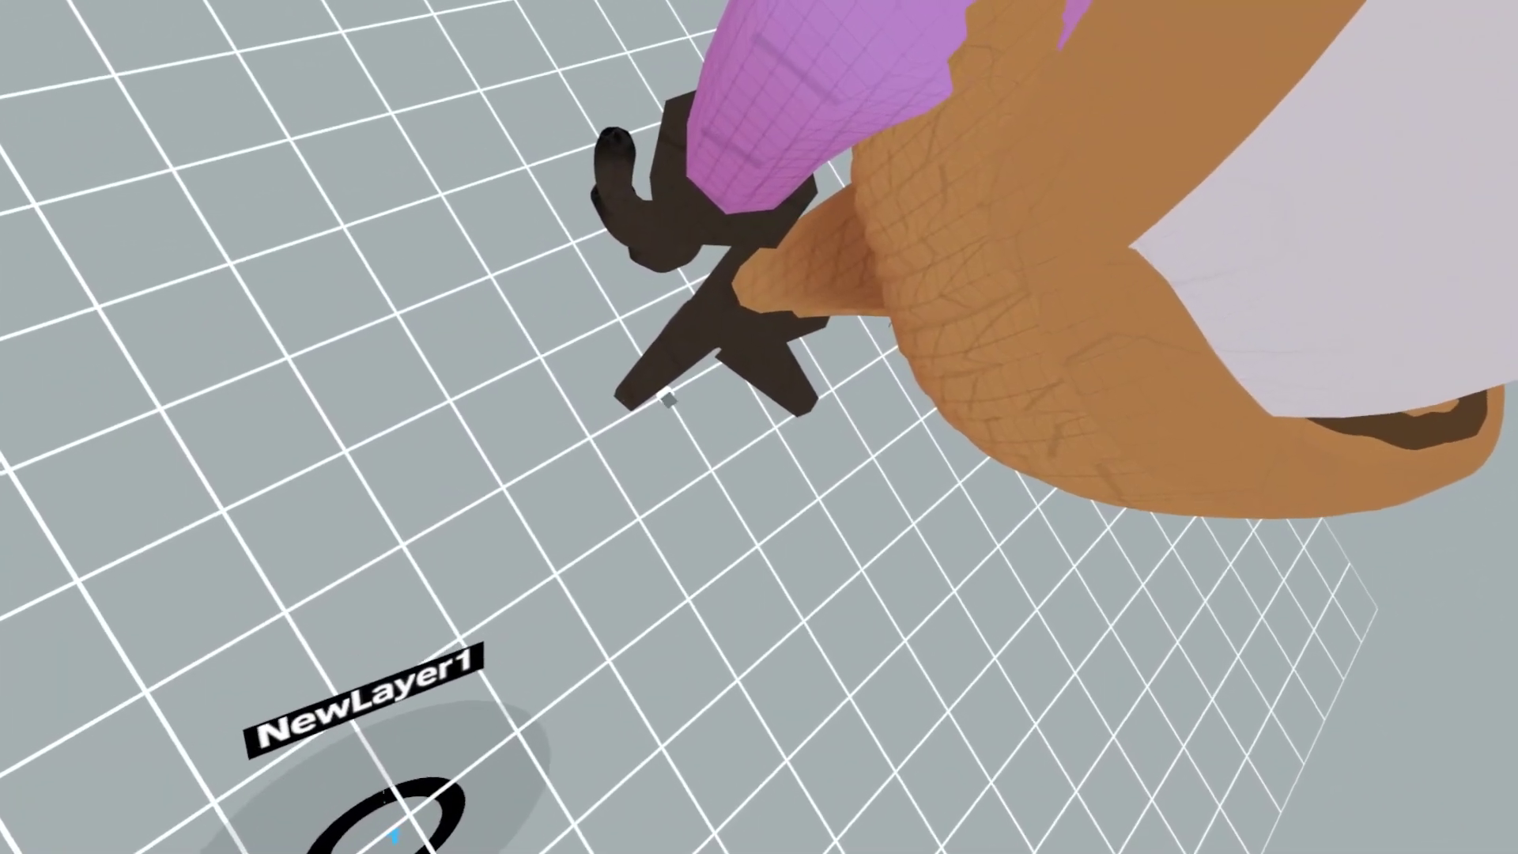
pyautogui.moveTo(666, 392); pyautogui.dragTo(775, 647)
pyautogui.hotkey('ctrl', 'z')
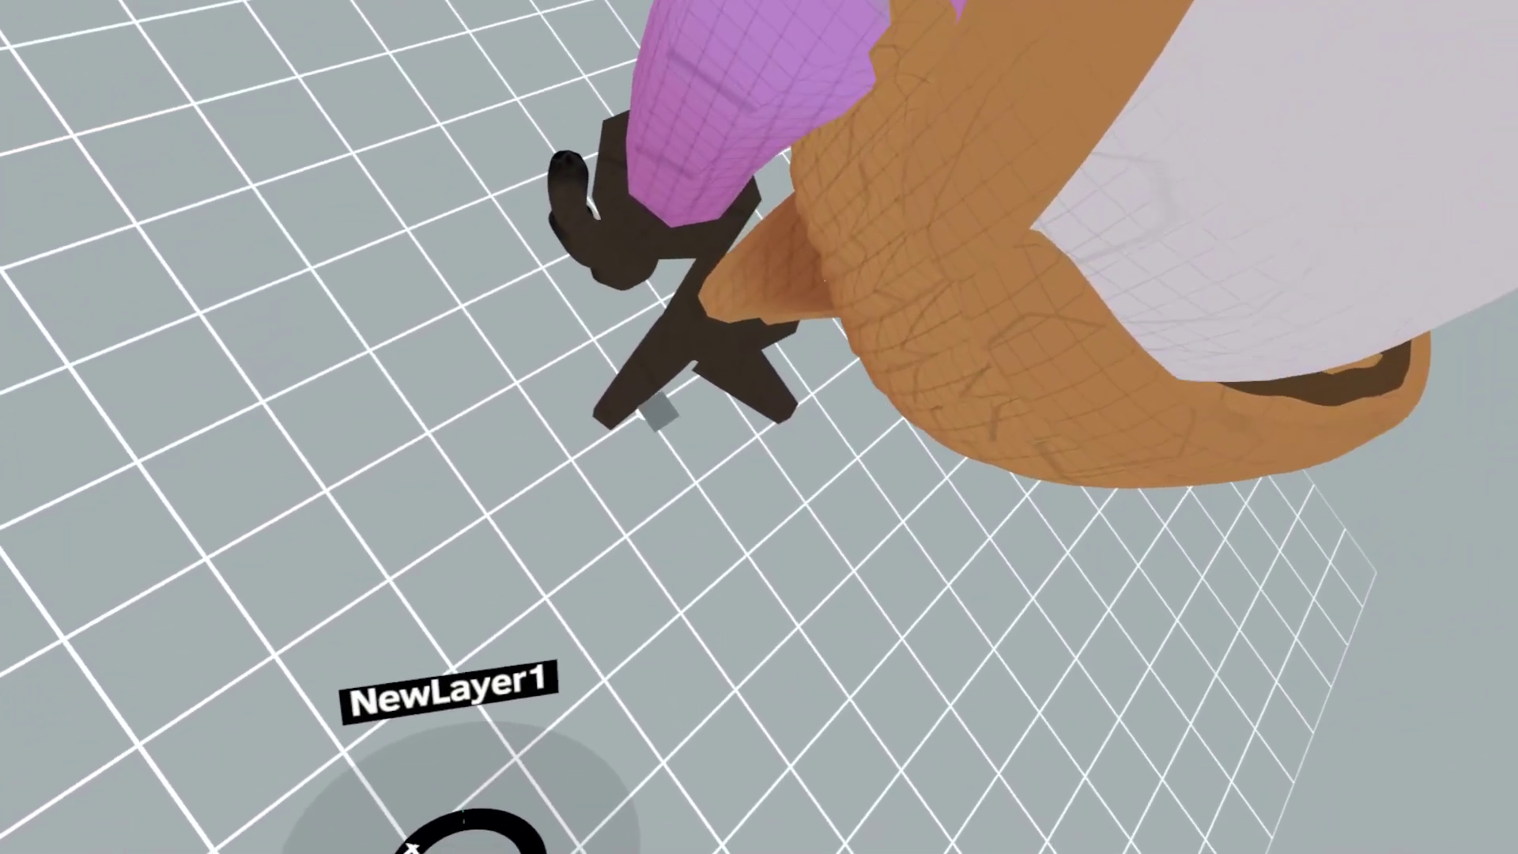
# - Paint a long tapered grey wedge across the floor starting beside the character's foot, then select it
pyautogui.moveTo(650, 406)
pyautogui.mouseDown()
pyautogui.moveTo(654, 443)
pyautogui.moveTo(779, 654)
pyautogui.moveTo(684, 706)
pyautogui.moveTo(699, 763)
pyautogui.moveTo(593, 687)
pyautogui.moveTo(665, 688)
pyautogui.mouseUp()
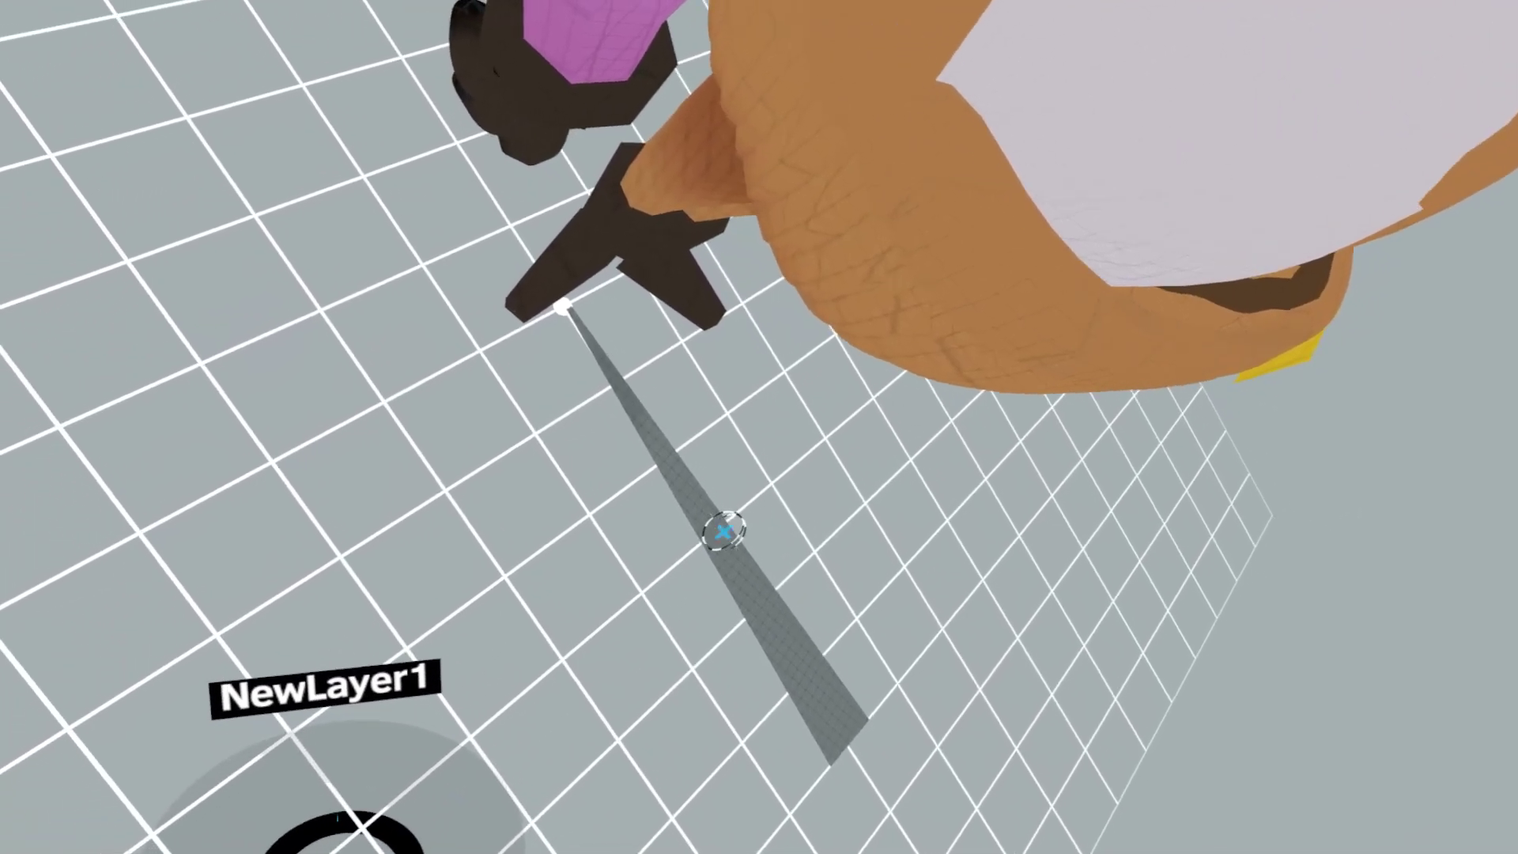
pyautogui.click(801, 647)
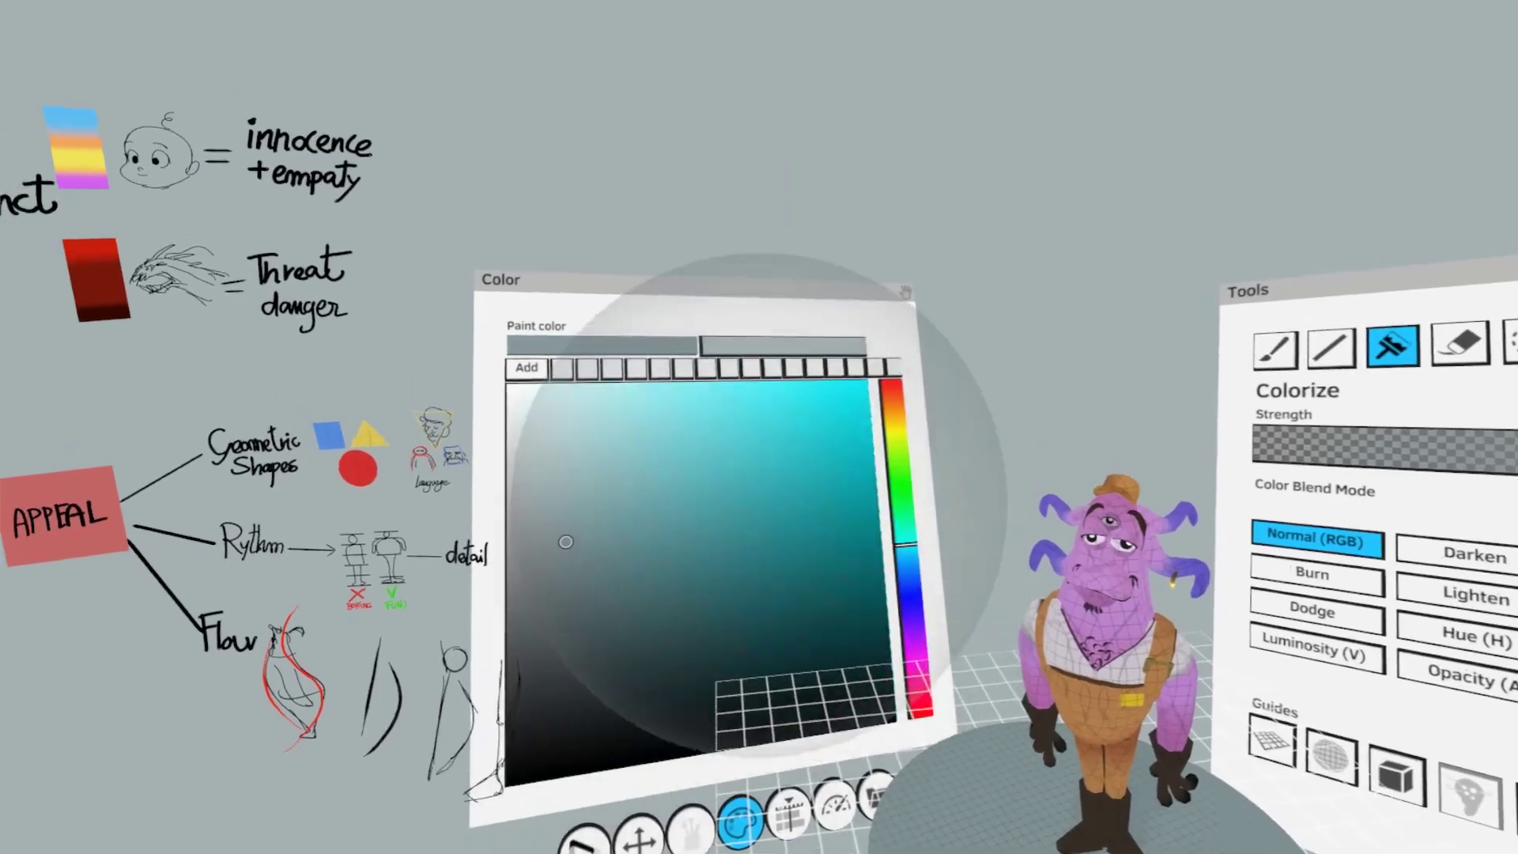
# - Change the scene's background to a darker grey-teal
pyautogui.click(532, 569)
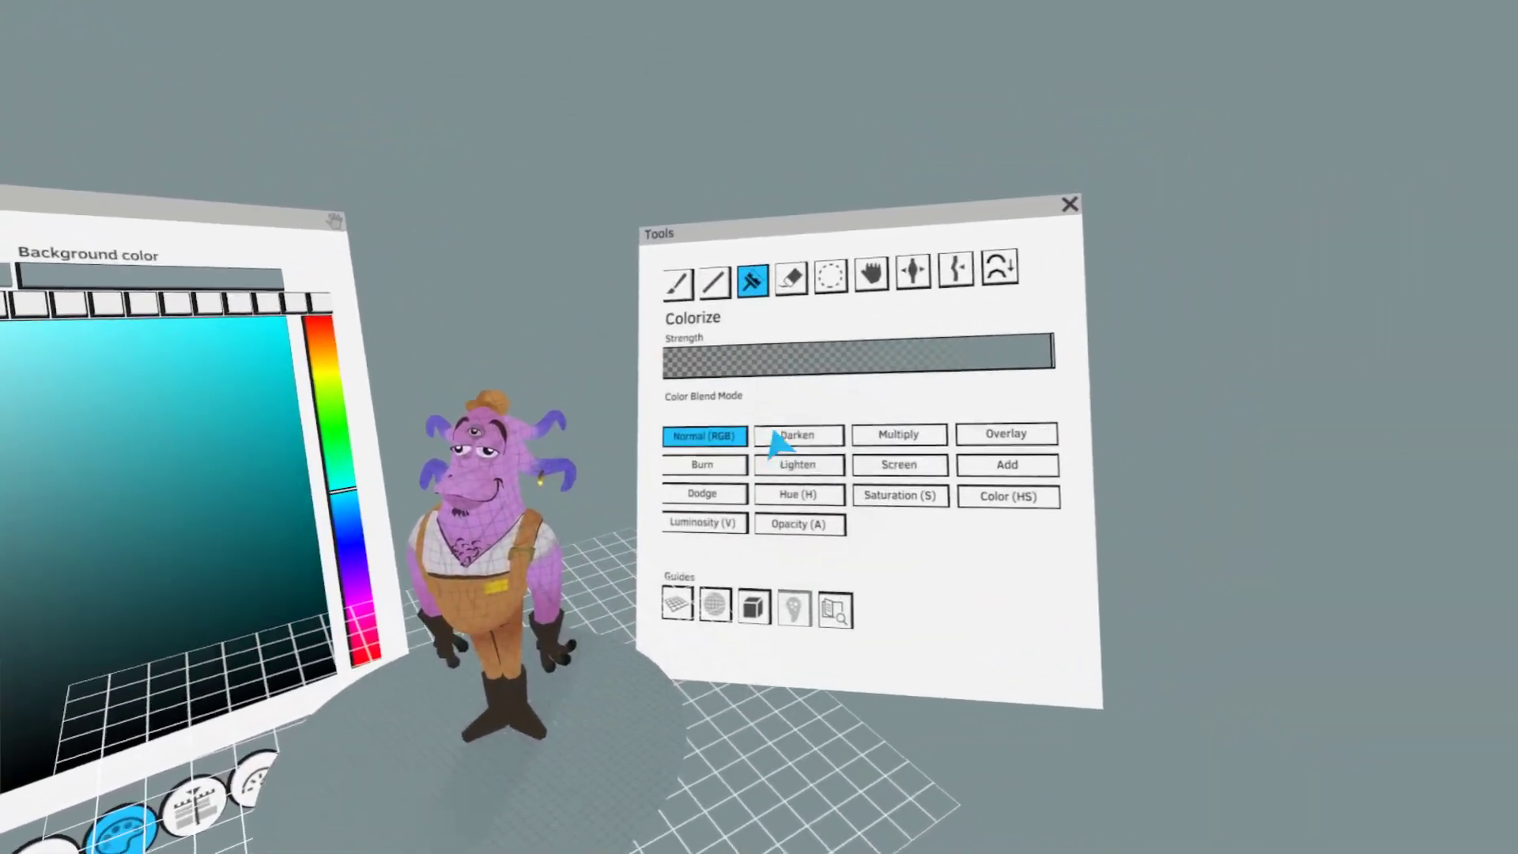